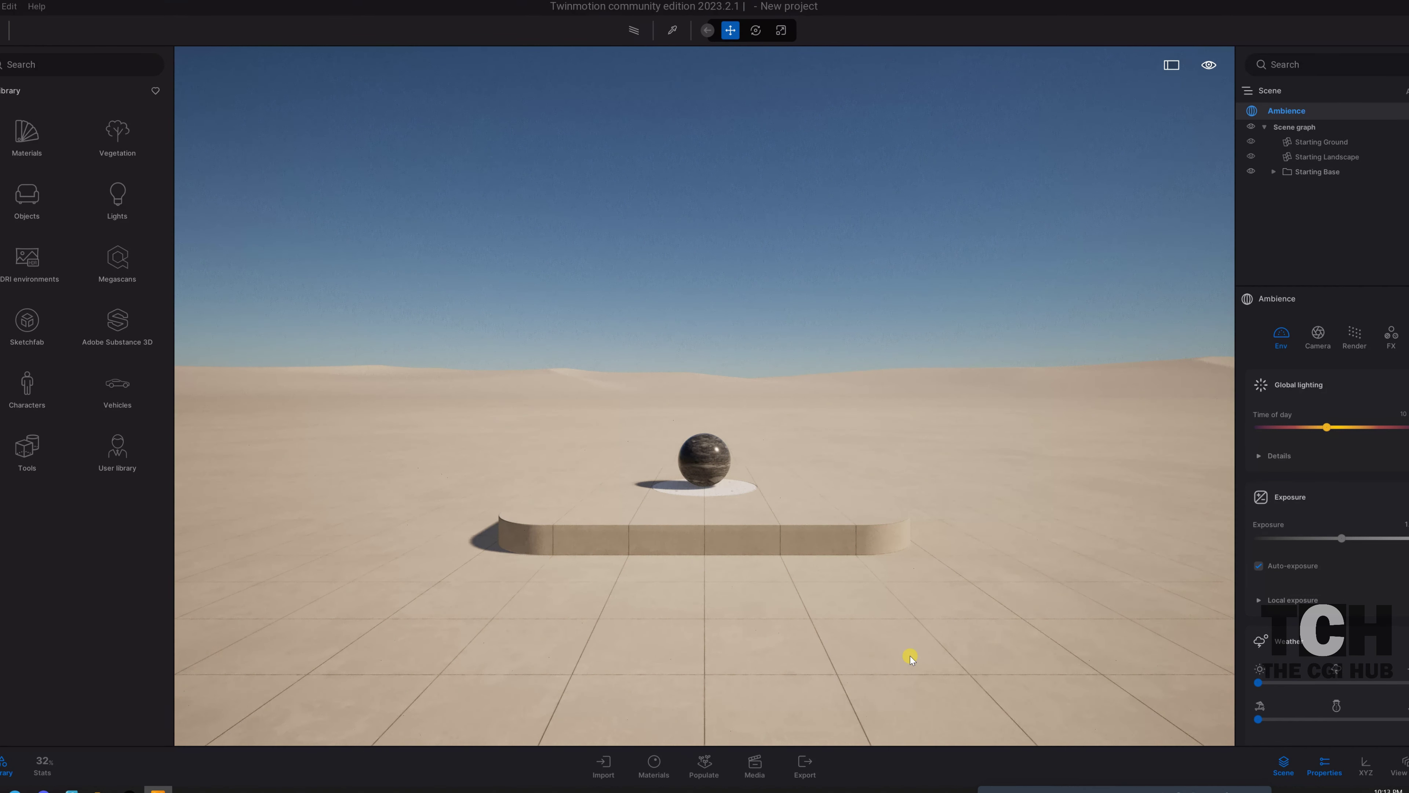
- Delete the pedestal, cylinder, Graphics and sphere, then the whole Starting Base group
{"action": "left_click", "coordinate": [736, 519]}
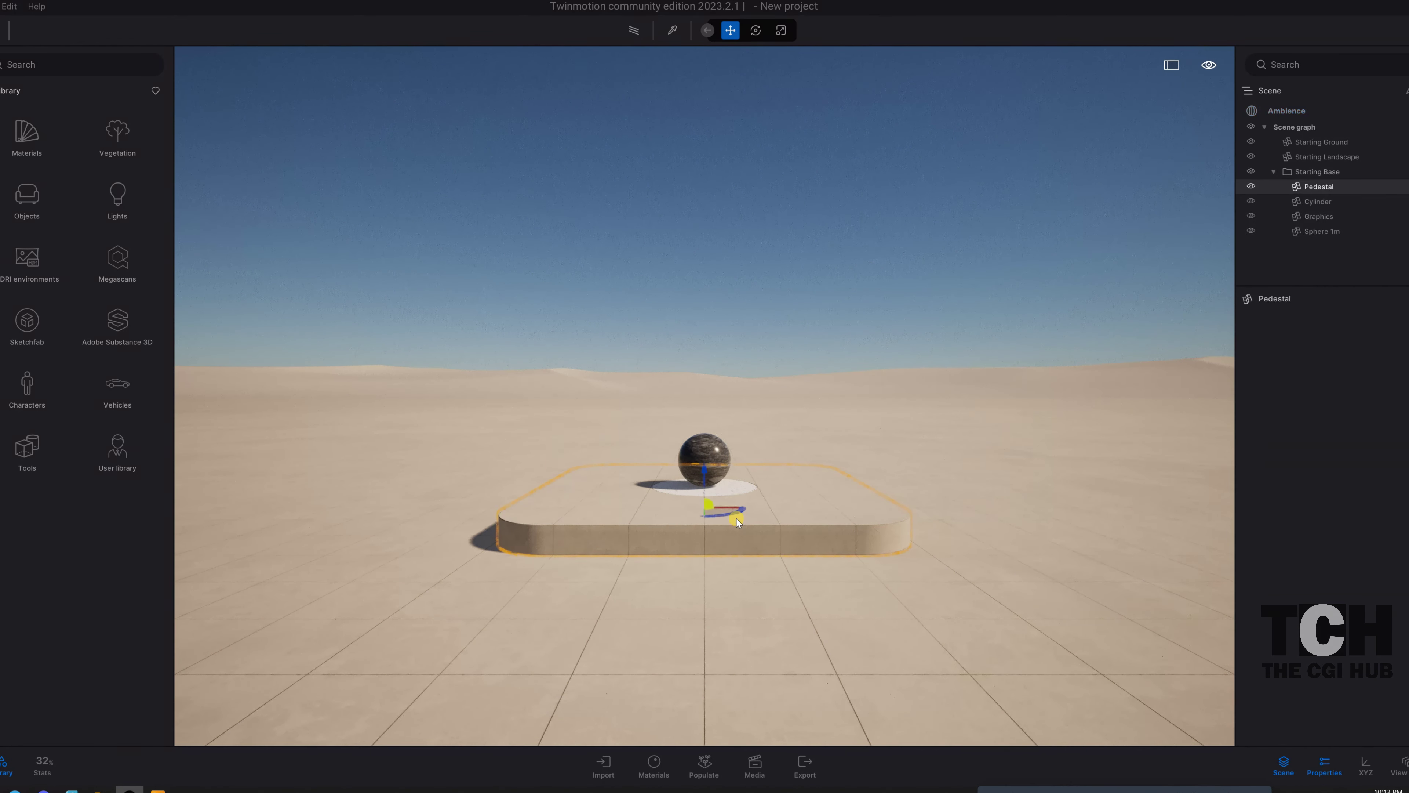
{"action": "left_click", "coordinate": [725, 499]}
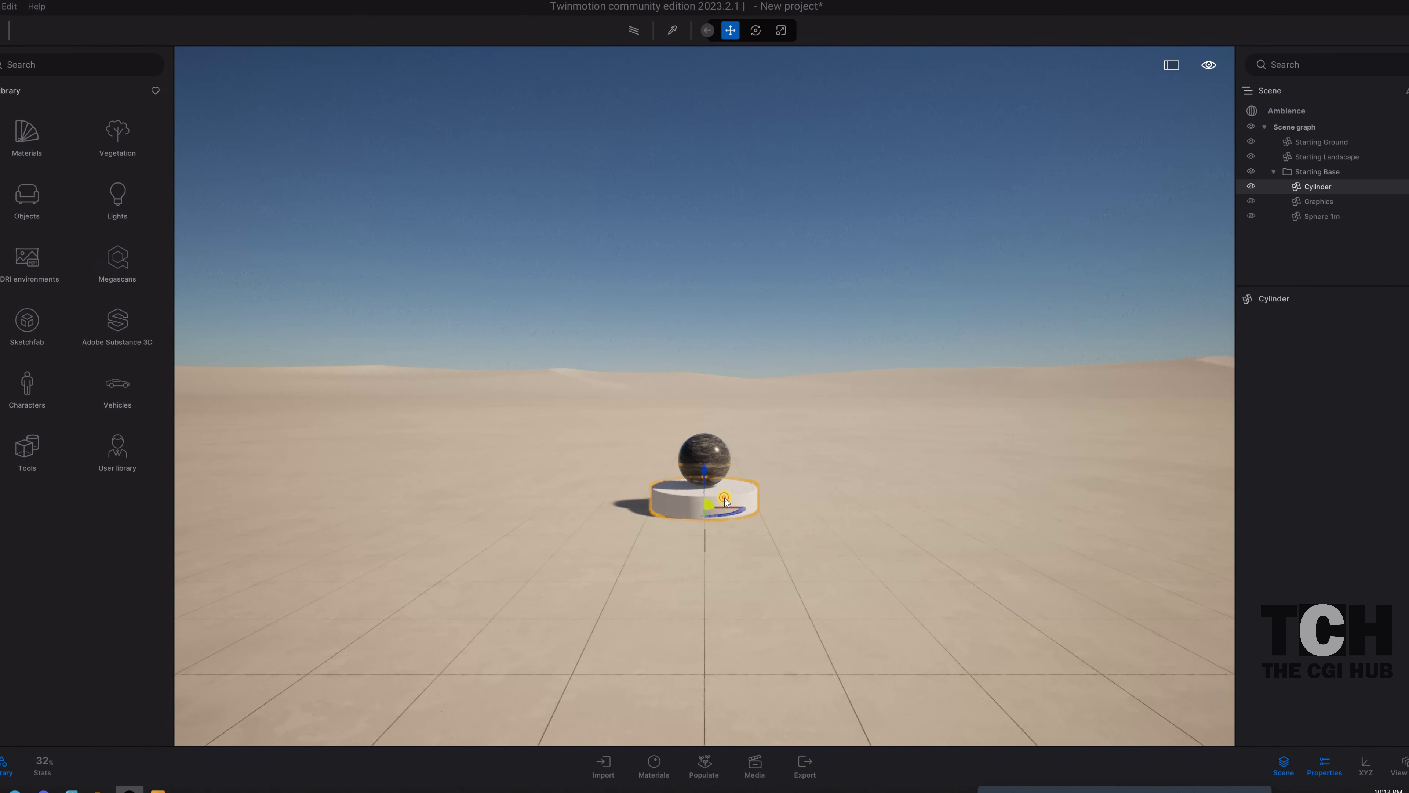
{"action": "left_click", "coordinate": [1325, 201]}
{"action": "key", "text": "Delete"}
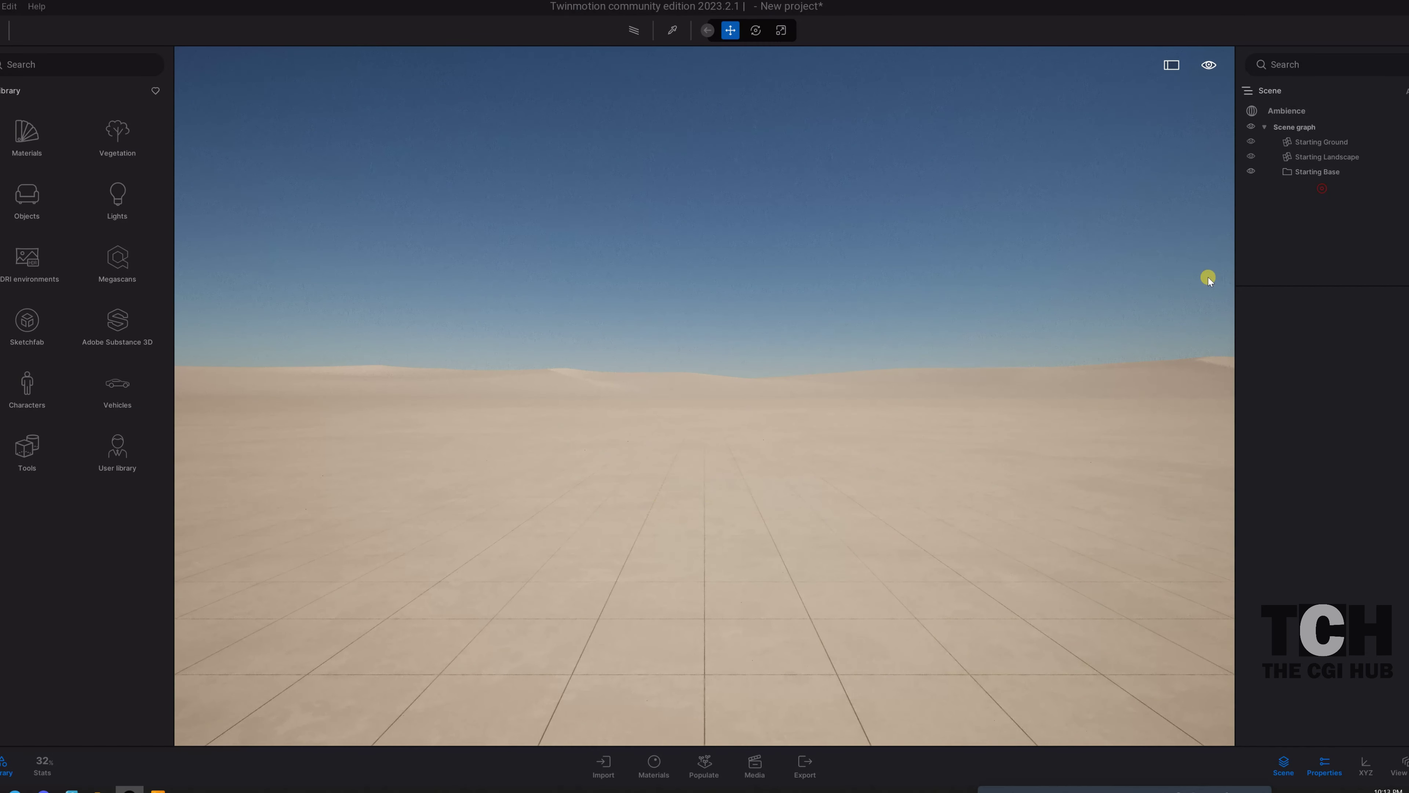
{"action": "left_click", "coordinate": [1331, 160]}
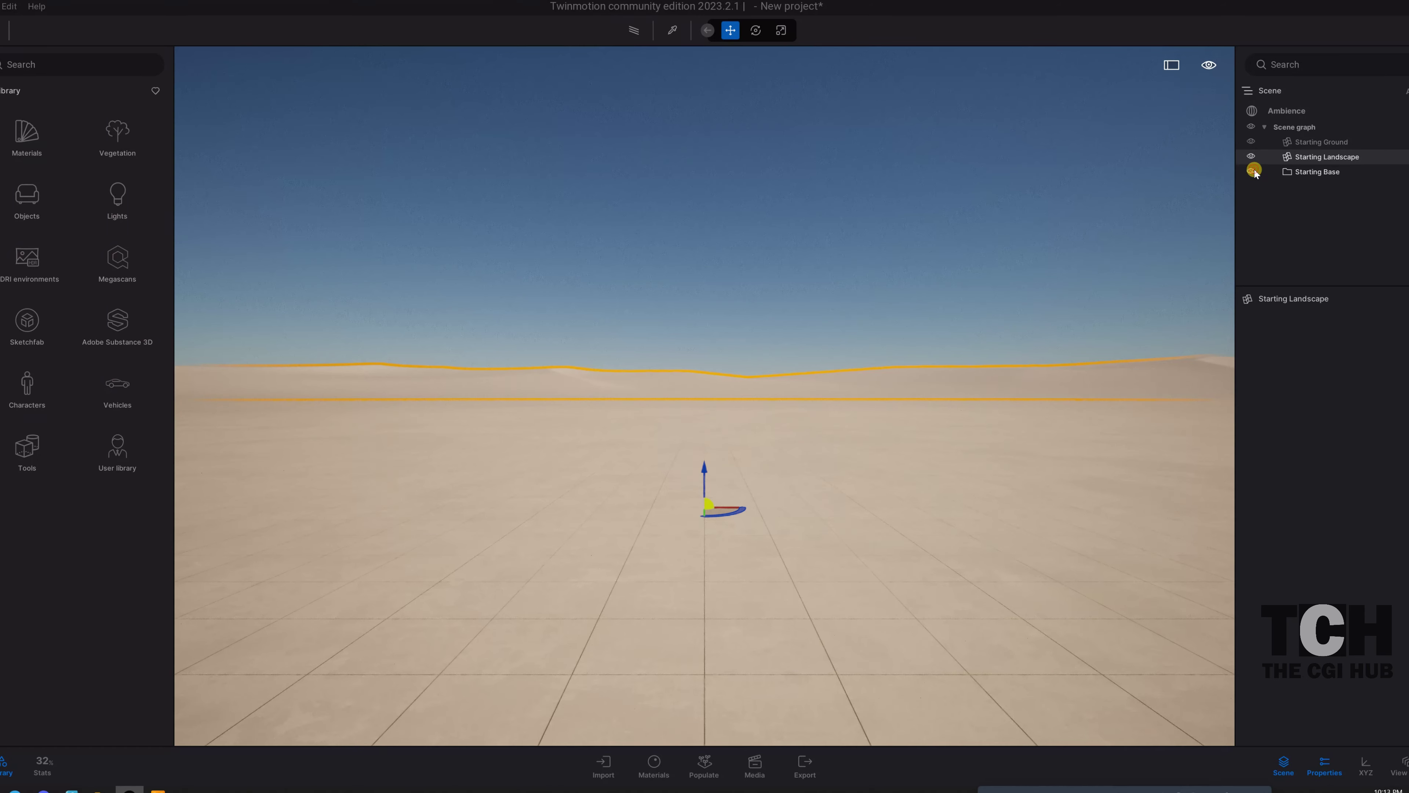
{"action": "left_click", "coordinate": [1318, 173]}
{"action": "key", "text": "Delete"}
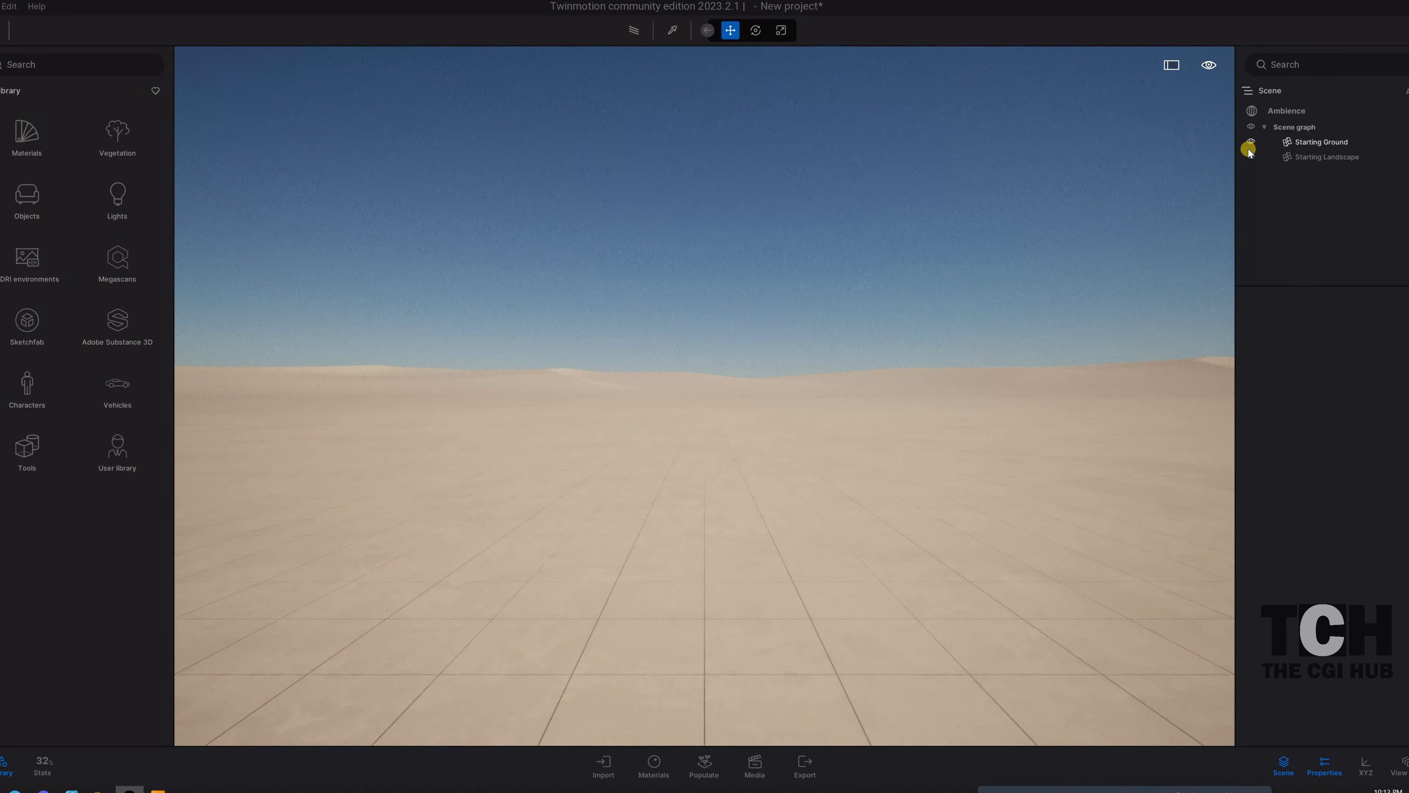
{"action": "left_click", "coordinate": [1250, 144]}
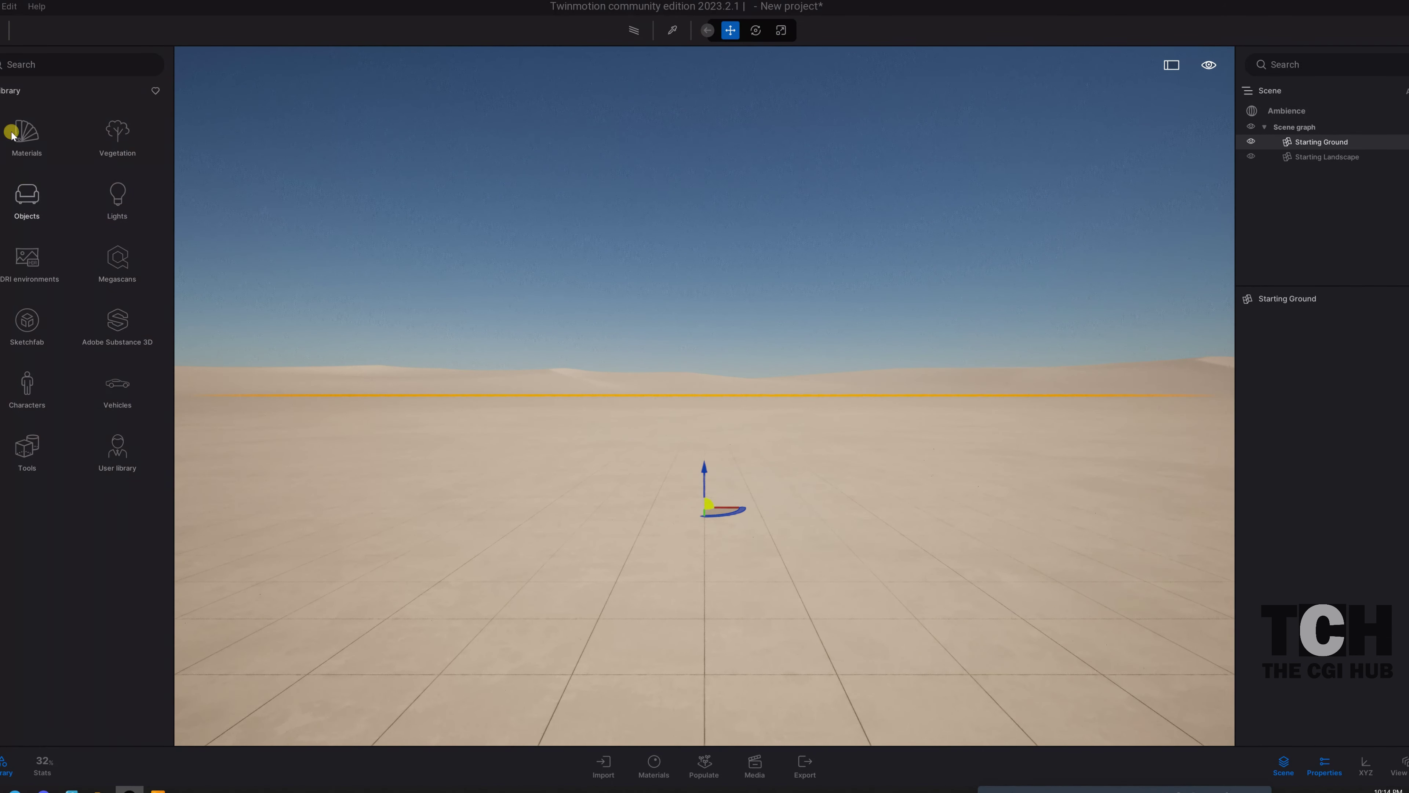
- Pick LimeExp_restro.fbx for import, using the restaurant folder path copied from File Explorer
{"action": "key", "text": "alt+f"}
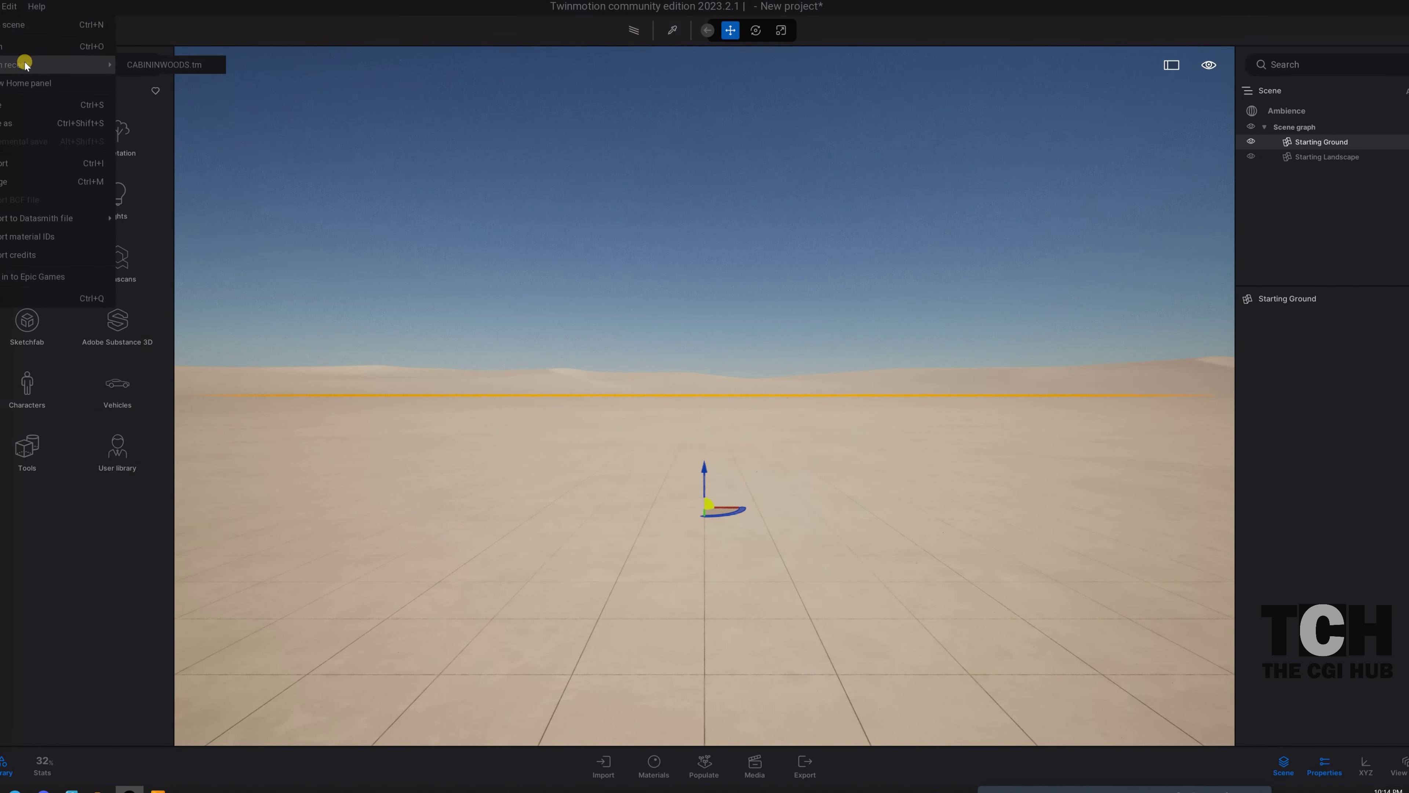
{"action": "left_click", "coordinate": [27, 161]}
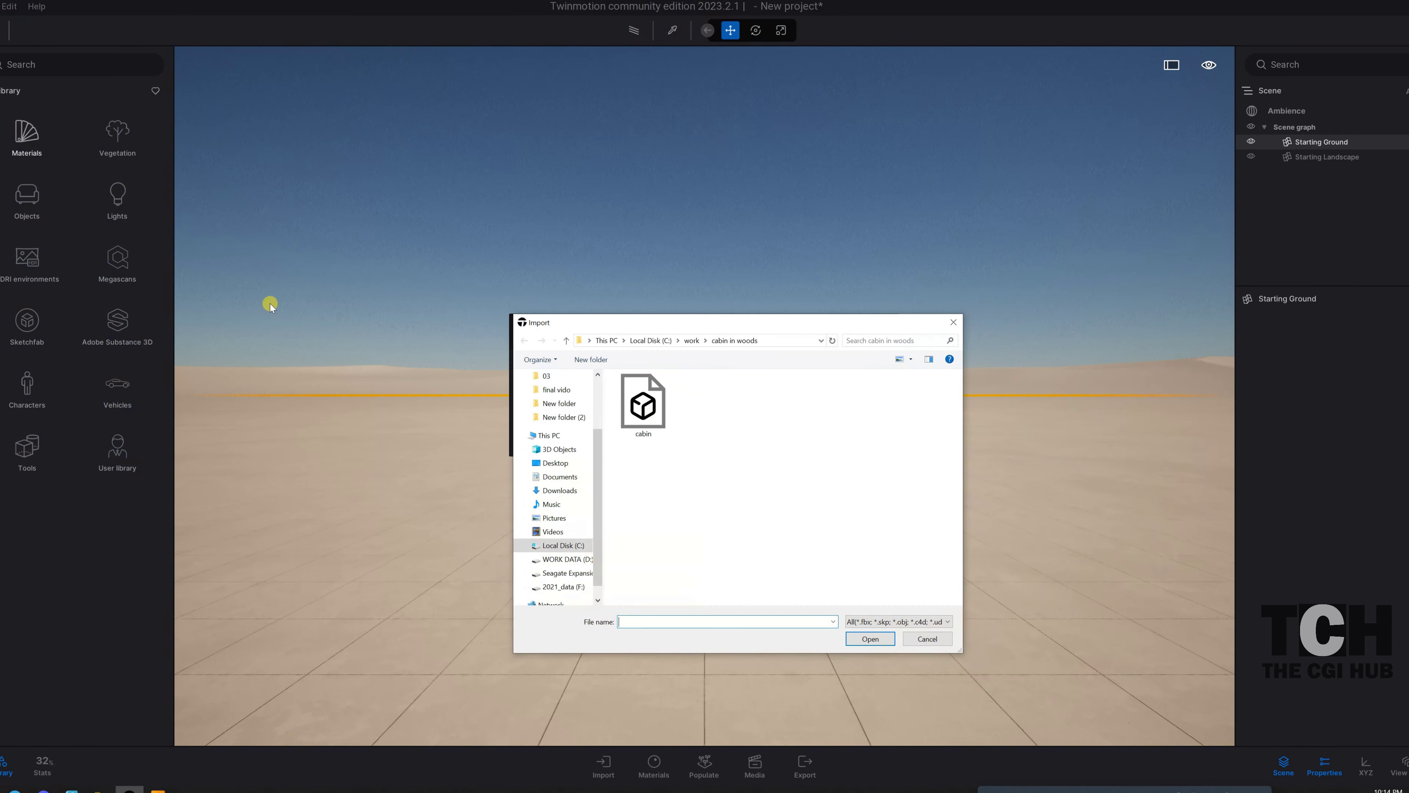
{"action": "left_click", "coordinate": [580, 551]}
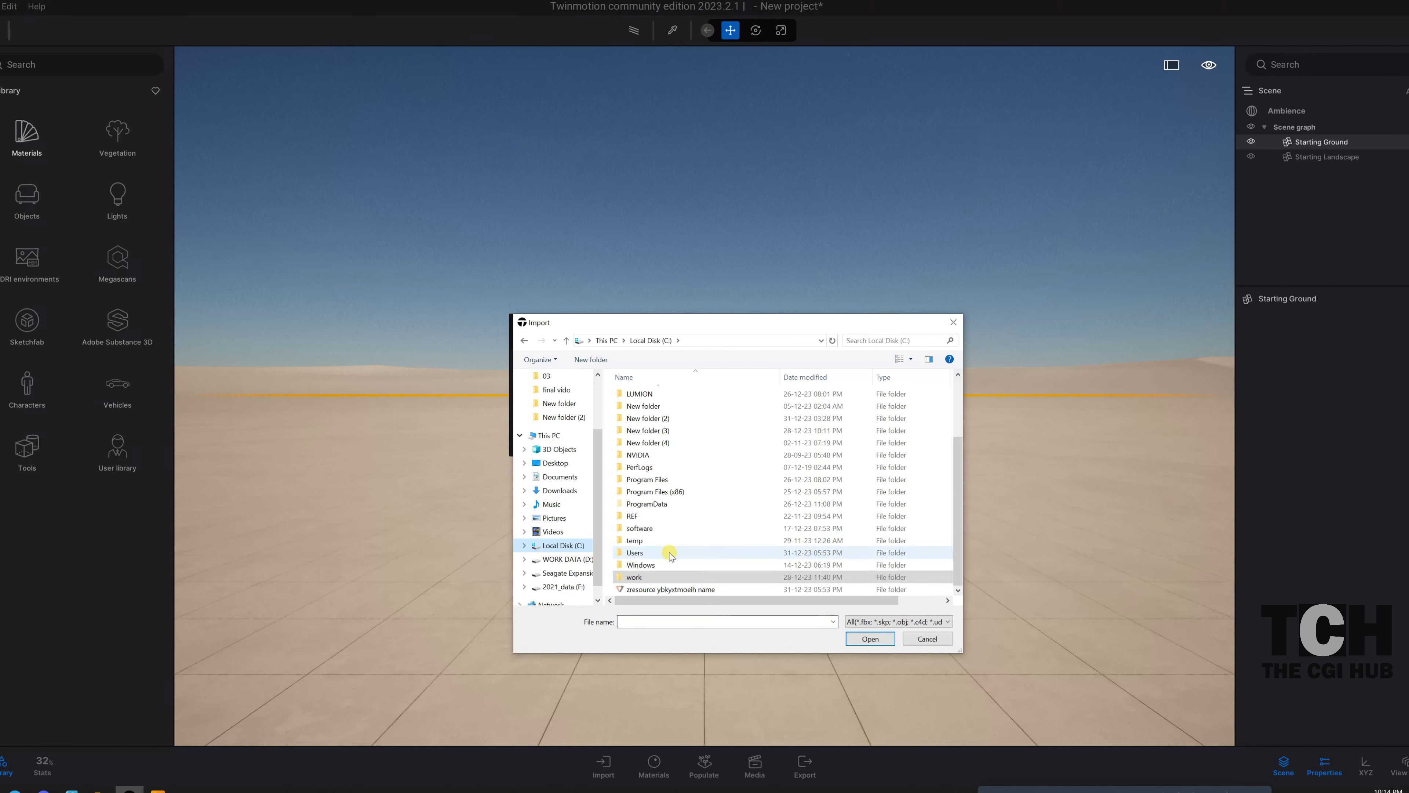
{"action": "double_click", "coordinate": [641, 572]}
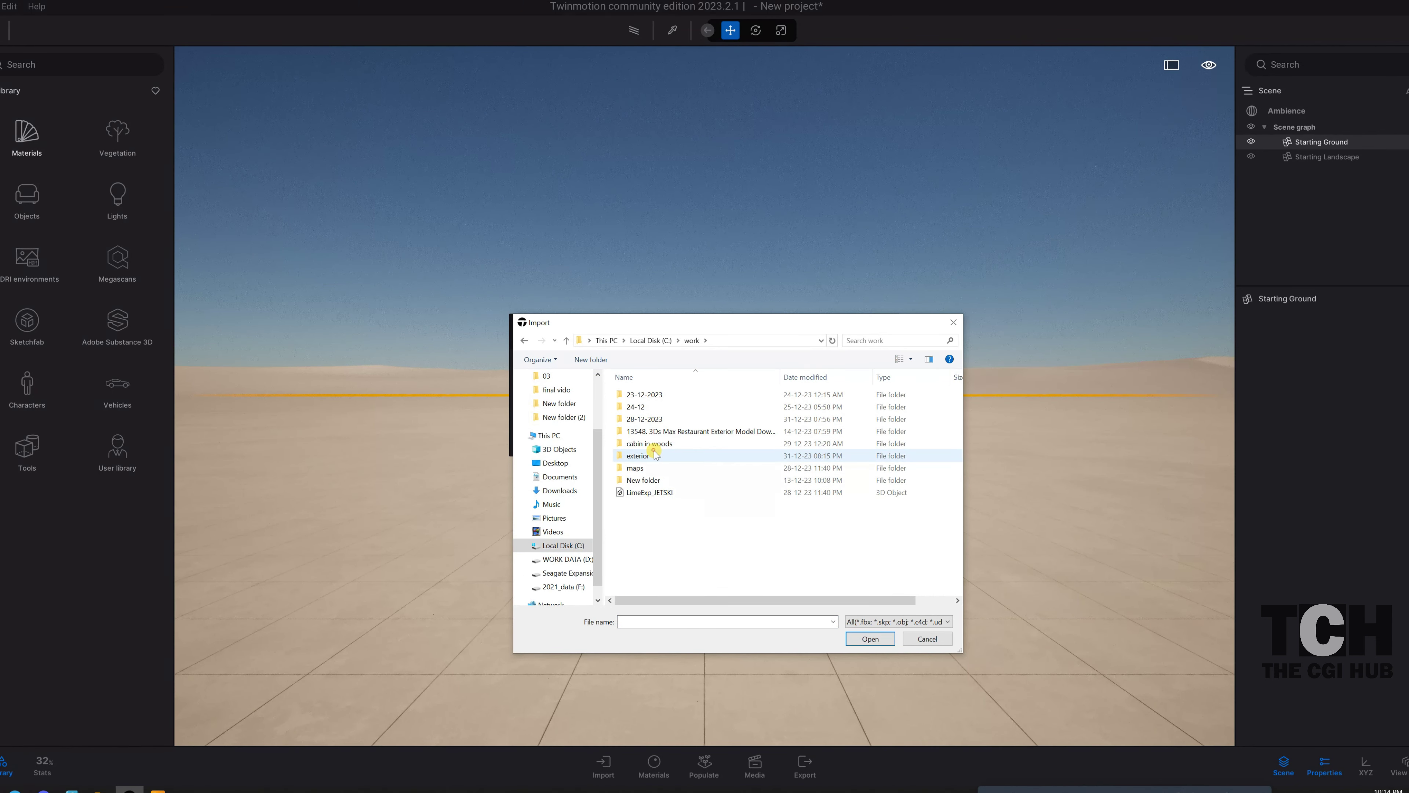
{"action": "double_click", "coordinate": [654, 454]}
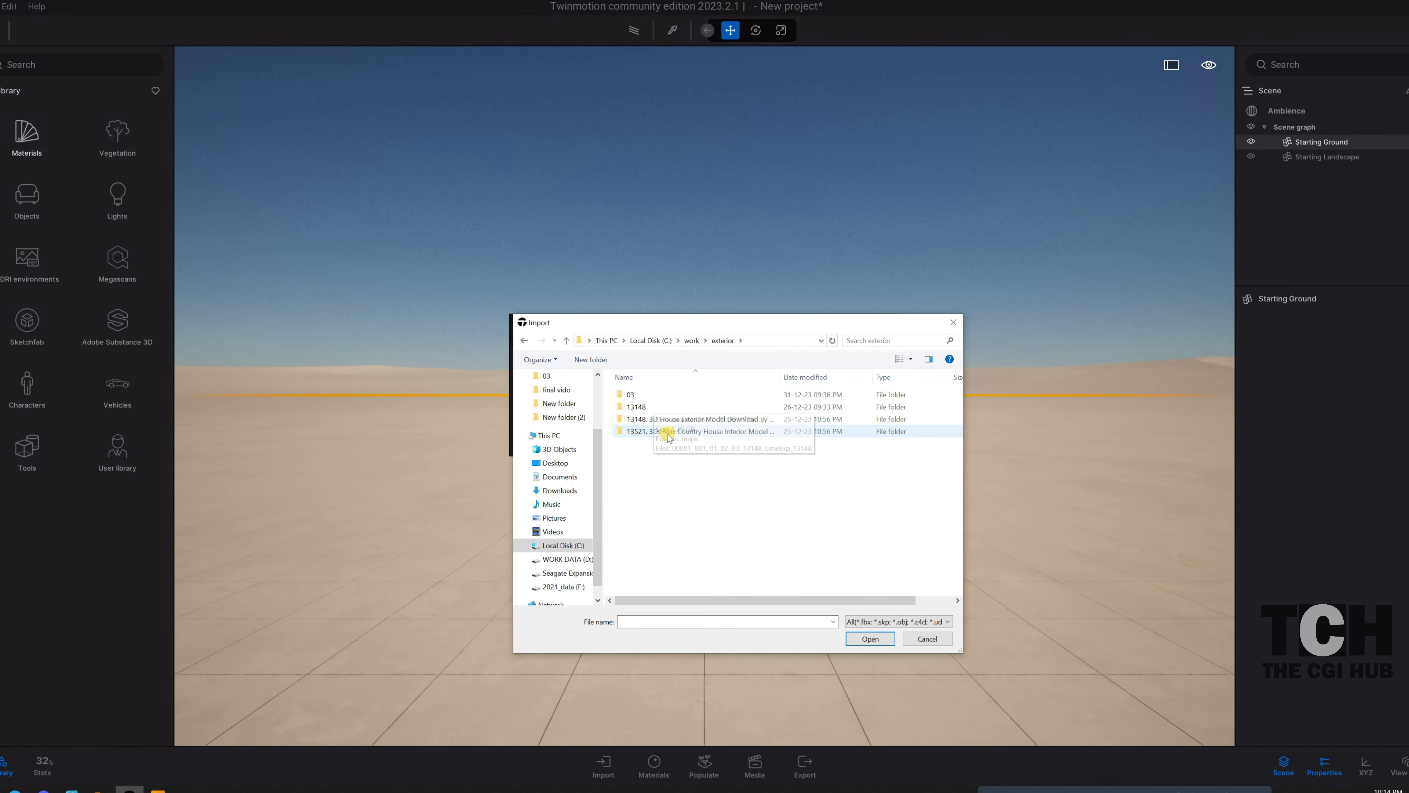
{"action": "key", "text": "alt+Tab"}
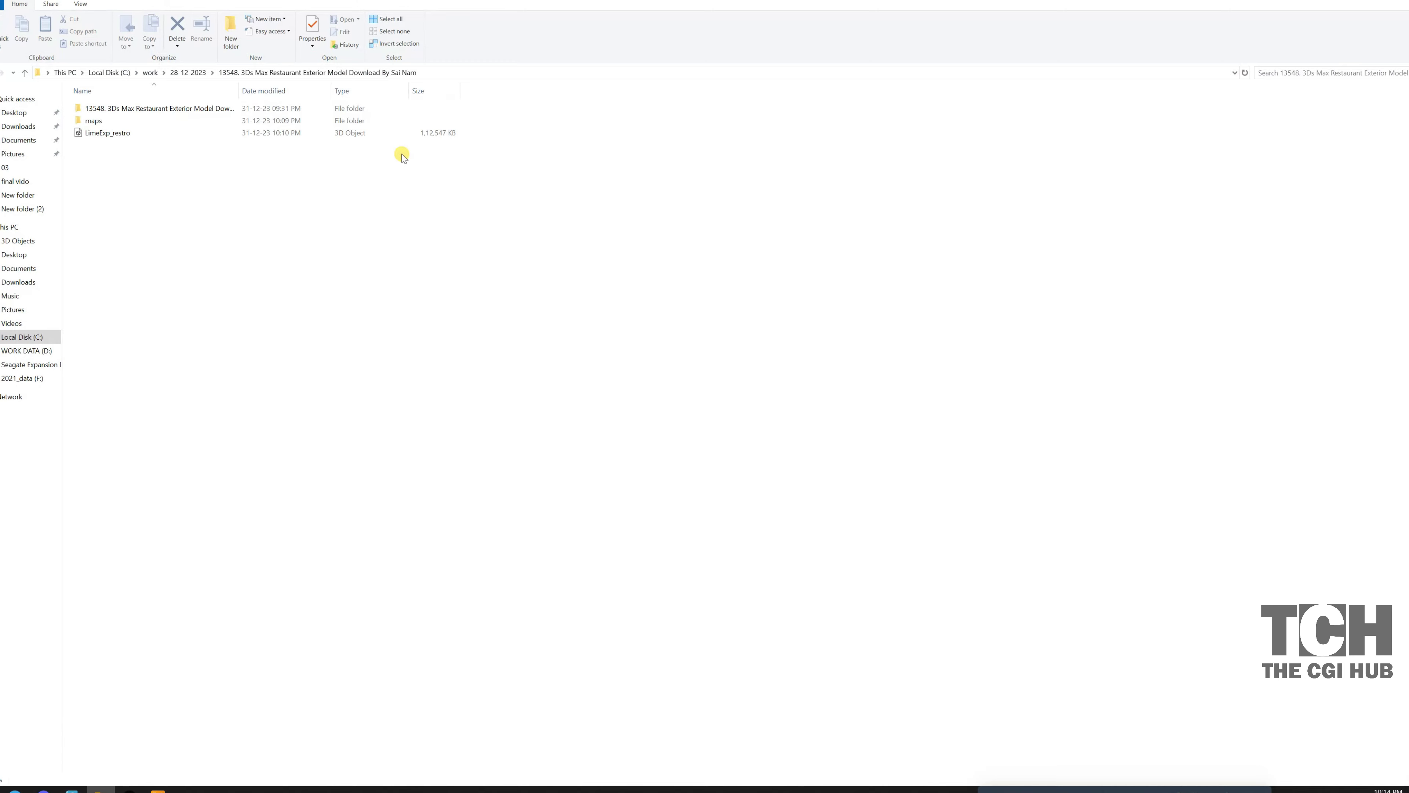
{"action": "left_click", "coordinate": [479, 71]}
{"action": "key", "text": "alt+Tab"}
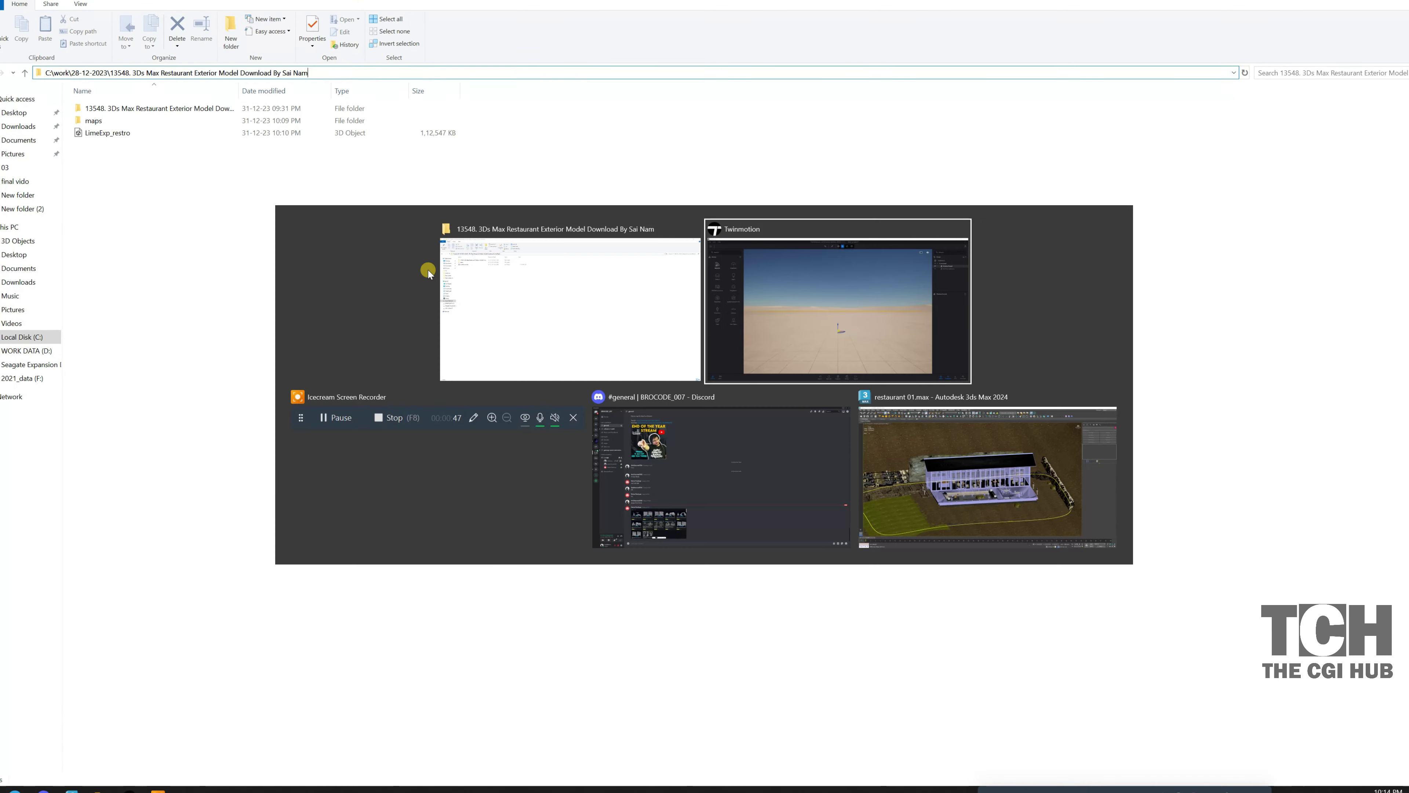
{"action": "left_click", "coordinate": [702, 623]}
{"action": "key", "text": "ctrl+v"}
{"action": "key", "text": "Return"}
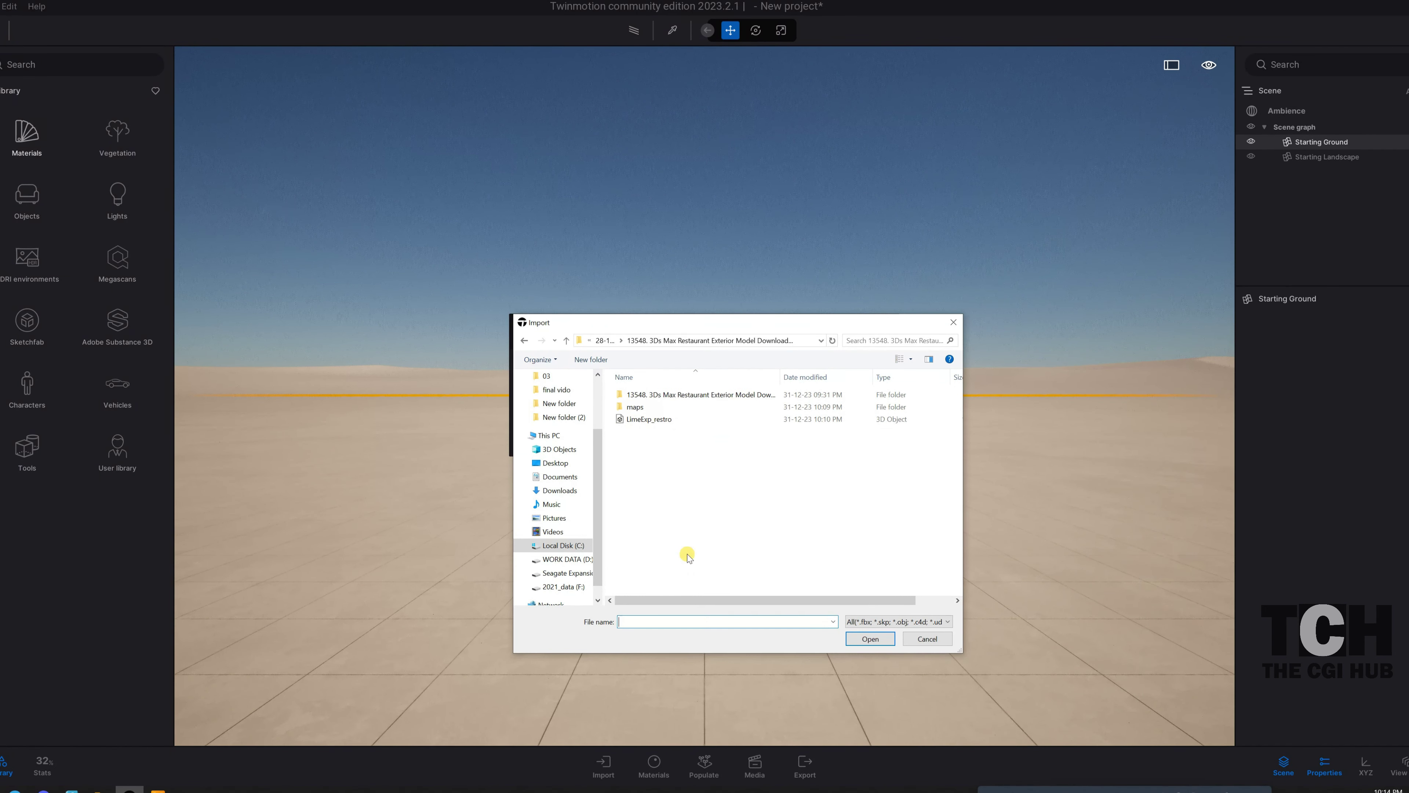
{"action": "double_click", "coordinate": [649, 419]}
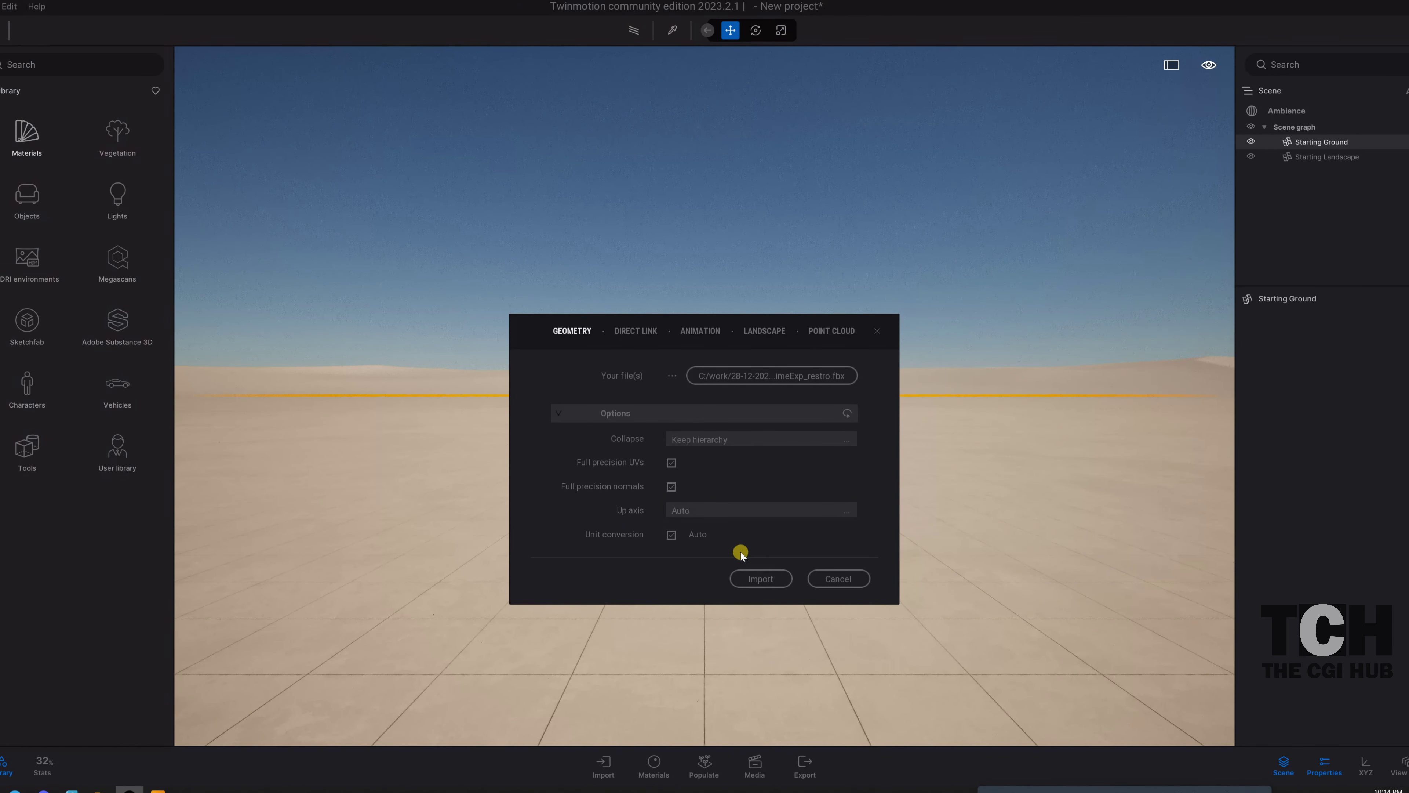
- Import LimeExp_restro.fbx with default options and accept the material conflict prompt
{"action": "left_click", "coordinate": [761, 579]}
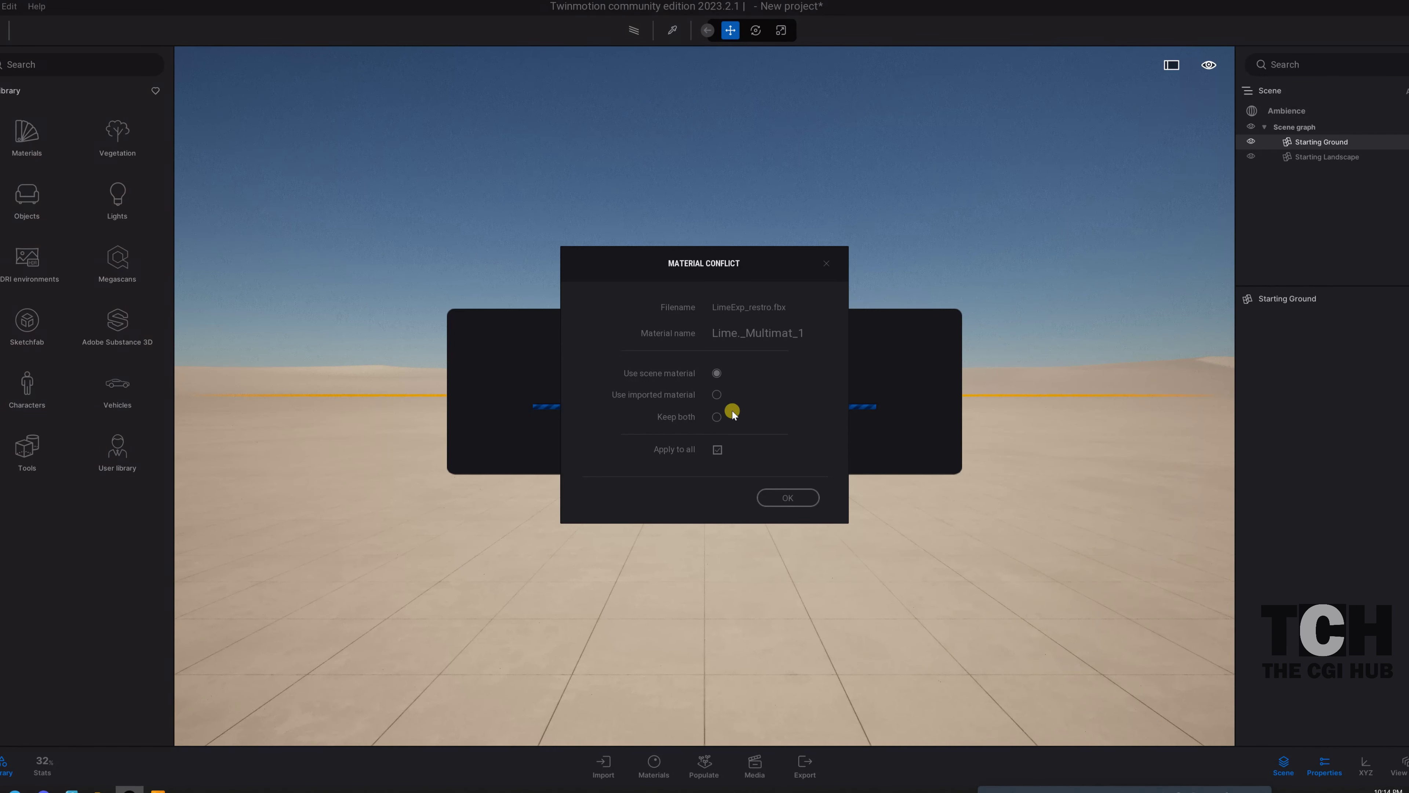
{"action": "left_click", "coordinate": [786, 498]}
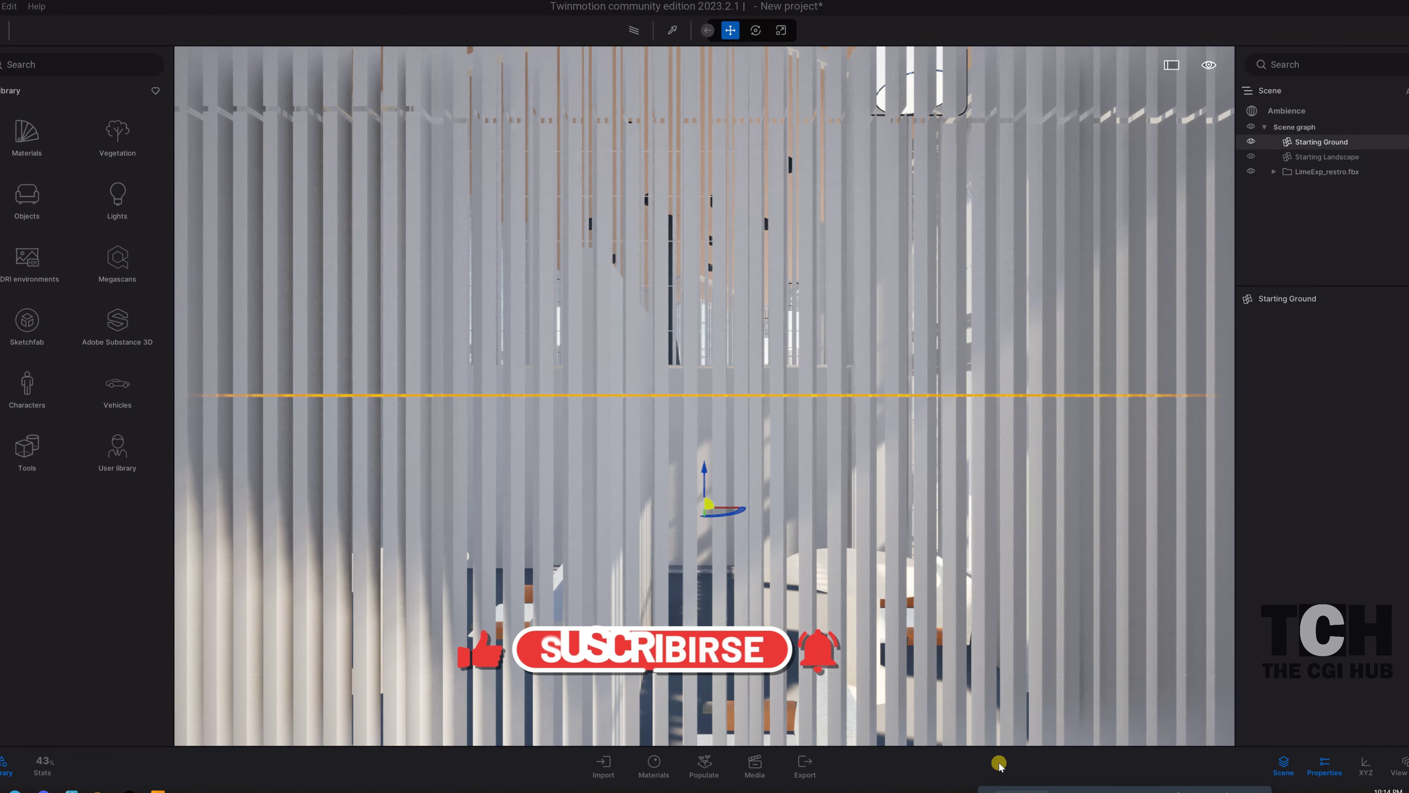
- Frame the building, select LimeExp_restro.fbx and raise it above the ground
{"action": "scroll", "coordinate": [722, 371], "scroll_direction": "down", "scroll_amount": 10}
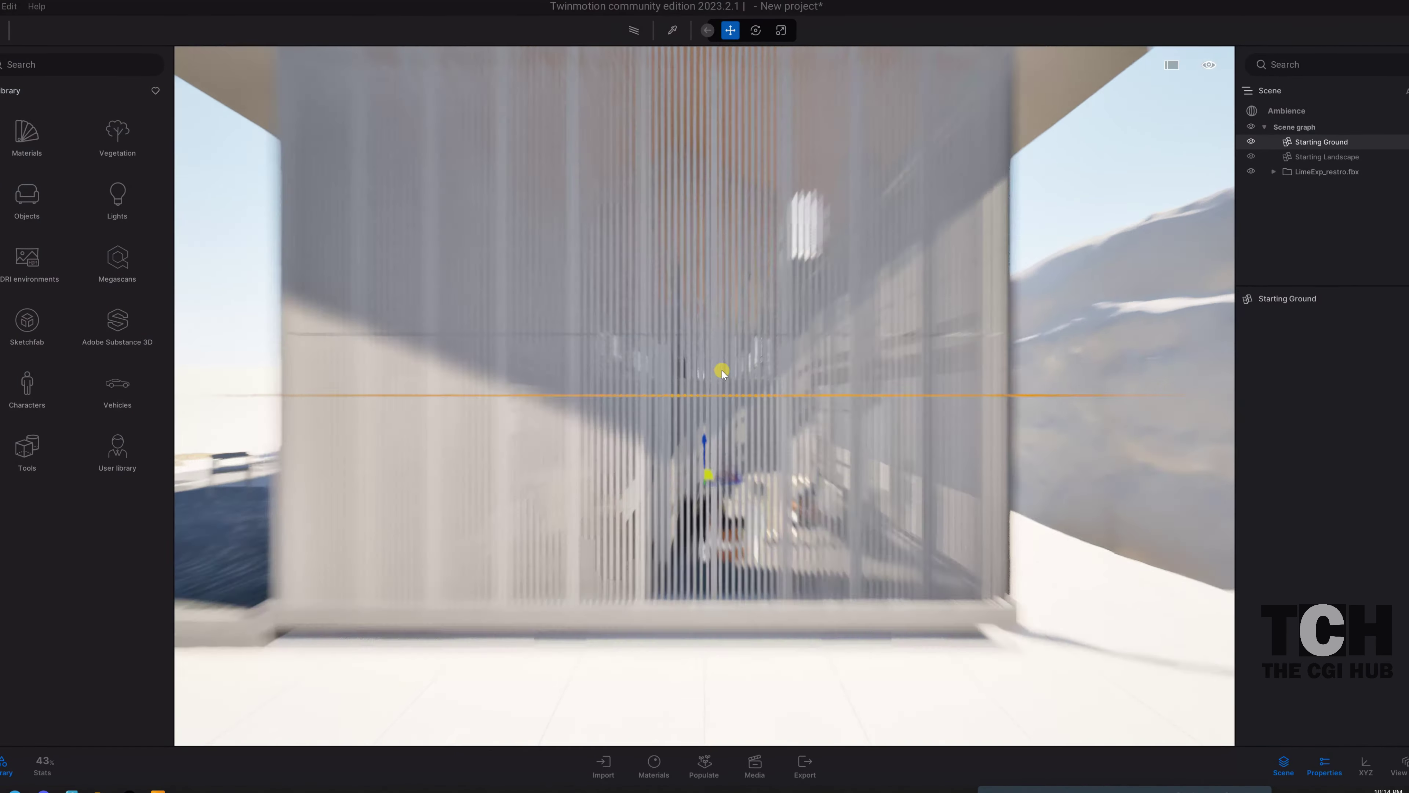
{"action": "left_click_drag", "start_coordinate": [722, 370], "coordinate": [610, 399]}
{"action": "scroll", "coordinate": [705, 396], "scroll_direction": "down", "scroll_amount": 5}
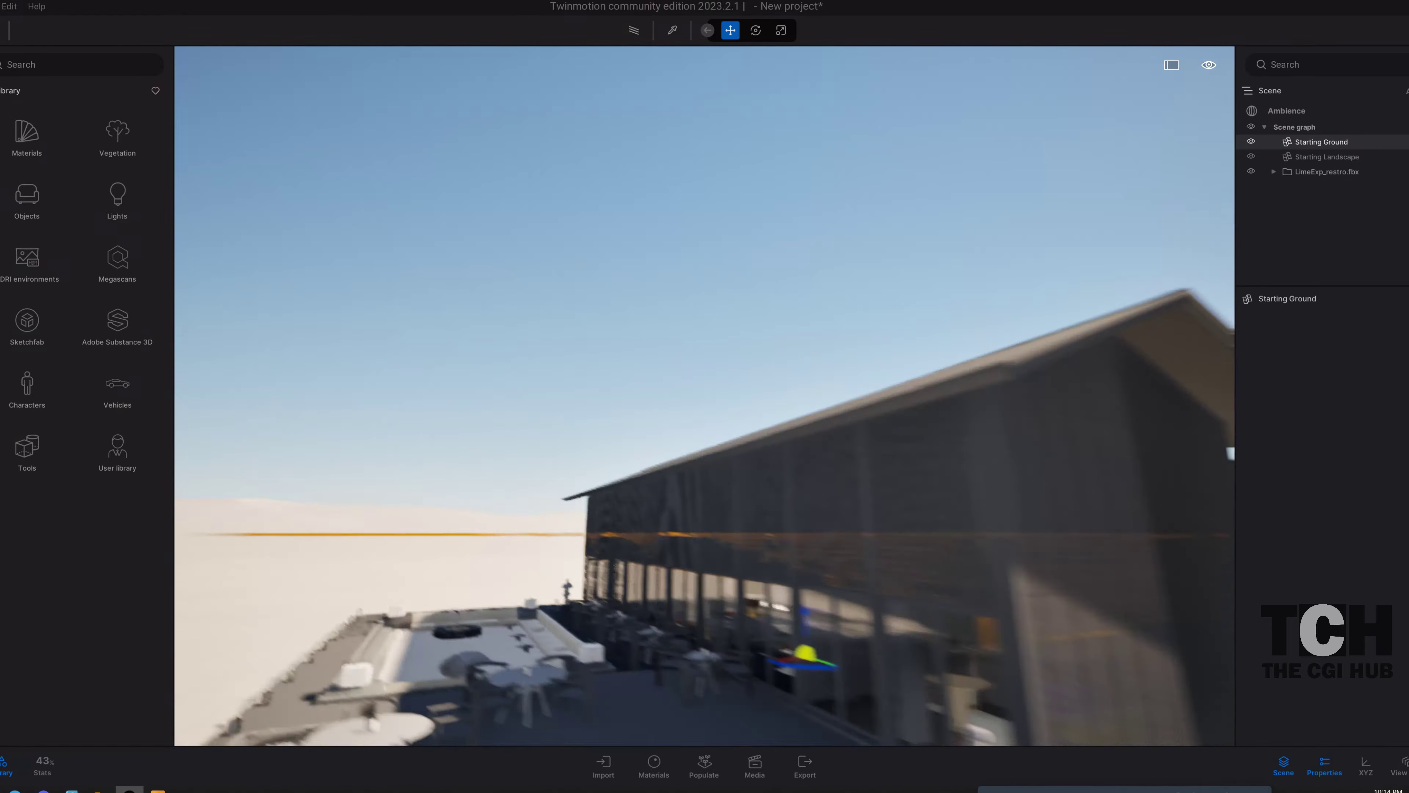
{"action": "right_click_drag", "start_coordinate": [705, 396], "coordinate": [832, 396]}
{"action": "scroll", "coordinate": [705, 396], "scroll_direction": "down", "scroll_amount": 5}
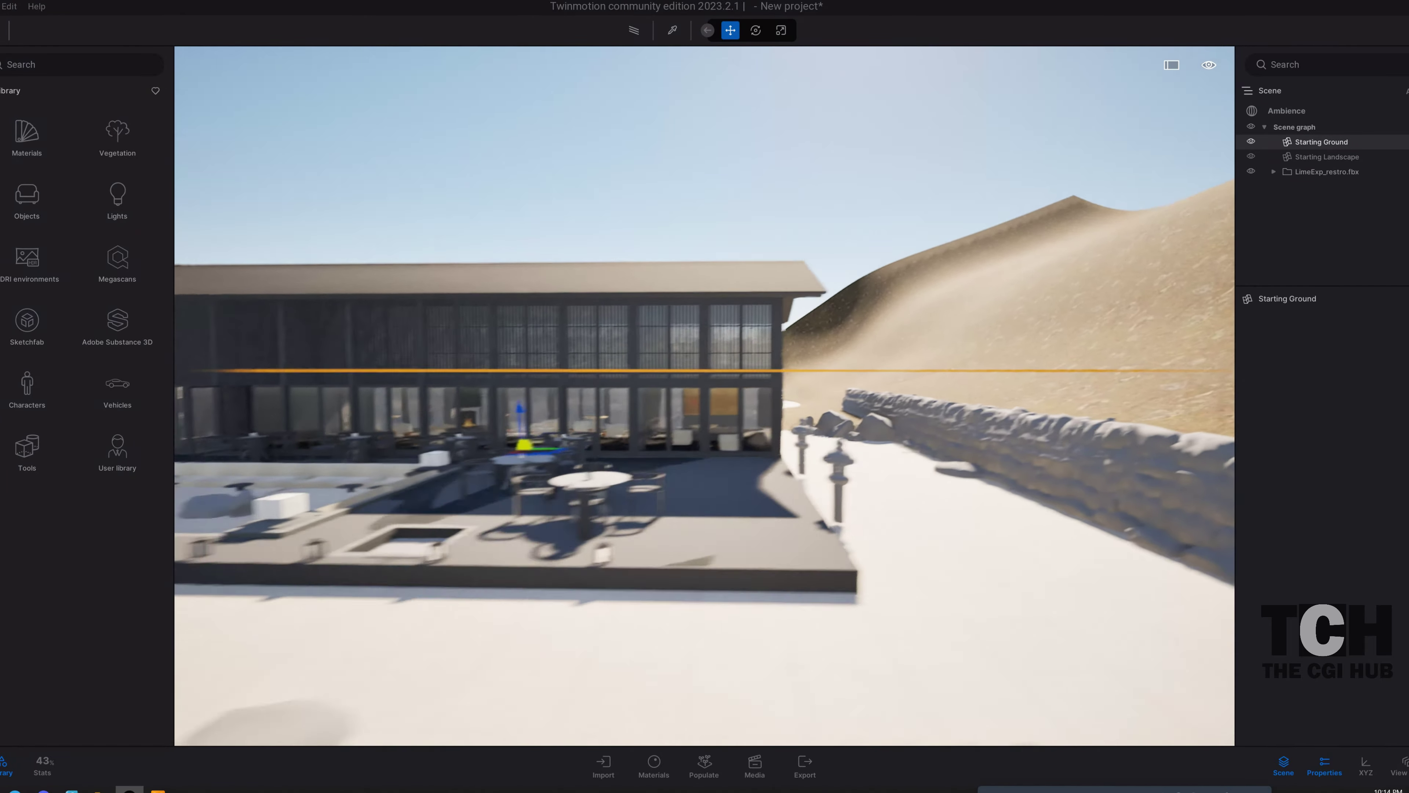
{"action": "right_click_drag", "start_coordinate": [705, 395], "coordinate": [804, 396]}
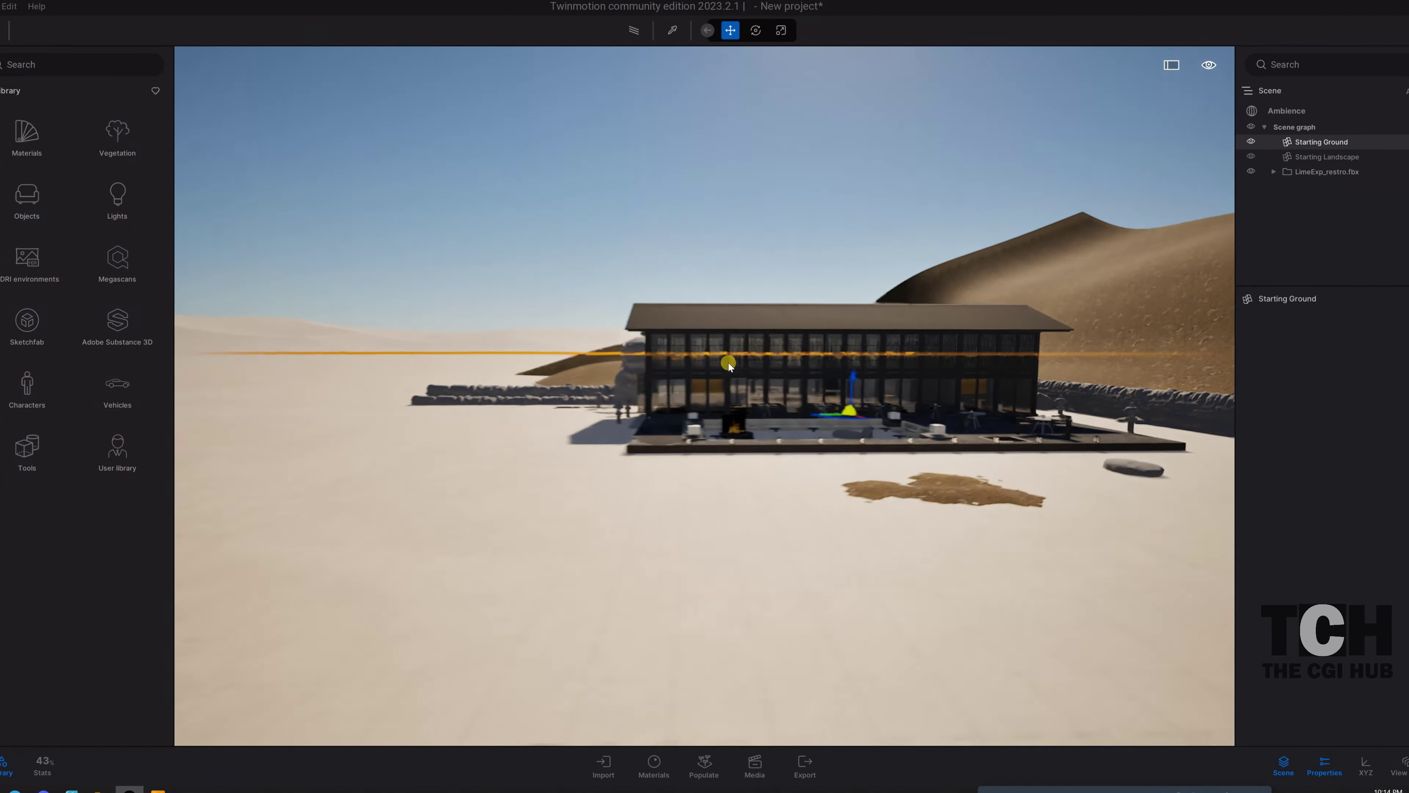
{"action": "left_click", "coordinate": [1336, 144]}
{"action": "left_click", "coordinate": [1325, 172]}
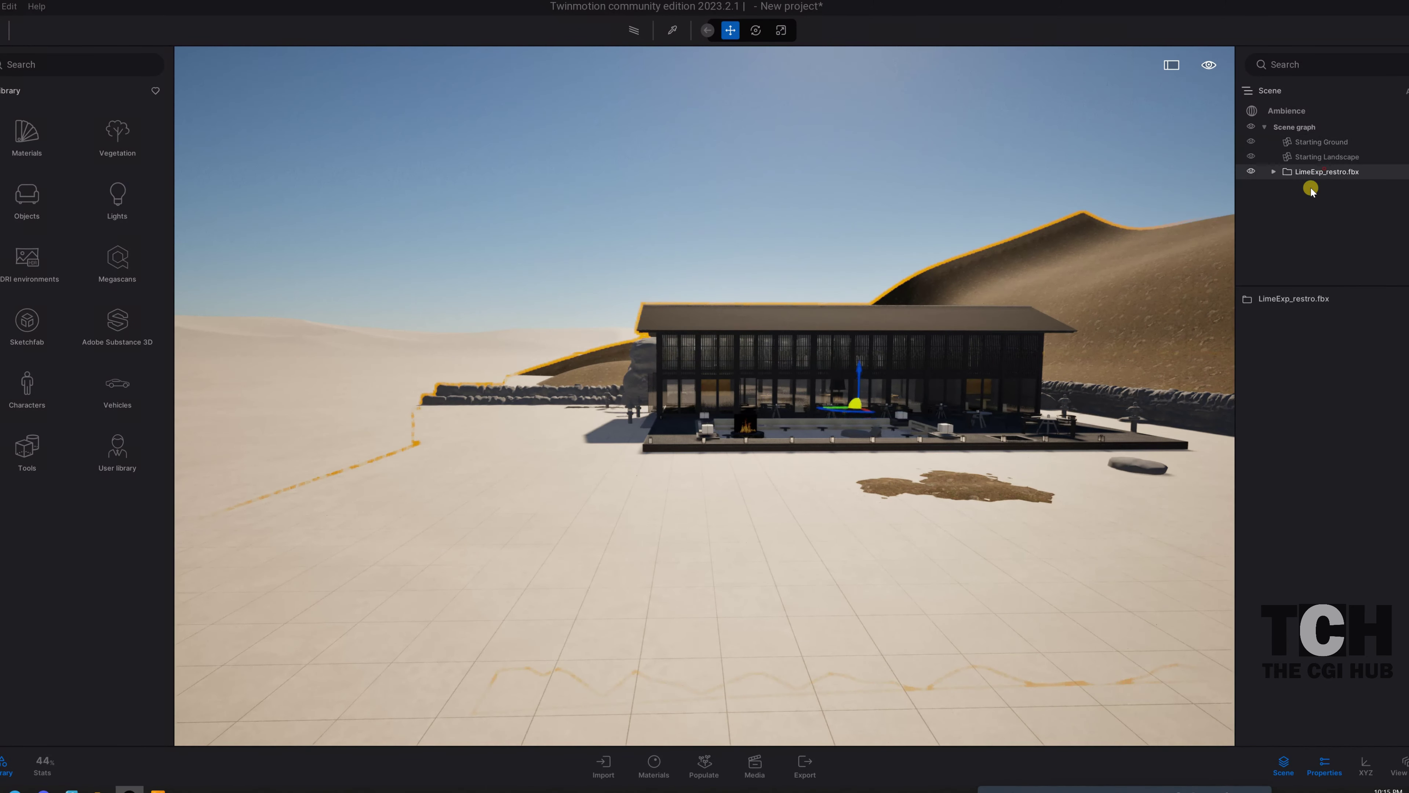
{"action": "left_click_drag", "start_coordinate": [861, 373], "coordinate": [883, 347]}
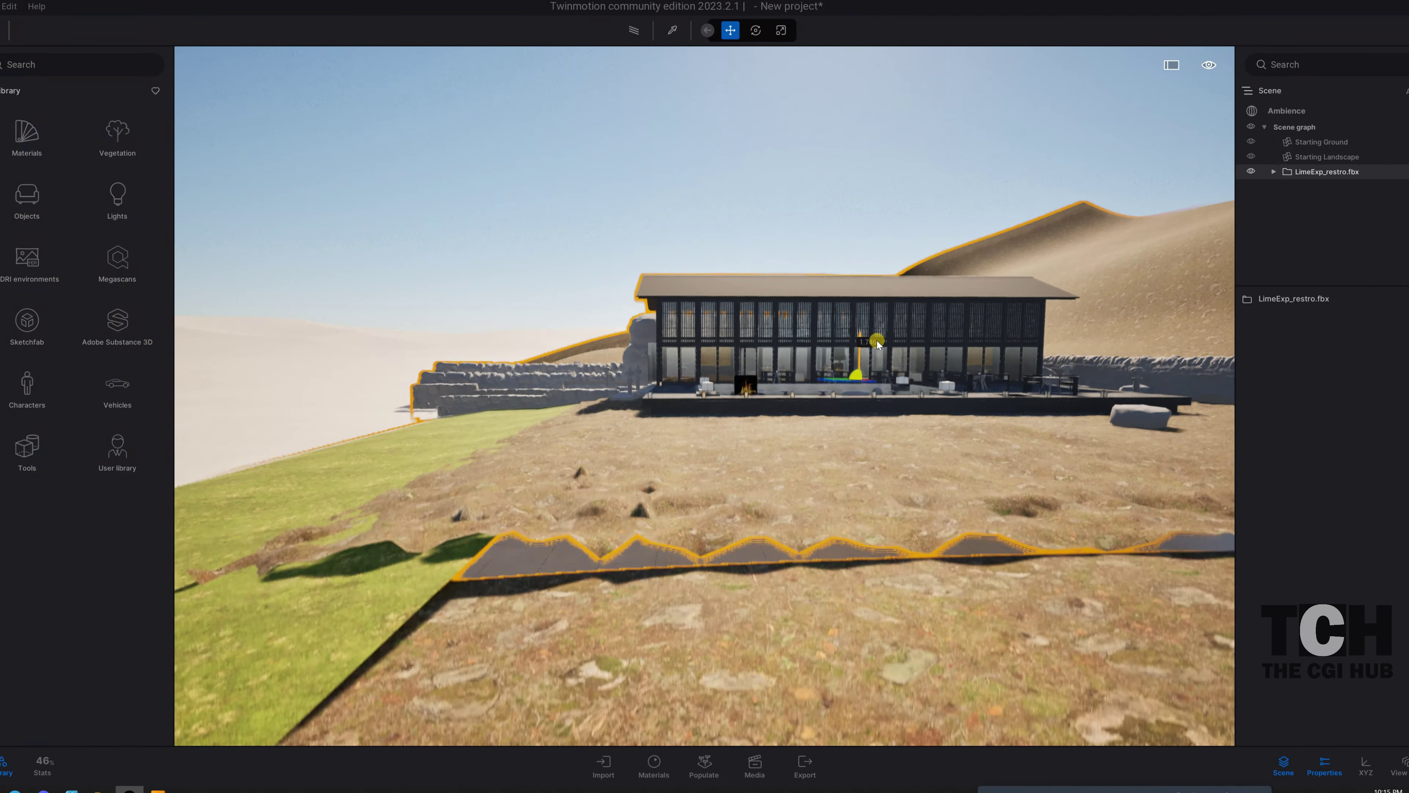
- Check the model's base near the entrance steps and lift it slightly higher
{"action": "right_click_drag", "start_coordinate": [535, 299], "coordinate": [540, 278]}
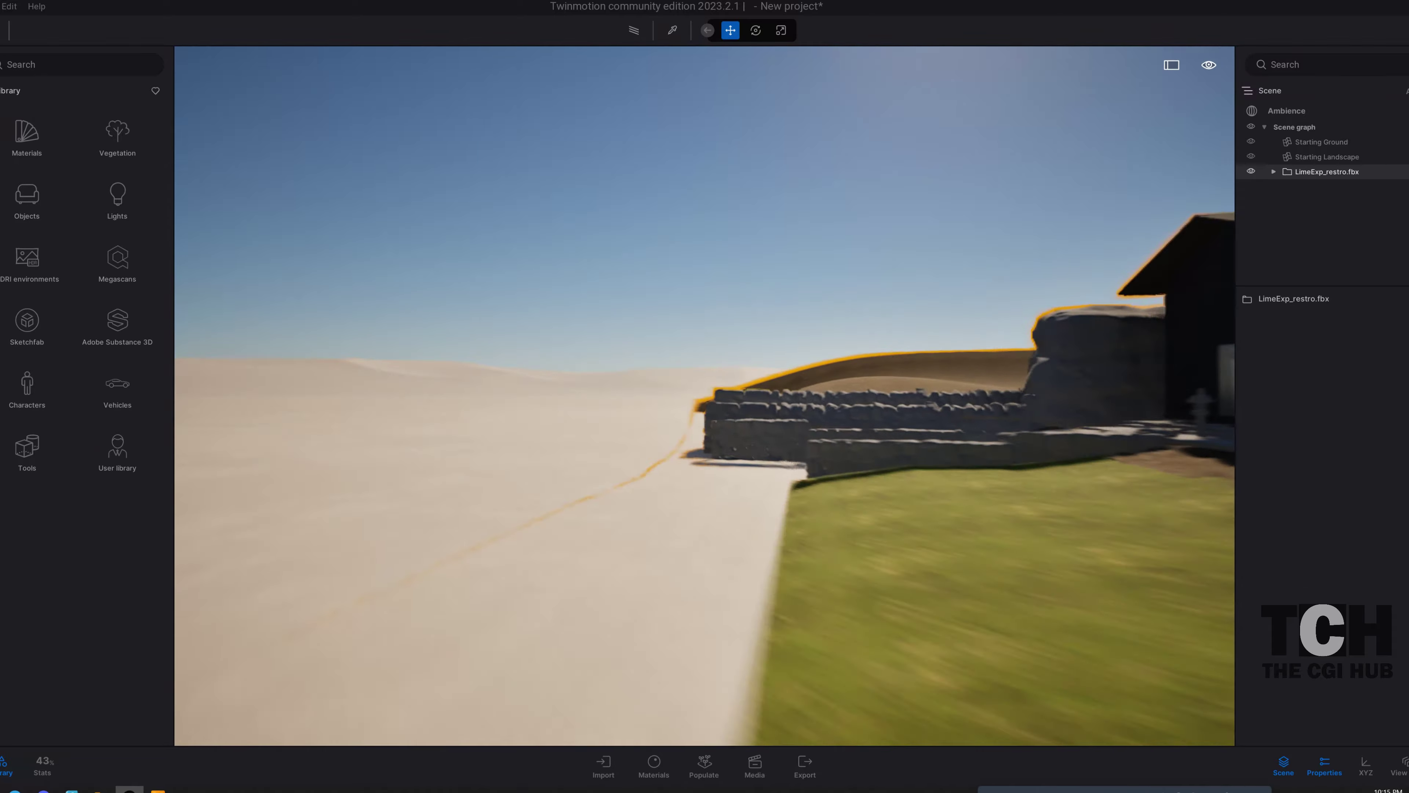
{"action": "mouse_move", "coordinate": [541, 278]}
{"action": "right_mouse_down"}
{"action": "mouse_move", "coordinate": [422, 280]}
{"action": "mouse_move", "coordinate": [852, 388]}
{"action": "right_mouse_up"}
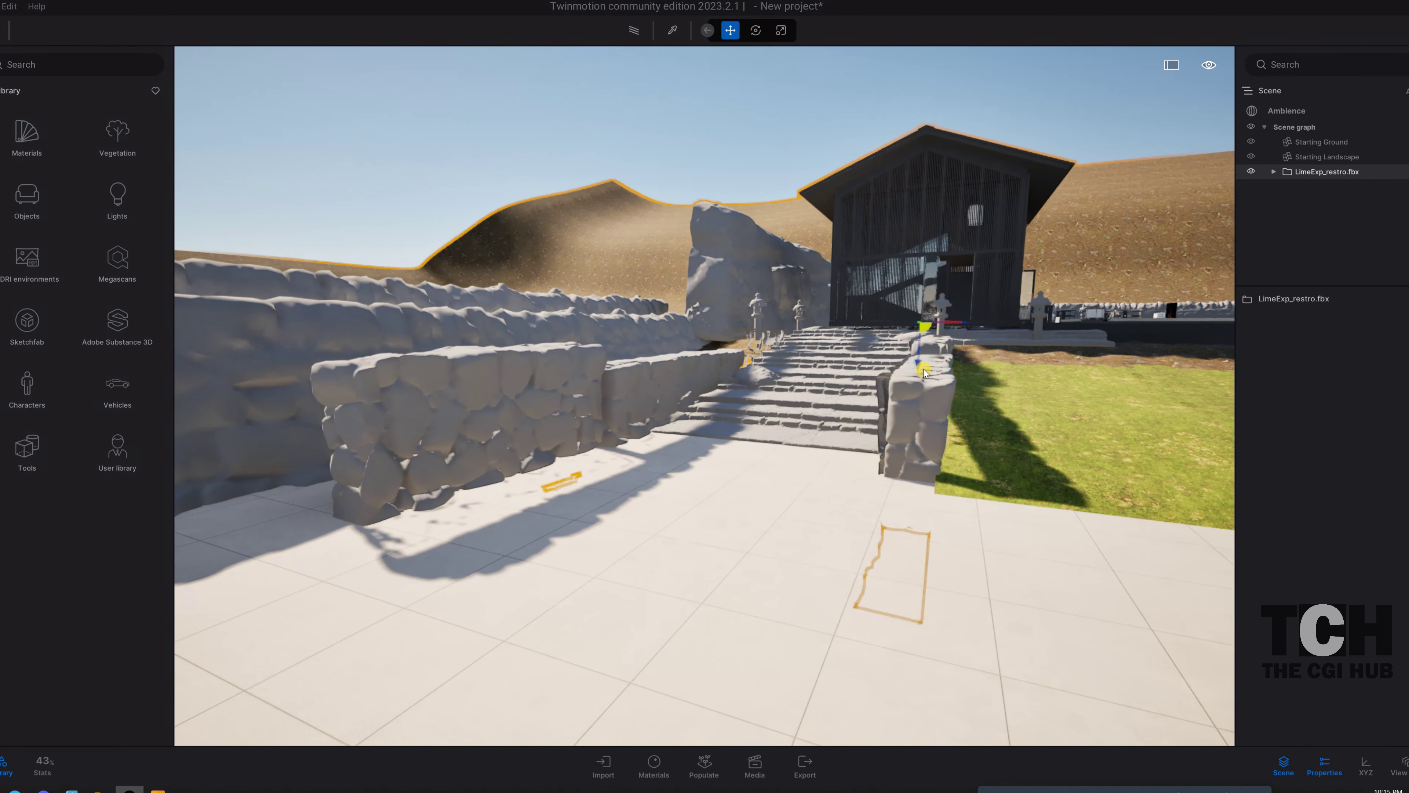
{"action": "mouse_move", "coordinate": [921, 367]}
{"action": "left_mouse_down"}
{"action": "mouse_move", "coordinate": [918, 353]}
{"action": "mouse_move", "coordinate": [943, 367]}
{"action": "left_mouse_up"}
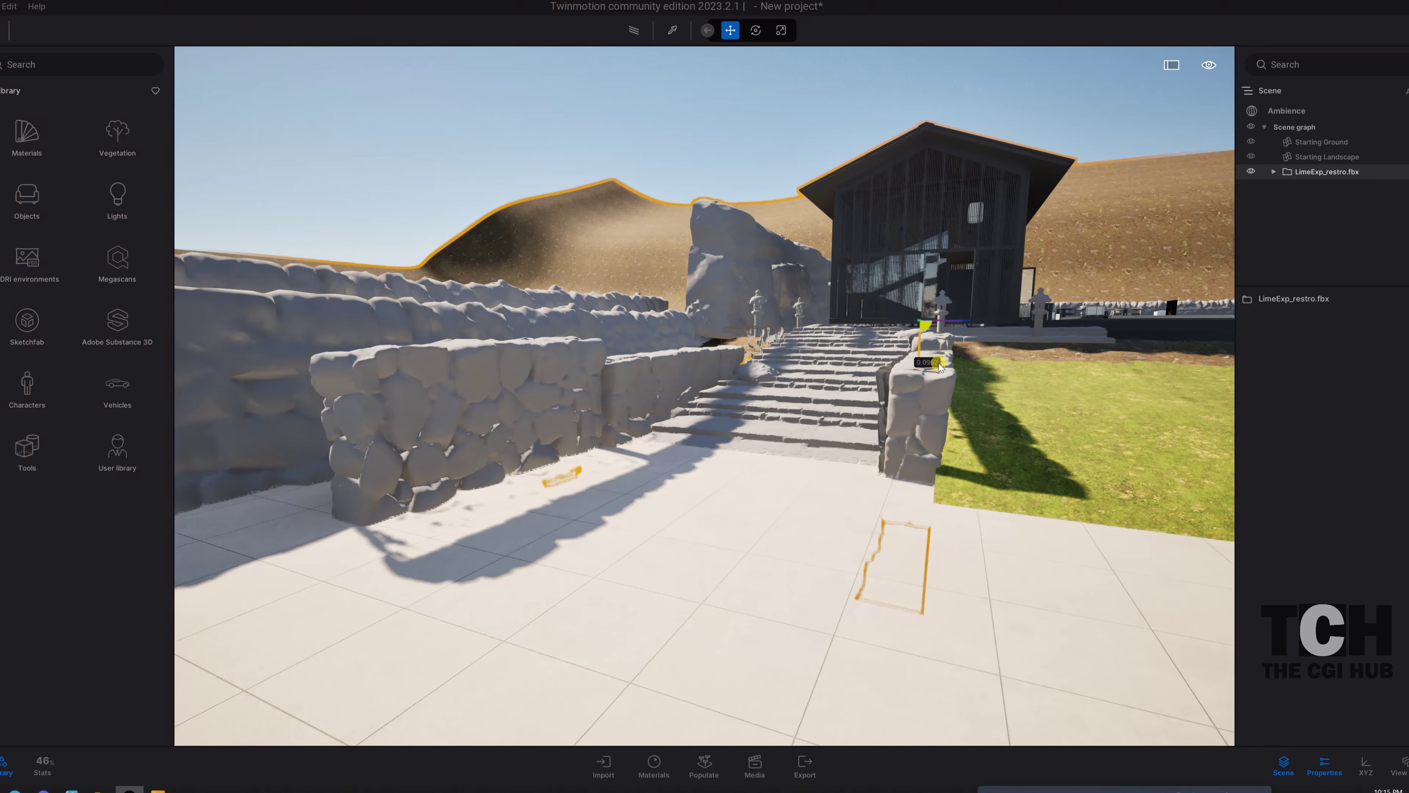
{"action": "right_click_drag", "start_coordinate": [941, 366], "coordinate": [1060, 297]}
- Focus the Plane008 courtyard surface and nudge it slightly upward
{"action": "double_click", "coordinate": [1060, 297]}
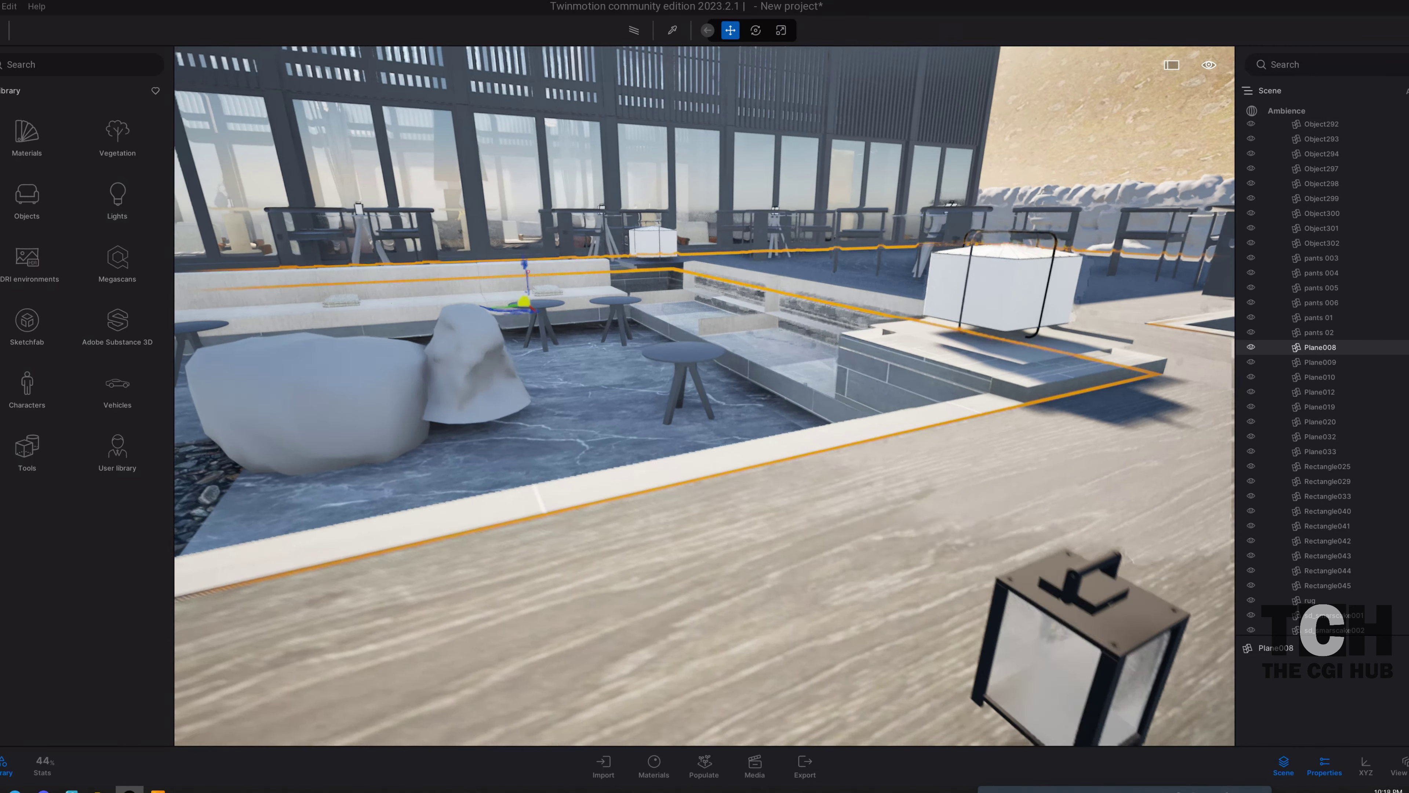
{"action": "left_click_drag", "start_coordinate": [530, 276], "coordinate": [524, 268]}
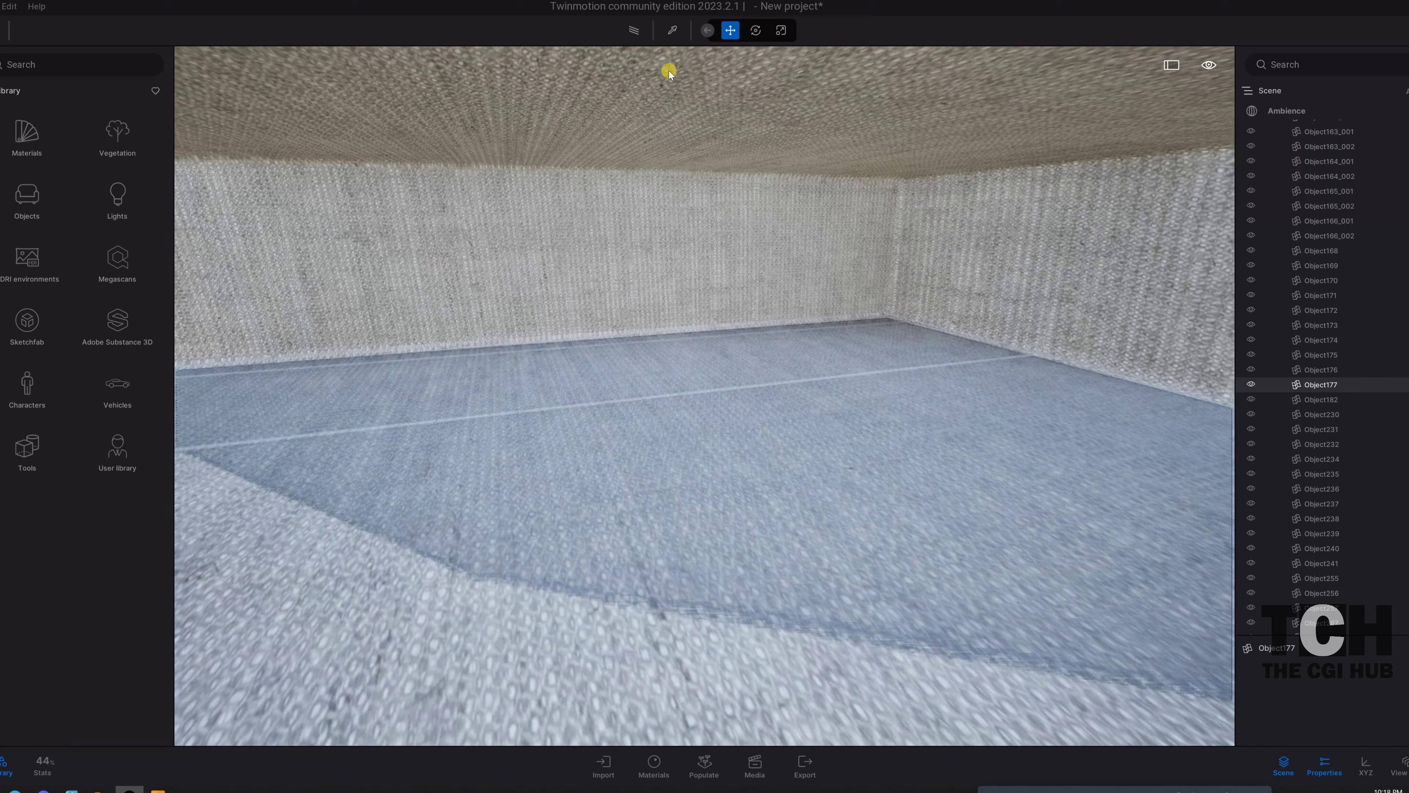
- Sample the room surface's material and invert its Metallic texture under Details
{"action": "left_click", "coordinate": [671, 30]}
{"action": "scroll", "coordinate": [1340, 633], "scroll_direction": "down", "scroll_amount": 3}
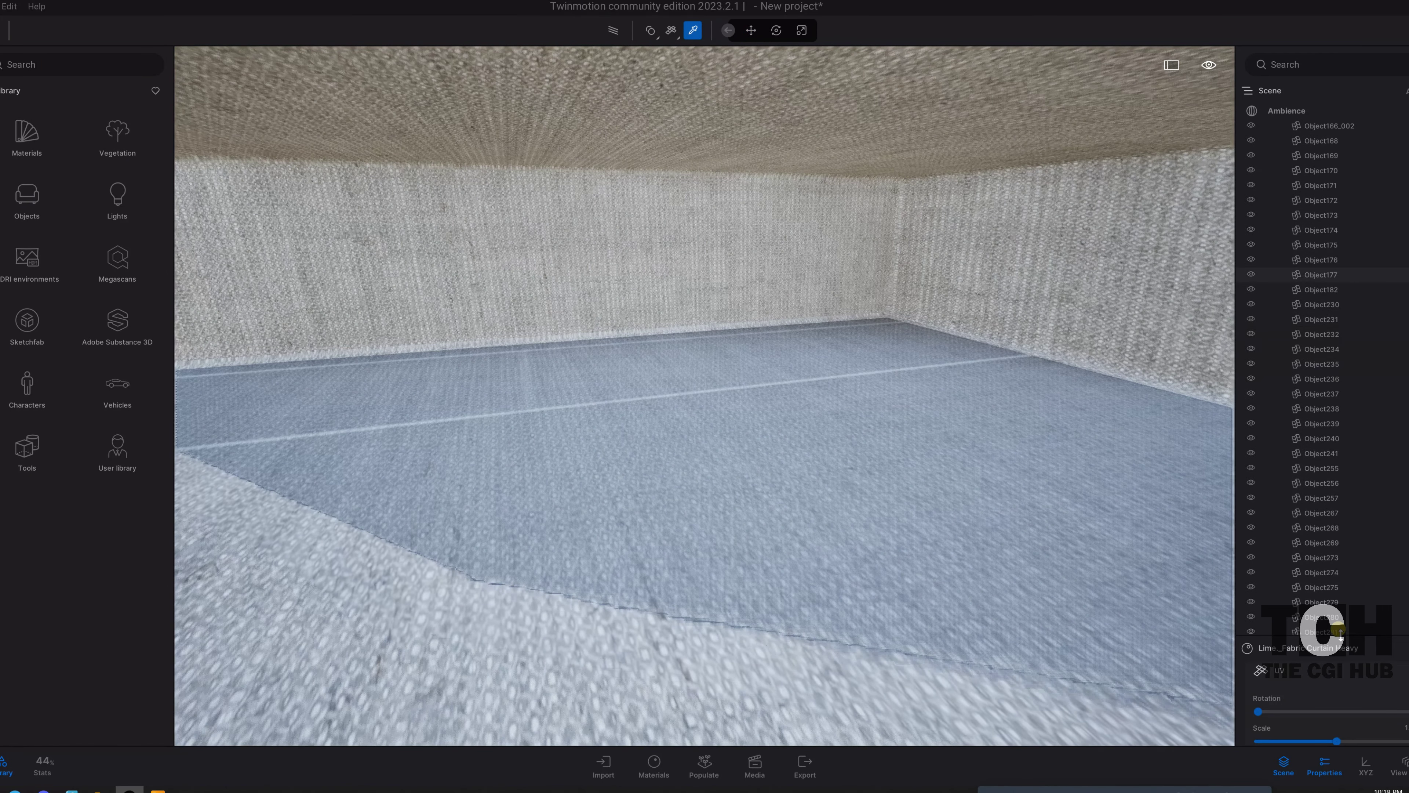
{"action": "left_click_drag", "start_coordinate": [1340, 636], "coordinate": [1326, 292]}
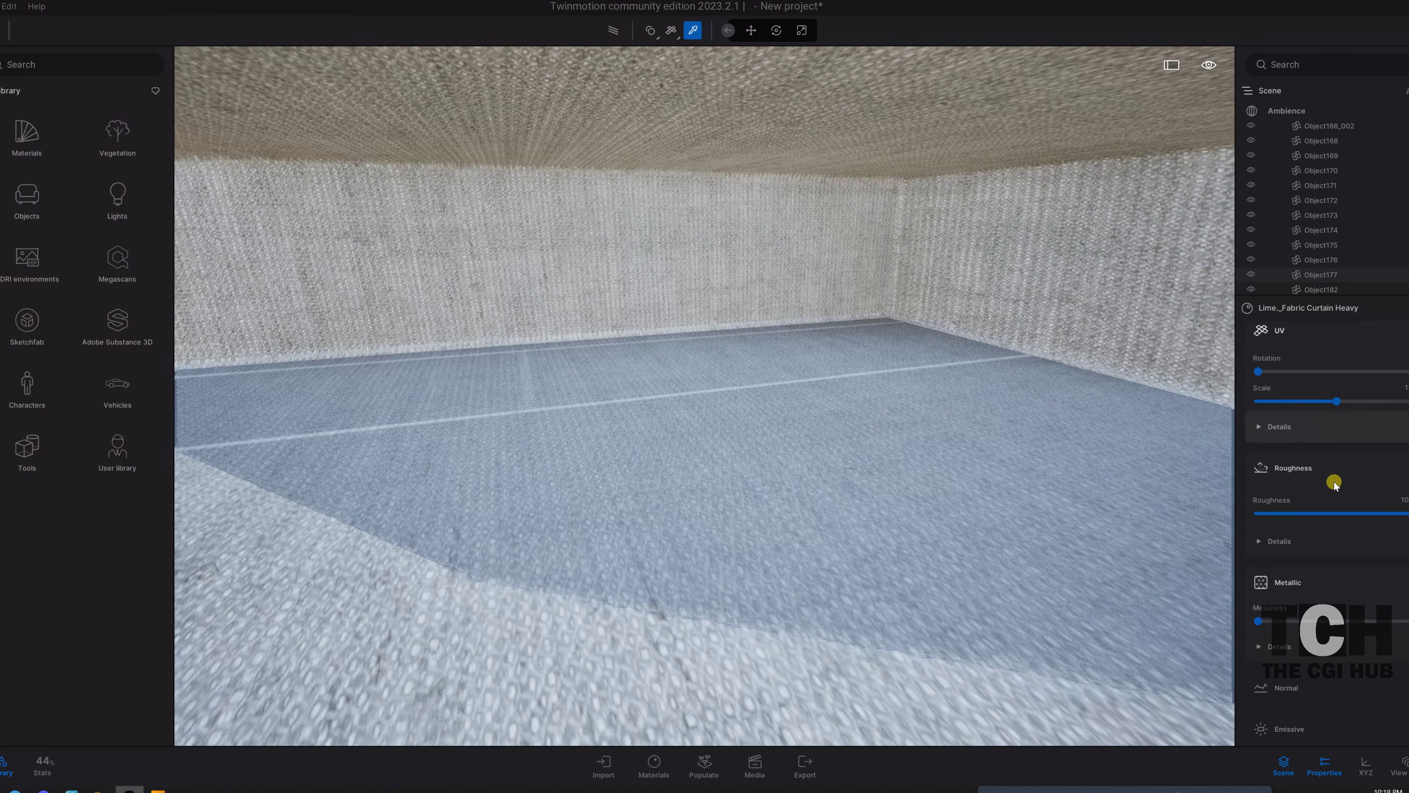
{"action": "scroll", "coordinate": [1348, 580], "scroll_direction": "down", "scroll_amount": 3}
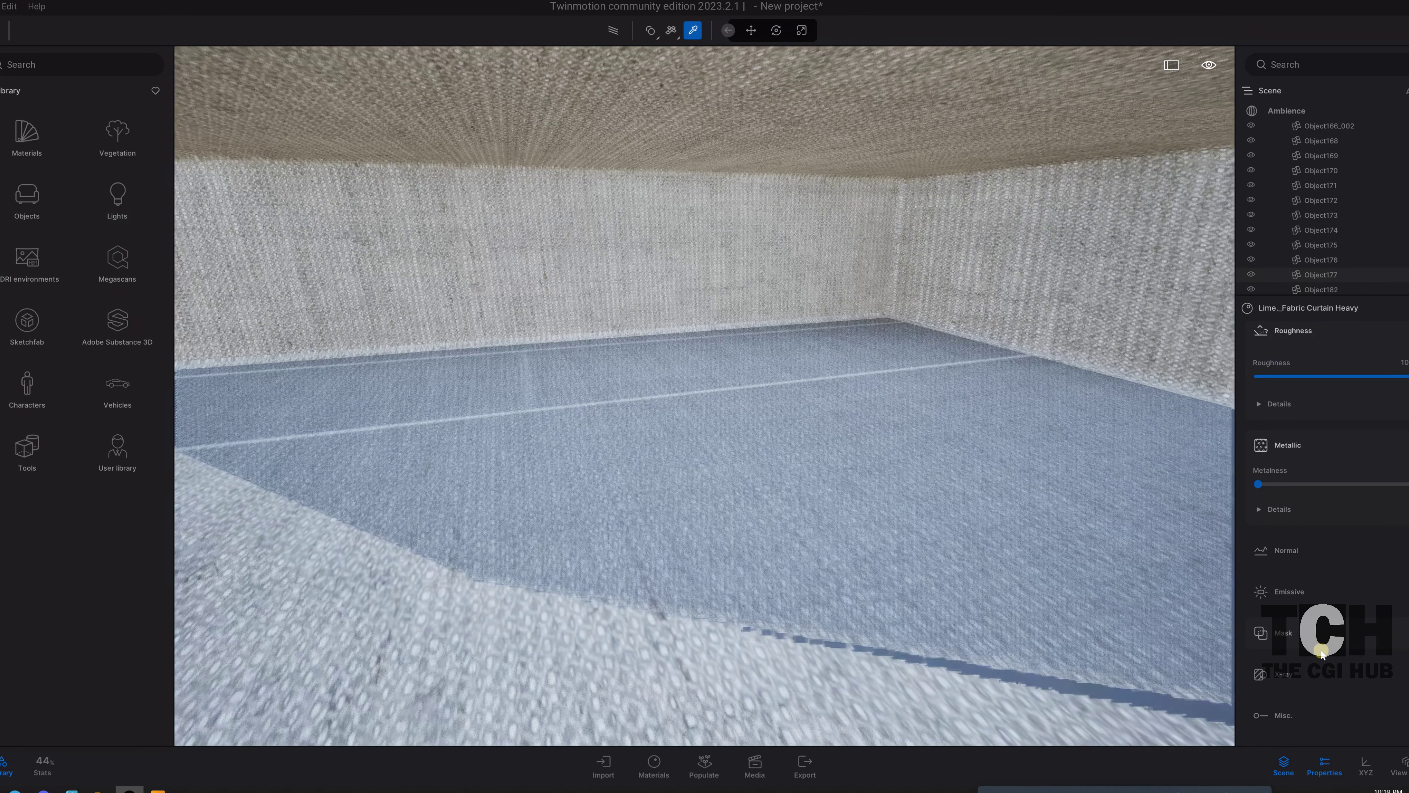
{"action": "scroll", "coordinate": [1309, 547], "scroll_direction": "up", "scroll_amount": 4}
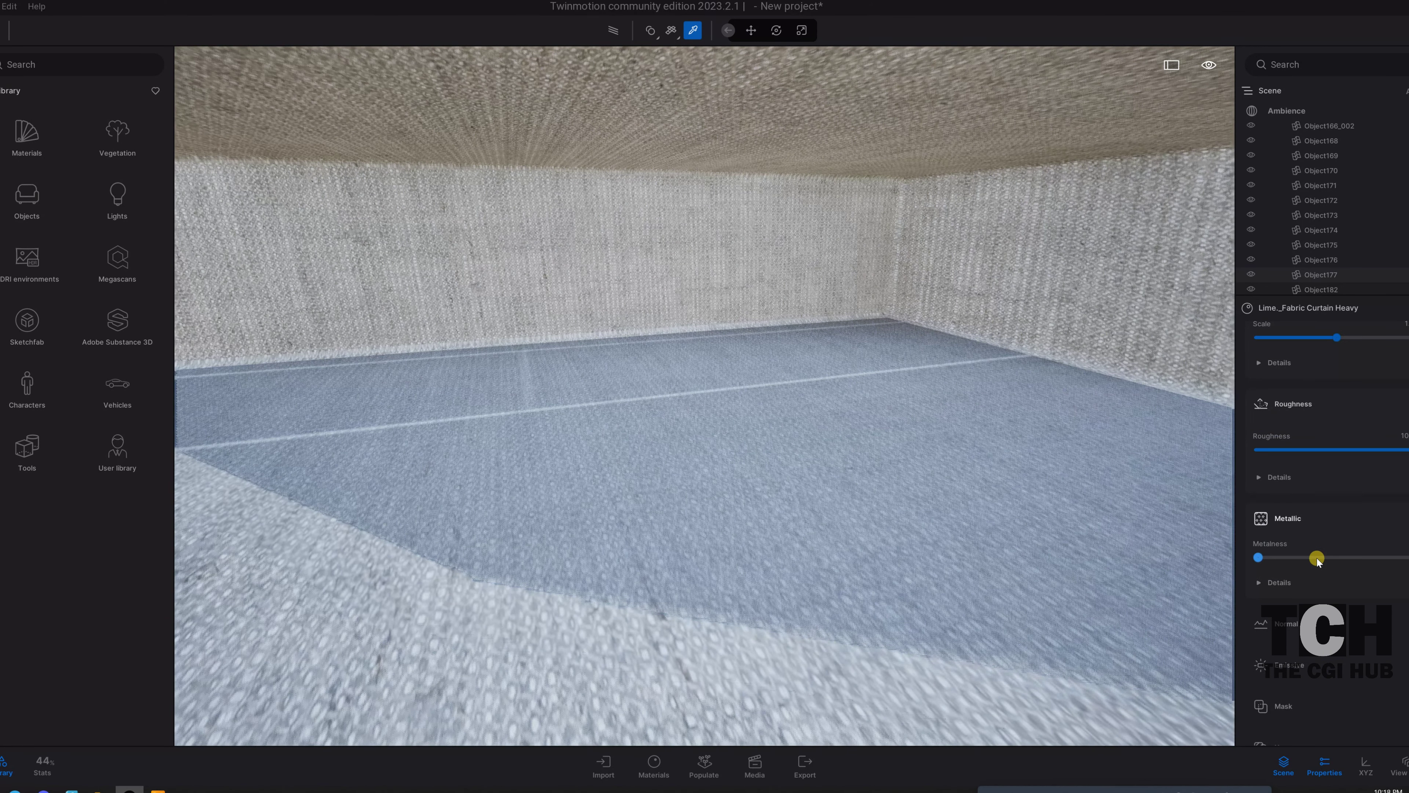
{"action": "scroll", "coordinate": [1316, 555], "scroll_direction": "up", "scroll_amount": 2}
{"action": "scroll", "coordinate": [1315, 556], "scroll_direction": "up", "scroll_amount": 5}
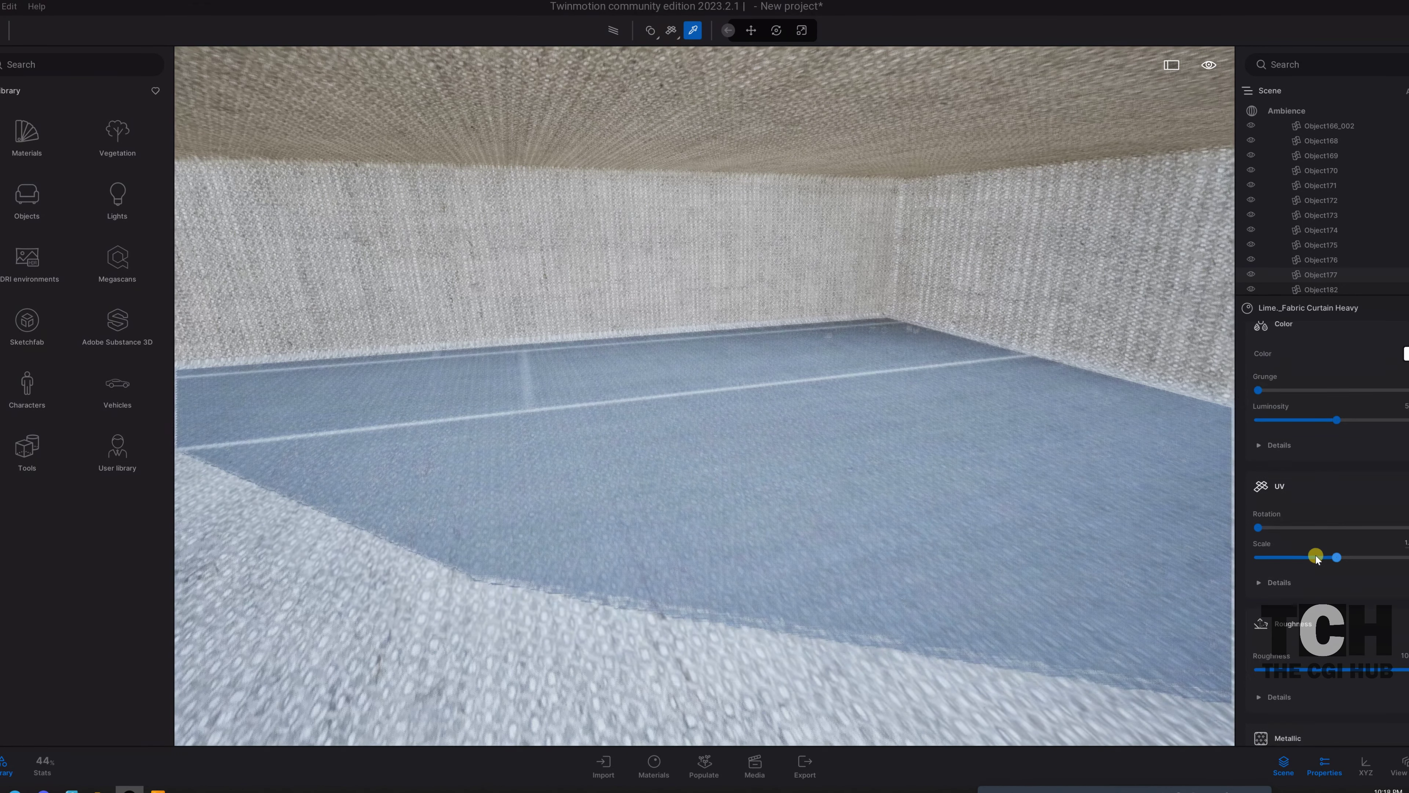
{"action": "scroll", "coordinate": [1313, 549], "scroll_direction": "down", "scroll_amount": 3}
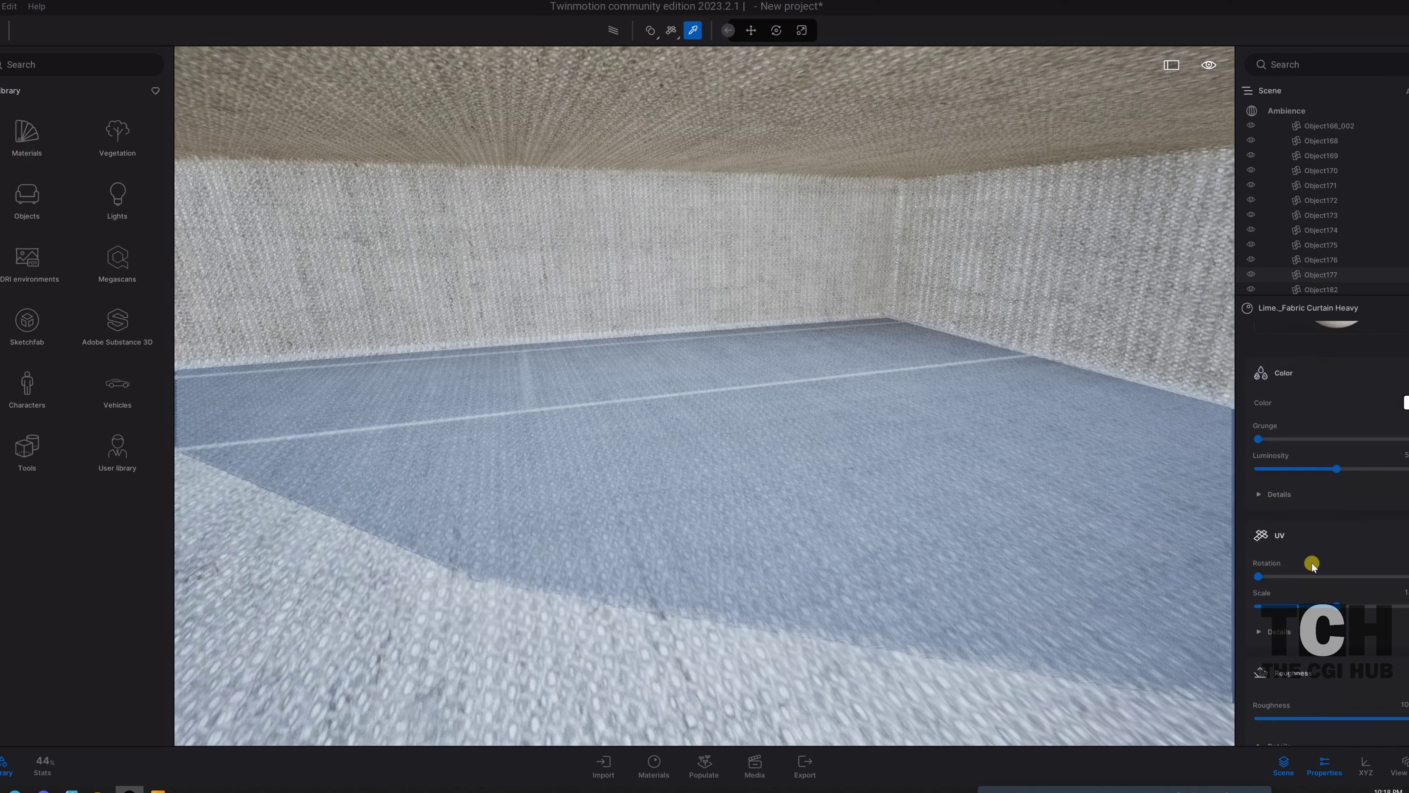
{"action": "scroll", "coordinate": [1313, 555], "scroll_direction": "down", "scroll_amount": 2}
{"action": "scroll", "coordinate": [1311, 564], "scroll_direction": "down", "scroll_amount": 2}
{"action": "scroll", "coordinate": [1293, 549], "scroll_direction": "down", "scroll_amount": 3}
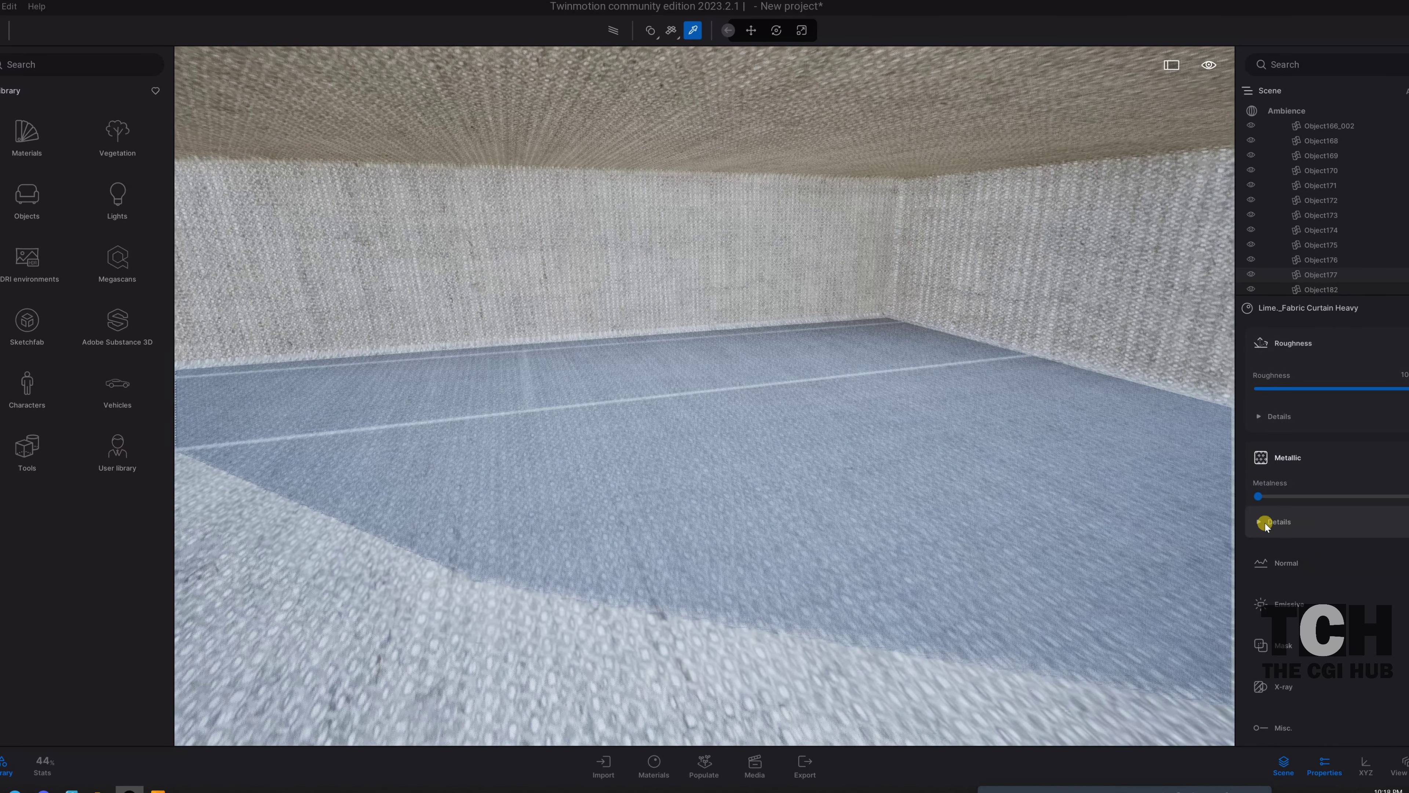
{"action": "left_click", "coordinate": [1261, 530]}
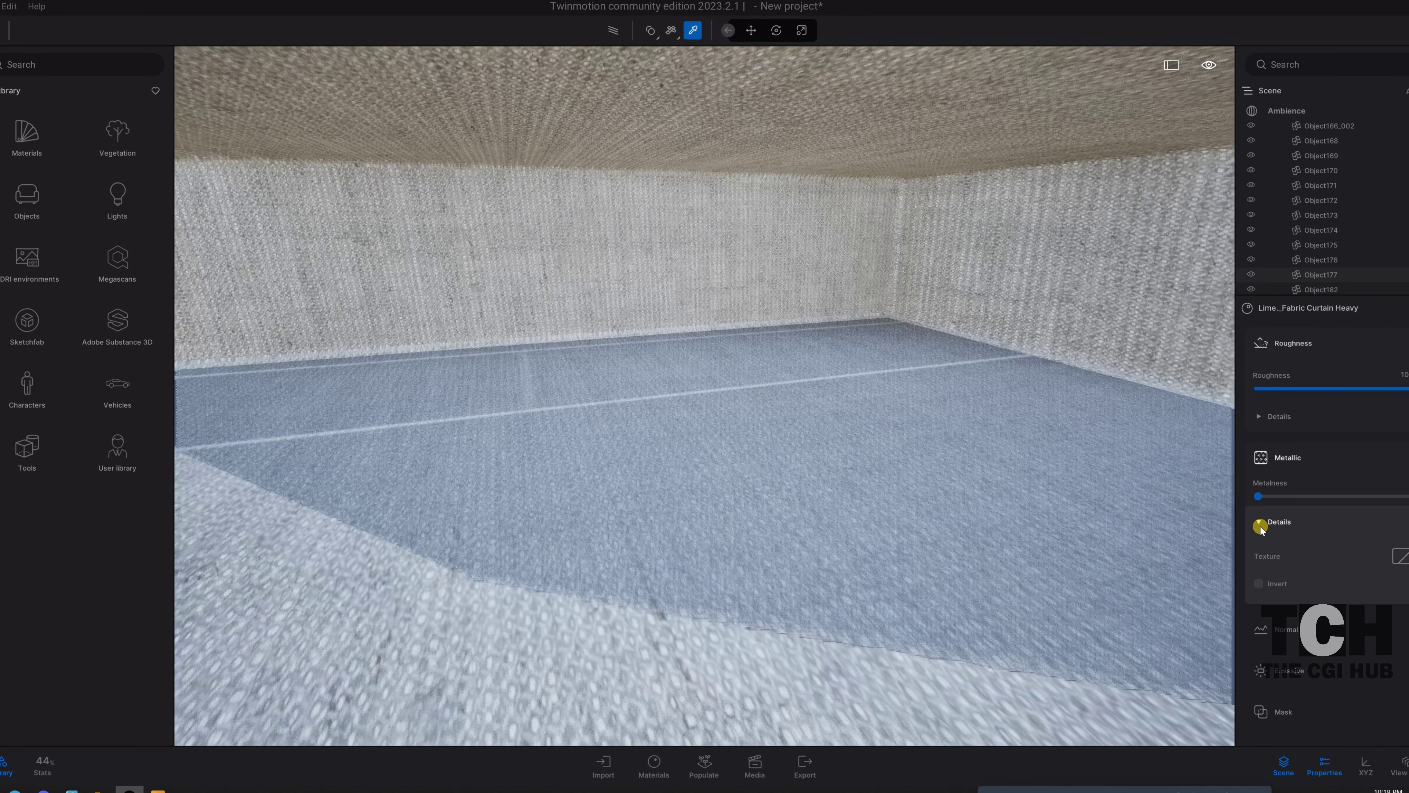
{"action": "left_click", "coordinate": [1260, 584]}
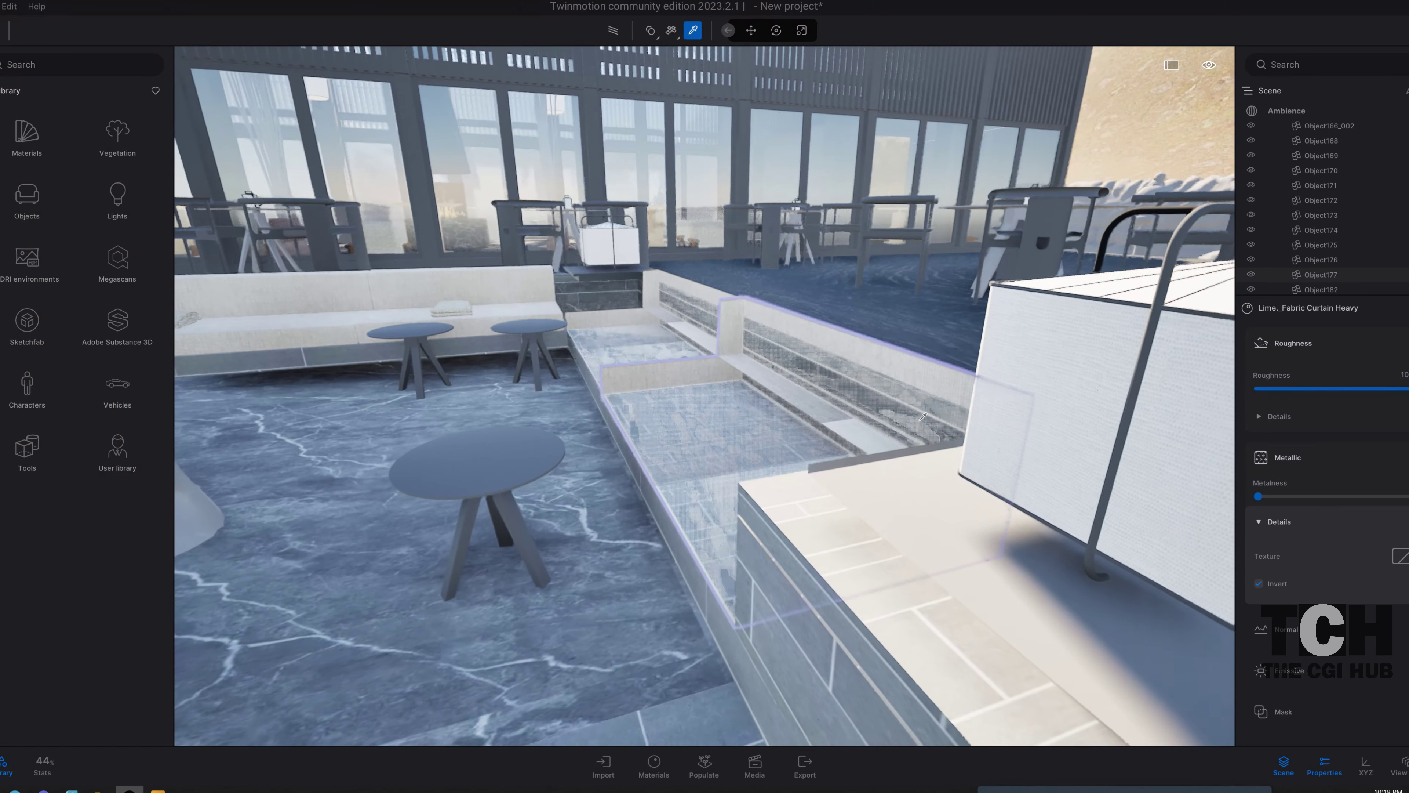
- Select Object177 and toggle Metallic invert on the right wall's Lime_Fabric Curtain Heavy material
{"action": "scroll", "coordinate": [768, 414], "scroll_direction": "up", "scroll_amount": 5}
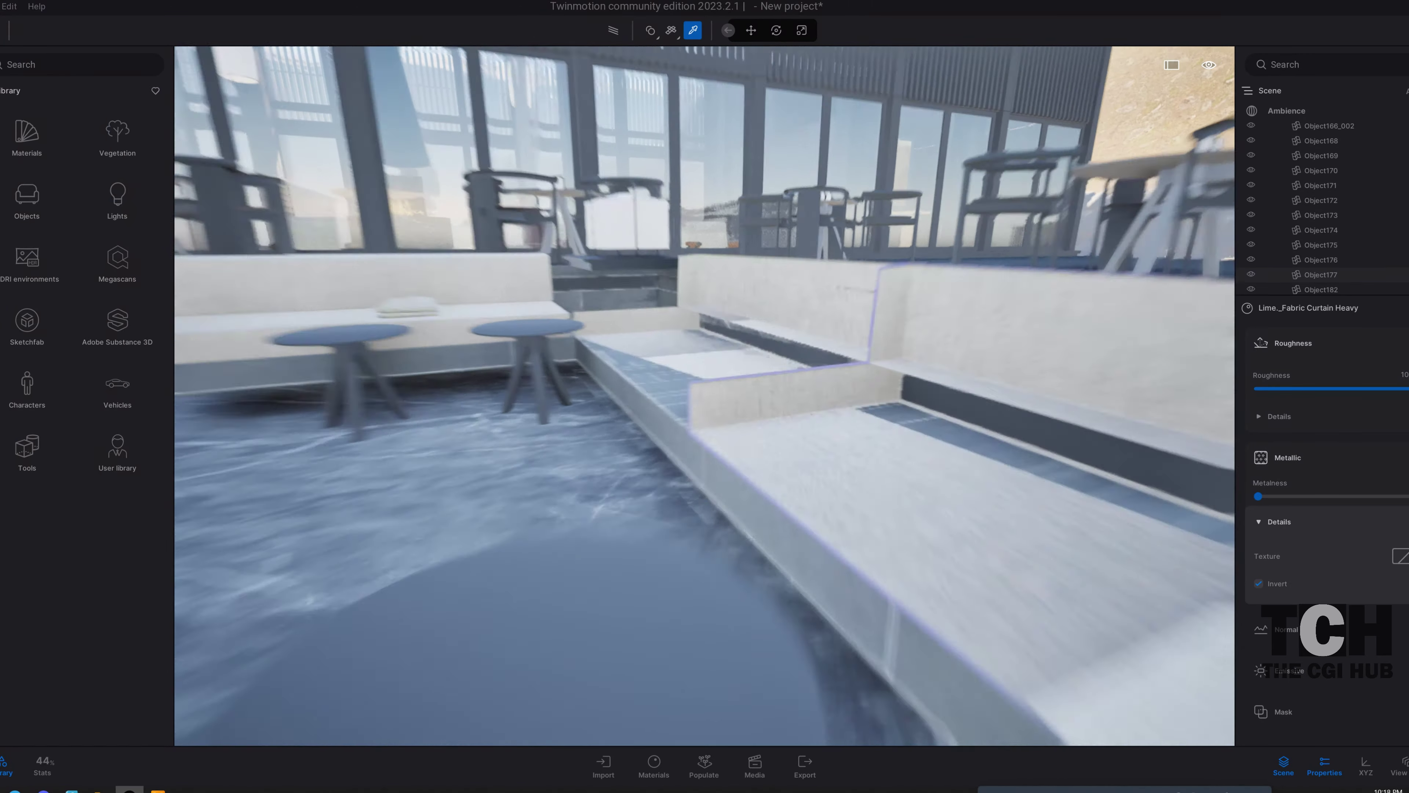
{"action": "scroll", "coordinate": [769, 414], "scroll_direction": "up", "scroll_amount": 5}
{"action": "scroll", "coordinate": [768, 414], "scroll_direction": "up", "scroll_amount": 5}
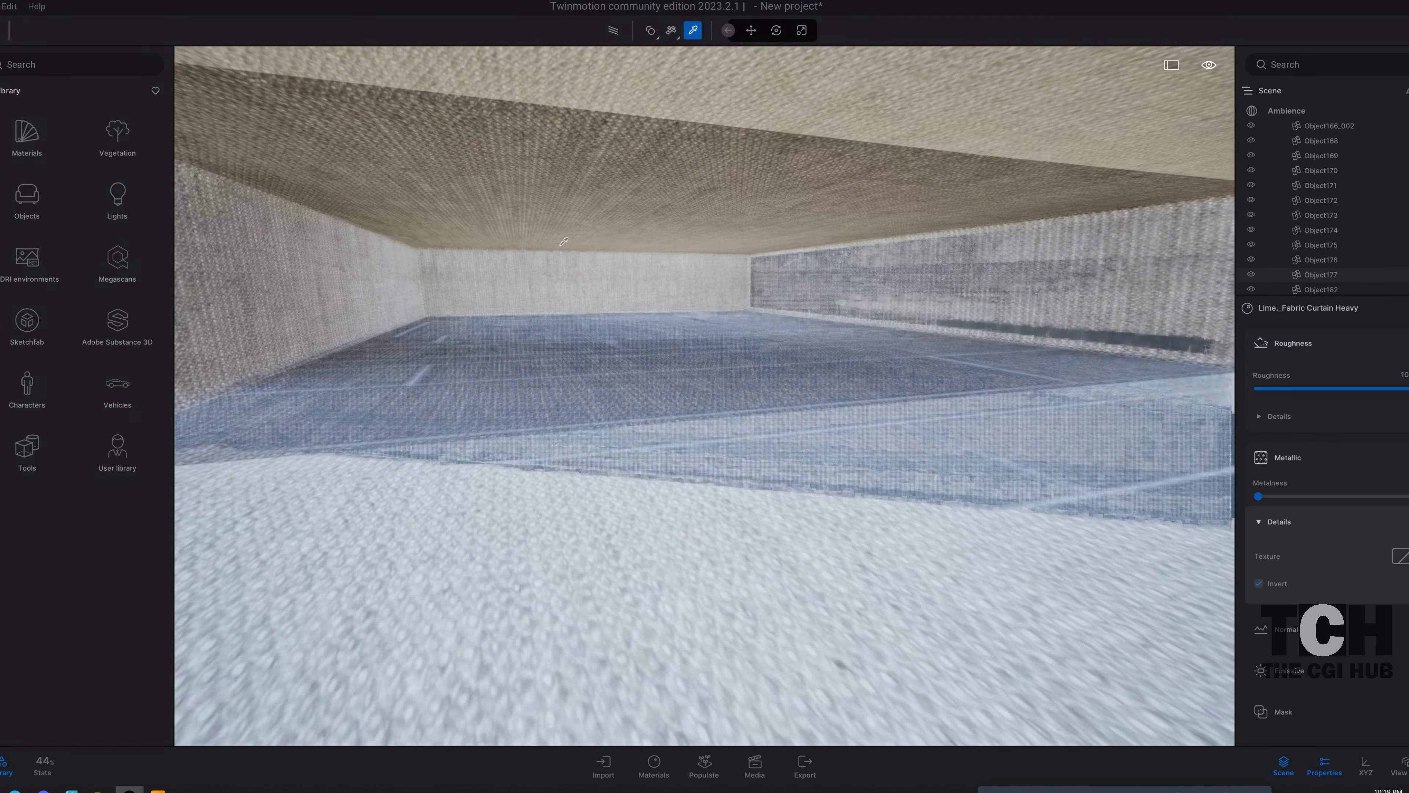
{"action": "left_click", "coordinate": [750, 32]}
{"action": "left_click", "coordinate": [661, 220]}
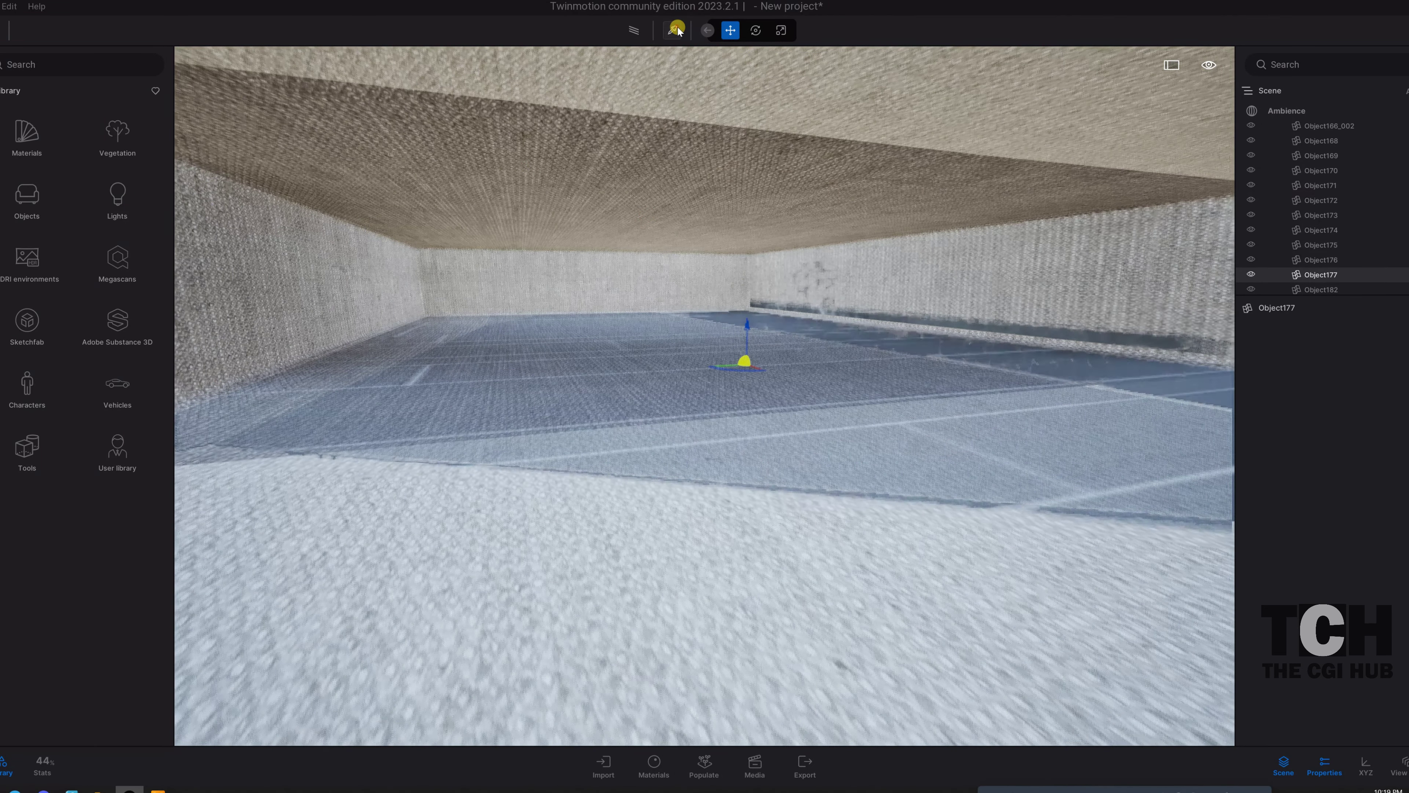
{"action": "left_click", "coordinate": [840, 267]}
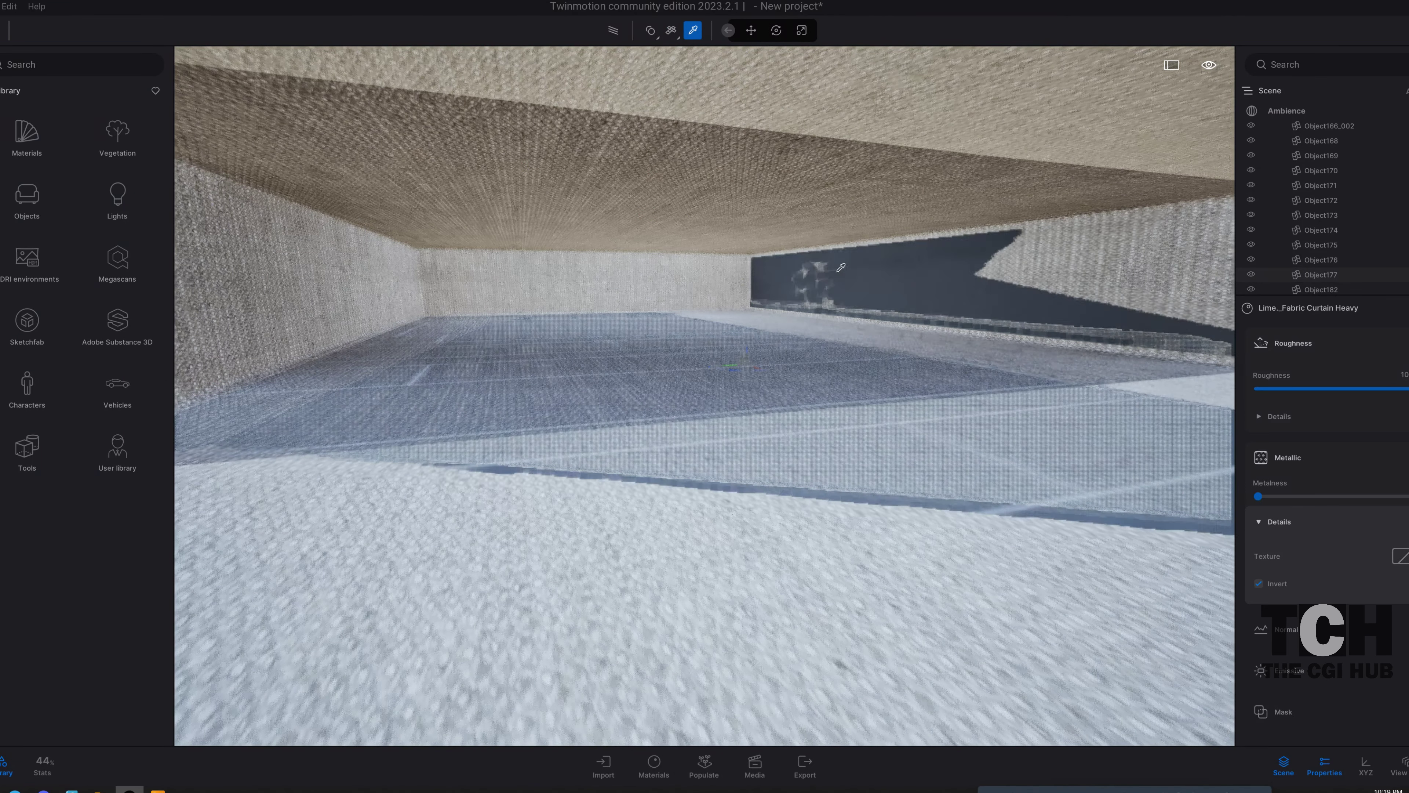
{"action": "left_click", "coordinate": [1263, 585]}
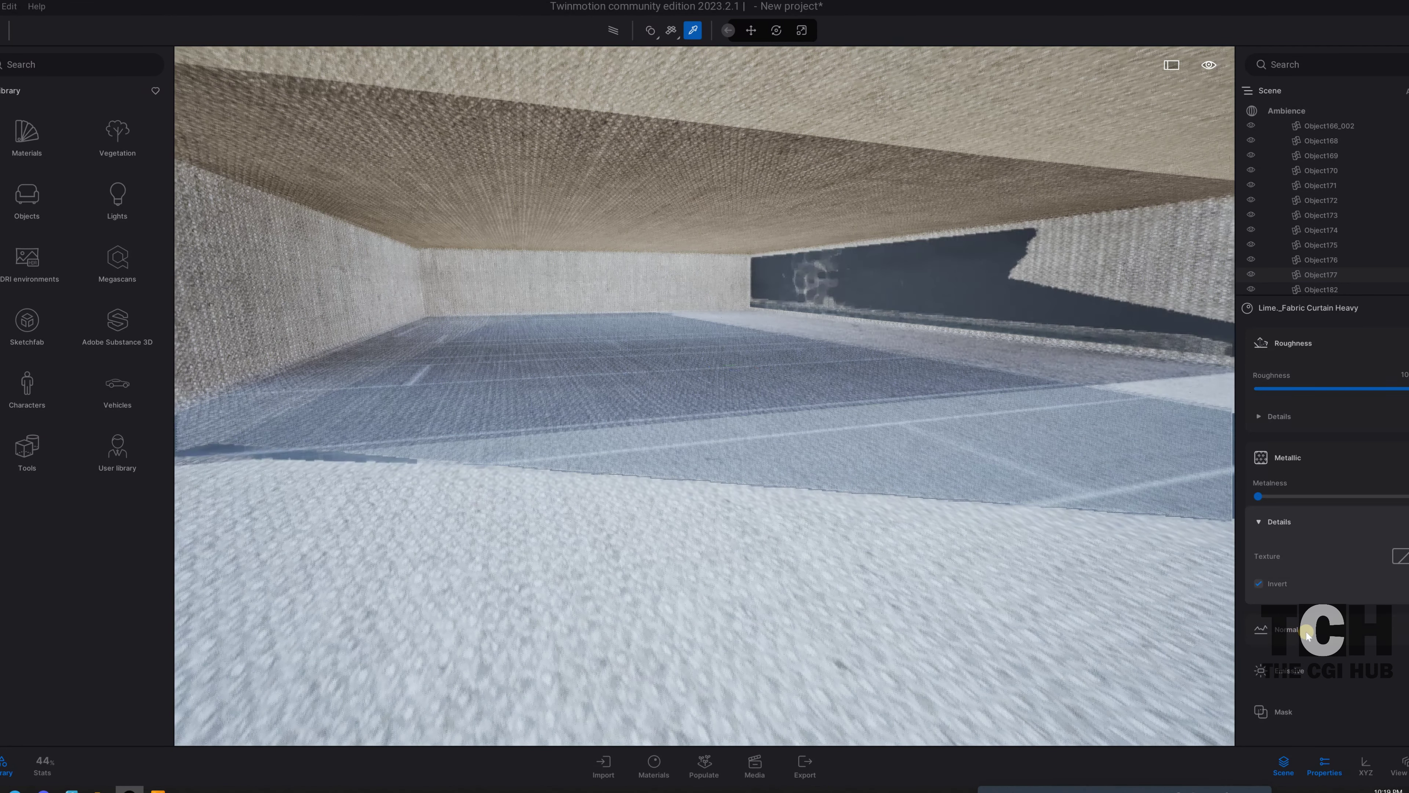
{"action": "scroll", "coordinate": [1306, 635], "scroll_direction": "down", "scroll_amount": 1}
{"action": "scroll", "coordinate": [1301, 655], "scroll_direction": "down", "scroll_amount": 1}
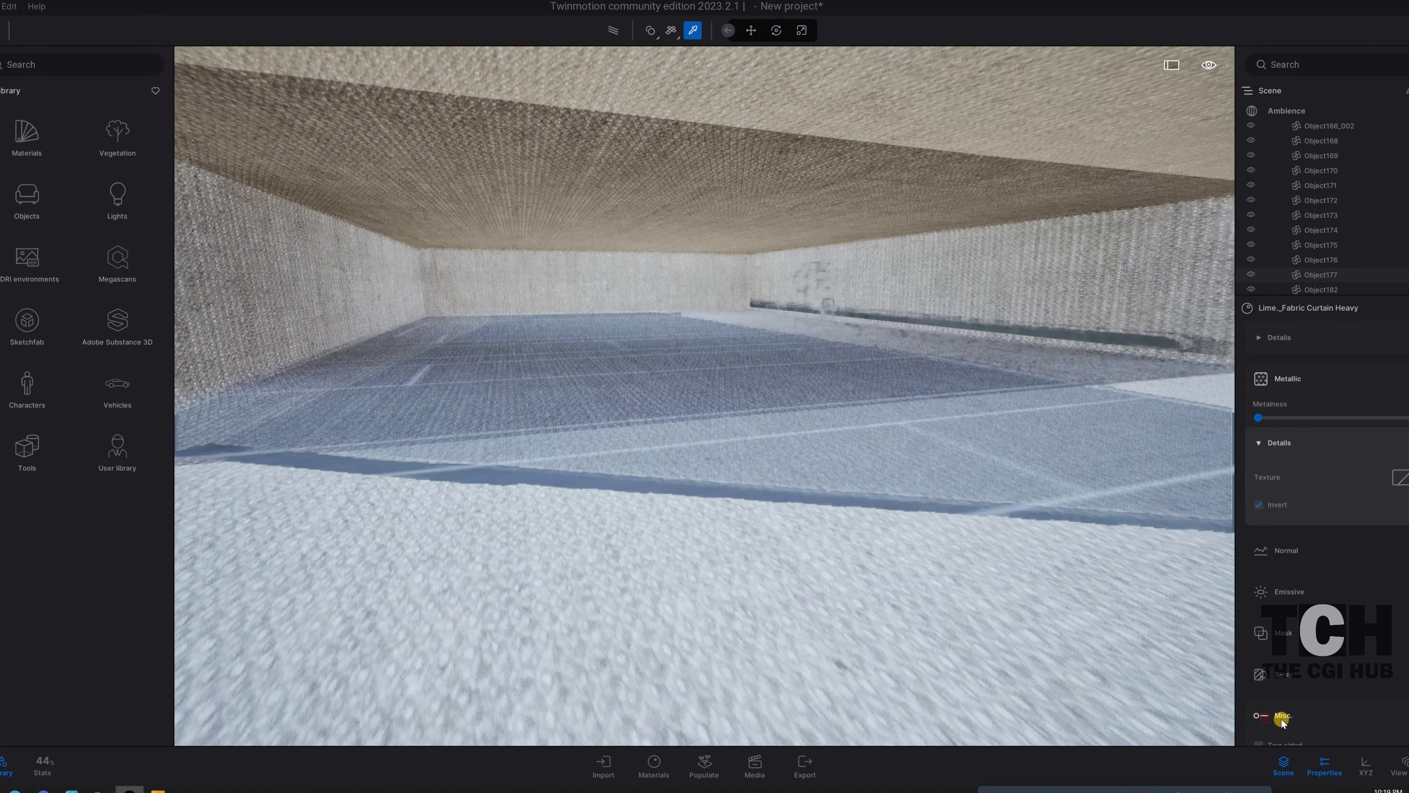
{"action": "scroll", "coordinate": [1320, 685], "scroll_direction": "down", "scroll_amount": 1}
- Make the Lime_Fabric Curtain Heavy material two-sided
{"action": "left_click", "coordinate": [1259, 691]}
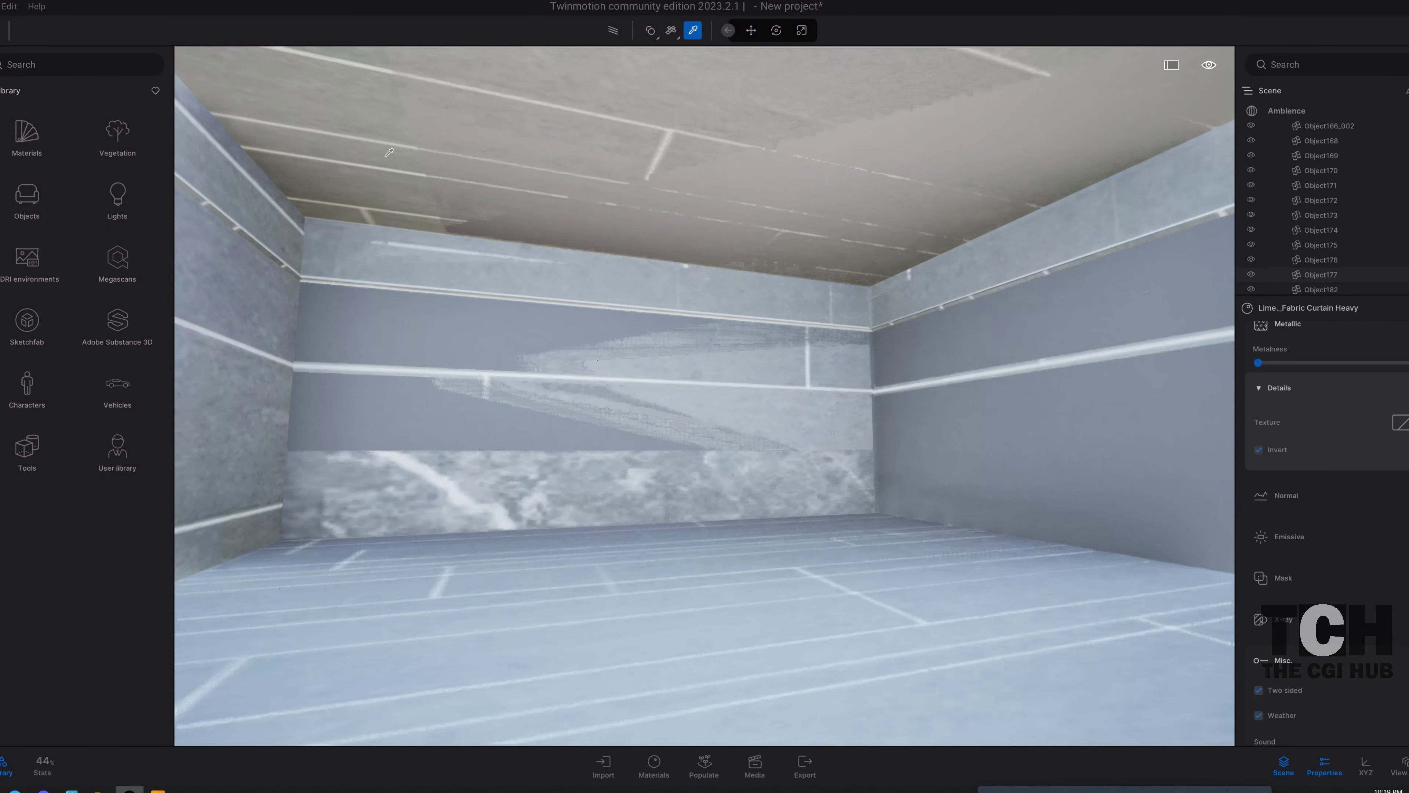
{"action": "scroll", "coordinate": [1312, 618], "scroll_direction": "down", "scroll_amount": 2}
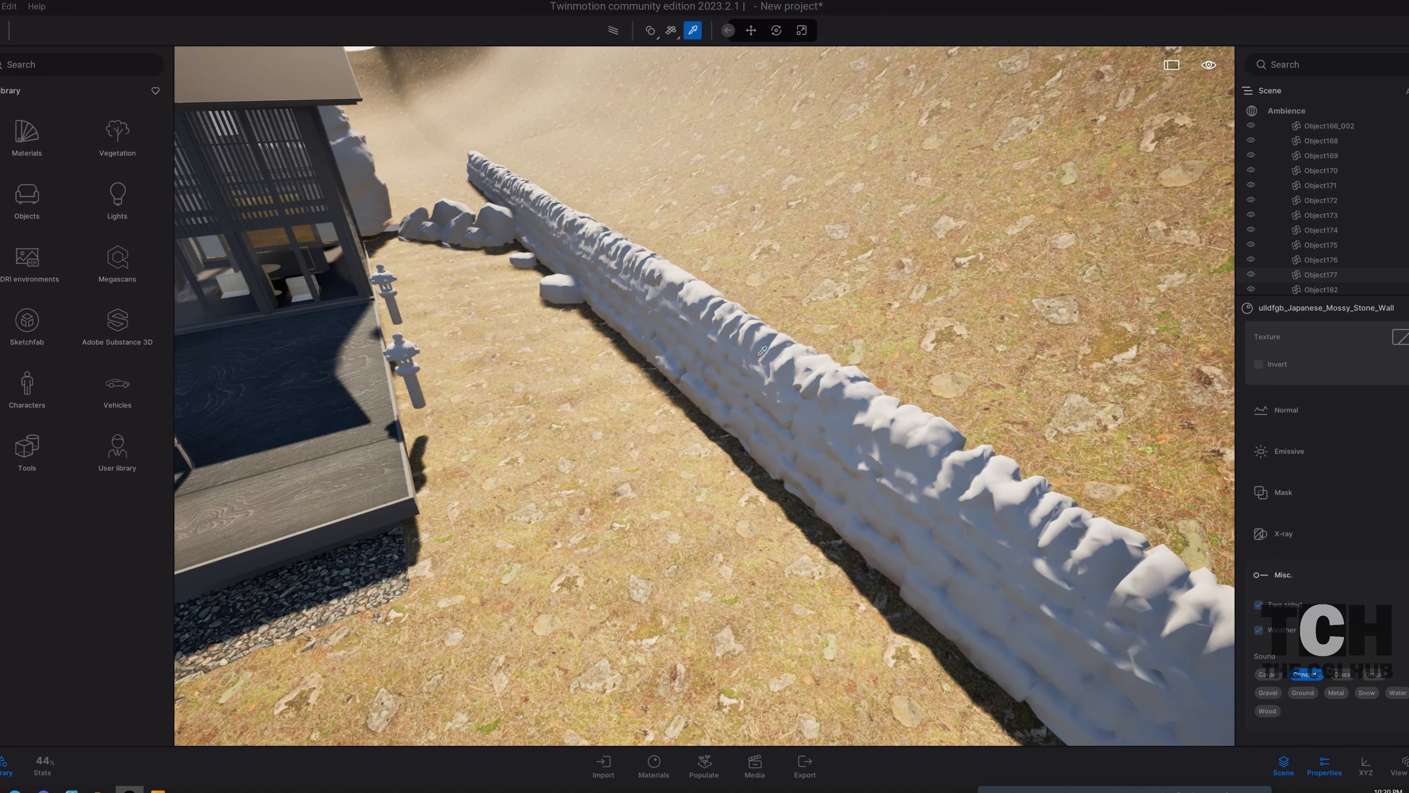
{"action": "scroll", "coordinate": [1378, 537], "scroll_direction": "up", "scroll_amount": 2}
{"action": "scroll", "coordinate": [1383, 527], "scroll_direction": "up", "scroll_amount": 3}
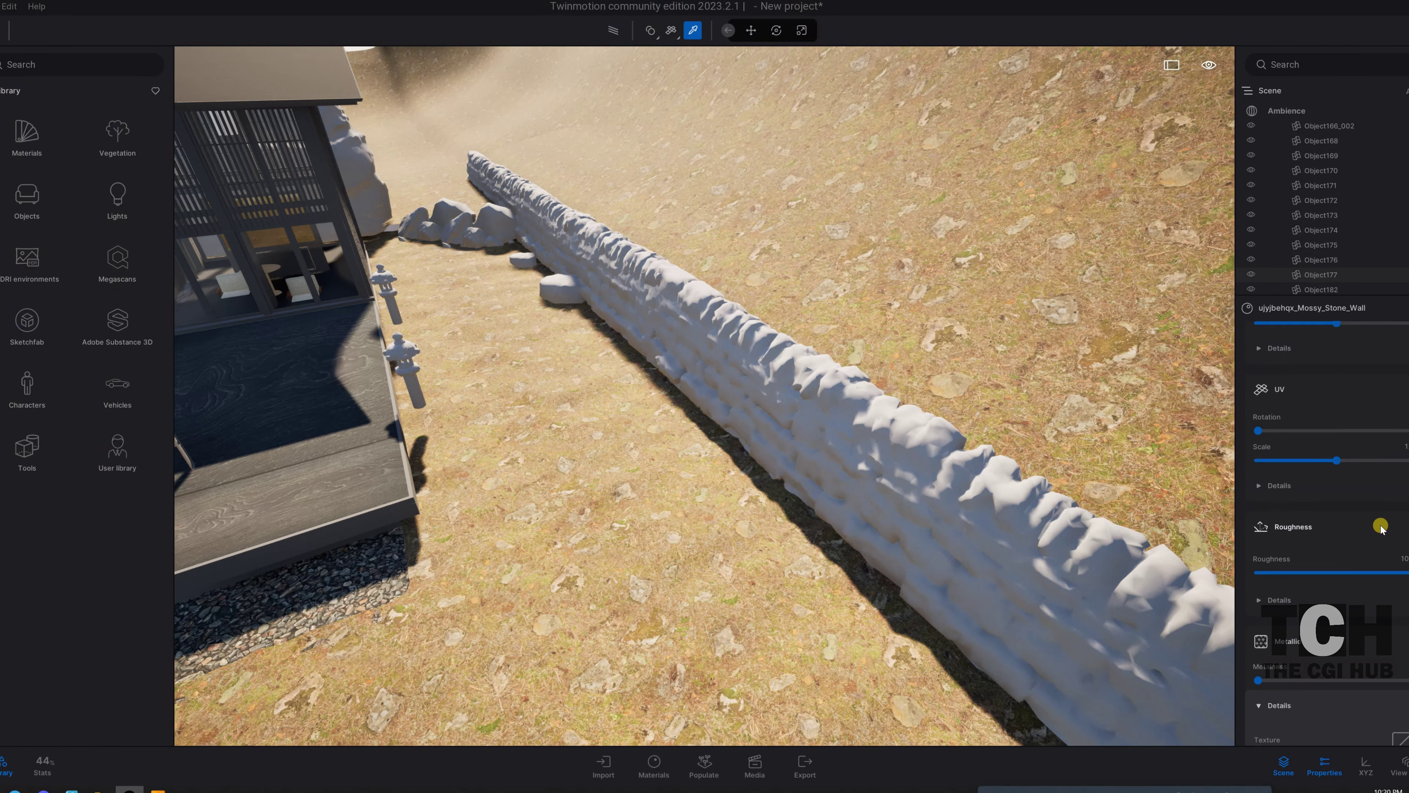
{"action": "scroll", "coordinate": [1387, 511], "scroll_direction": "up", "scroll_amount": 3}
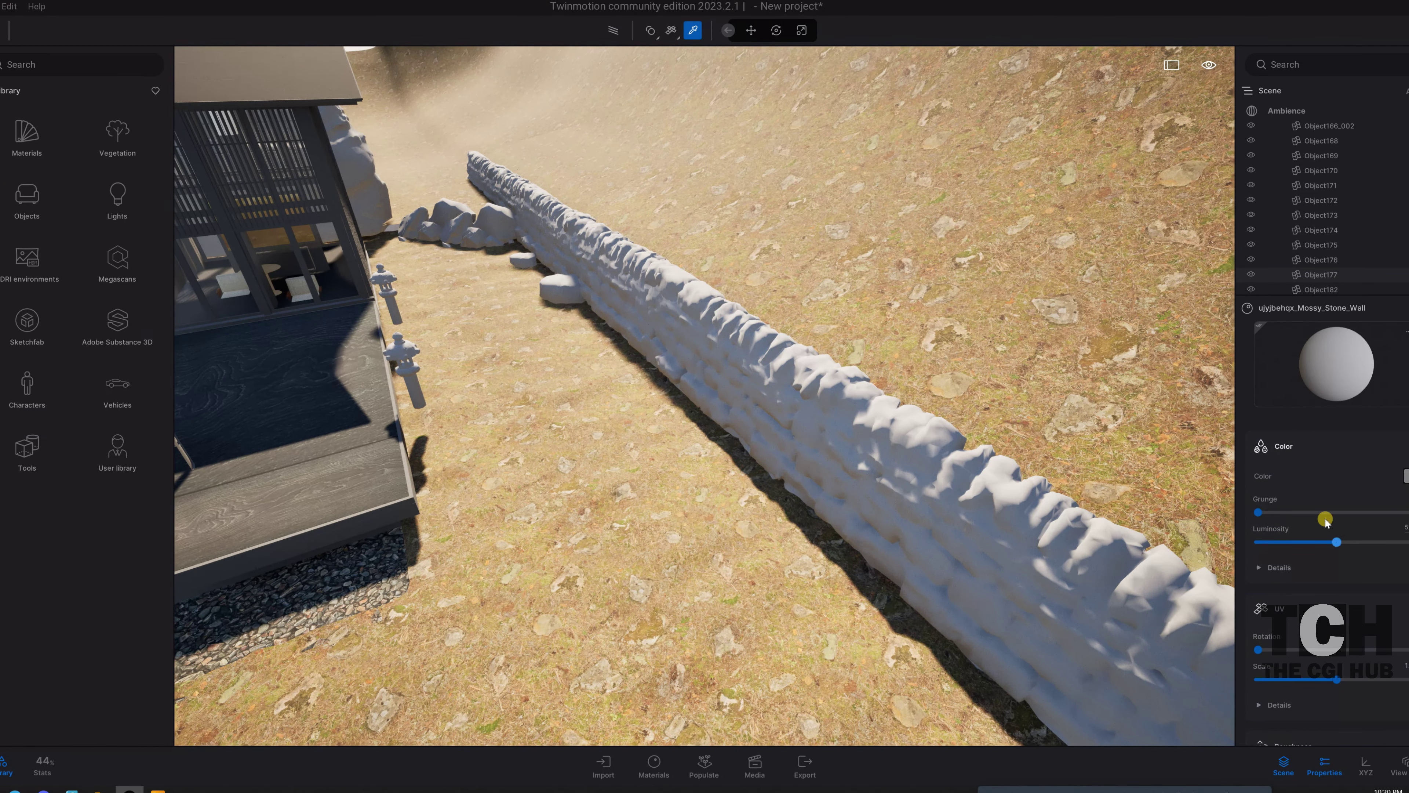
- Check the stone wall material's colour without changing it, and reveal its Color details
{"action": "left_click", "coordinate": [1405, 476]}
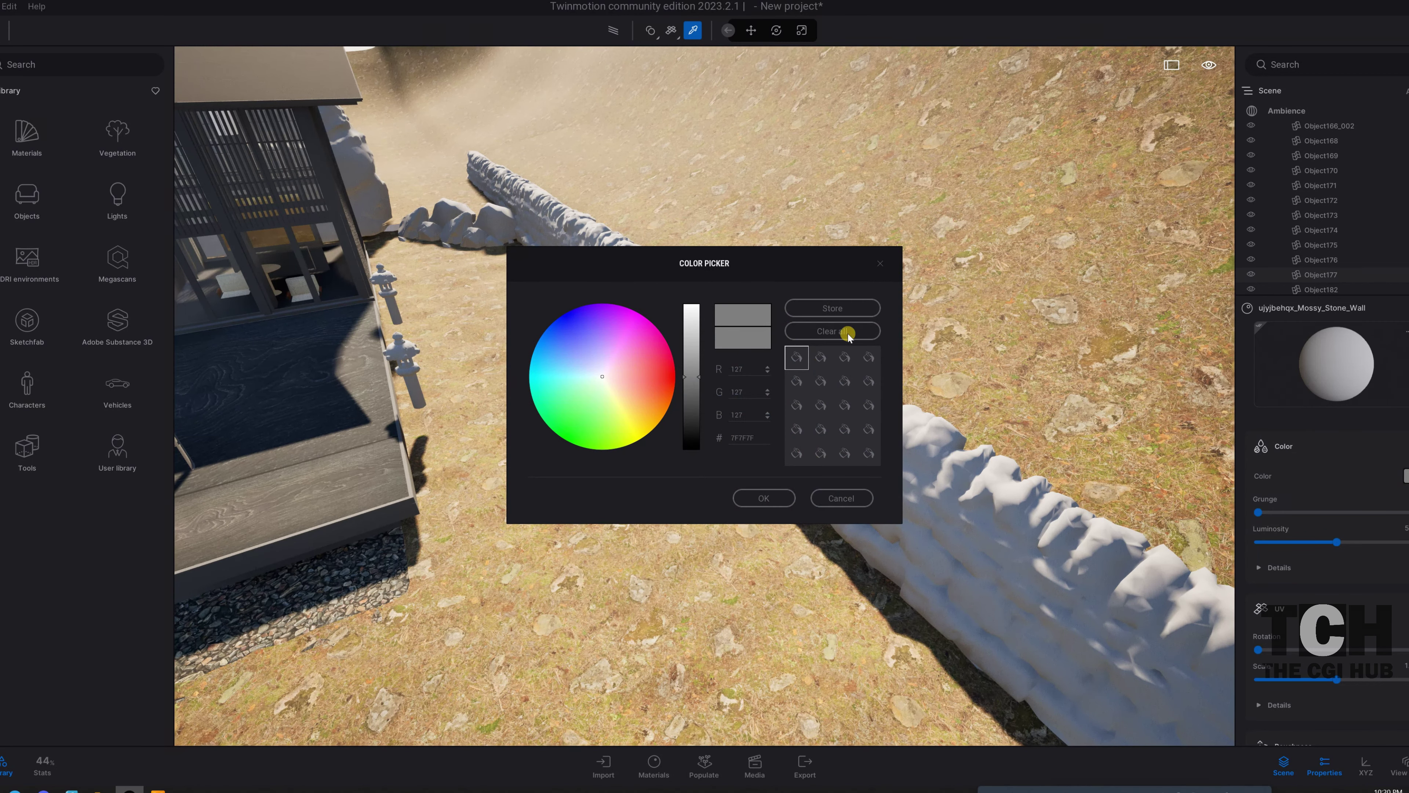
{"action": "left_click", "coordinate": [840, 498]}
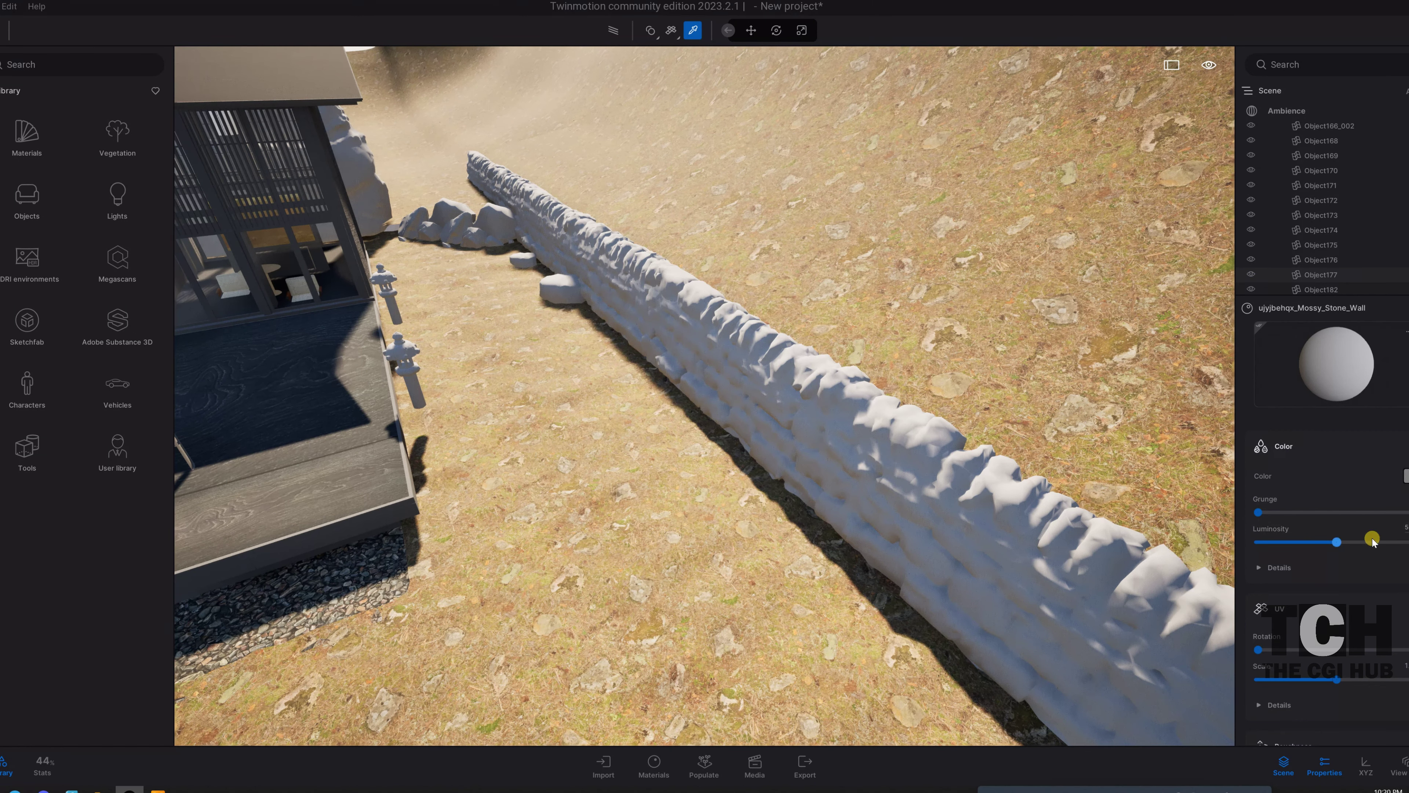
{"action": "left_click", "coordinate": [1264, 568]}
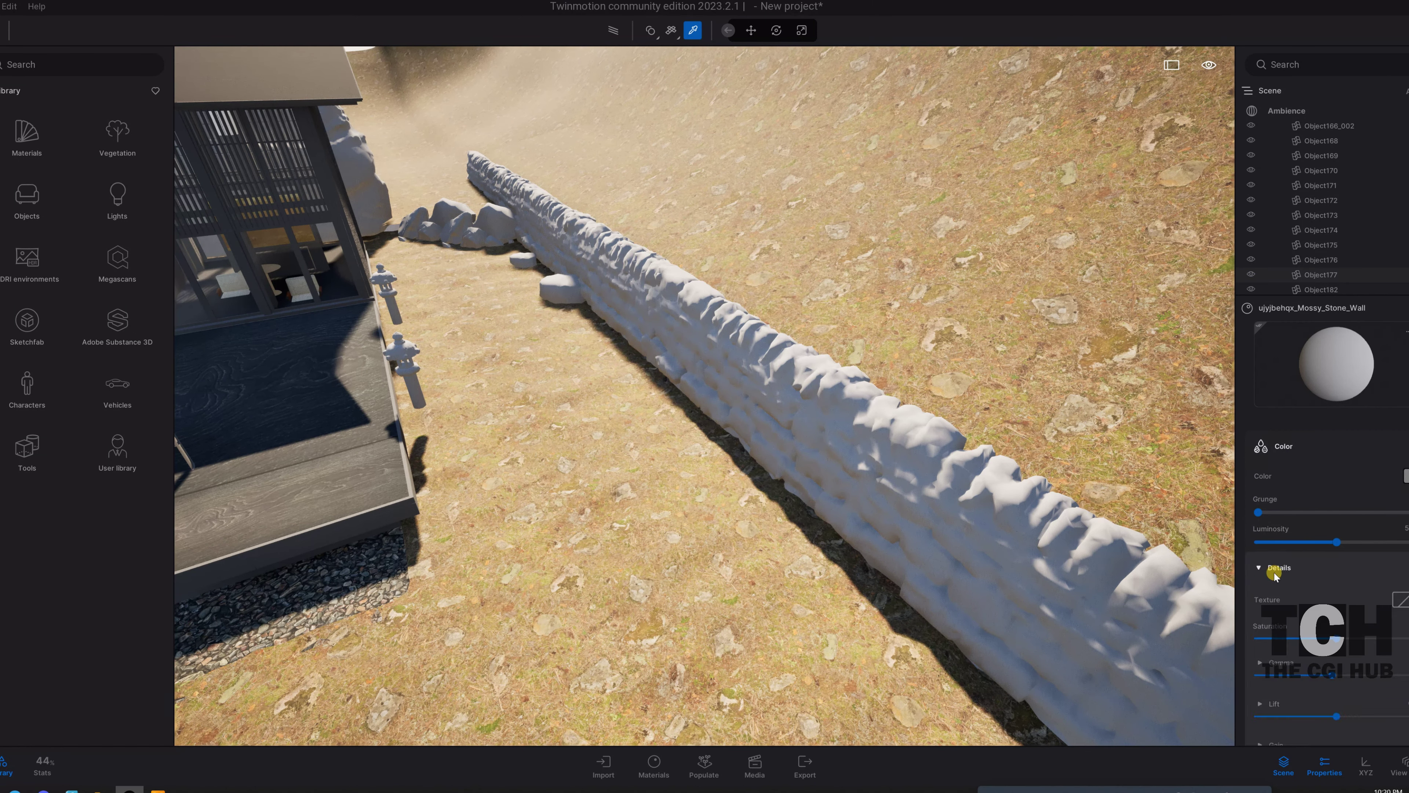
- Load the stones, earth and grass image from the restaurant textures folder as the wall's colour texture
{"action": "right_click", "coordinate": [1400, 600]}
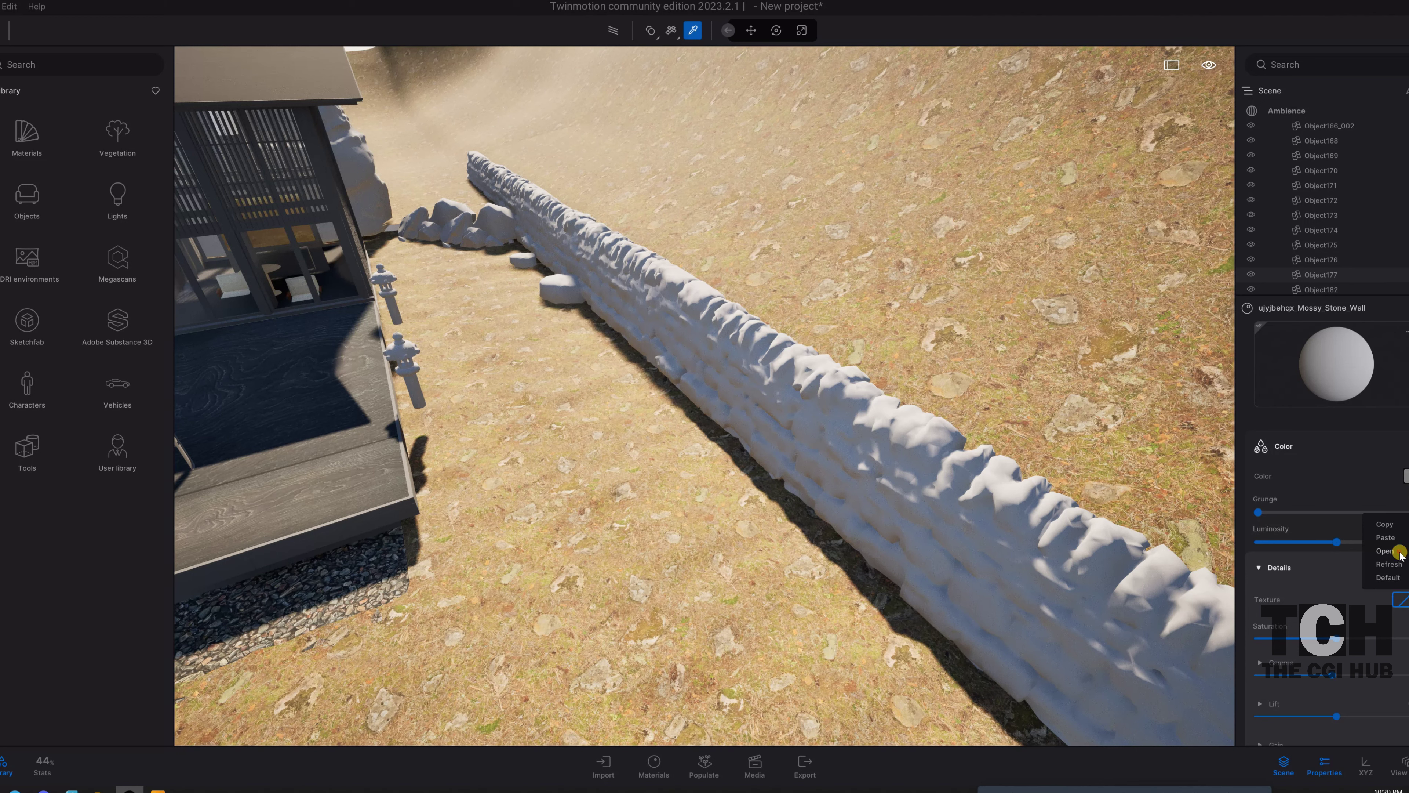
{"action": "left_click", "coordinate": [1387, 551]}
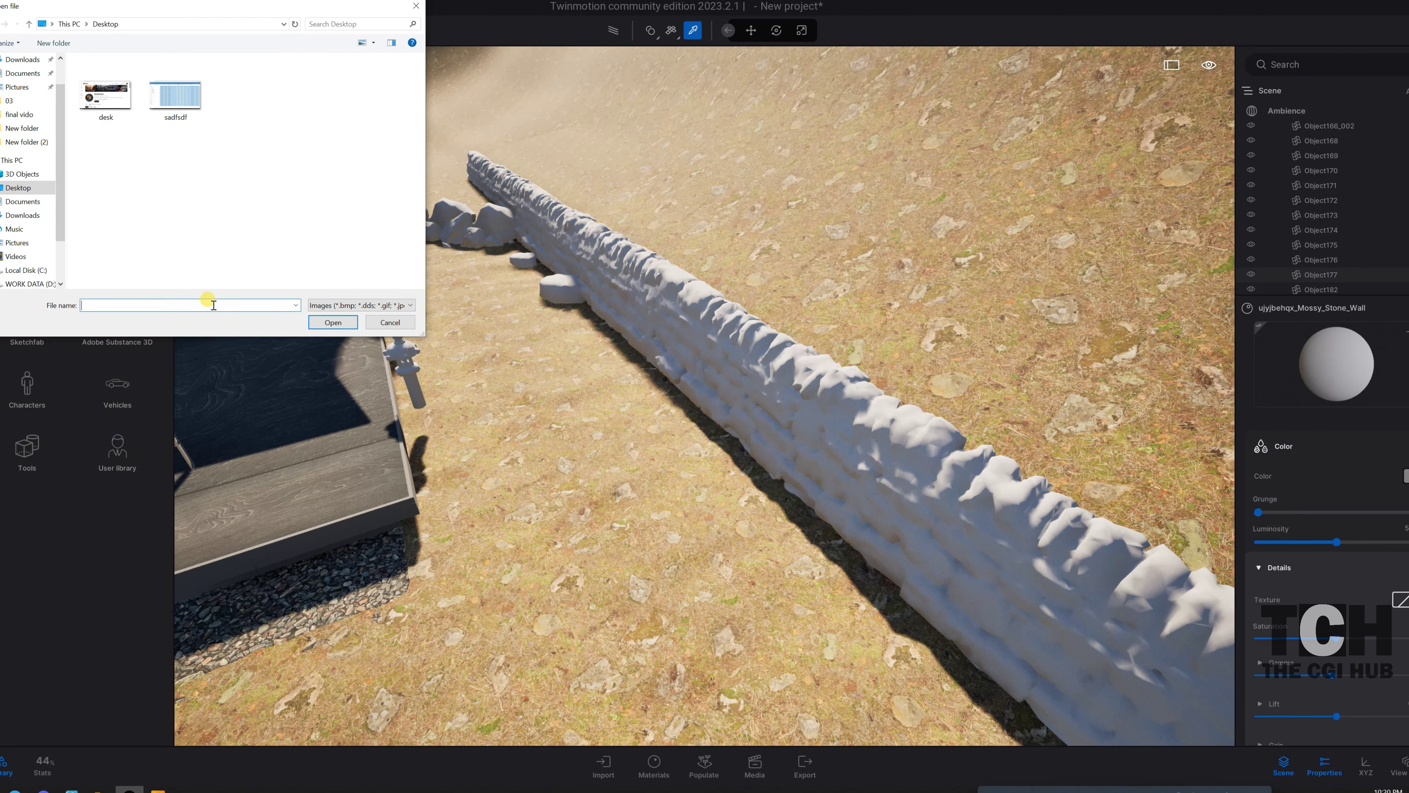
{"action": "key", "text": "ctrl+v"}
{"action": "key", "text": "Return"}
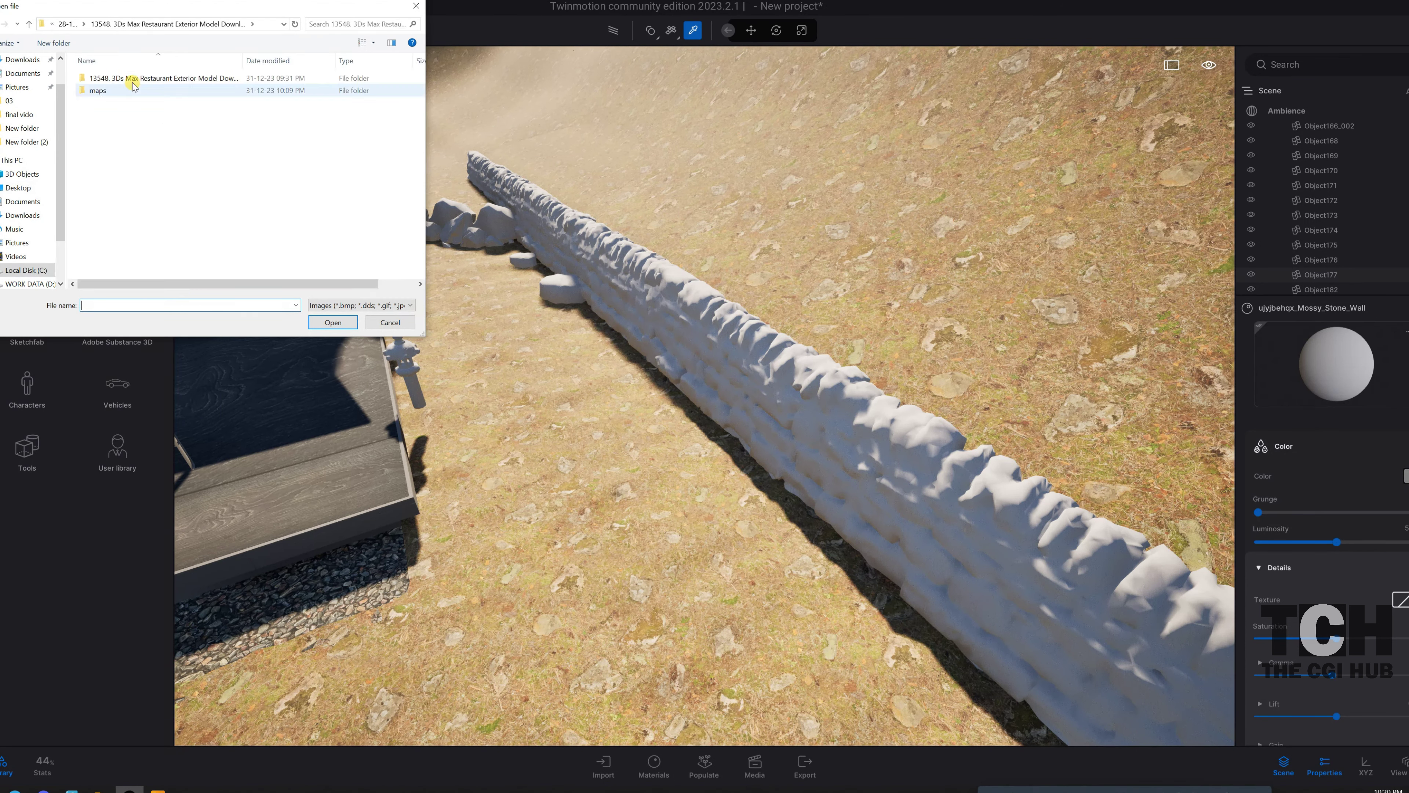
{"action": "double_click", "coordinate": [121, 97]}
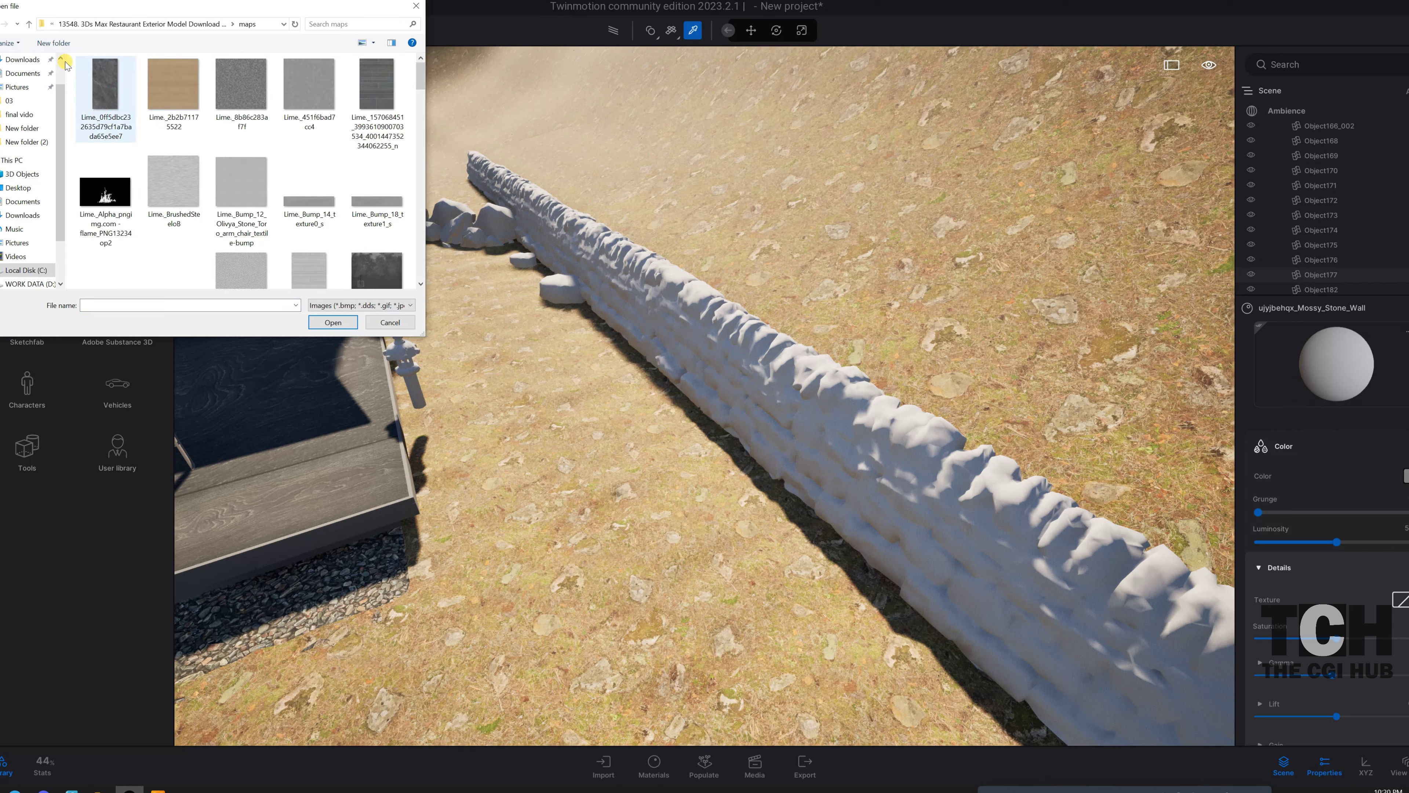
{"action": "left_click", "coordinate": [26, 26]}
{"action": "double_click", "coordinate": [119, 85]}
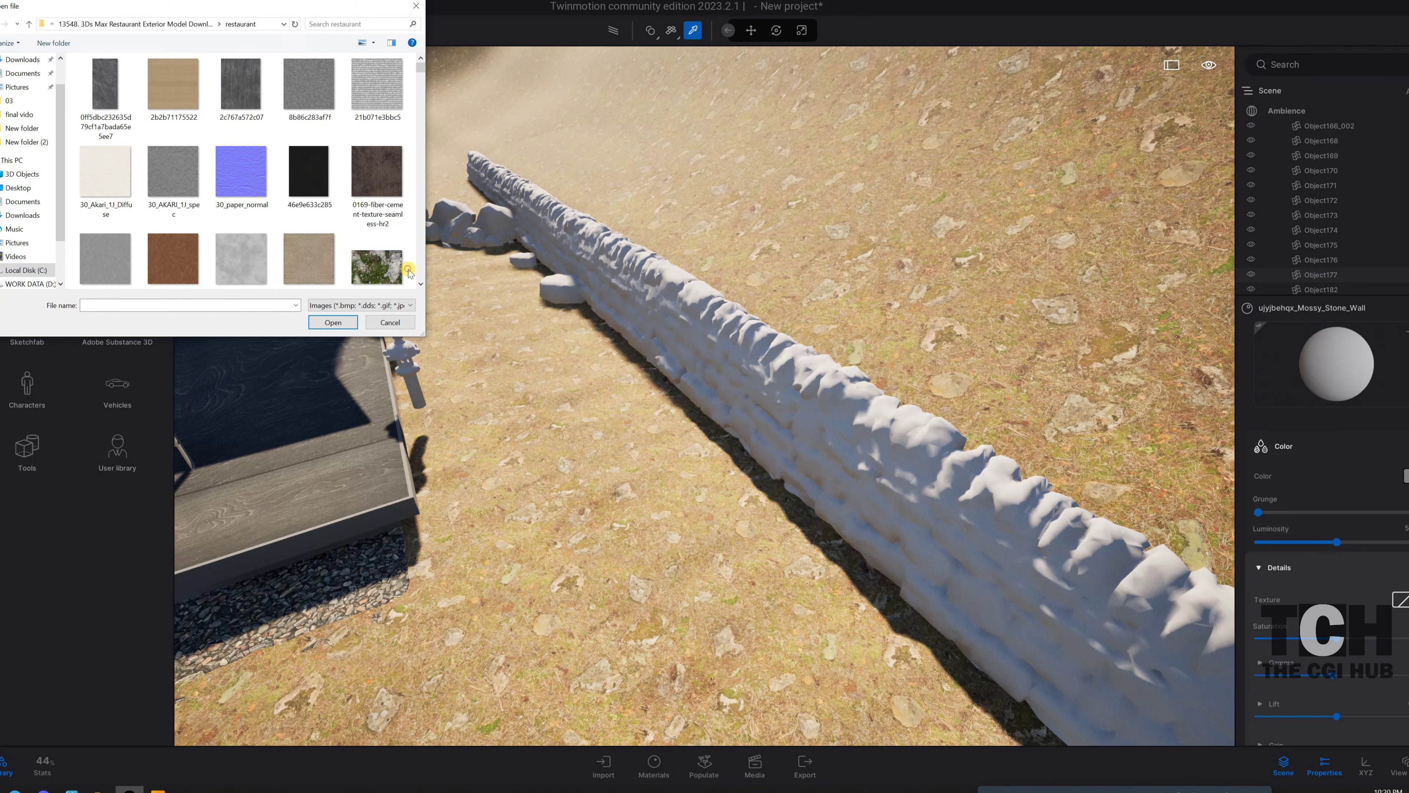
{"action": "left_click", "coordinate": [384, 261]}
{"action": "double_click", "coordinate": [384, 260]}
{"action": "mouse_move", "coordinate": [827, 387]}
{"action": "left_mouse_down"}
{"action": "mouse_move", "coordinate": [610, 389]}
{"action": "mouse_move", "coordinate": [815, 231]}
{"action": "left_mouse_up"}
- Pick the white rock's material and browse to the restaurant textures folder for its colour texture
{"action": "left_click", "coordinate": [814, 230]}
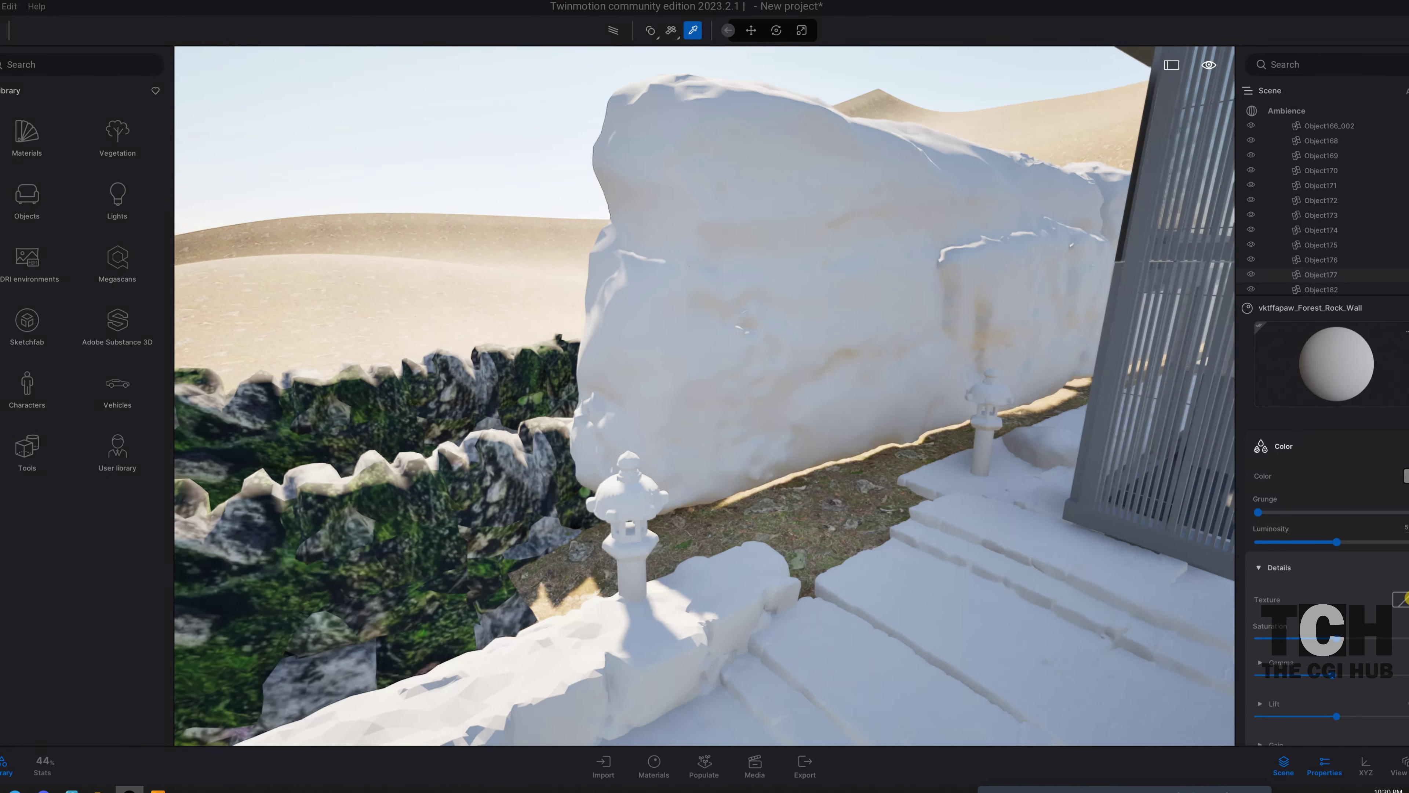
{"action": "right_click", "coordinate": [1405, 599]}
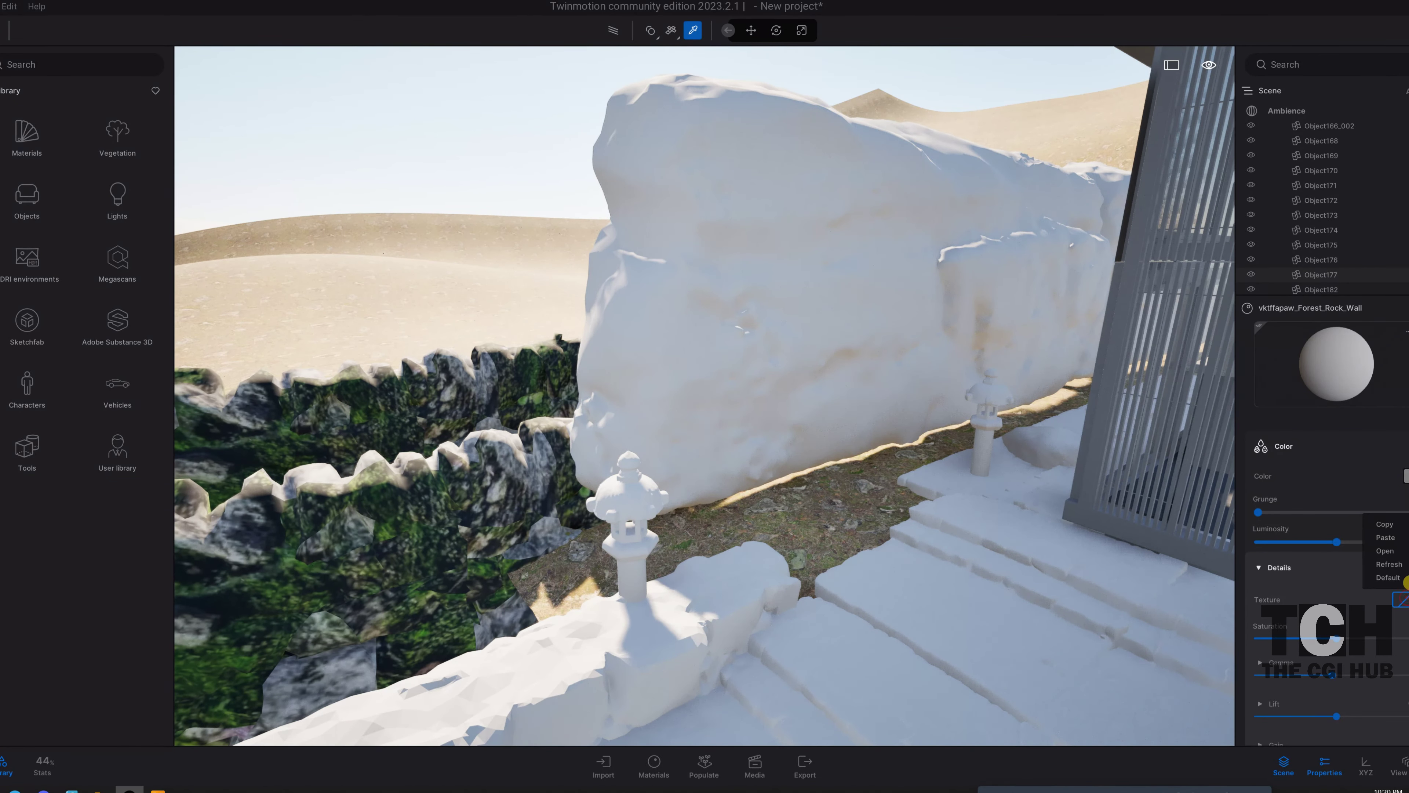
{"action": "left_click", "coordinate": [1385, 552]}
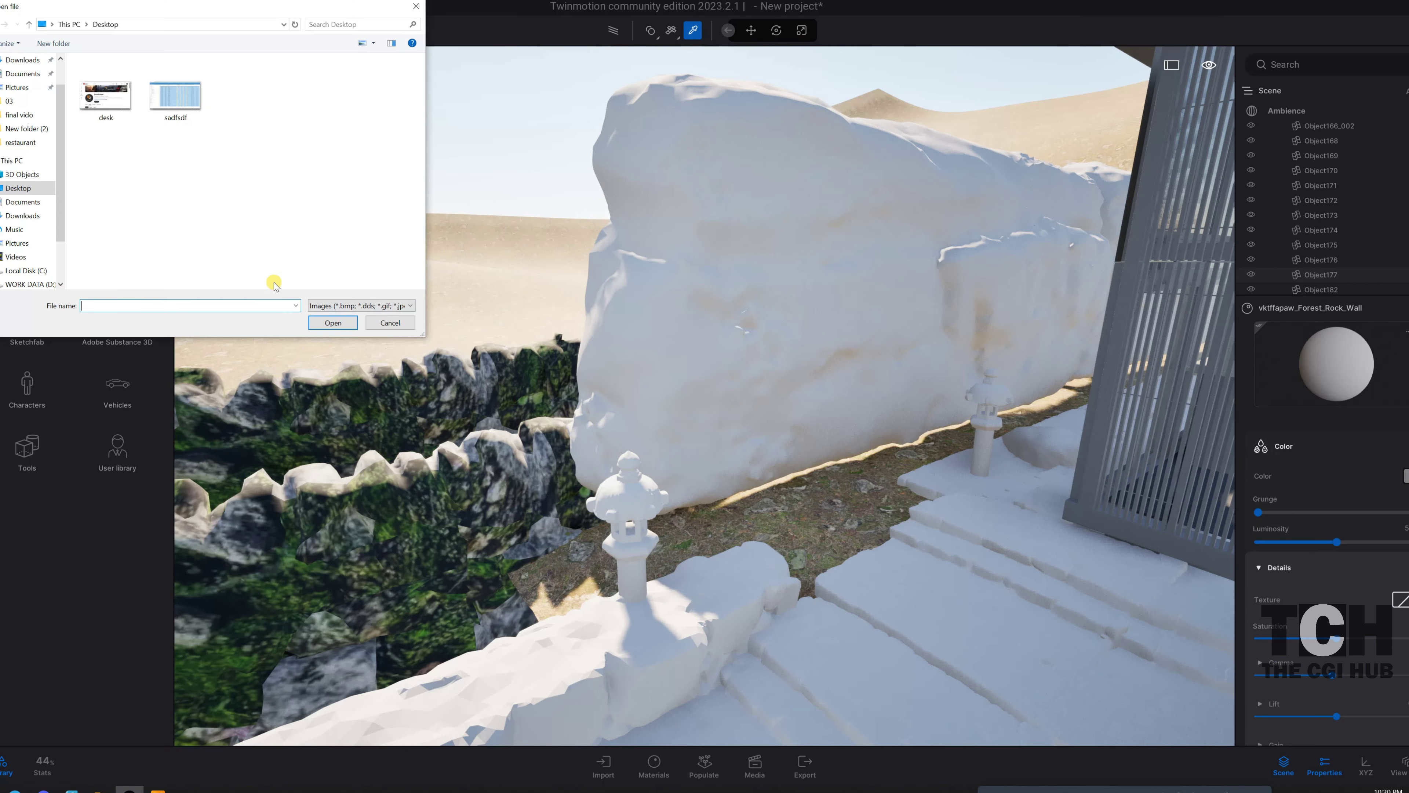
{"action": "type", "text": "C:\\work\\28-12-2023\\13548. 3Ds Max Restaurant Exterior Model Download By Sai Nam"}
{"action": "key", "text": "Return"}
{"action": "double_click", "coordinate": [147, 79]}
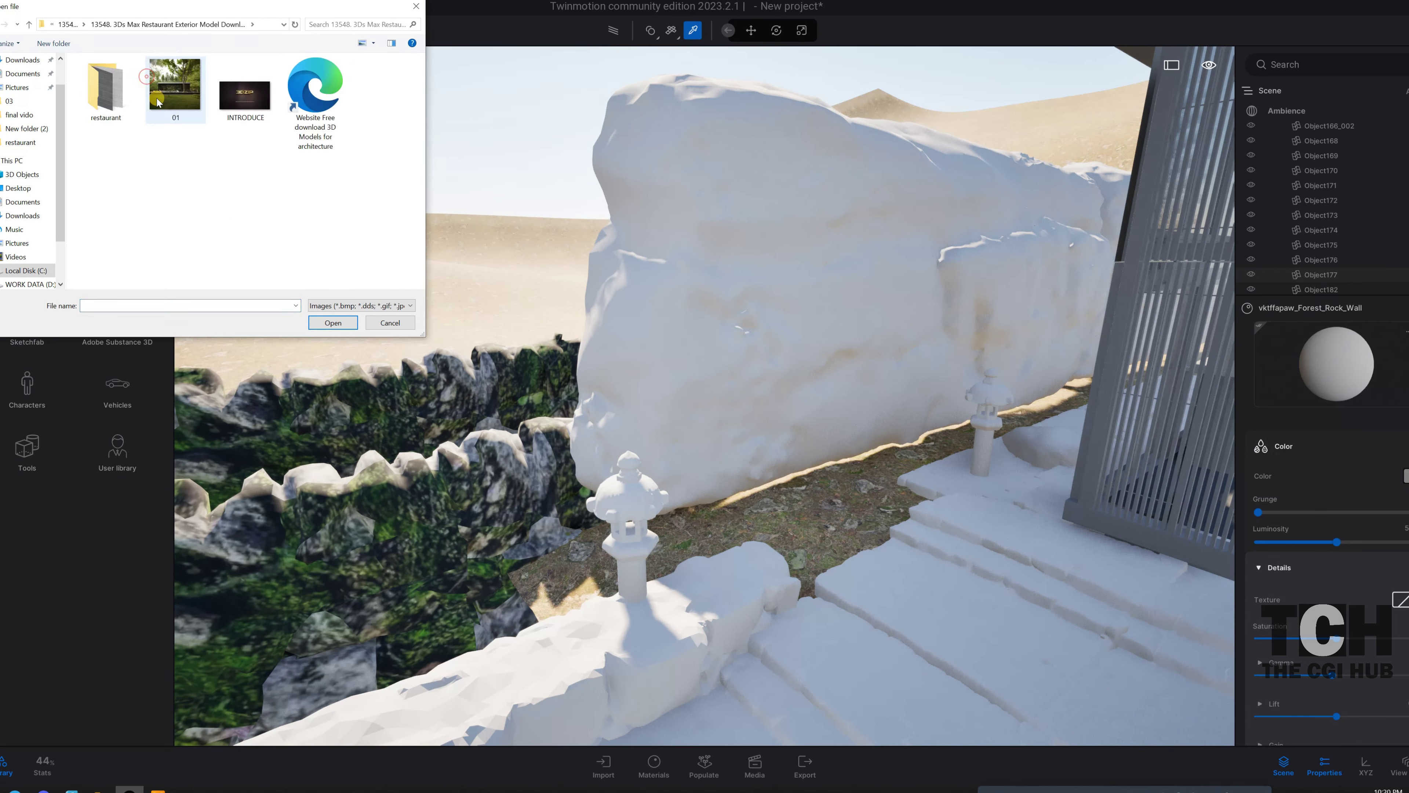
{"action": "double_click", "coordinate": [106, 87]}
- Enlarge the file dialog and load vktffapaw_2K_Albedo as the rock's colour texture
{"action": "scroll", "coordinate": [263, 220], "scroll_direction": "down", "scroll_amount": 2}
{"action": "scroll", "coordinate": [264, 220], "scroll_direction": "down", "scroll_amount": 2}
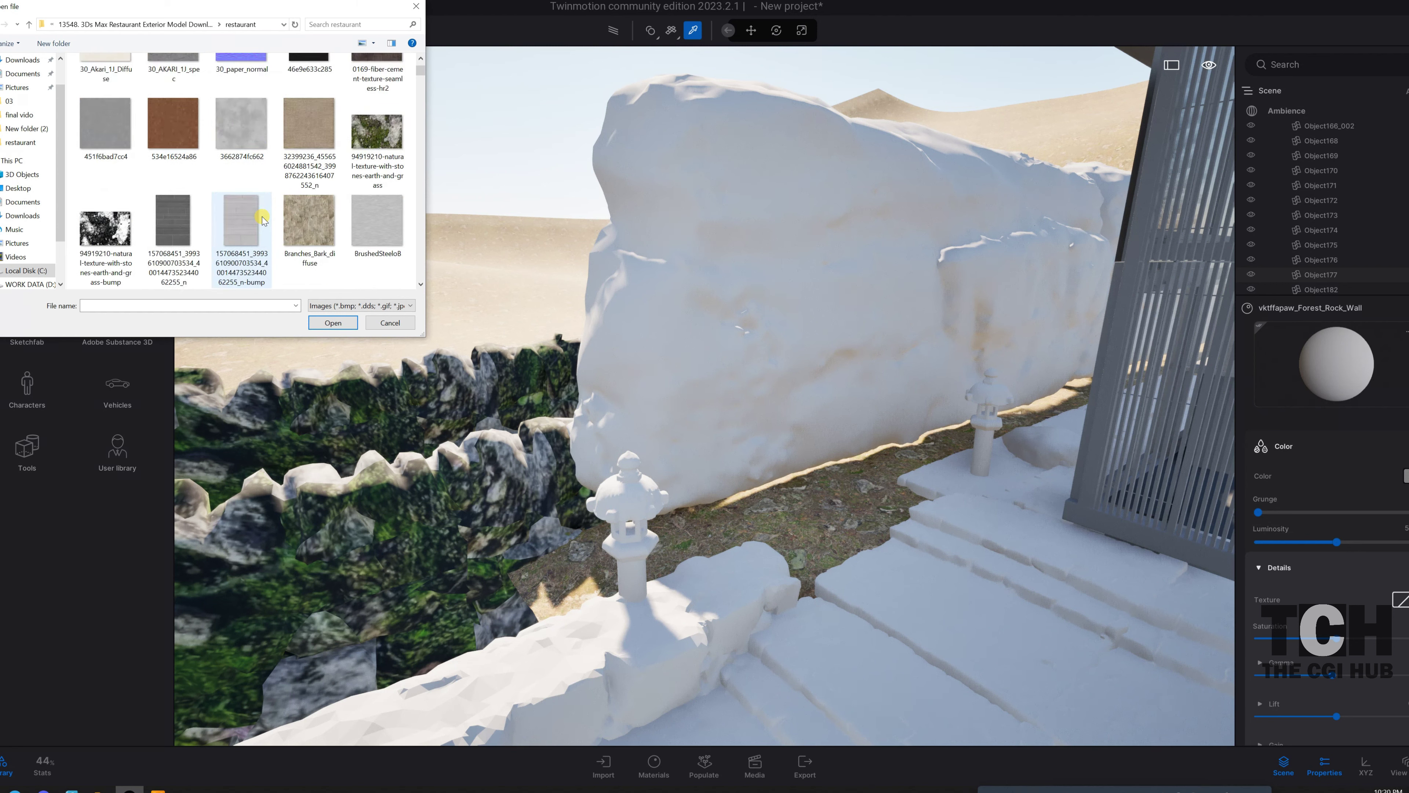
{"action": "scroll", "coordinate": [264, 220], "scroll_direction": "down", "scroll_amount": 2}
{"action": "scroll", "coordinate": [129, 167], "scroll_direction": "down", "scroll_amount": 2}
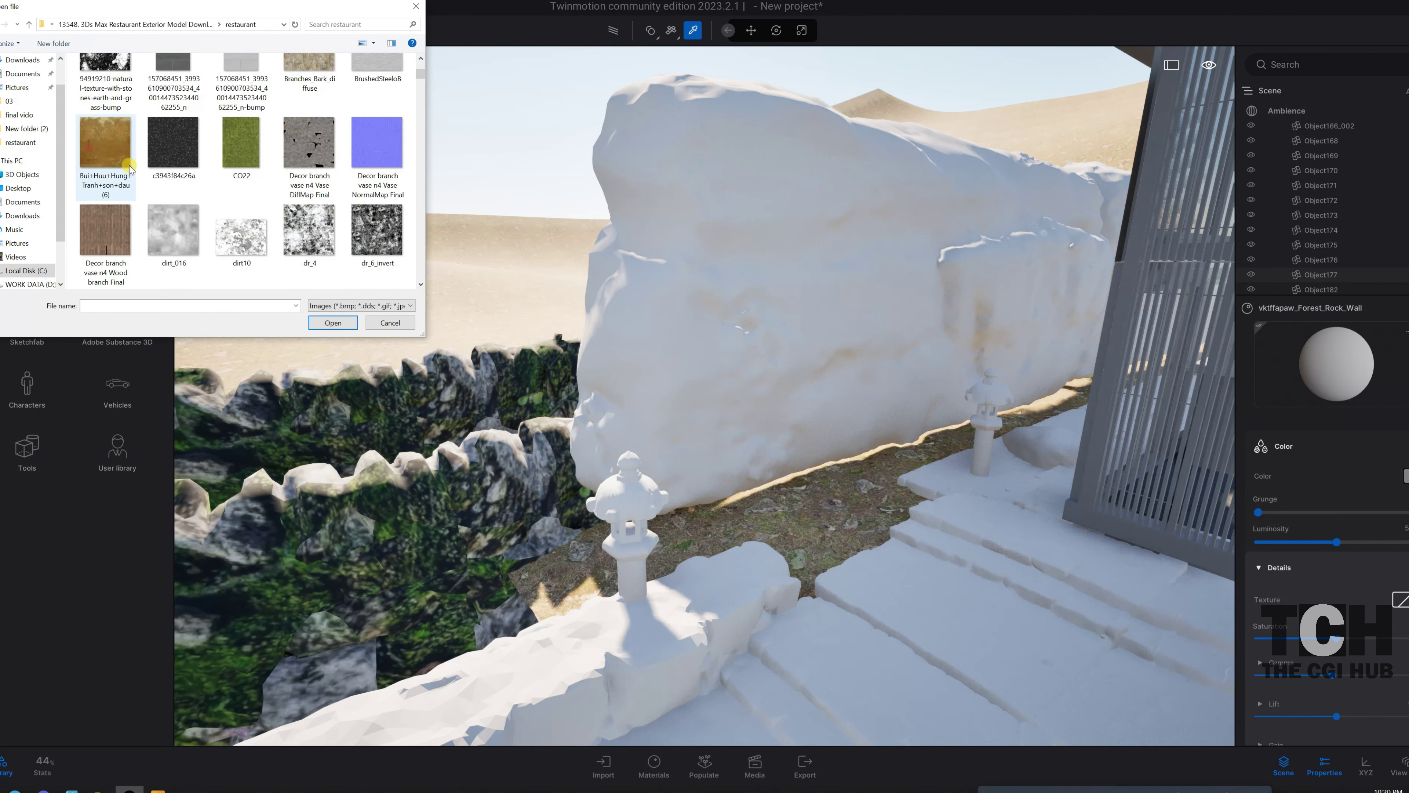
{"action": "scroll", "coordinate": [129, 167], "scroll_direction": "up", "scroll_amount": 1}
{"action": "scroll", "coordinate": [129, 168], "scroll_direction": "down", "scroll_amount": 1}
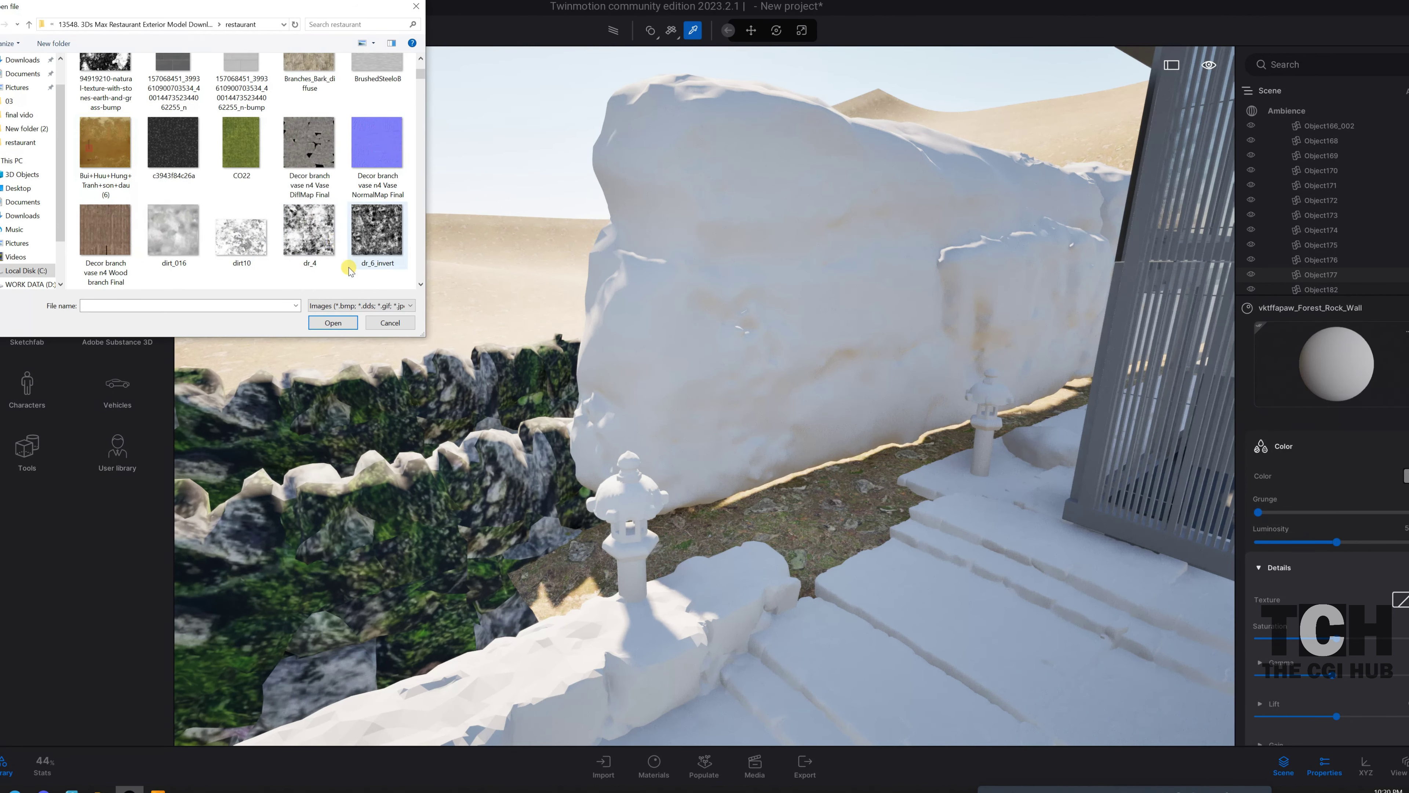
{"action": "scroll", "coordinate": [350, 271], "scroll_direction": "down", "scroll_amount": 5}
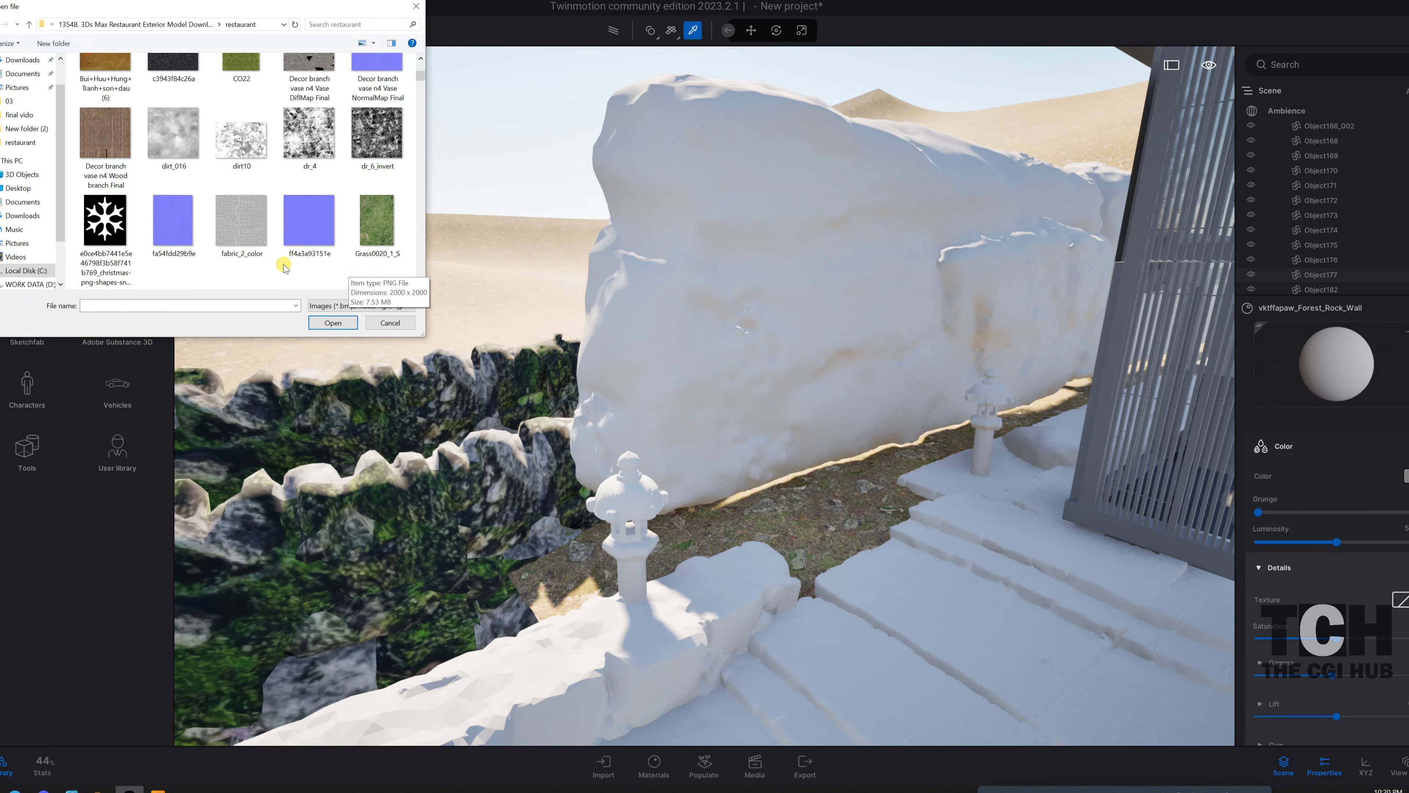
{"action": "scroll", "coordinate": [283, 268], "scroll_direction": "down", "scroll_amount": 2}
{"action": "scroll", "coordinate": [284, 268], "scroll_direction": "down", "scroll_amount": 2}
{"action": "scroll", "coordinate": [311, 278], "scroll_direction": "down", "scroll_amount": 3}
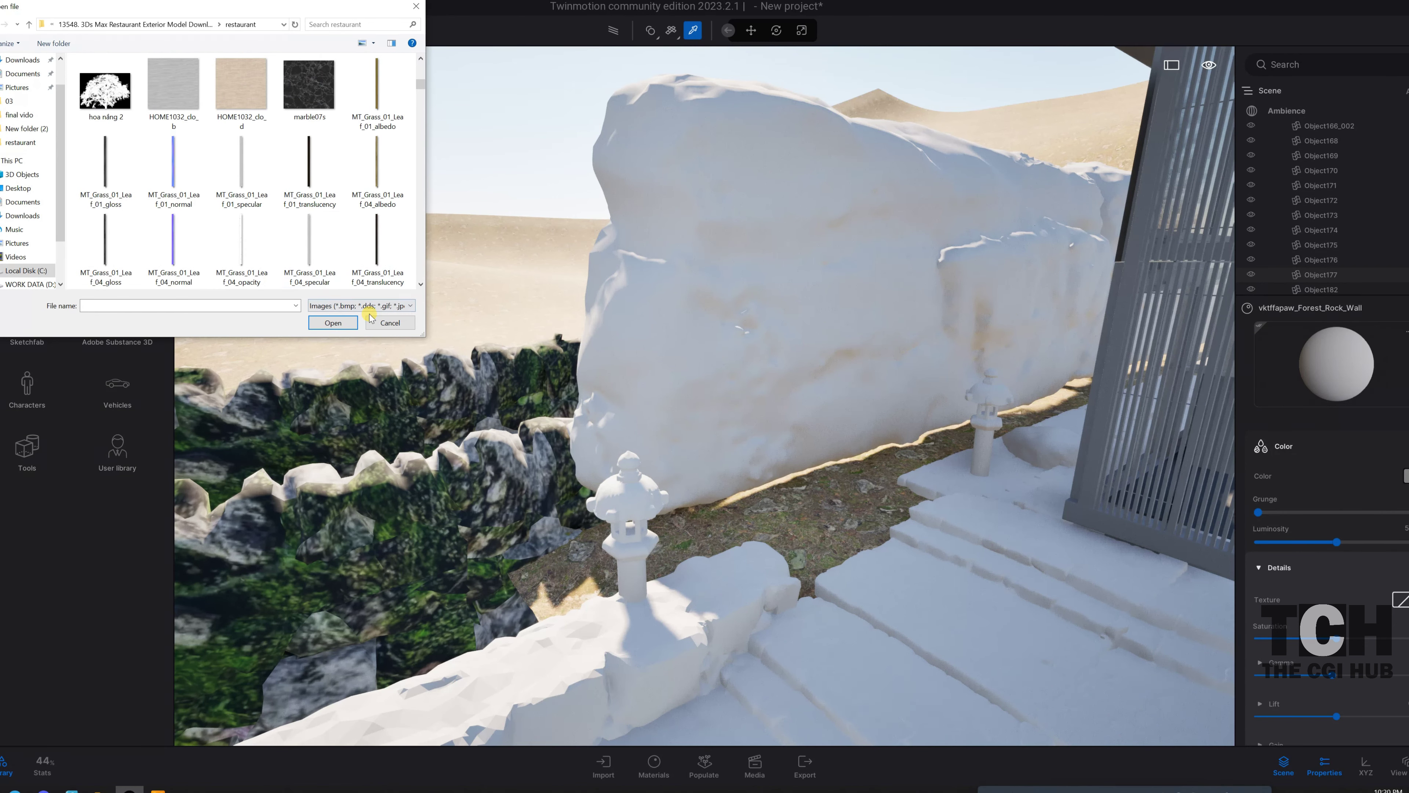
{"action": "left_click_drag", "start_coordinate": [422, 334], "coordinate": [821, 626]}
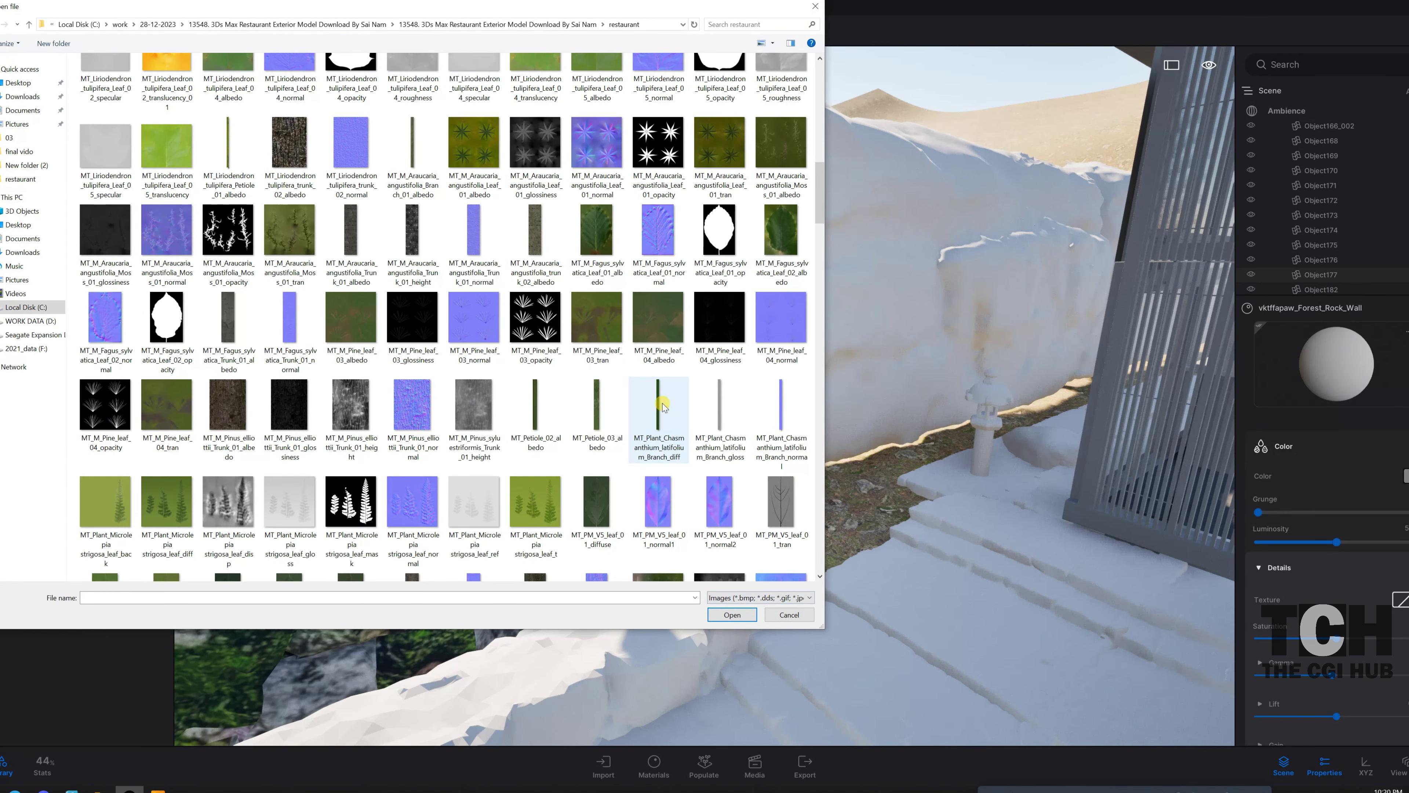
{"action": "scroll", "coordinate": [627, 382], "scroll_direction": "down", "scroll_amount": 5}
{"action": "scroll", "coordinate": [626, 382], "scroll_direction": "down", "scroll_amount": 3}
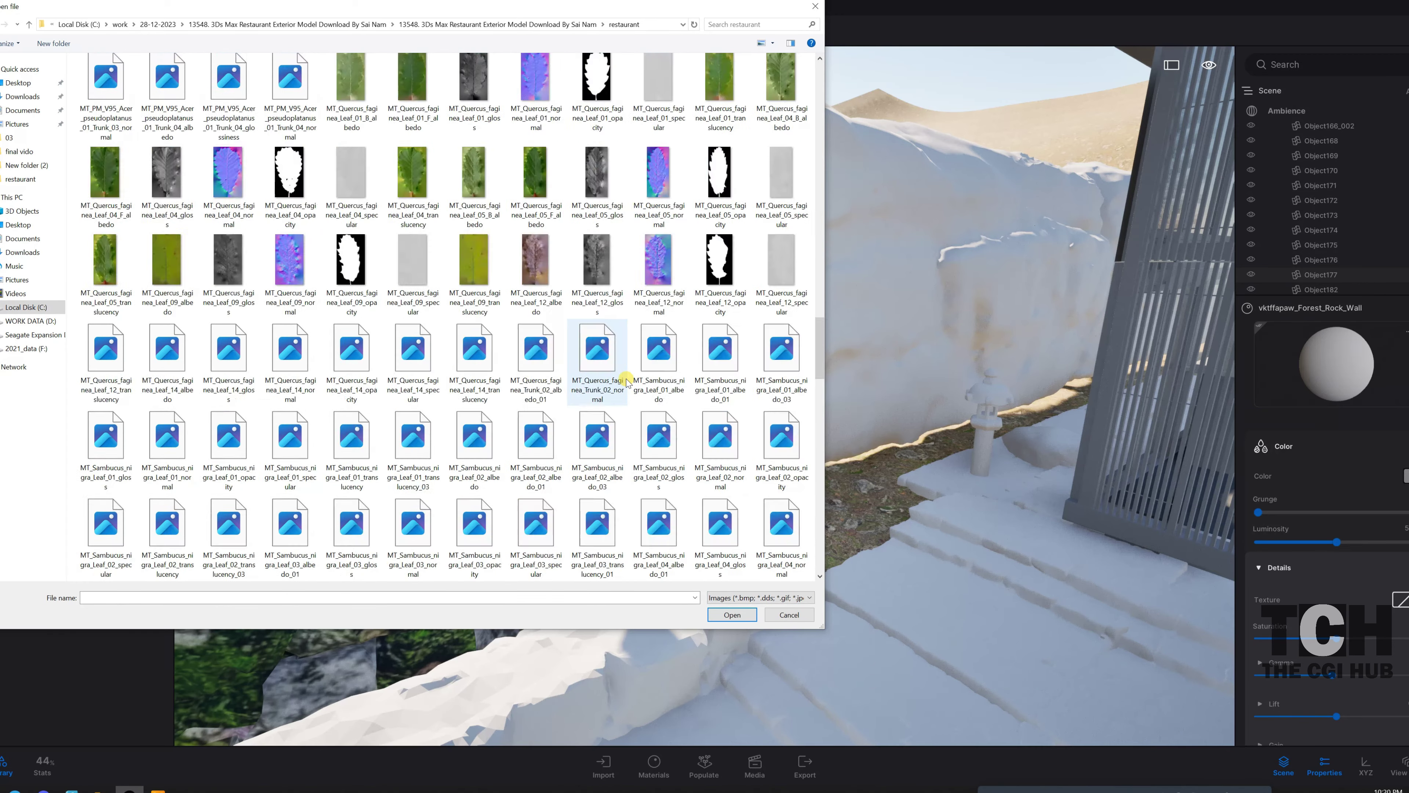
{"action": "scroll", "coordinate": [627, 382], "scroll_direction": "down", "scroll_amount": 3}
{"action": "scroll", "coordinate": [627, 382], "scroll_direction": "down", "scroll_amount": 5}
{"action": "scroll", "coordinate": [626, 382], "scroll_direction": "down", "scroll_amount": 2}
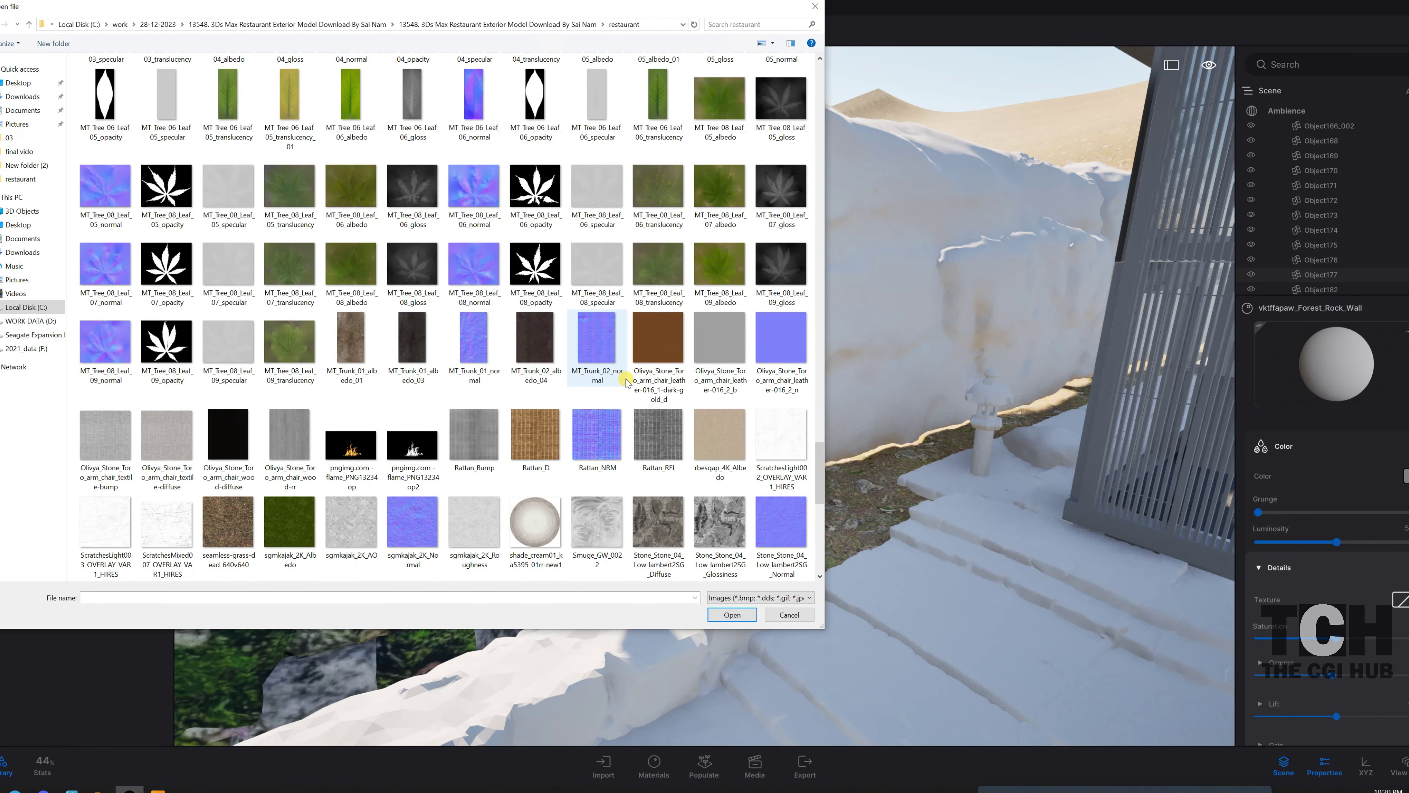
{"action": "scroll", "coordinate": [627, 374], "scroll_direction": "down", "scroll_amount": 5}
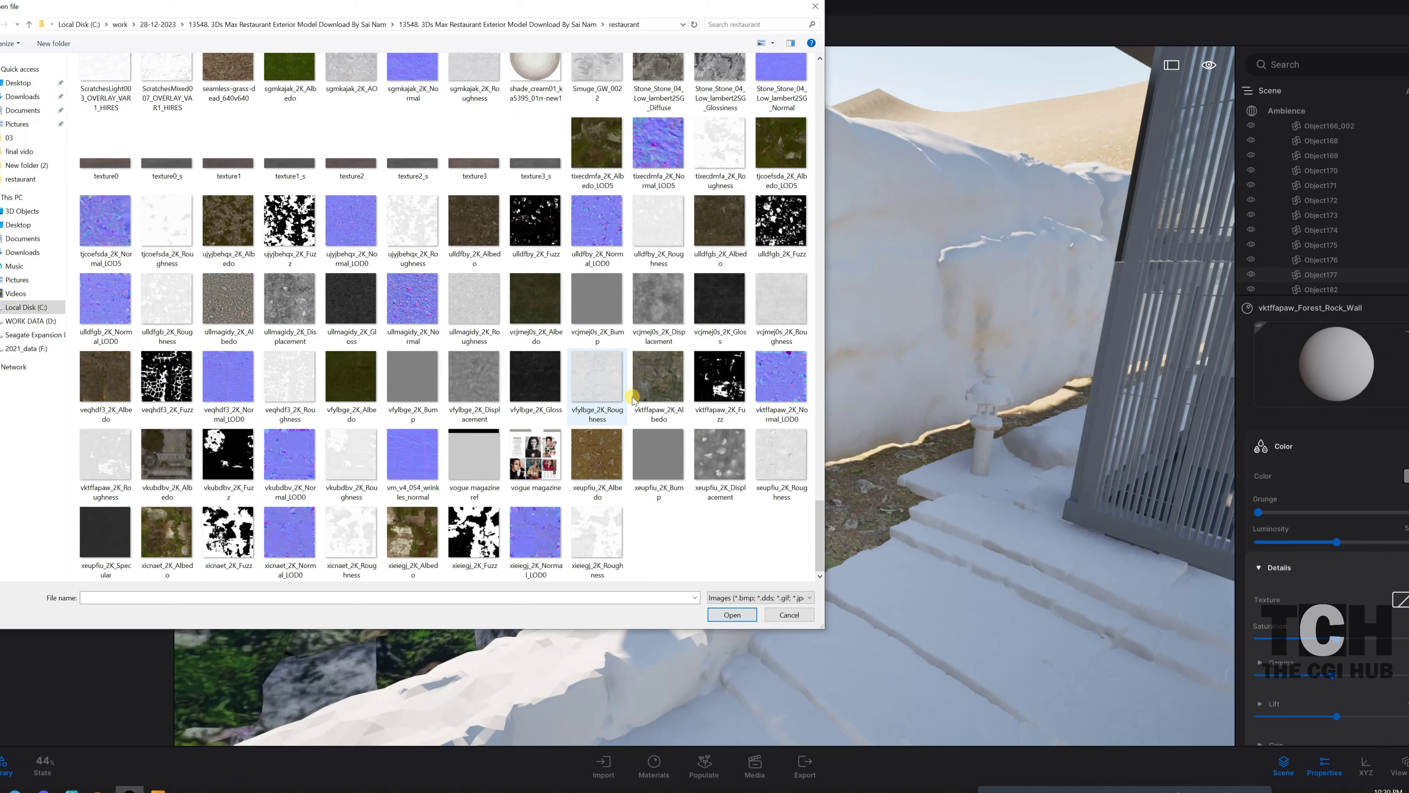
{"action": "left_click", "coordinate": [664, 369]}
{"action": "double_click", "coordinate": [664, 370]}
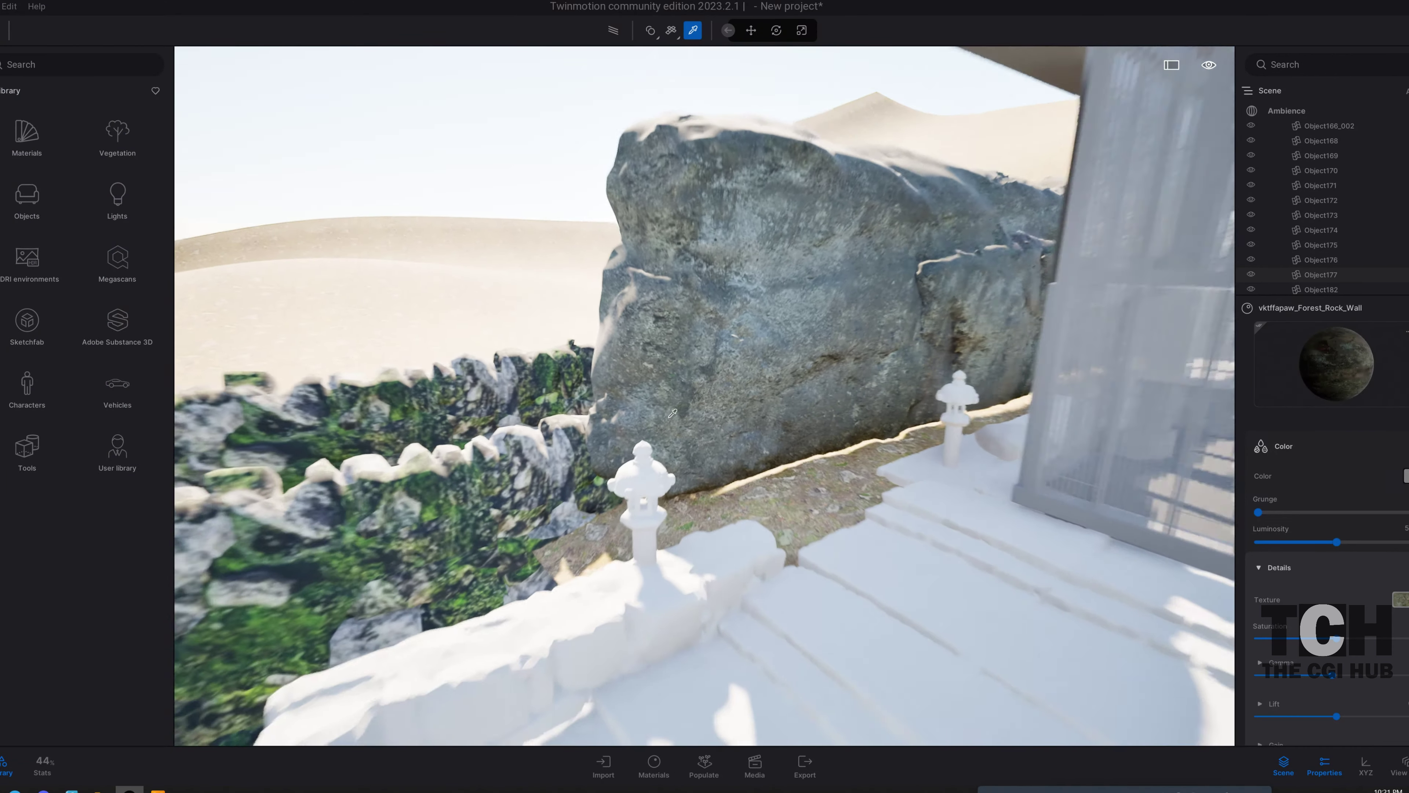
- Pick the beams' Wood Planks Black material and darken its colour to 4A4A4A
{"action": "scroll", "coordinate": [487, 647], "scroll_direction": "down", "scroll_amount": 5}
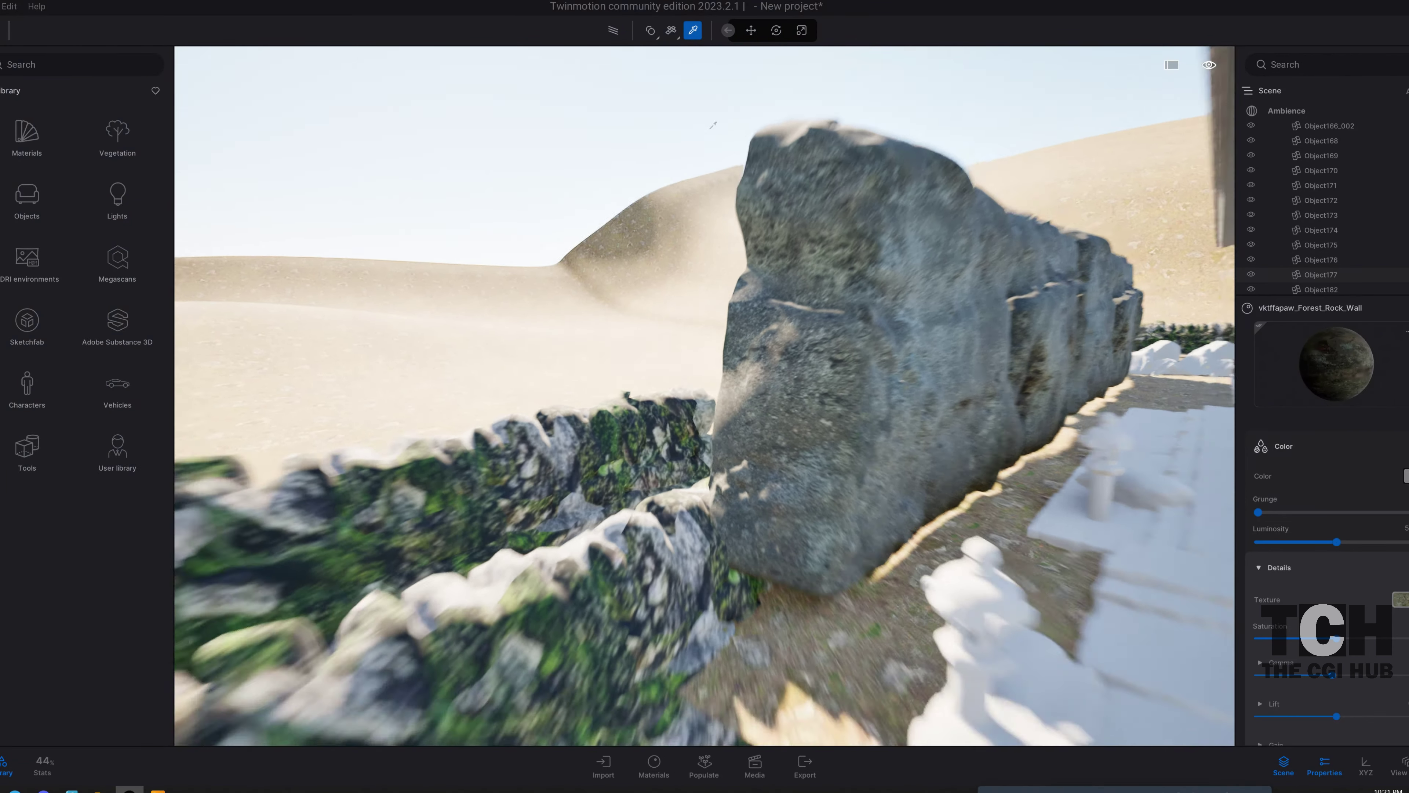
{"action": "scroll", "coordinate": [665, 527], "scroll_direction": "down", "scroll_amount": 5}
{"action": "left_click", "coordinate": [768, 454]}
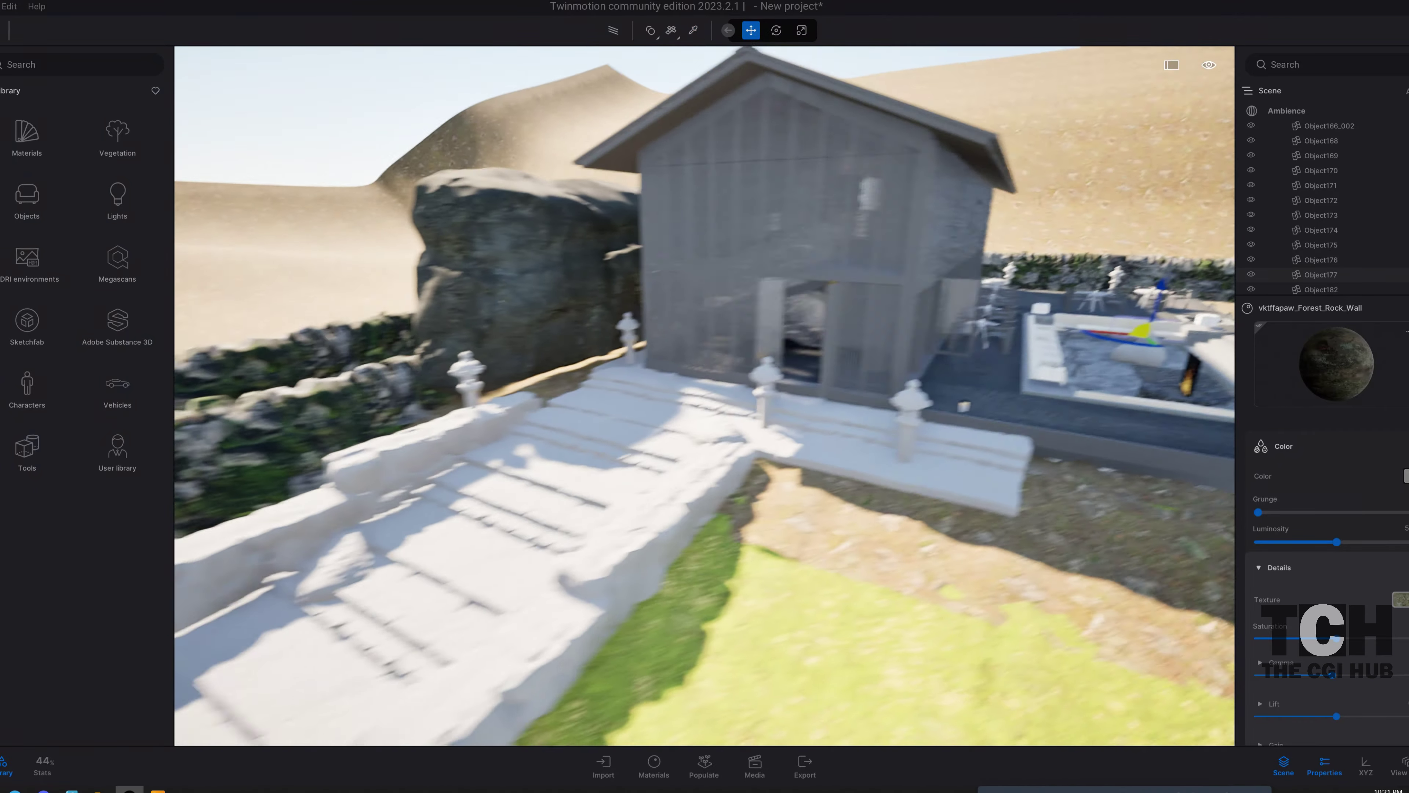
{"action": "mouse_move", "coordinate": [768, 454]}
{"action": "left_mouse_down"}
{"action": "mouse_move", "coordinate": [500, 444]}
{"action": "mouse_move", "coordinate": [1132, 91]}
{"action": "left_mouse_up"}
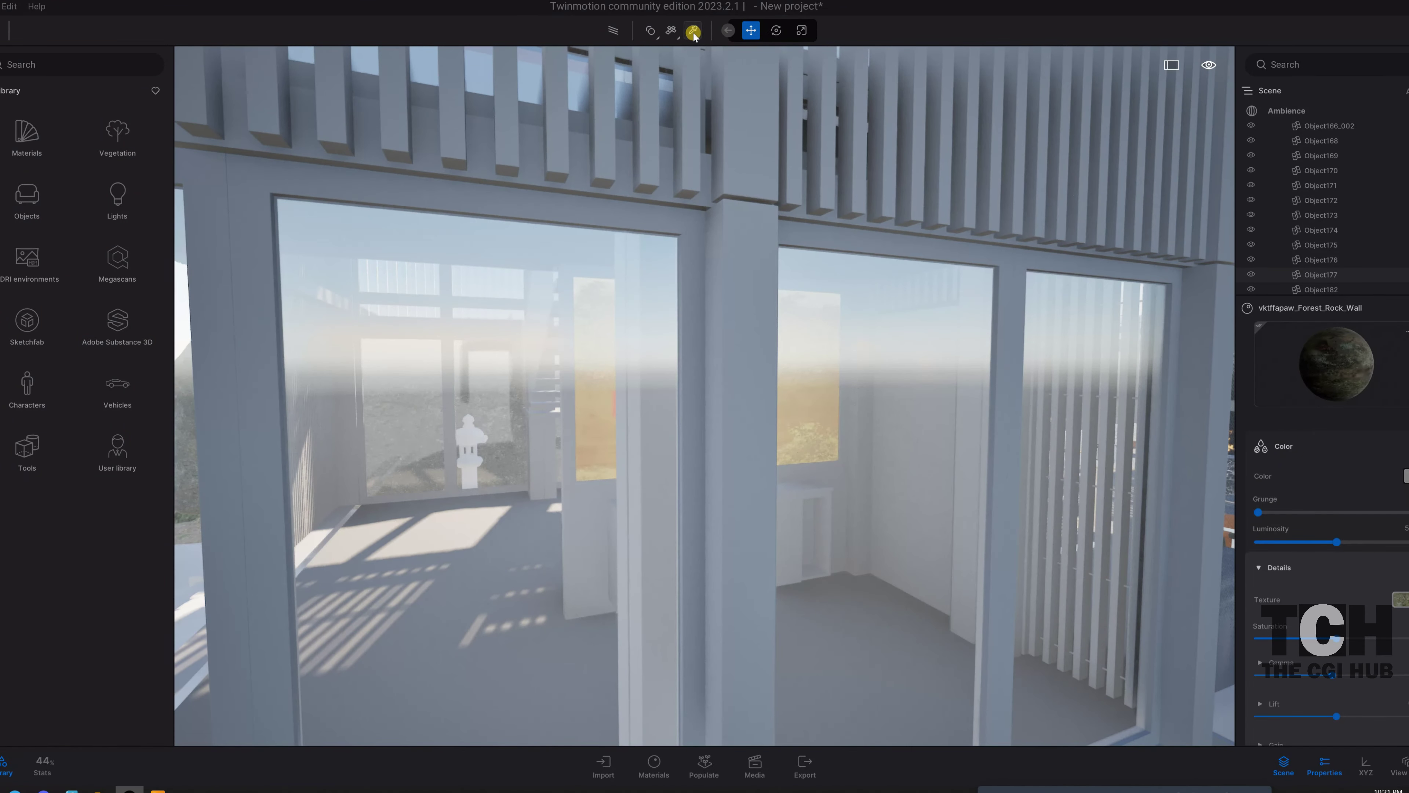
{"action": "left_click", "coordinate": [692, 32]}
{"action": "left_click", "coordinate": [749, 170]}
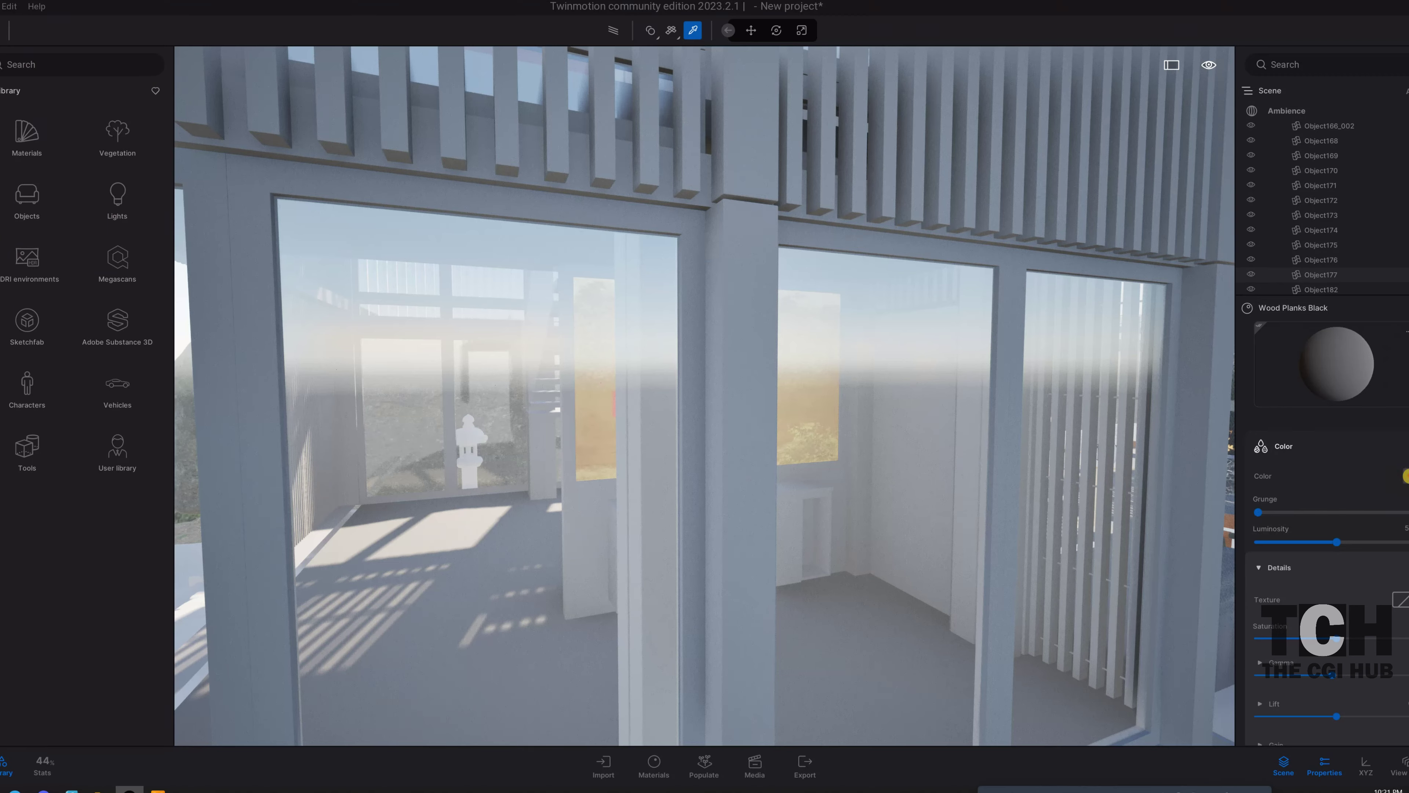
{"action": "left_click", "coordinate": [1405, 476]}
{"action": "left_click_drag", "start_coordinate": [691, 420], "coordinate": [700, 452]}
{"action": "left_click", "coordinate": [764, 510]}
{"action": "scroll", "coordinate": [787, 492], "scroll_direction": "down", "scroll_amount": 10}
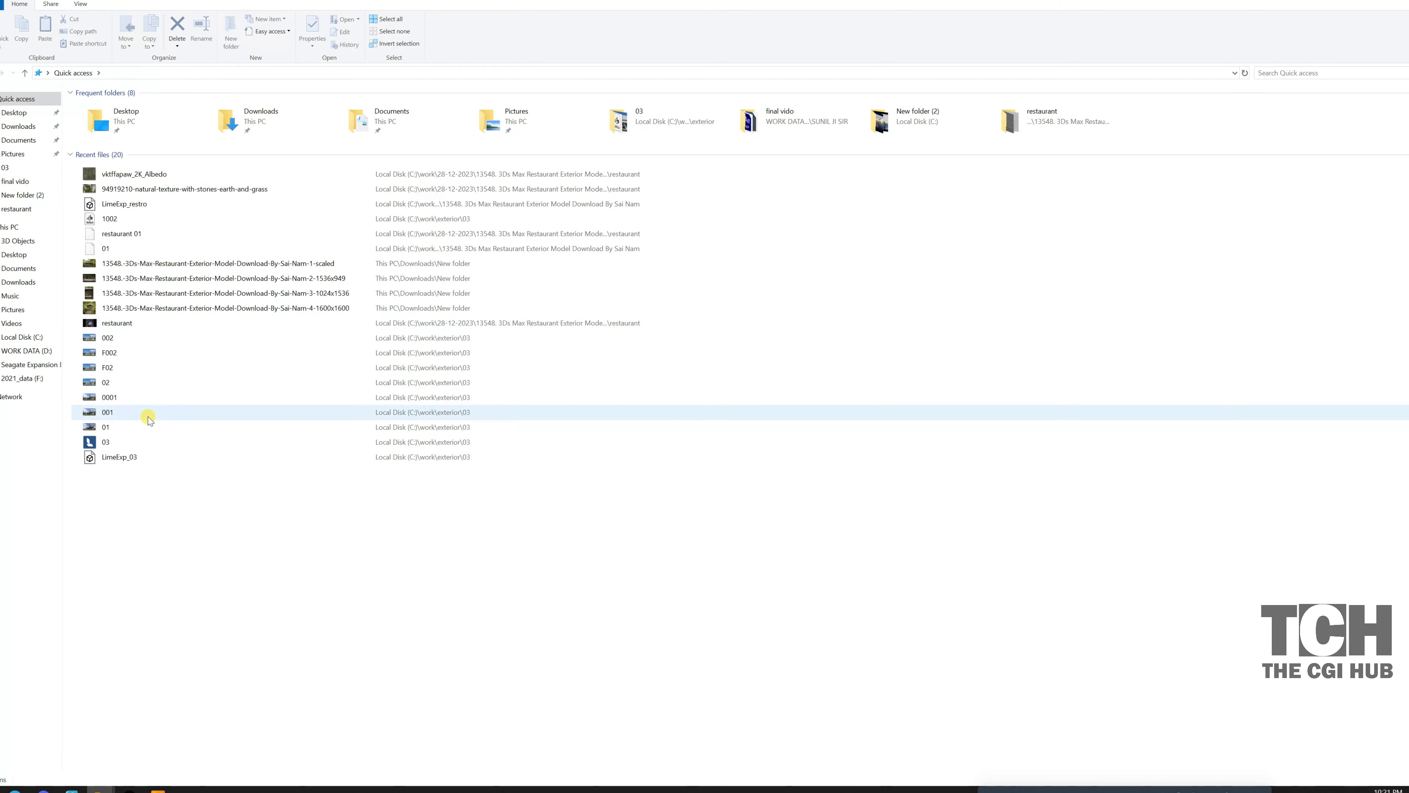
- Open the scaled restaurant exterior reference render from Recent files and enlarge it
{"action": "left_click", "coordinate": [126, 327]}
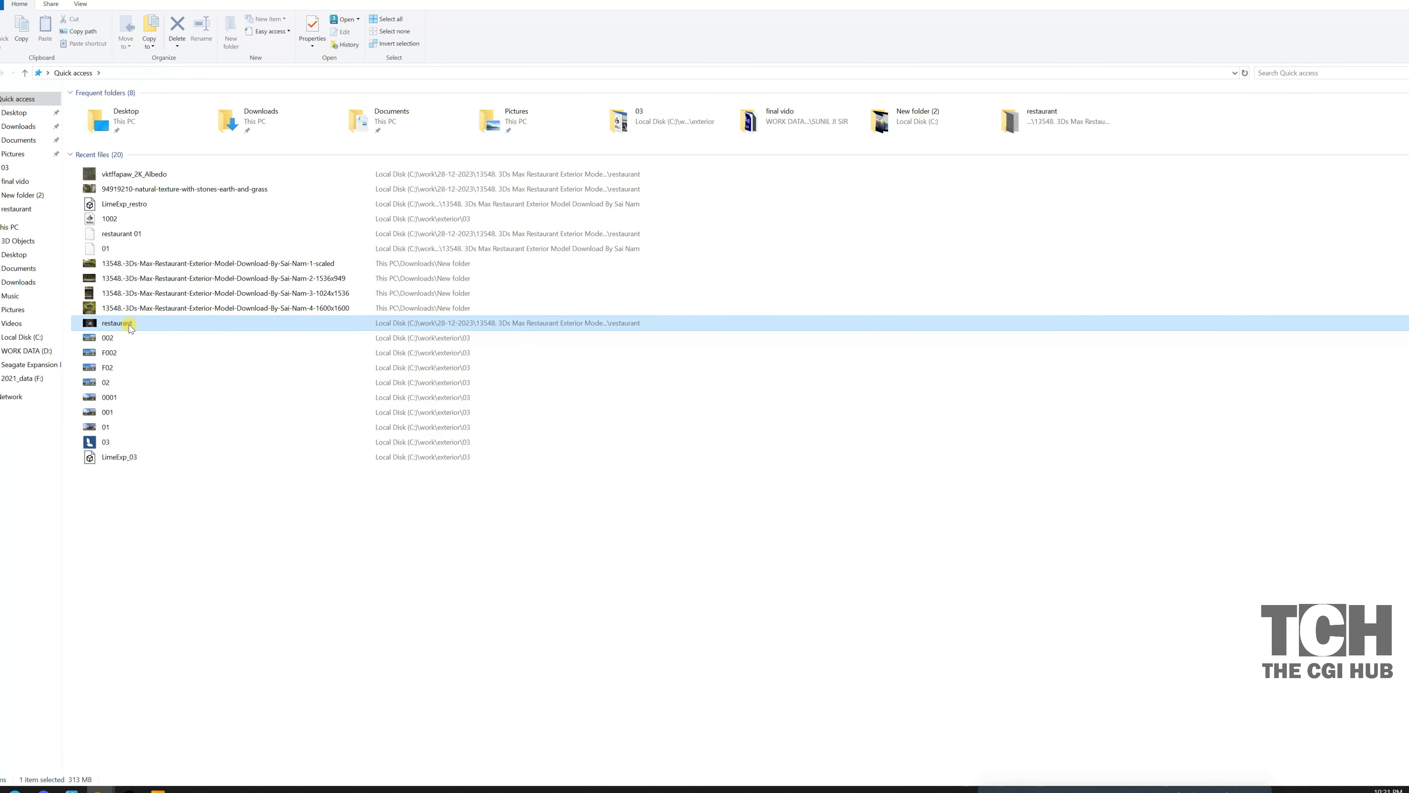
{"action": "left_click", "coordinate": [134, 264]}
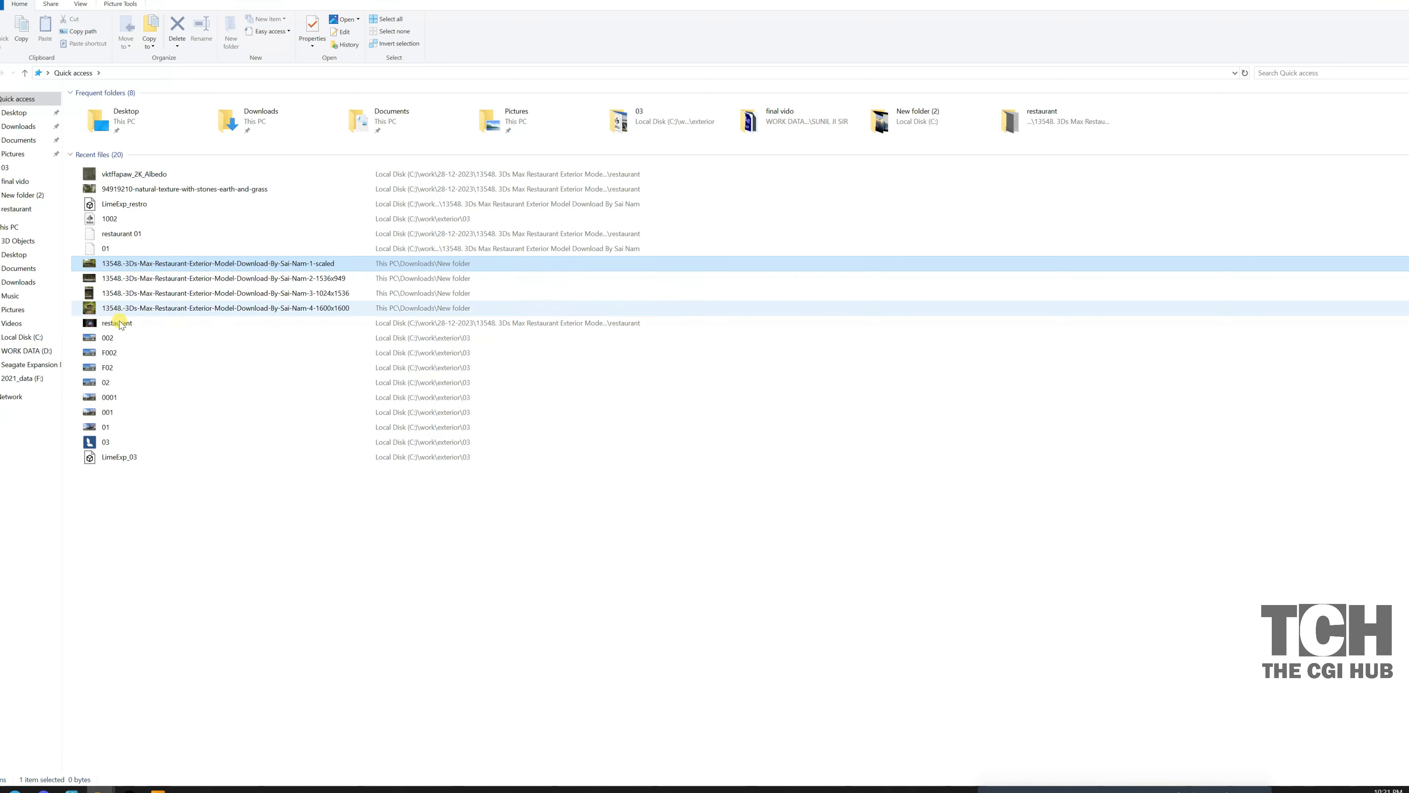
{"action": "left_click", "coordinate": [120, 324]}
{"action": "double_click", "coordinate": [126, 264]}
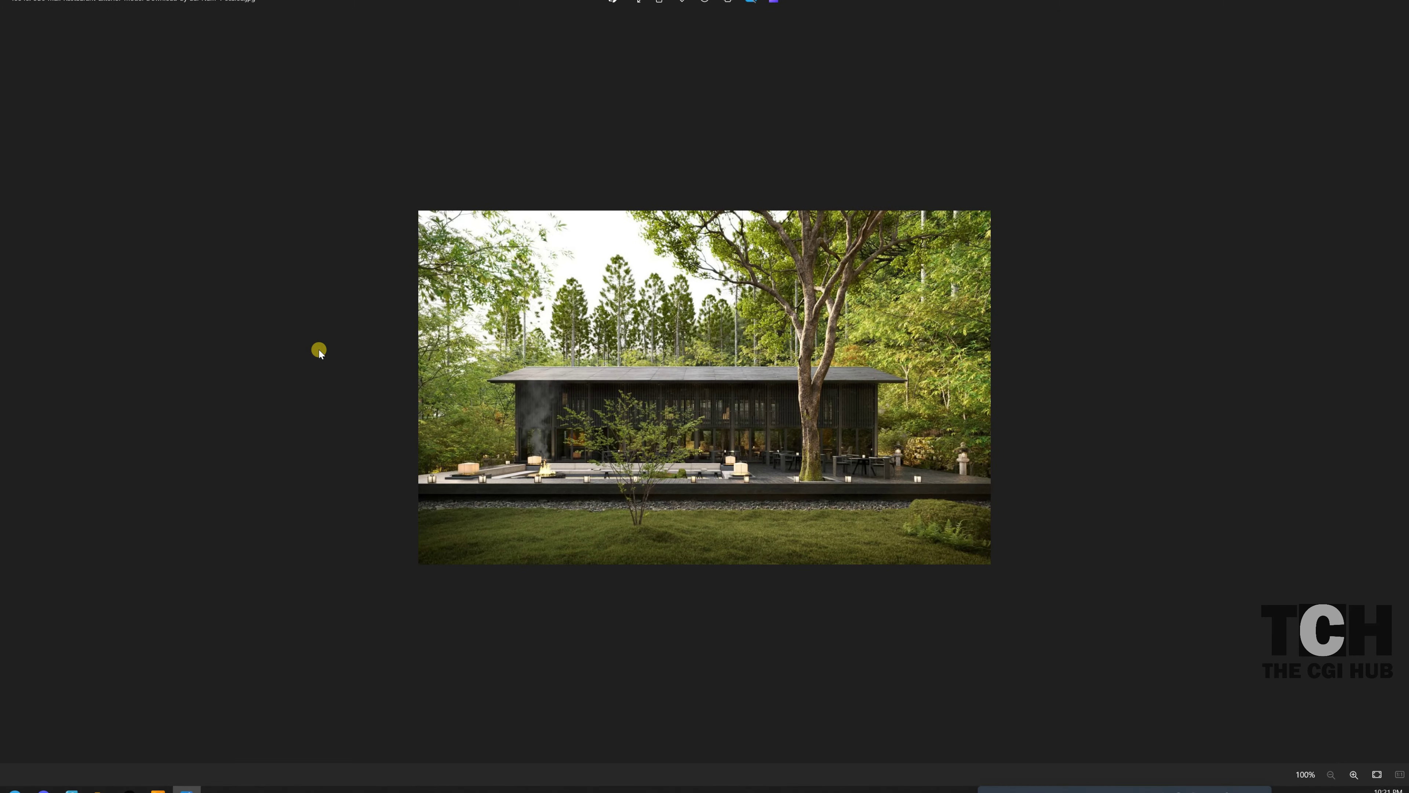
{"action": "double_click", "coordinate": [605, 452]}
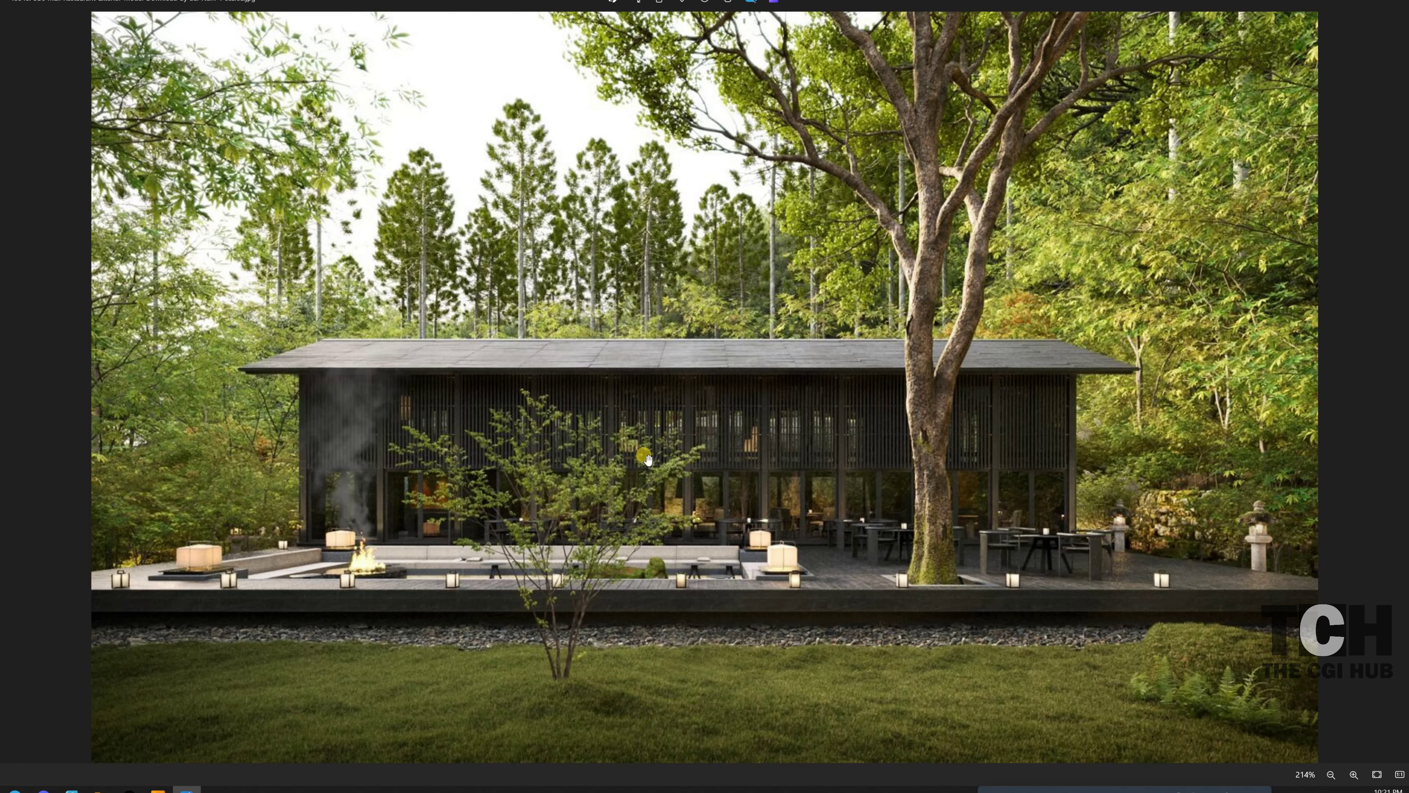
- Zoom out over the dark timber restaurant render, then return to Twinmotion
{"action": "scroll", "coordinate": [647, 458], "scroll_direction": "down", "scroll_amount": 2}
{"action": "scroll", "coordinate": [645, 456], "scroll_direction": "down", "scroll_amount": 2}
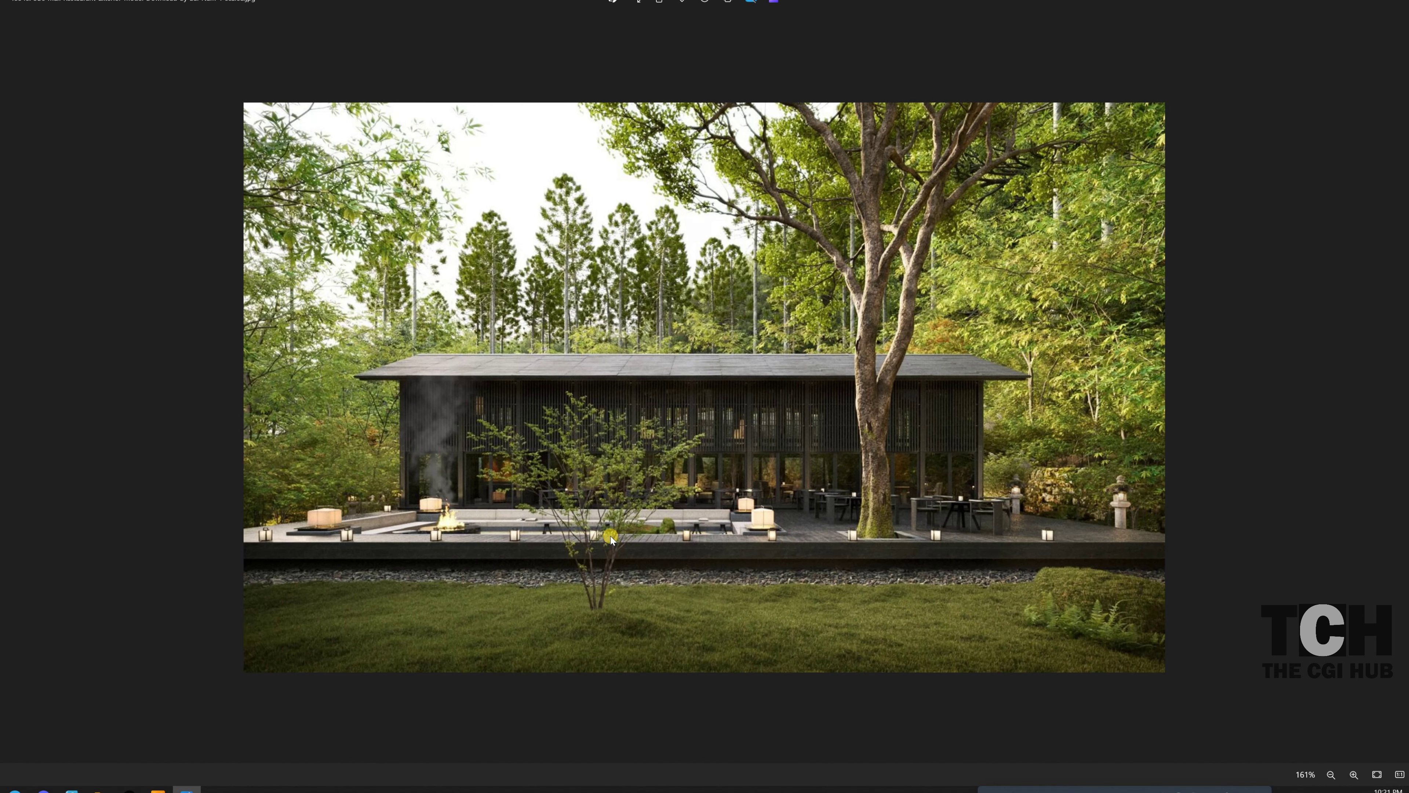
{"action": "key", "text": "alt+Tab"}
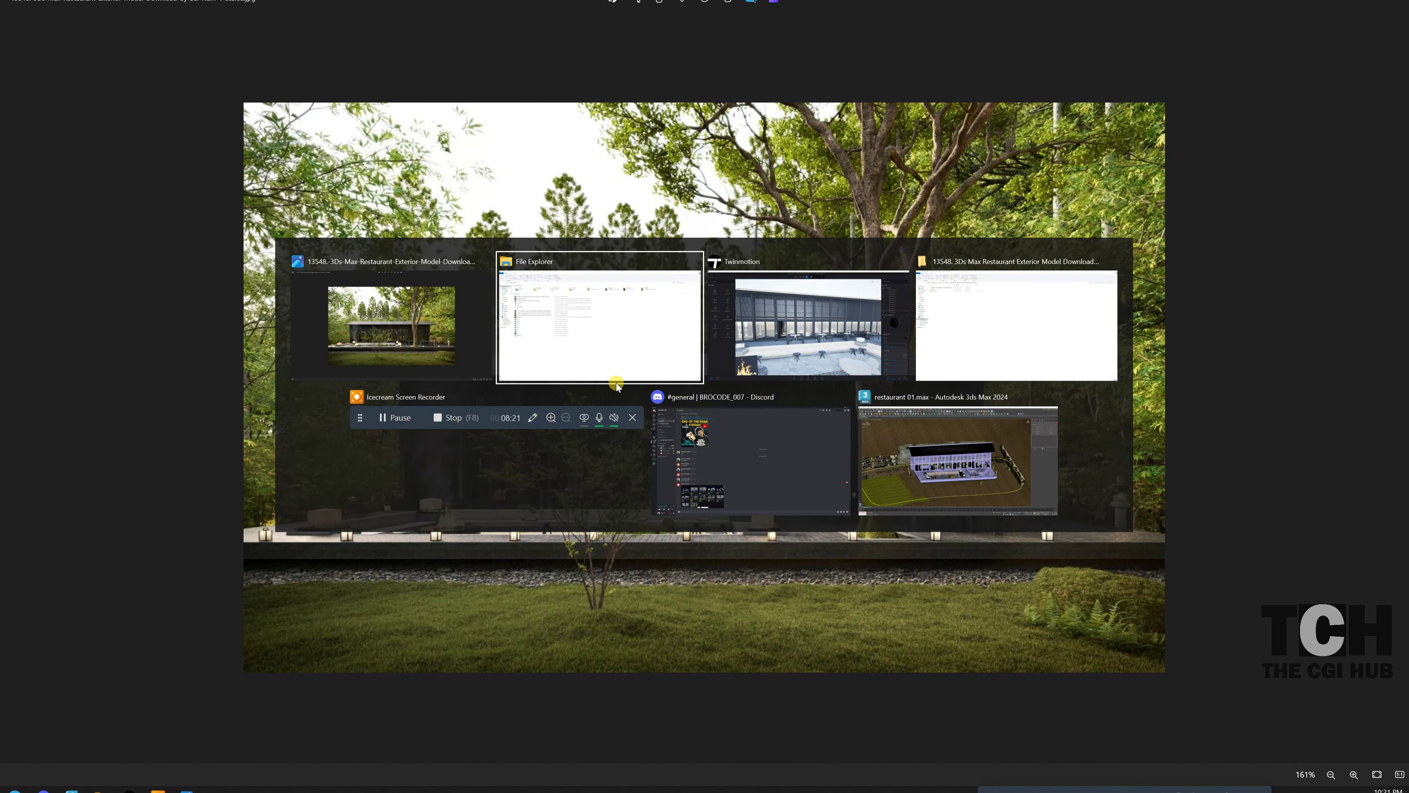
{"action": "key", "text": "Tab"}
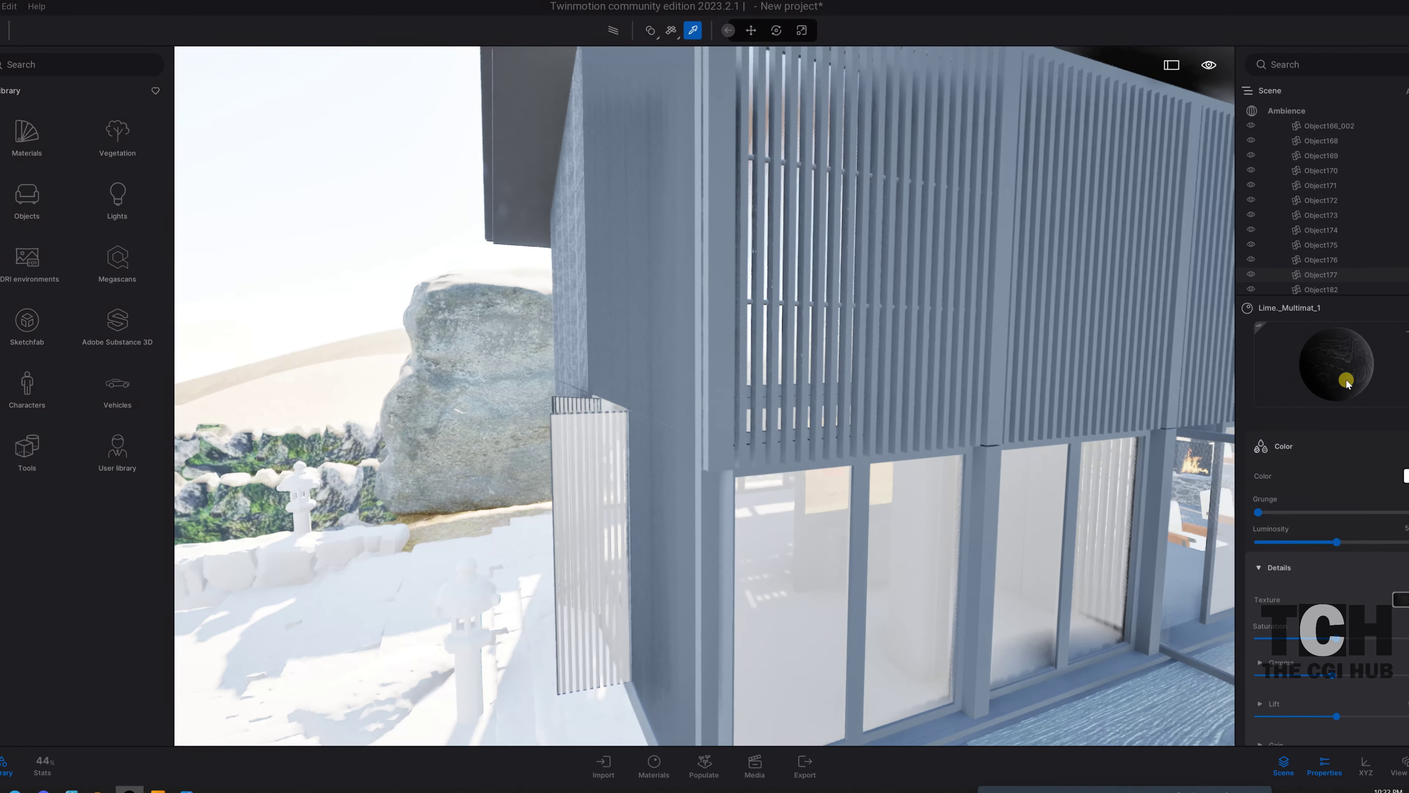
- Exit material picking and reframe the view on the whole building facade
{"action": "left_click", "coordinate": [744, 384]}
{"action": "left_click", "coordinate": [1317, 366]}
{"action": "key", "text": "Escape"}
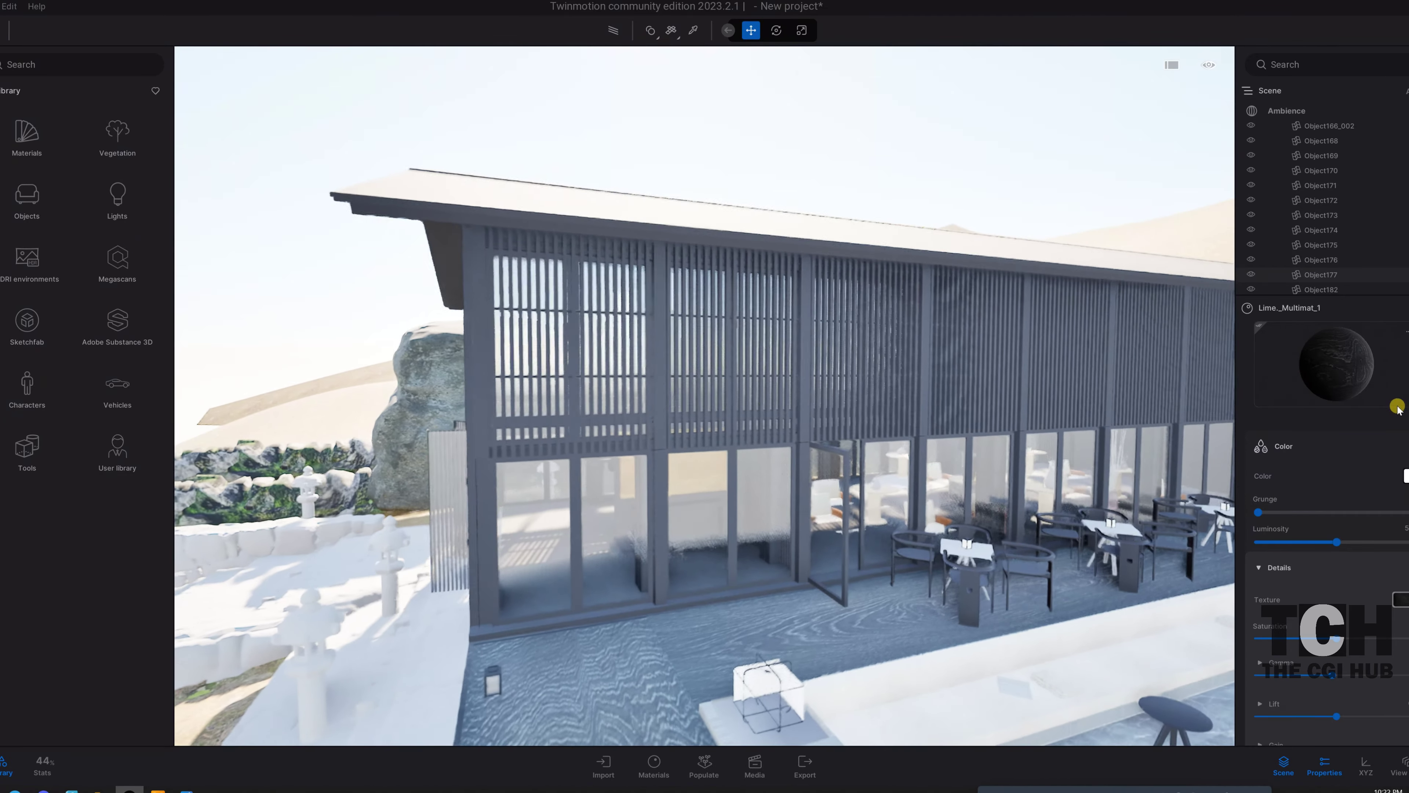
{"action": "mouse_move", "coordinate": [1366, 359]}
{"action": "left_mouse_down"}
{"action": "mouse_move", "coordinate": [1257, 415]}
{"action": "mouse_move", "coordinate": [1220, 371]}
{"action": "left_mouse_up"}
{"action": "left_click", "coordinate": [1218, 372]}
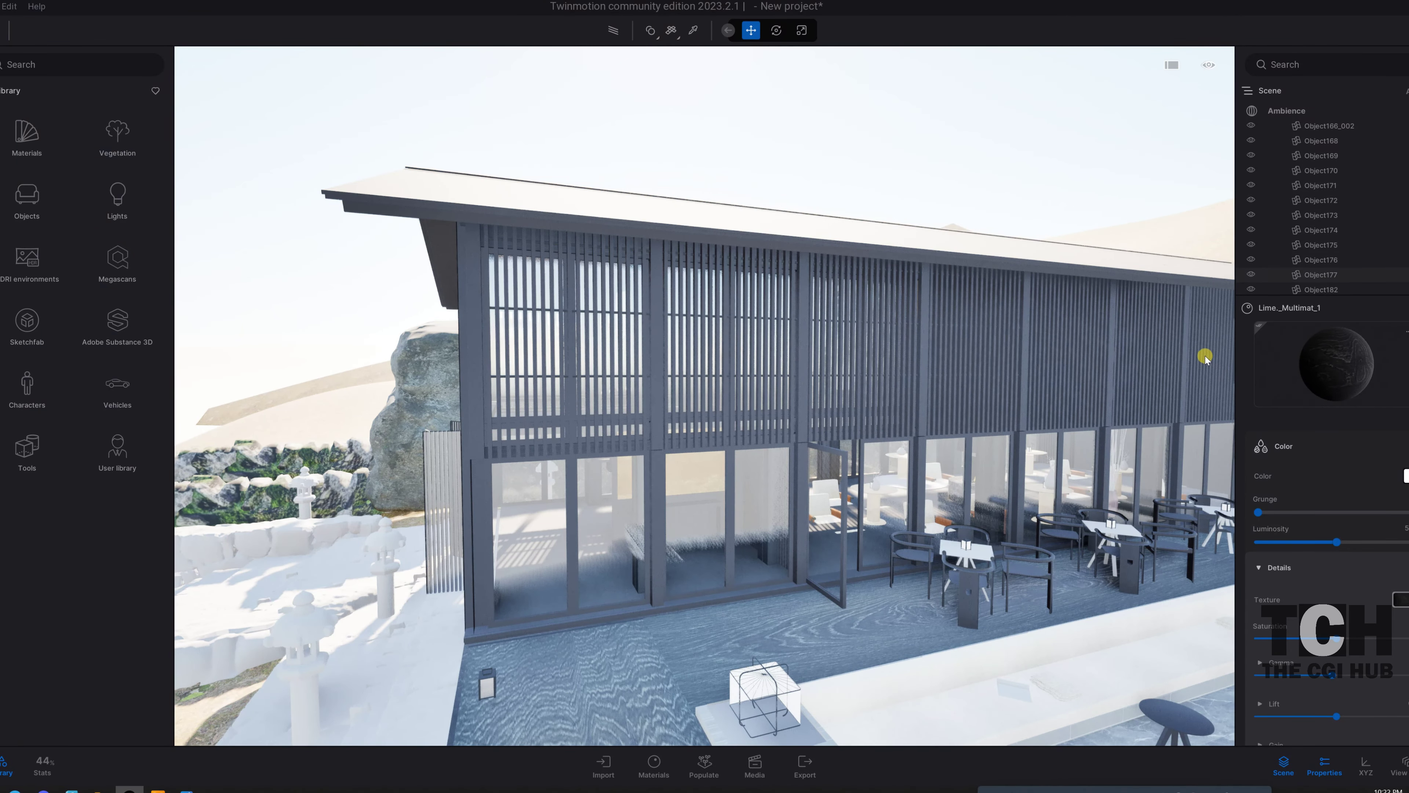
- Pick up roof edge Plane033's Lime._Multimat_1 material and show its options menu
{"action": "left_click", "coordinate": [552, 207]}
{"action": "left_click", "coordinate": [673, 32]}
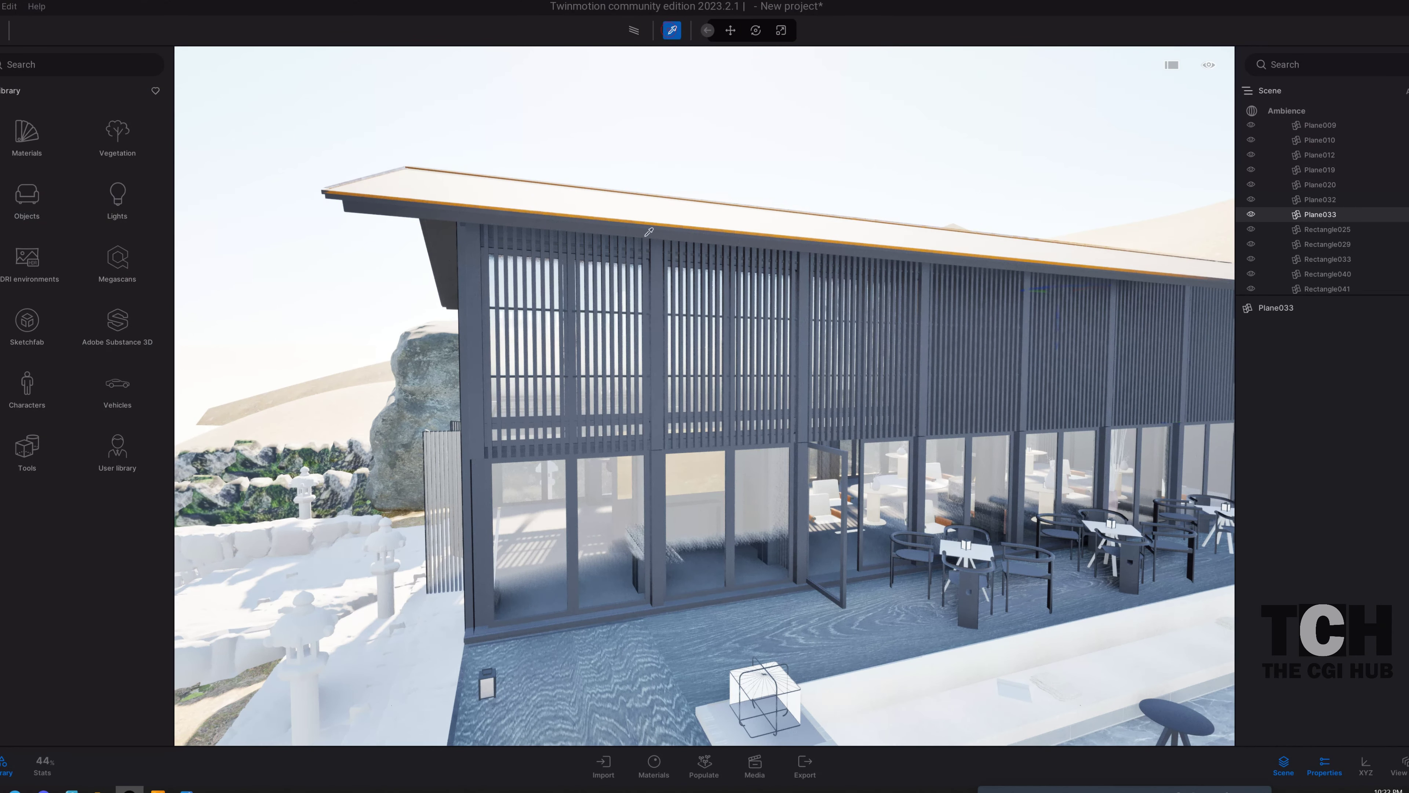
{"action": "left_click", "coordinate": [625, 210]}
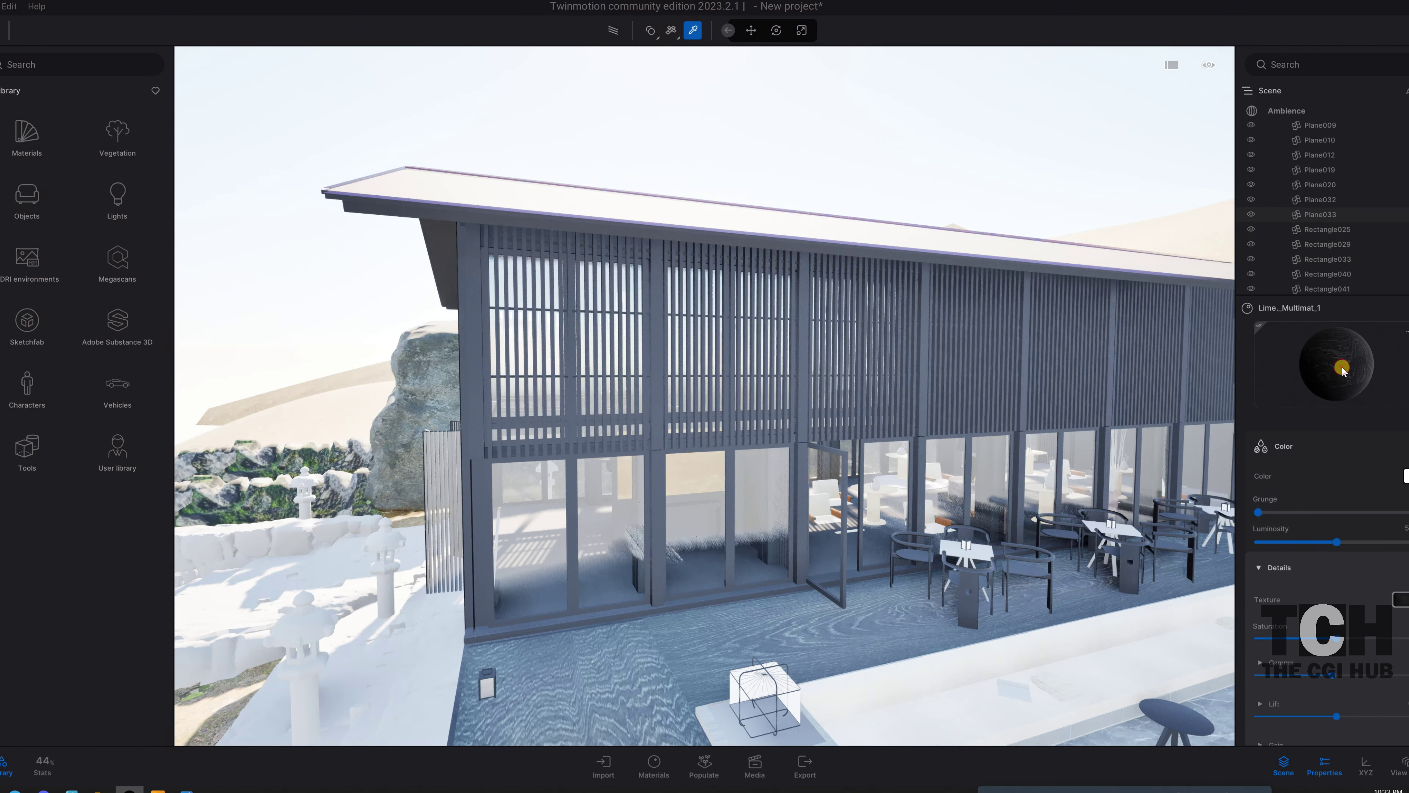
{"action": "left_click", "coordinate": [1404, 332]}
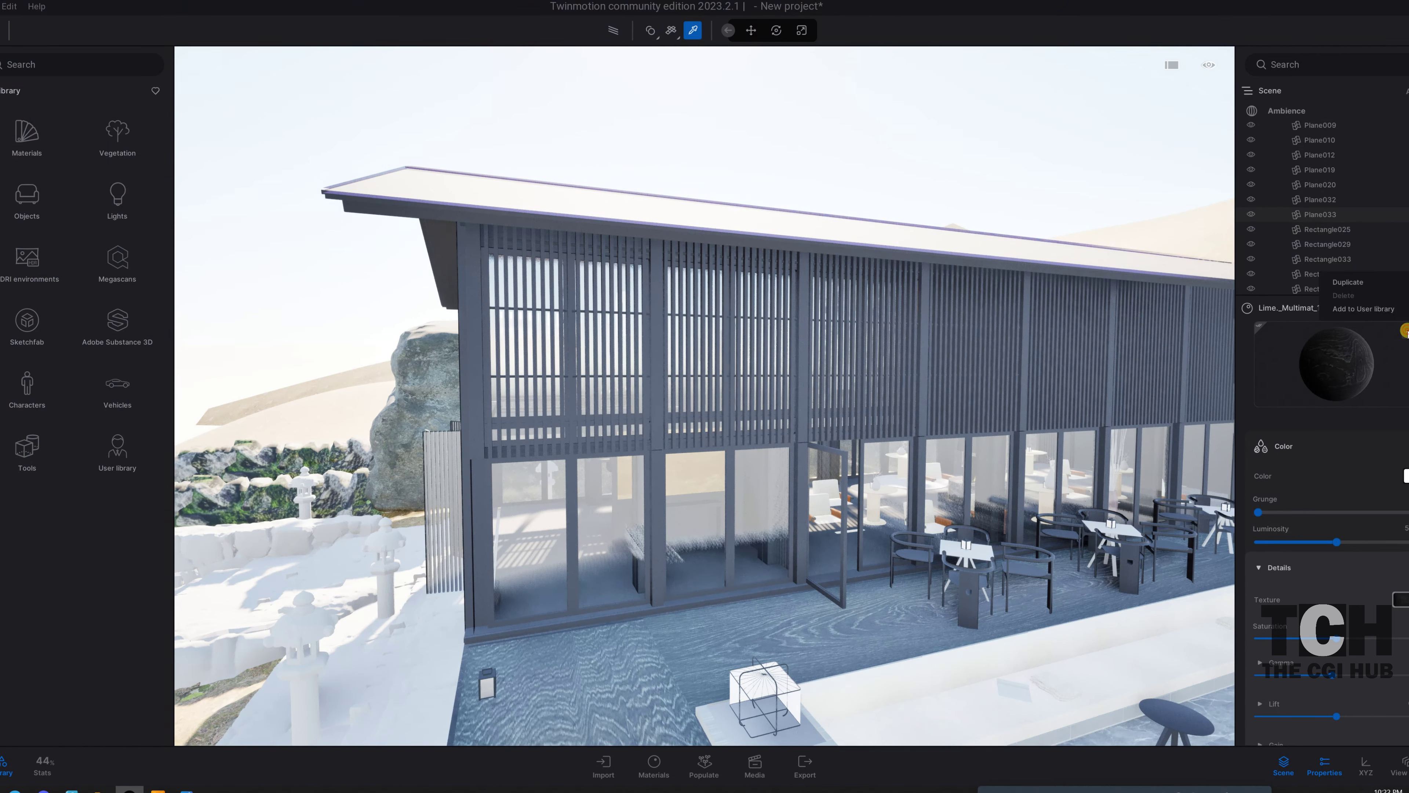
- Add Lime._Multimat_1 to the User library and open the User library
{"action": "left_click", "coordinate": [1375, 311]}
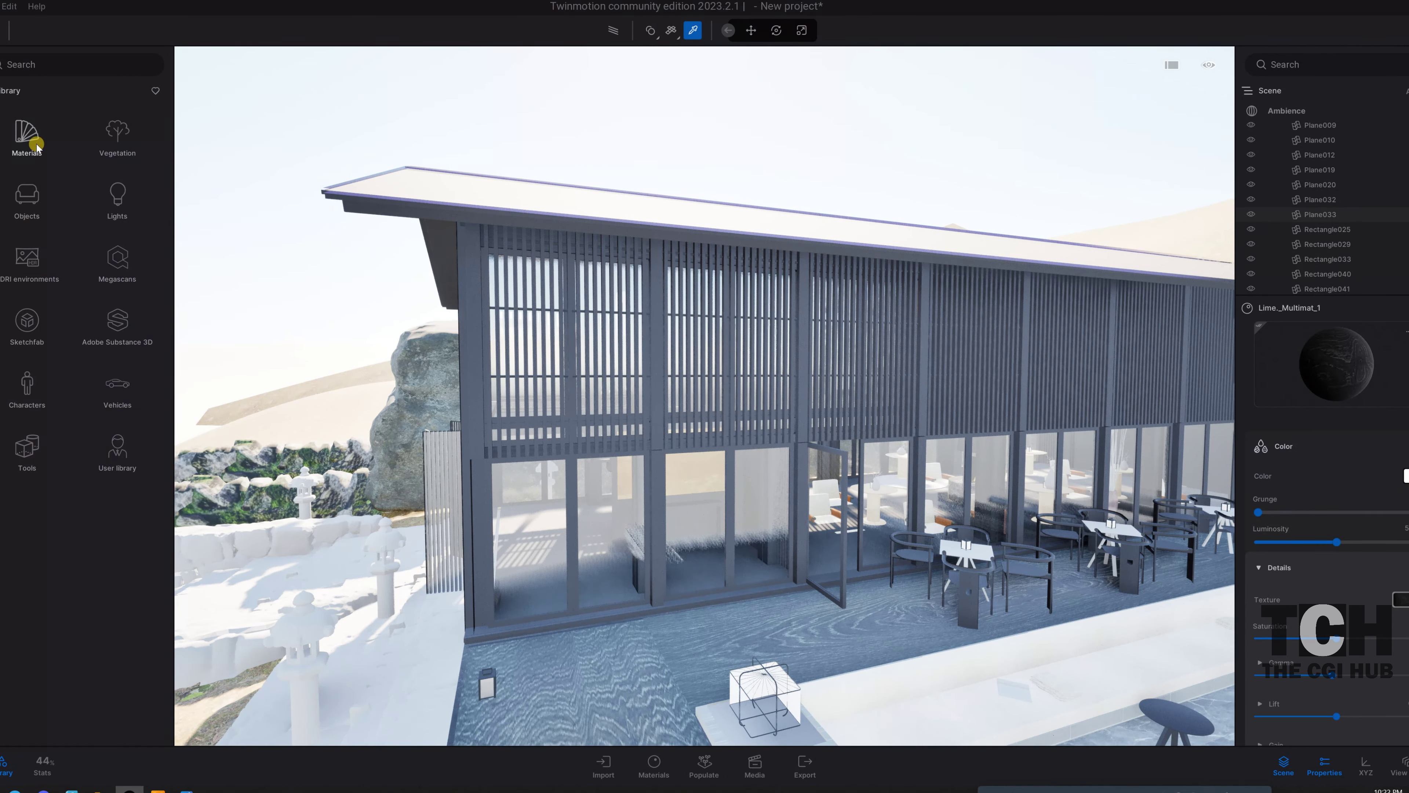
{"action": "left_click", "coordinate": [27, 136]}
{"action": "scroll", "coordinate": [141, 541], "scroll_direction": "down", "scroll_amount": 1}
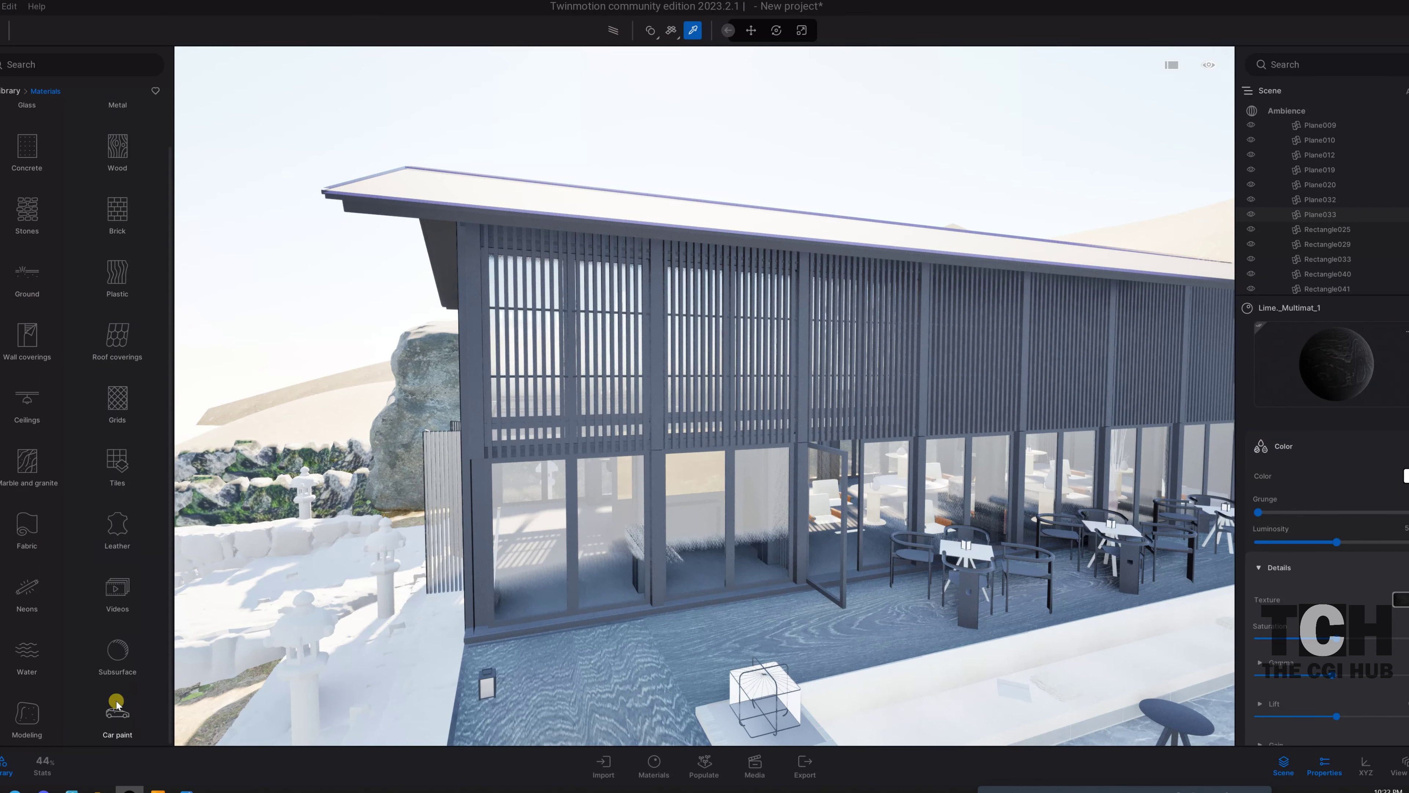
{"action": "scroll", "coordinate": [3, 111], "scroll_direction": "up", "scroll_amount": 1}
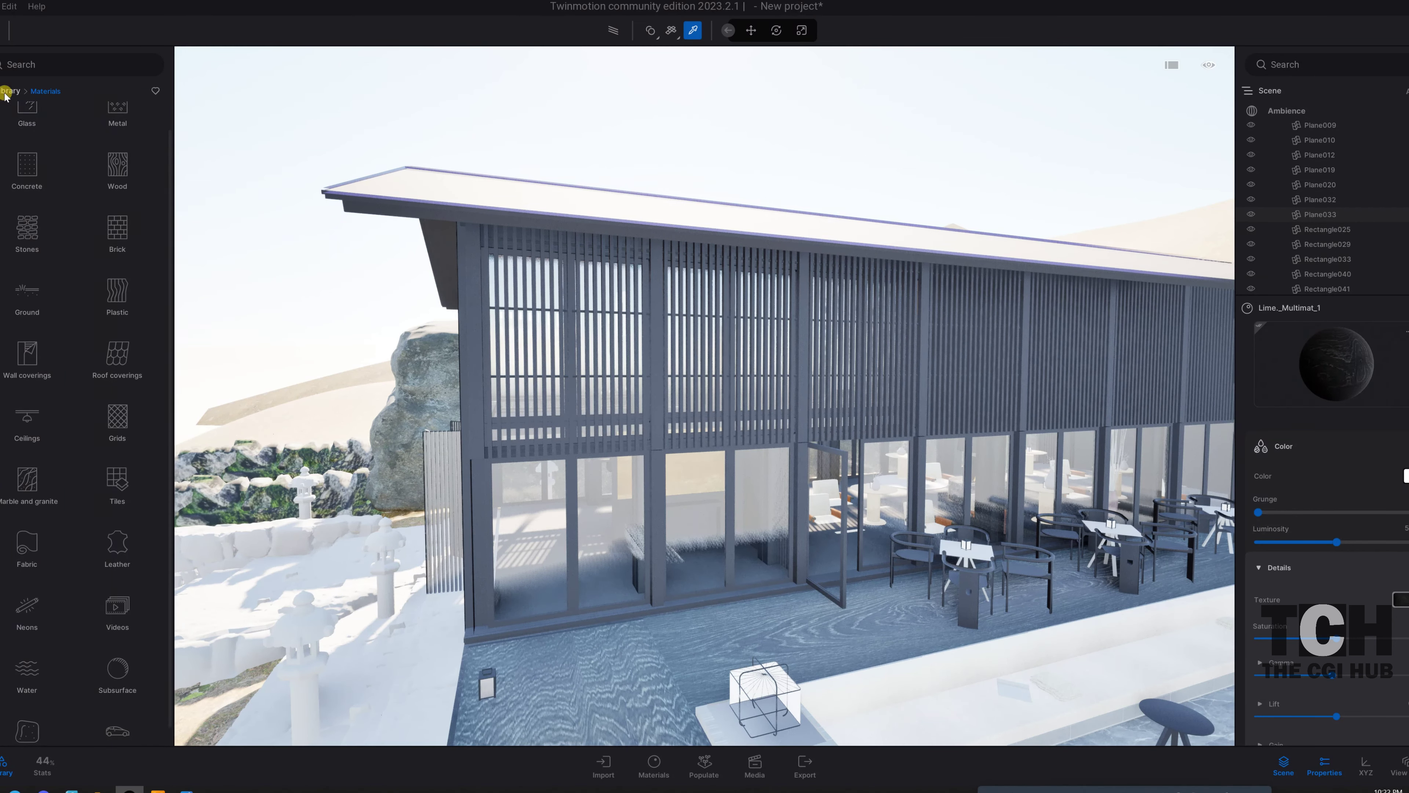
{"action": "left_click", "coordinate": [5, 92]}
{"action": "left_click", "coordinate": [118, 456]}
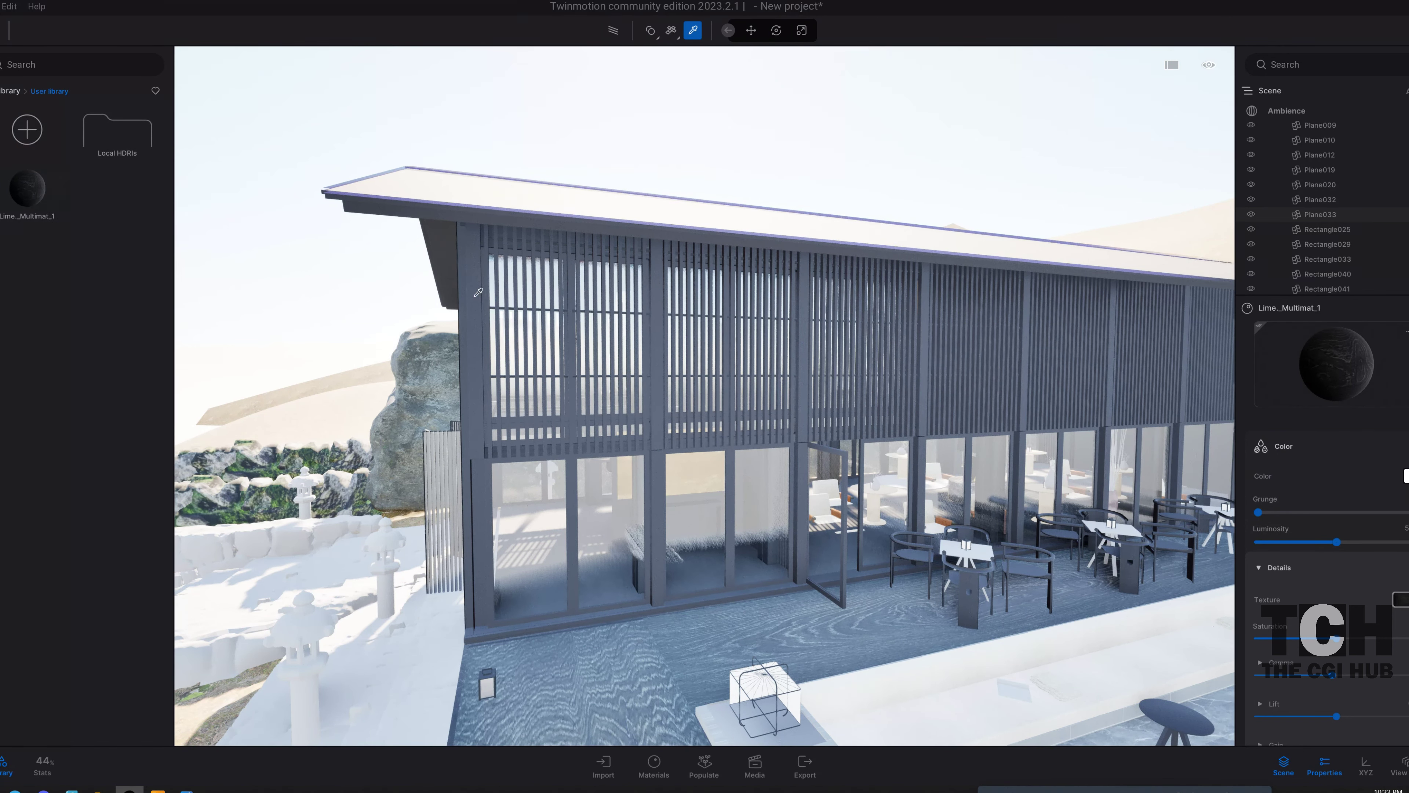
- Select the saved Lime._Multimat_1 and bring the view closer to the facade
{"action": "scroll", "coordinate": [499, 317], "scroll_direction": "up", "scroll_amount": 5}
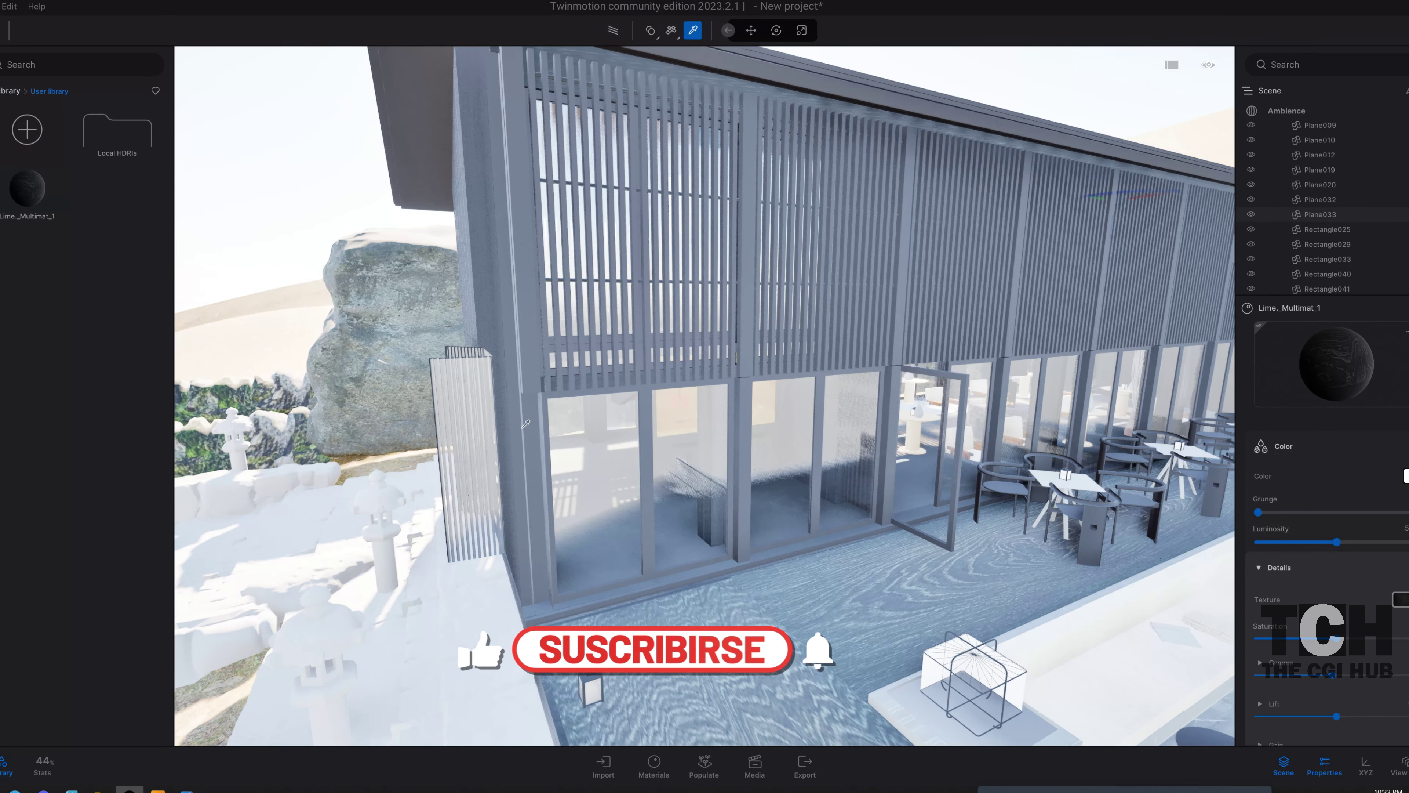
{"action": "left_click", "coordinate": [51, 196]}
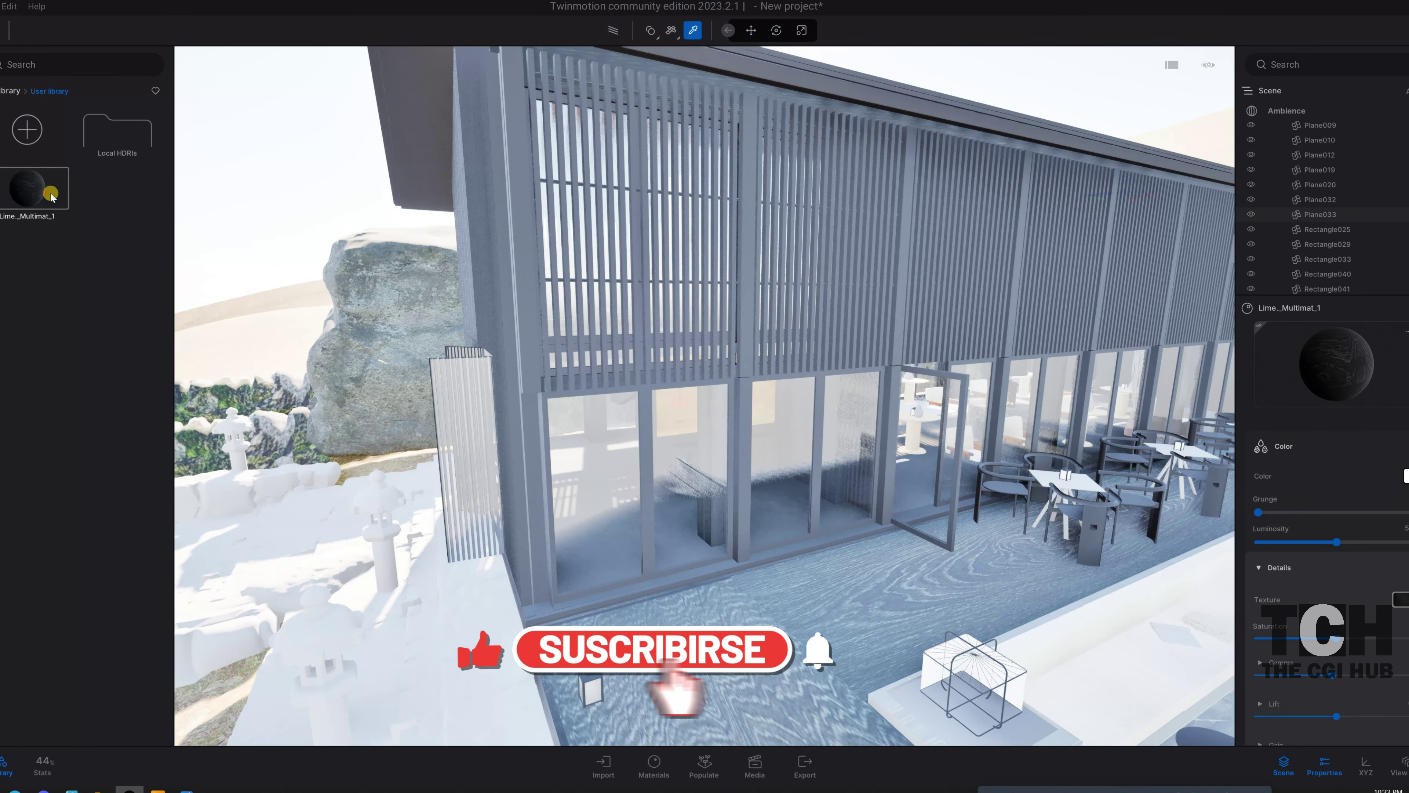
{"action": "left_click", "coordinate": [546, 333]}
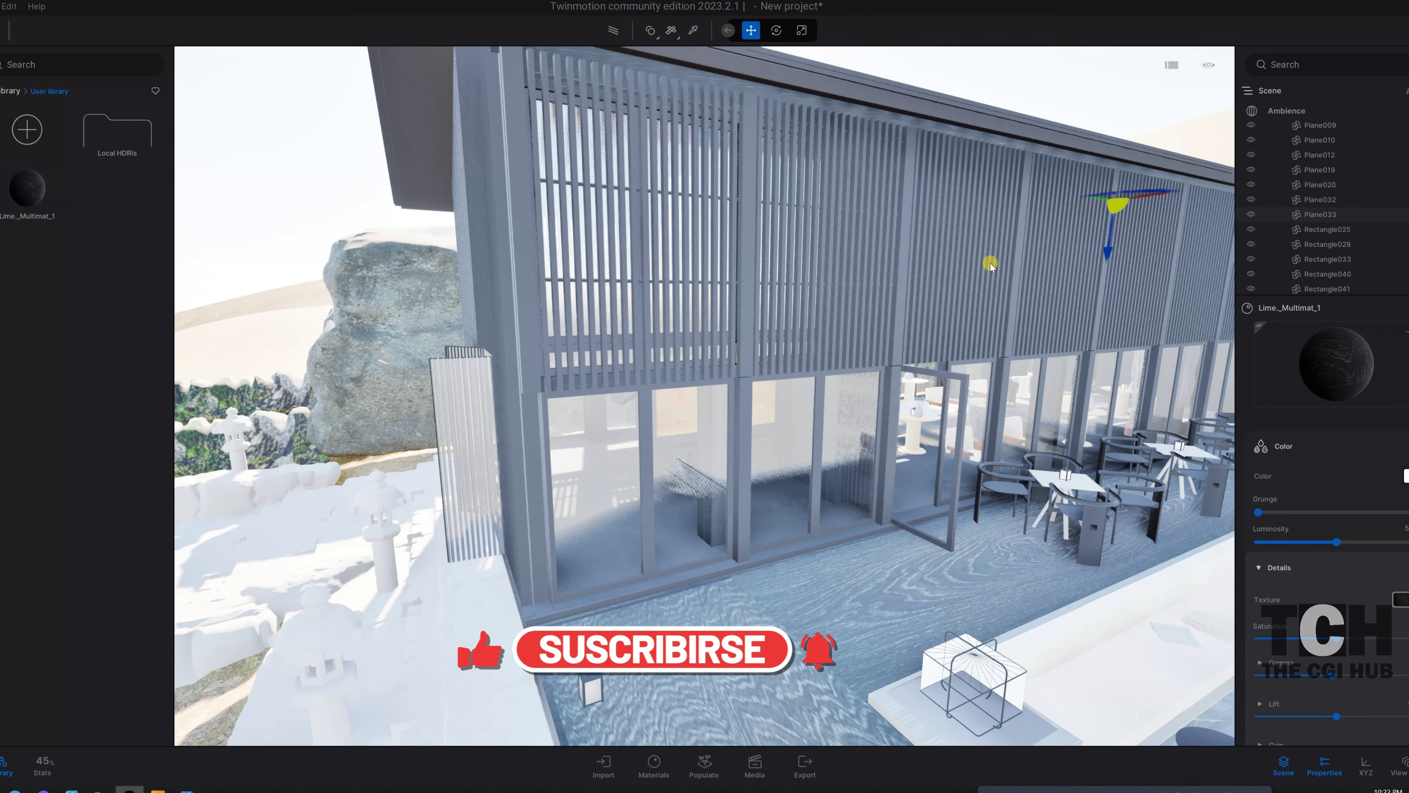
{"action": "left_click_drag", "start_coordinate": [991, 265], "coordinate": [688, 33]}
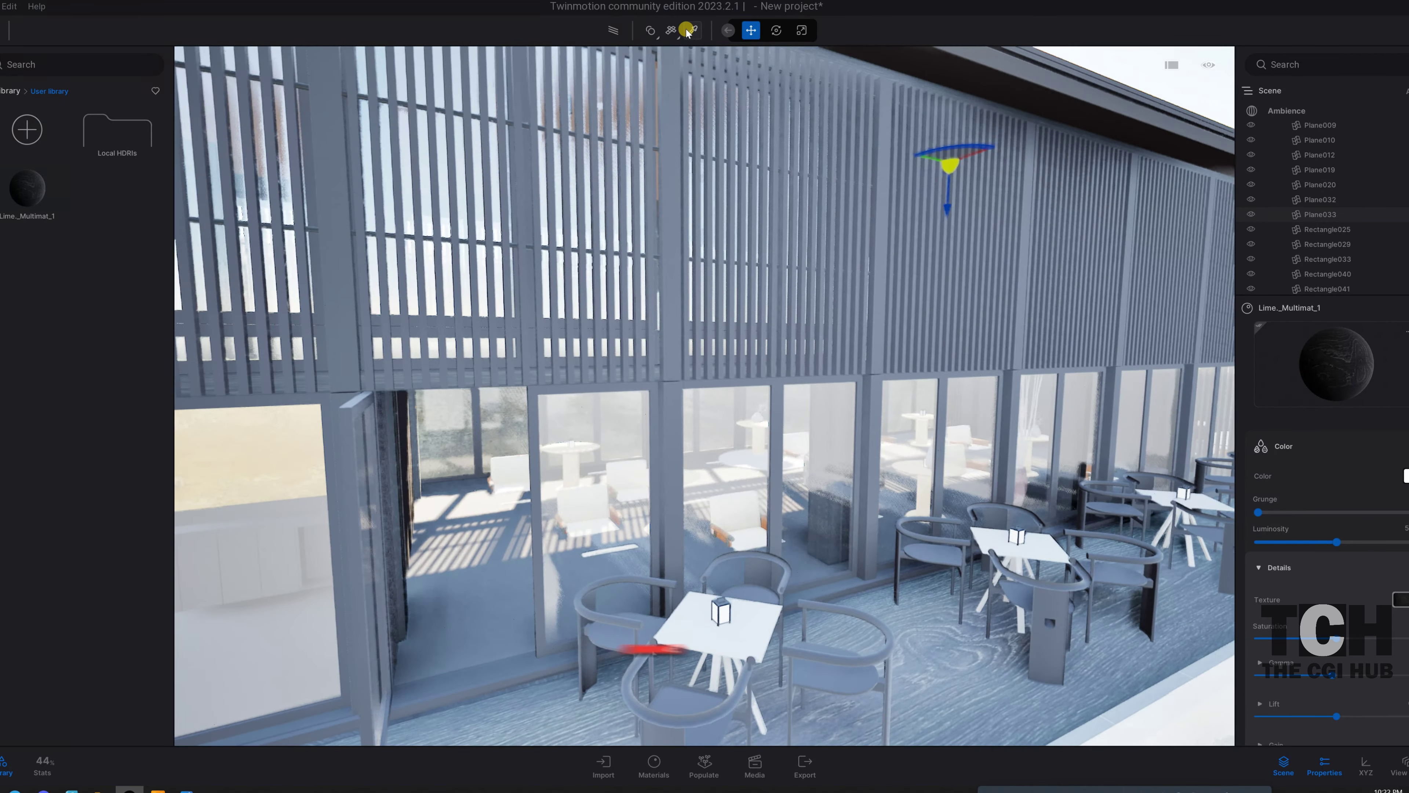
- Rotate the Lime._Multimat_1 texture and raise its UV scale to the maximum 10
{"action": "left_click", "coordinate": [688, 31]}
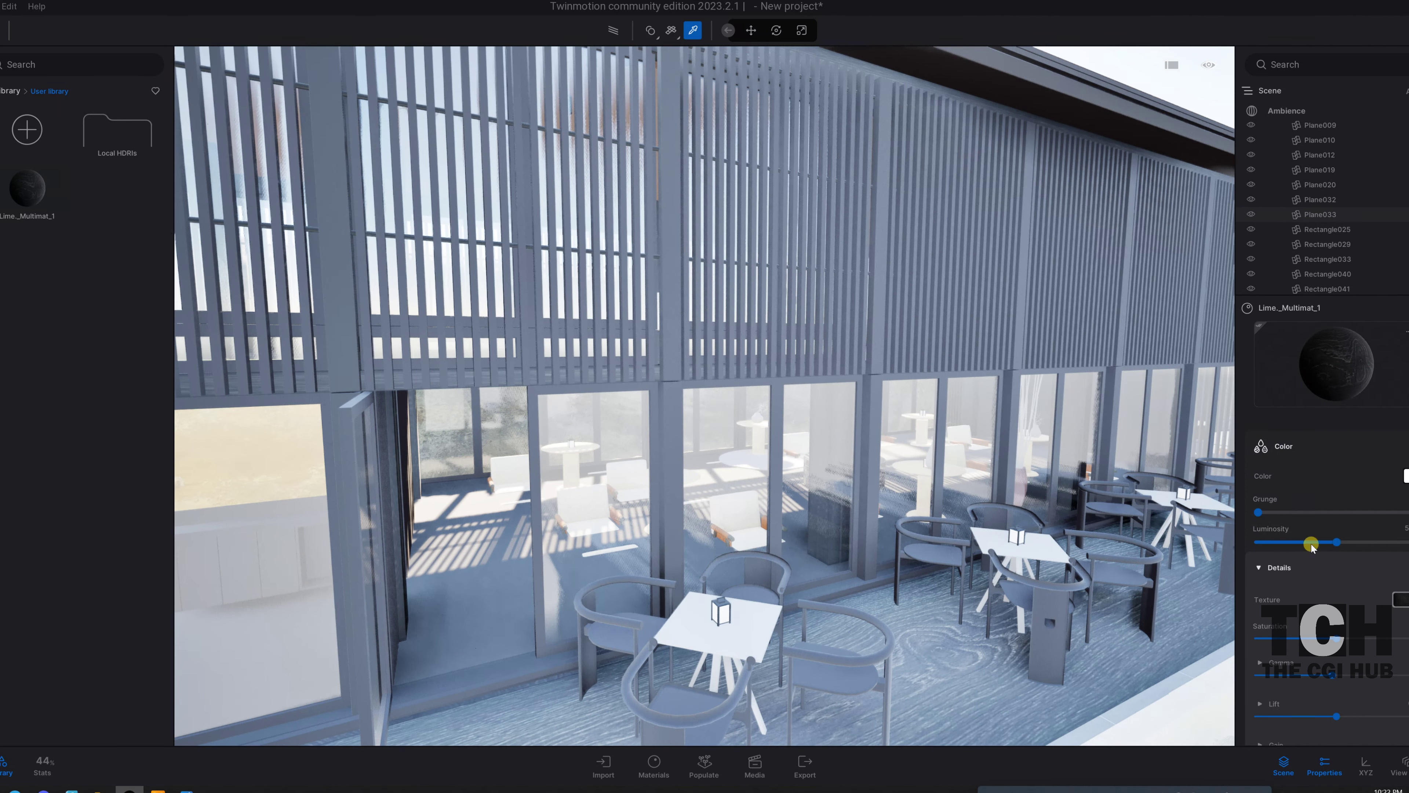
{"action": "scroll", "coordinate": [1325, 572], "scroll_direction": "down", "scroll_amount": 1}
{"action": "scroll", "coordinate": [1325, 573], "scroll_direction": "down", "scroll_amount": 1}
{"action": "scroll", "coordinate": [1306, 704], "scroll_direction": "down", "scroll_amount": 1}
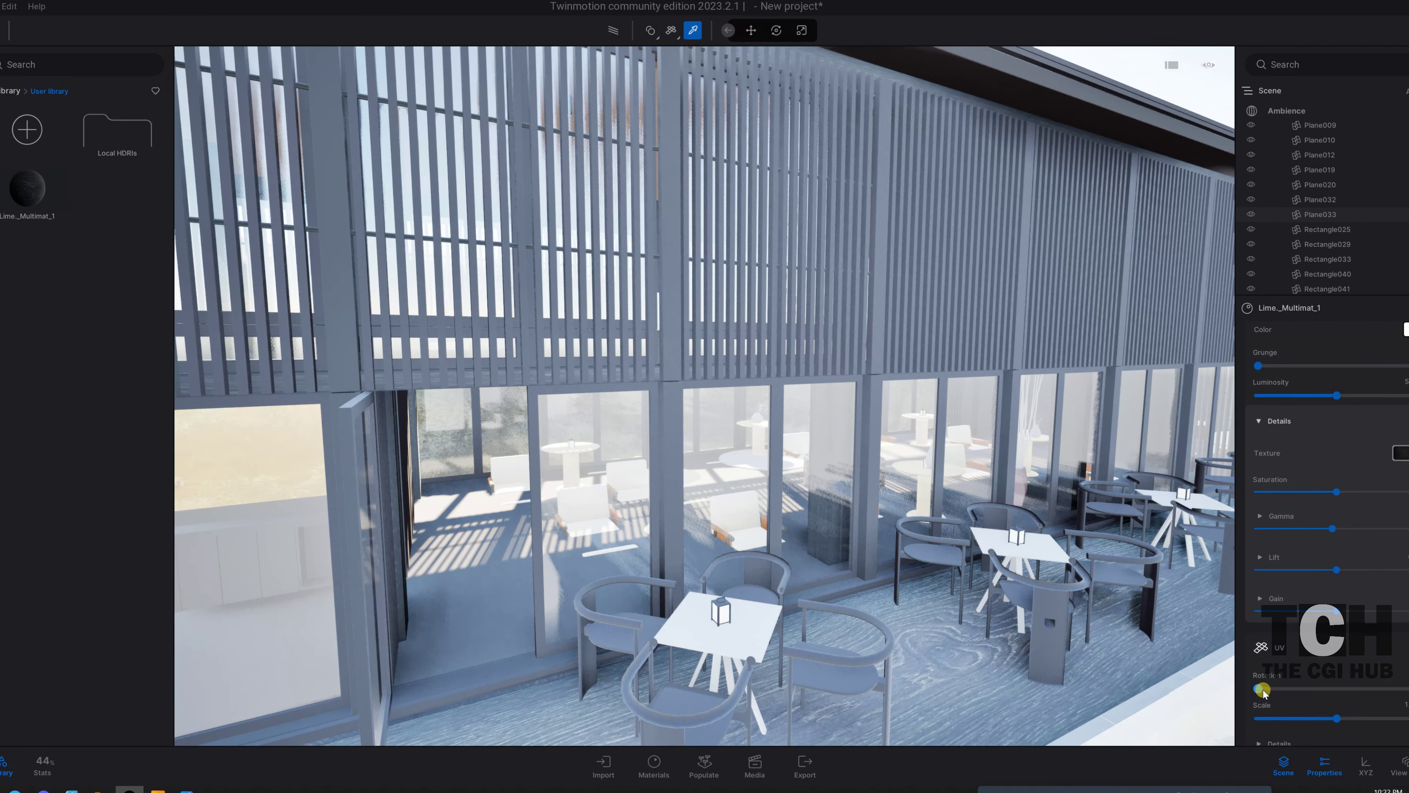
{"action": "mouse_move", "coordinate": [1262, 691]}
{"action": "left_mouse_down"}
{"action": "mouse_move", "coordinate": [1294, 687]}
{"action": "mouse_move", "coordinate": [1198, 683]}
{"action": "left_mouse_up"}
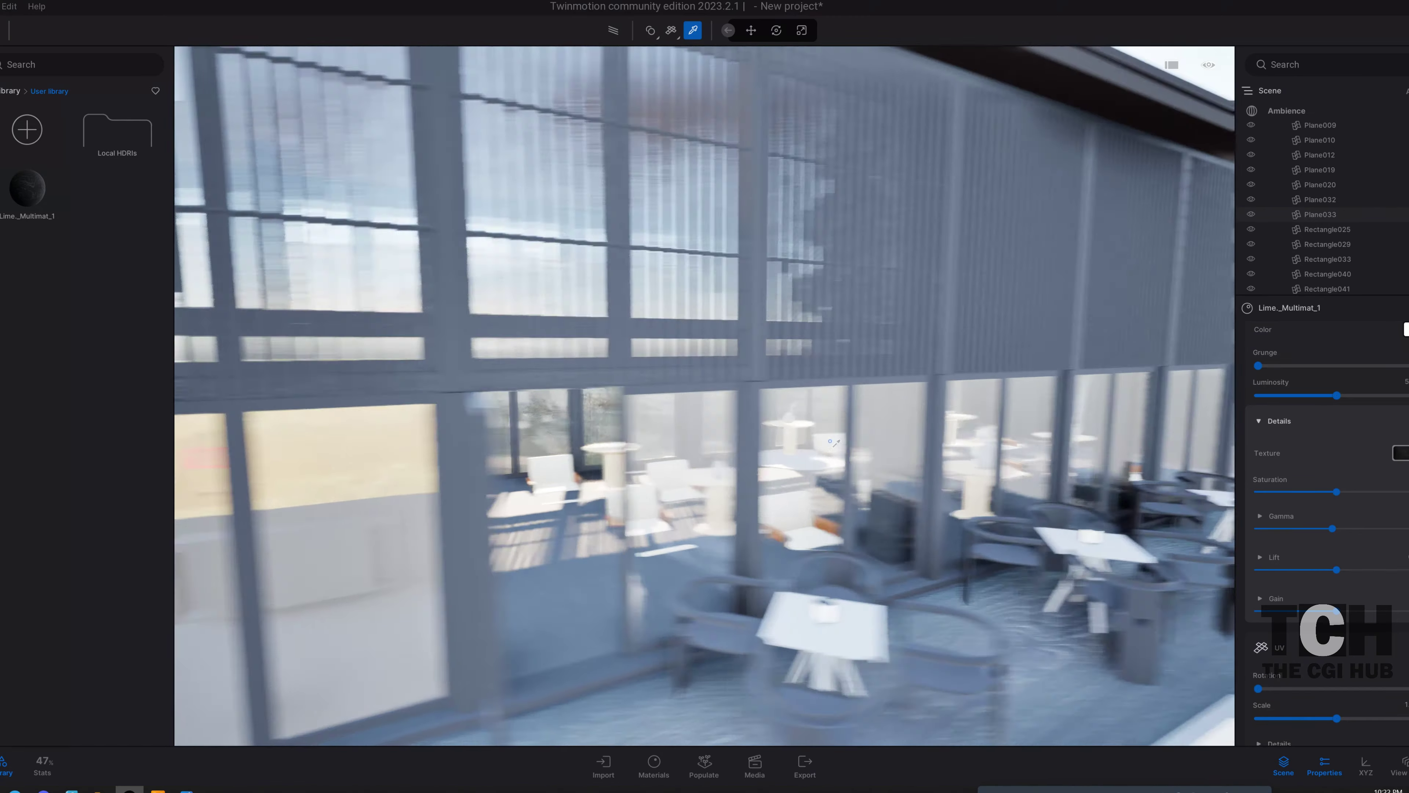
{"action": "scroll", "coordinate": [832, 443], "scroll_direction": "up", "scroll_amount": 5}
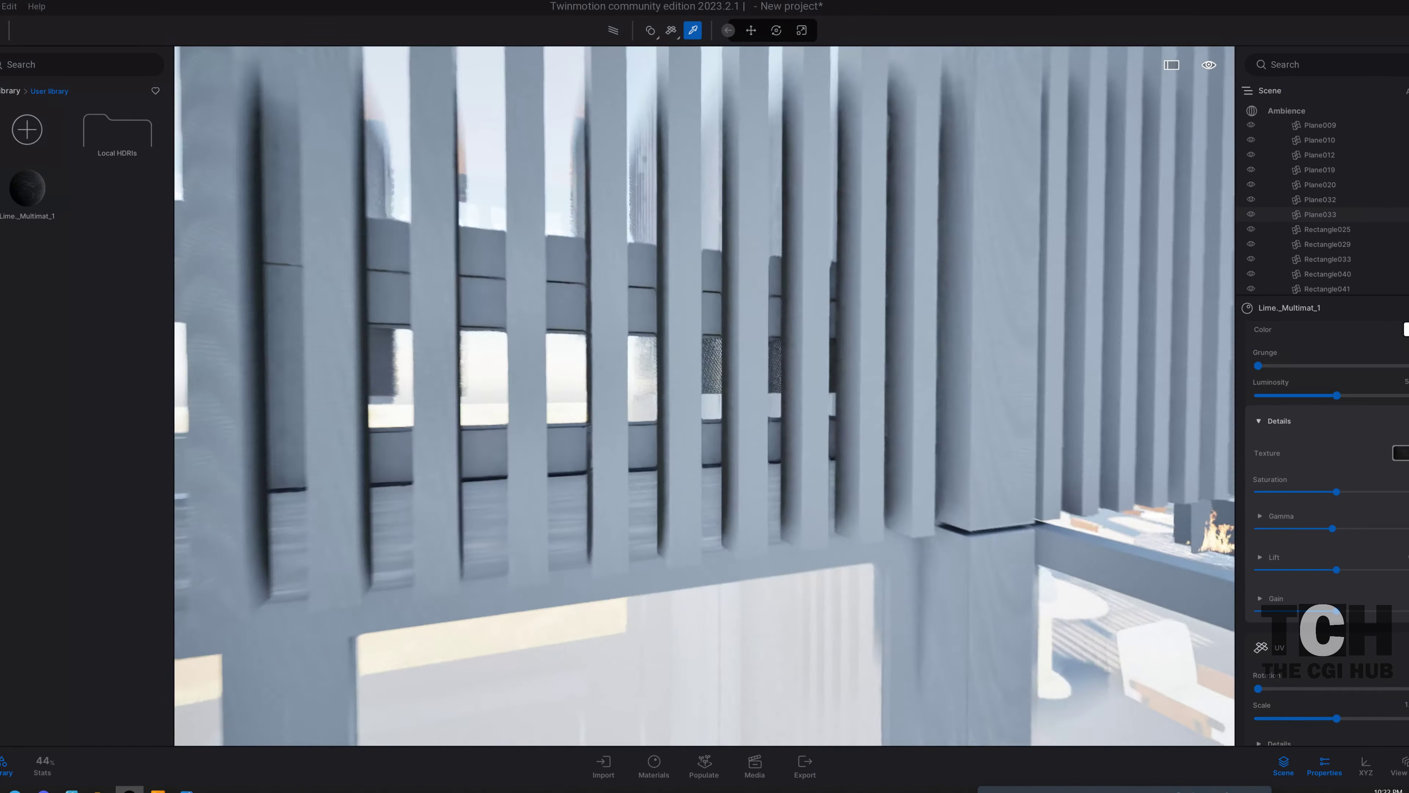
{"action": "scroll", "coordinate": [847, 443], "scroll_direction": "up", "scroll_amount": 5}
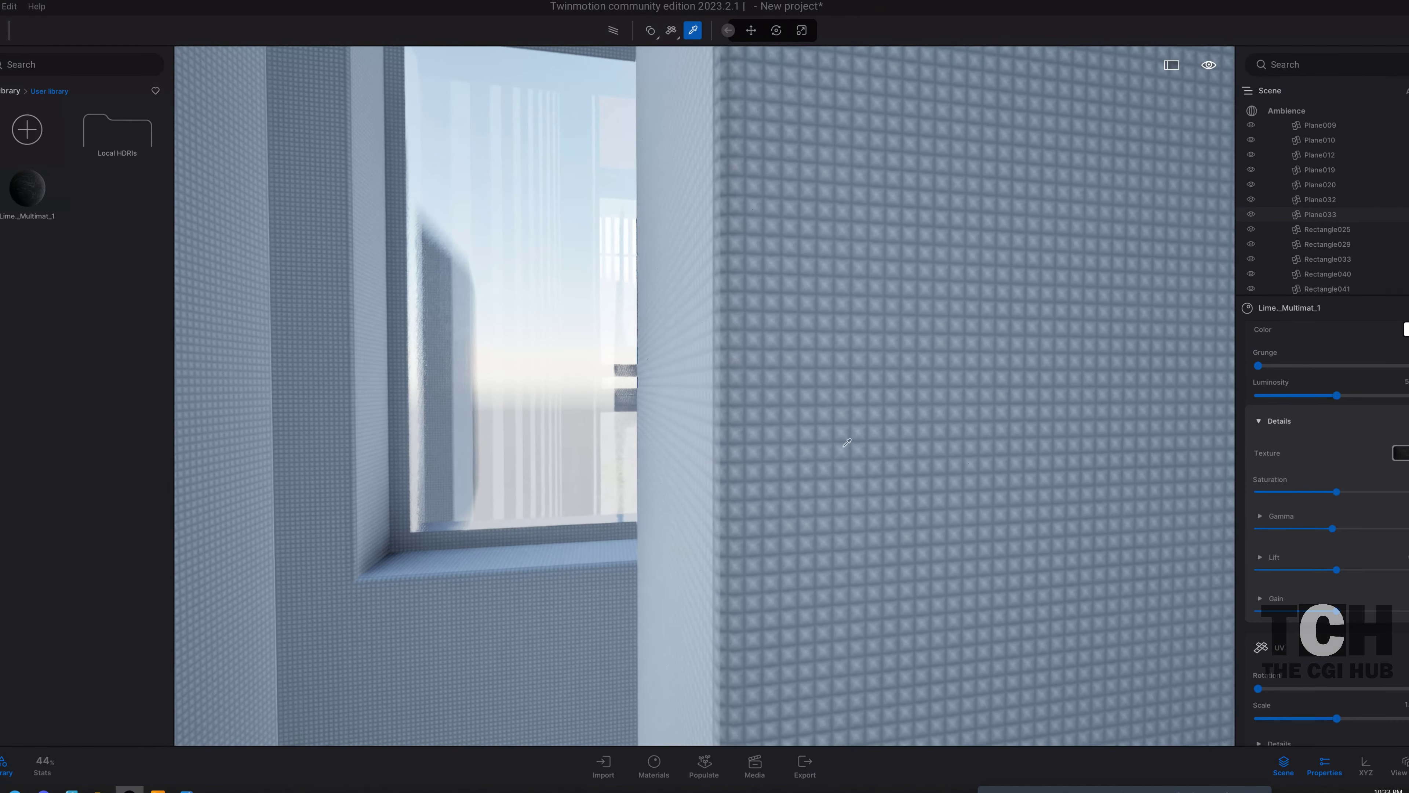
{"action": "left_click_drag", "start_coordinate": [1334, 719], "coordinate": [1406, 720]}
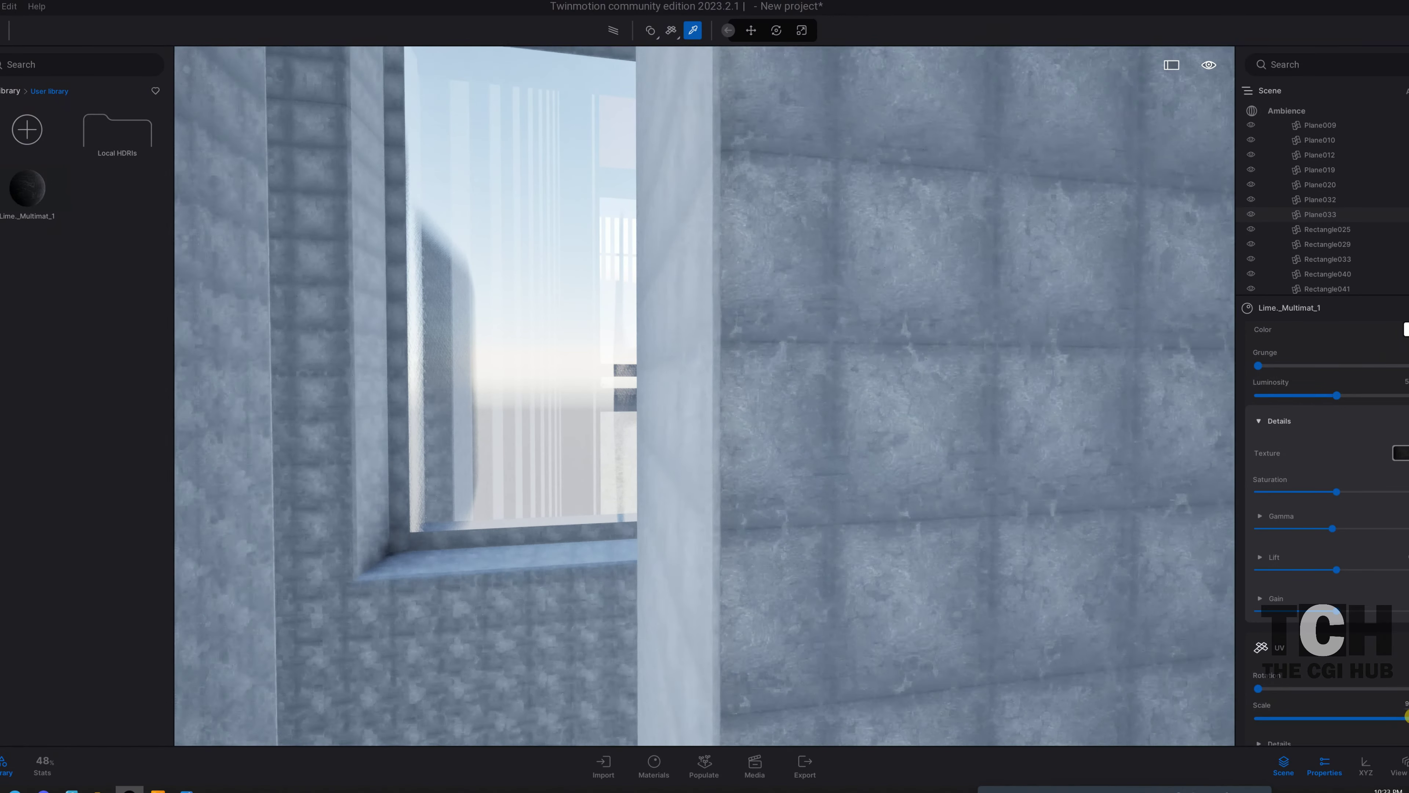
{"action": "scroll", "coordinate": [830, 411], "scroll_direction": "down", "scroll_amount": 5}
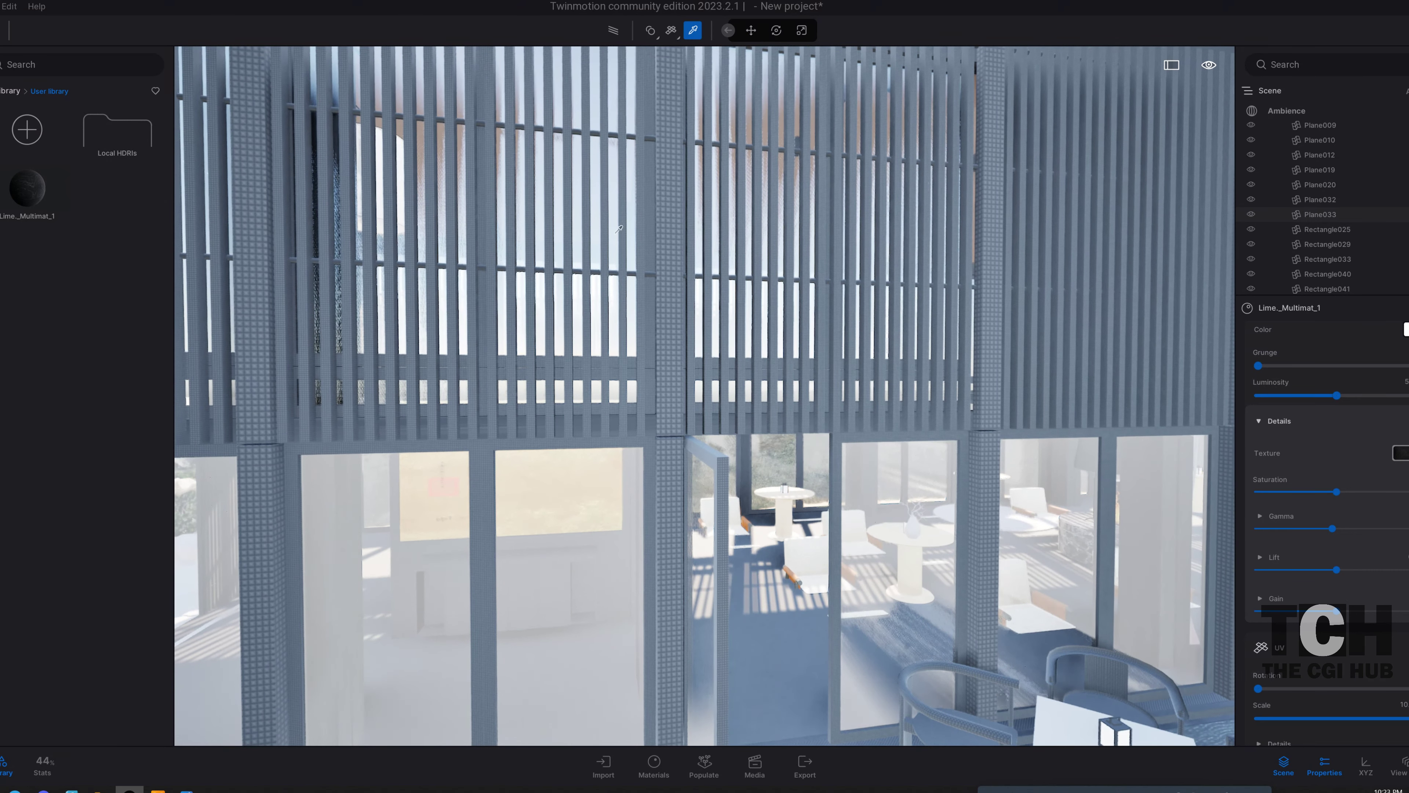
- Open Materials > Wood in the library and scroll through its presets
{"action": "left_click", "coordinate": [15, 92]}
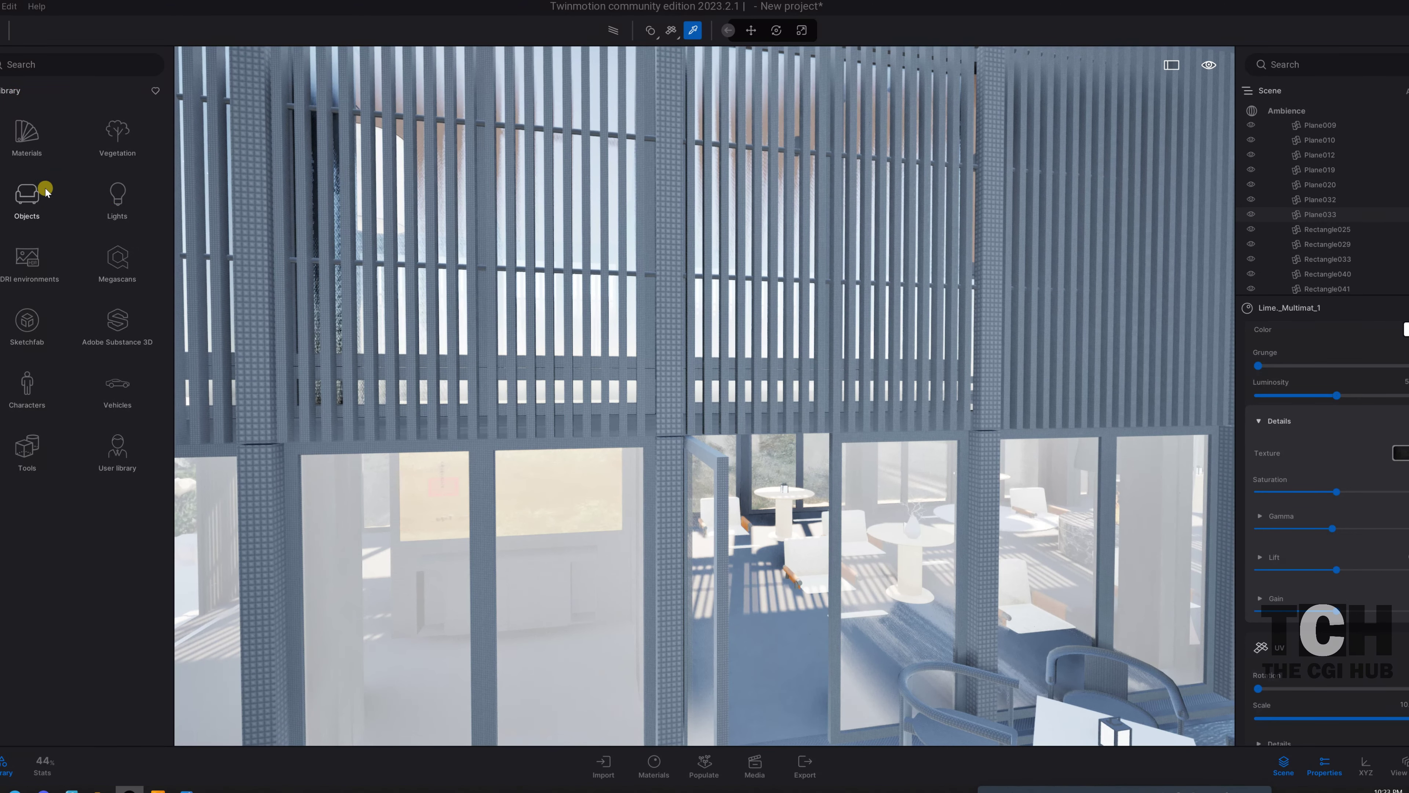
{"action": "left_click", "coordinate": [49, 142]}
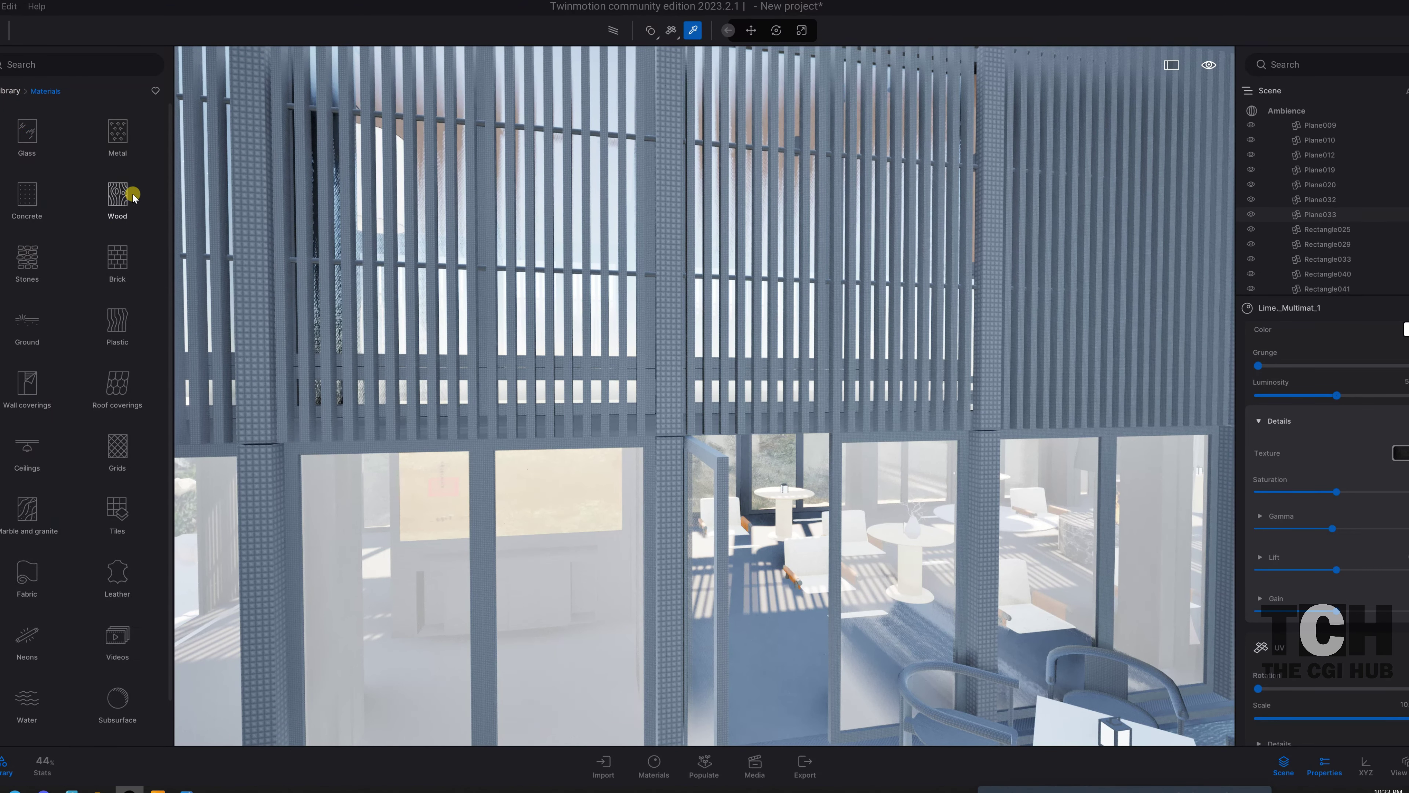
{"action": "left_click", "coordinate": [123, 195]}
{"action": "mouse_move", "coordinate": [116, 454]}
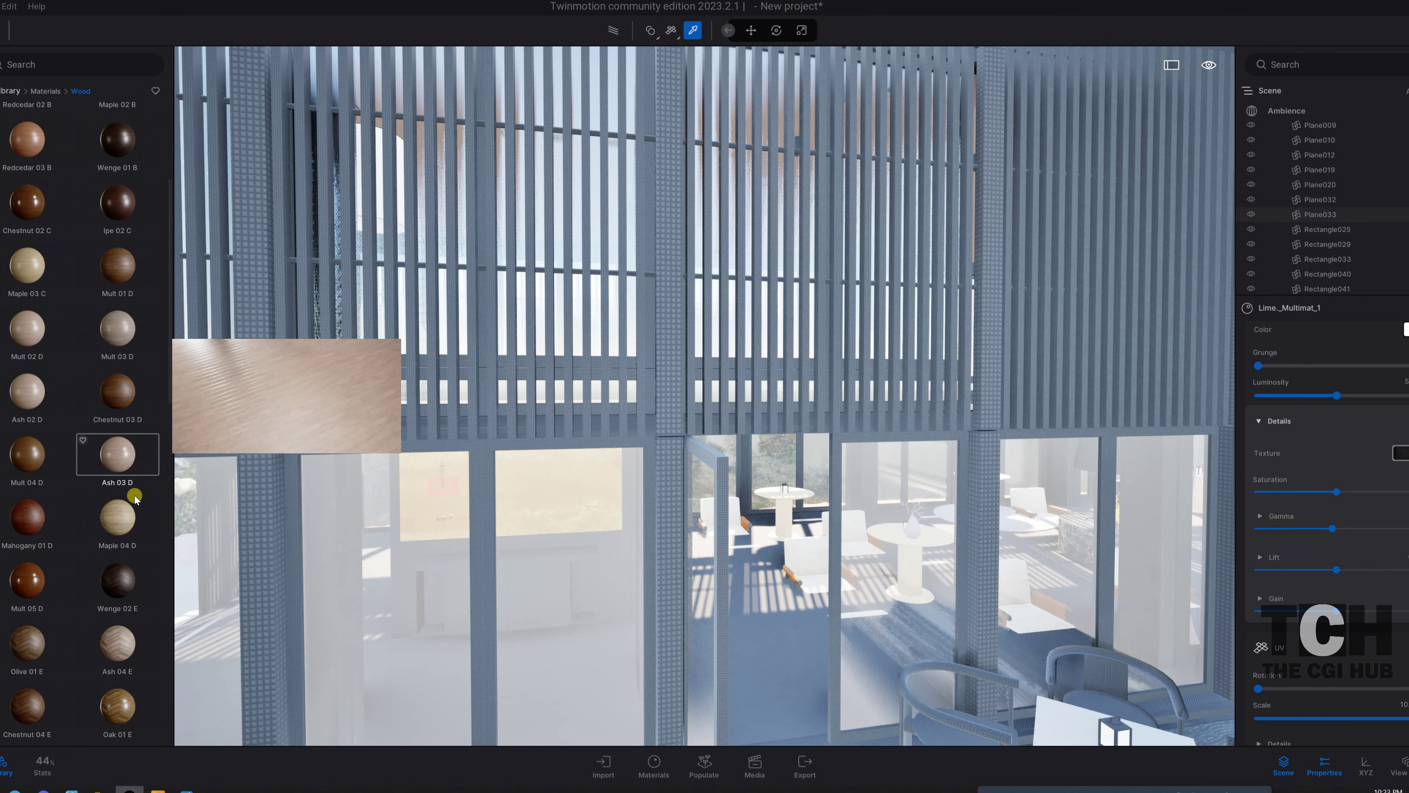
{"action": "scroll", "coordinate": [123, 574], "scroll_direction": "down", "scroll_amount": 5}
{"action": "scroll", "coordinate": [130, 585], "scroll_direction": "down", "scroll_amount": 5}
{"action": "scroll", "coordinate": [126, 582], "scroll_direction": "down", "scroll_amount": 3}
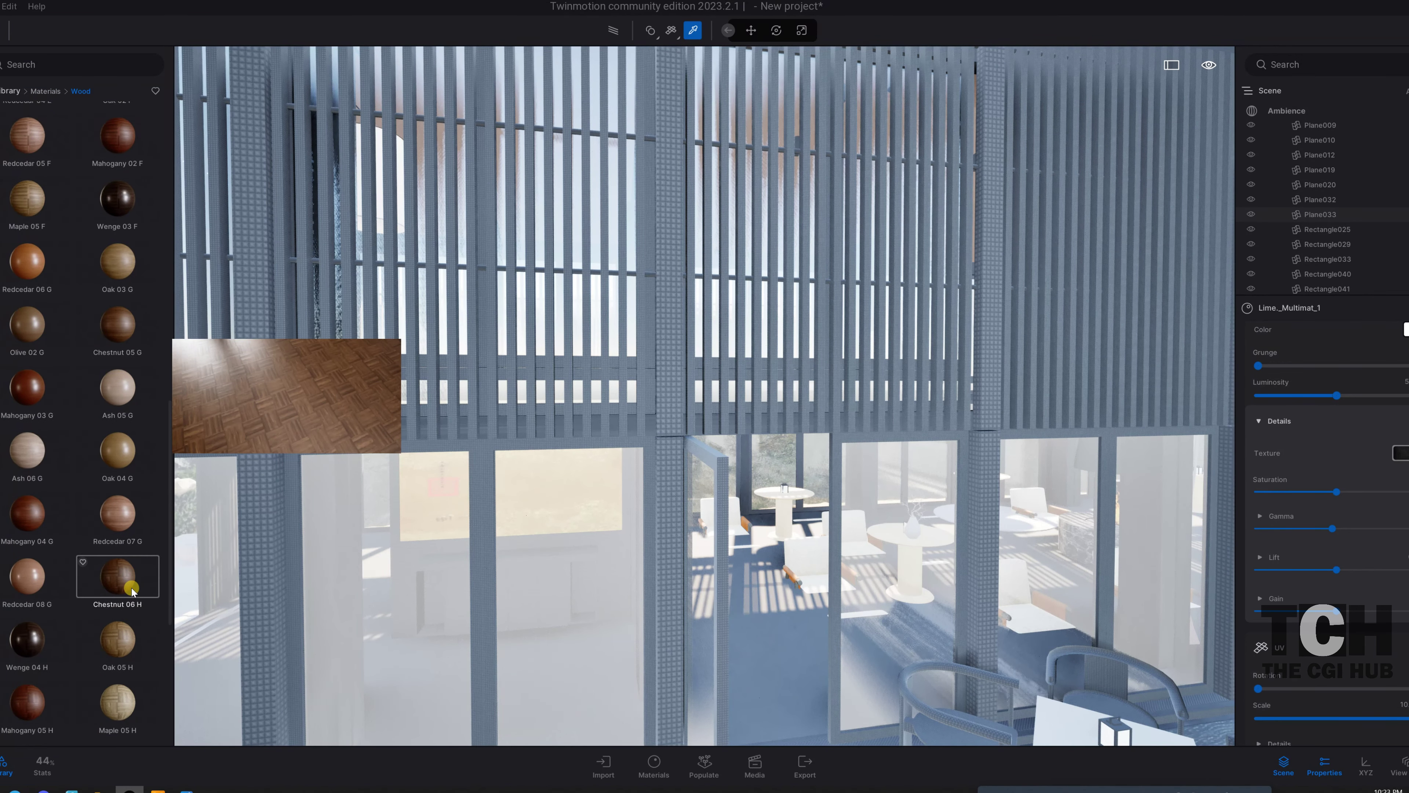
{"action": "scroll", "coordinate": [111, 588], "scroll_direction": "down", "scroll_amount": 2}
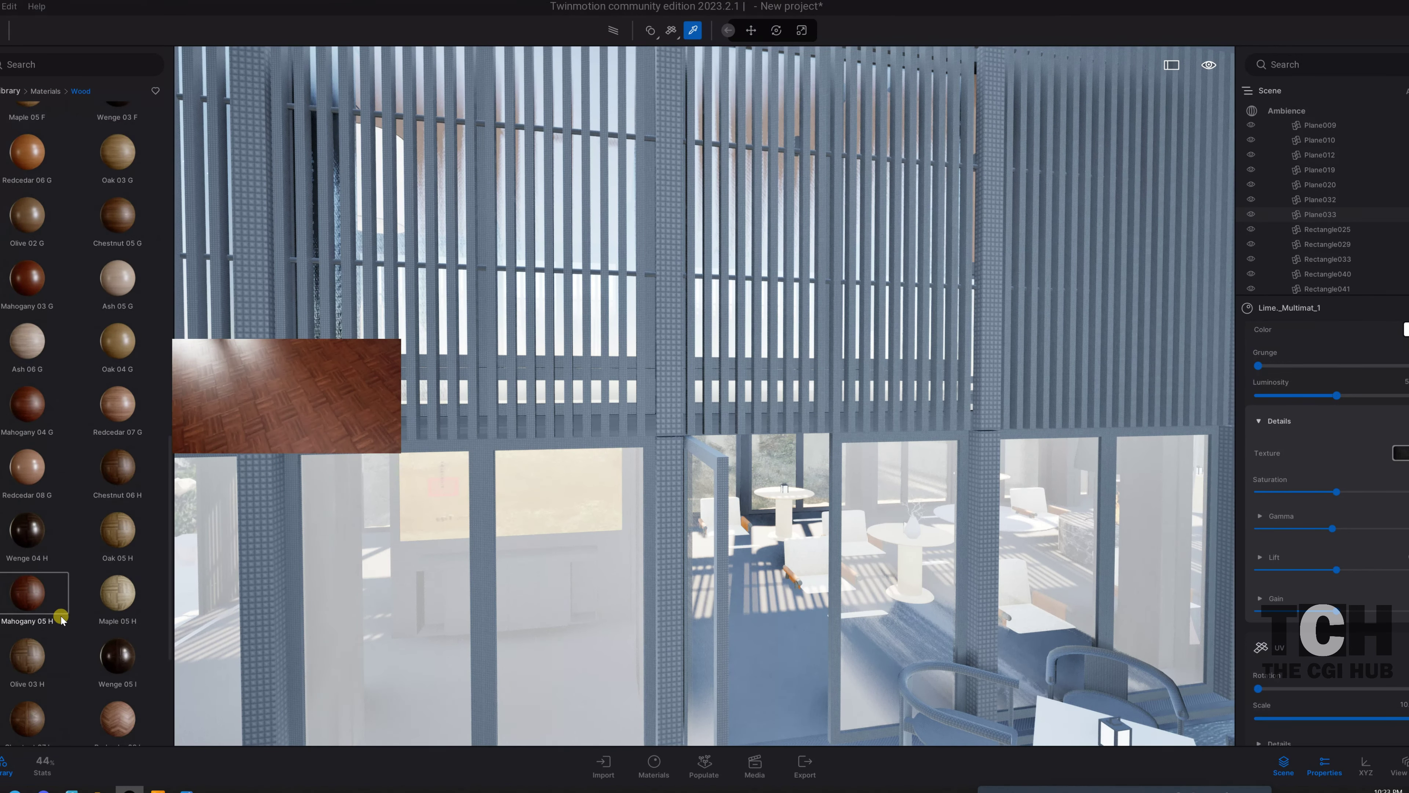
{"action": "scroll", "coordinate": [61, 622], "scroll_direction": "down", "scroll_amount": 2}
{"action": "scroll", "coordinate": [84, 655], "scroll_direction": "down", "scroll_amount": 2}
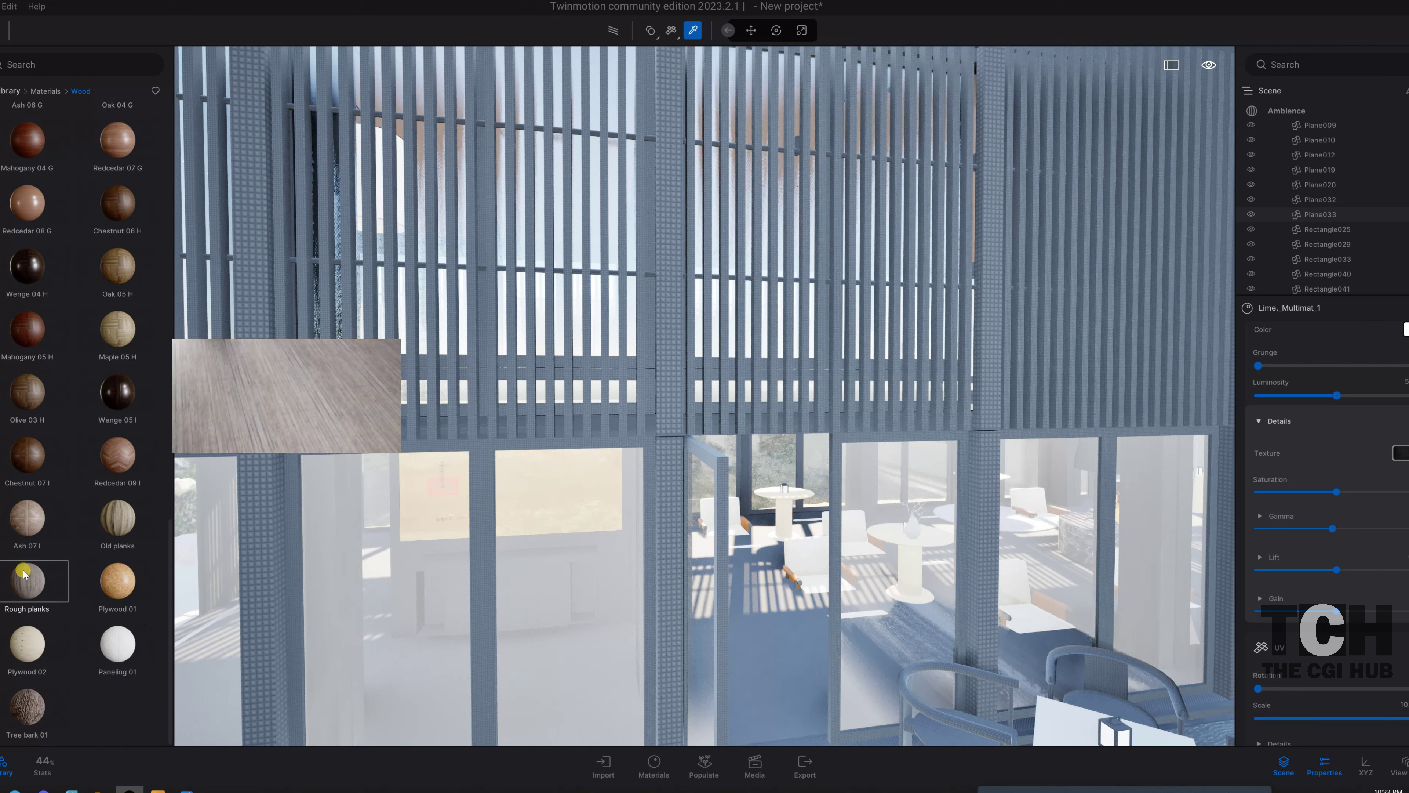
{"action": "scroll", "coordinate": [28, 533], "scroll_direction": "up", "scroll_amount": 3}
{"action": "scroll", "coordinate": [33, 503], "scroll_direction": "up", "scroll_amount": 3}
{"action": "scroll", "coordinate": [56, 480], "scroll_direction": "up", "scroll_amount": 4}
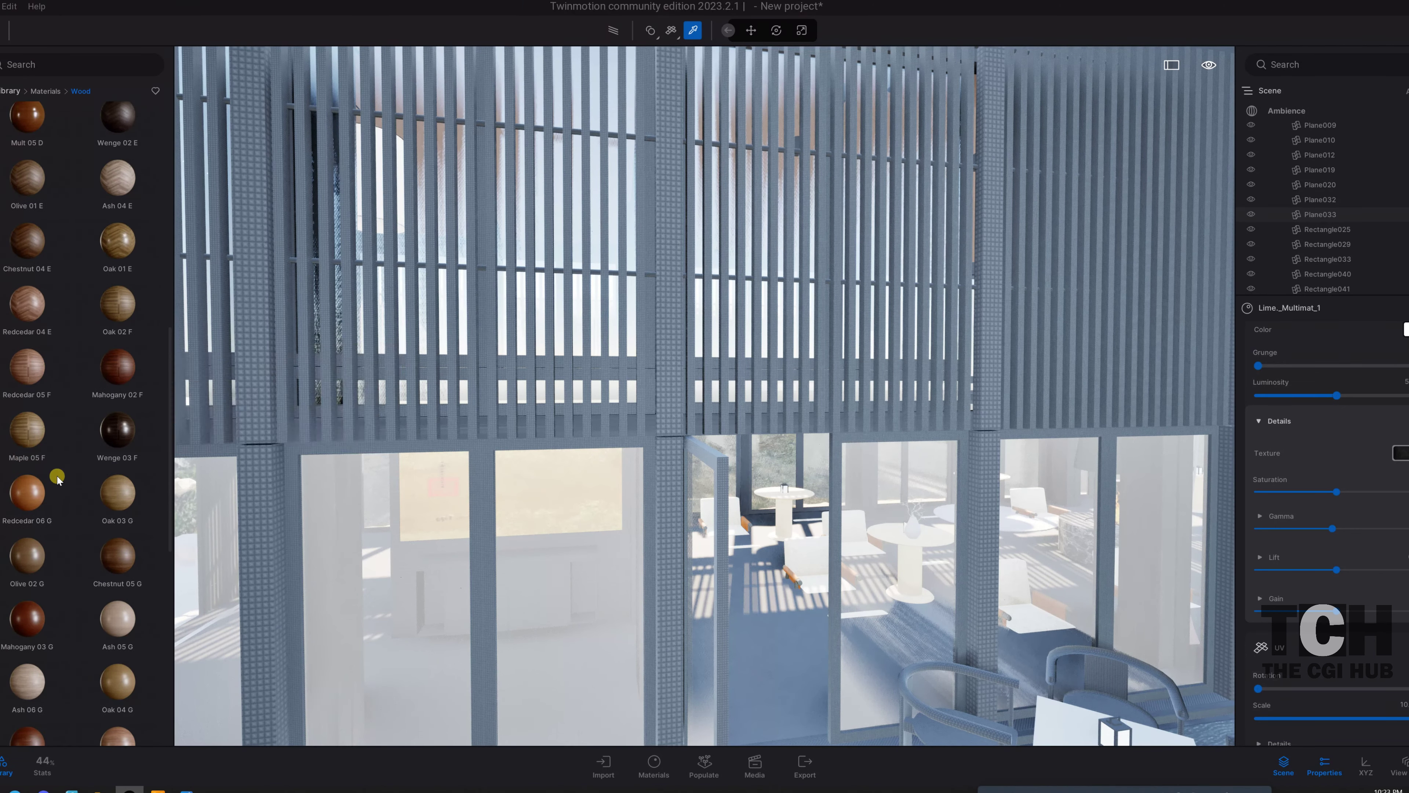
{"action": "scroll", "coordinate": [54, 292], "scroll_direction": "up", "scroll_amount": 4}
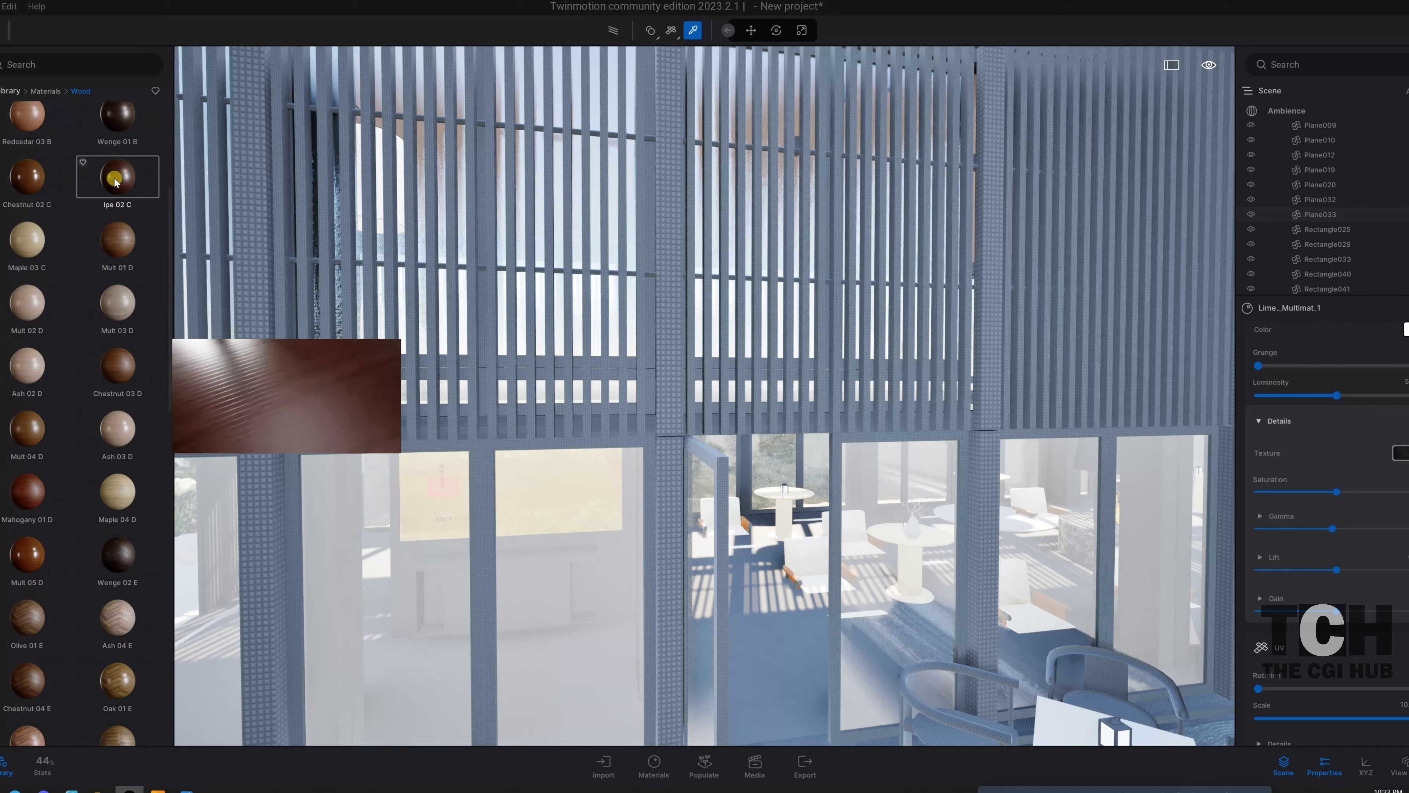
{"action": "scroll", "coordinate": [71, 195], "scroll_direction": "up", "scroll_amount": 4}
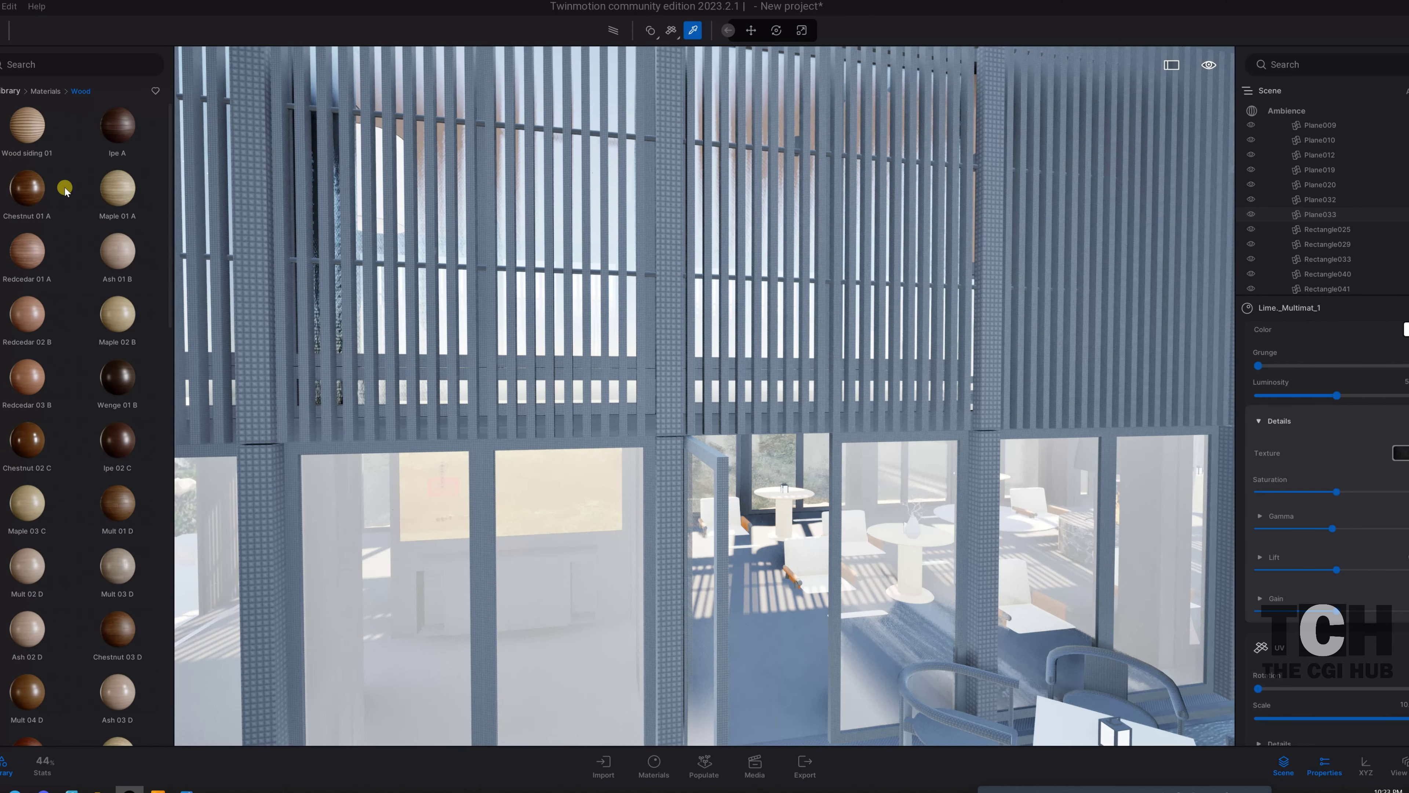
- Briefly browse the Wall coverings materials category
{"action": "left_click", "coordinate": [43, 91]}
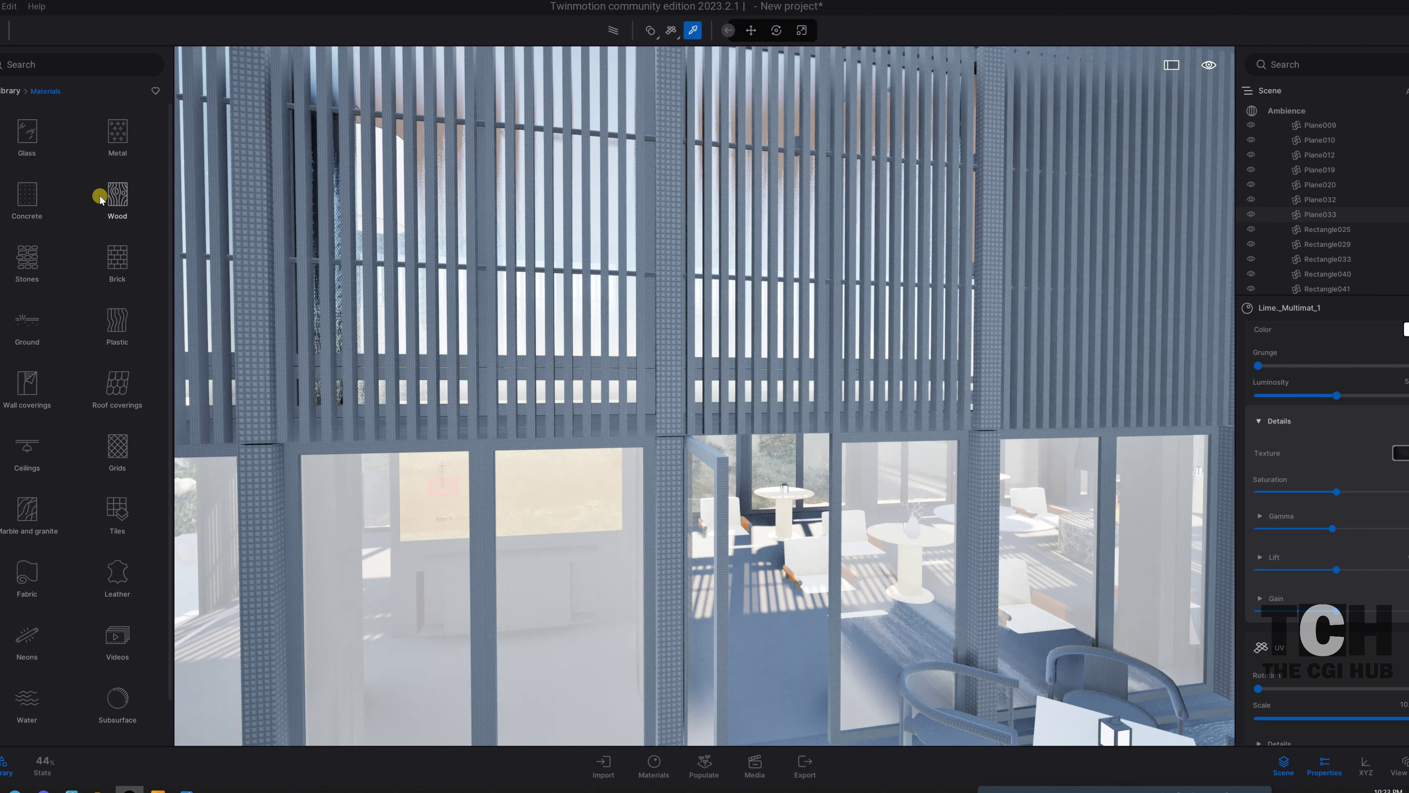
{"action": "scroll", "coordinate": [67, 588], "scroll_direction": "down", "scroll_amount": 1}
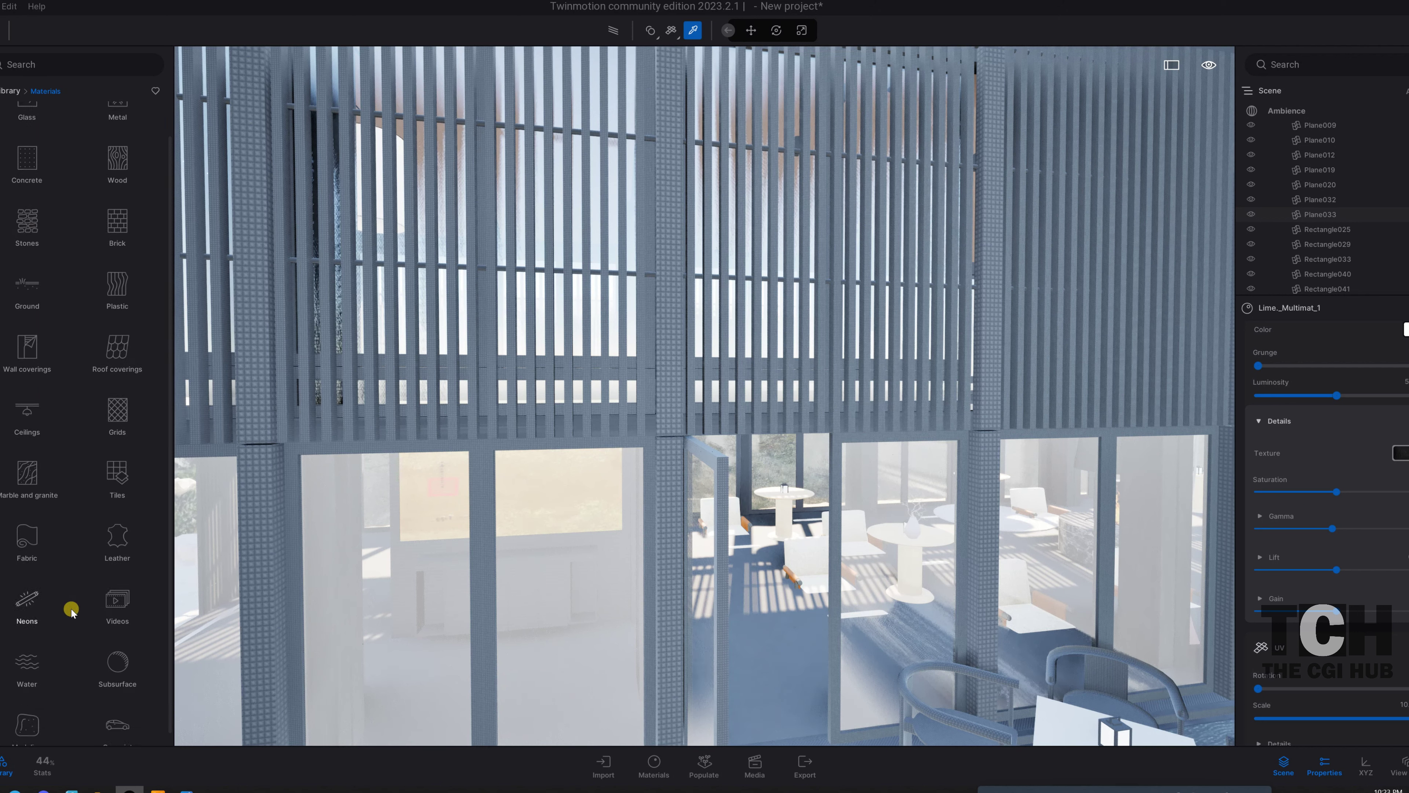
{"action": "scroll", "coordinate": [39, 616], "scroll_direction": "up", "scroll_amount": 1}
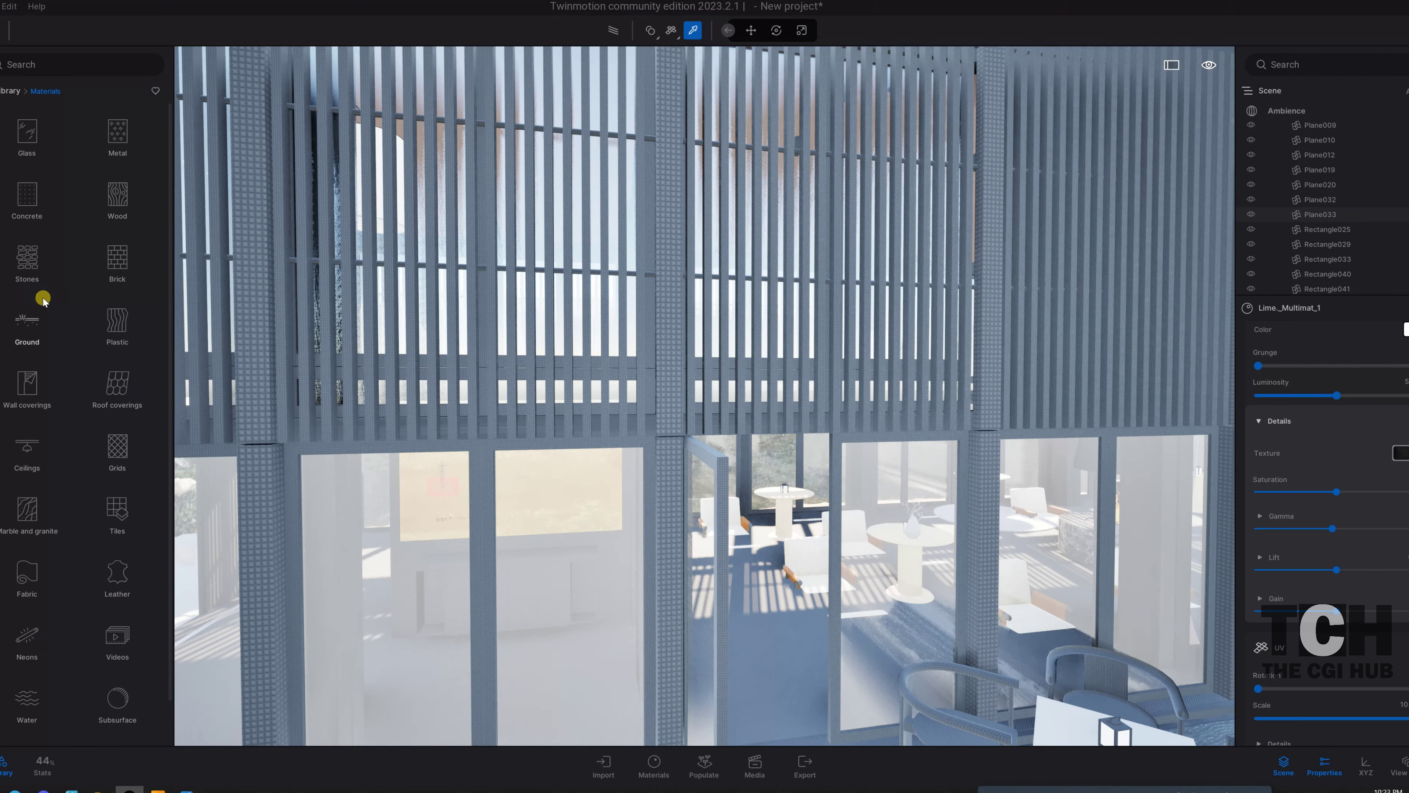
{"action": "left_click", "coordinate": [22, 391]}
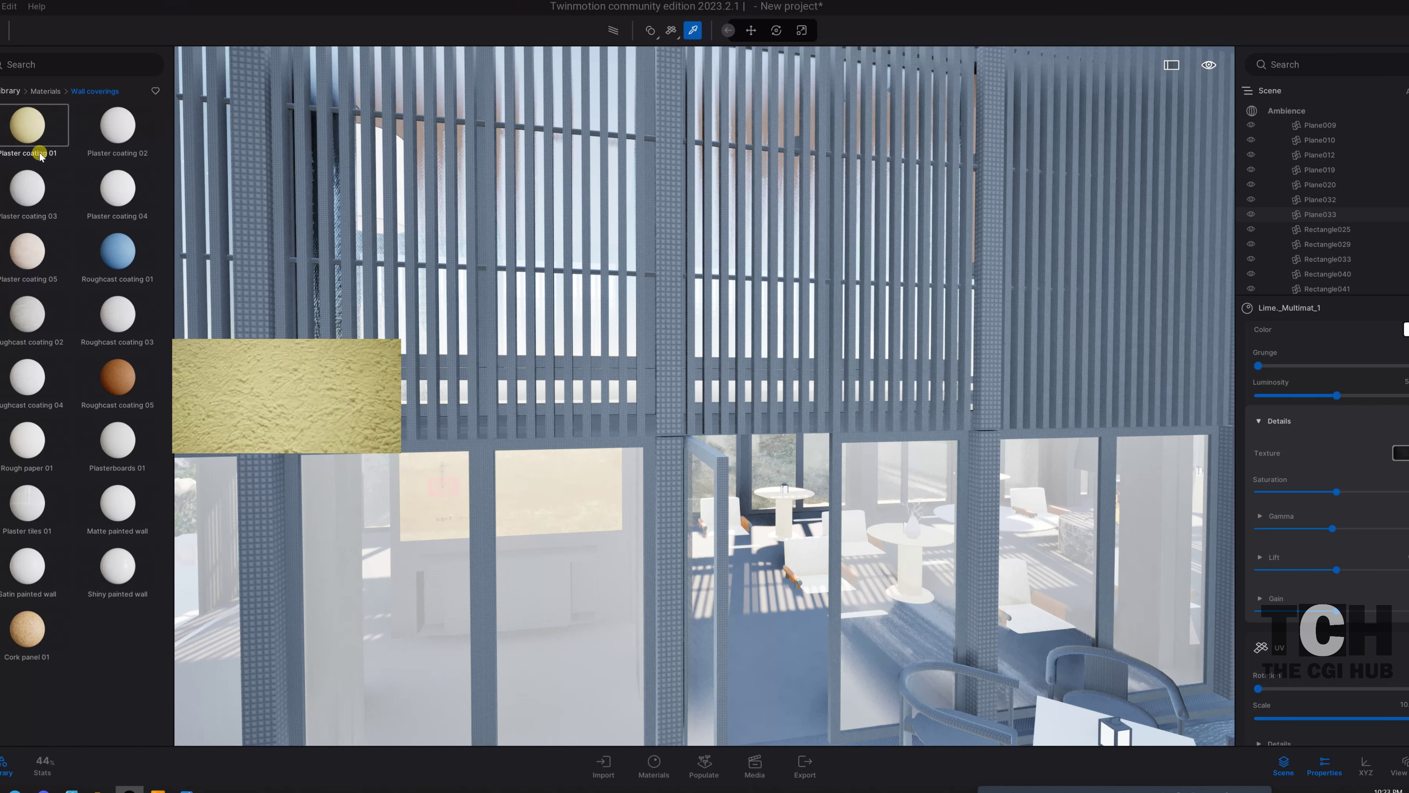
{"action": "left_click", "coordinate": [43, 91]}
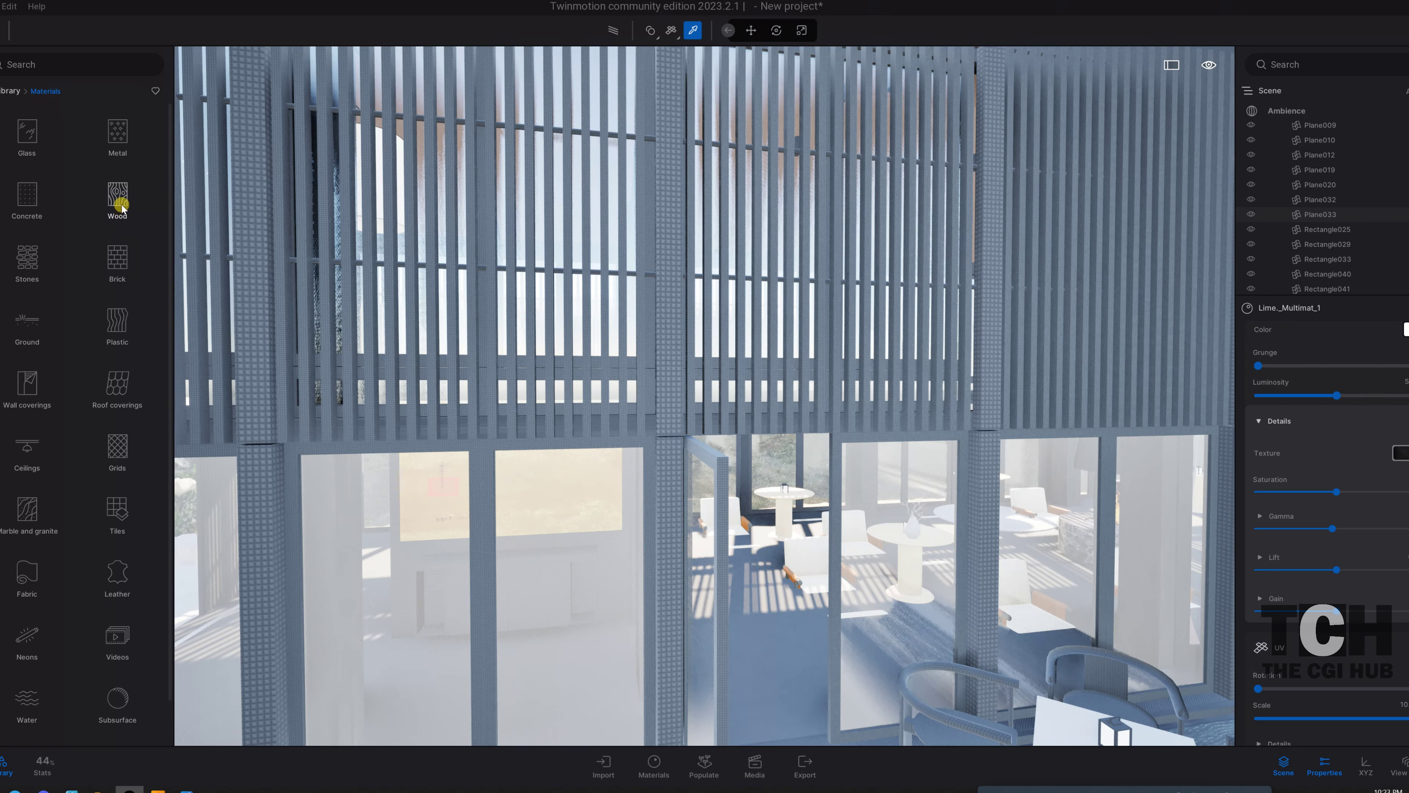
- Reopen the Wood materials and scroll down to Ash 05 G
{"action": "left_click", "coordinate": [119, 192]}
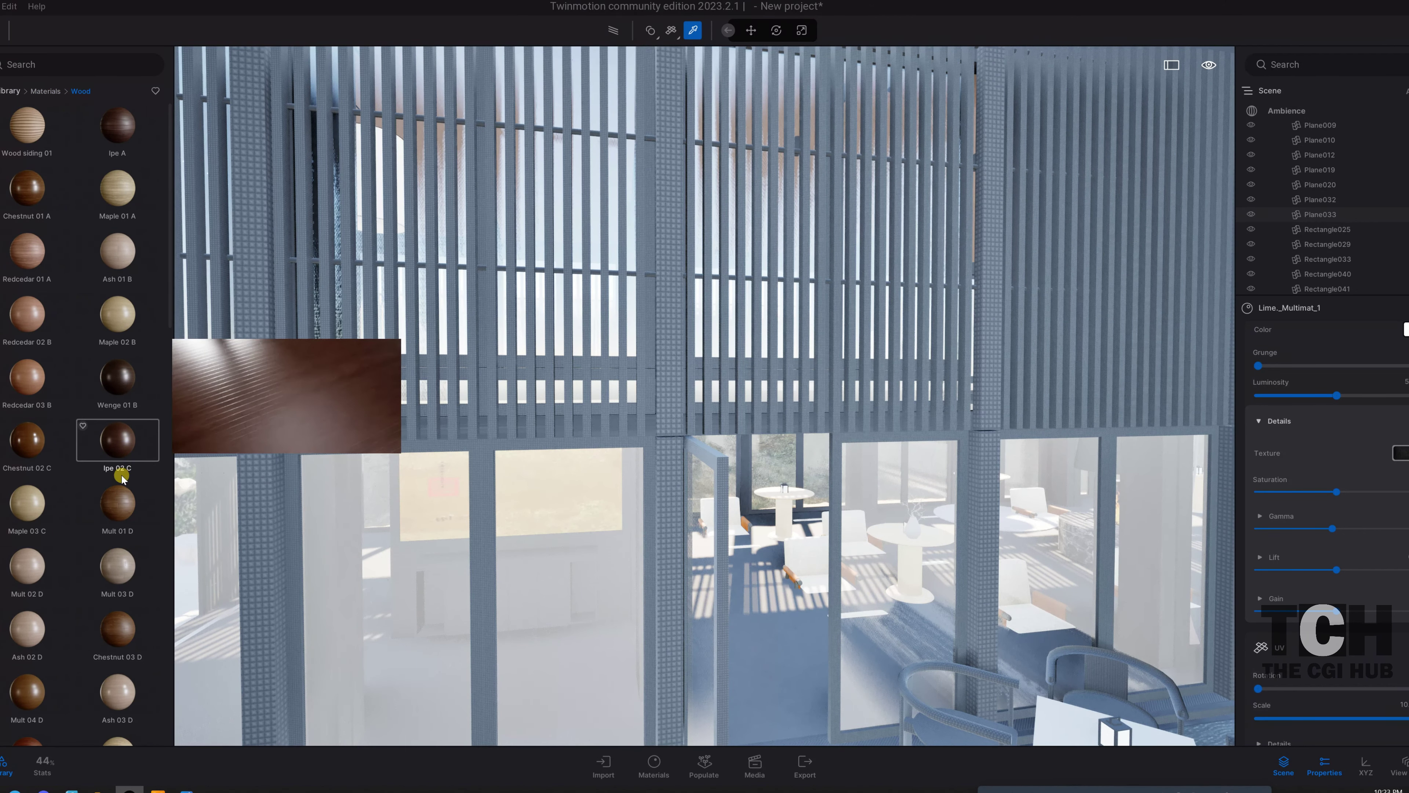
{"action": "scroll", "coordinate": [72, 521], "scroll_direction": "down", "scroll_amount": 2}
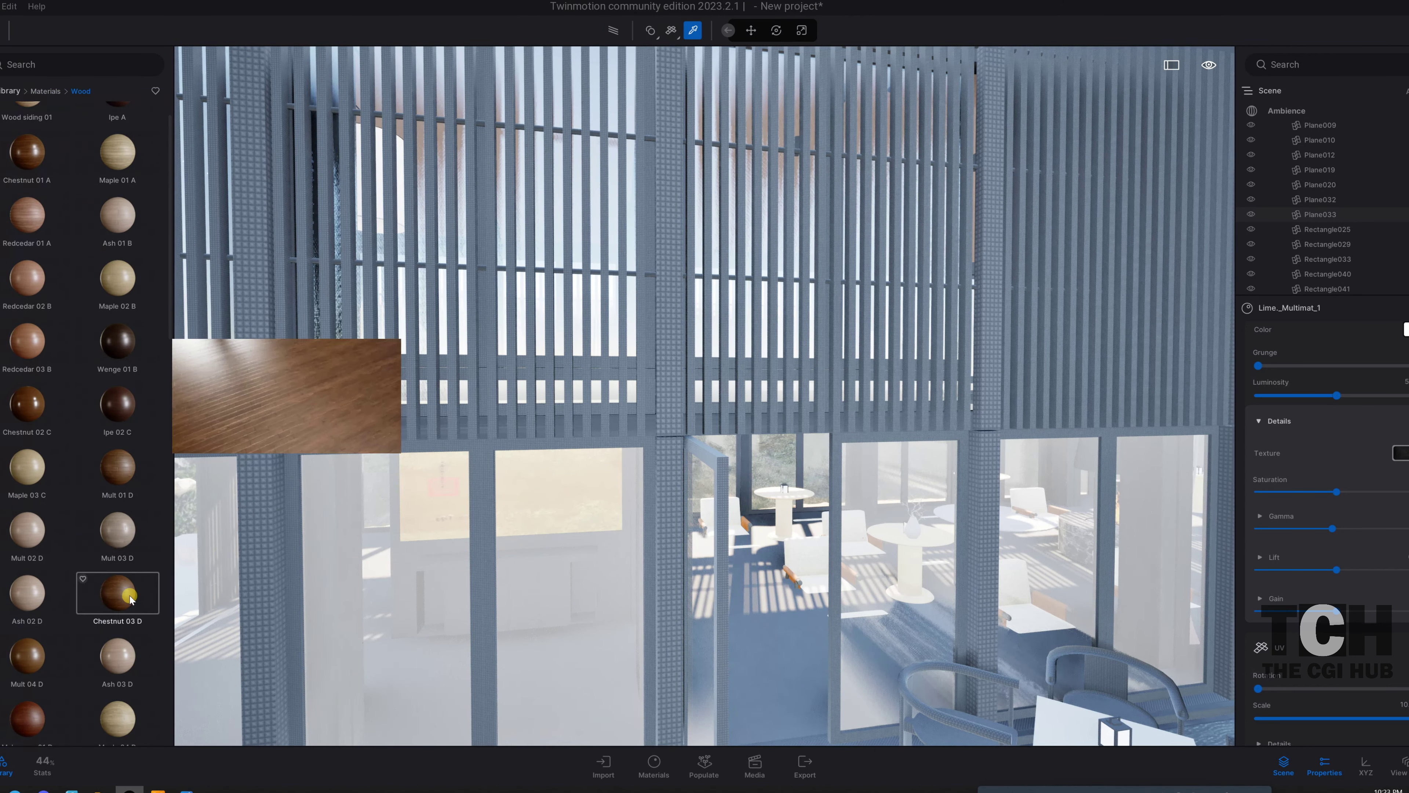
{"action": "scroll", "coordinate": [122, 596], "scroll_direction": "down", "scroll_amount": 1}
{"action": "scroll", "coordinate": [33, 611], "scroll_direction": "down", "scroll_amount": 3}
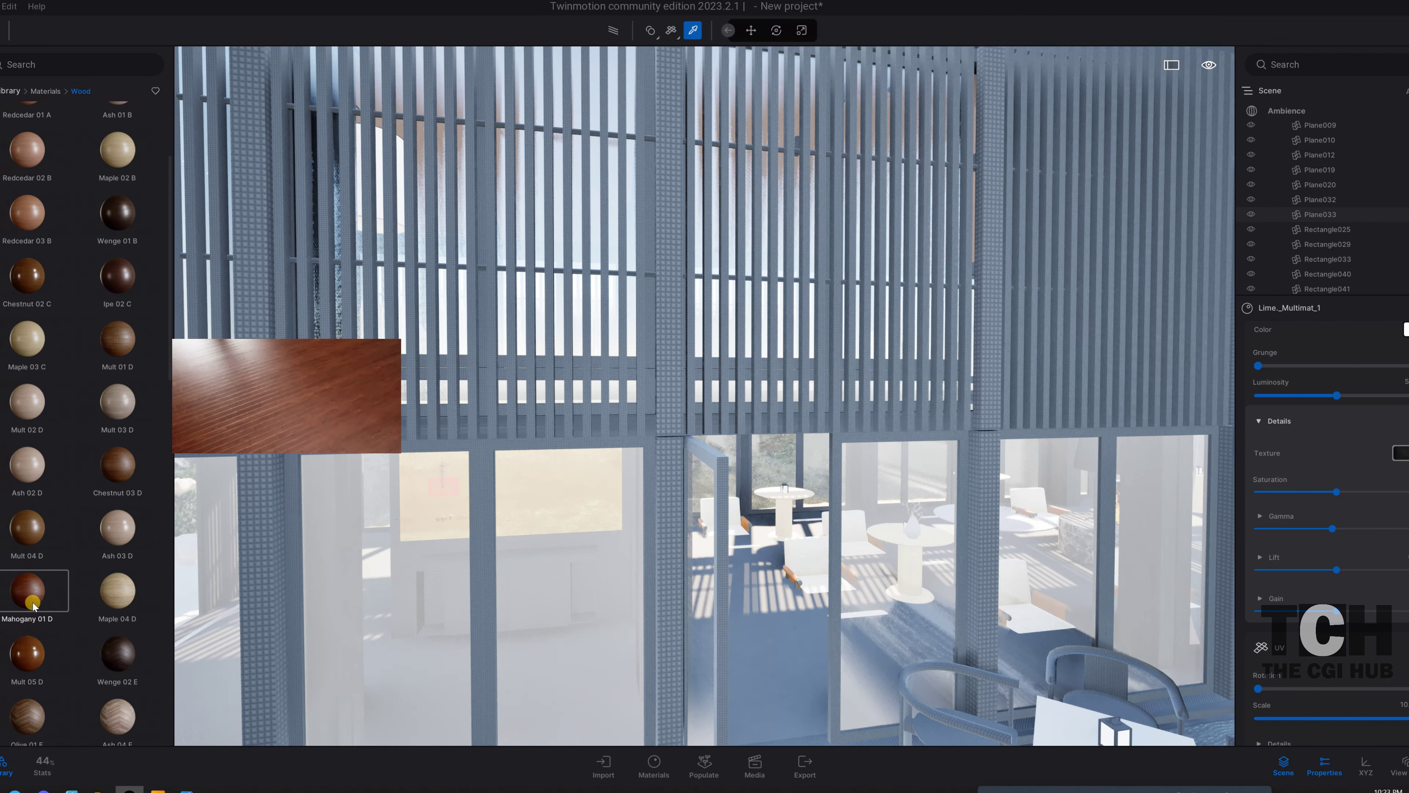
{"action": "scroll", "coordinate": [116, 602], "scroll_direction": "down", "scroll_amount": 3}
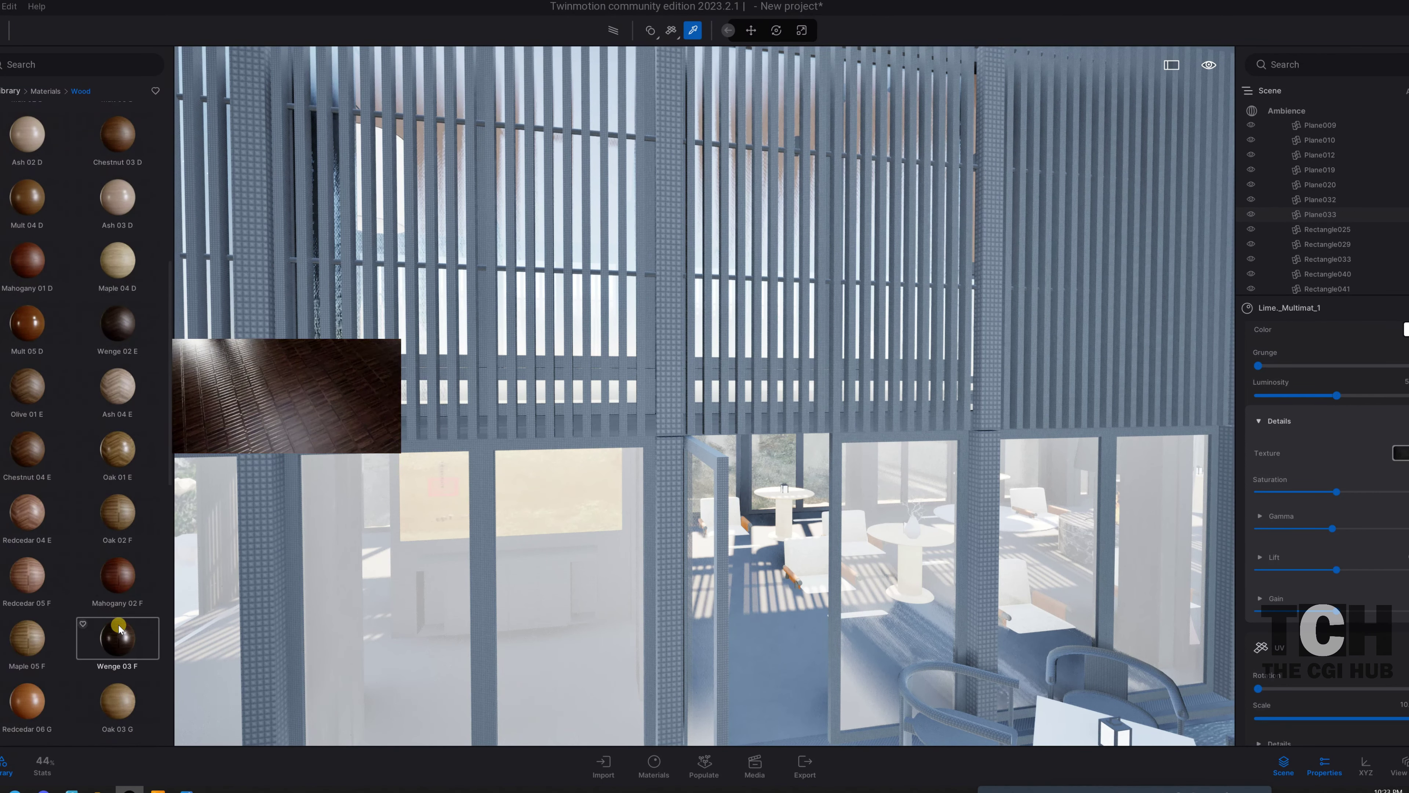
{"action": "scroll", "coordinate": [119, 627], "scroll_direction": "down", "scroll_amount": 1}
{"action": "scroll", "coordinate": [119, 627], "scroll_direction": "down", "scroll_amount": 2}
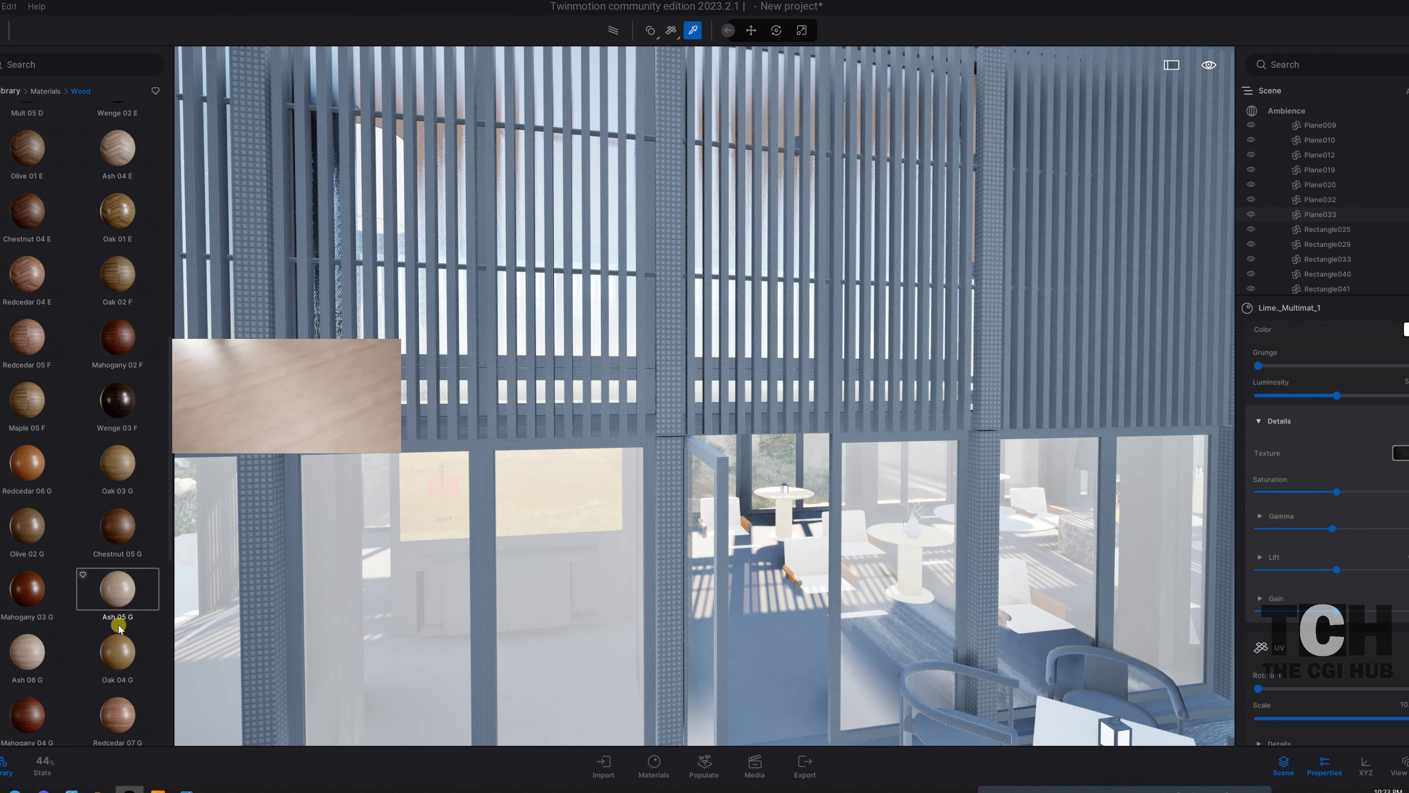
- Apply Ash 05 G to the slatted facade, lowering gamma and luminosity and maxing roughness
{"action": "left_click_drag", "start_coordinate": [114, 587], "coordinate": [660, 438]}
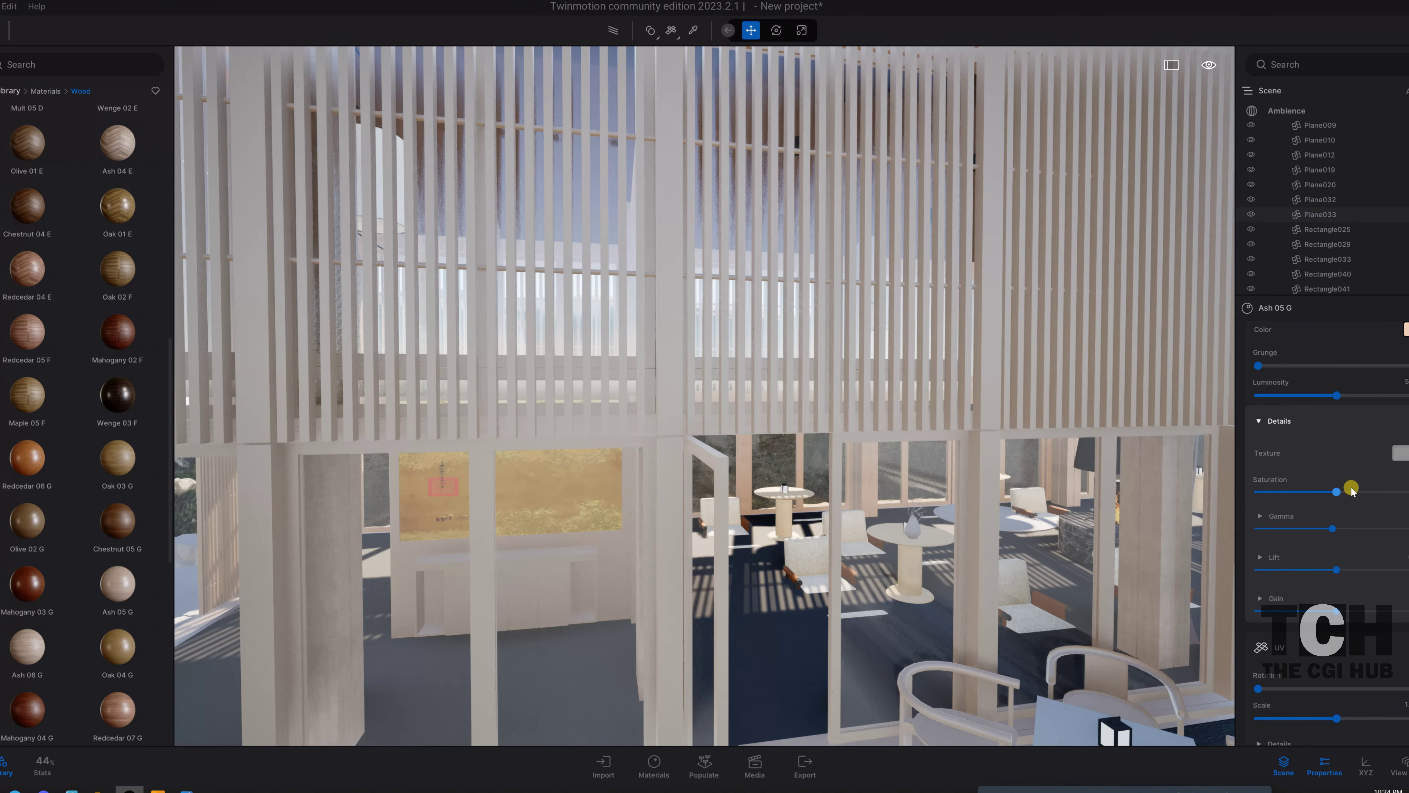
{"action": "left_click_drag", "start_coordinate": [1323, 532], "coordinate": [1274, 527]}
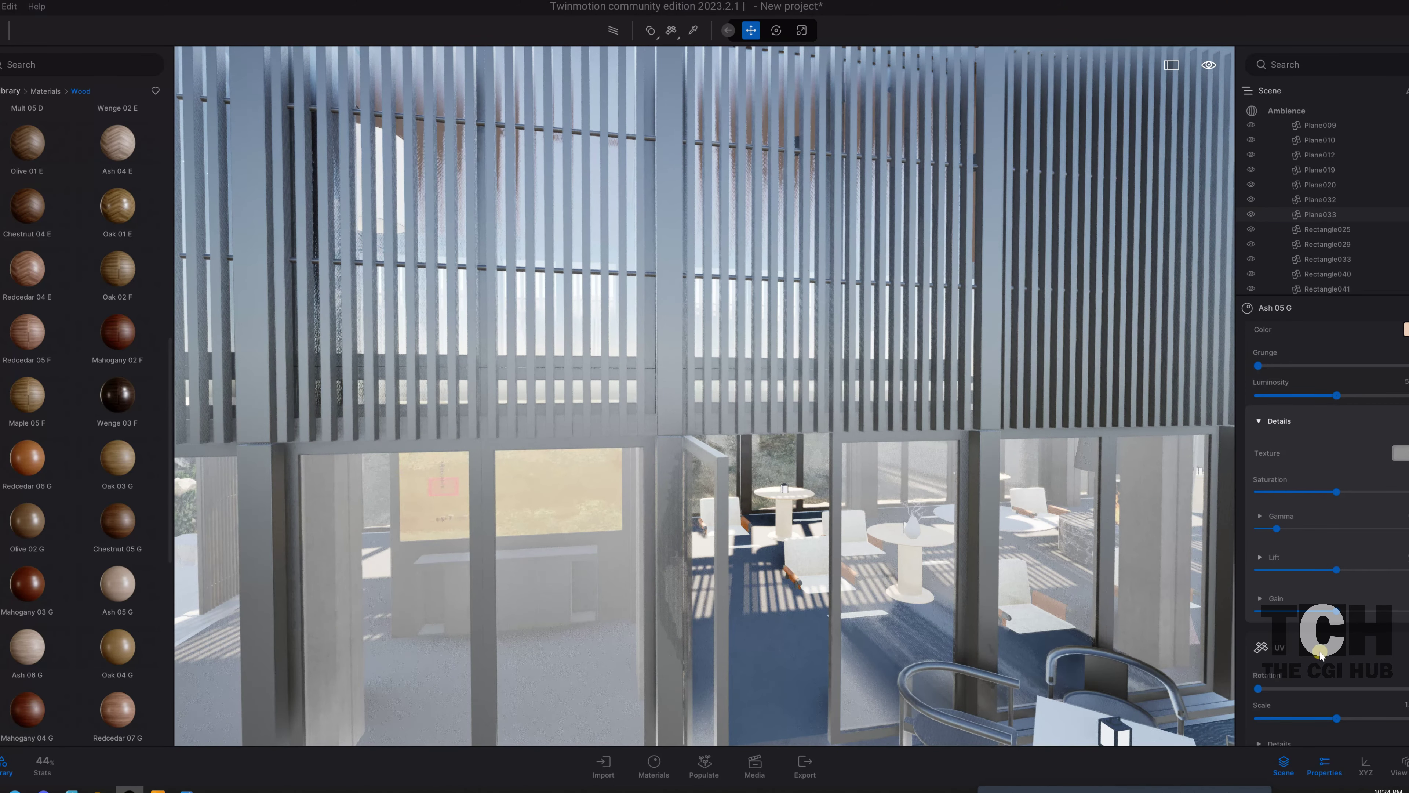
{"action": "scroll", "coordinate": [1321, 655], "scroll_direction": "down", "scroll_amount": 2}
{"action": "scroll", "coordinate": [1315, 657], "scroll_direction": "down", "scroll_amount": 3}
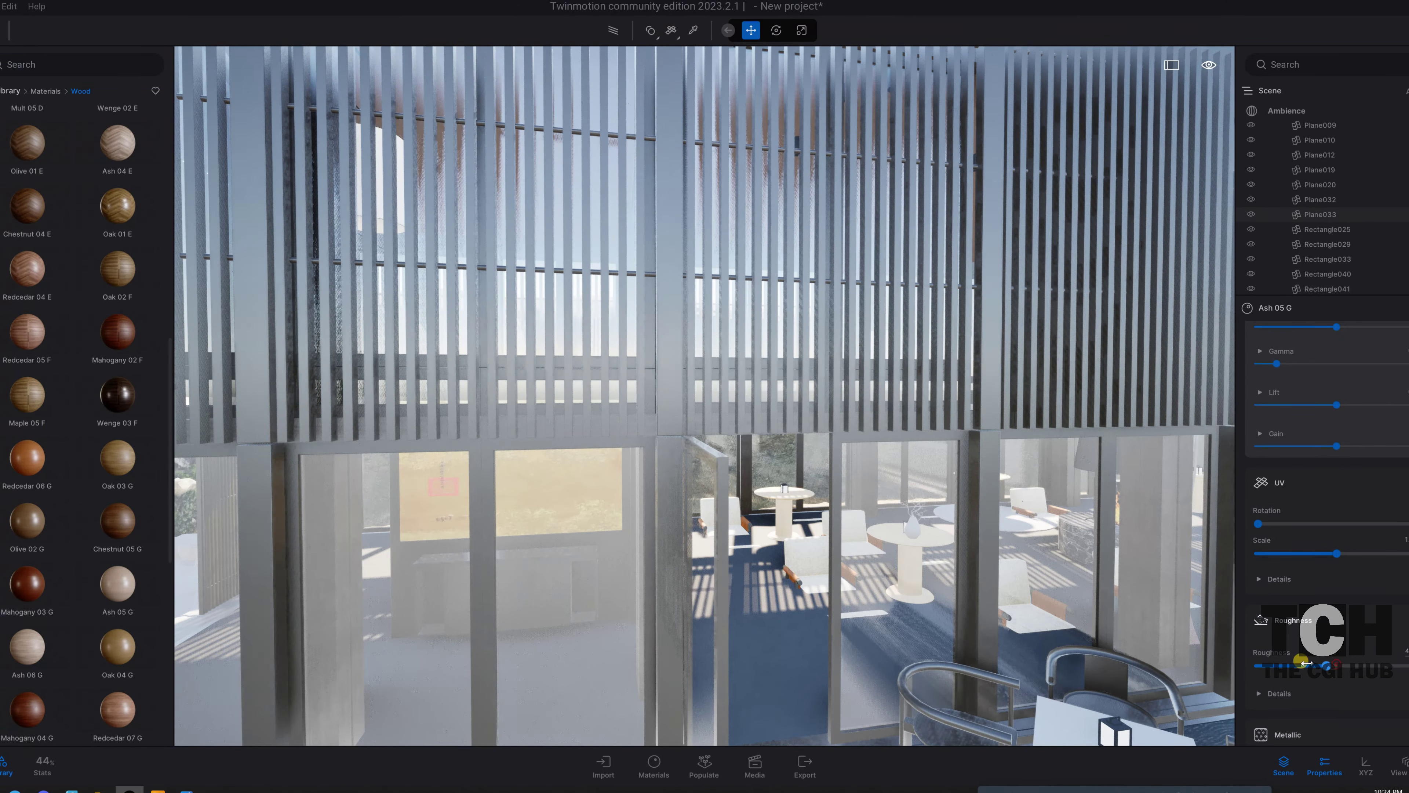
{"action": "left_click_drag", "start_coordinate": [1306, 662], "coordinate": [1395, 669]}
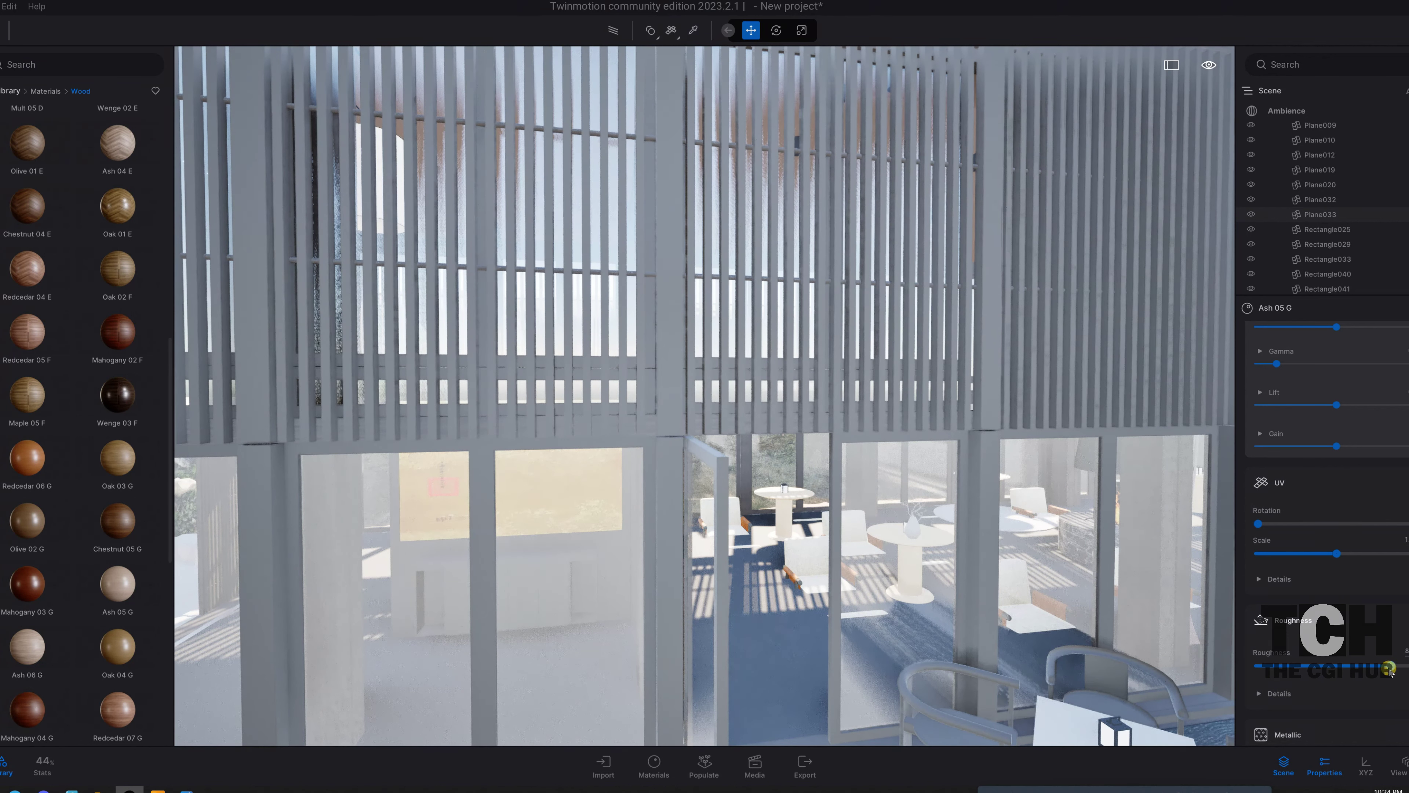
{"action": "scroll", "coordinate": [1376, 661], "scroll_direction": "up", "scroll_amount": 1}
{"action": "scroll", "coordinate": [1314, 589], "scroll_direction": "up", "scroll_amount": 3}
{"action": "scroll", "coordinate": [1343, 552], "scroll_direction": "up", "scroll_amount": 2}
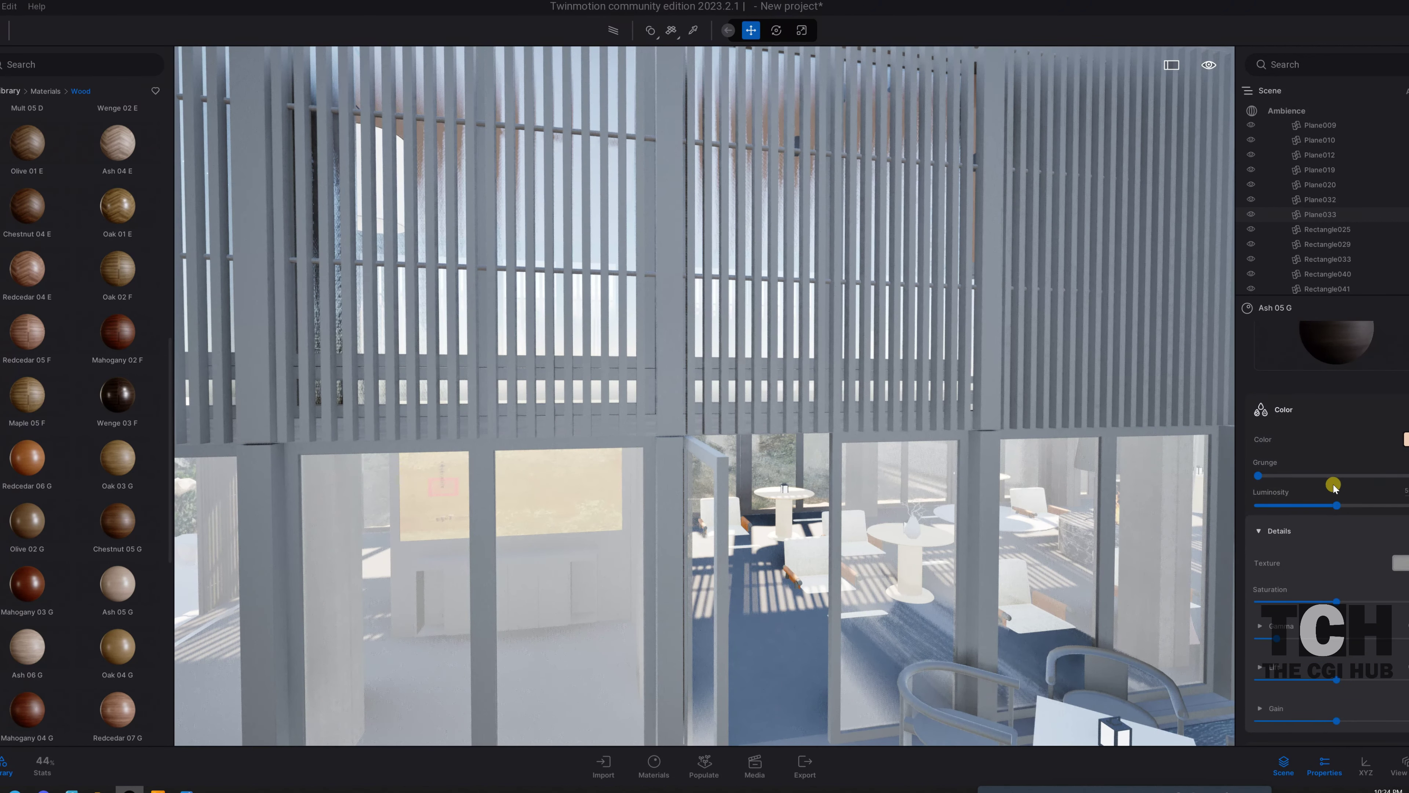
{"action": "left_click_drag", "start_coordinate": [1331, 506], "coordinate": [1276, 504]}
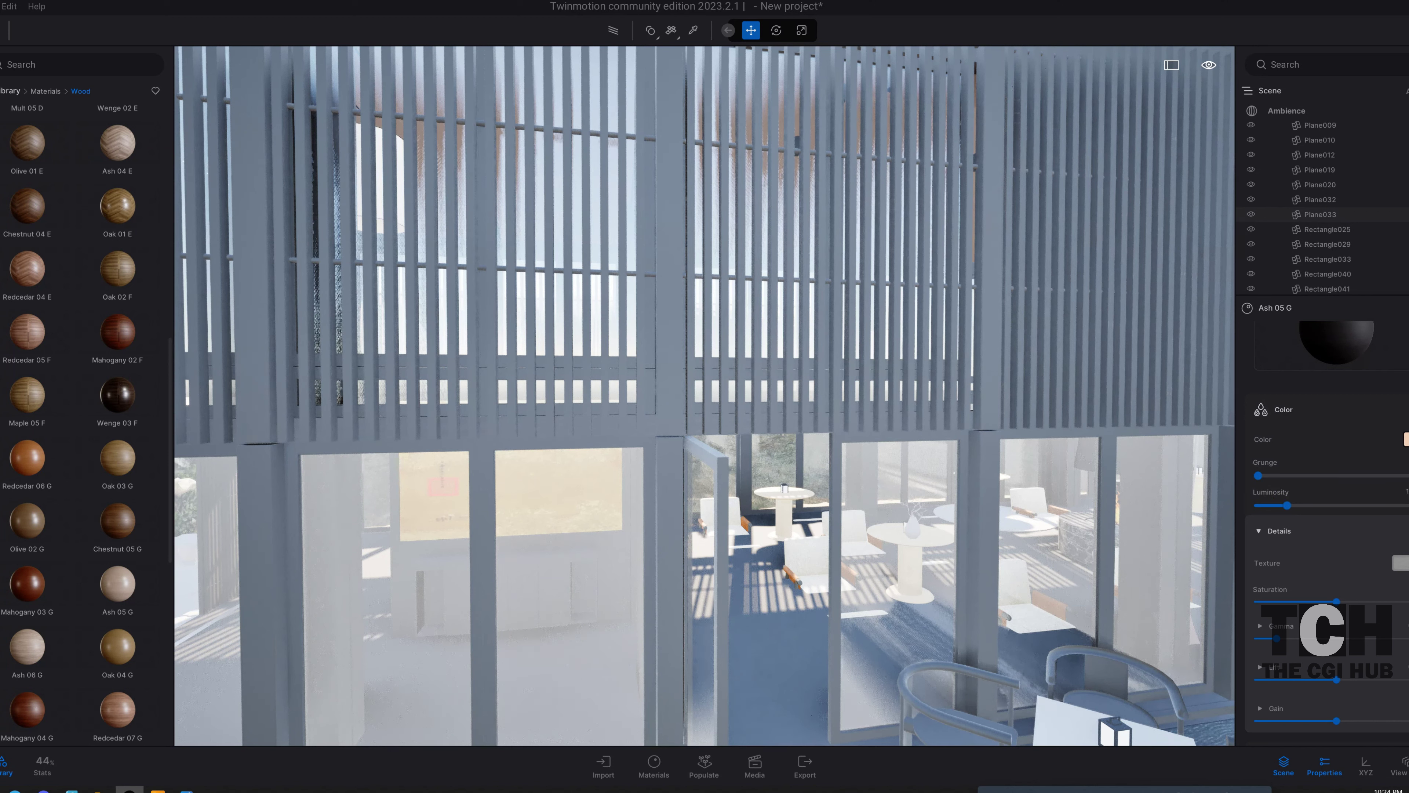
- Set its colour to near black, cut grunge almost to zero and max luminosity
{"action": "left_click", "coordinate": [1405, 439]}
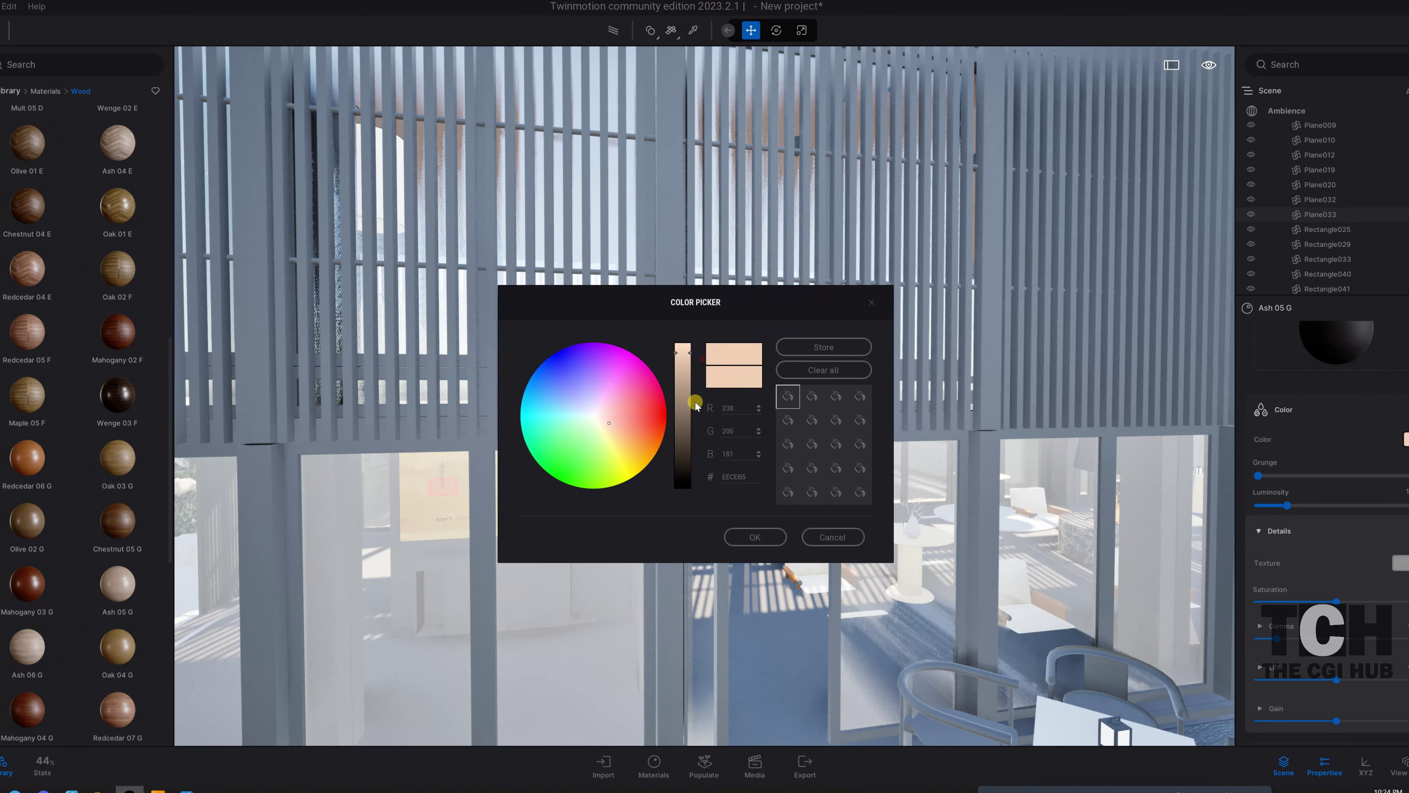
{"action": "left_click_drag", "start_coordinate": [687, 394], "coordinate": [687, 465]}
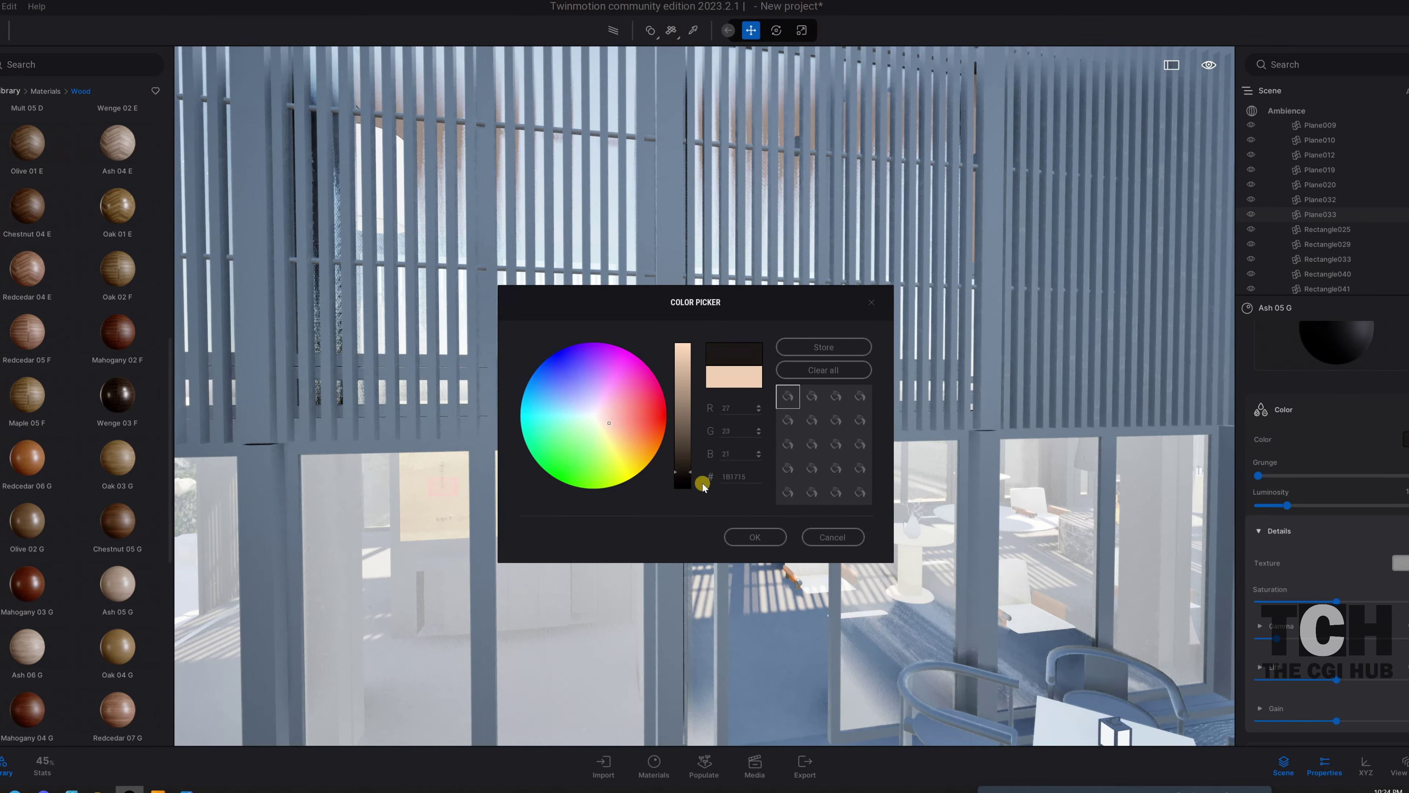
{"action": "left_click", "coordinate": [743, 535]}
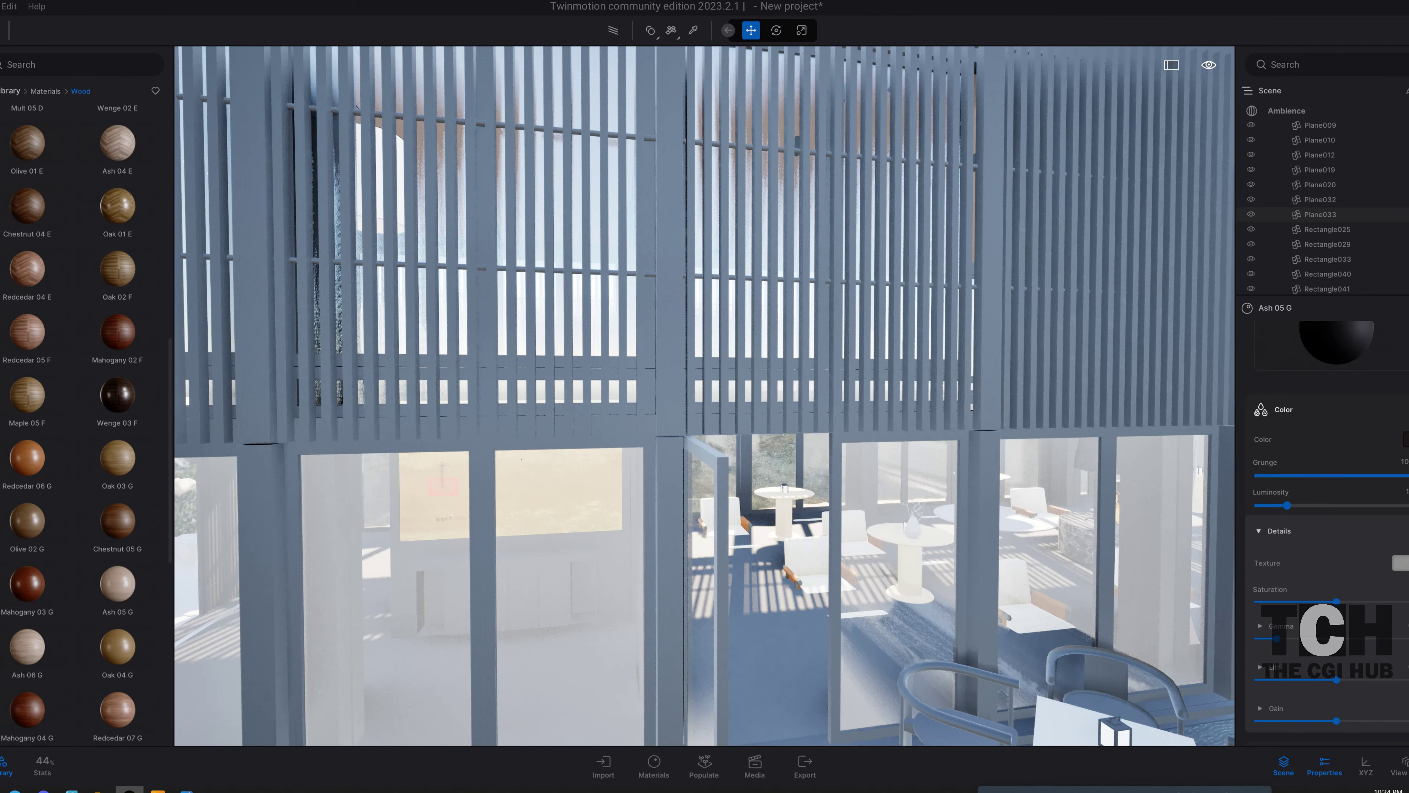
{"action": "left_click_drag", "start_coordinate": [1403, 476], "coordinate": [1264, 486]}
{"action": "left_click_drag", "start_coordinate": [1352, 510], "coordinate": [1396, 506]}
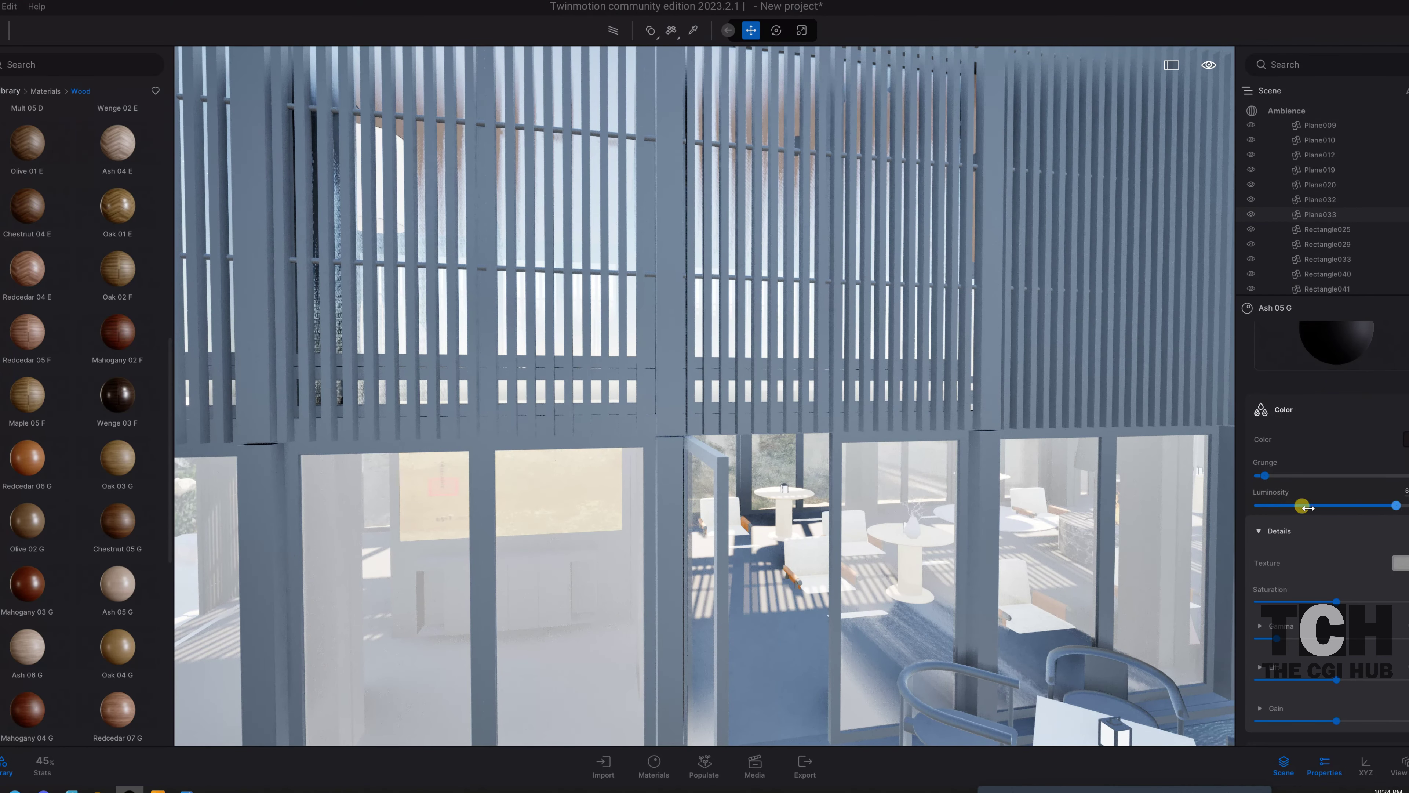
- Raise the Ash 05 G UV texture scale to about 5
{"action": "scroll", "coordinate": [742, 360], "scroll_direction": "down", "scroll_amount": 10}
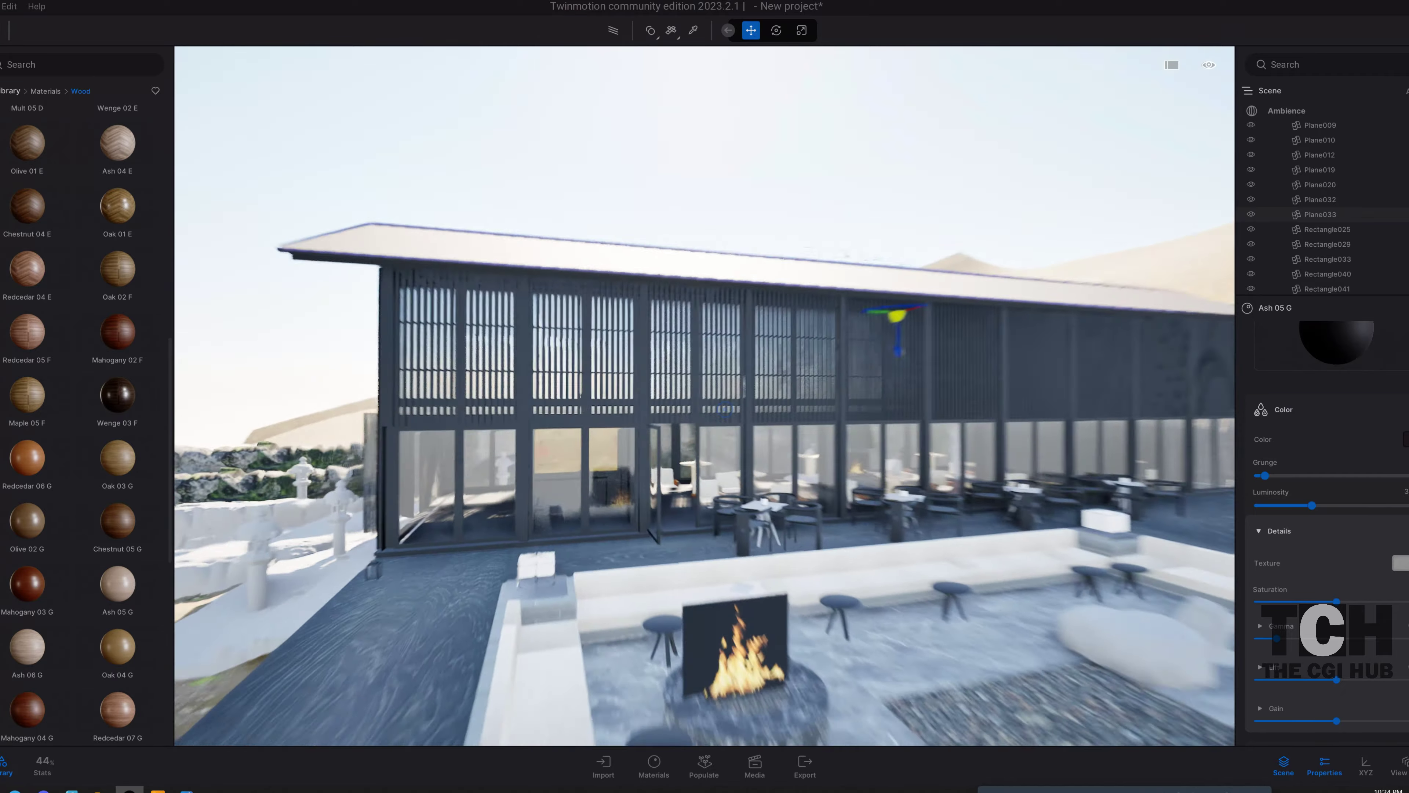
{"action": "scroll", "coordinate": [705, 396], "scroll_direction": "up", "scroll_amount": 10}
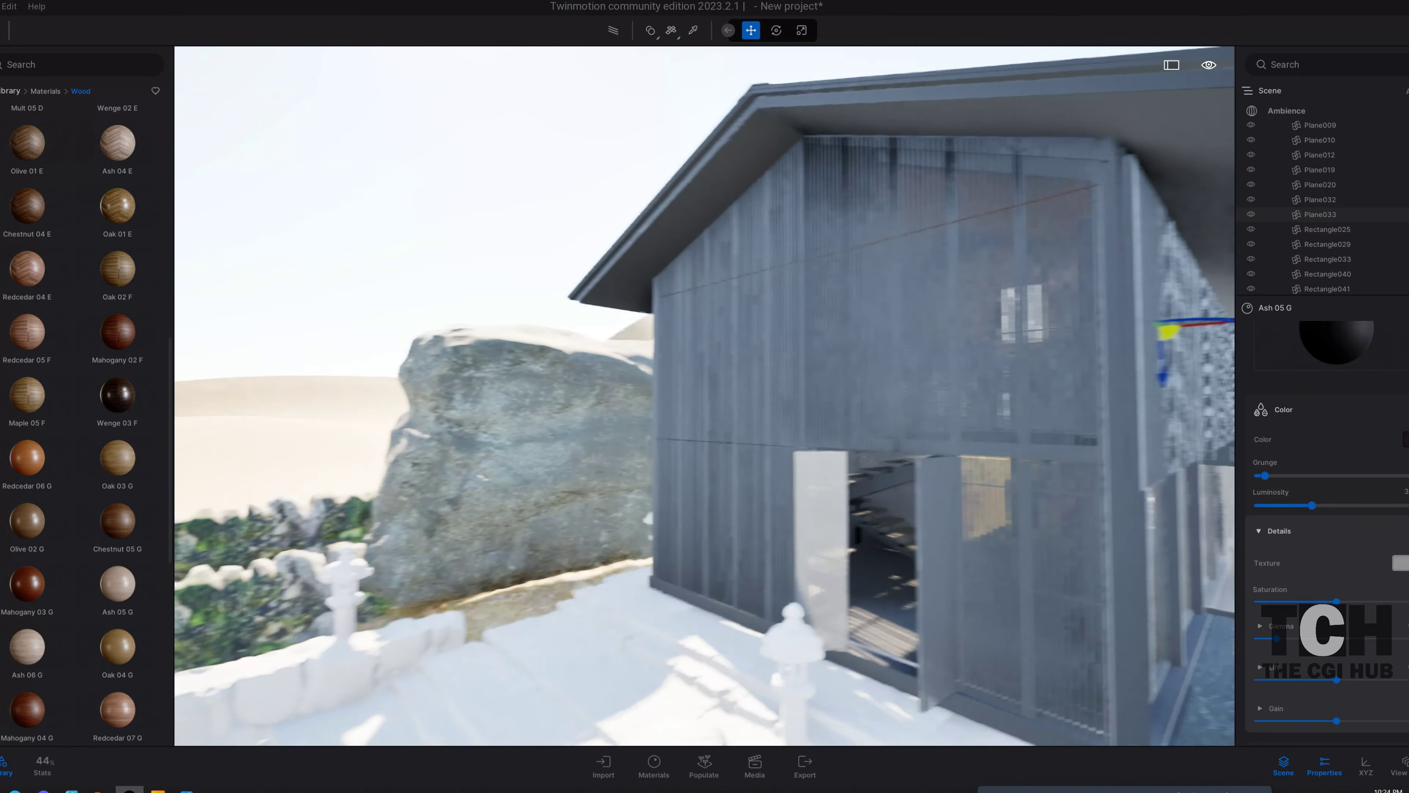
{"action": "scroll", "coordinate": [832, 444], "scroll_direction": "up", "scroll_amount": 8}
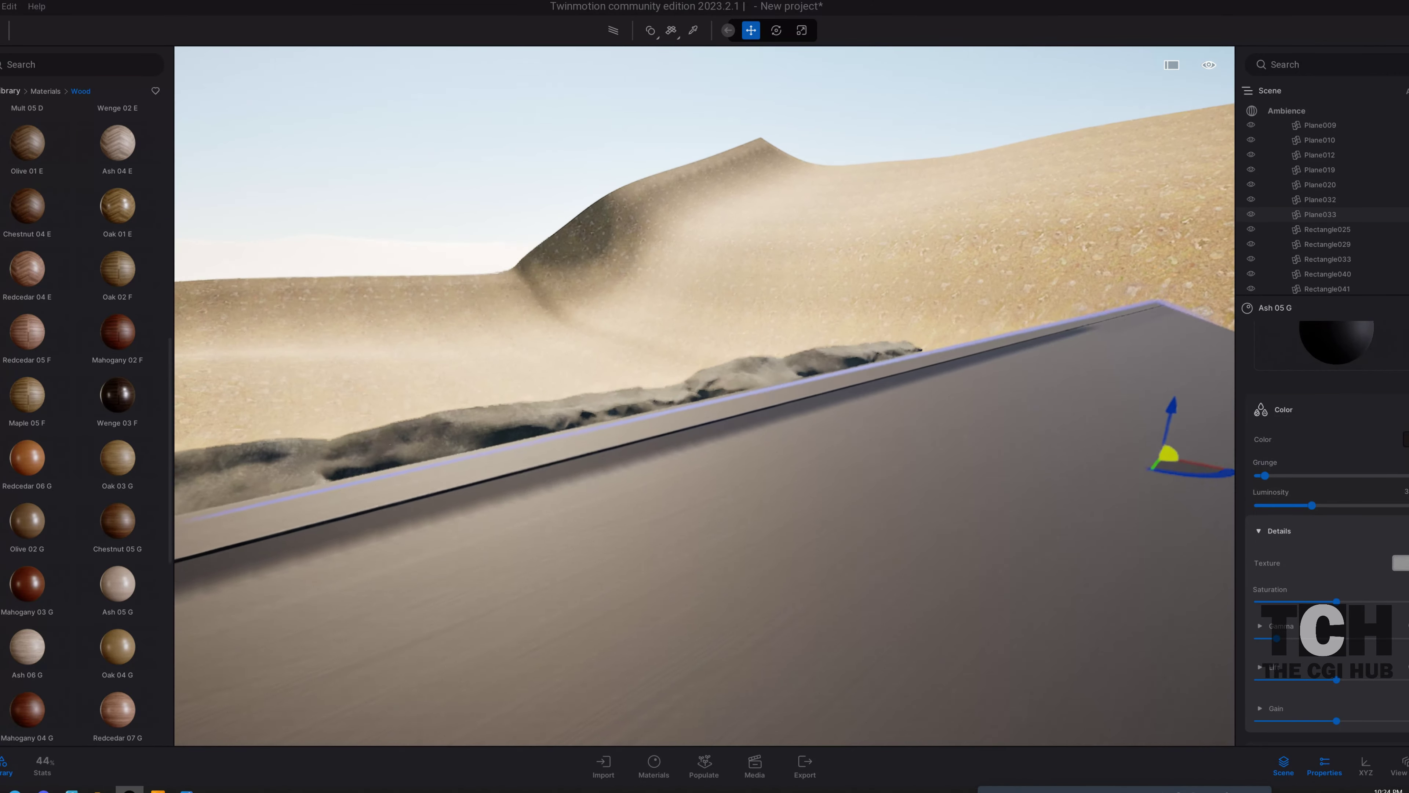
{"action": "scroll", "coordinate": [705, 396], "scroll_direction": "up", "scroll_amount": 5}
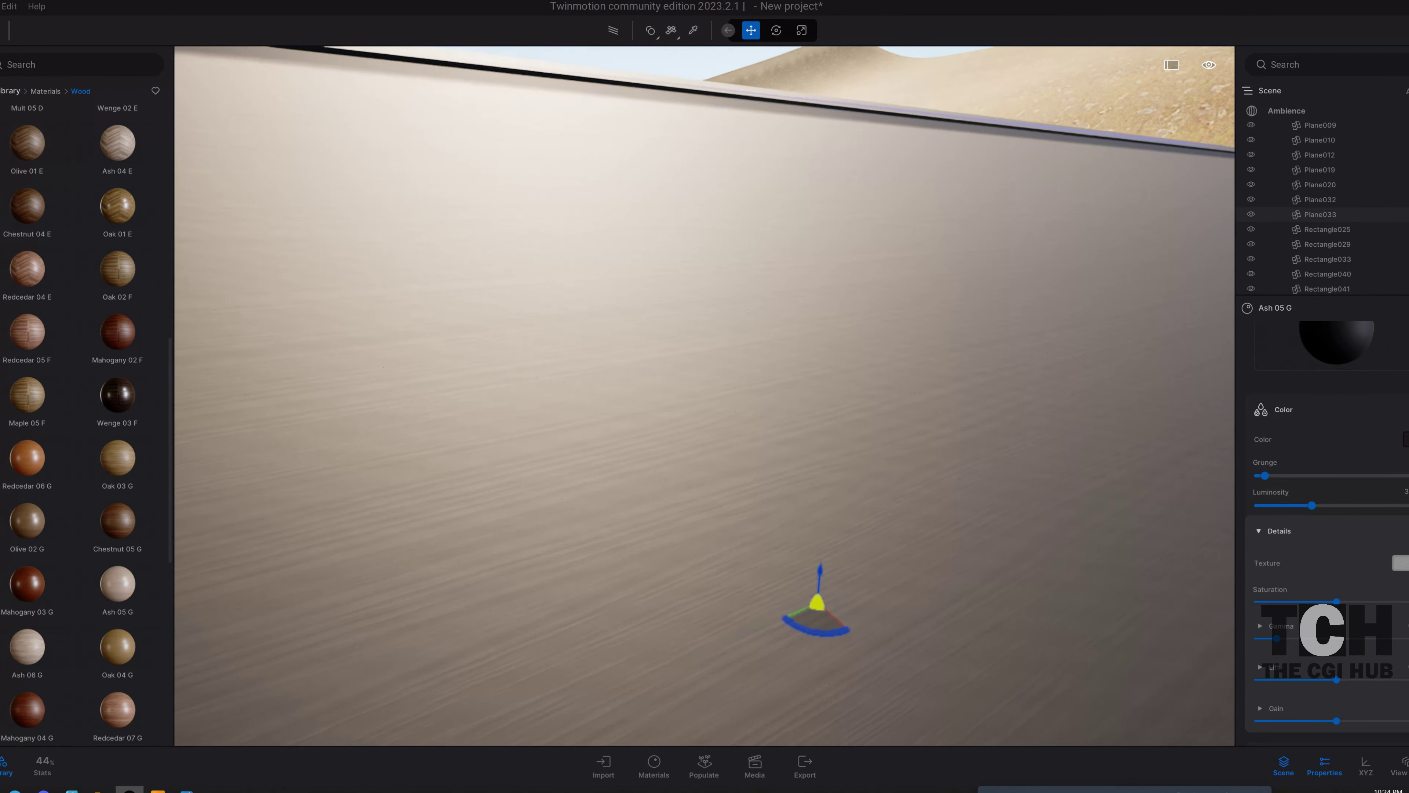
{"action": "scroll", "coordinate": [704, 396], "scroll_direction": "down", "scroll_amount": 4}
{"action": "scroll", "coordinate": [704, 395], "scroll_direction": "down", "scroll_amount": 5}
{"action": "scroll", "coordinate": [705, 396], "scroll_direction": "up", "scroll_amount": 4}
{"action": "scroll", "coordinate": [705, 395], "scroll_direction": "up", "scroll_amount": 3}
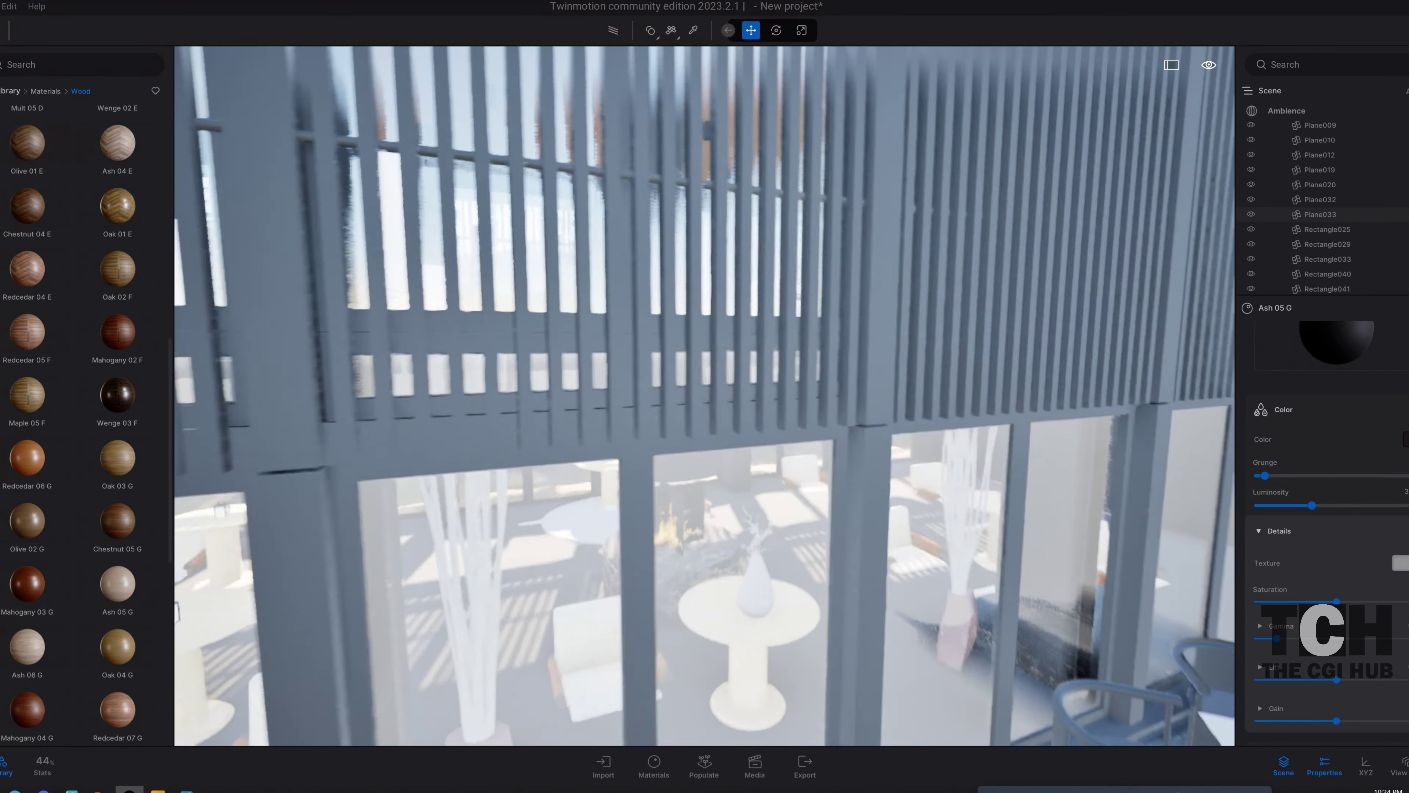
{"action": "scroll", "coordinate": [705, 396], "scroll_direction": "up", "scroll_amount": 3}
{"action": "scroll", "coordinate": [705, 396], "scroll_direction": "up", "scroll_amount": 3}
{"action": "scroll", "coordinate": [705, 395], "scroll_direction": "down", "scroll_amount": 3}
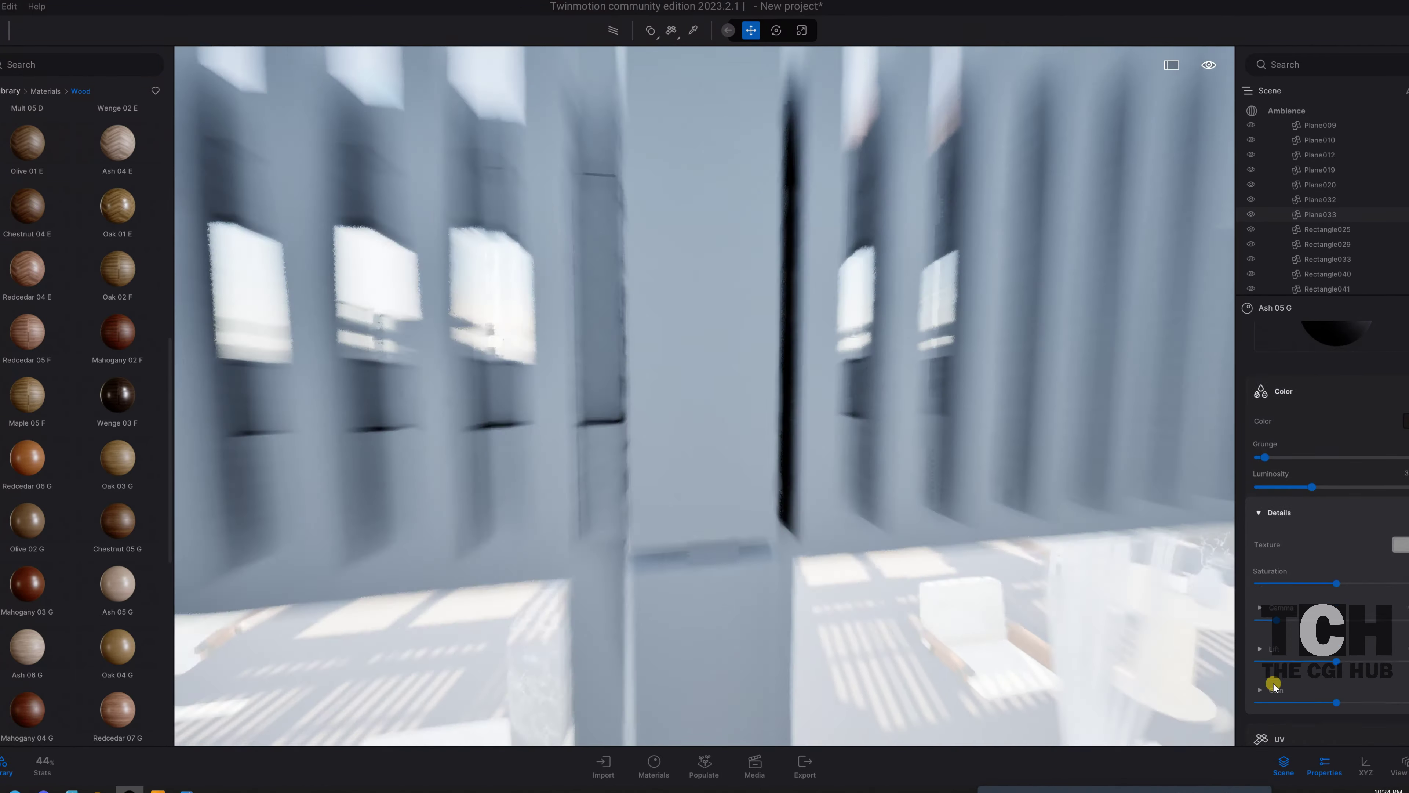
{"action": "scroll", "coordinate": [1291, 723], "scroll_direction": "down", "scroll_amount": 2}
{"action": "scroll", "coordinate": [1298, 691], "scroll_direction": "down", "scroll_amount": 2}
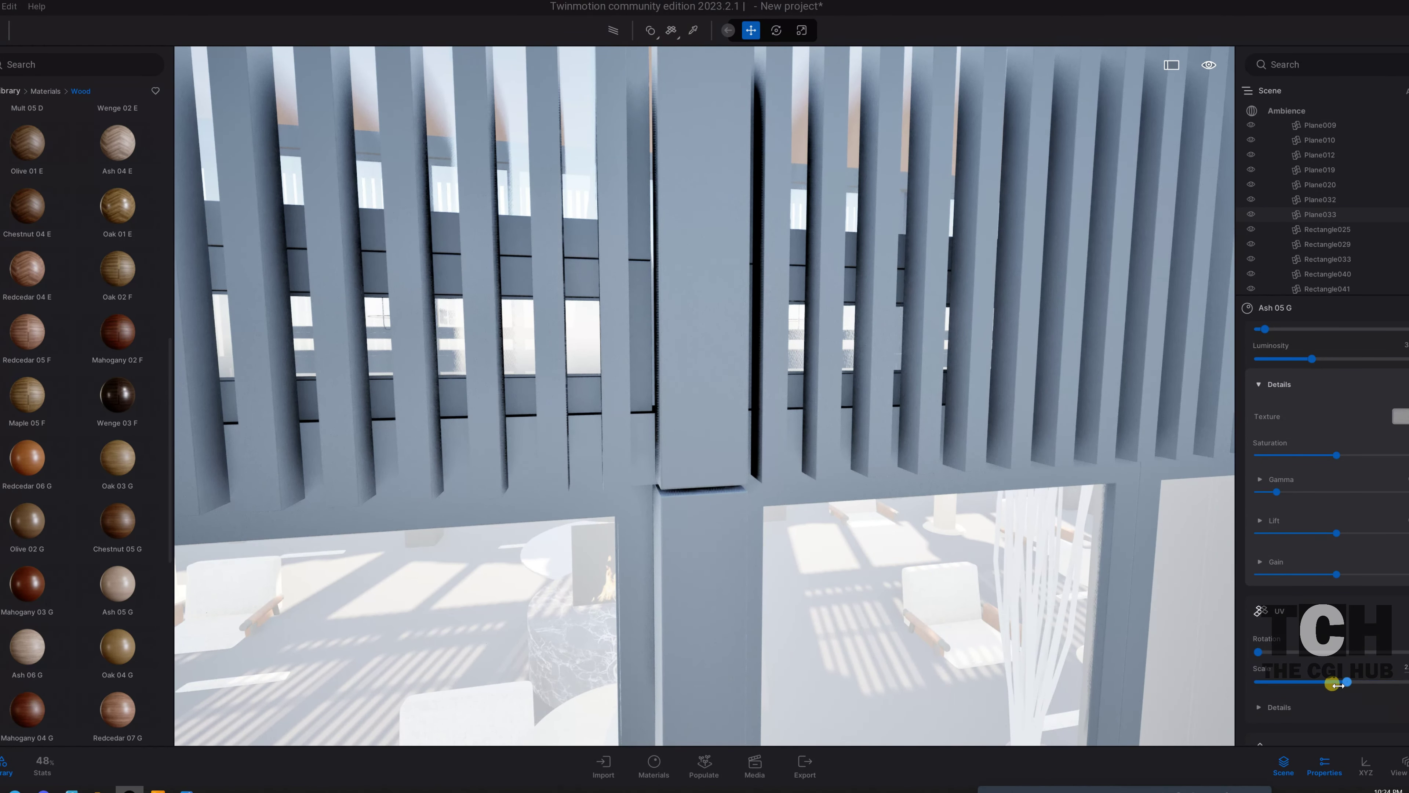
{"action": "left_click_drag", "start_coordinate": [1338, 686], "coordinate": [1376, 682]}
{"action": "scroll", "coordinate": [1329, 465], "scroll_direction": "up", "scroll_amount": 1}
{"action": "mouse_move", "coordinate": [1299, 455]}
{"action": "left_mouse_down"}
{"action": "mouse_move", "coordinate": [1375, 413]}
{"action": "mouse_move", "coordinate": [1294, 414]}
{"action": "left_mouse_up"}
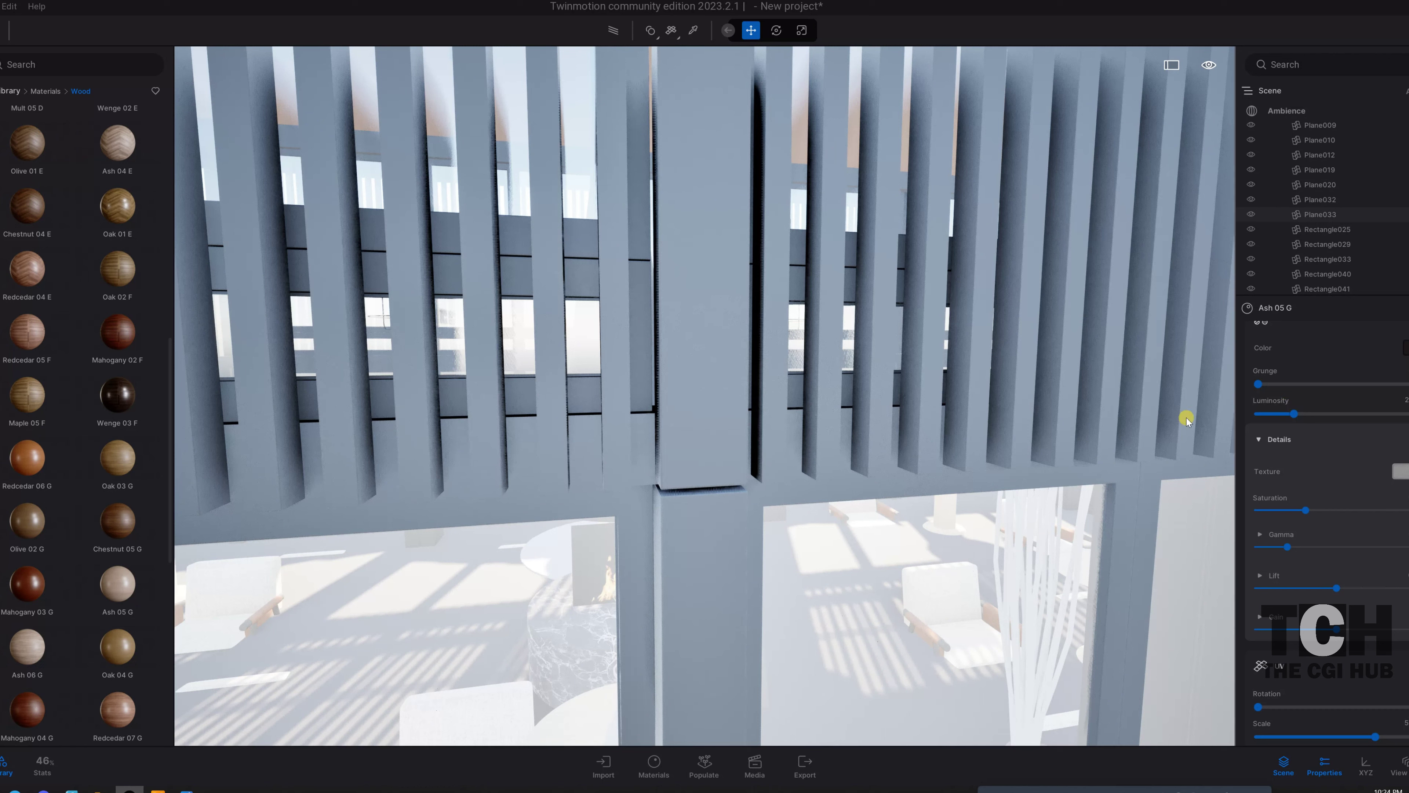
- Check the material's texture and colour options without changing them
{"action": "left_click", "coordinate": [693, 31]}
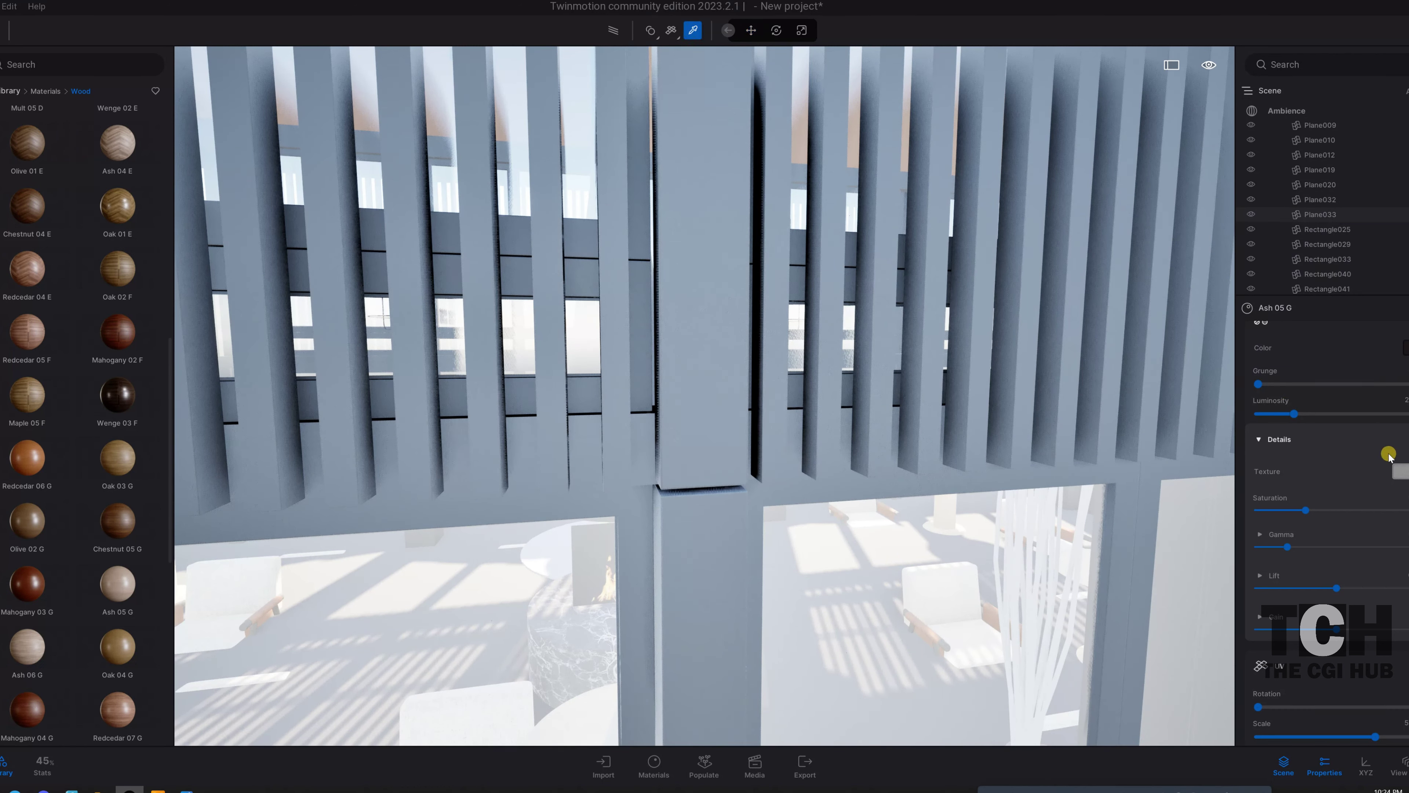
{"action": "left_click", "coordinate": [1403, 472]}
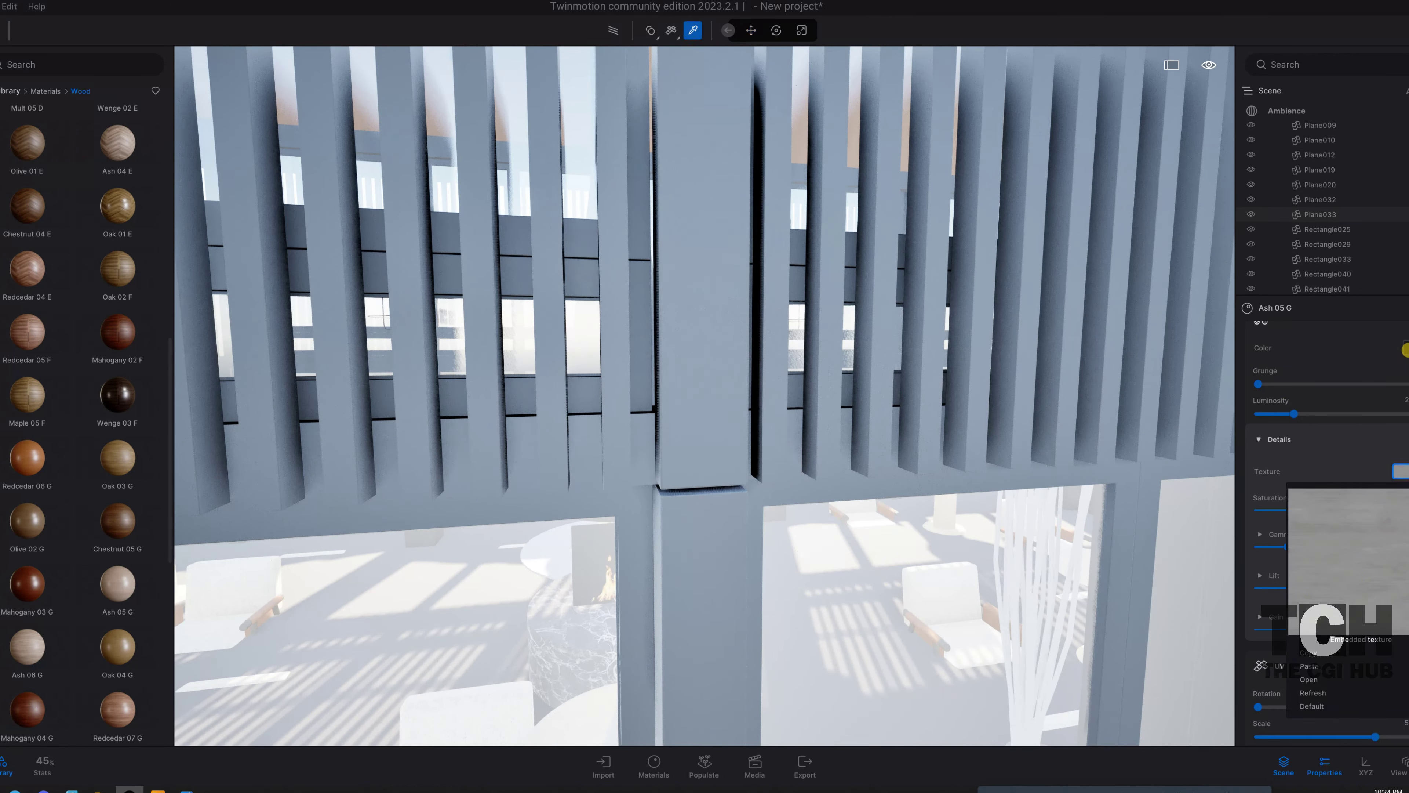
{"action": "left_click", "coordinate": [1398, 354]}
{"action": "left_click", "coordinate": [823, 490]}
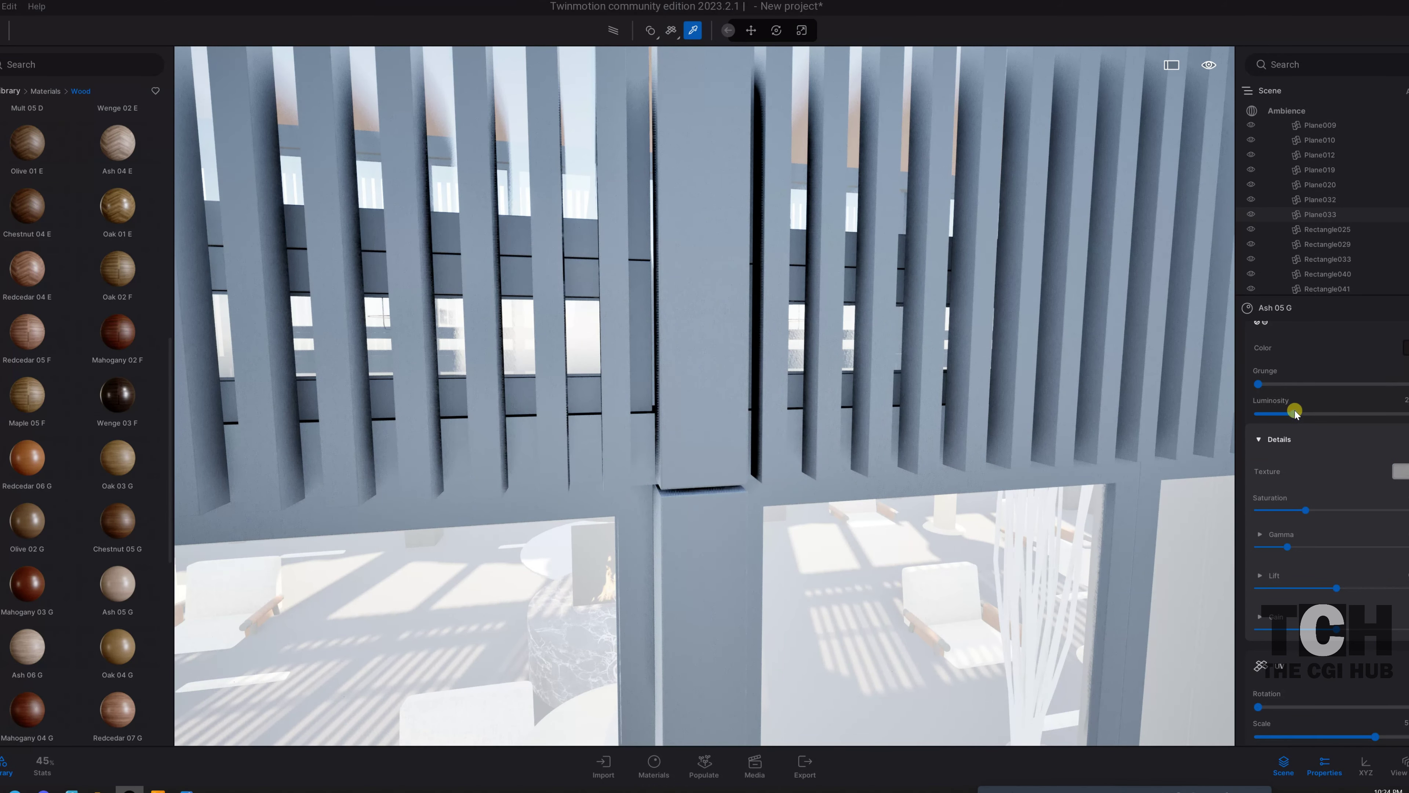
- Apply Ash 05 G from the Wood library onto the facade slats and walls
{"action": "left_click_drag", "start_coordinate": [118, 582], "coordinate": [667, 448]}
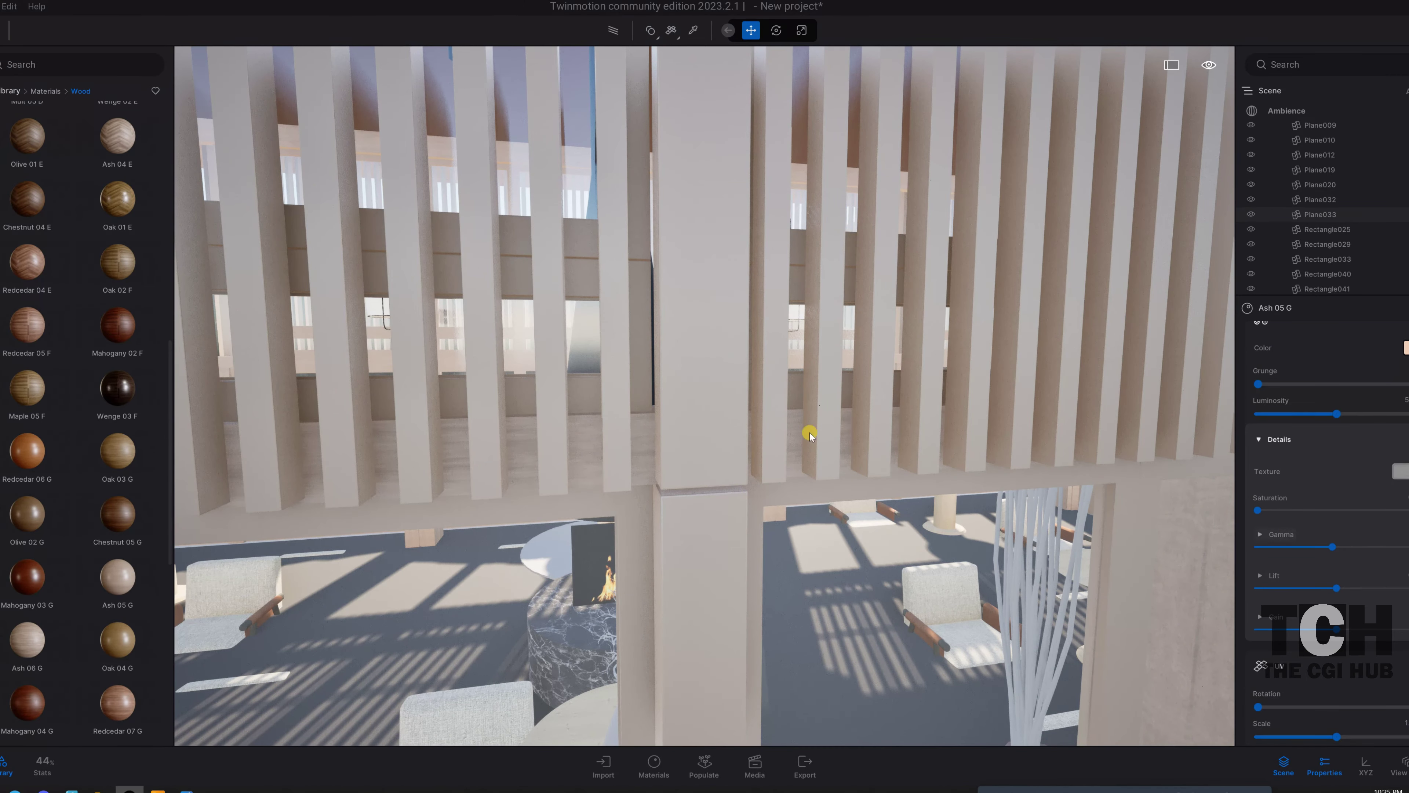
{"action": "scroll", "coordinate": [810, 434], "scroll_direction": "down", "scroll_amount": 5}
{"action": "scroll", "coordinate": [666, 117], "scroll_direction": "down", "scroll_amount": 3}
{"action": "scroll", "coordinate": [825, 204], "scroll_direction": "up", "scroll_amount": 5}
{"action": "scroll", "coordinate": [1221, 69], "scroll_direction": "up", "scroll_amount": 5}
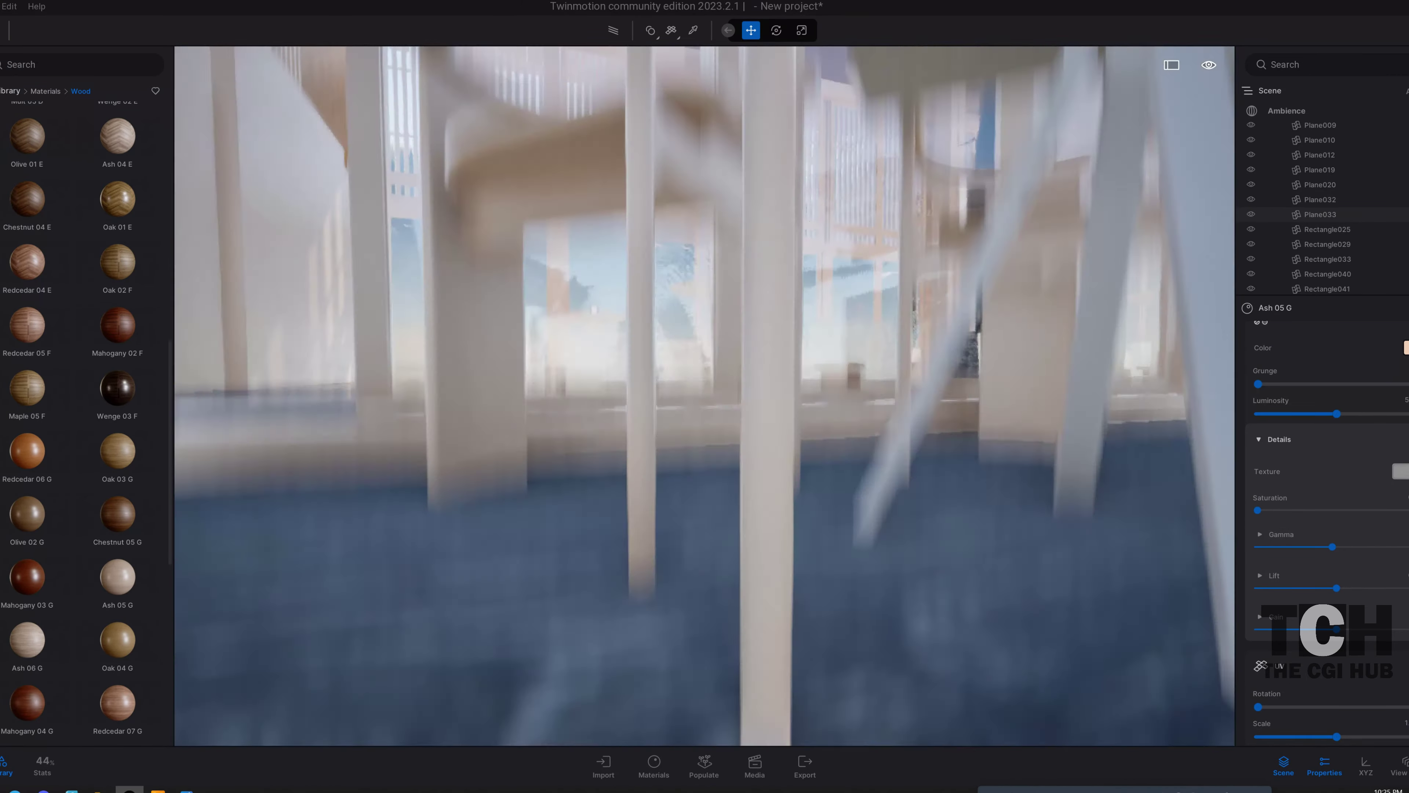
{"action": "scroll", "coordinate": [705, 396], "scroll_direction": "down", "scroll_amount": 5}
{"action": "scroll", "coordinate": [705, 396], "scroll_direction": "down", "scroll_amount": 5}
{"action": "scroll", "coordinate": [704, 396], "scroll_direction": "down", "scroll_amount": 3}
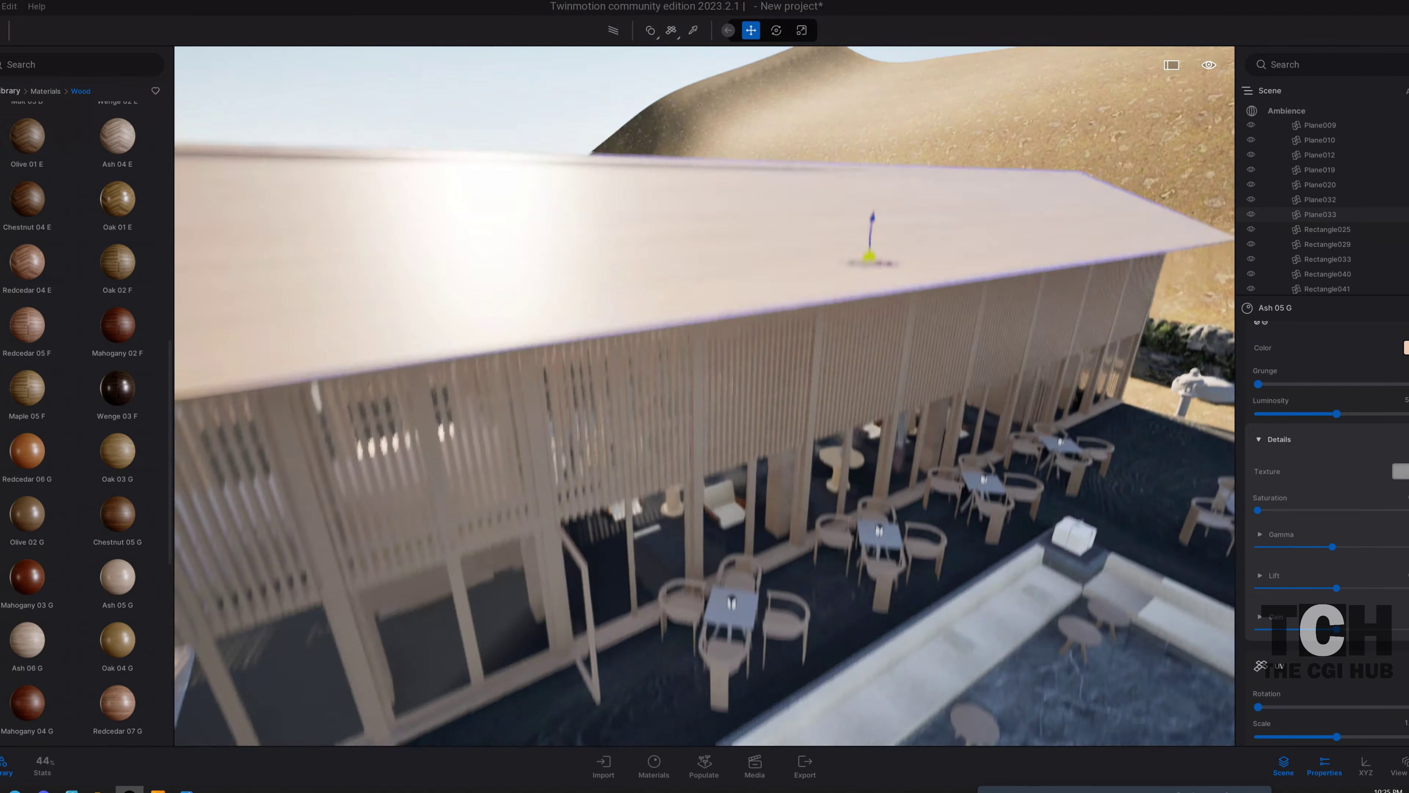
{"action": "scroll", "coordinate": [705, 395], "scroll_direction": "up", "scroll_amount": 5}
{"action": "scroll", "coordinate": [705, 396], "scroll_direction": "up", "scroll_amount": 5}
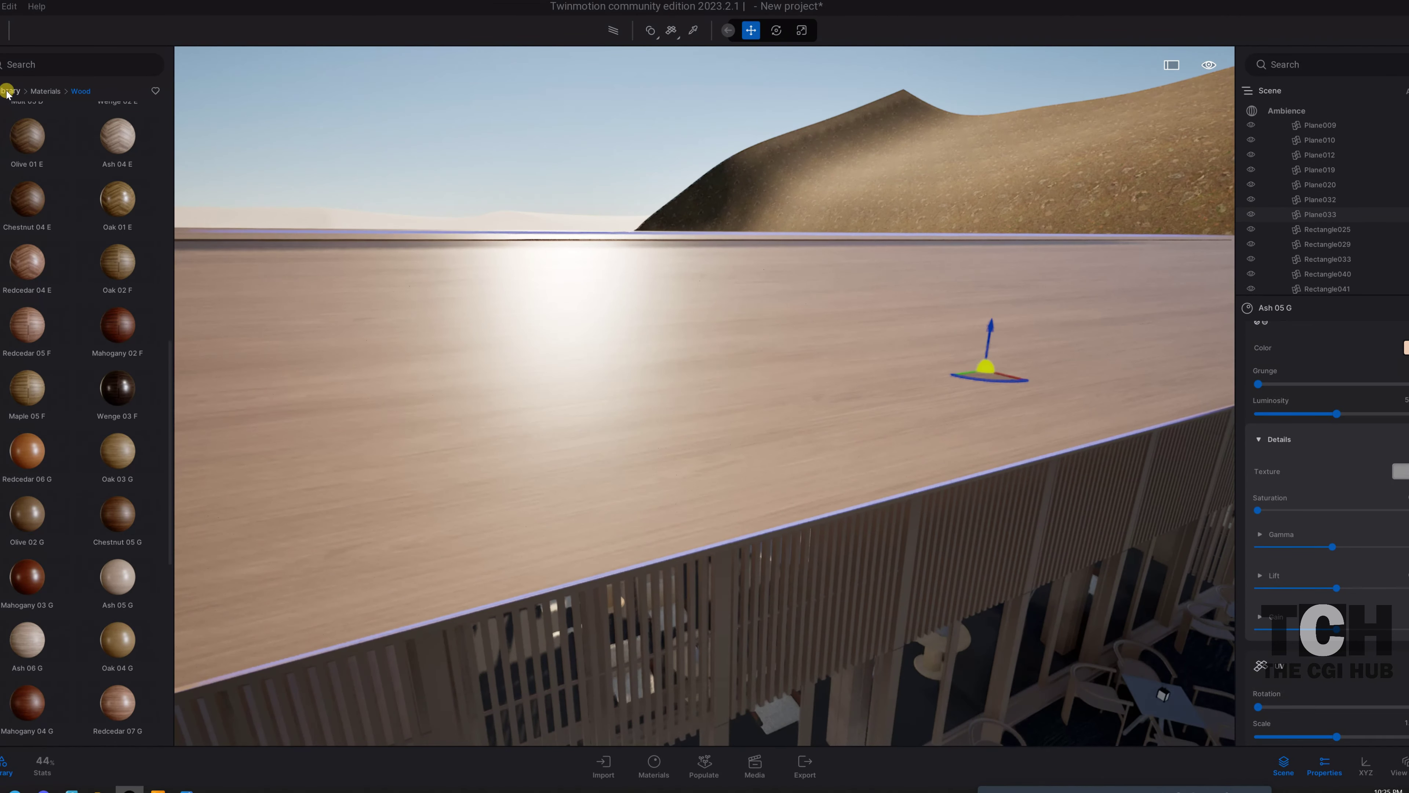
{"action": "scroll", "coordinate": [558, 472], "scroll_direction": "up", "scroll_amount": 5}
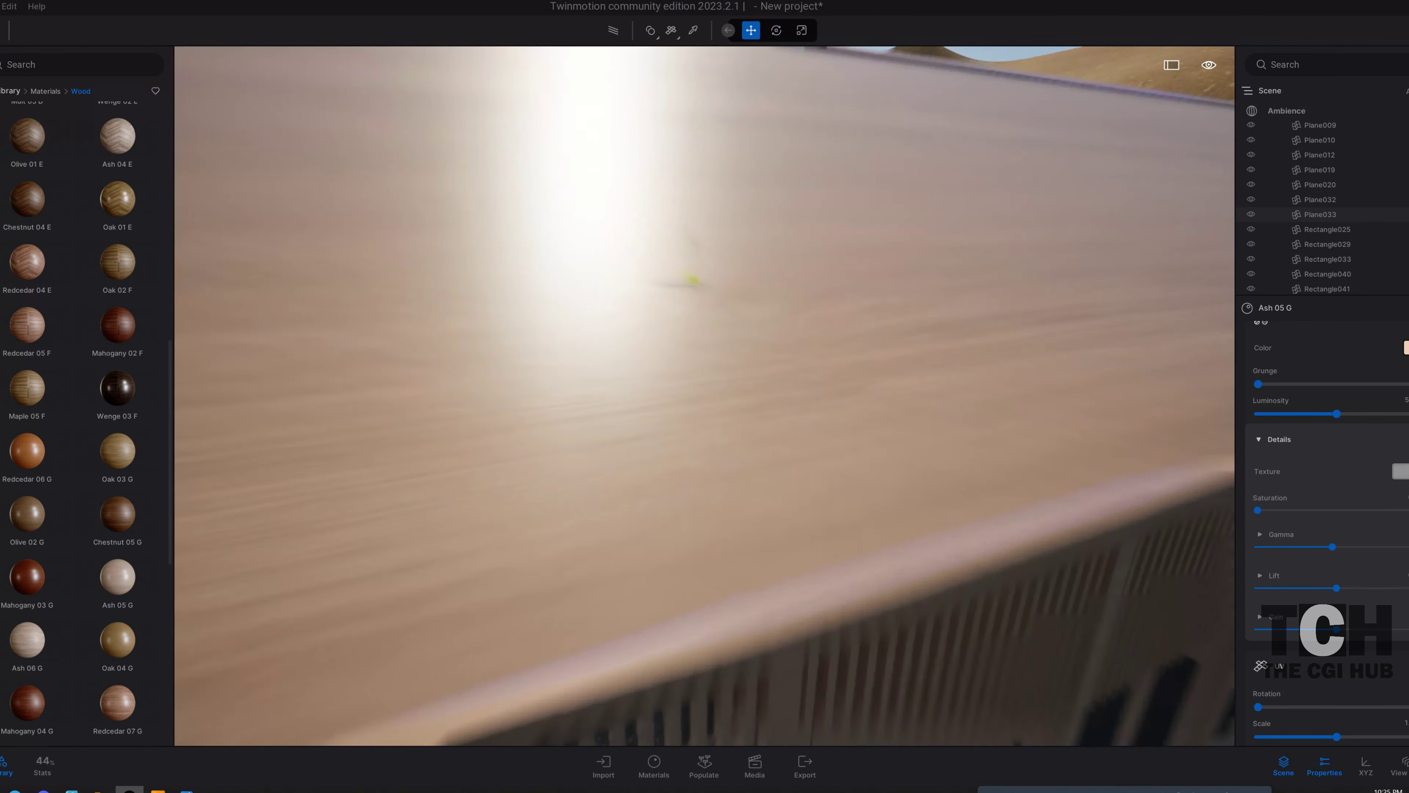
{"action": "scroll", "coordinate": [559, 472], "scroll_direction": "up", "scroll_amount": 5}
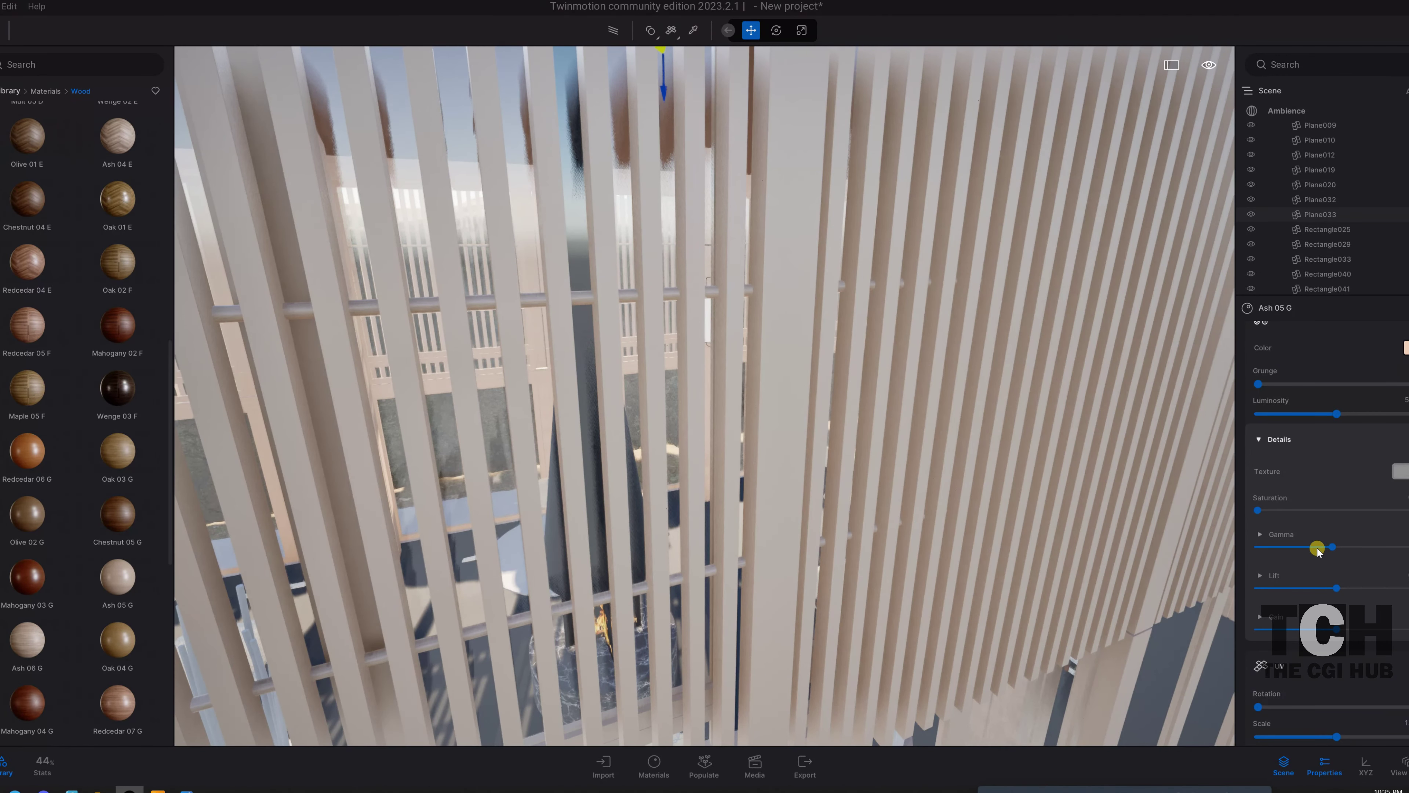
- Set the Ash 05 G roughness to maximum and metalness to zero
{"action": "scroll", "coordinate": [1308, 593], "scroll_direction": "down", "scroll_amount": 2}
{"action": "scroll", "coordinate": [1293, 585], "scroll_direction": "down", "scroll_amount": 1}
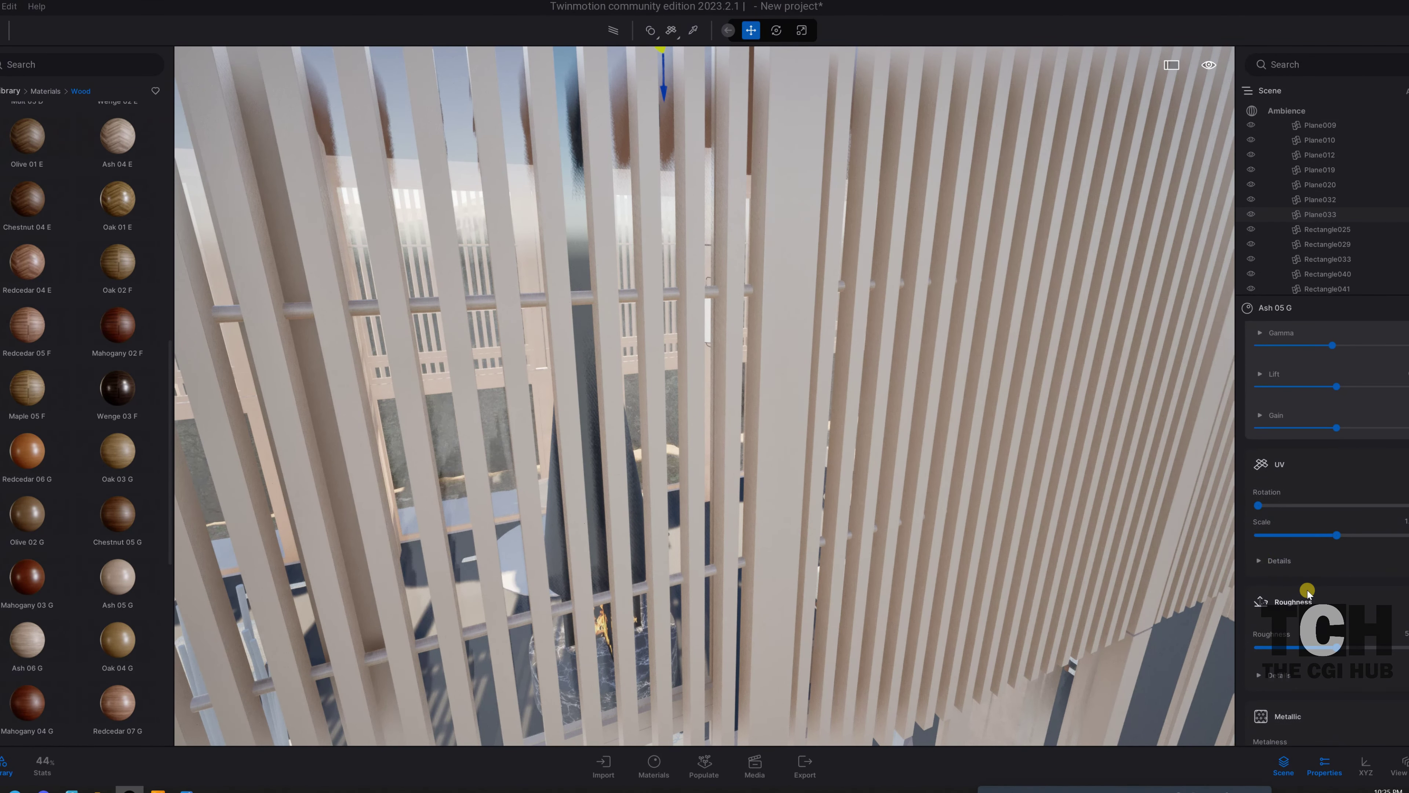
{"action": "scroll", "coordinate": [1270, 576], "scroll_direction": "down", "scroll_amount": 1}
{"action": "scroll", "coordinate": [1270, 576], "scroll_direction": "down", "scroll_amount": 2}
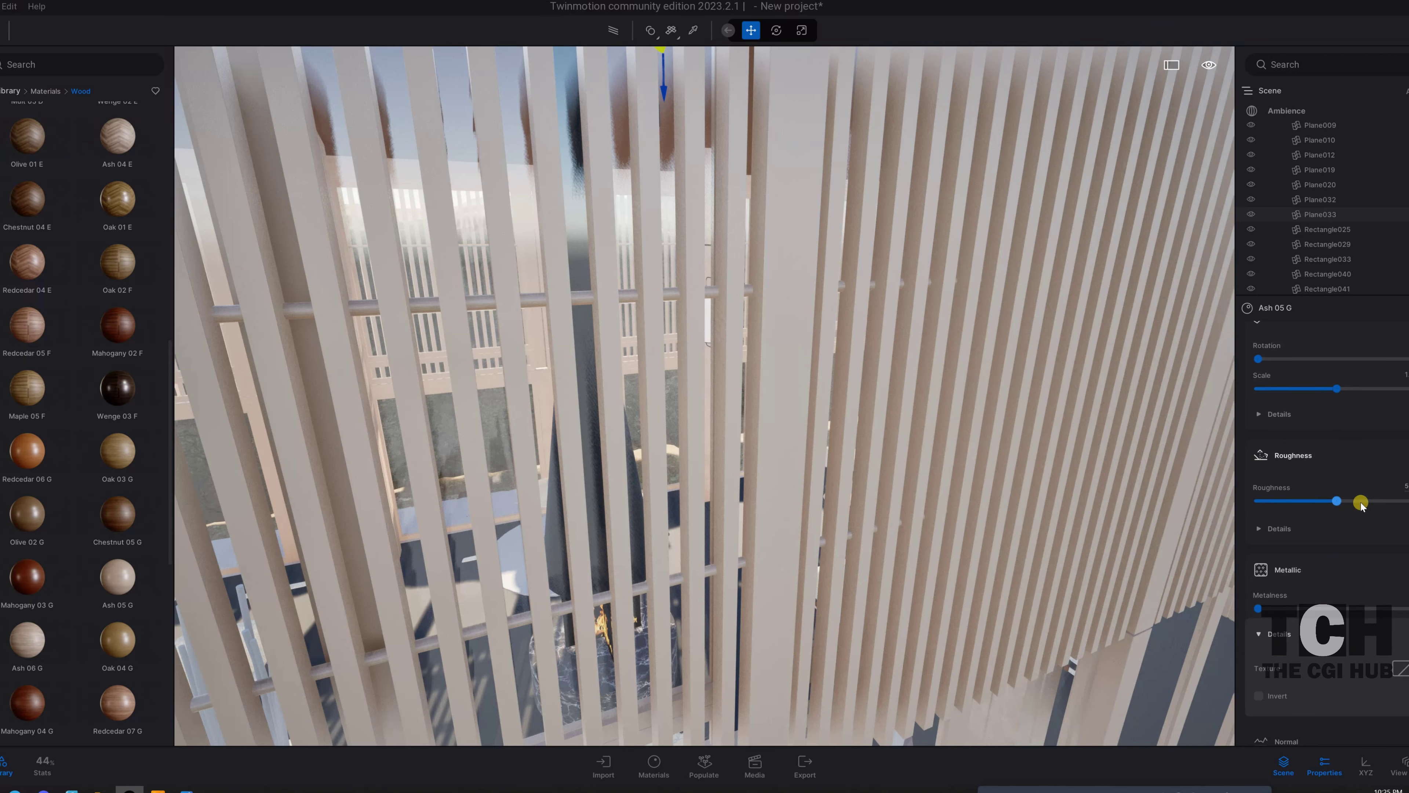
{"action": "left_click_drag", "start_coordinate": [1358, 500], "coordinate": [1398, 500]}
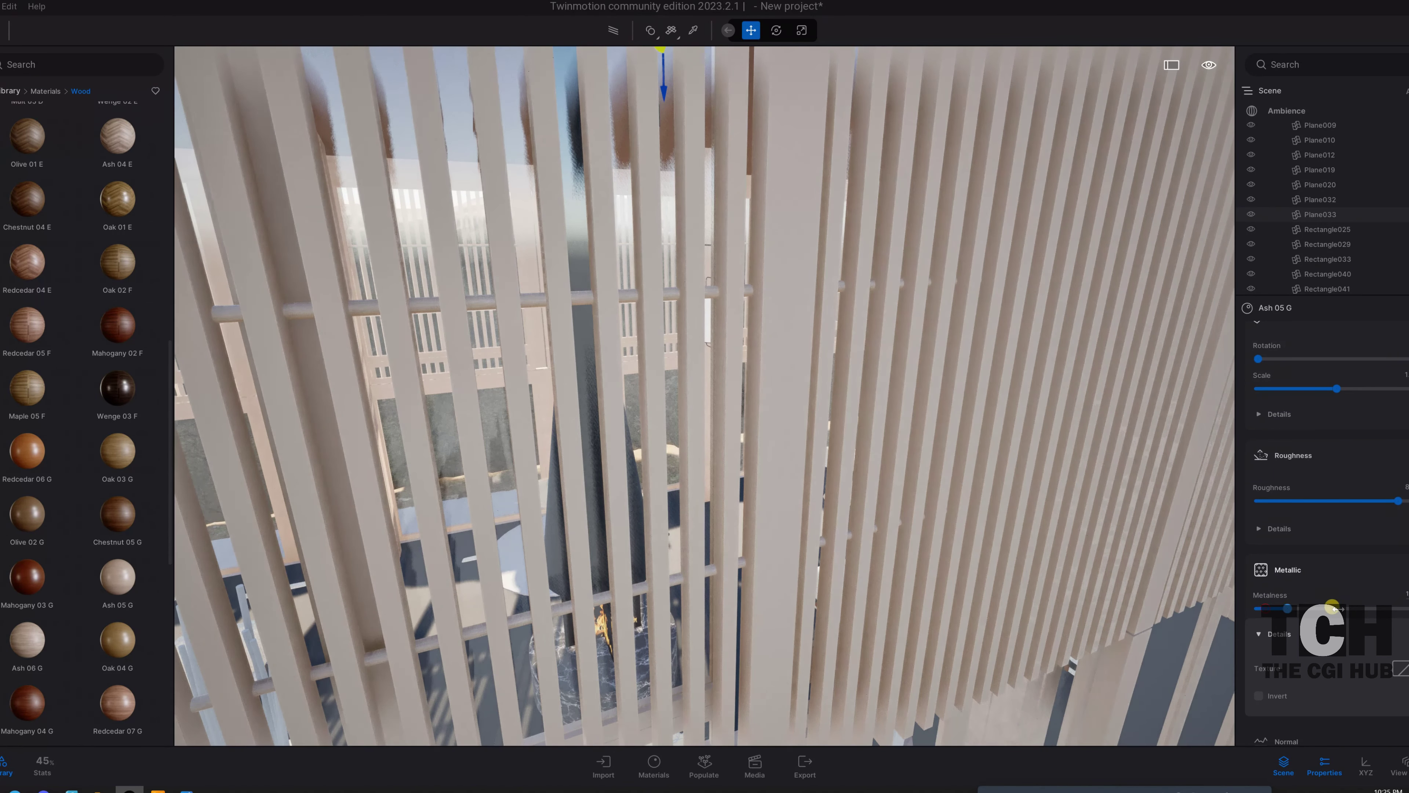
{"action": "left_click_drag", "start_coordinate": [1332, 607], "coordinate": [1251, 609]}
- Adjust the slats' lift and push luminosity back near maximum
{"action": "scroll", "coordinate": [1271, 611], "scroll_direction": "down", "scroll_amount": 2}
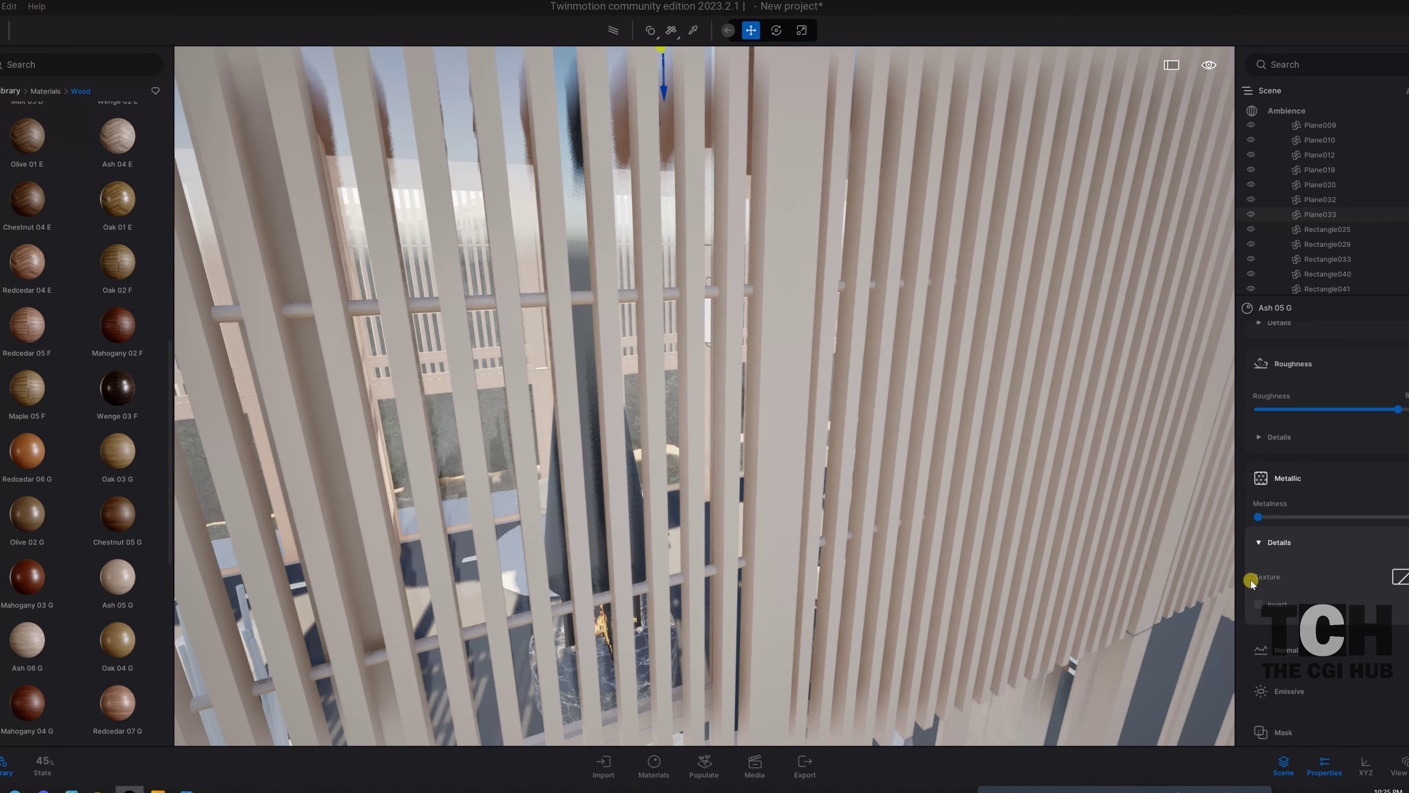
{"action": "scroll", "coordinate": [1253, 582], "scroll_direction": "down", "scroll_amount": 2}
{"action": "scroll", "coordinate": [1271, 599], "scroll_direction": "down", "scroll_amount": 2}
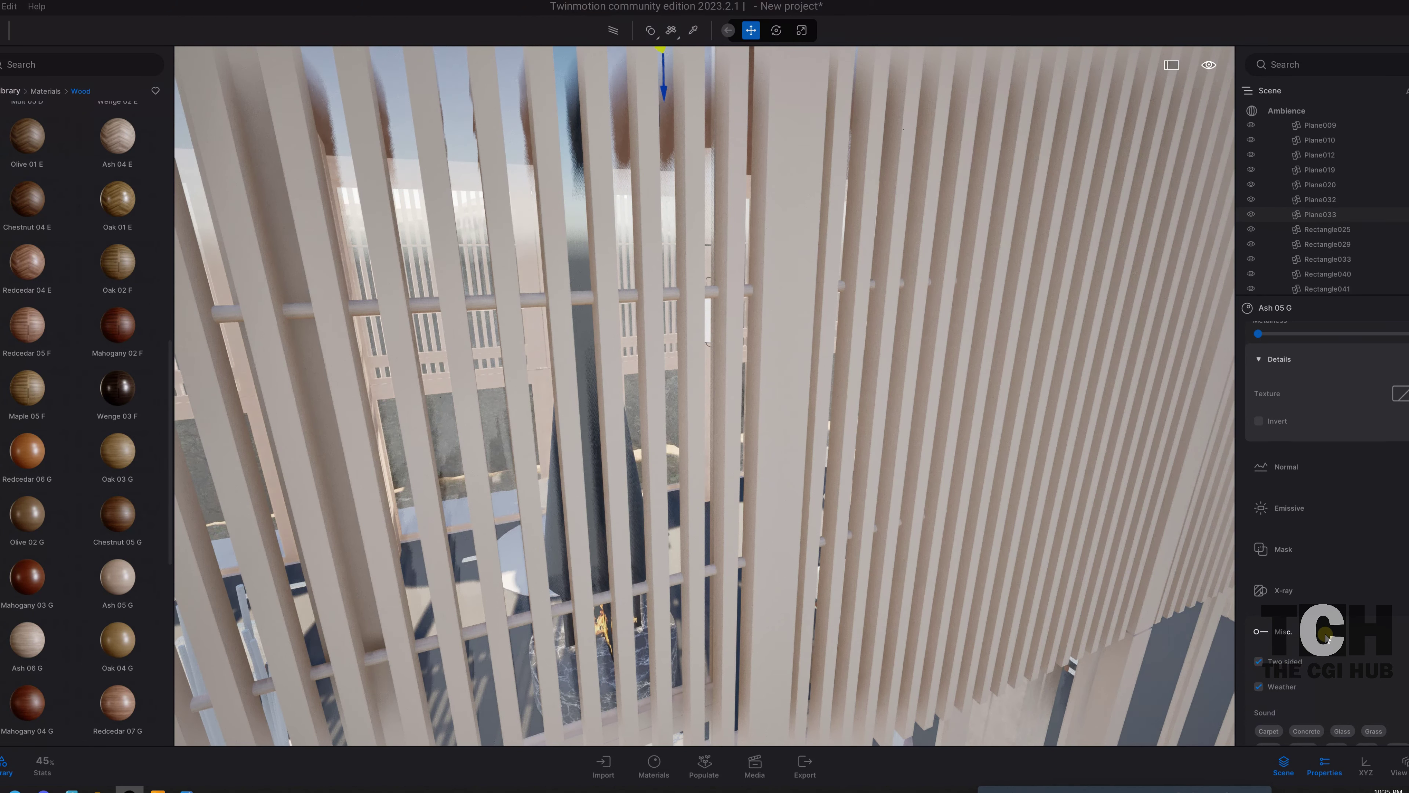
{"action": "scroll", "coordinate": [1326, 637], "scroll_direction": "down", "scroll_amount": 1}
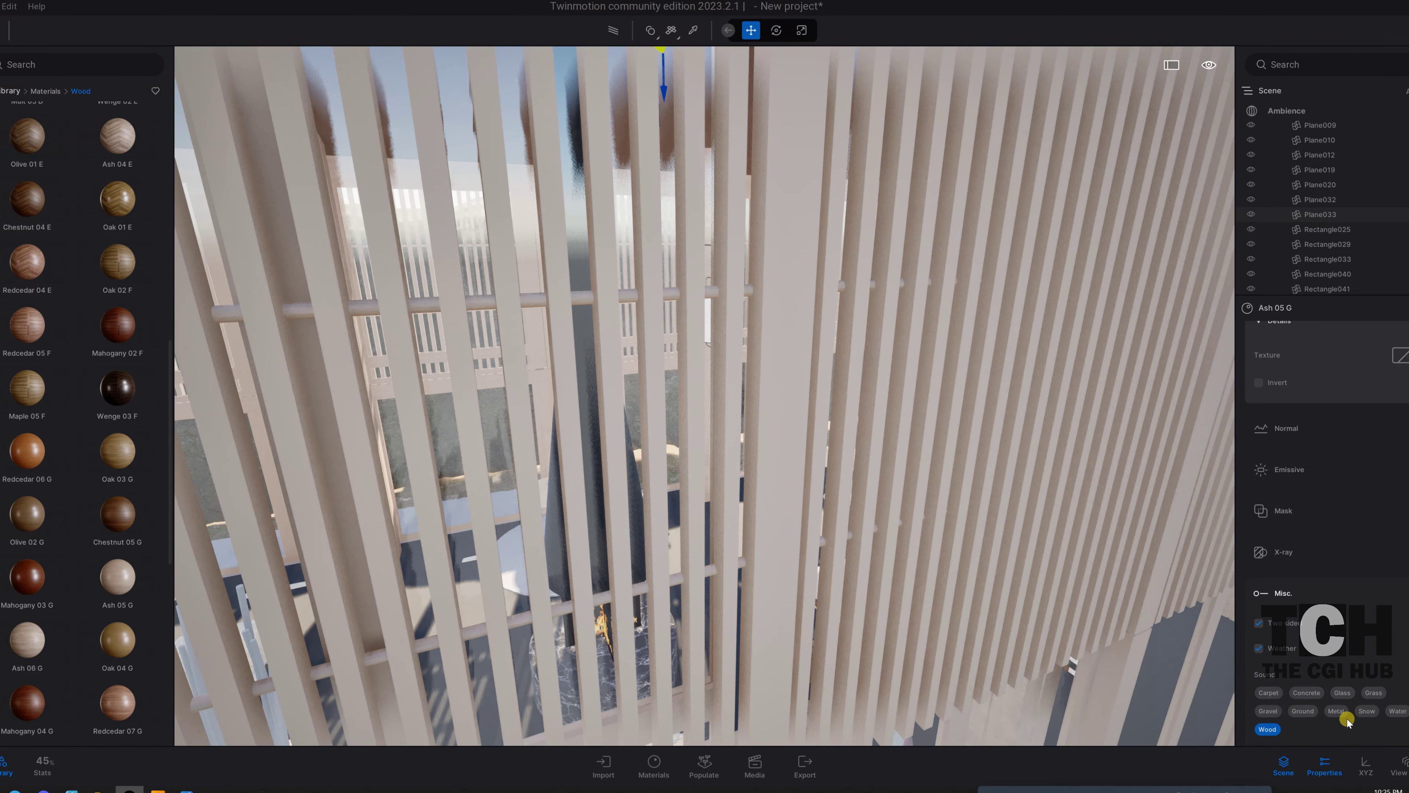
{"action": "scroll", "coordinate": [1334, 615], "scroll_direction": "up", "scroll_amount": 2}
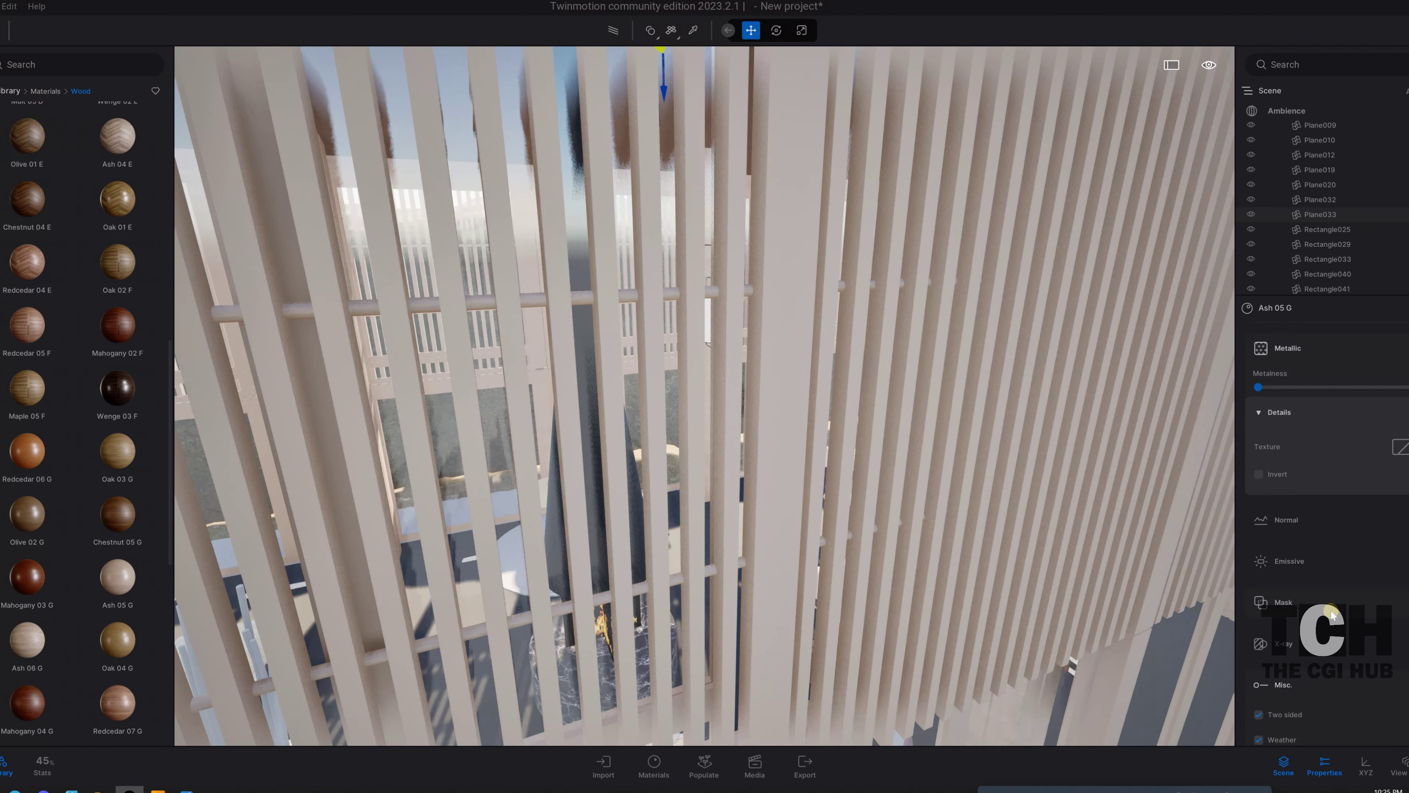
{"action": "scroll", "coordinate": [1303, 589], "scroll_direction": "up", "scroll_amount": 1}
{"action": "scroll", "coordinate": [1273, 578], "scroll_direction": "up", "scroll_amount": 2}
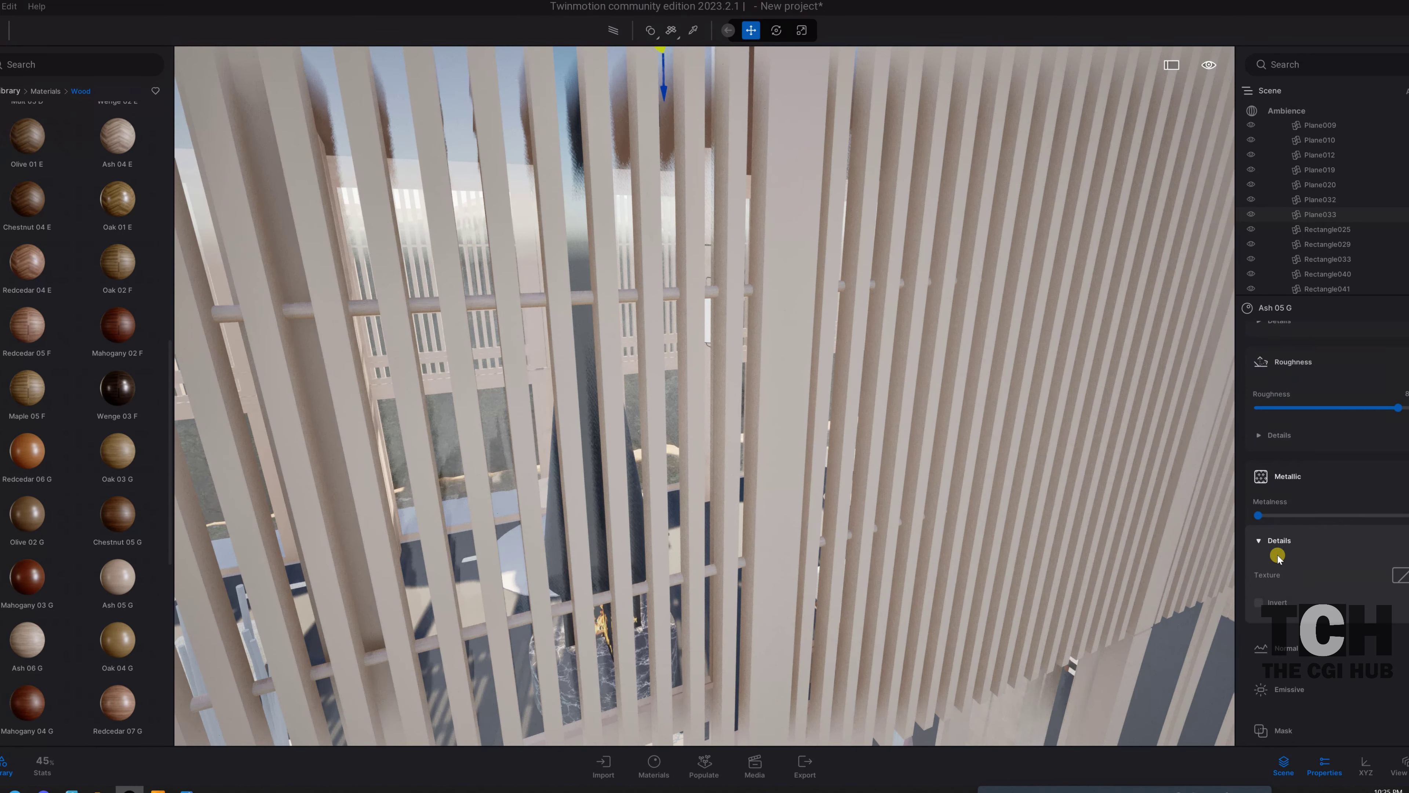
{"action": "scroll", "coordinate": [1276, 549], "scroll_direction": "up", "scroll_amount": 2}
{"action": "scroll", "coordinate": [1276, 557], "scroll_direction": "up", "scroll_amount": 3}
{"action": "scroll", "coordinate": [1278, 556], "scroll_direction": "up", "scroll_amount": 1}
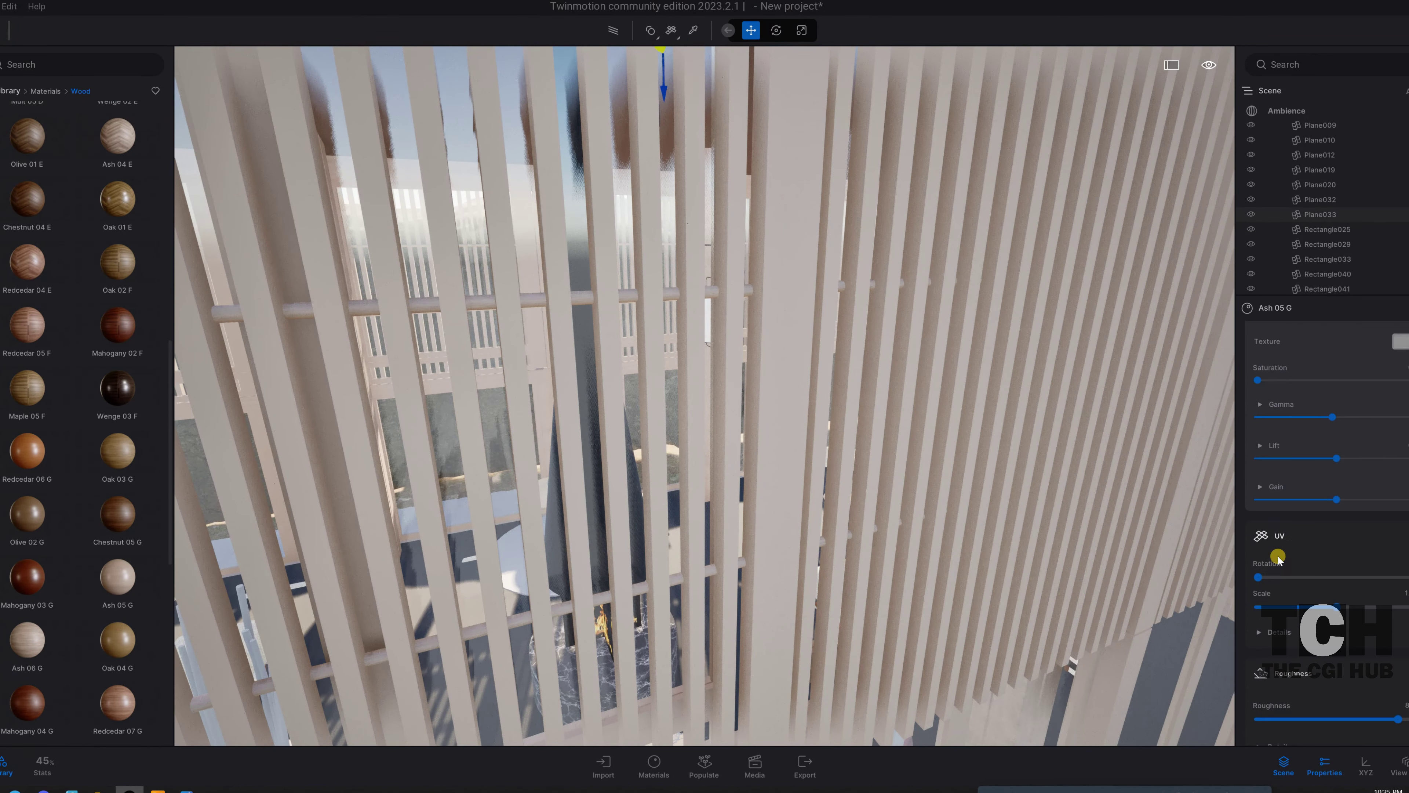
{"action": "scroll", "coordinate": [1304, 539], "scroll_direction": "up", "scroll_amount": 1}
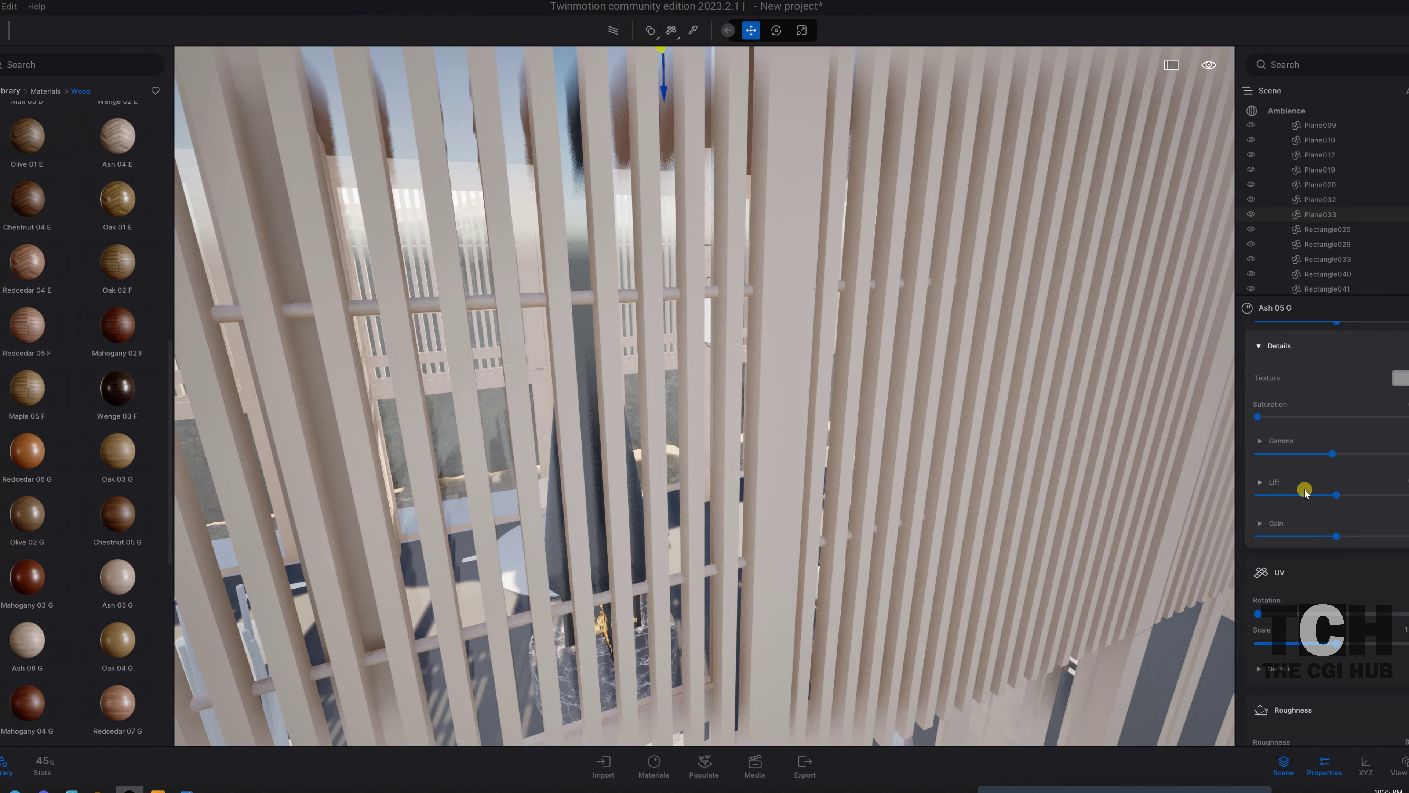
{"action": "left_click_drag", "start_coordinate": [1277, 492], "coordinate": [1333, 491]}
{"action": "scroll", "coordinate": [1319, 397], "scroll_direction": "up", "scroll_amount": 2}
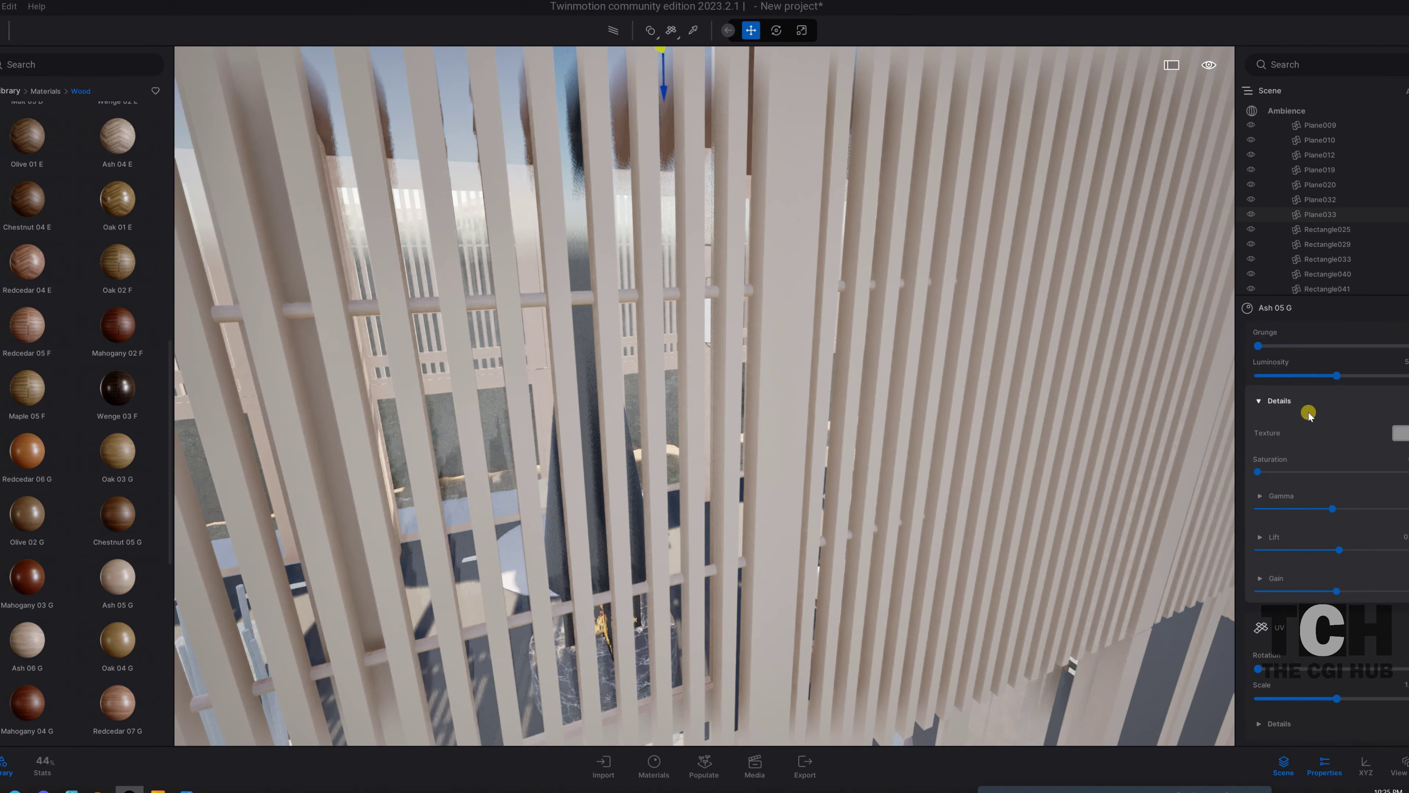
{"action": "scroll", "coordinate": [1320, 422], "scroll_direction": "up", "scroll_amount": 1}
{"action": "mouse_move", "coordinate": [1321, 427]}
{"action": "left_mouse_down"}
{"action": "mouse_move", "coordinate": [1230, 428]}
{"action": "mouse_move", "coordinate": [1348, 430]}
{"action": "left_mouse_up"}
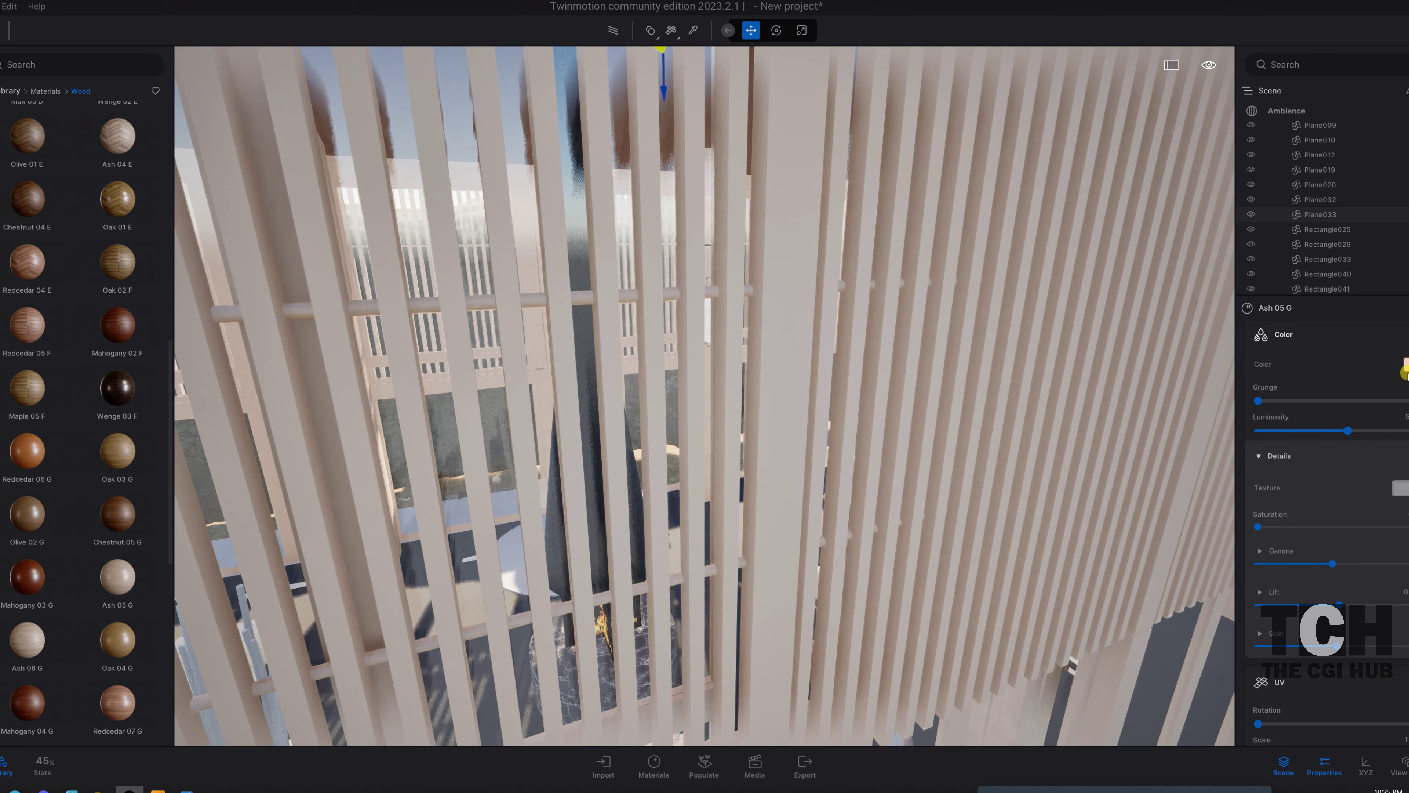
- Set the Ash 05 G colour to near black, tweak luminosity and reset grunge to 0
{"action": "left_click", "coordinate": [1404, 370]}
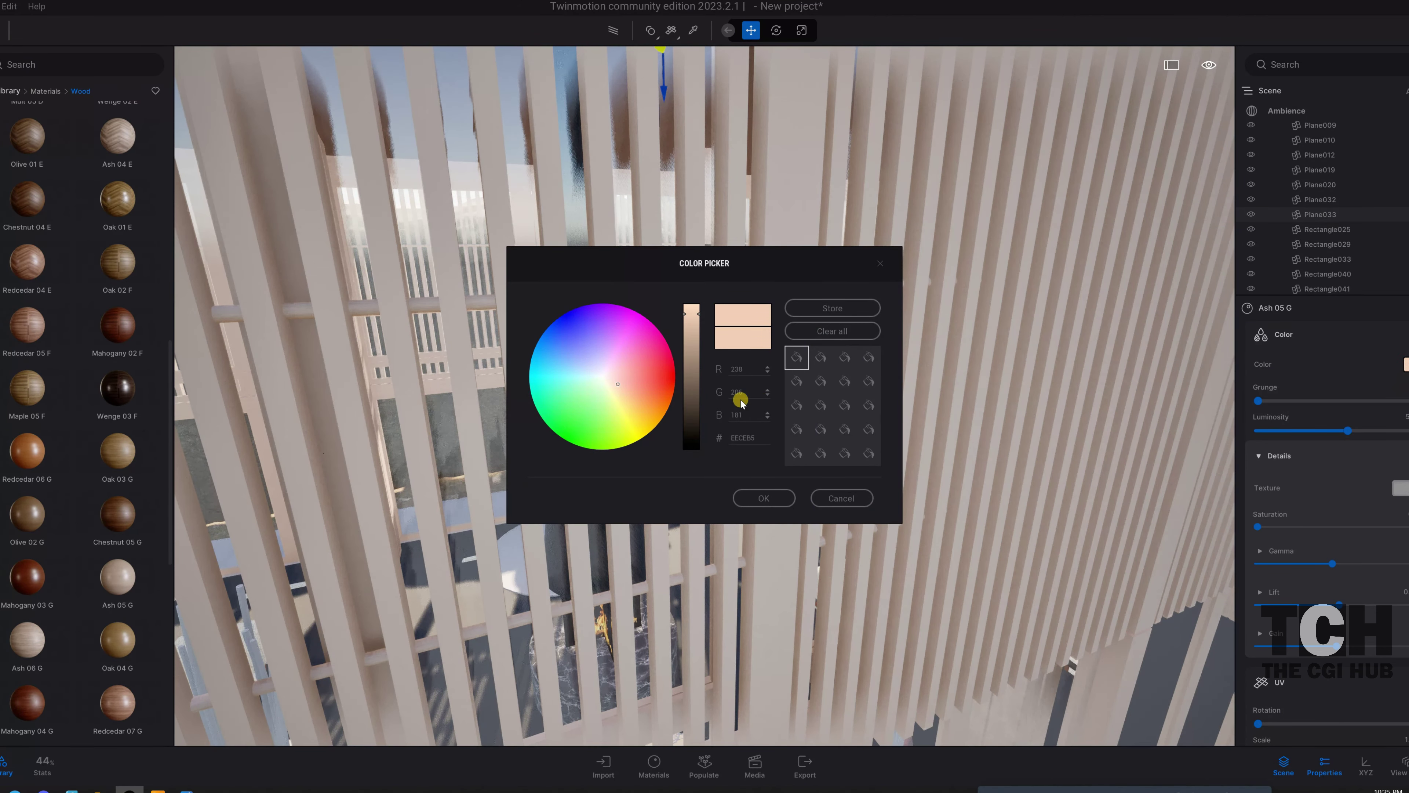
{"action": "left_click_drag", "start_coordinate": [692, 395], "coordinate": [692, 432]}
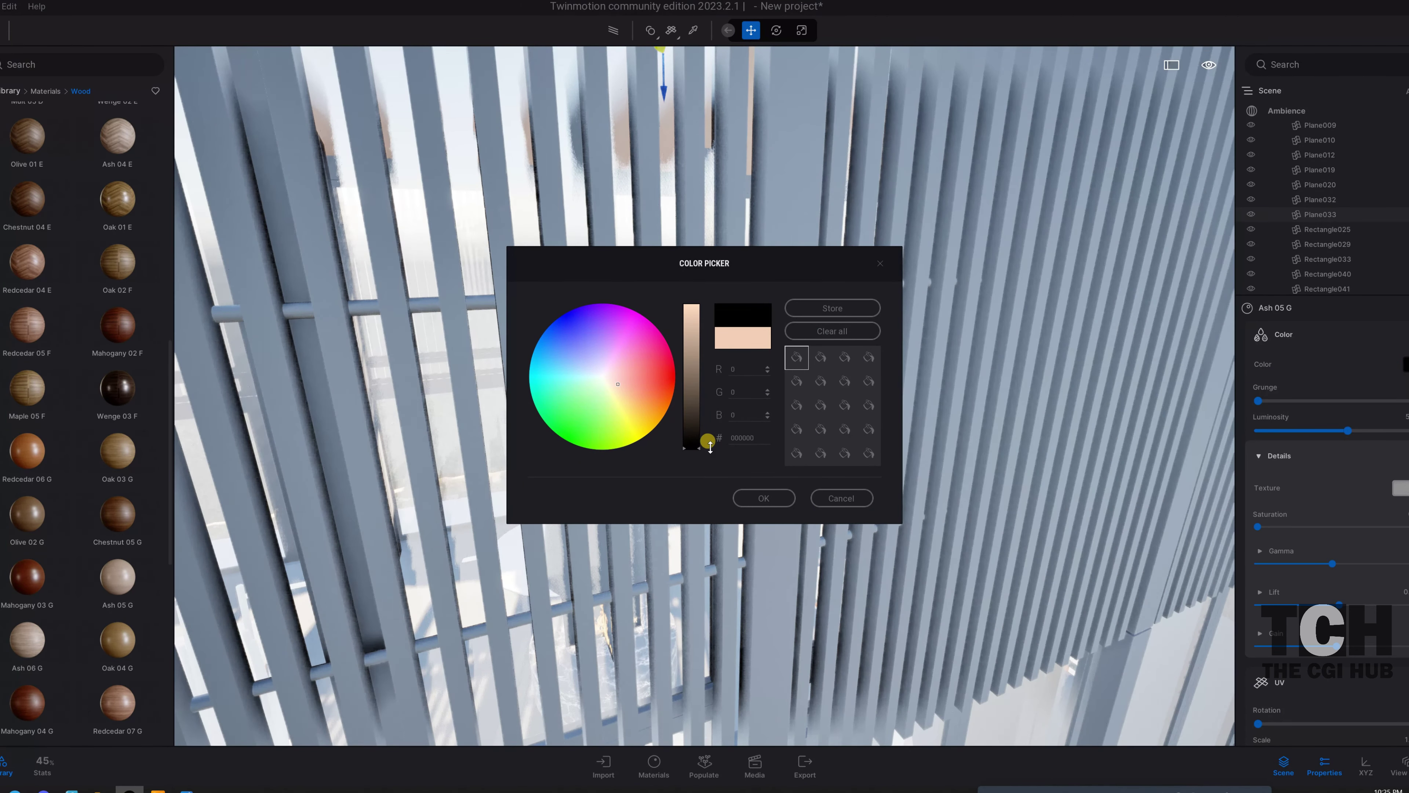
{"action": "left_click", "coordinate": [760, 496]}
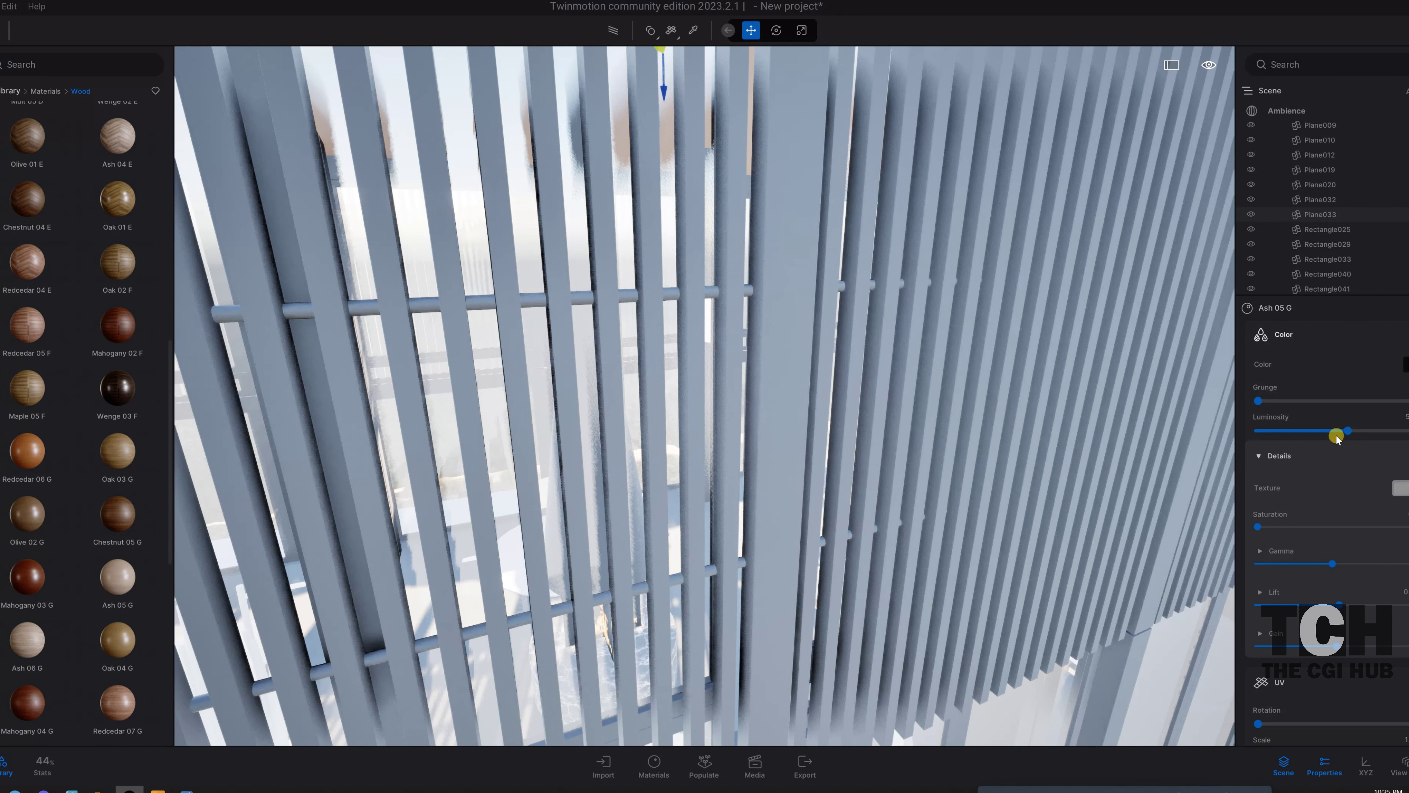
{"action": "mouse_move", "coordinate": [1337, 437]}
{"action": "left_mouse_down"}
{"action": "mouse_move", "coordinate": [1276, 436]}
{"action": "mouse_move", "coordinate": [1389, 434]}
{"action": "mouse_move", "coordinate": [1357, 434]}
{"action": "left_mouse_up"}
{"action": "left_click_drag", "start_coordinate": [1261, 400], "coordinate": [1390, 402]}
{"action": "left_click_drag", "start_coordinate": [1241, 406], "coordinate": [1243, 405]}
{"action": "left_click_drag", "start_coordinate": [1334, 432], "coordinate": [1301, 431]}
{"action": "scroll", "coordinate": [950, 398], "scroll_direction": "down", "scroll_amount": 10}
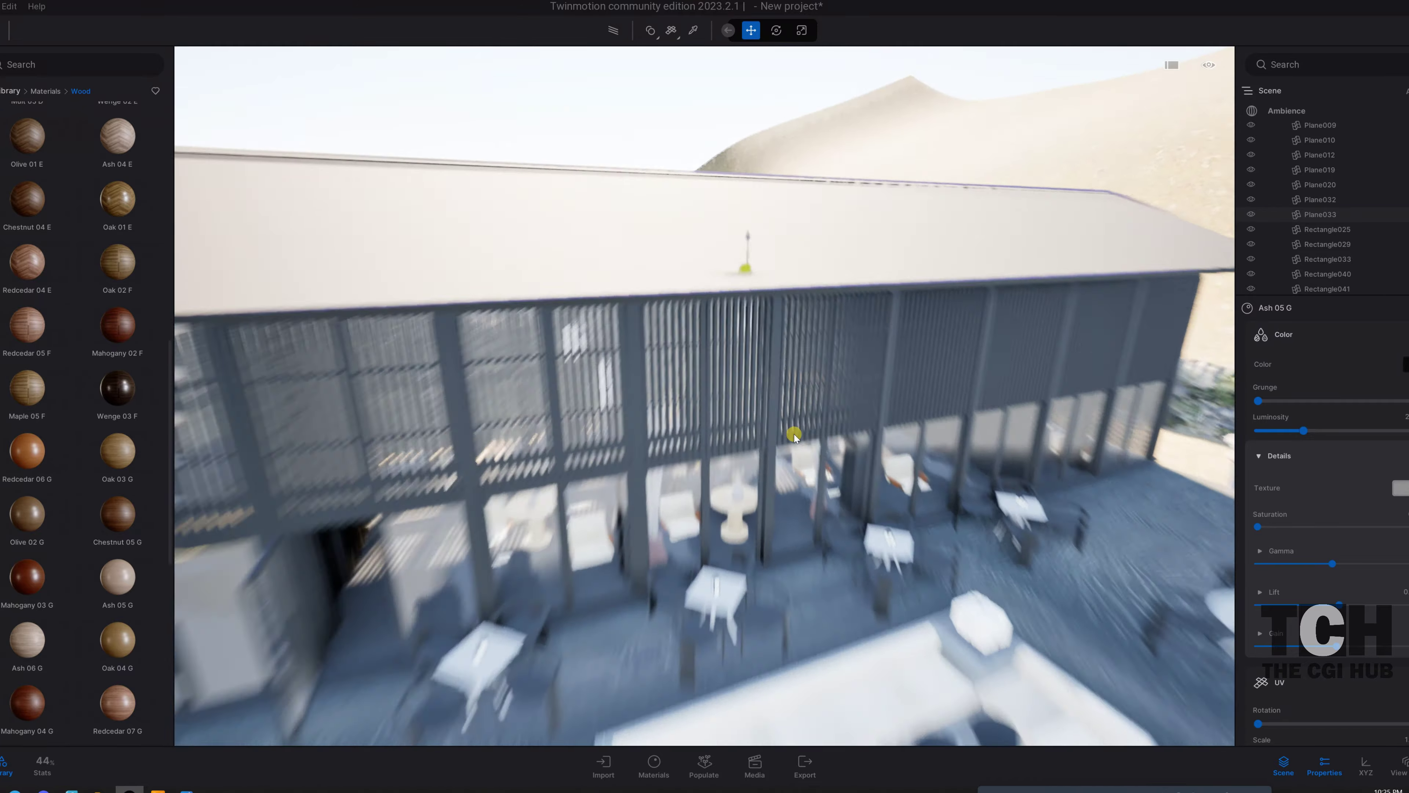
- Return the library to its main categories and open the User library
{"action": "scroll", "coordinate": [793, 434], "scroll_direction": "up", "scroll_amount": 3}
{"action": "scroll", "coordinate": [548, 326], "scroll_direction": "up", "scroll_amount": 3}
{"action": "scroll", "coordinate": [549, 326], "scroll_direction": "up", "scroll_amount": 5}
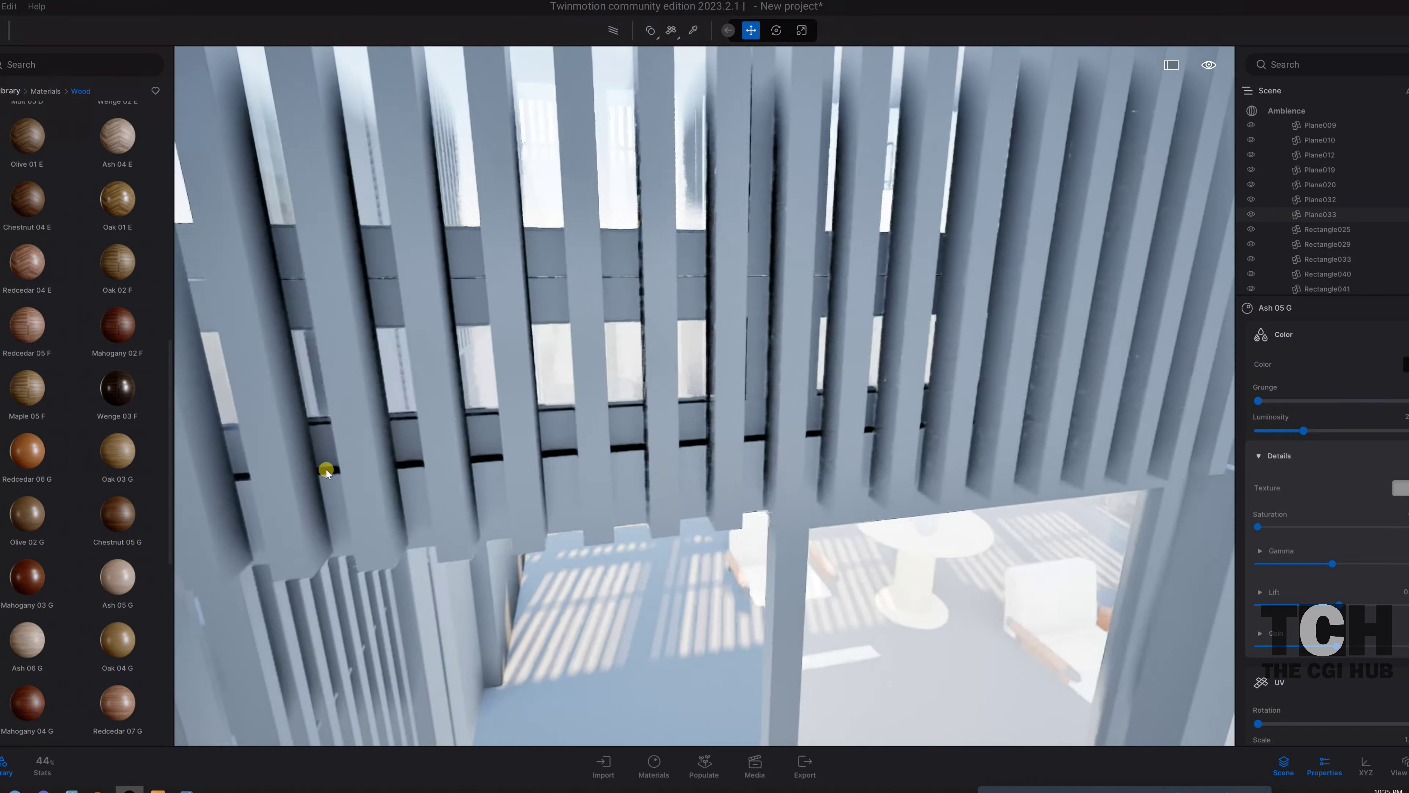
{"action": "left_click", "coordinate": [42, 92]}
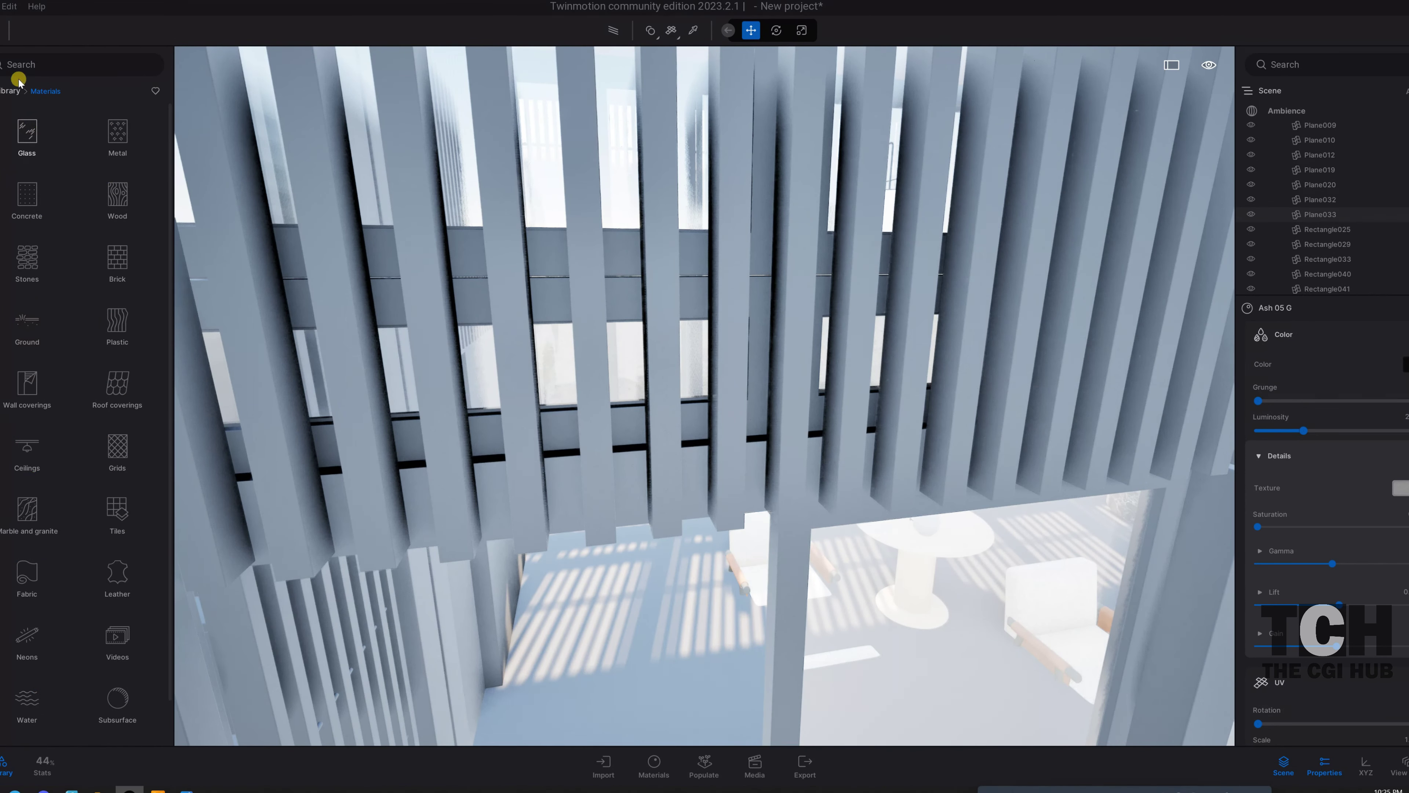
{"action": "left_click", "coordinate": [3, 93]}
{"action": "left_click", "coordinate": [105, 426]}
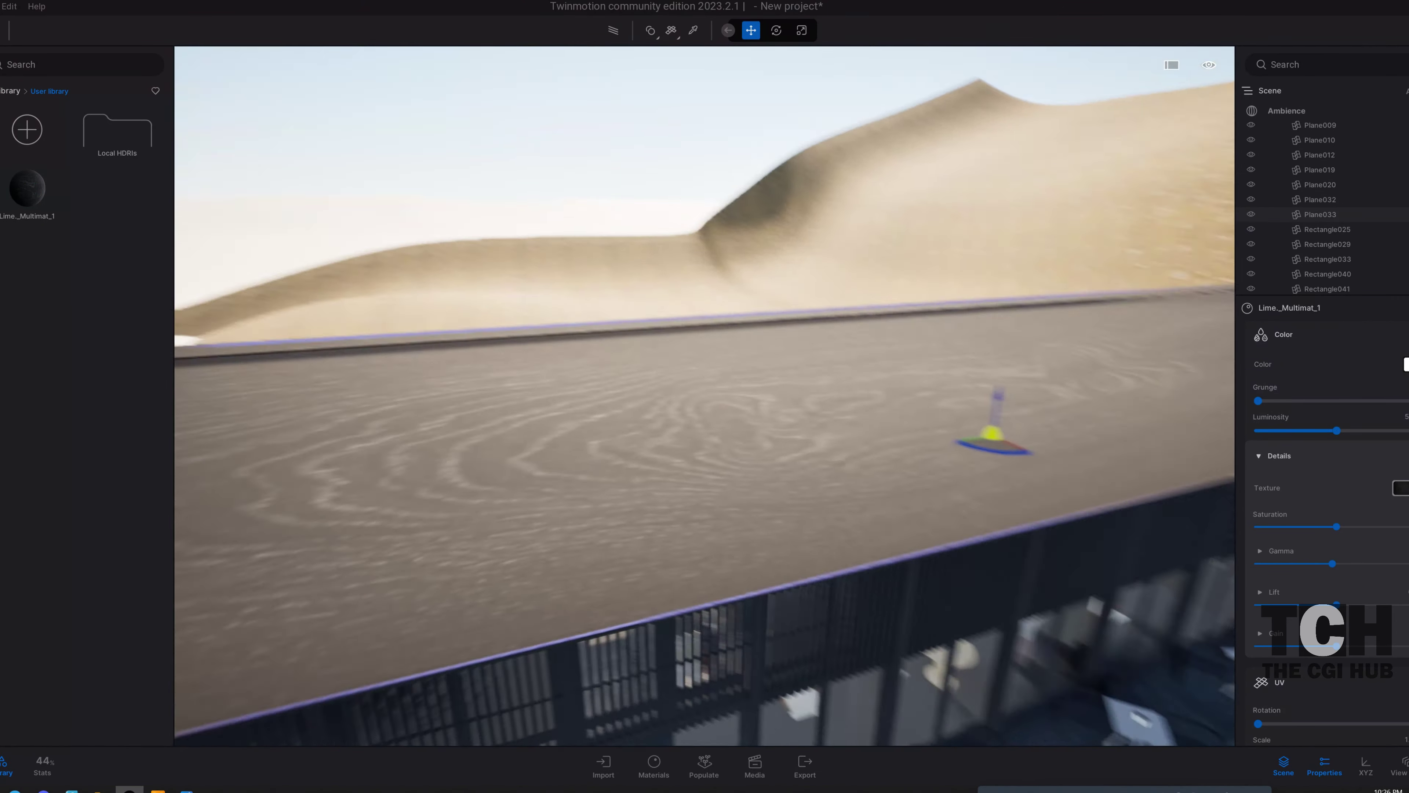
- Eyedrop the fire screen panel to load its Lime_16 - Default435 material for editing
{"action": "left_click_drag", "start_coordinate": [594, 300], "coordinate": [1044, 444]}
{"action": "scroll", "coordinate": [705, 396], "scroll_direction": "down", "scroll_amount": 10}
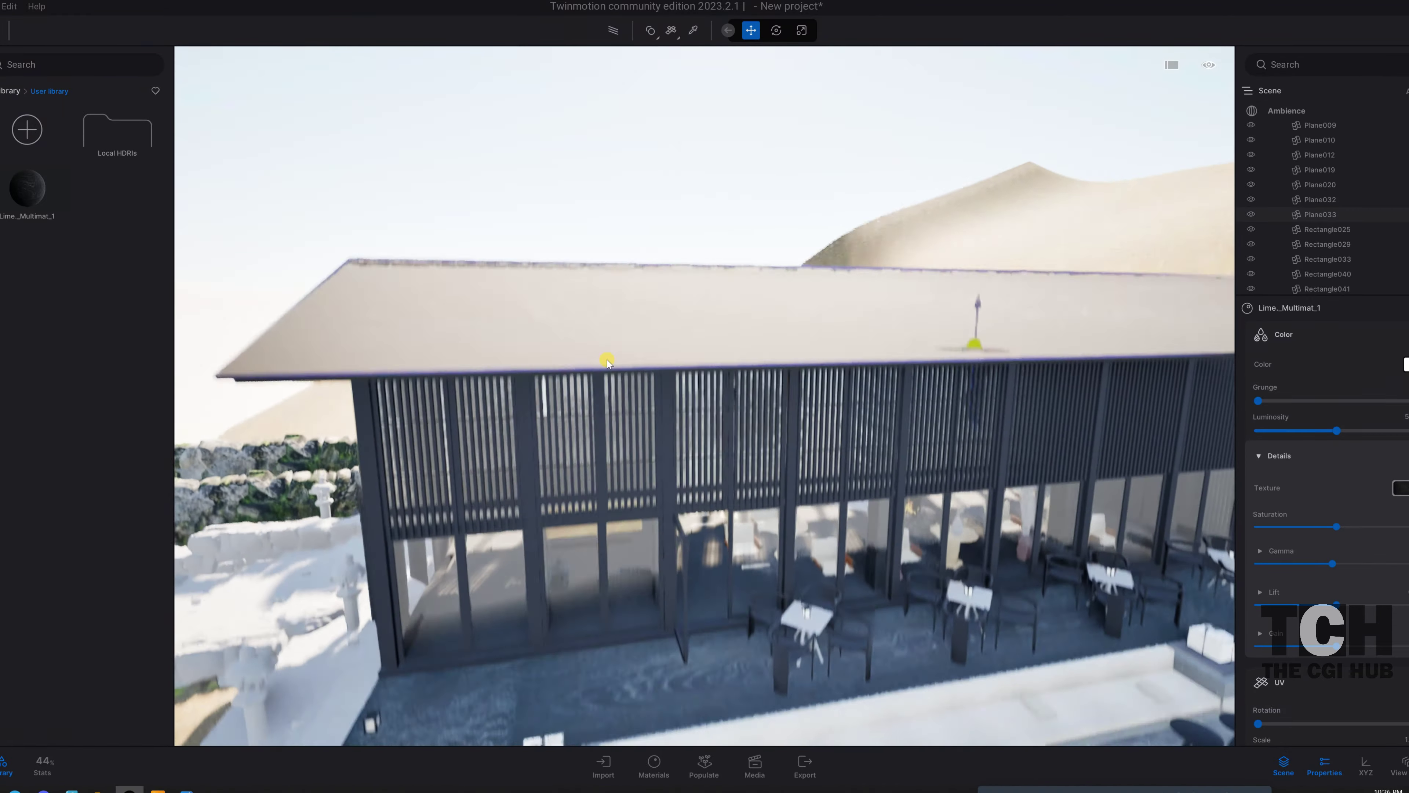
{"action": "left_click_drag", "start_coordinate": [604, 354], "coordinate": [671, 218]}
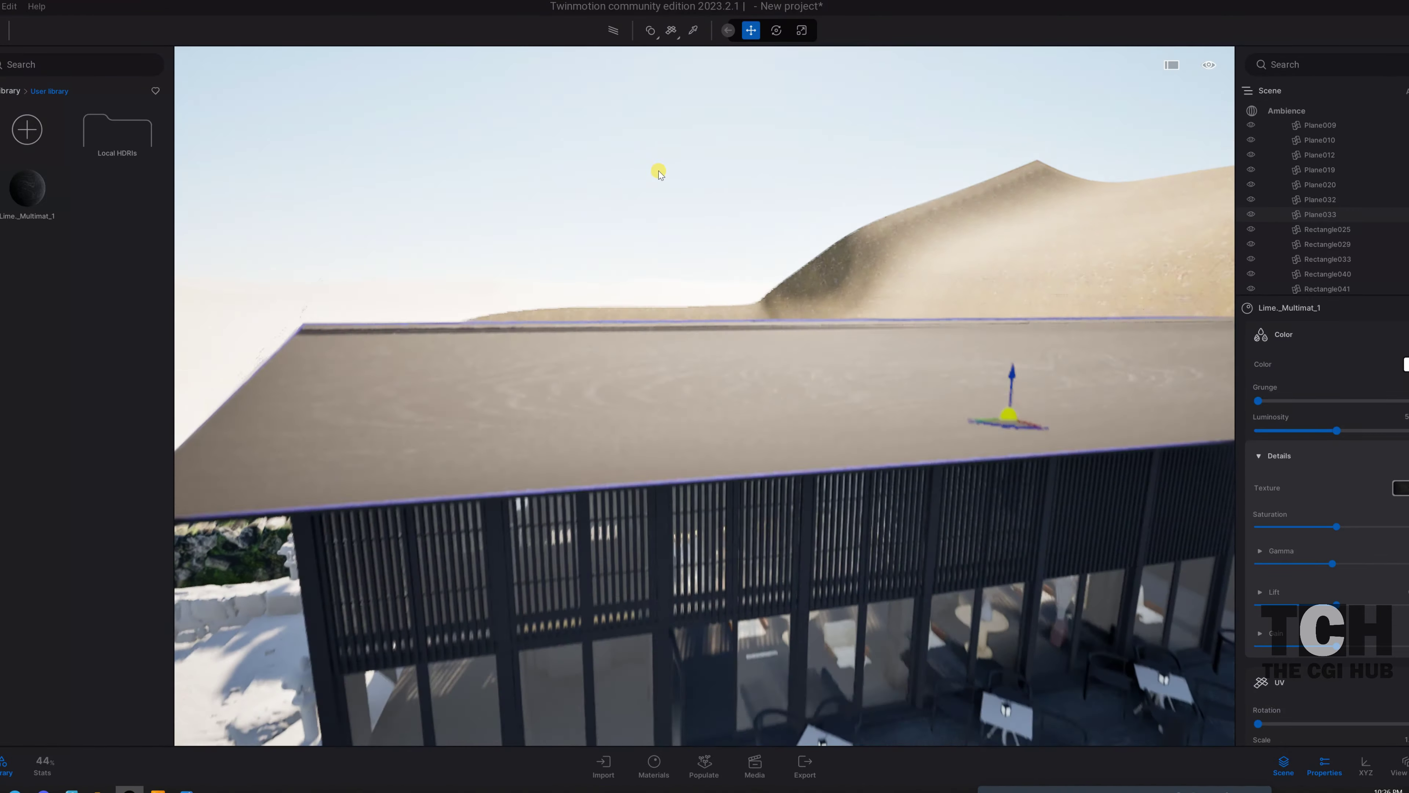
{"action": "left_click", "coordinate": [692, 30]}
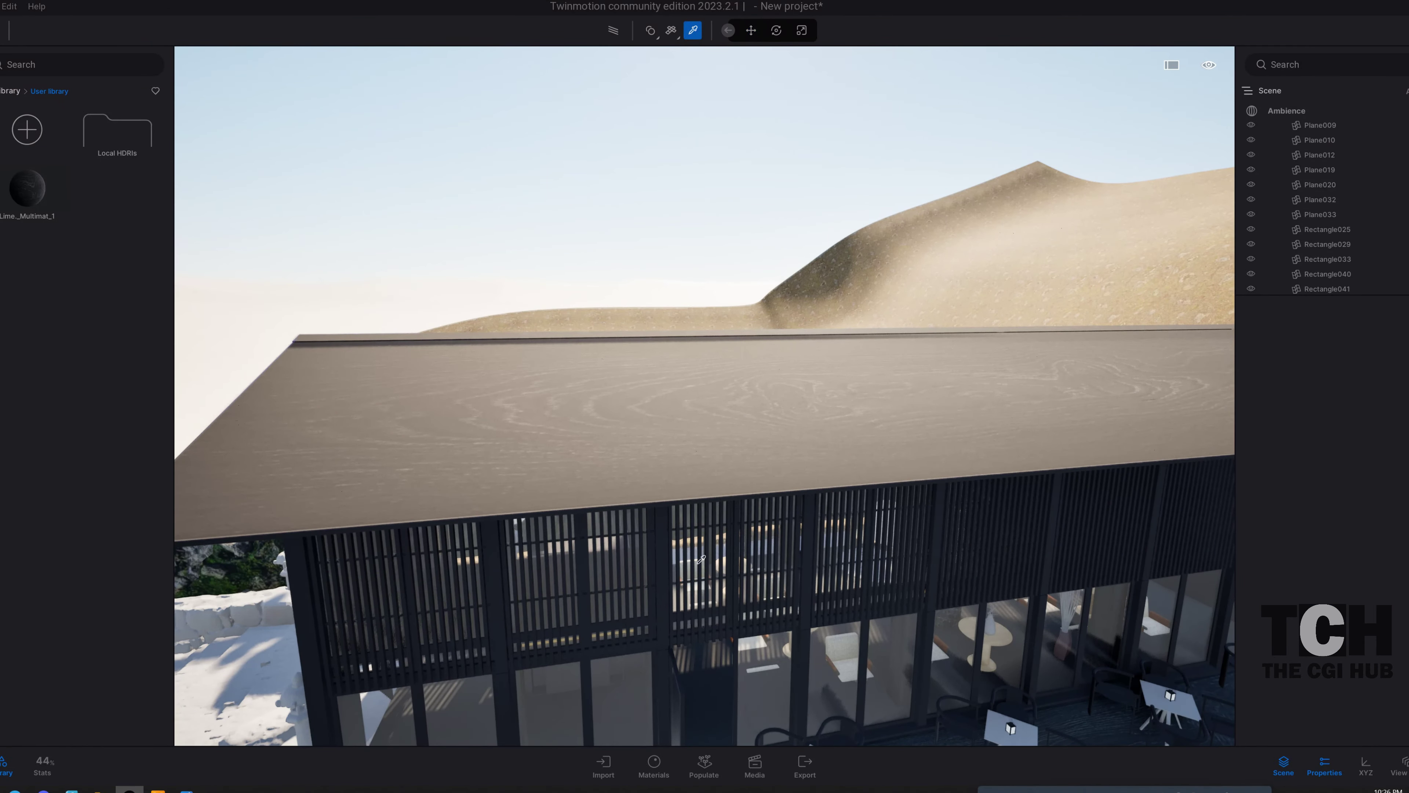
{"action": "left_click", "coordinate": [665, 550]}
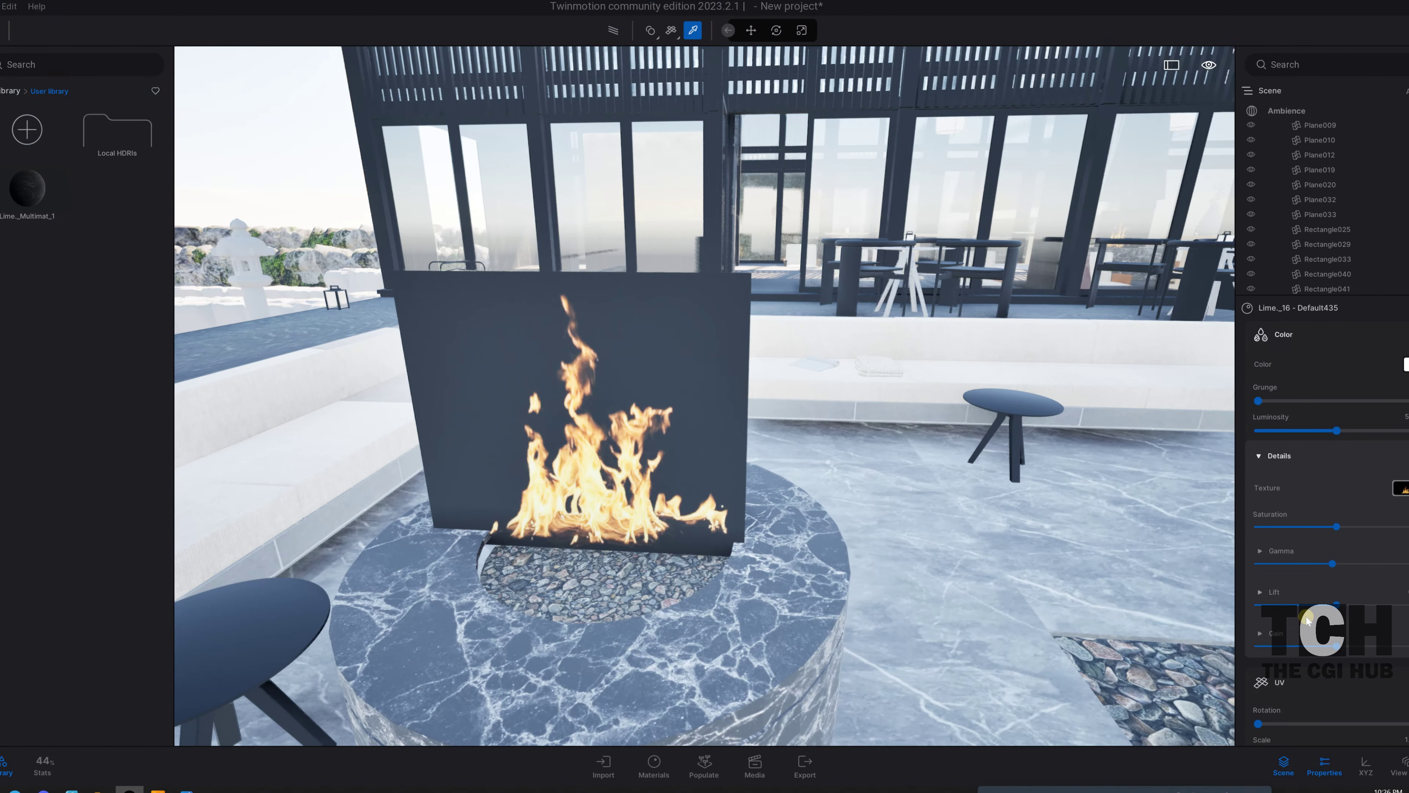
- Hide the fire screen panel Rectangle045 with its Scene-list eye icon, leaving the gravel bowl empty
{"action": "scroll", "coordinate": [1297, 694], "scroll_direction": "down", "scroll_amount": 3}
{"action": "scroll", "coordinate": [1297, 689], "scroll_direction": "down", "scroll_amount": 2}
{"action": "scroll", "coordinate": [1297, 688], "scroll_direction": "down", "scroll_amount": 2}
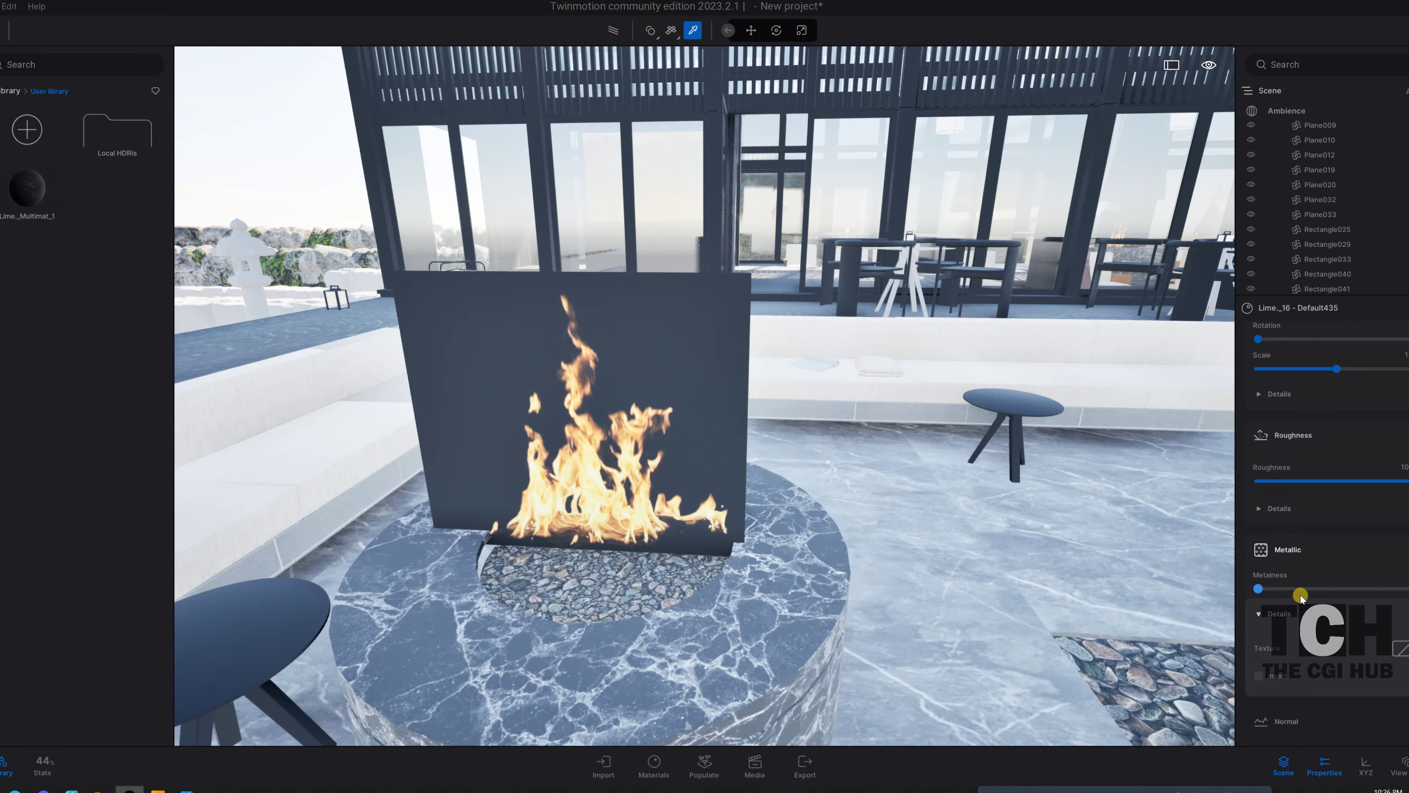
{"action": "scroll", "coordinate": [756, 490], "scroll_direction": "down", "scroll_amount": 5}
{"action": "scroll", "coordinate": [756, 491], "scroll_direction": "up", "scroll_amount": 5}
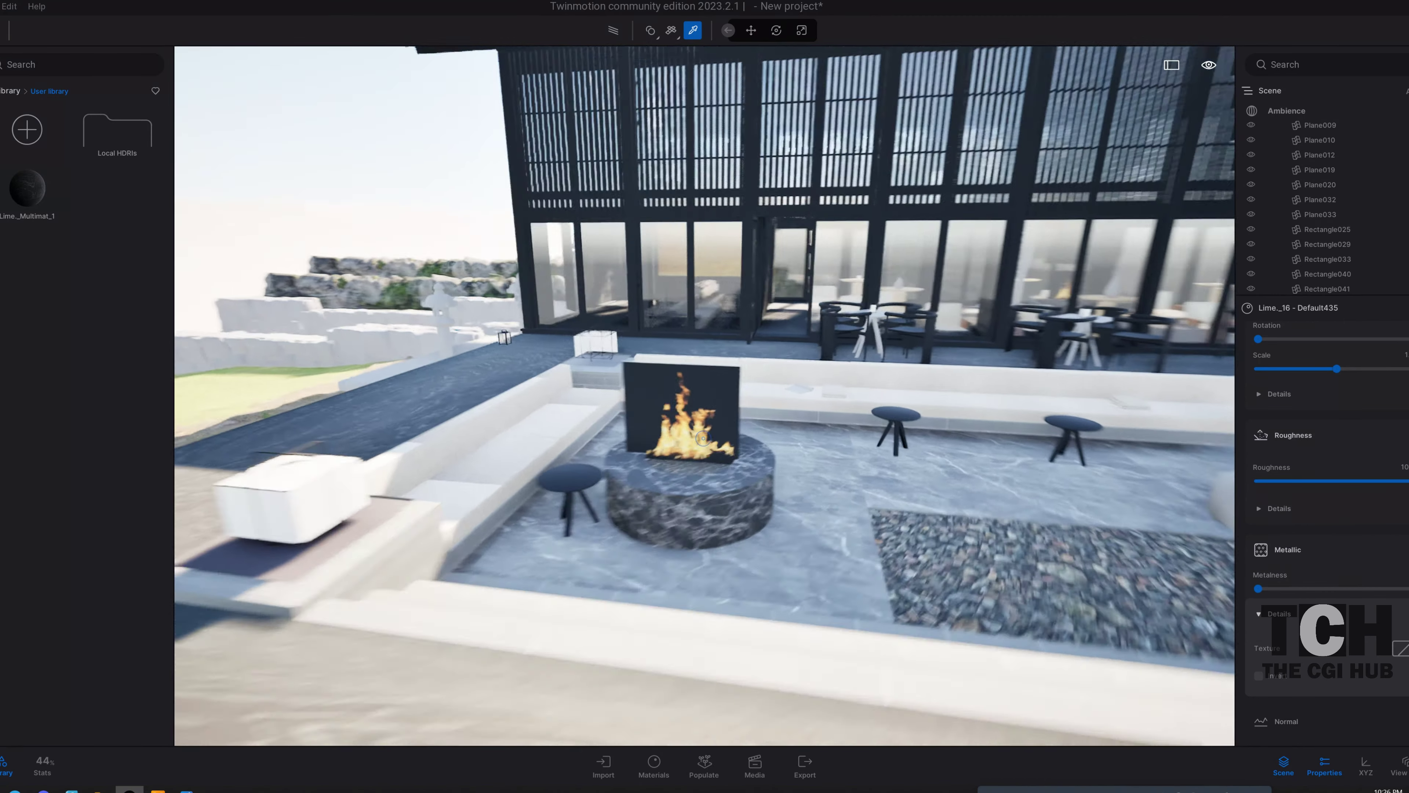
{"action": "left_click_drag", "start_coordinate": [757, 490], "coordinate": [610, 491]}
{"action": "mouse_move", "coordinate": [704, 395]}
{"action": "left_mouse_down"}
{"action": "mouse_move", "coordinate": [555, 395]}
{"action": "mouse_move", "coordinate": [606, 35]}
{"action": "left_mouse_up"}
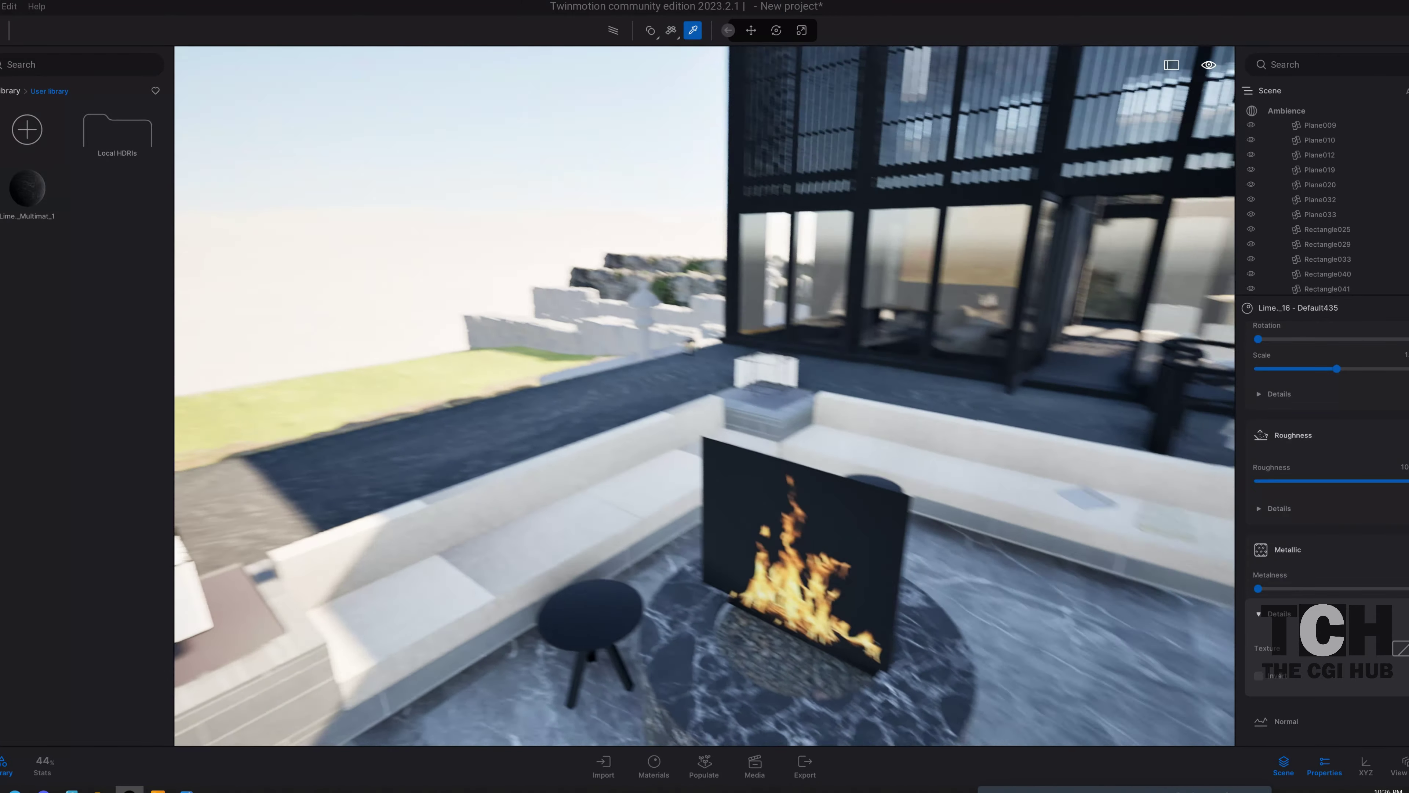
{"action": "left_click", "coordinate": [750, 29]}
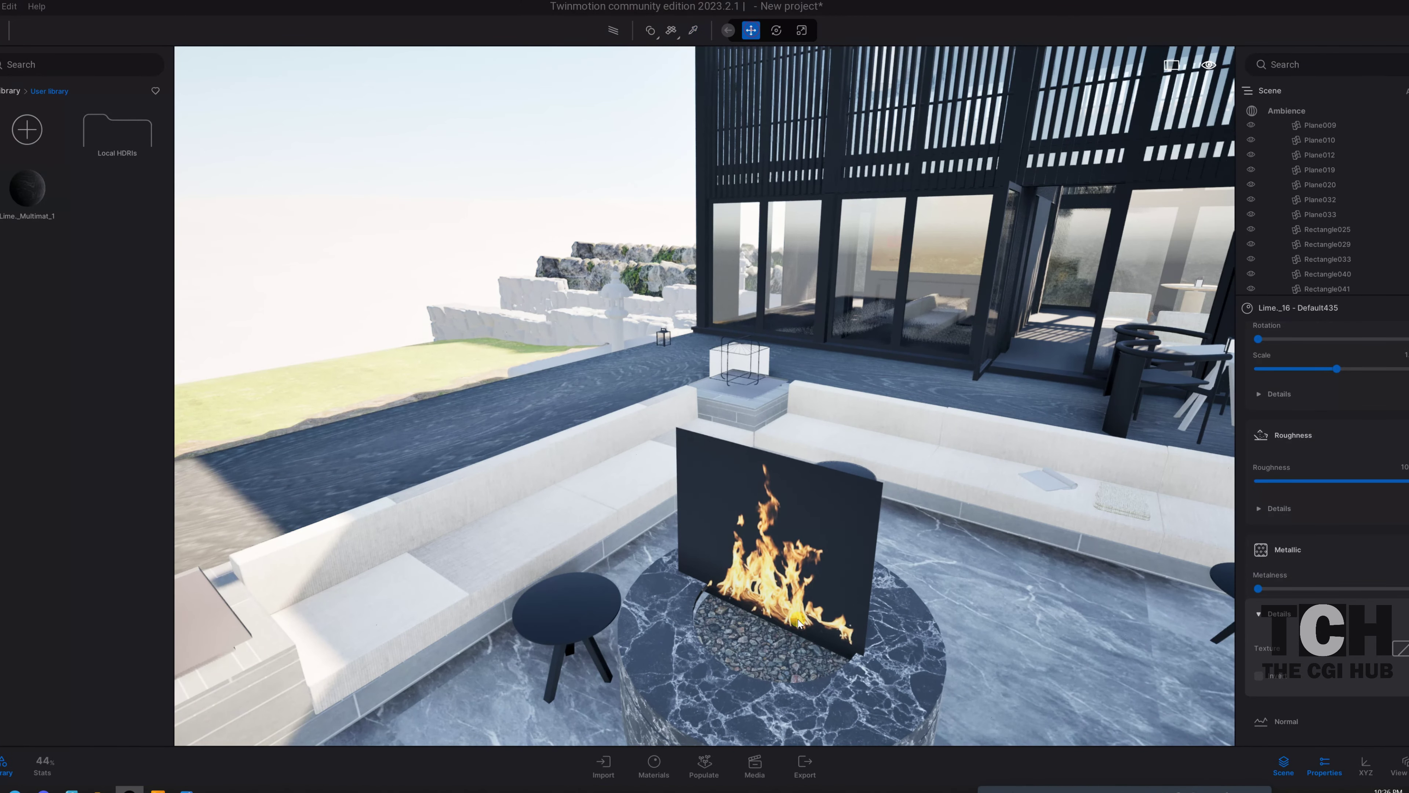
{"action": "left_click", "coordinate": [803, 503]}
{"action": "left_click", "coordinate": [1251, 214]}
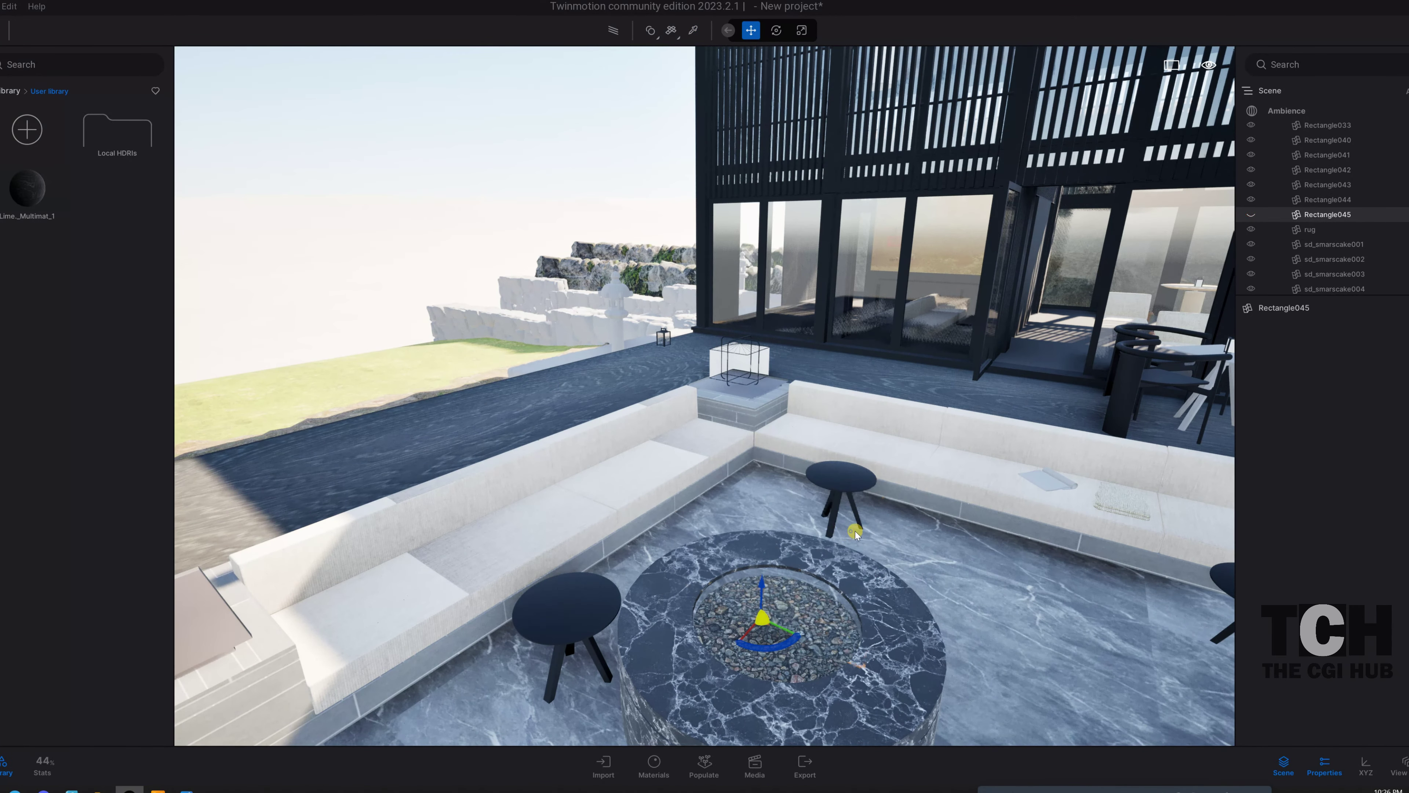
{"action": "left_click_drag", "start_coordinate": [855, 532], "coordinate": [721, 500]}
{"action": "left_click", "coordinate": [11, 92]}
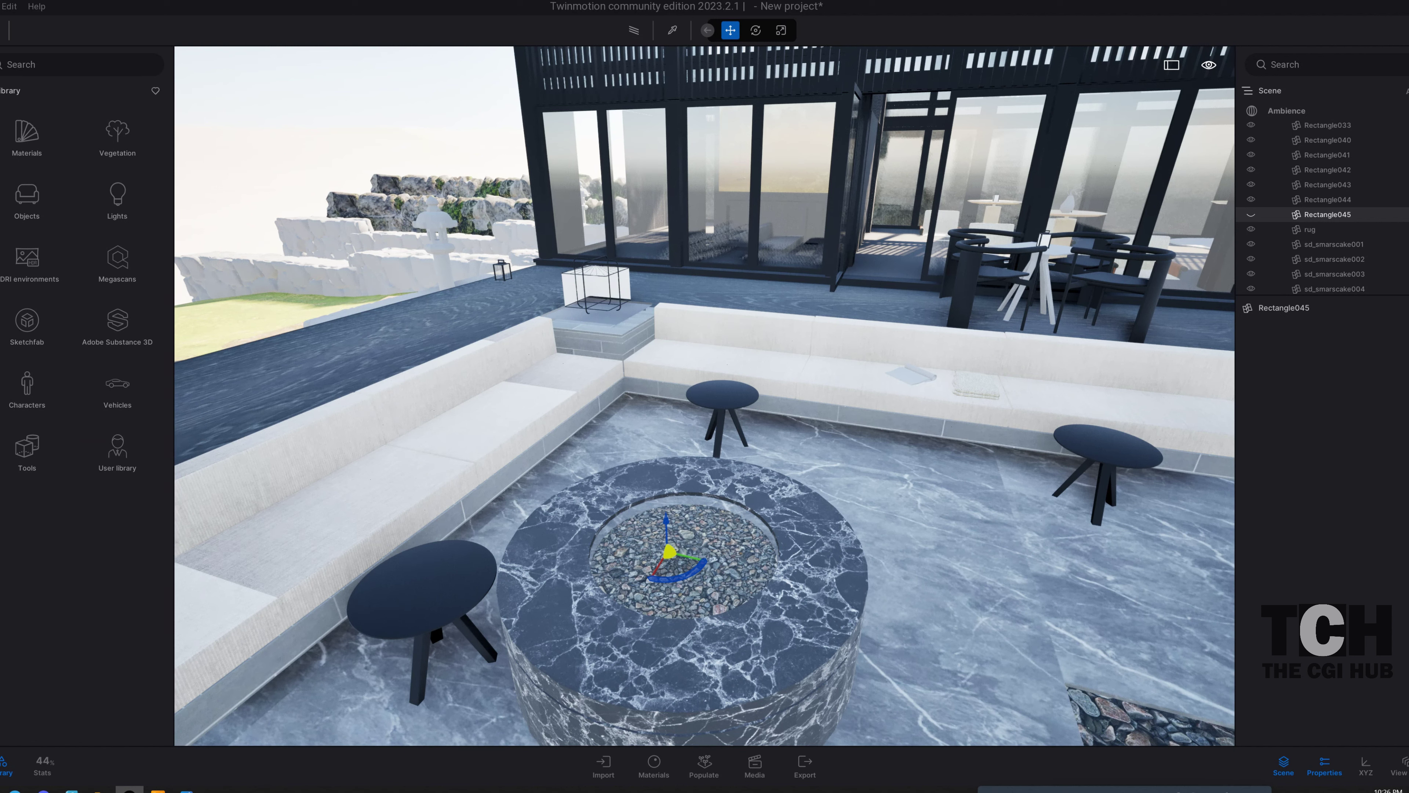
- Browse Tools and Vegetation, then open Objects > Particles listing Small fire and Smoke
{"action": "left_click", "coordinate": [40, 446]}
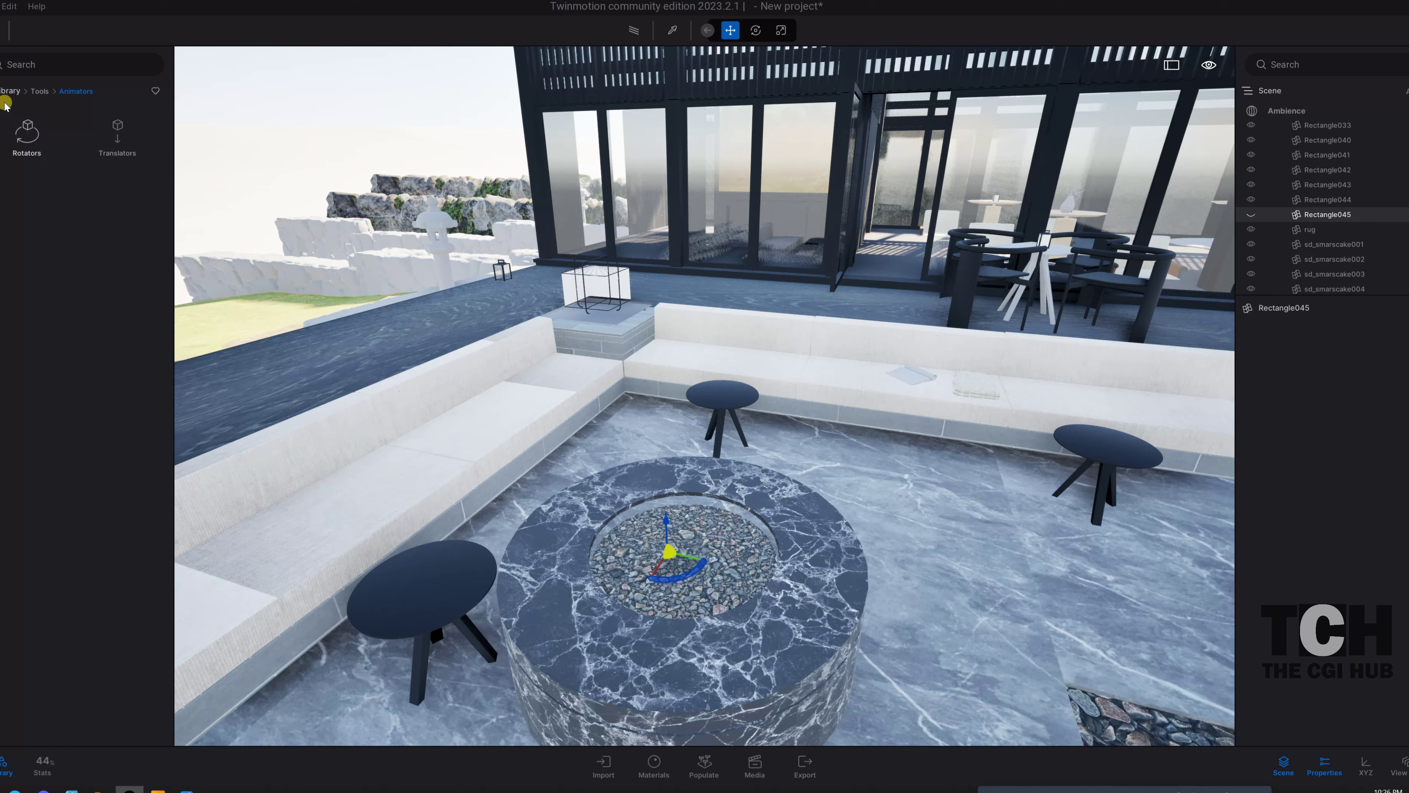
{"action": "left_click", "coordinate": [7, 91]}
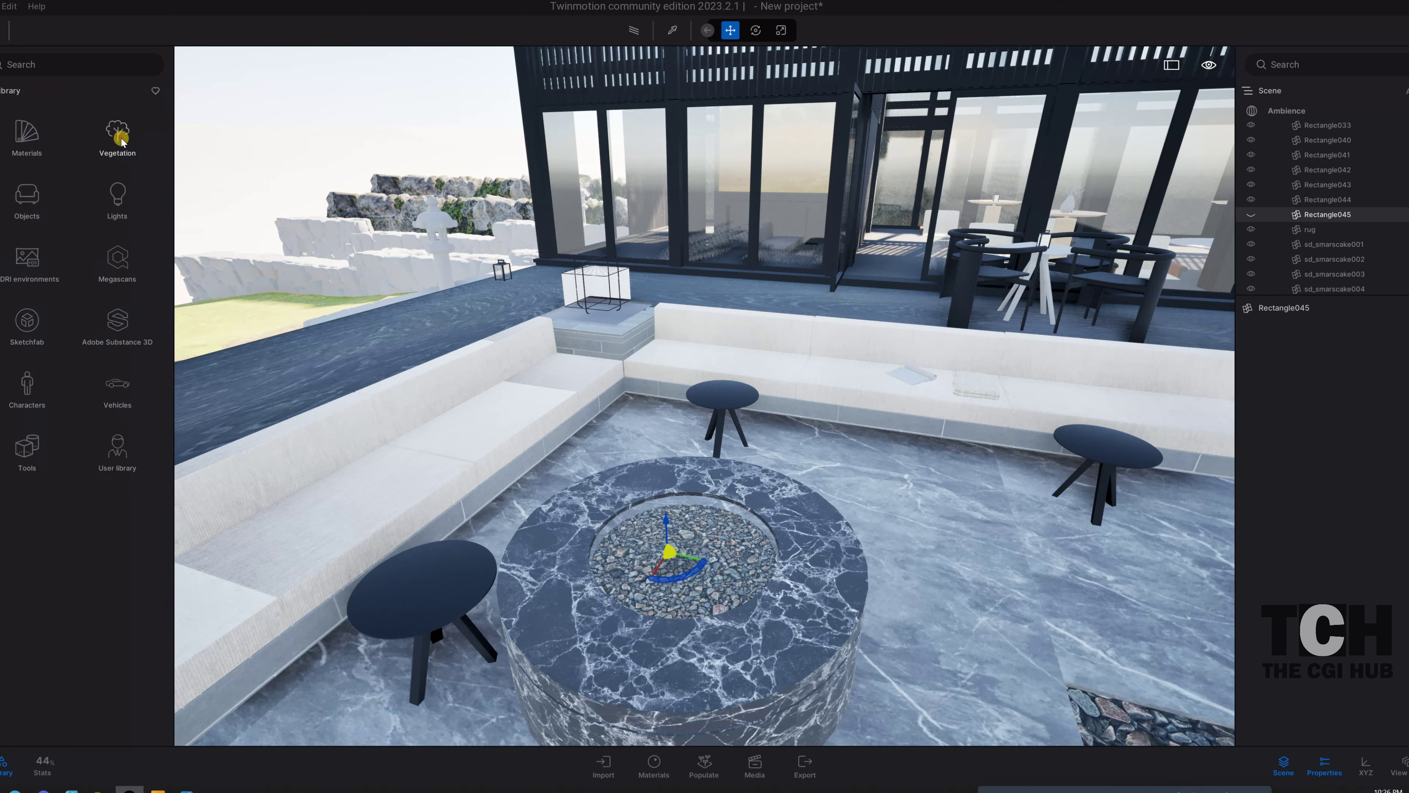
{"action": "left_click", "coordinate": [111, 139]}
{"action": "left_click", "coordinate": [3, 91]}
{"action": "left_click", "coordinate": [19, 195]}
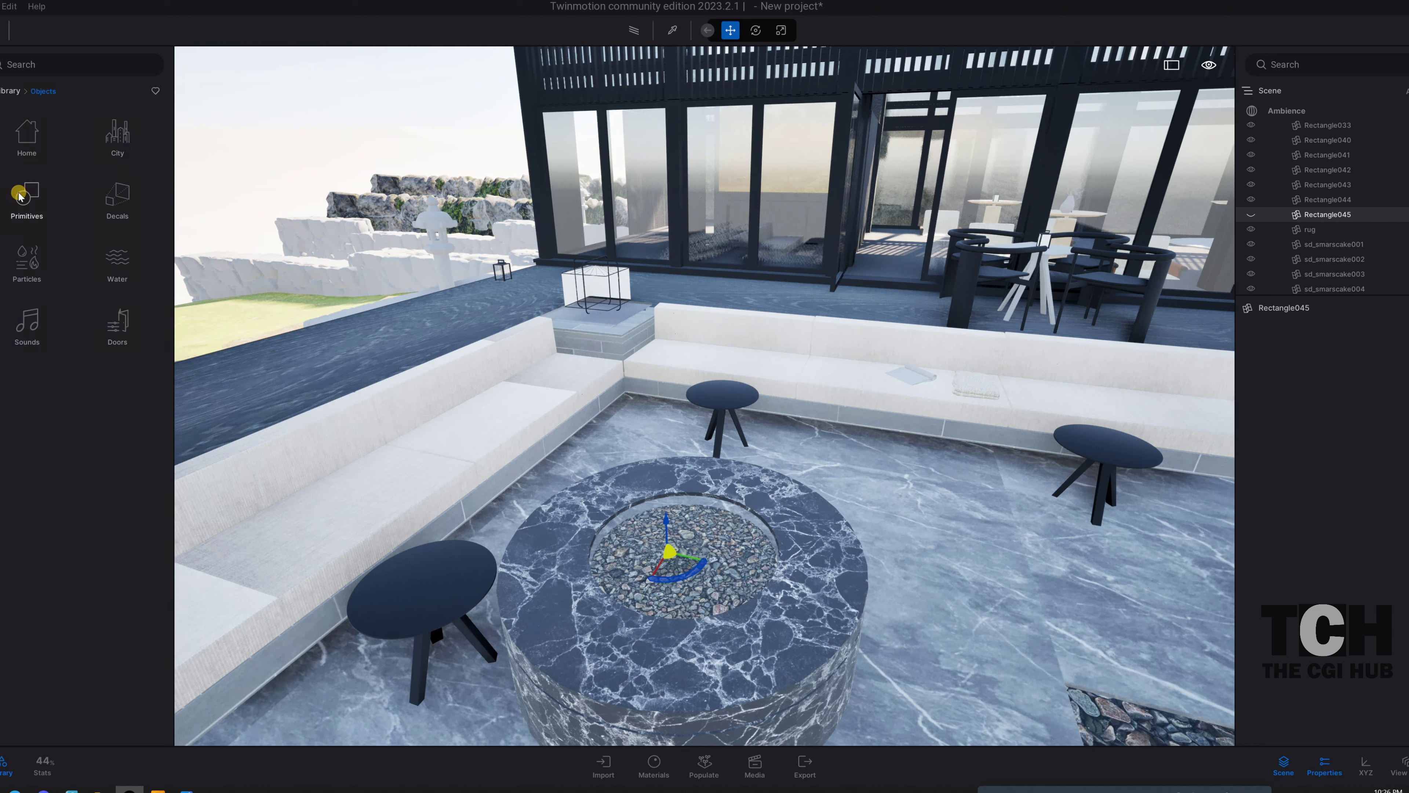
{"action": "left_click", "coordinate": [30, 267]}
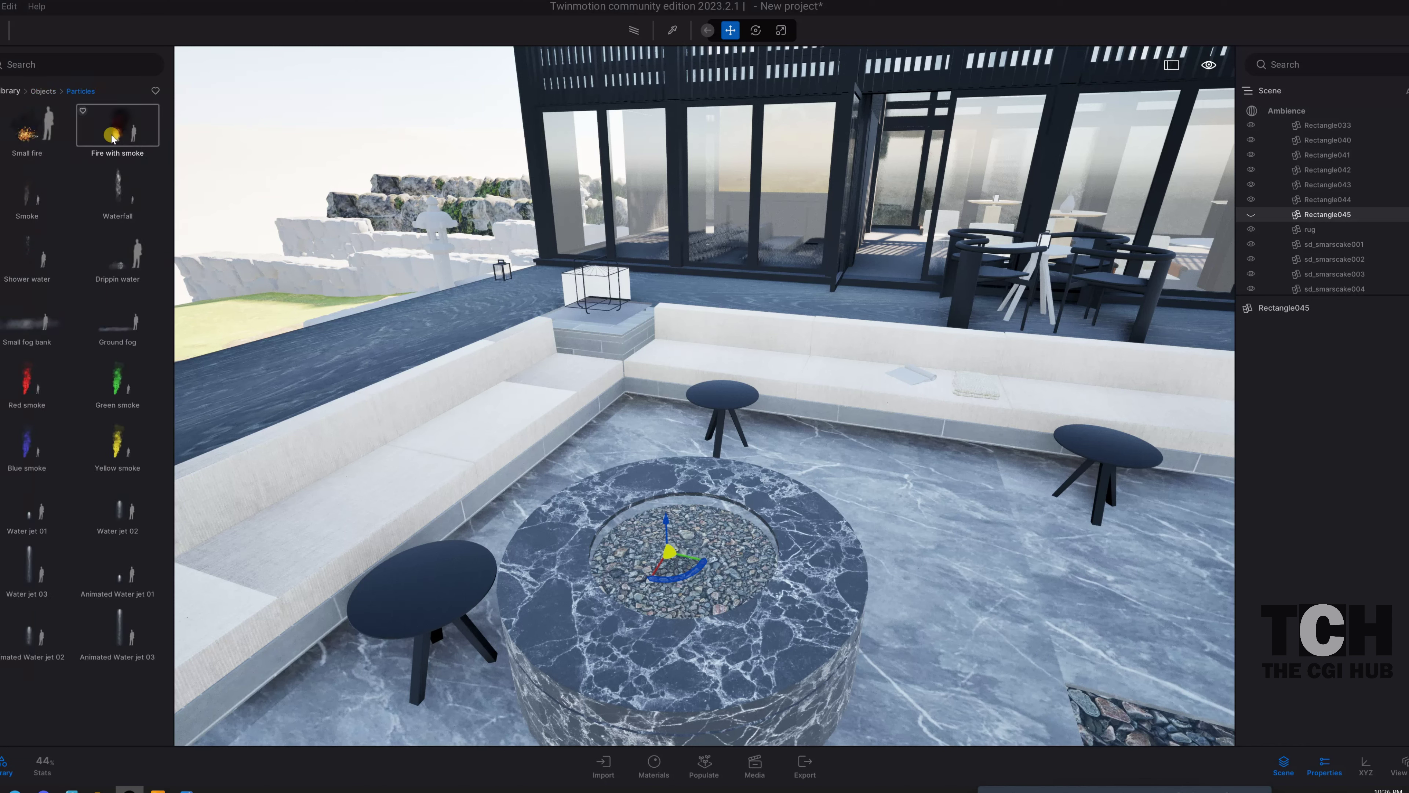
- Drop a Small fire effect into the fire pit and preview another fire effect there
{"action": "left_click_drag", "start_coordinate": [34, 136], "coordinate": [684, 556]}
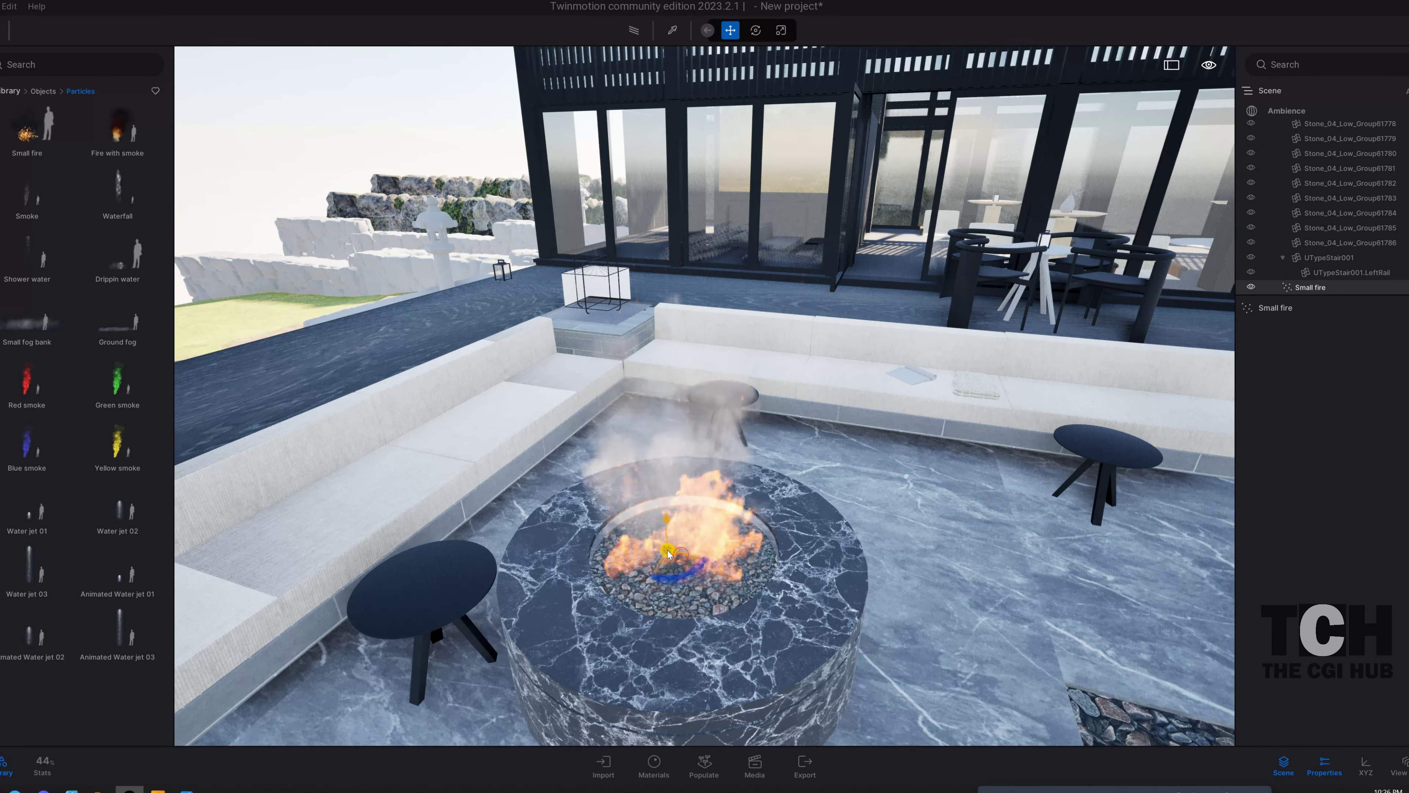
{"action": "left_click_drag", "start_coordinate": [684, 556], "coordinate": [655, 499]}
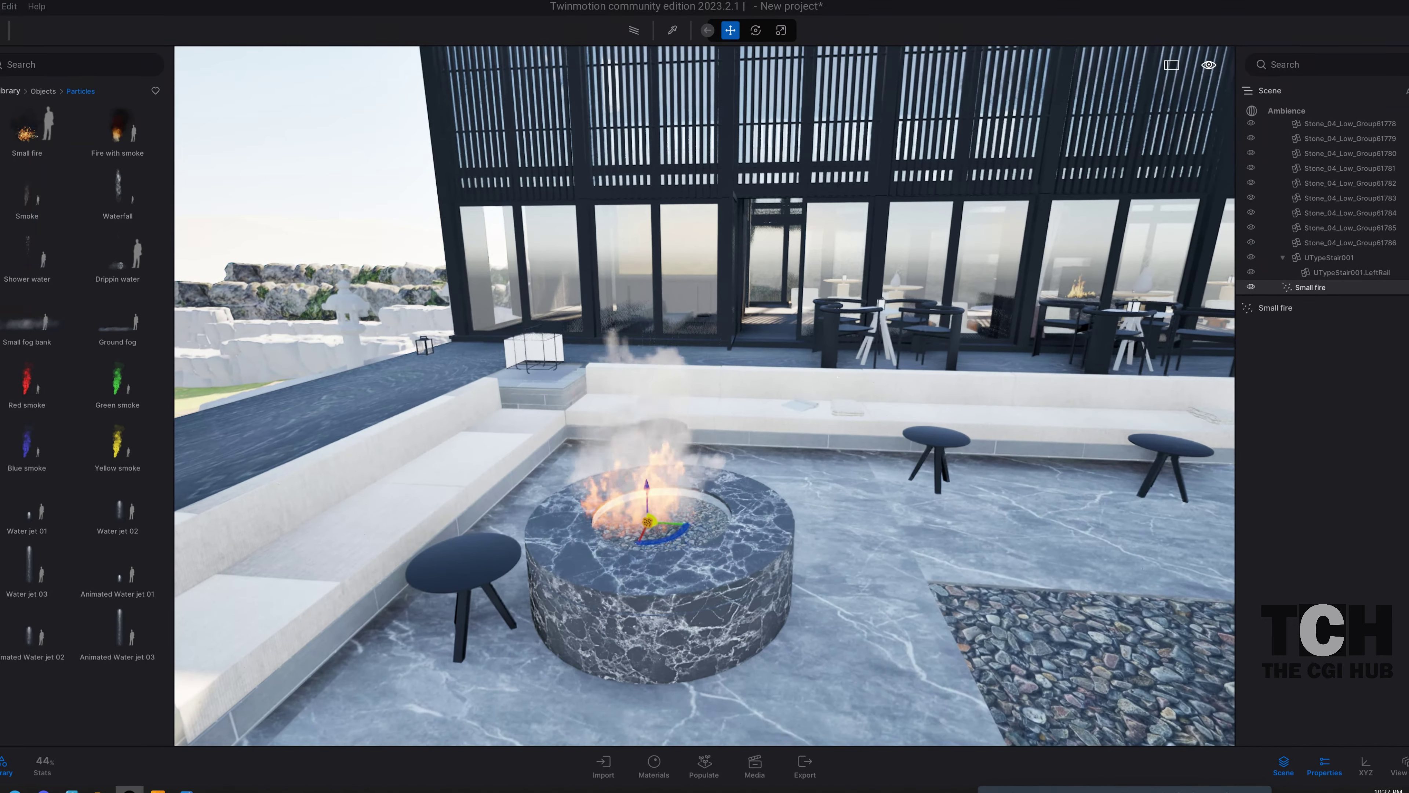
{"action": "left_click_drag", "start_coordinate": [117, 133], "coordinate": [656, 524]}
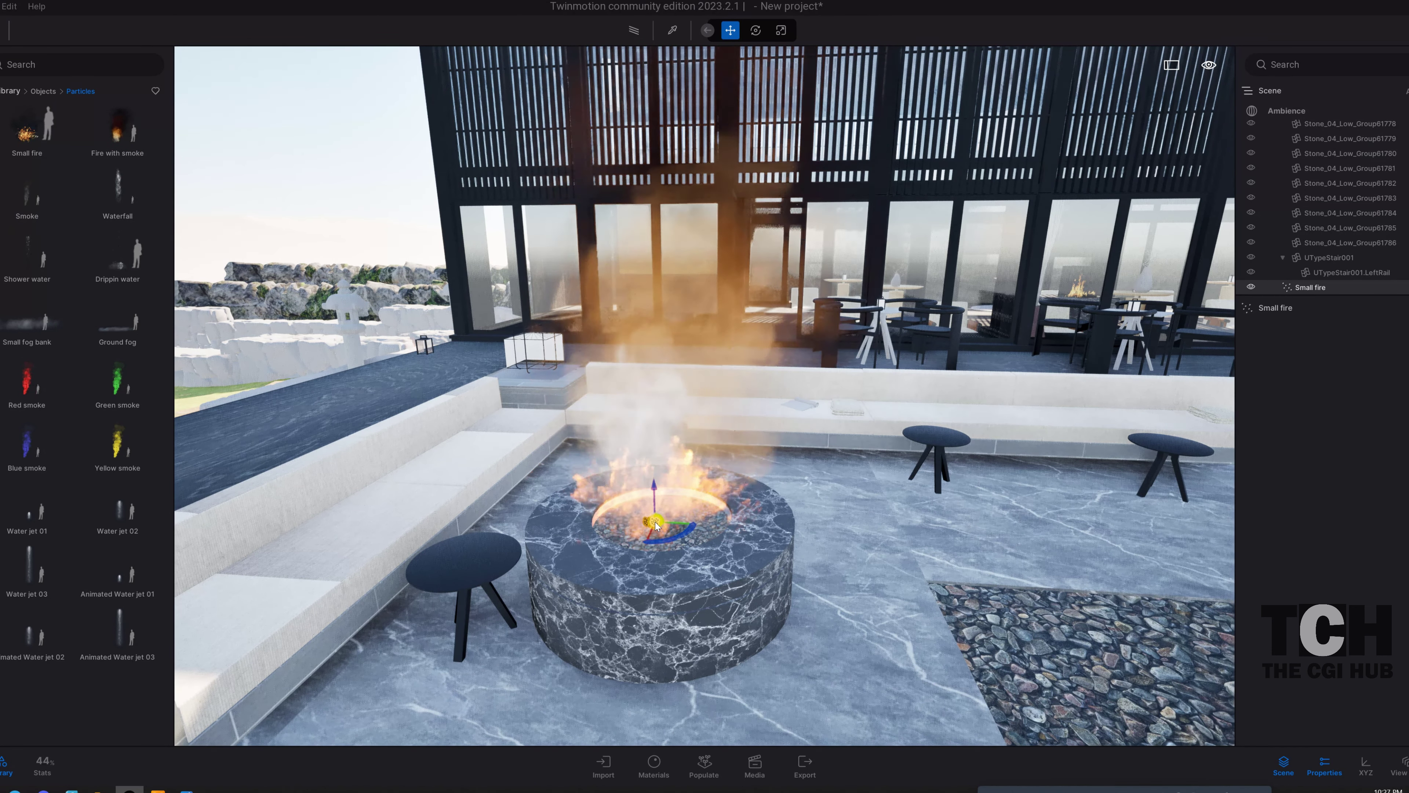
{"action": "scroll", "coordinate": [459, 258], "scroll_direction": "down", "scroll_amount": 5}
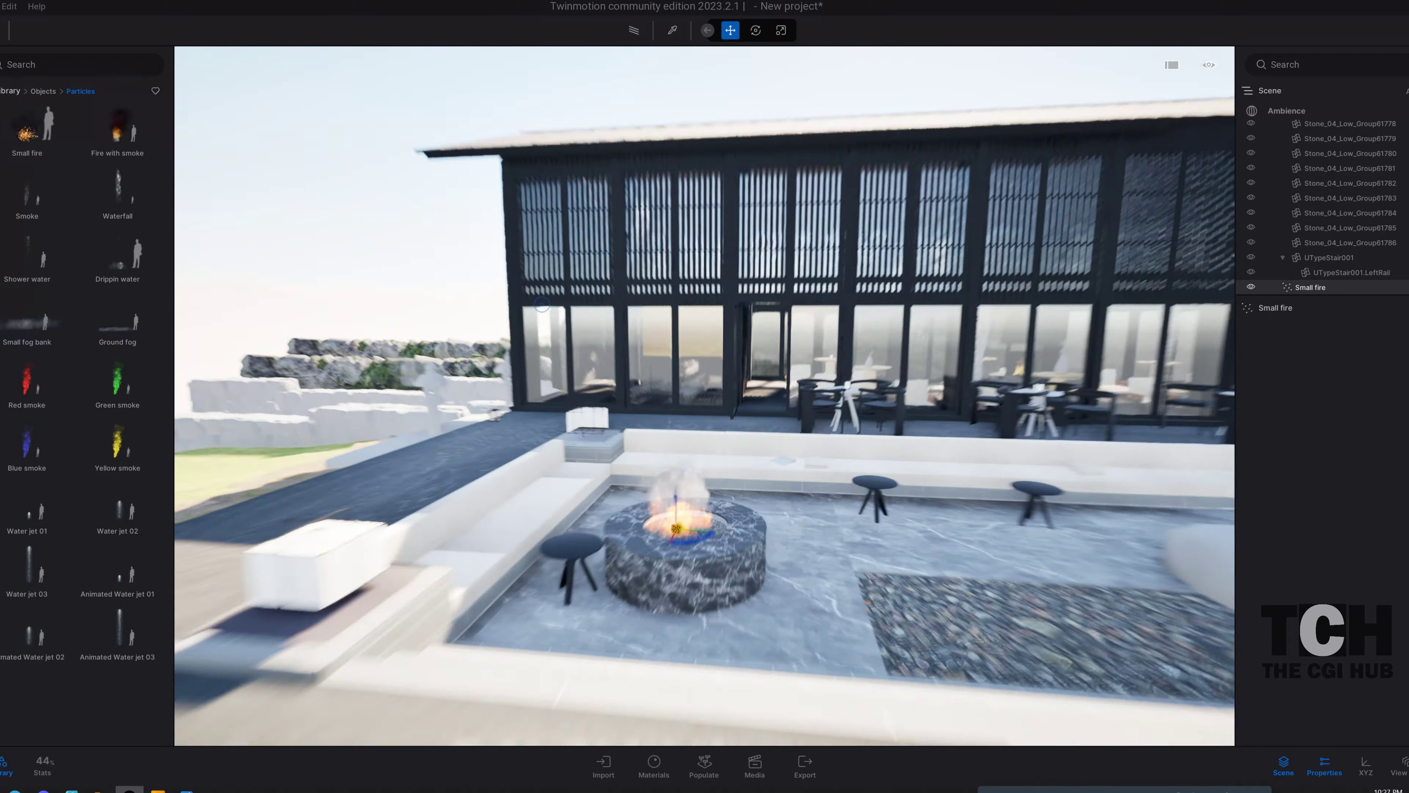
{"action": "scroll", "coordinate": [545, 310], "scroll_direction": "up", "scroll_amount": 5}
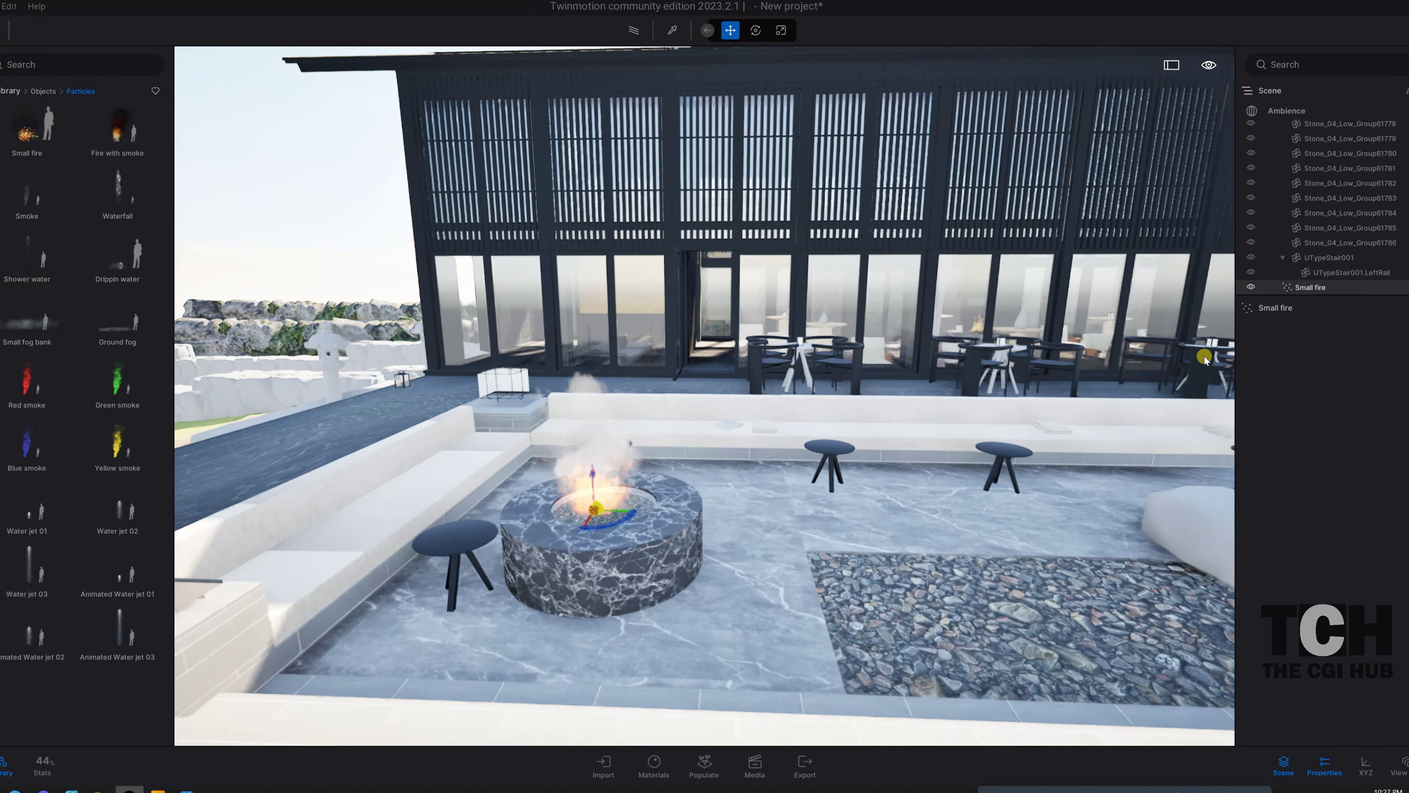
- Select the Small fire object and zoom in and out to check it burning in the bowl
{"action": "left_click", "coordinate": [1317, 287]}
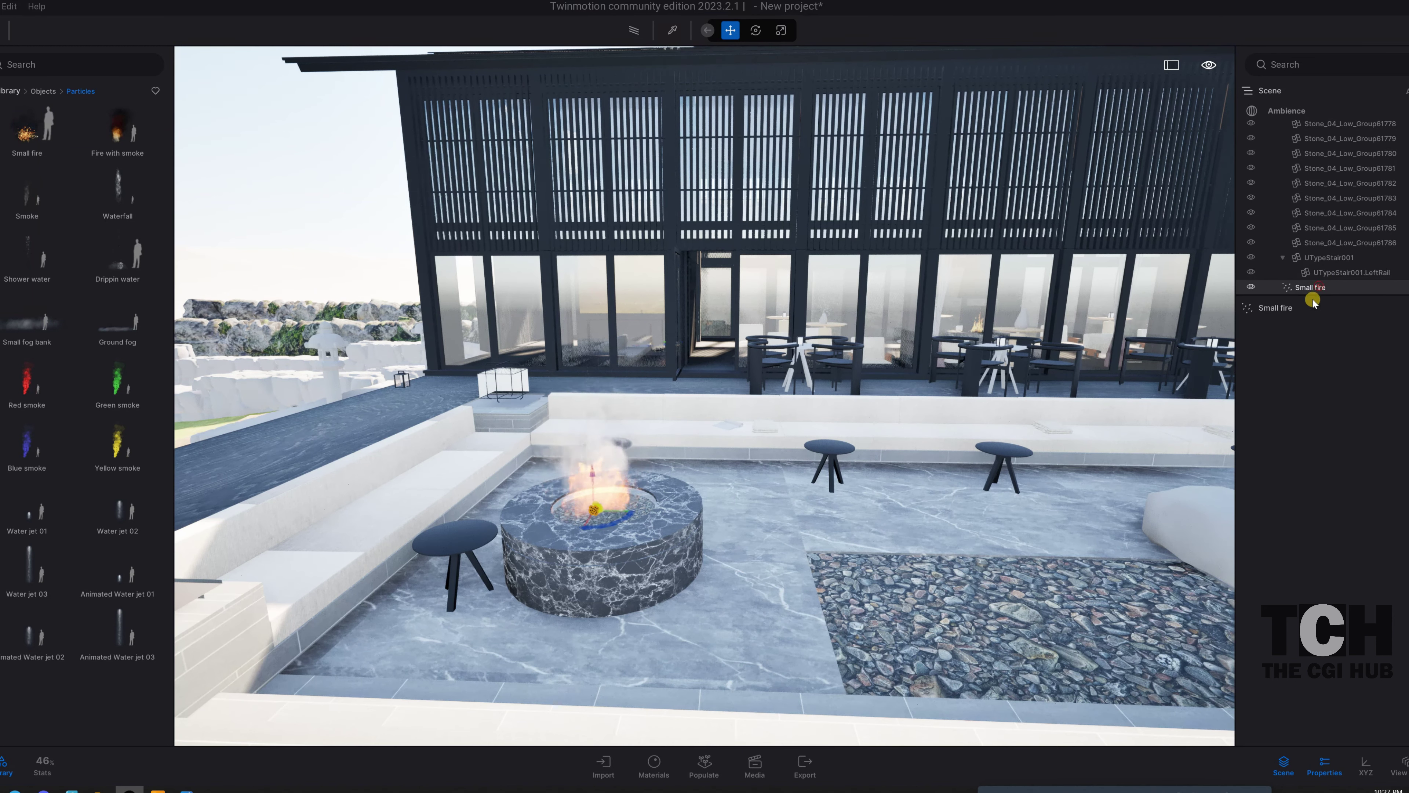
{"action": "scroll", "coordinate": [591, 521], "scroll_direction": "up", "scroll_amount": 3}
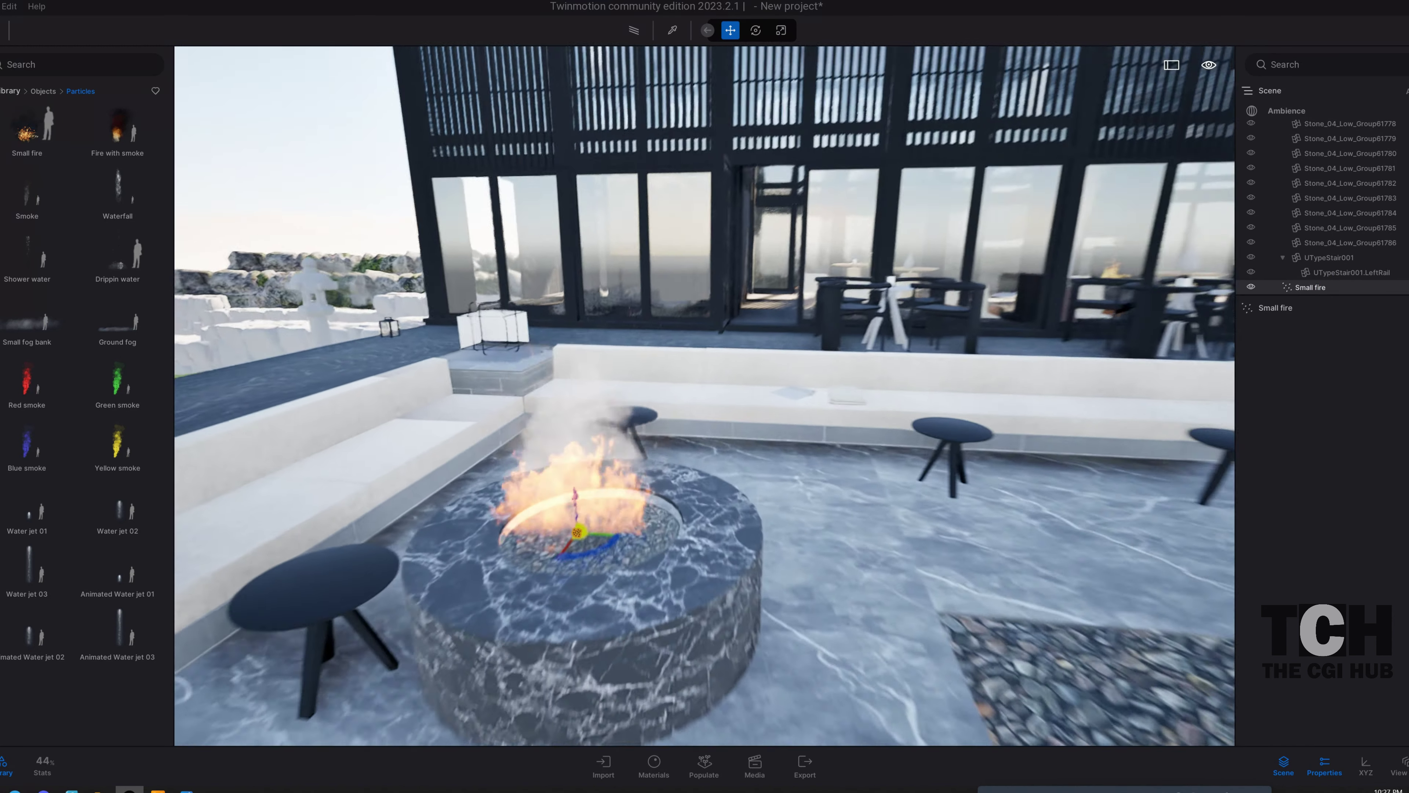
{"action": "scroll", "coordinate": [591, 520], "scroll_direction": "down", "scroll_amount": 2}
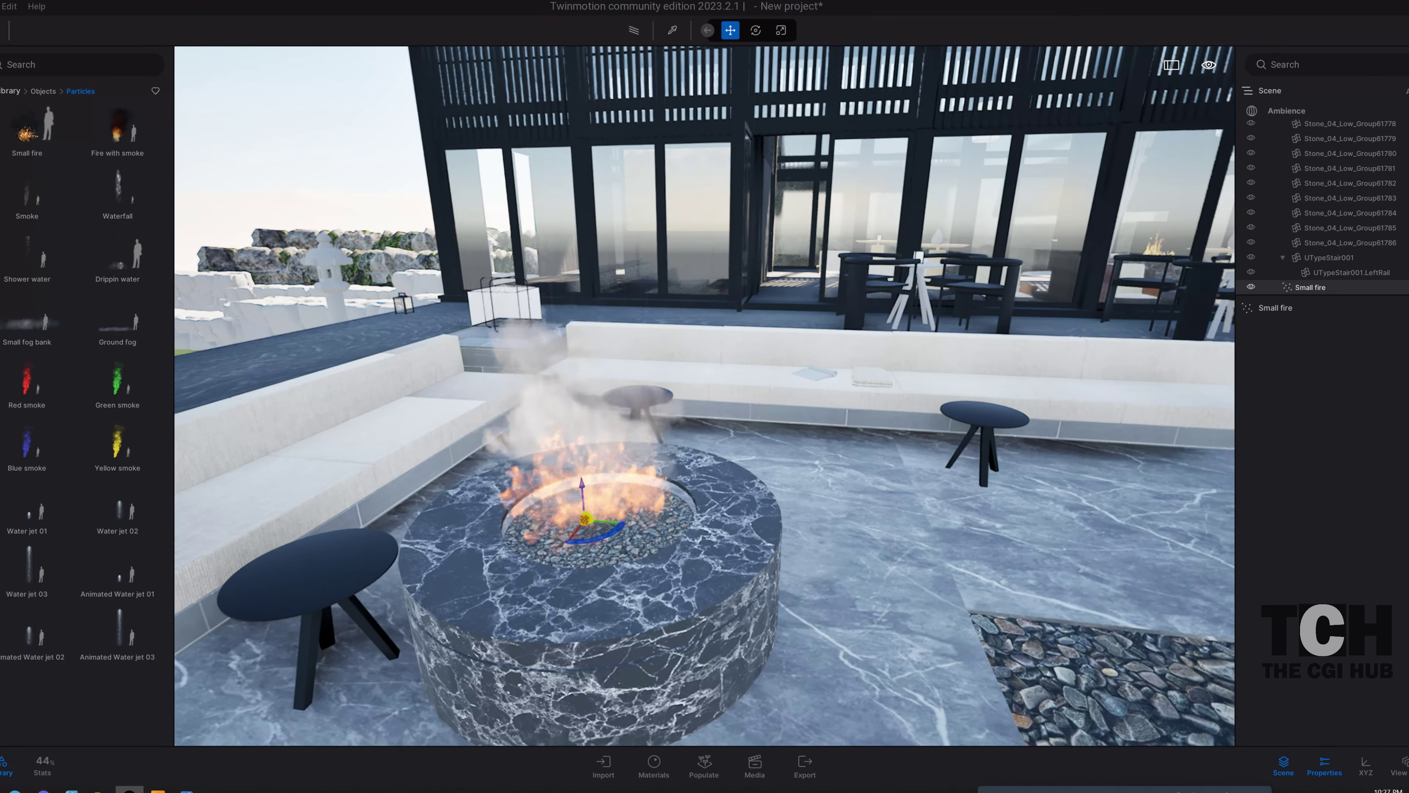
{"action": "scroll", "coordinate": [592, 520], "scroll_direction": "down", "scroll_amount": 2}
{"action": "scroll", "coordinate": [592, 520], "scroll_direction": "down", "scroll_amount": 3}
{"action": "scroll", "coordinate": [591, 521], "scroll_direction": "down", "scroll_amount": 2}
{"action": "scroll", "coordinate": [582, 503], "scroll_direction": "up", "scroll_amount": 2}
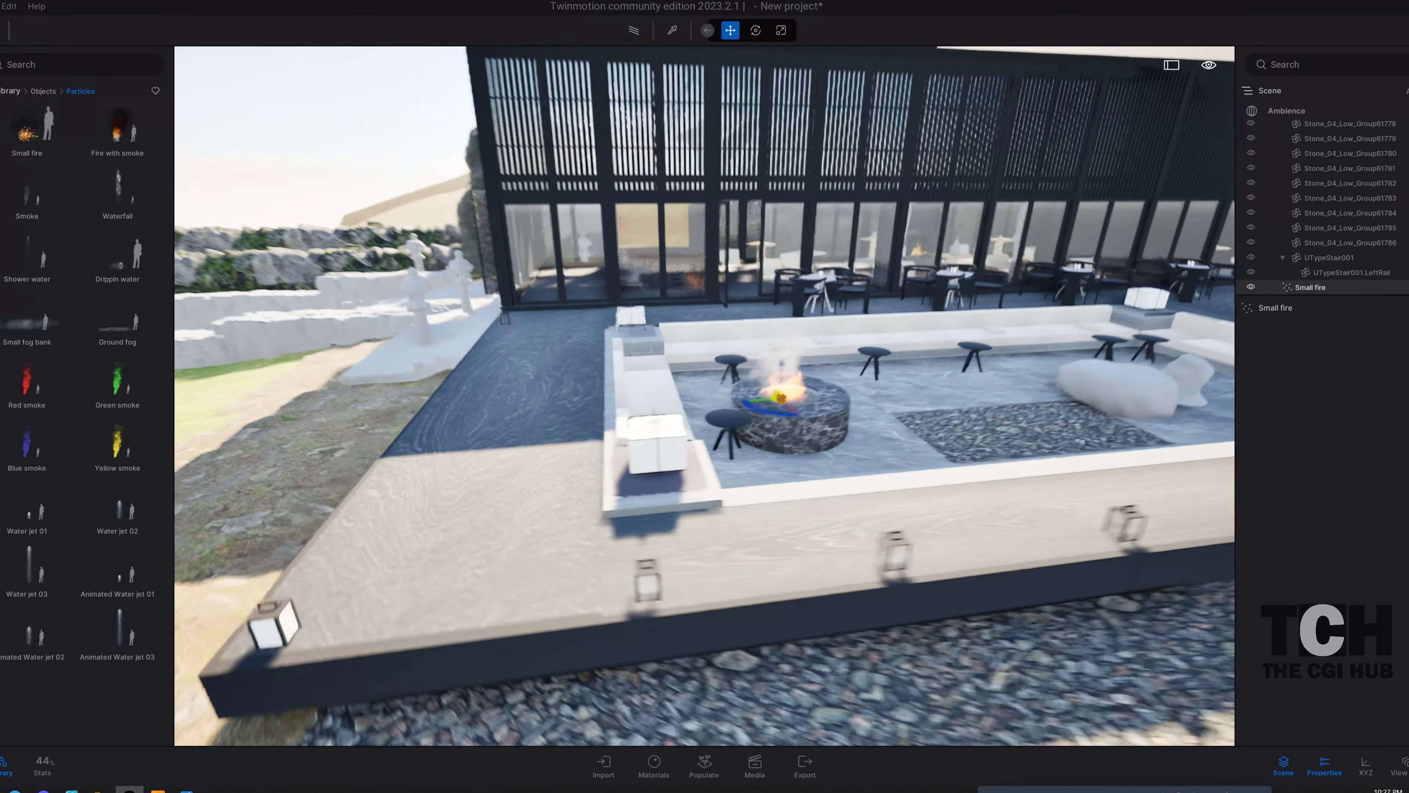
{"action": "scroll", "coordinate": [582, 503], "scroll_direction": "up", "scroll_amount": 3}
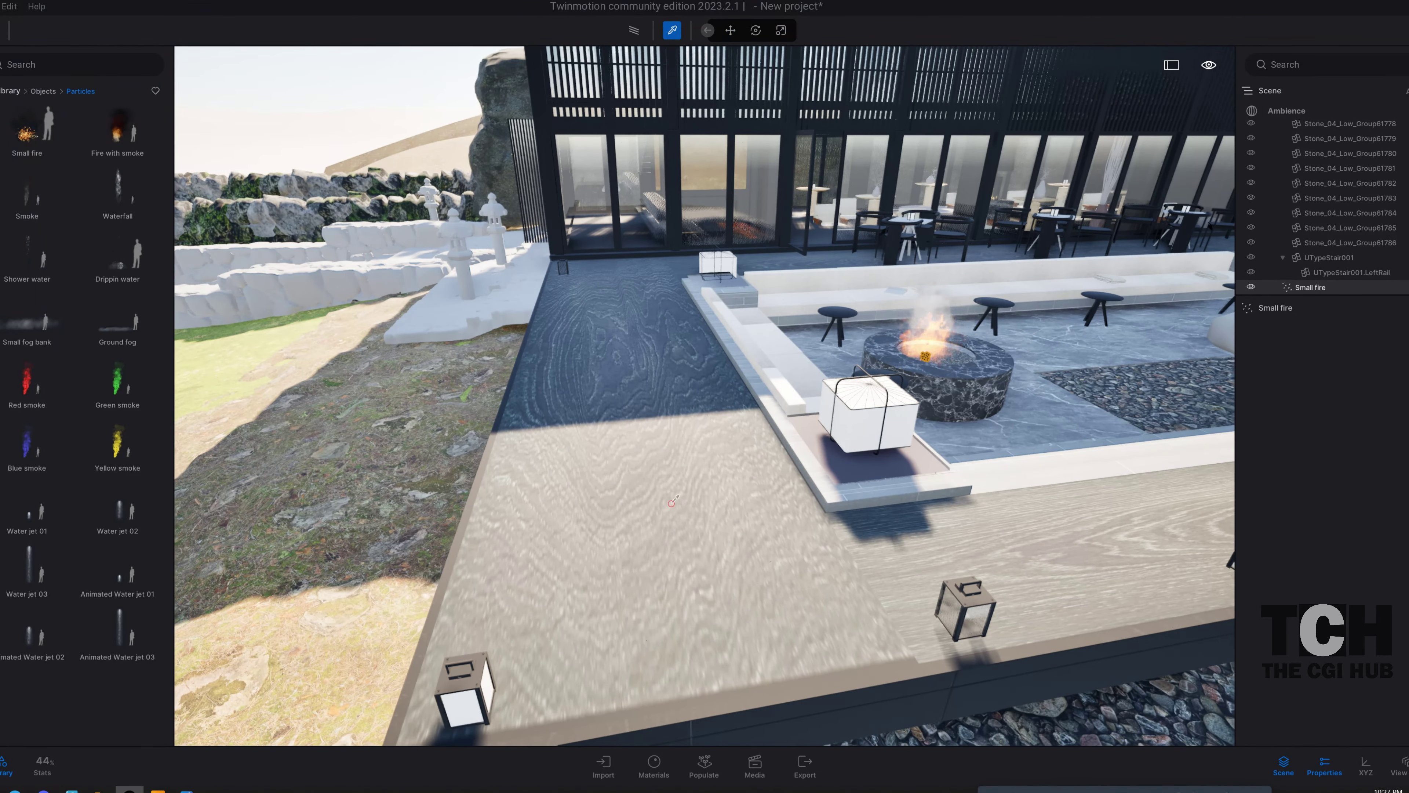
- Pick the deck's Lime._Multimat_1 material and lower its Roughness slightly
{"action": "left_click", "coordinate": [671, 502]}
{"action": "left_click", "coordinate": [1271, 588]}
{"action": "scroll", "coordinate": [1312, 612], "scroll_direction": "down", "scroll_amount": 1}
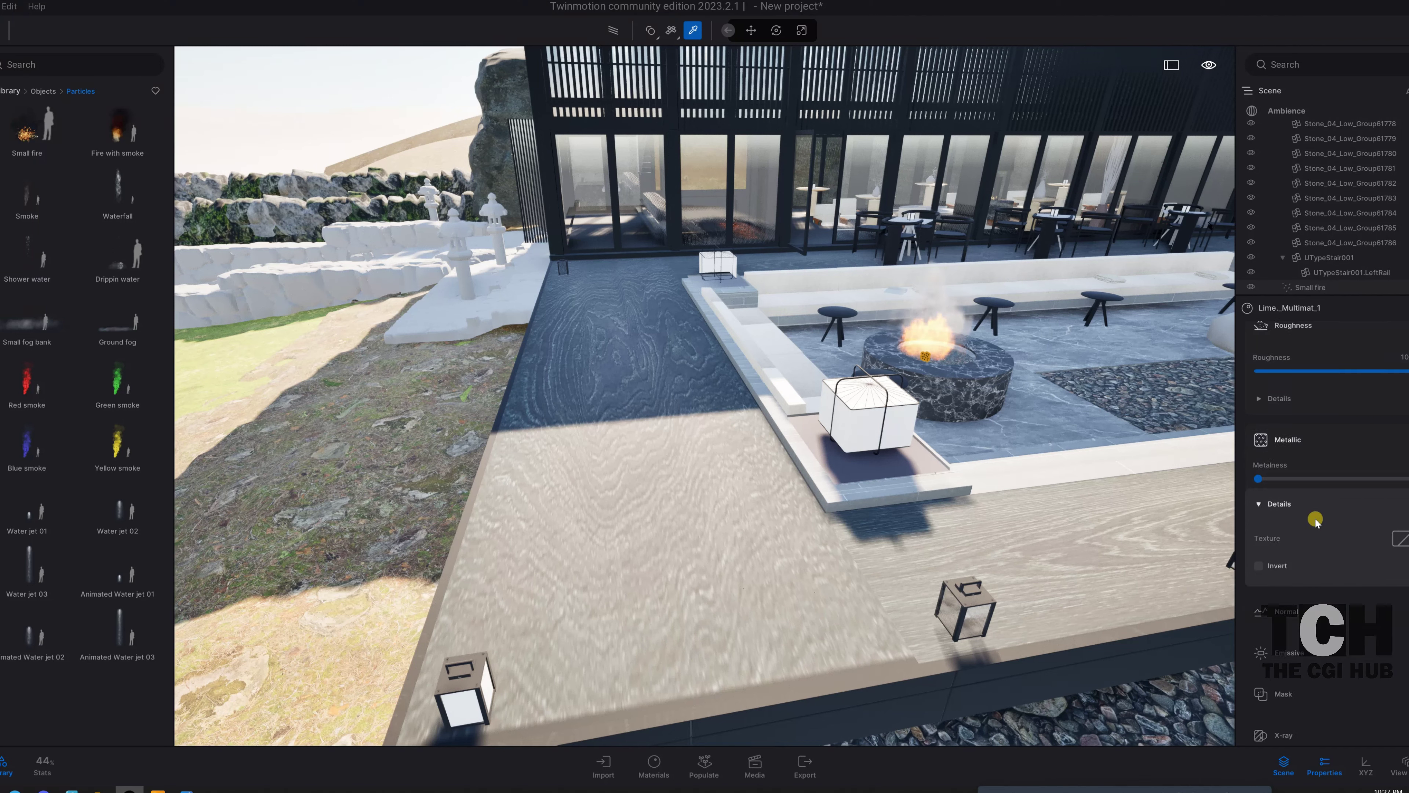
{"action": "left_click_drag", "start_coordinate": [1343, 444], "coordinate": [1363, 440]}
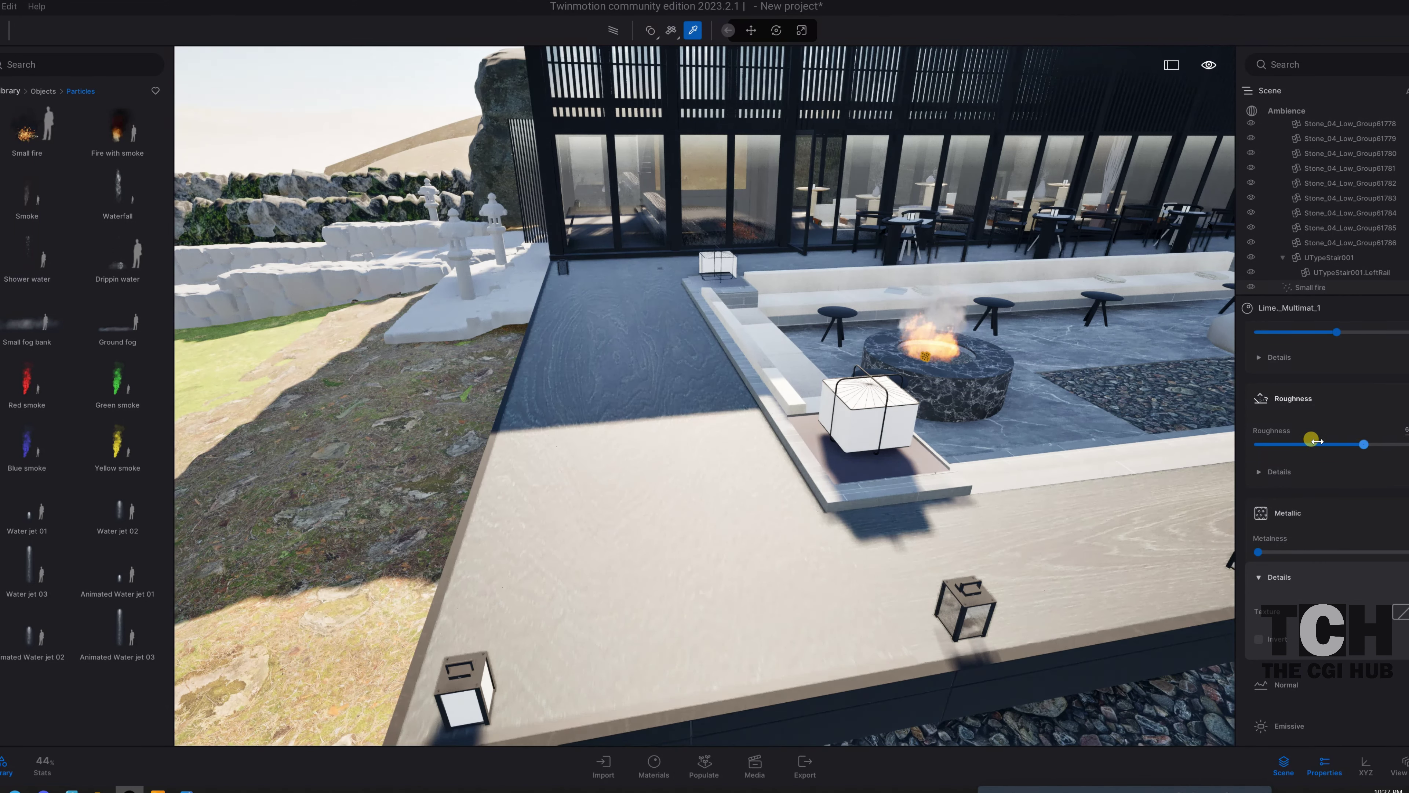
{"action": "scroll", "coordinate": [1359, 450], "scroll_direction": "up", "scroll_amount": 2}
{"action": "scroll", "coordinate": [1358, 451], "scroll_direction": "down", "scroll_amount": 2}
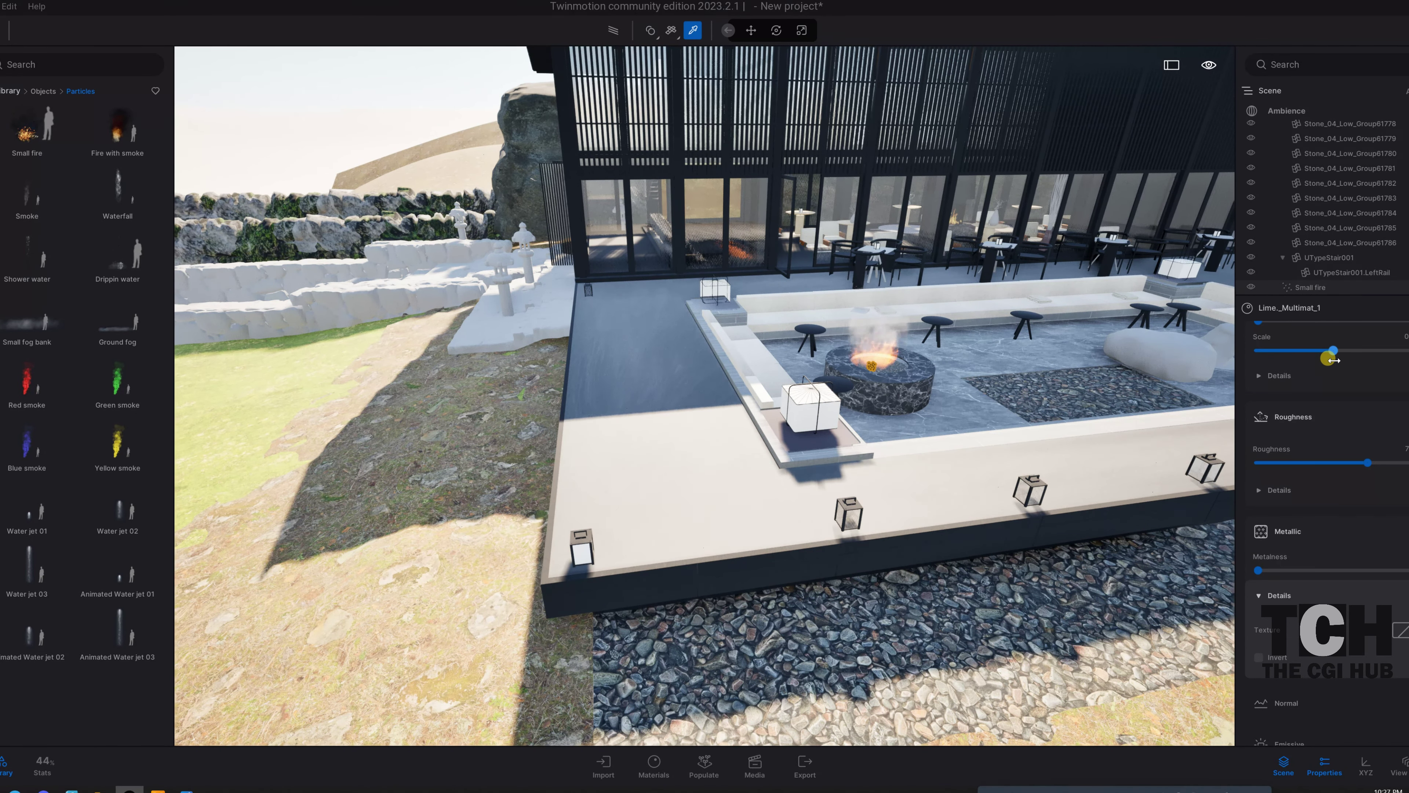
- Orbit down to inspect the deck edge beside the pebble strip
{"action": "left_click_drag", "start_coordinate": [1056, 421], "coordinate": [943, 500]}
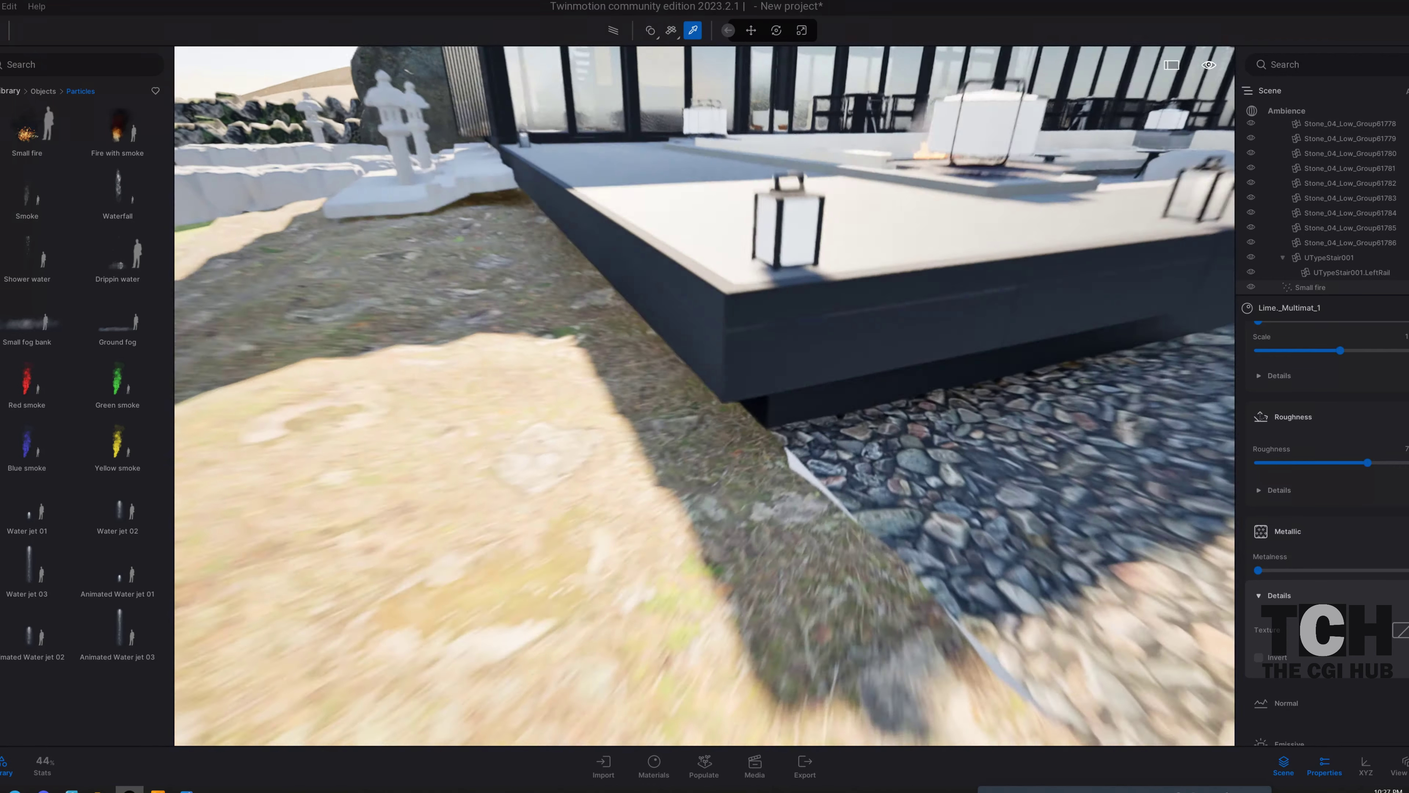
{"action": "left_click_drag", "start_coordinate": [747, 323], "coordinate": [747, 323]}
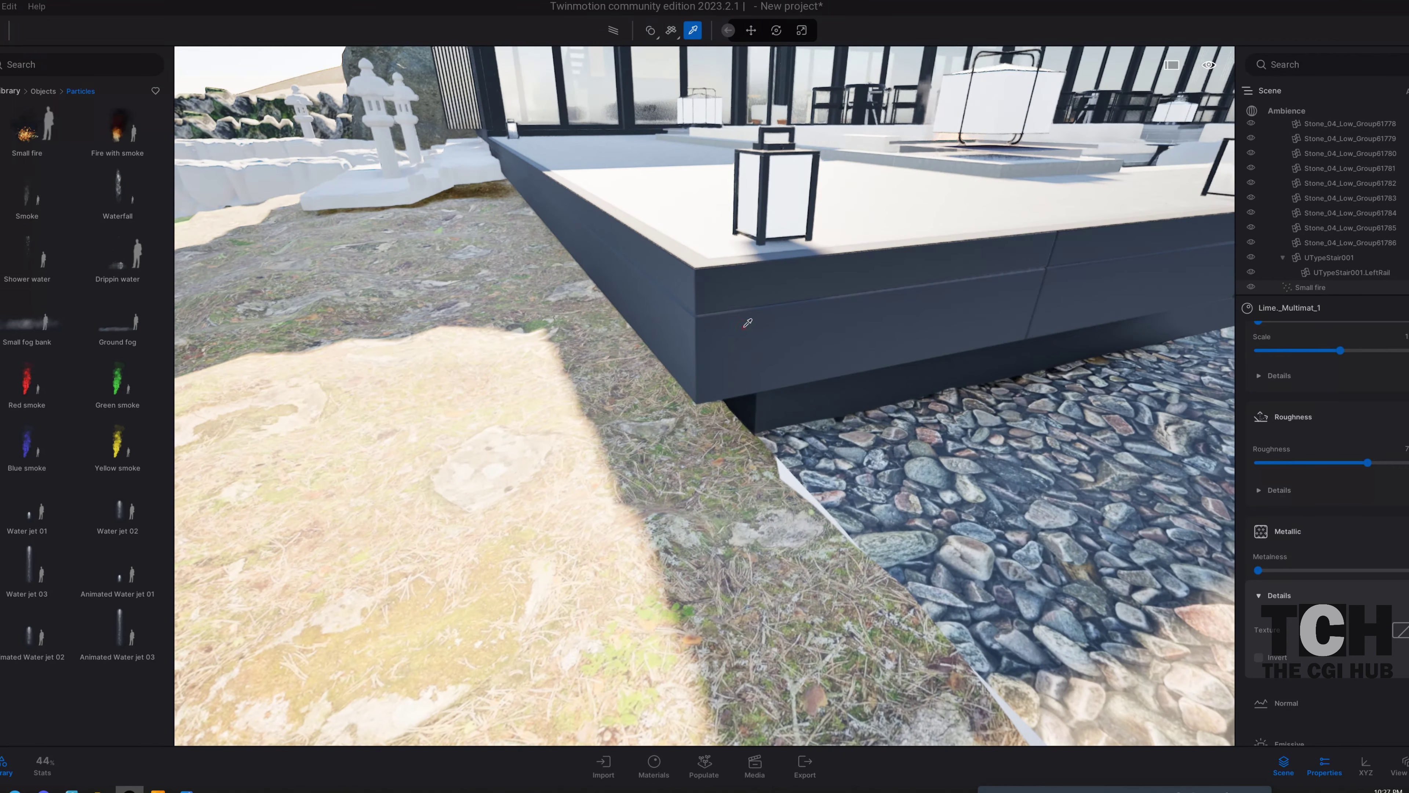
{"action": "scroll", "coordinate": [1268, 522], "scroll_direction": "down", "scroll_amount": 10}
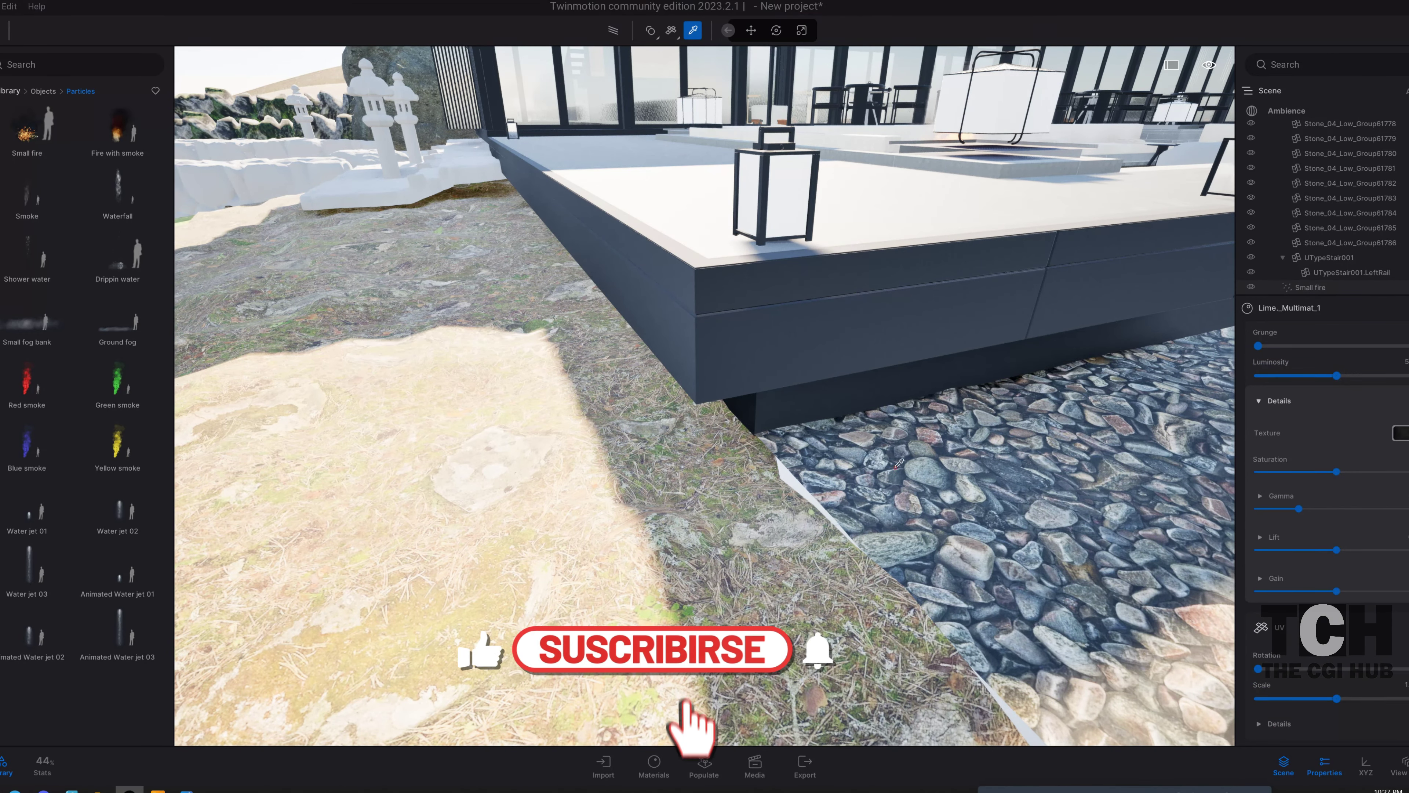
- Eyedrop the pebble strip to select Lime._soida and fly close to the stones
{"action": "left_click", "coordinate": [866, 380]}
{"action": "left_click_drag", "start_coordinate": [866, 381], "coordinate": [776, 383]}
{"action": "key", "text": "Down"}
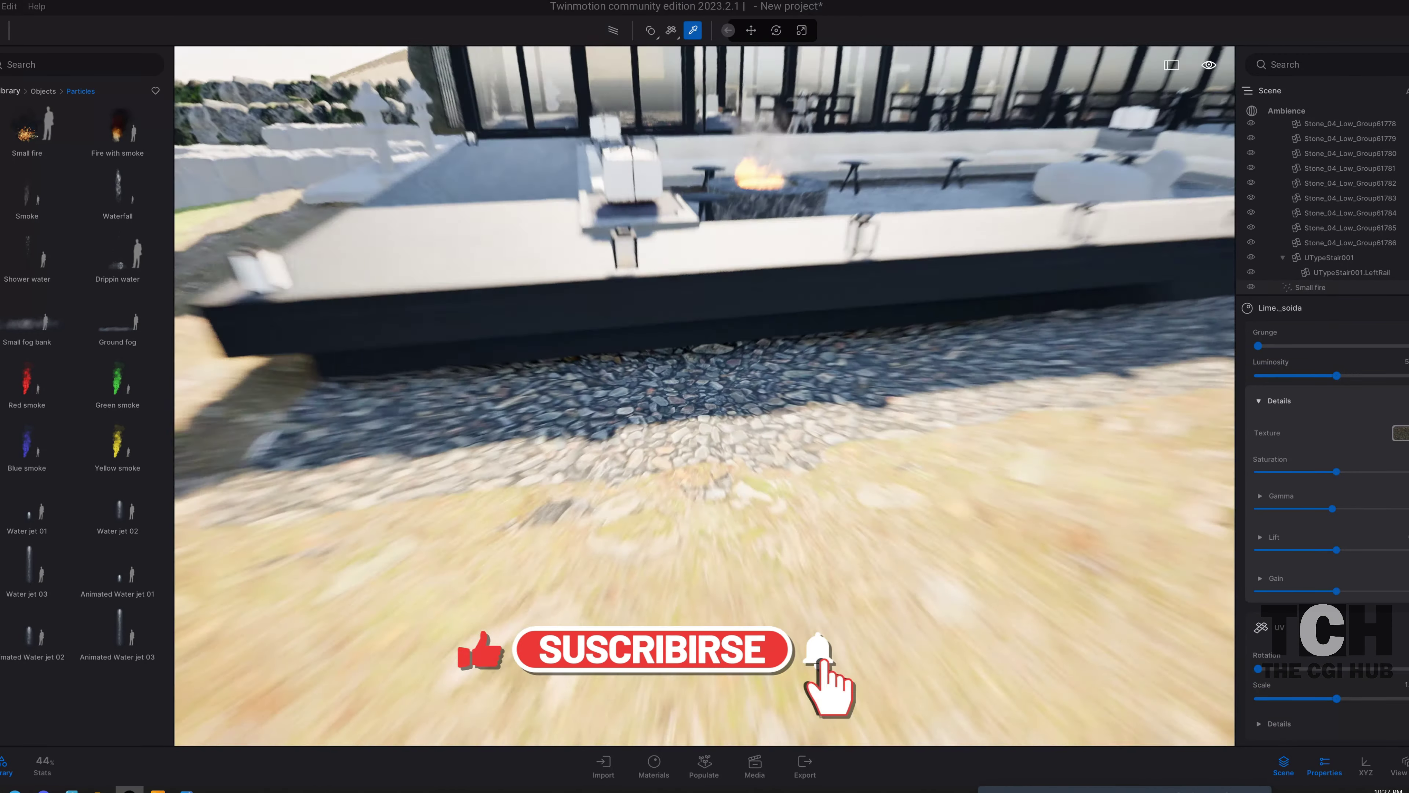
{"action": "key", "text": "Up"}
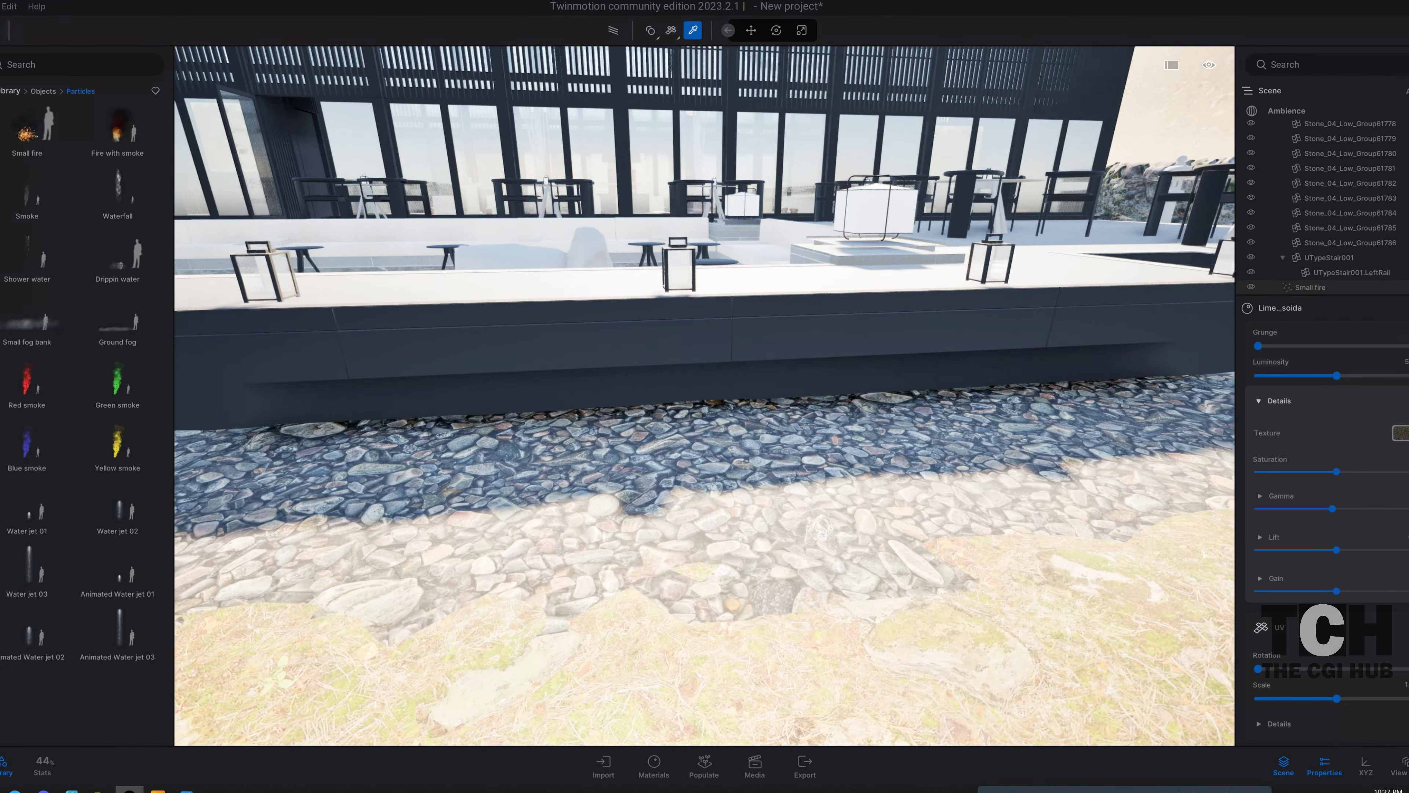
{"action": "key", "text": "Up"}
{"action": "key", "text": "Up"}
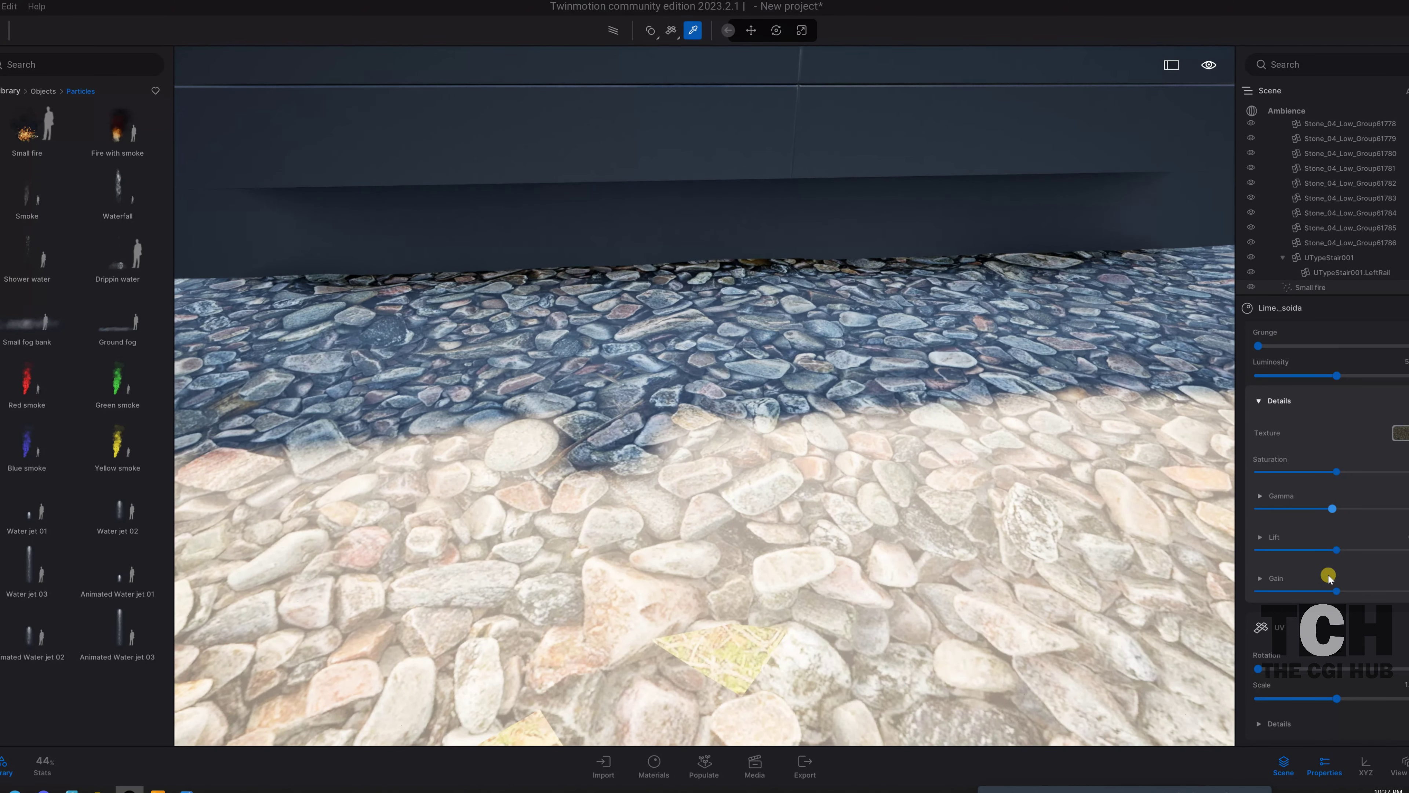
- Scroll the Properties to Normal, expand its Details and bring up the normal map slot options
{"action": "scroll", "coordinate": [1329, 577], "scroll_direction": "down", "scroll_amount": 2}
{"action": "scroll", "coordinate": [1329, 580], "scroll_direction": "down", "scroll_amount": 3}
{"action": "scroll", "coordinate": [1330, 584], "scroll_direction": "down", "scroll_amount": 3}
{"action": "scroll", "coordinate": [1330, 590], "scroll_direction": "down", "scroll_amount": 2}
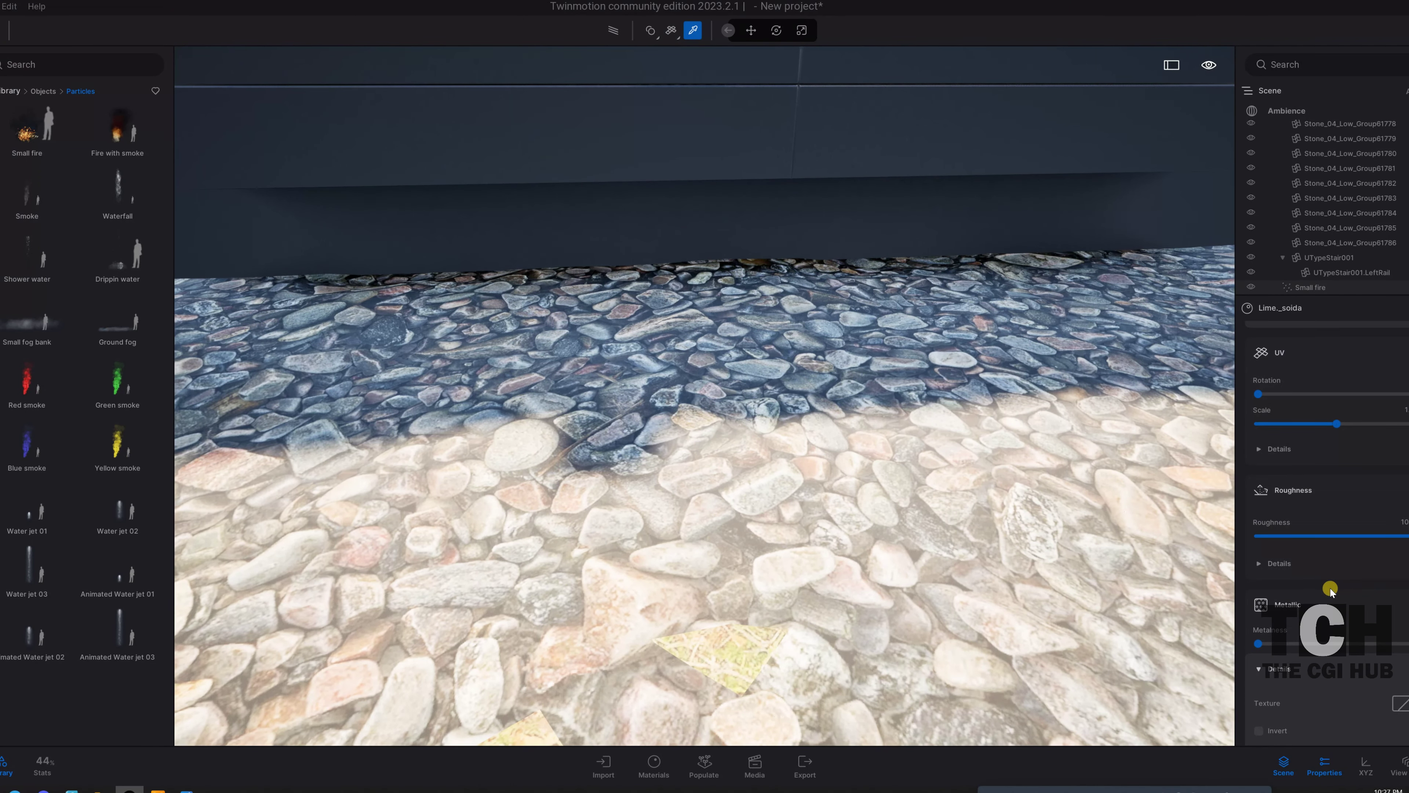
{"action": "scroll", "coordinate": [1330, 590], "scroll_direction": "down", "scroll_amount": 2}
{"action": "scroll", "coordinate": [1331, 577], "scroll_direction": "down", "scroll_amount": 3}
{"action": "scroll", "coordinate": [1329, 558], "scroll_direction": "down", "scroll_amount": 2}
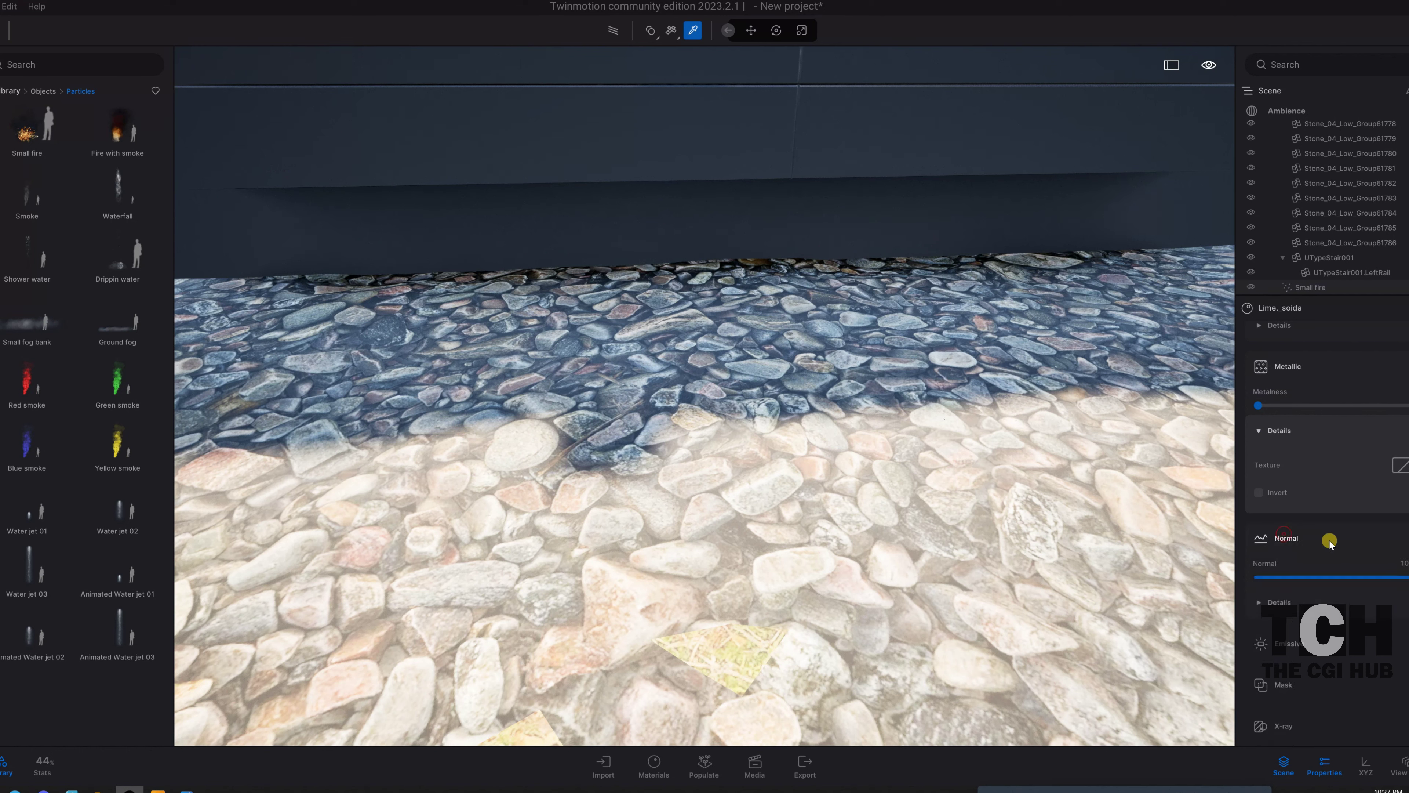
{"action": "left_click", "coordinate": [1329, 602]}
{"action": "scroll", "coordinate": [1390, 611], "scroll_direction": "down", "scroll_amount": 2}
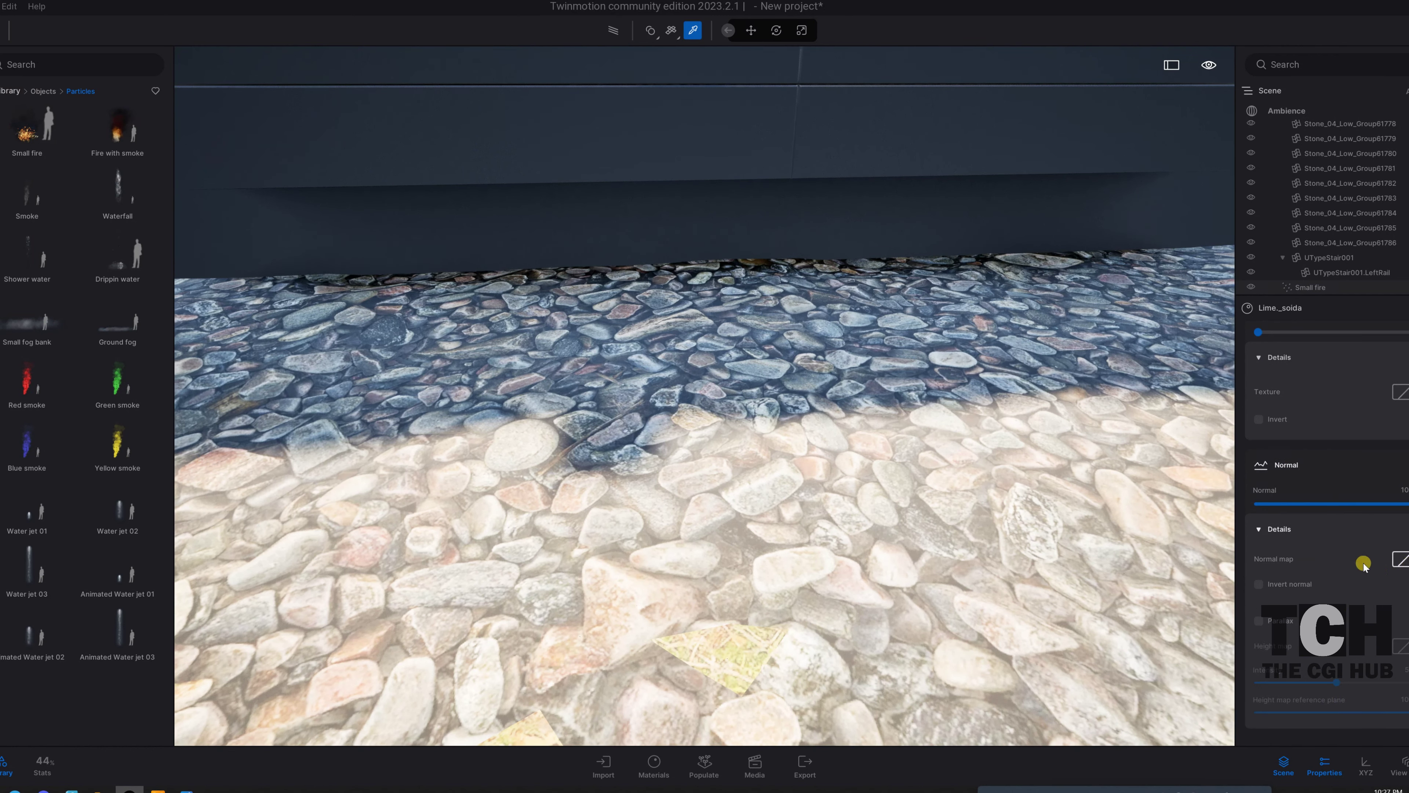
{"action": "scroll", "coordinate": [1364, 564], "scroll_direction": "down", "scroll_amount": 1}
{"action": "scroll", "coordinate": [1365, 556], "scroll_direction": "down", "scroll_amount": 1}
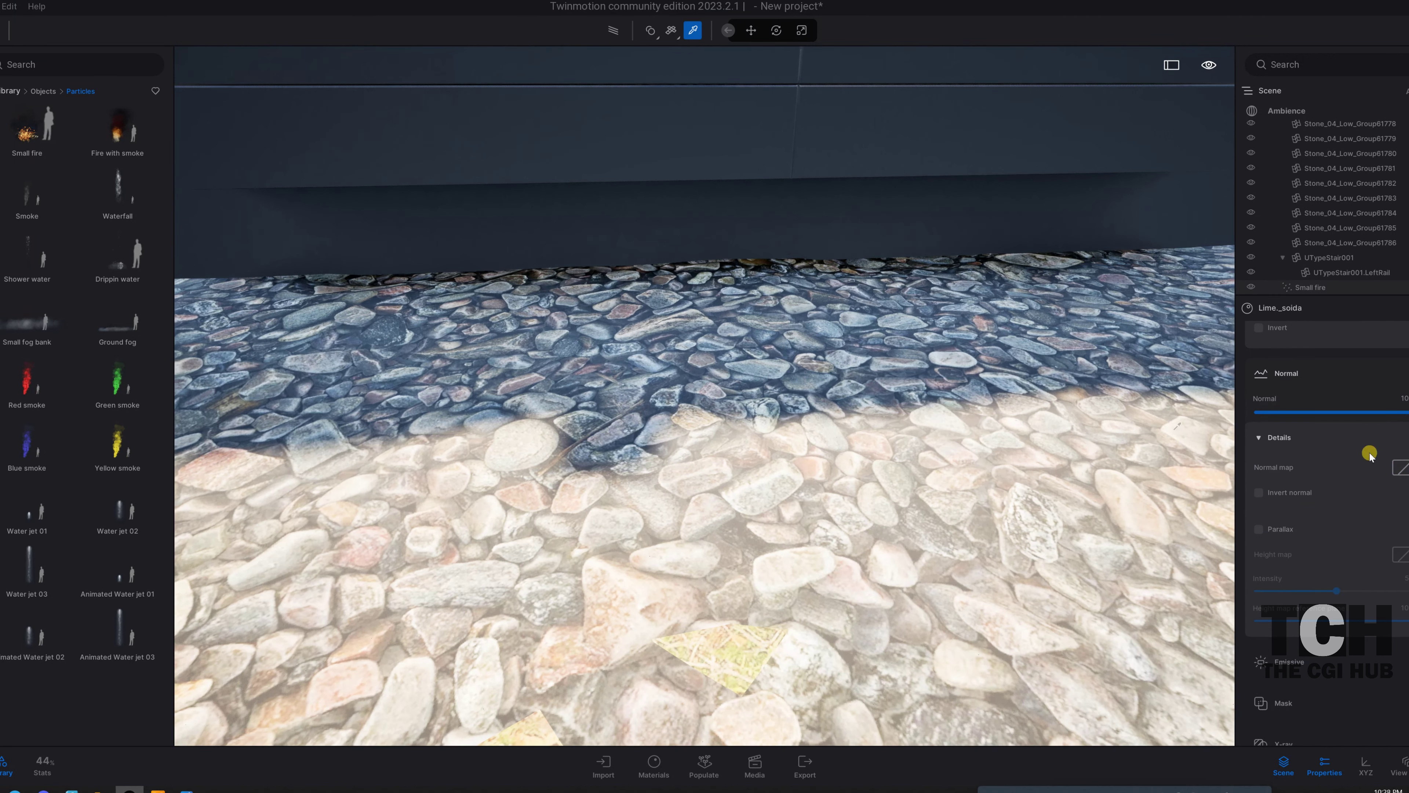
{"action": "left_click", "coordinate": [1400, 468]}
- Load ullmagidy_2K_Normal from the restaurant textures folder as the pebble normal map
{"action": "left_click", "coordinate": [1385, 420]}
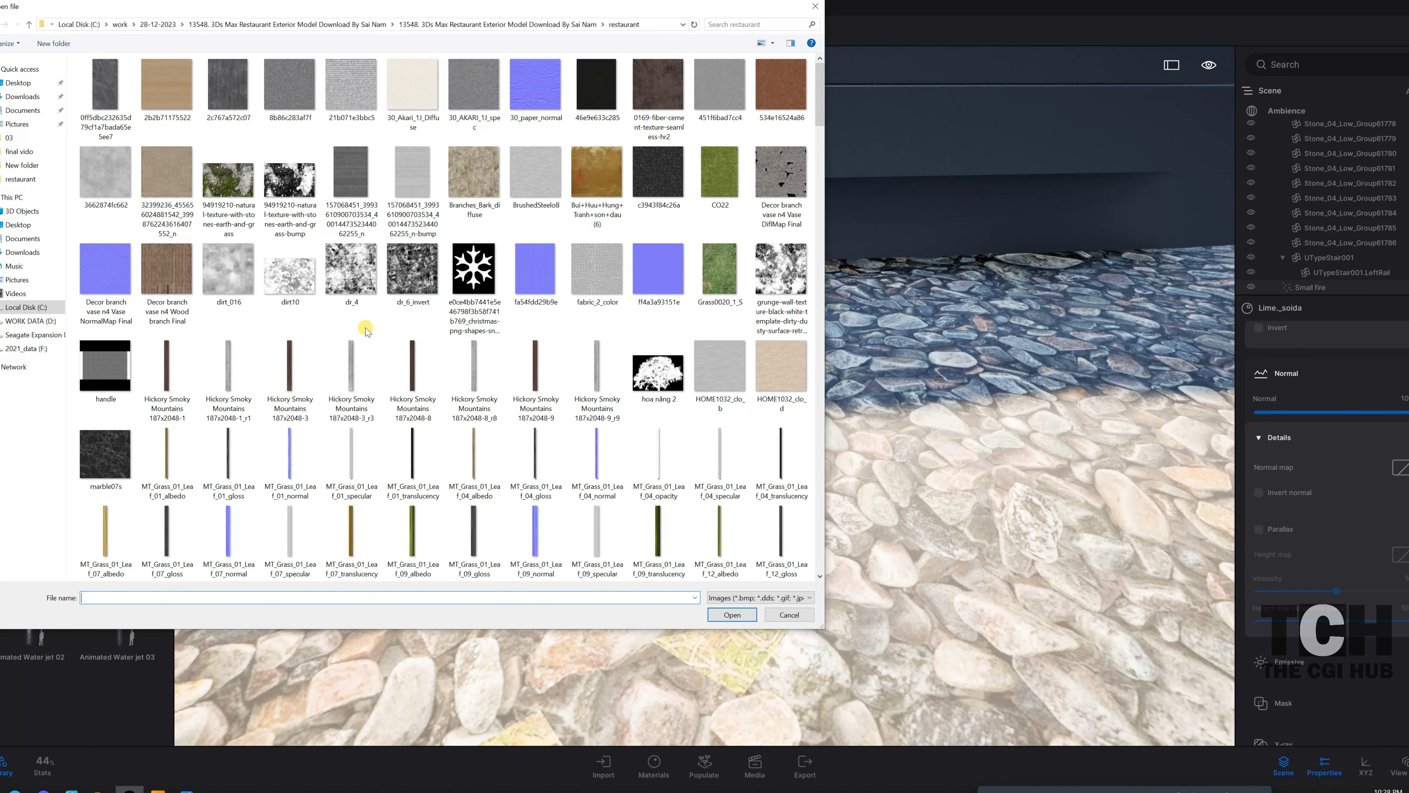
{"action": "scroll", "coordinate": [363, 321], "scroll_direction": "down", "scroll_amount": 5}
{"action": "scroll", "coordinate": [367, 333], "scroll_direction": "down", "scroll_amount": 10}
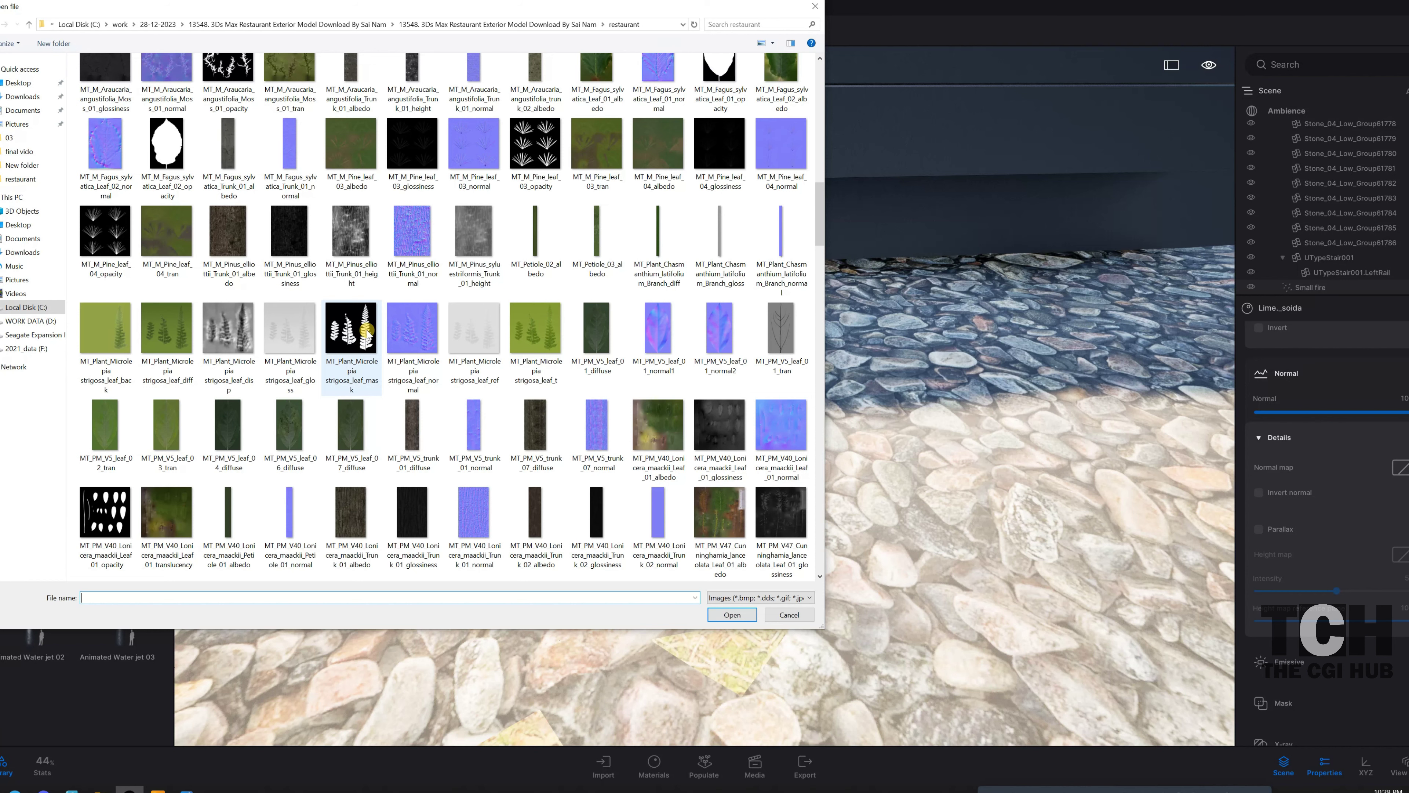
{"action": "scroll", "coordinate": [366, 332], "scroll_direction": "down", "scroll_amount": 5}
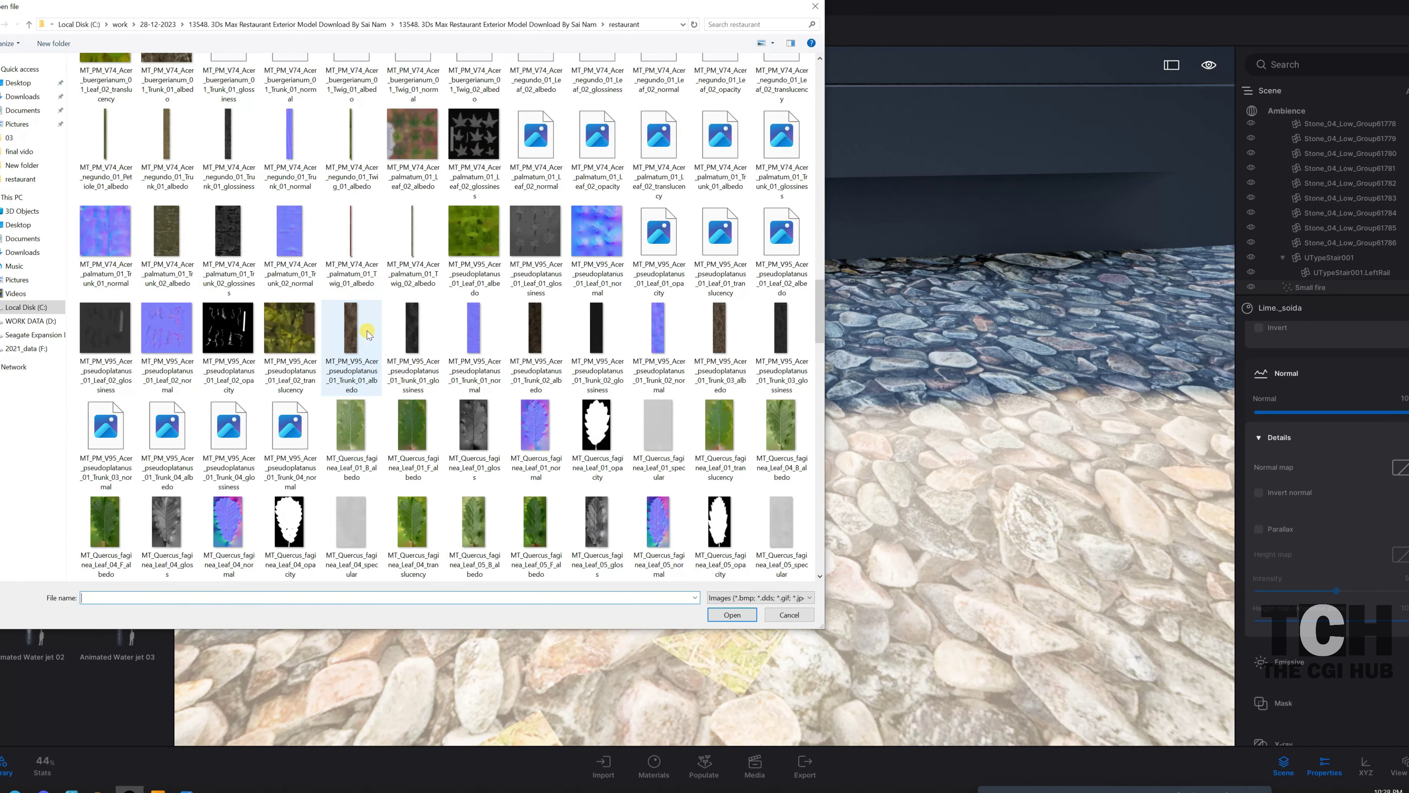
{"action": "scroll", "coordinate": [367, 332], "scroll_direction": "down", "scroll_amount": 3}
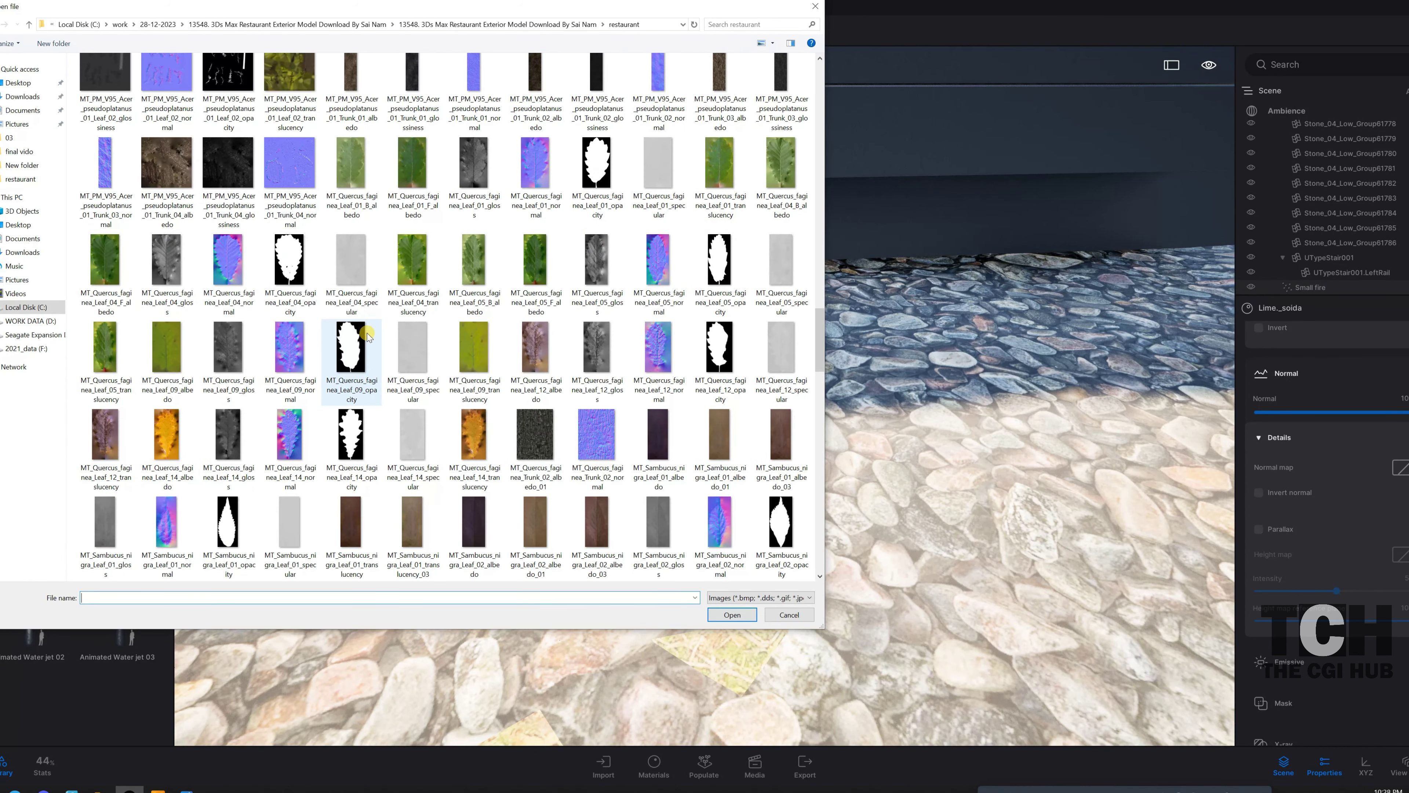
{"action": "scroll", "coordinate": [367, 335], "scroll_direction": "down", "scroll_amount": 5}
{"action": "scroll", "coordinate": [368, 335], "scroll_direction": "down", "scroll_amount": 3}
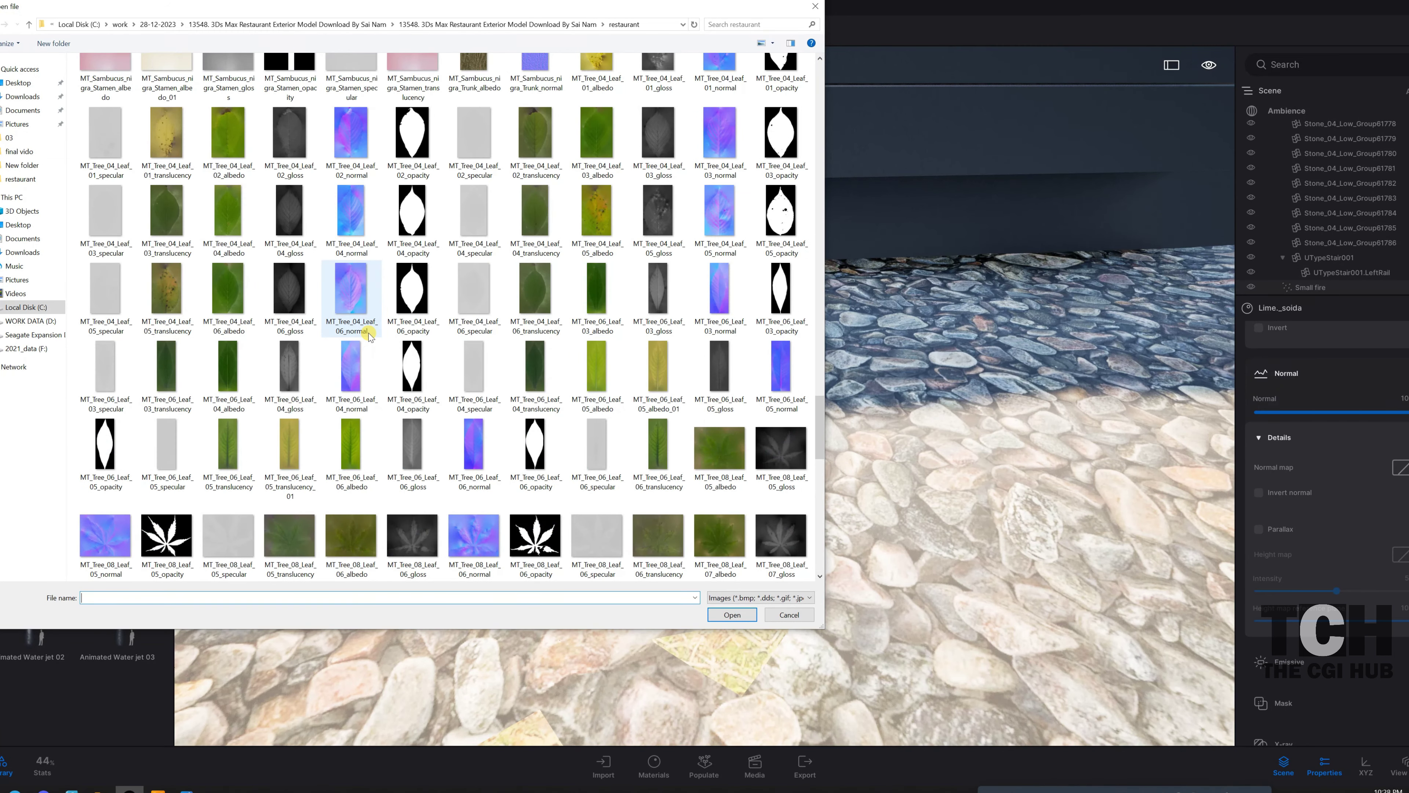
{"action": "scroll", "coordinate": [369, 335], "scroll_direction": "down", "scroll_amount": 10}
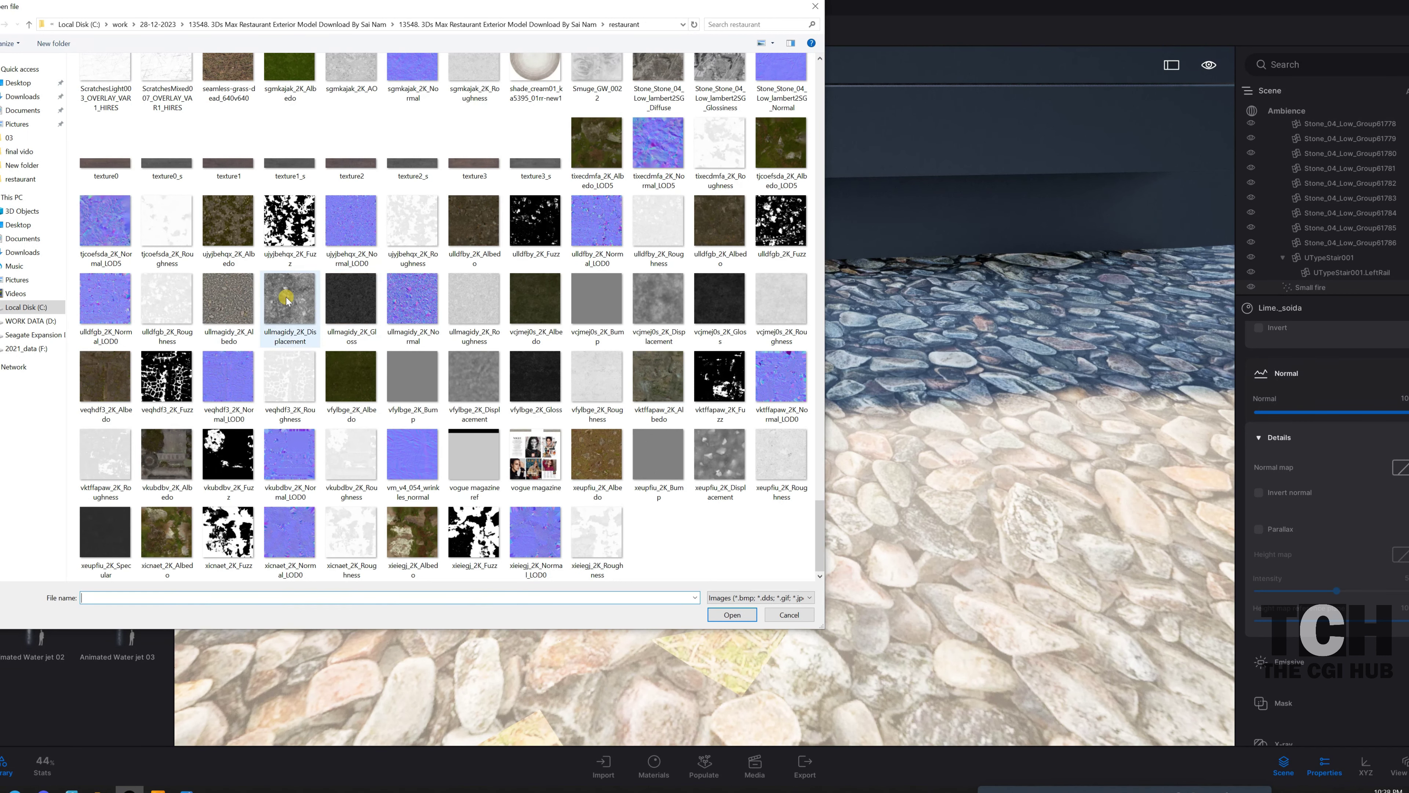
{"action": "double_click", "coordinate": [412, 308]}
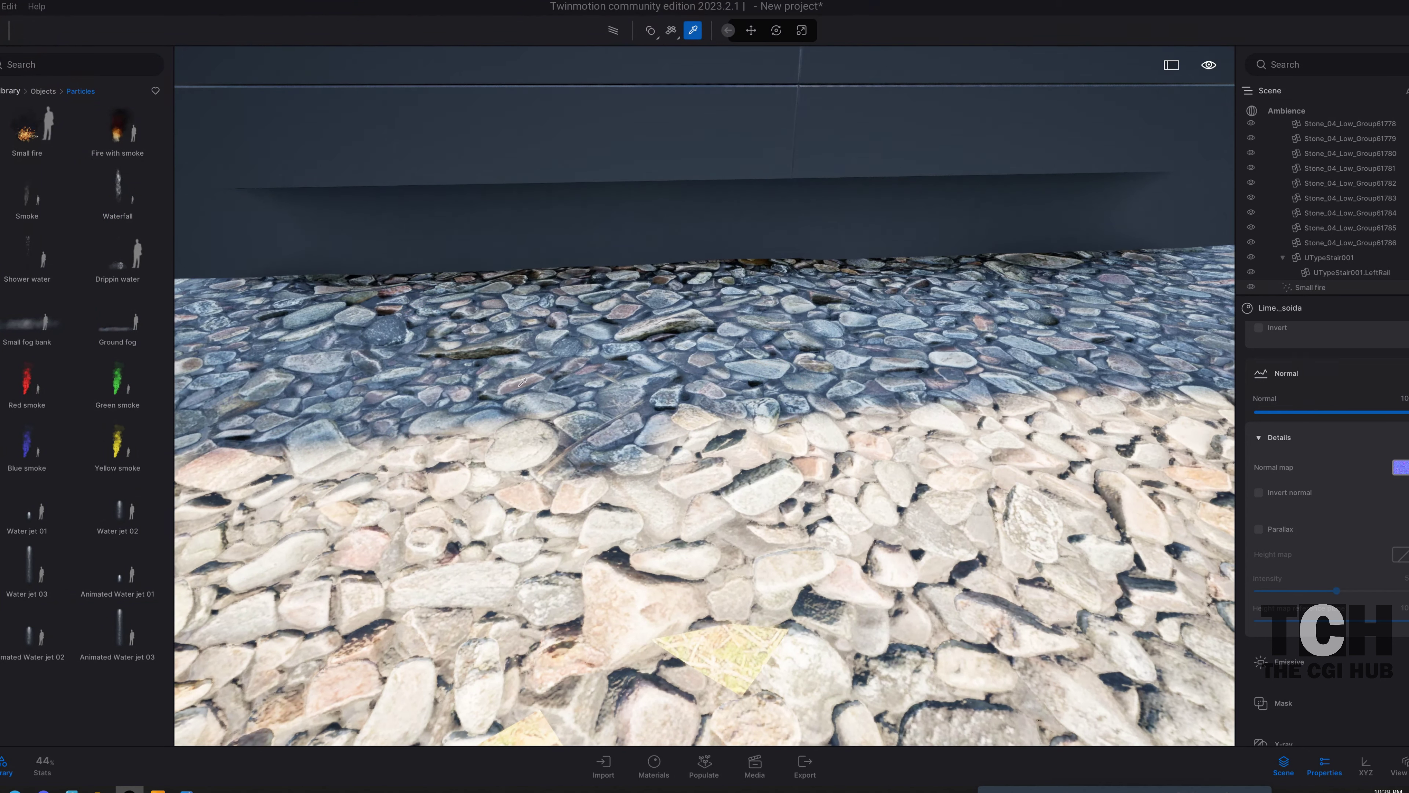
- Tick Invert normal on the pebble material, compare the shading, and enable Parallax
{"action": "left_click", "coordinate": [1260, 494]}
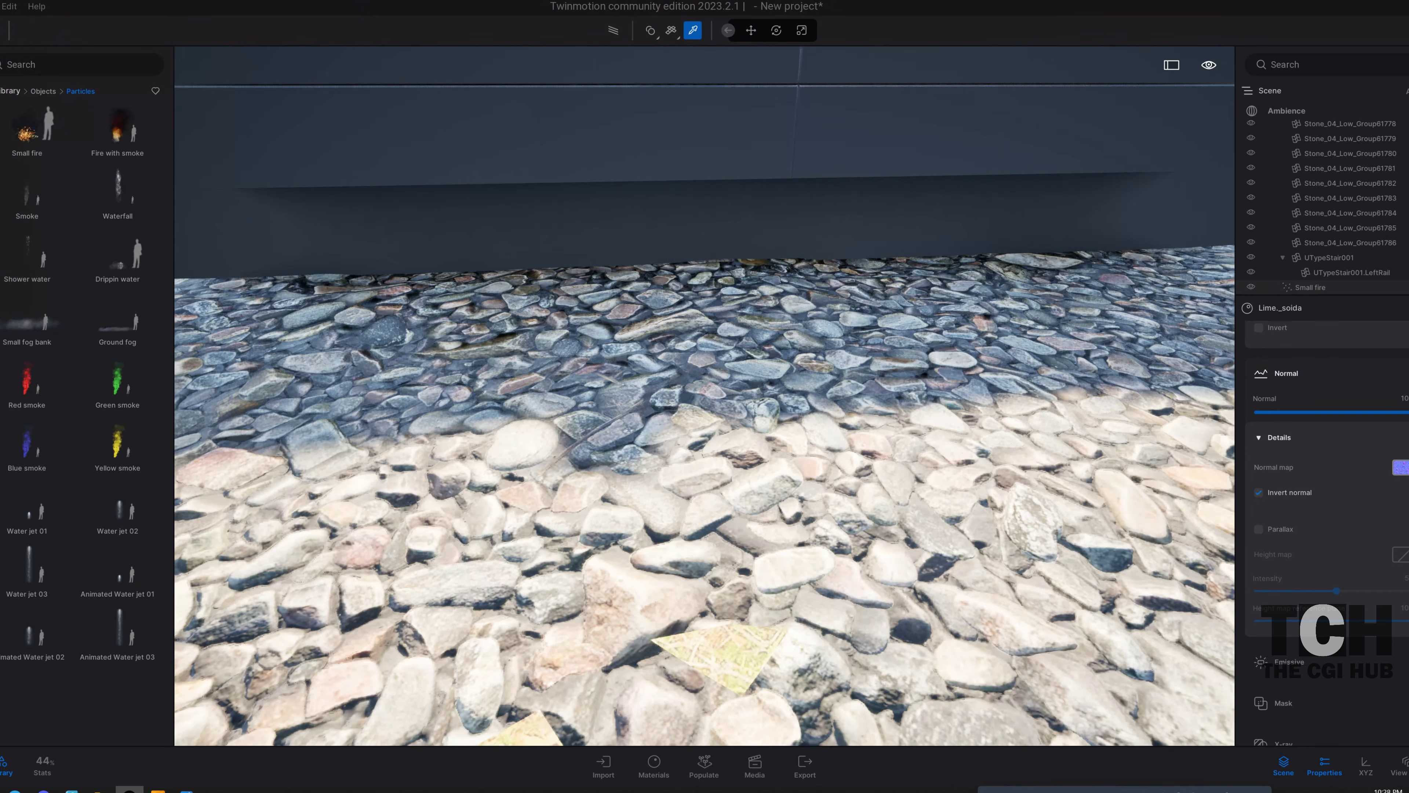
{"action": "key", "text": "Left"}
{"action": "key", "text": "Down"}
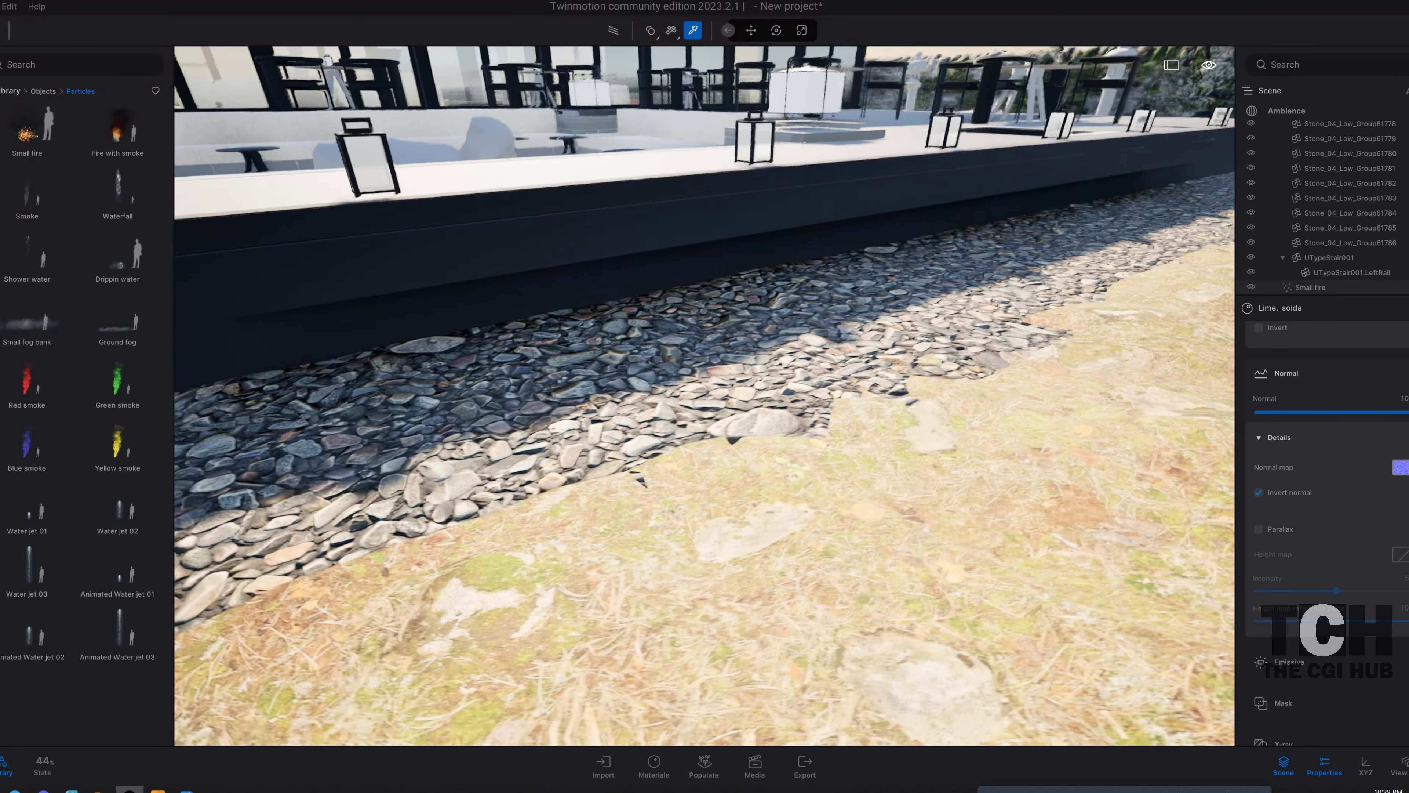
{"action": "left_click", "coordinate": [1260, 492]}
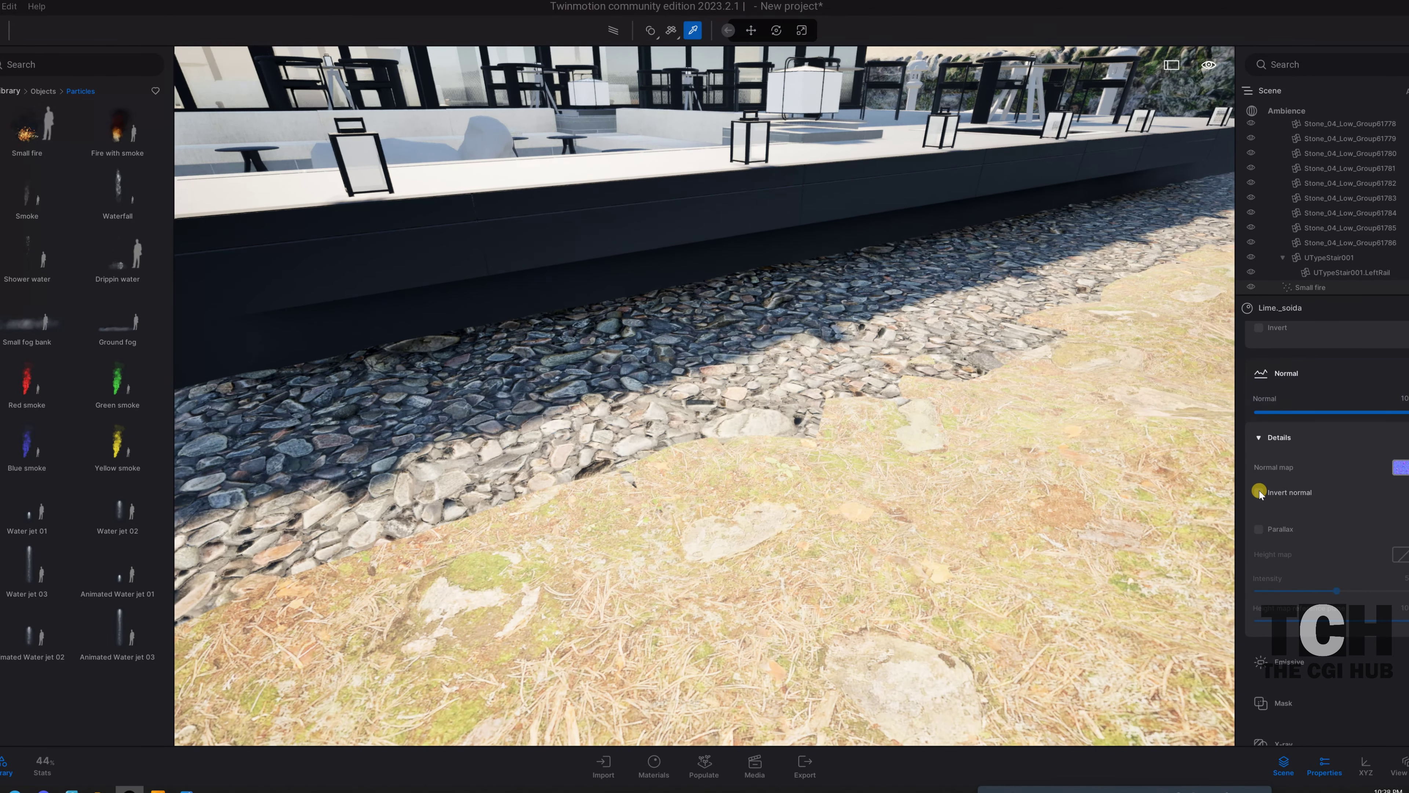
{"action": "left_click", "coordinate": [1259, 528]}
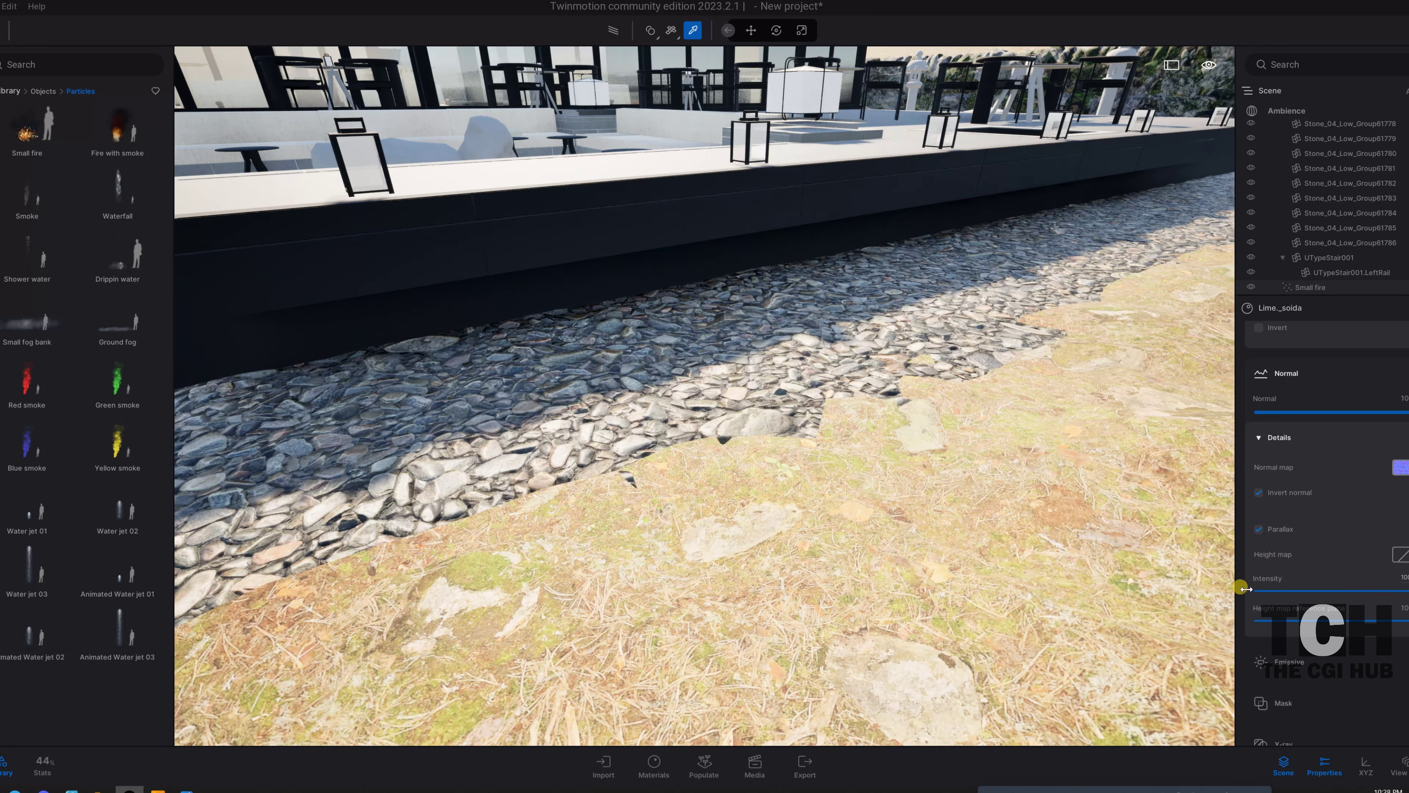
- Test the height map reference plane slider and set Parallax Intensity to 10
{"action": "left_click_drag", "start_coordinate": [1406, 621], "coordinate": [1264, 620]}
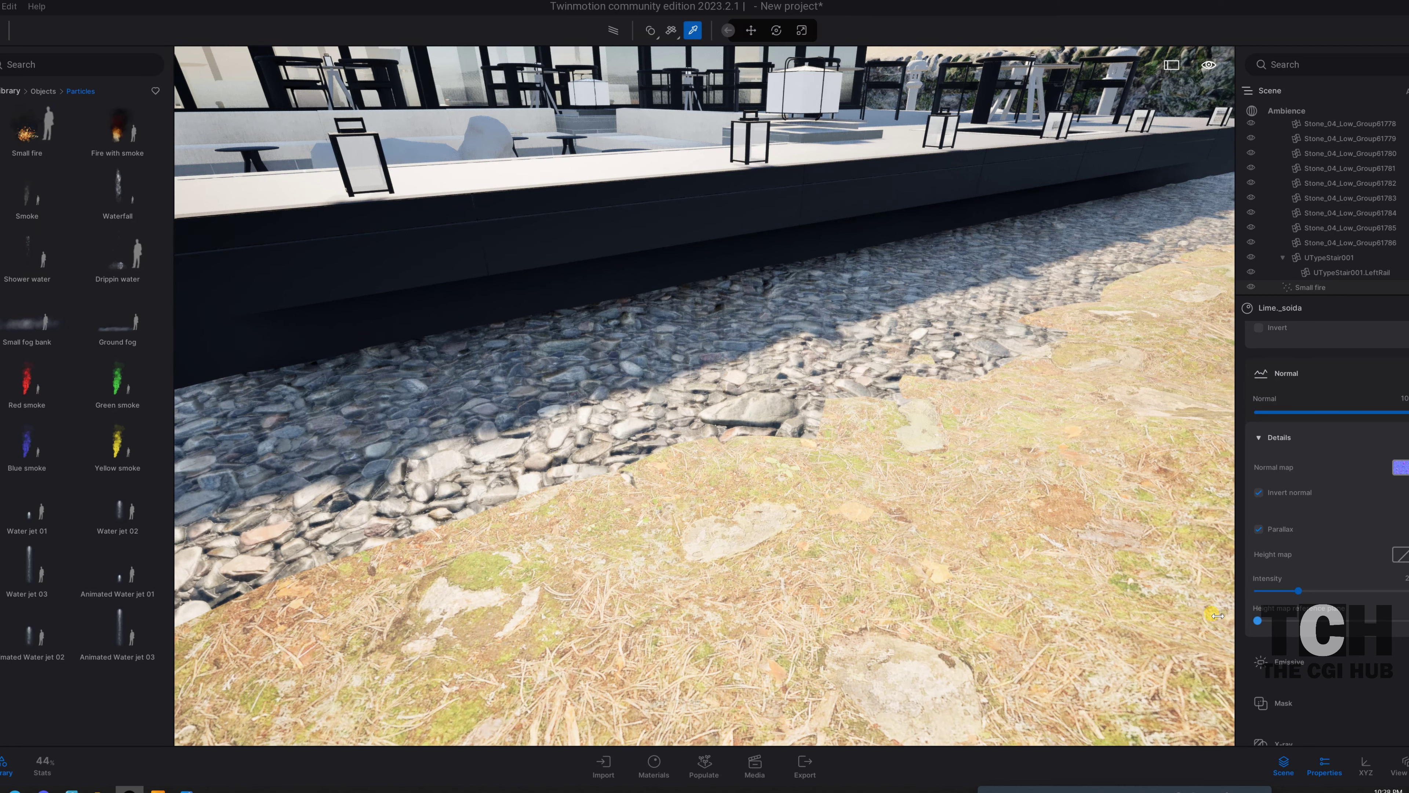
{"action": "left_click_drag", "start_coordinate": [1265, 621], "coordinate": [1406, 620]}
{"action": "left_click_drag", "start_coordinate": [1181, 616], "coordinate": [1258, 620]}
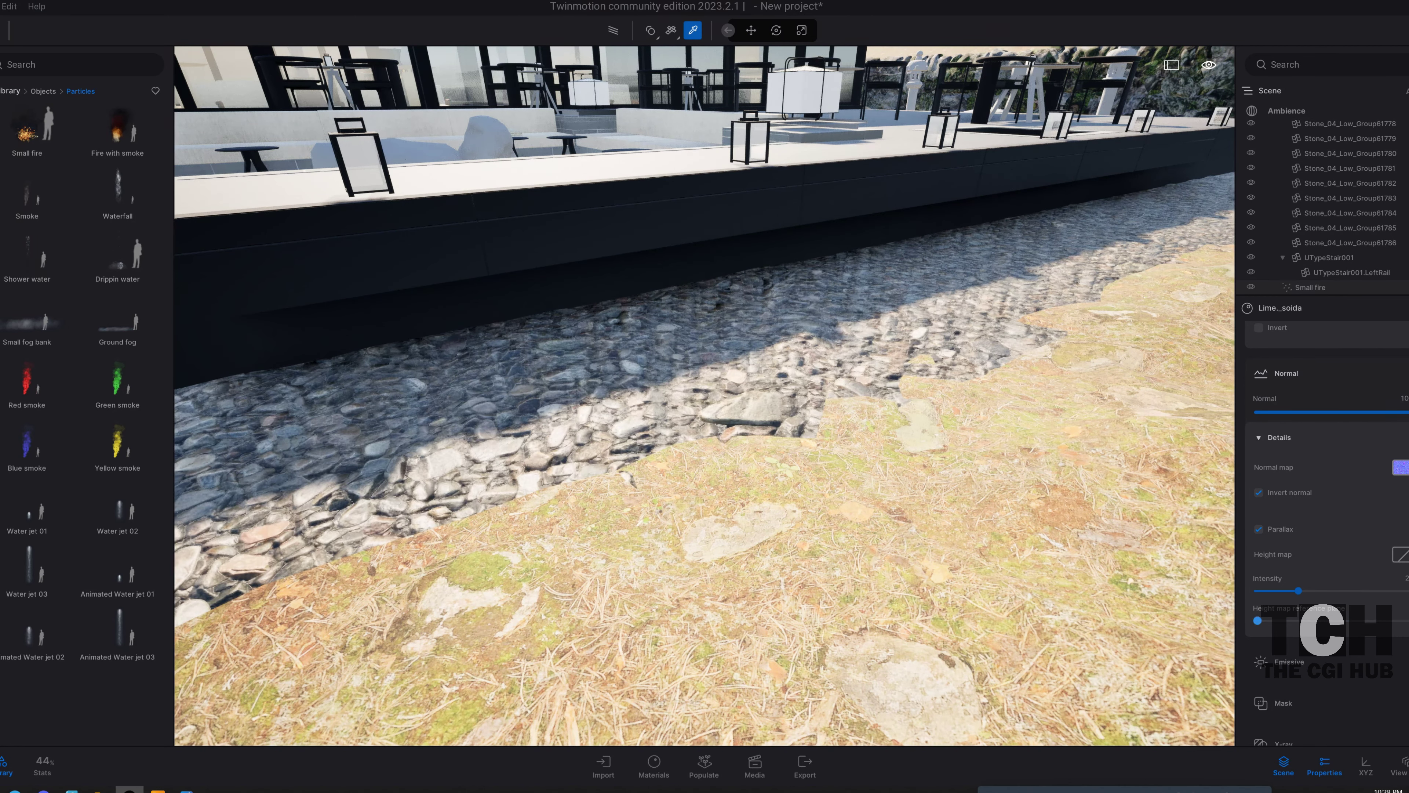
{"action": "left_click_drag", "start_coordinate": [864, 500], "coordinate": [777, 477]}
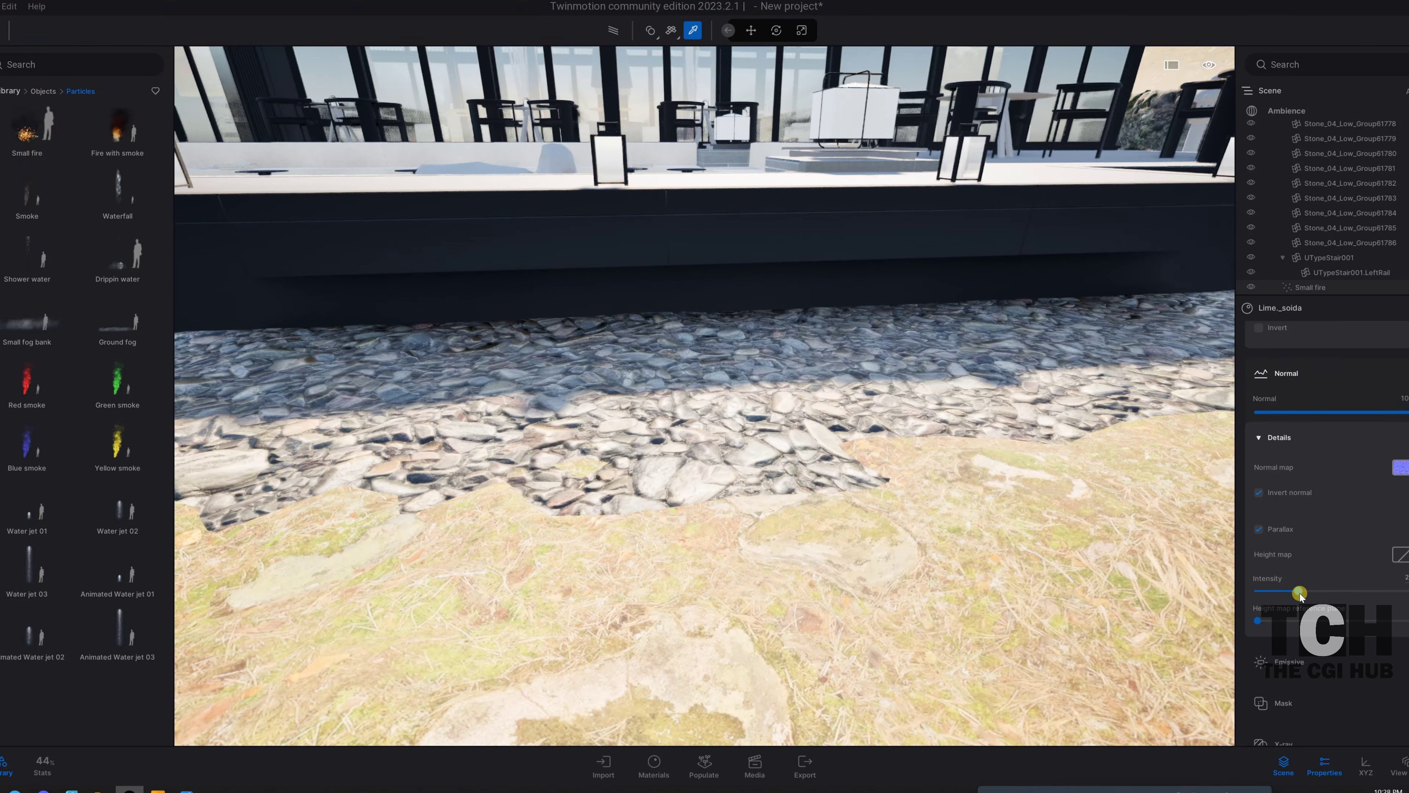
{"action": "left_click_drag", "start_coordinate": [1300, 592], "coordinate": [1406, 591]}
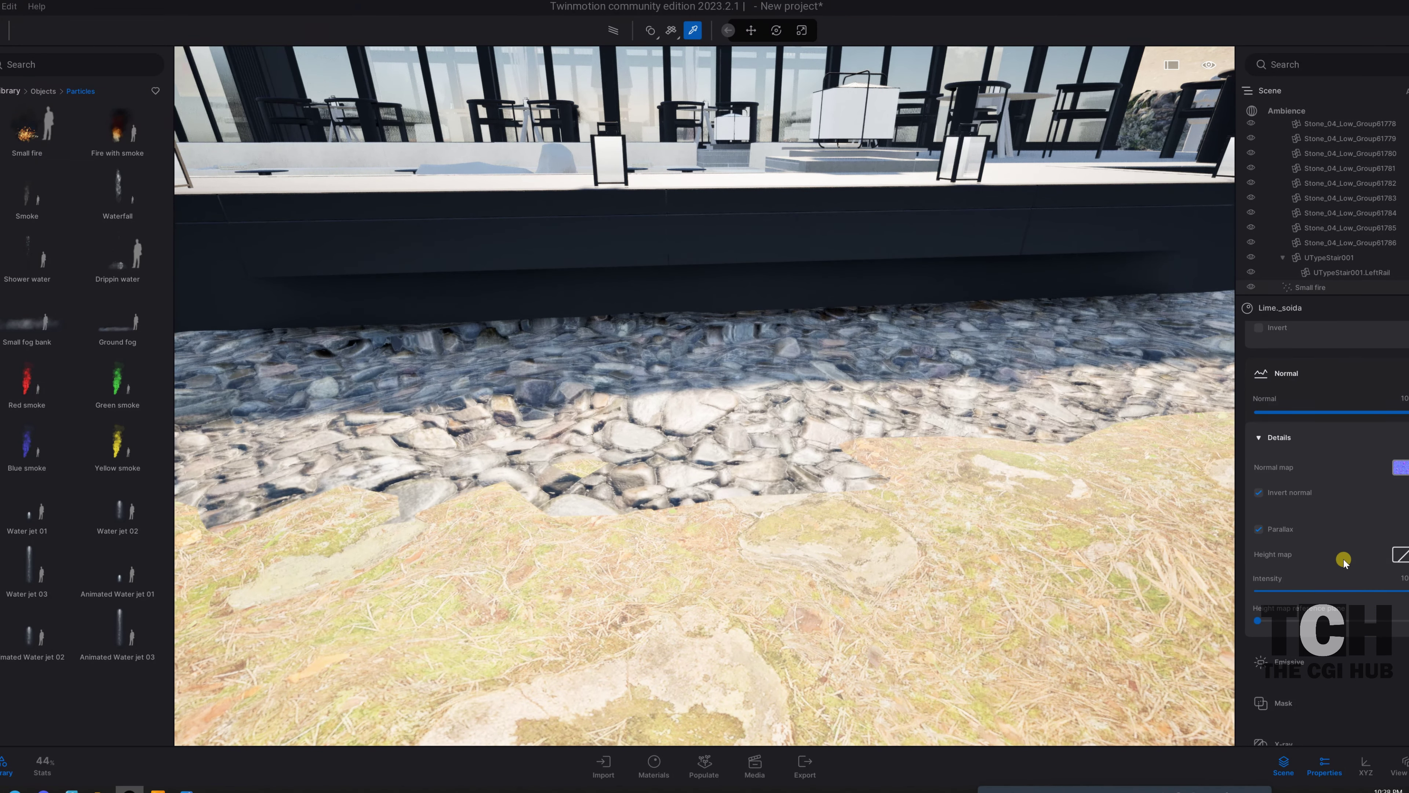
{"action": "right_click", "coordinate": [1405, 556]}
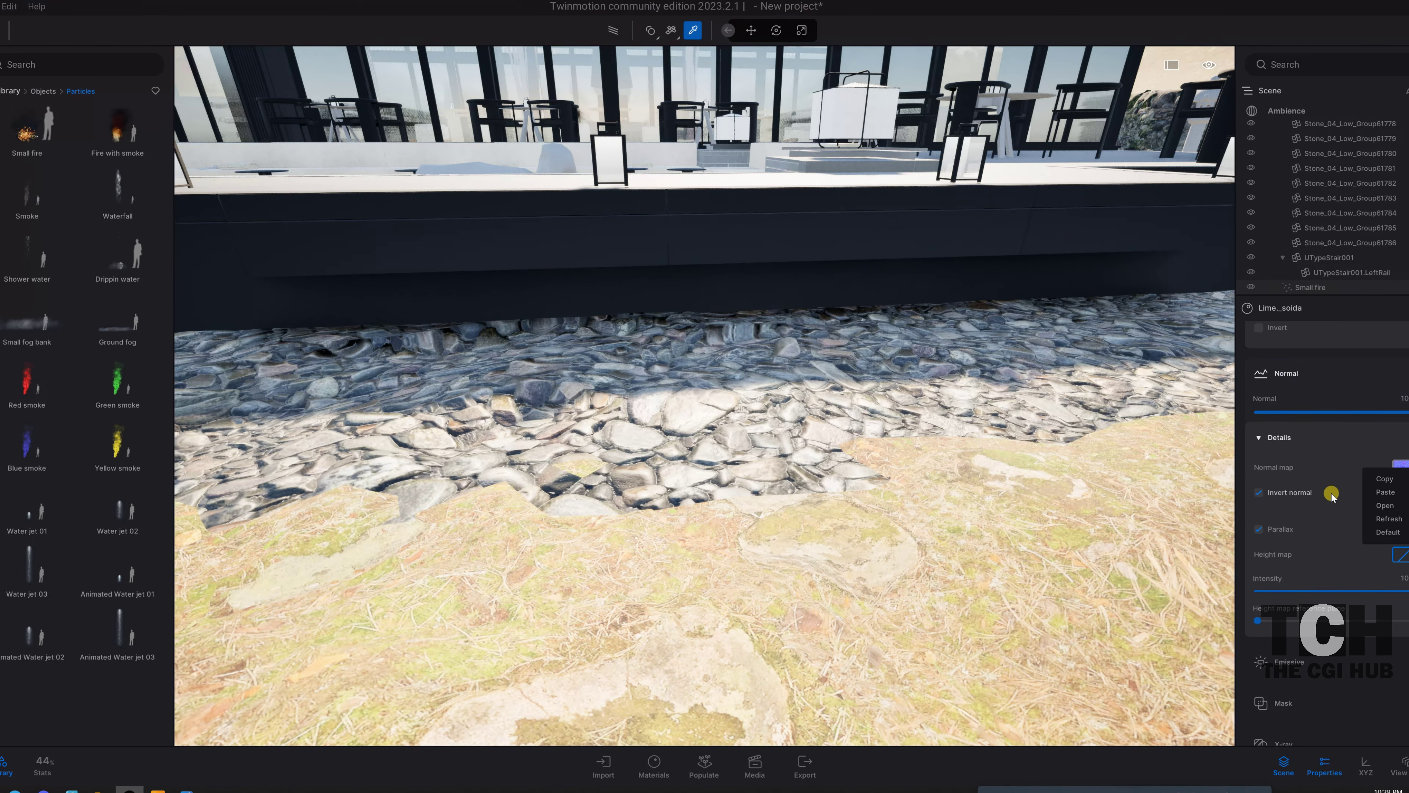
- Load ullmagidy_2K_Displacement as the pebble material's parallax height map
{"action": "left_click", "coordinate": [1389, 505]}
{"action": "scroll", "coordinate": [417, 340], "scroll_direction": "down", "scroll_amount": 5}
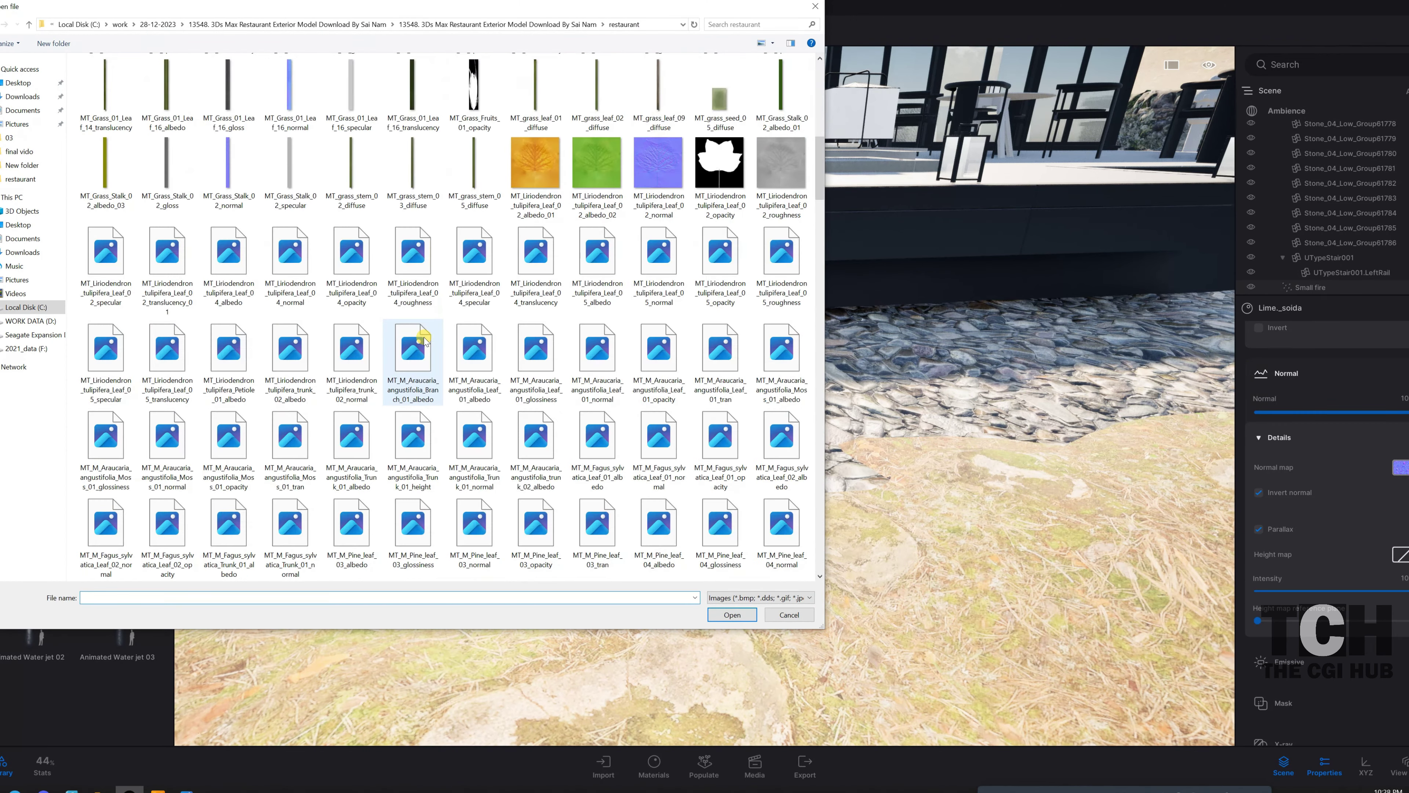
{"action": "scroll", "coordinate": [419, 341], "scroll_direction": "down", "scroll_amount": 5}
{"action": "scroll", "coordinate": [422, 343], "scroll_direction": "down", "scroll_amount": 5}
{"action": "scroll", "coordinate": [425, 345], "scroll_direction": "down", "scroll_amount": 5}
{"action": "scroll", "coordinate": [423, 341], "scroll_direction": "down", "scroll_amount": 5}
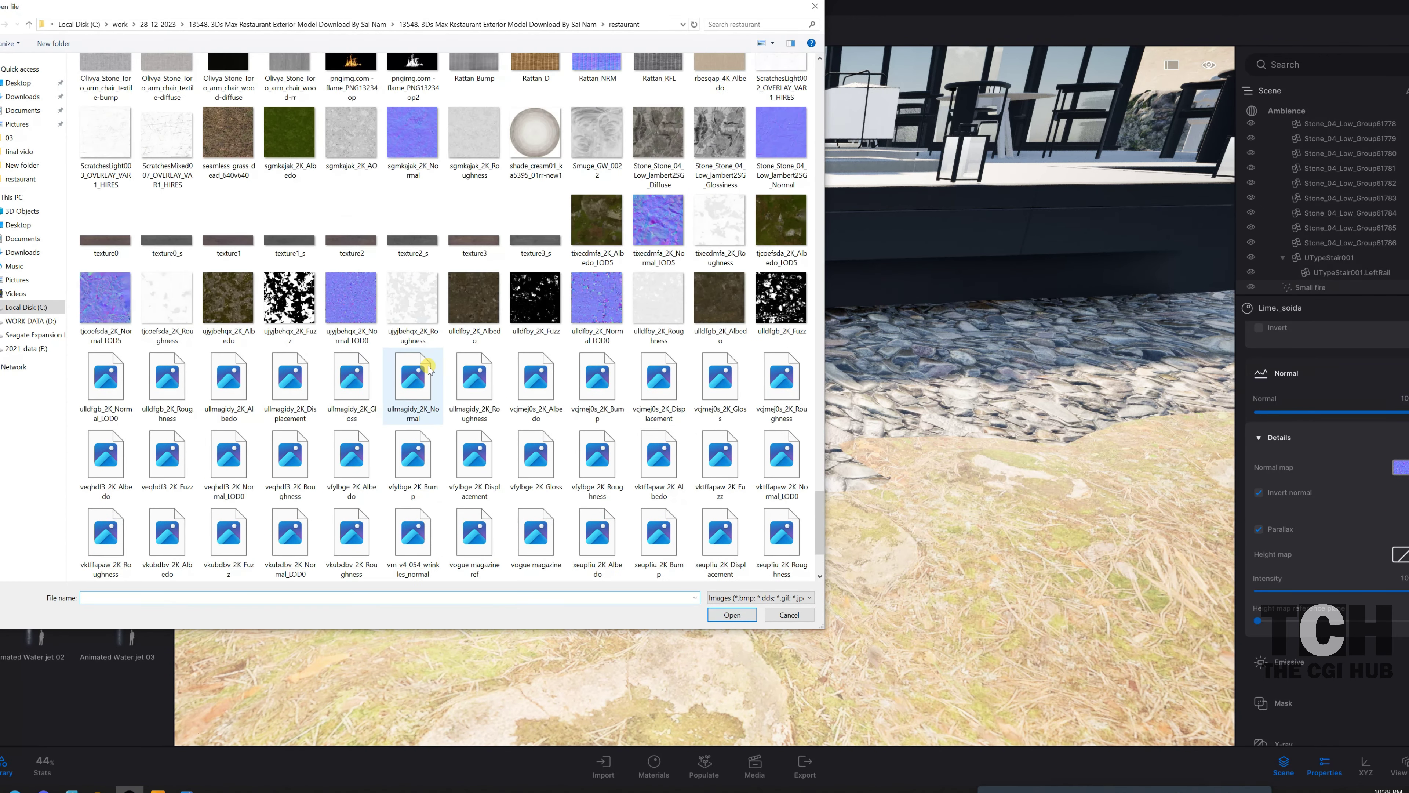
{"action": "scroll", "coordinate": [419, 327], "scroll_direction": "down", "scroll_amount": 5}
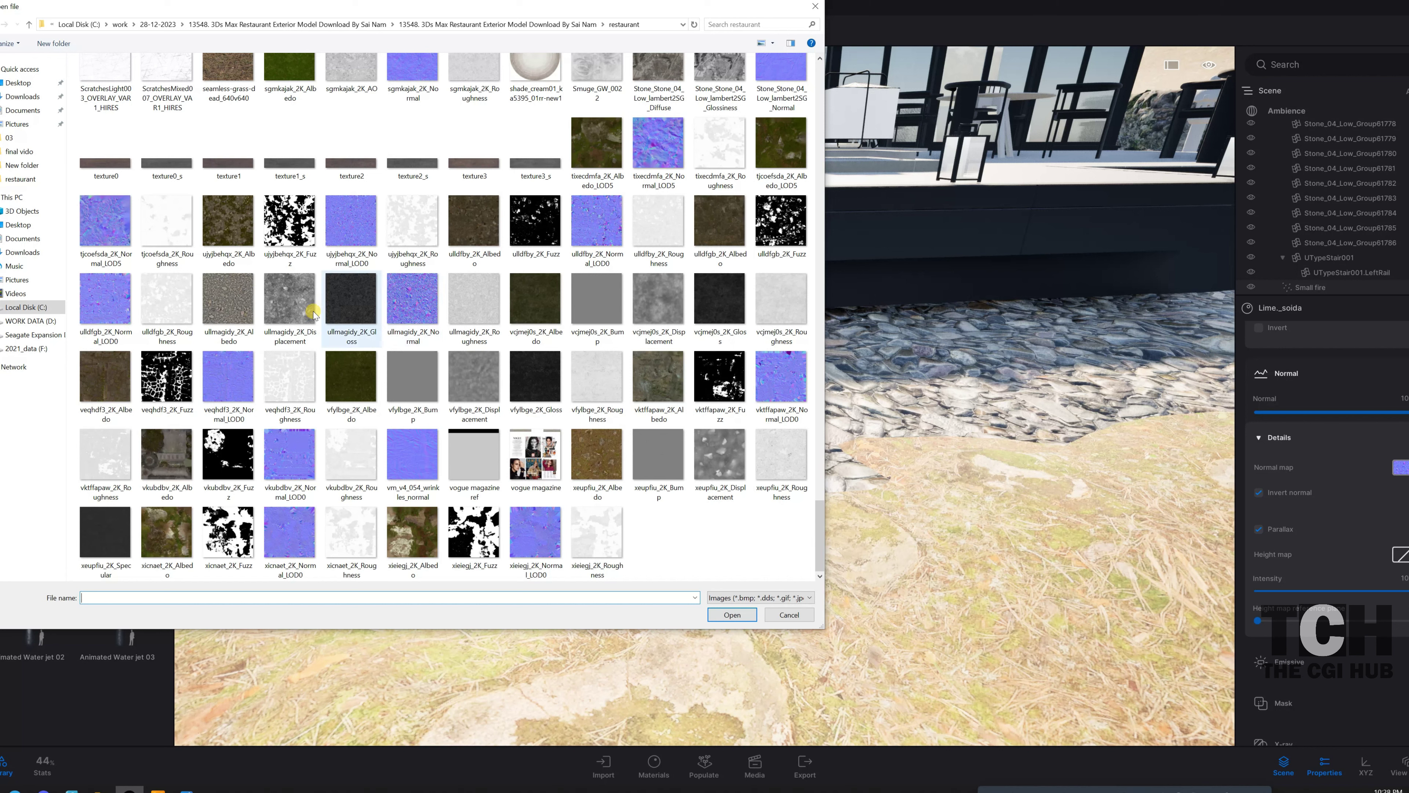
{"action": "left_click", "coordinate": [285, 299]}
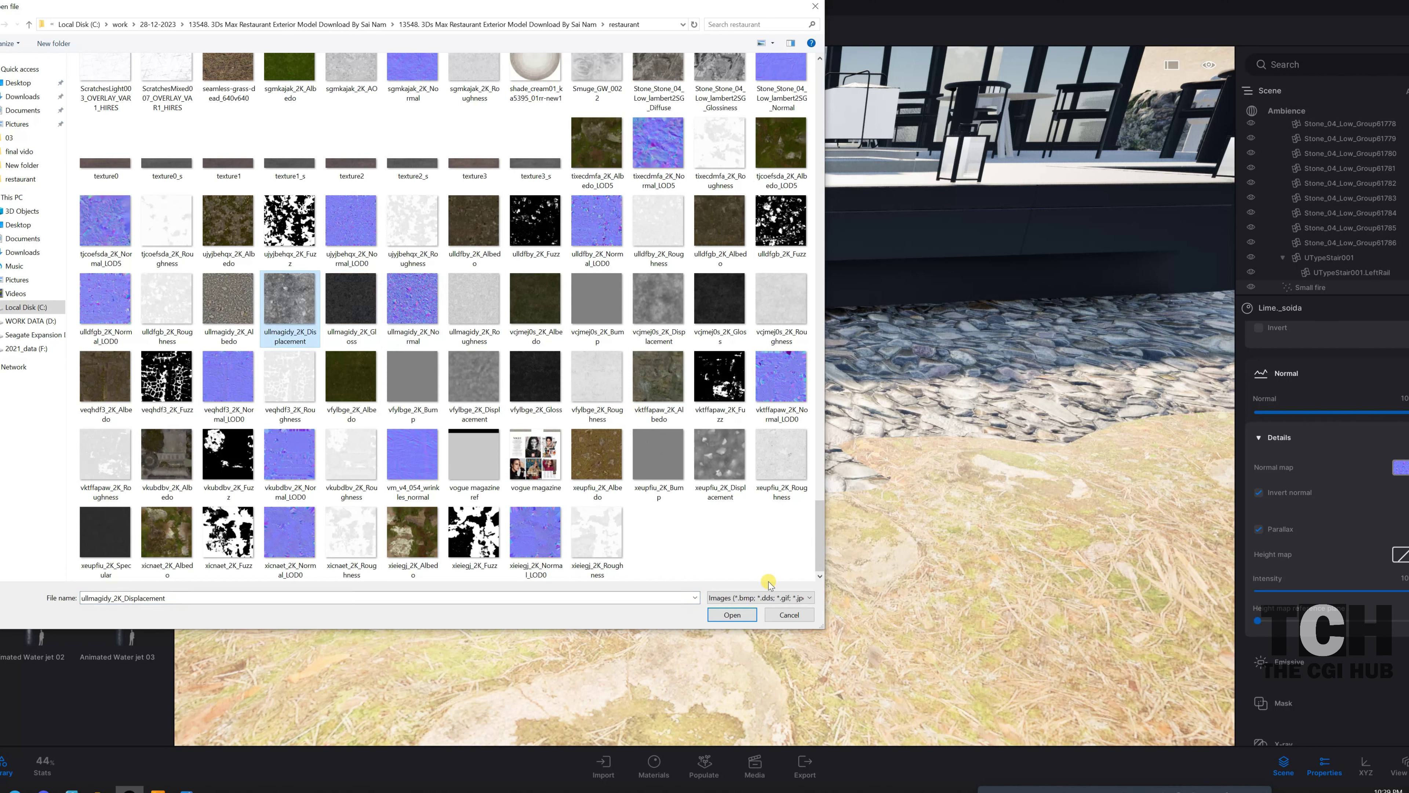
{"action": "left_click", "coordinate": [732, 614]}
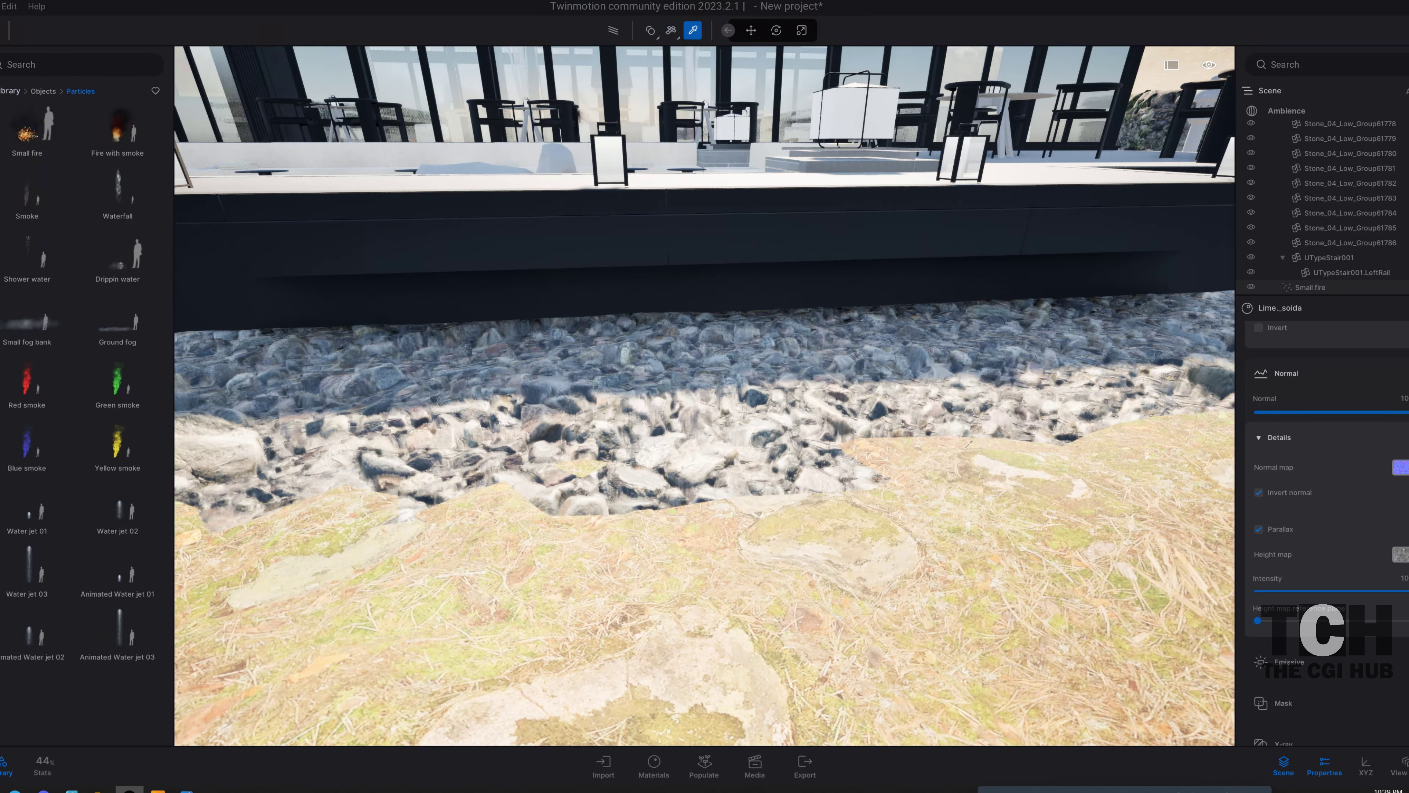
- Drop Parallax Intensity to minimum, then raise it slightly for subtle stone relief
{"action": "mouse_move", "coordinate": [753, 394]}
{"action": "left_mouse_down"}
{"action": "mouse_move", "coordinate": [715, 413]}
{"action": "mouse_move", "coordinate": [715, 388]}
{"action": "left_mouse_up"}
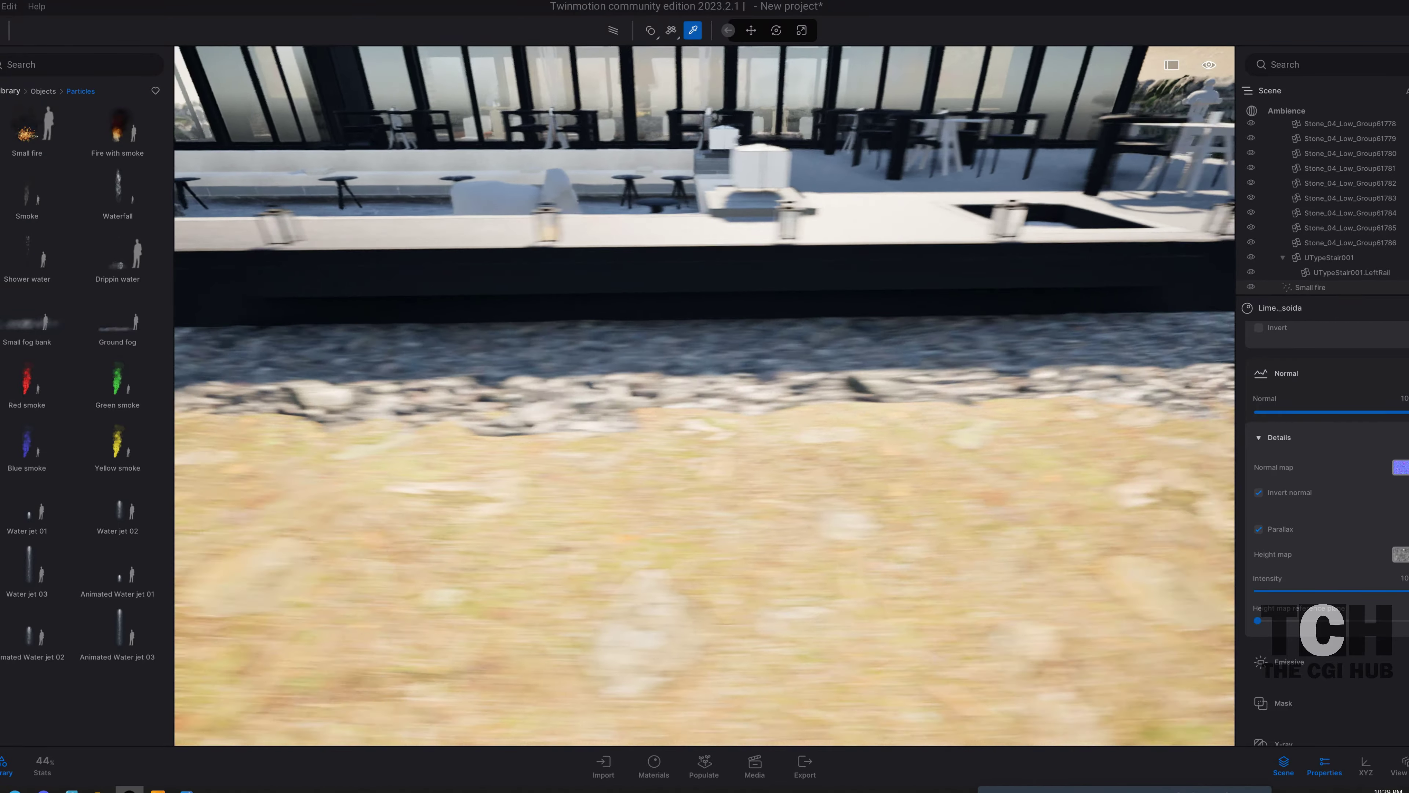
{"action": "left_click_drag", "start_coordinate": [716, 389], "coordinate": [743, 363]}
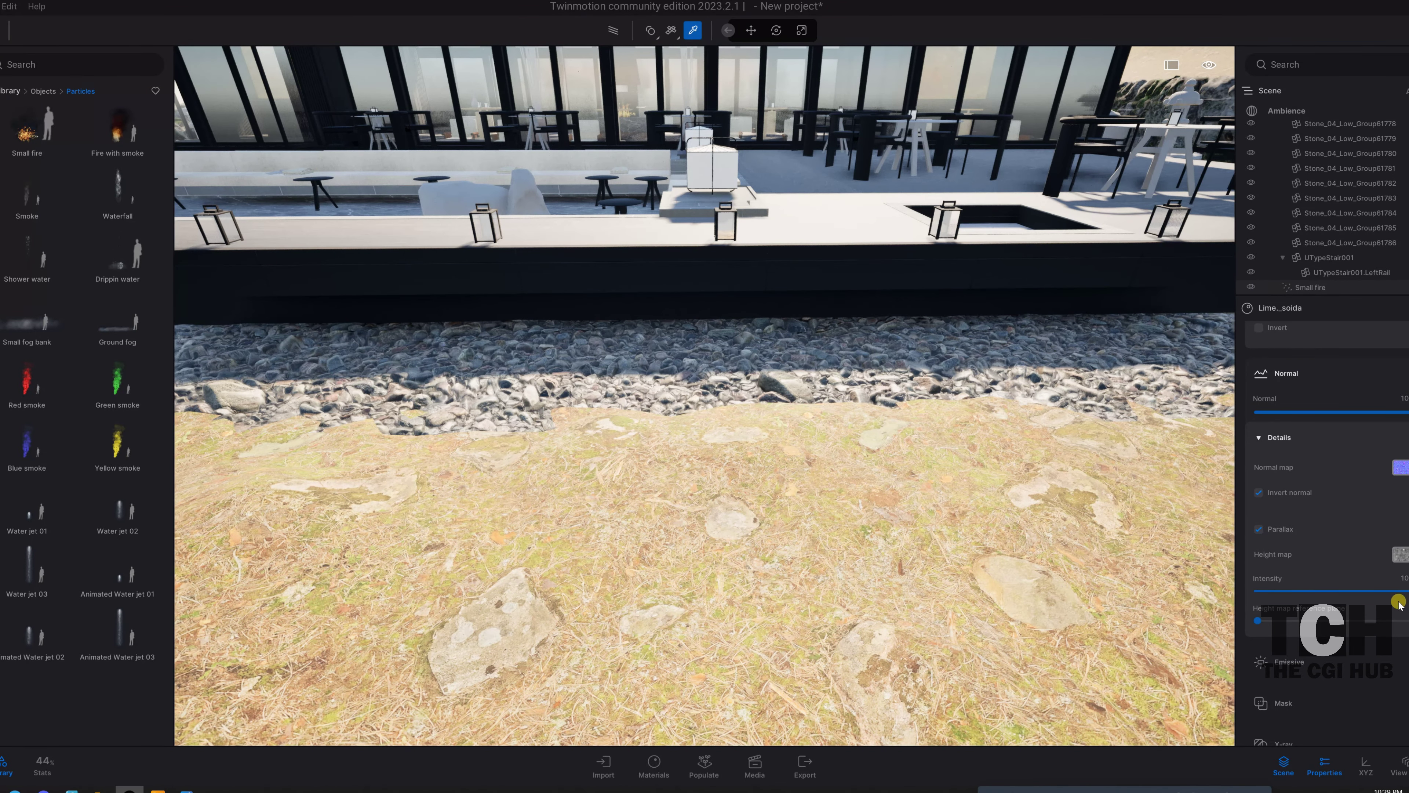
{"action": "mouse_move", "coordinate": [1406, 593]}
{"action": "left_mouse_down"}
{"action": "mouse_move", "coordinate": [1249, 607]}
{"action": "mouse_move", "coordinate": [1316, 599]}
{"action": "mouse_move", "coordinate": [1407, 620]}
{"action": "left_mouse_up"}
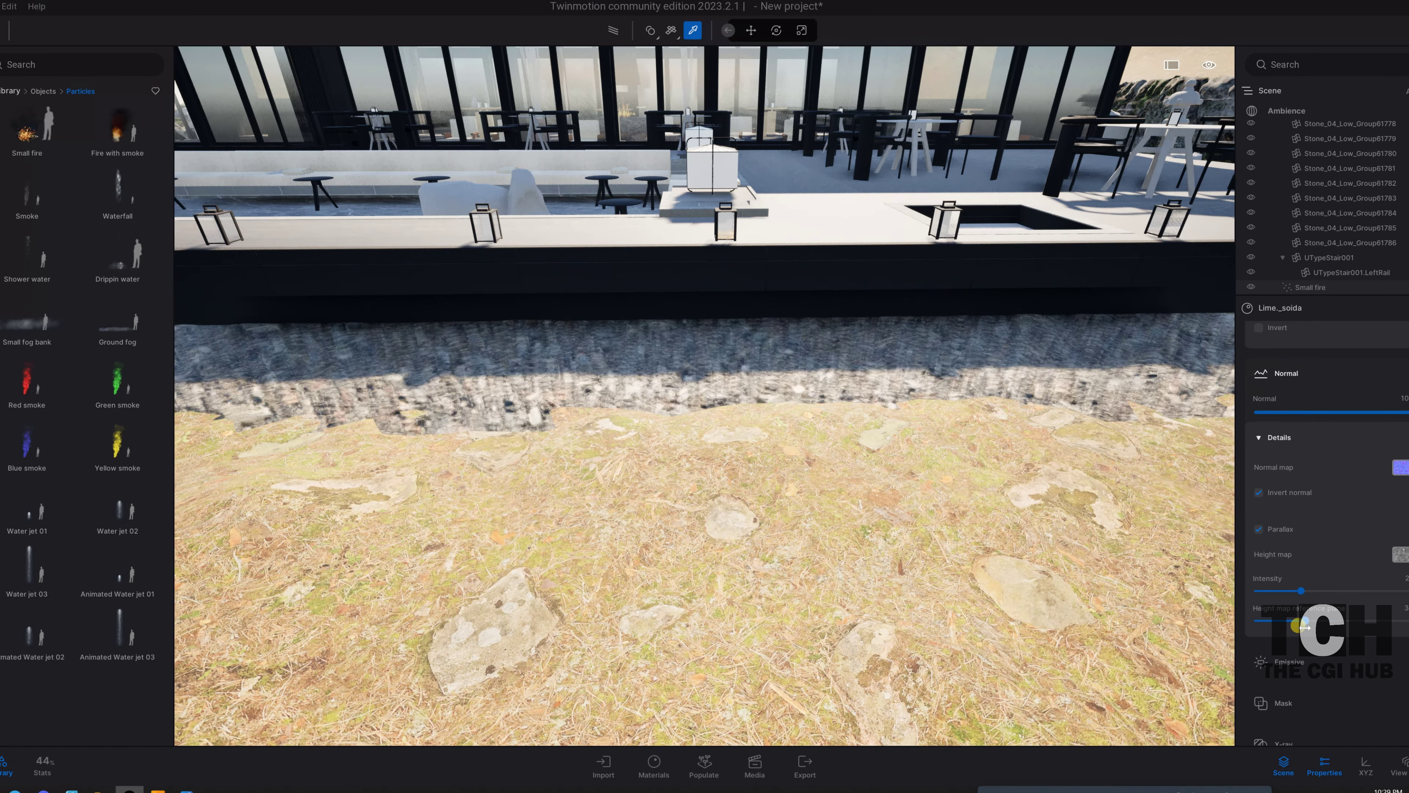
{"action": "left_click_drag", "start_coordinate": [1320, 587], "coordinate": [1378, 591]}
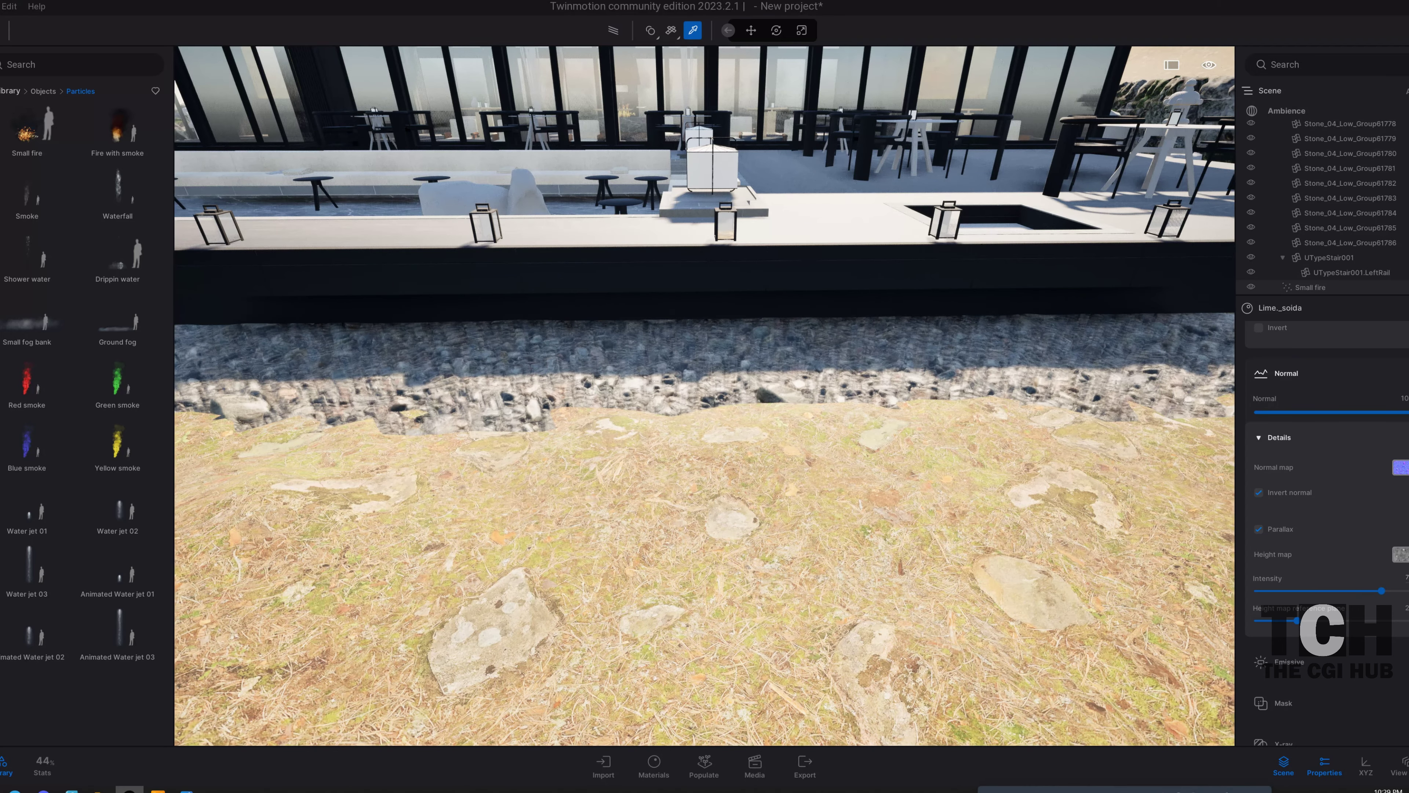
{"action": "scroll", "coordinate": [705, 395], "scroll_direction": "down", "scroll_amount": 5}
{"action": "scroll", "coordinate": [705, 395], "scroll_direction": "up", "scroll_amount": 5}
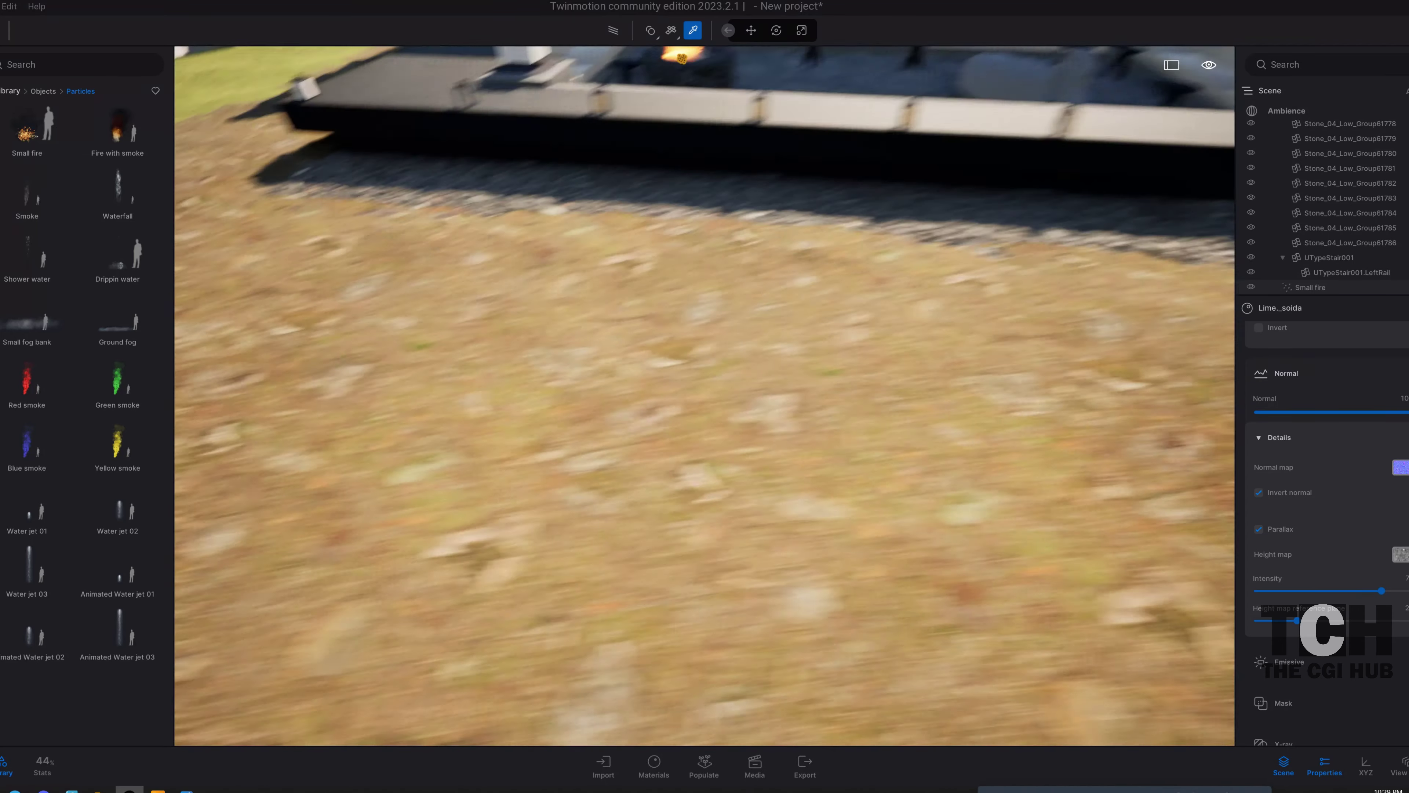
- Zoom out over the restaurant, switch back to the Move tool and return the library to root categories
{"action": "scroll", "coordinate": [704, 396], "scroll_direction": "down", "scroll_amount": 3}
{"action": "scroll", "coordinate": [705, 395], "scroll_direction": "down", "scroll_amount": 3}
{"action": "scroll", "coordinate": [705, 395], "scroll_direction": "down", "scroll_amount": 2}
{"action": "scroll", "coordinate": [705, 396], "scroll_direction": "down", "scroll_amount": 2}
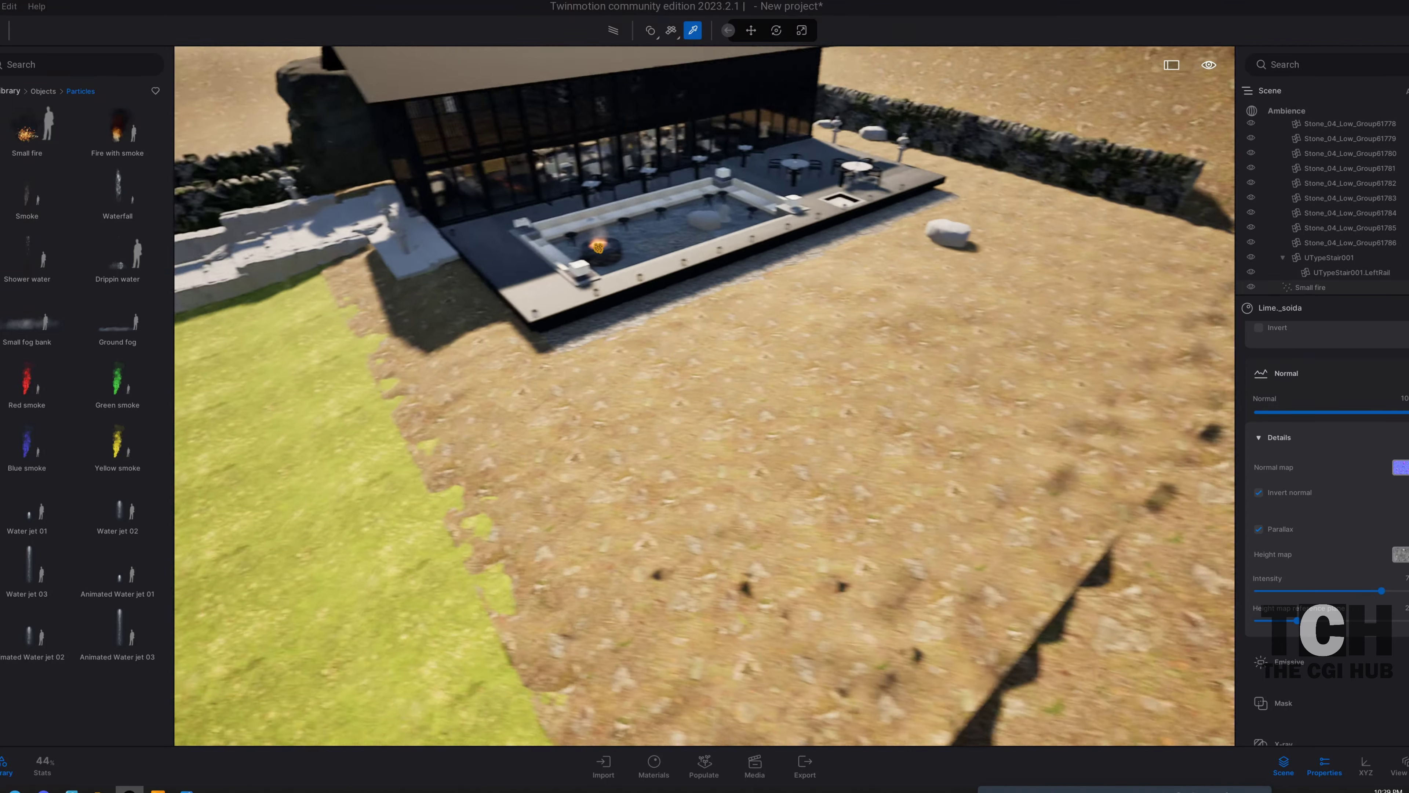
{"action": "scroll", "coordinate": [395, 206], "scroll_direction": "up", "scroll_amount": 5}
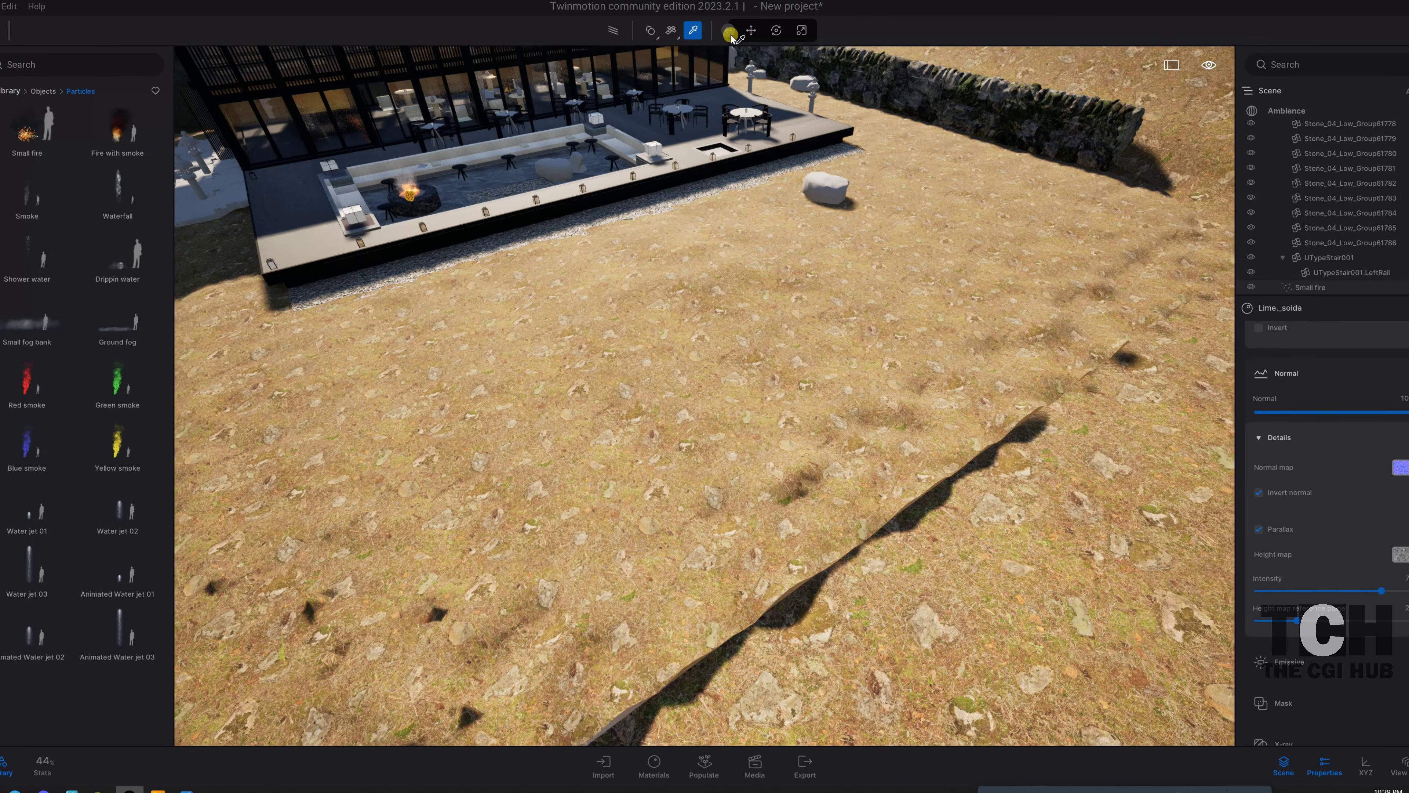
{"action": "left_click", "coordinate": [758, 32]}
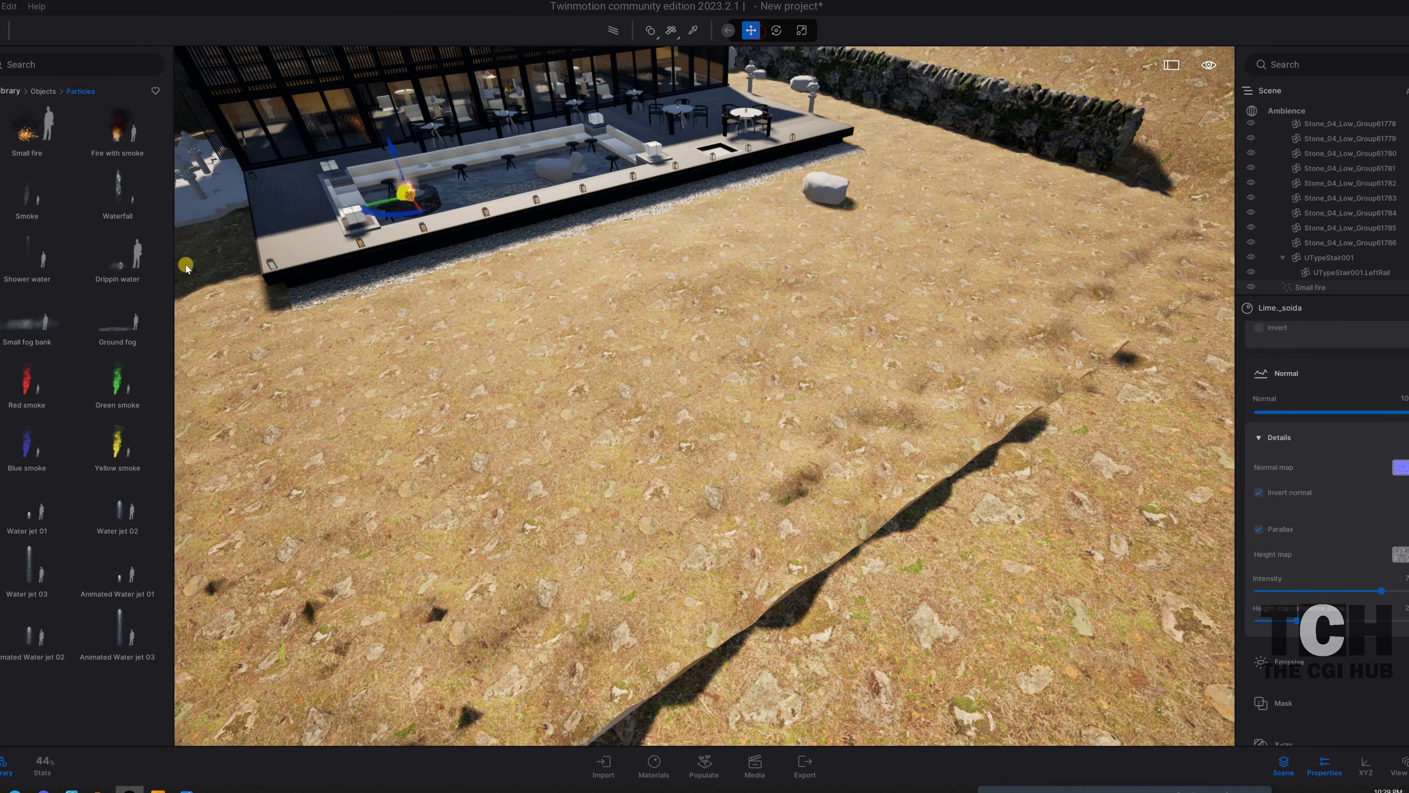
{"action": "left_click", "coordinate": [9, 94]}
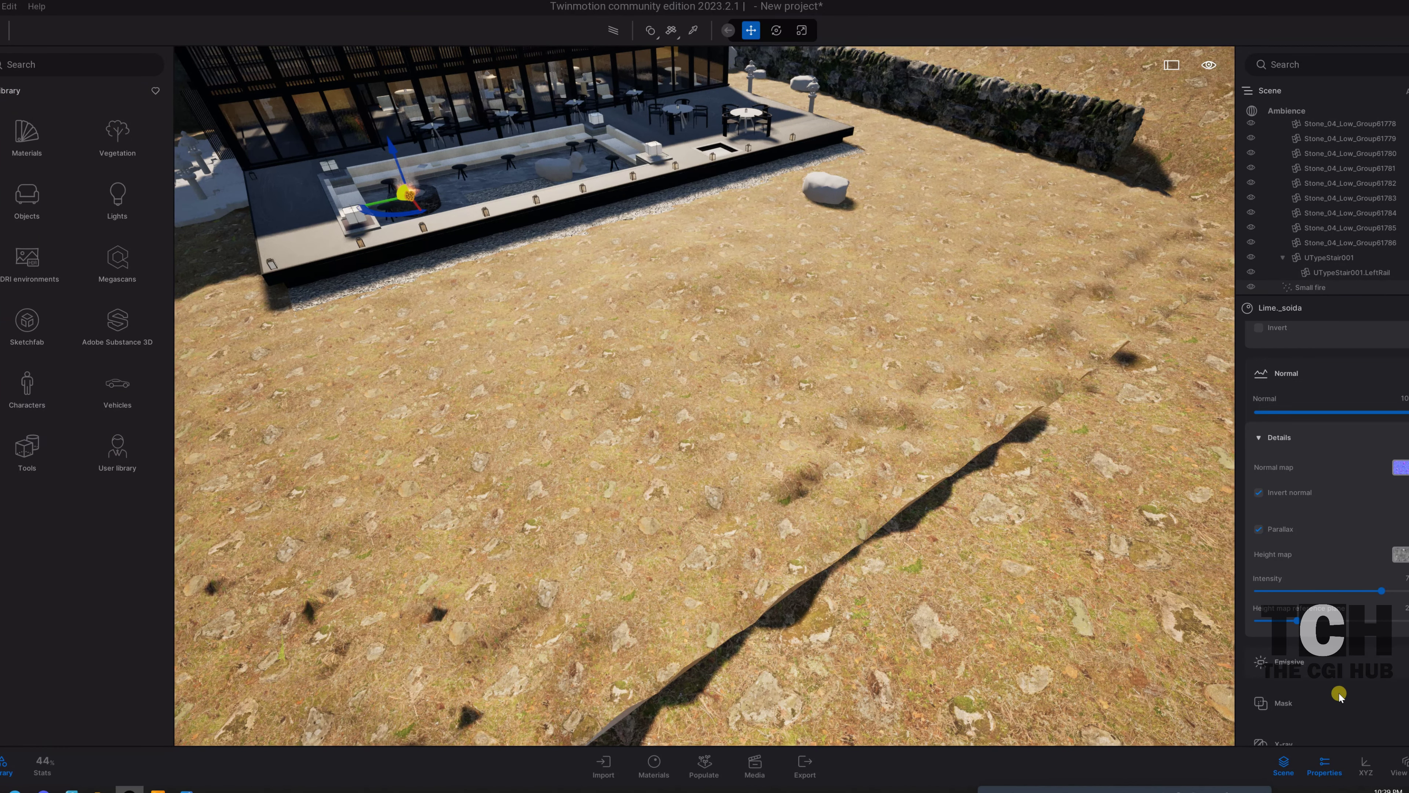
- Save the project as cabin02 in the restaurant project folder and bring up the Populate tools
{"action": "key", "text": "ctrl+s"}
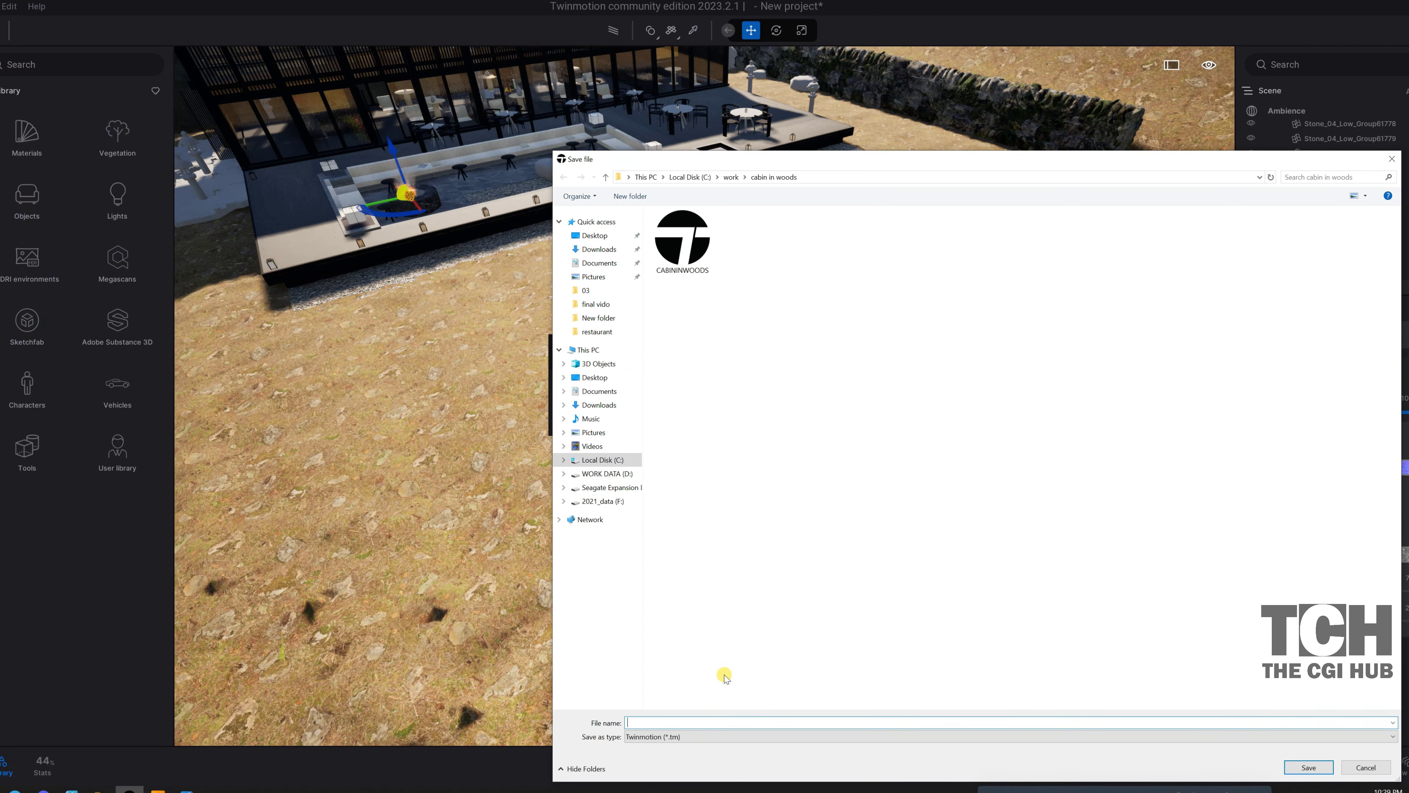
{"action": "type", "text": "C:\\work\\28-12-2023\\13548. 3Ds Max Restaurant Exterior Model Download By Sai Nam"}
{"action": "key", "text": "Return"}
{"action": "type", "text": "cabin02"}
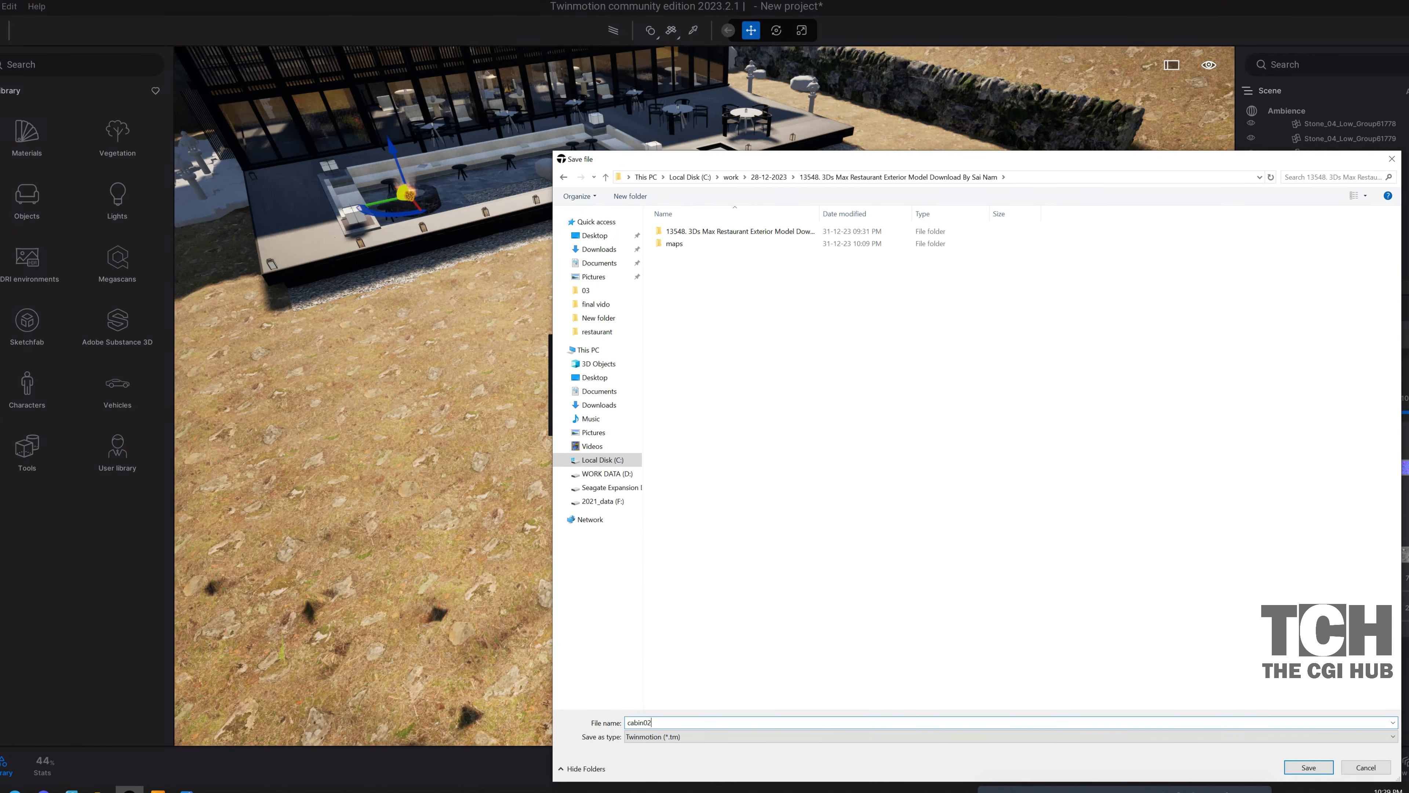
{"action": "key", "text": "Return"}
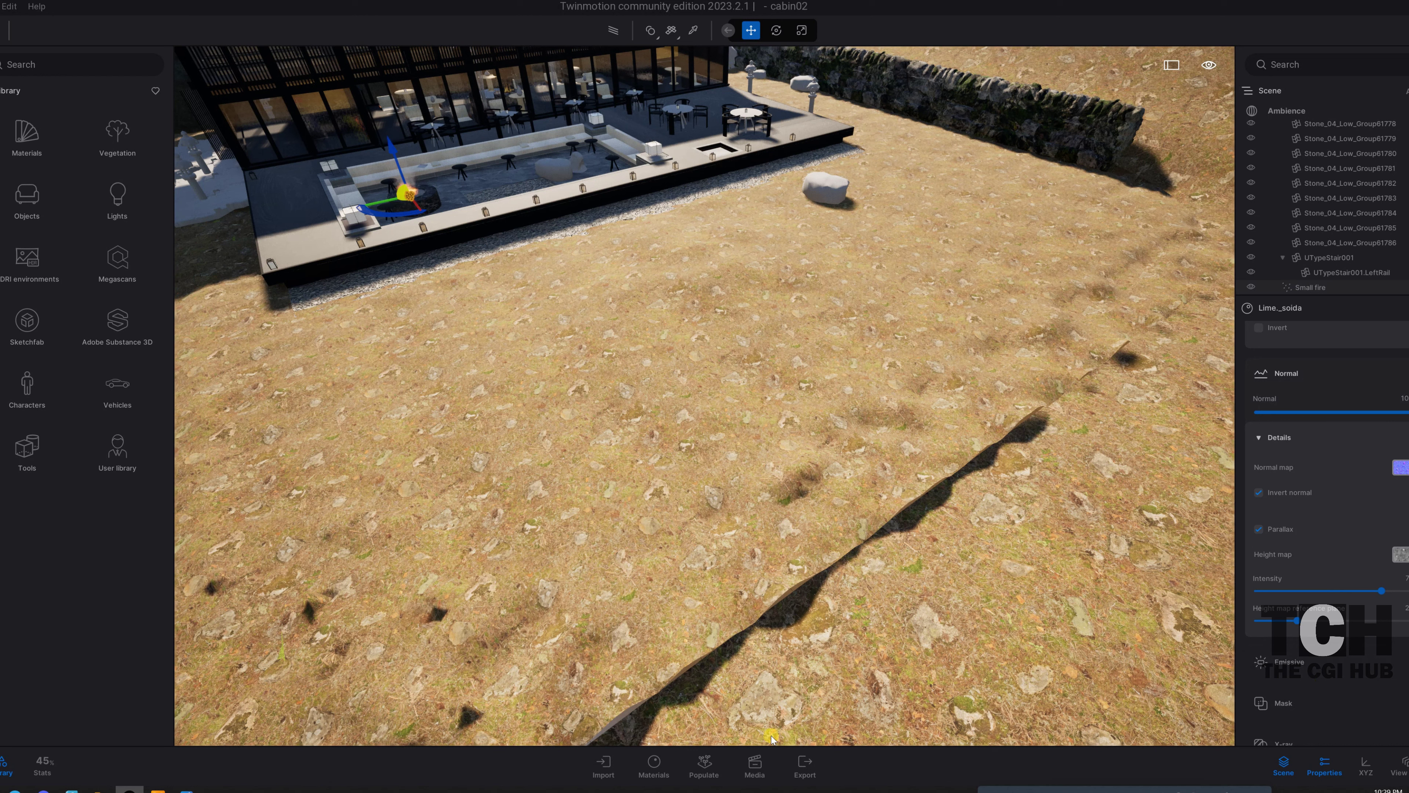
{"action": "left_click", "coordinate": [704, 764]}
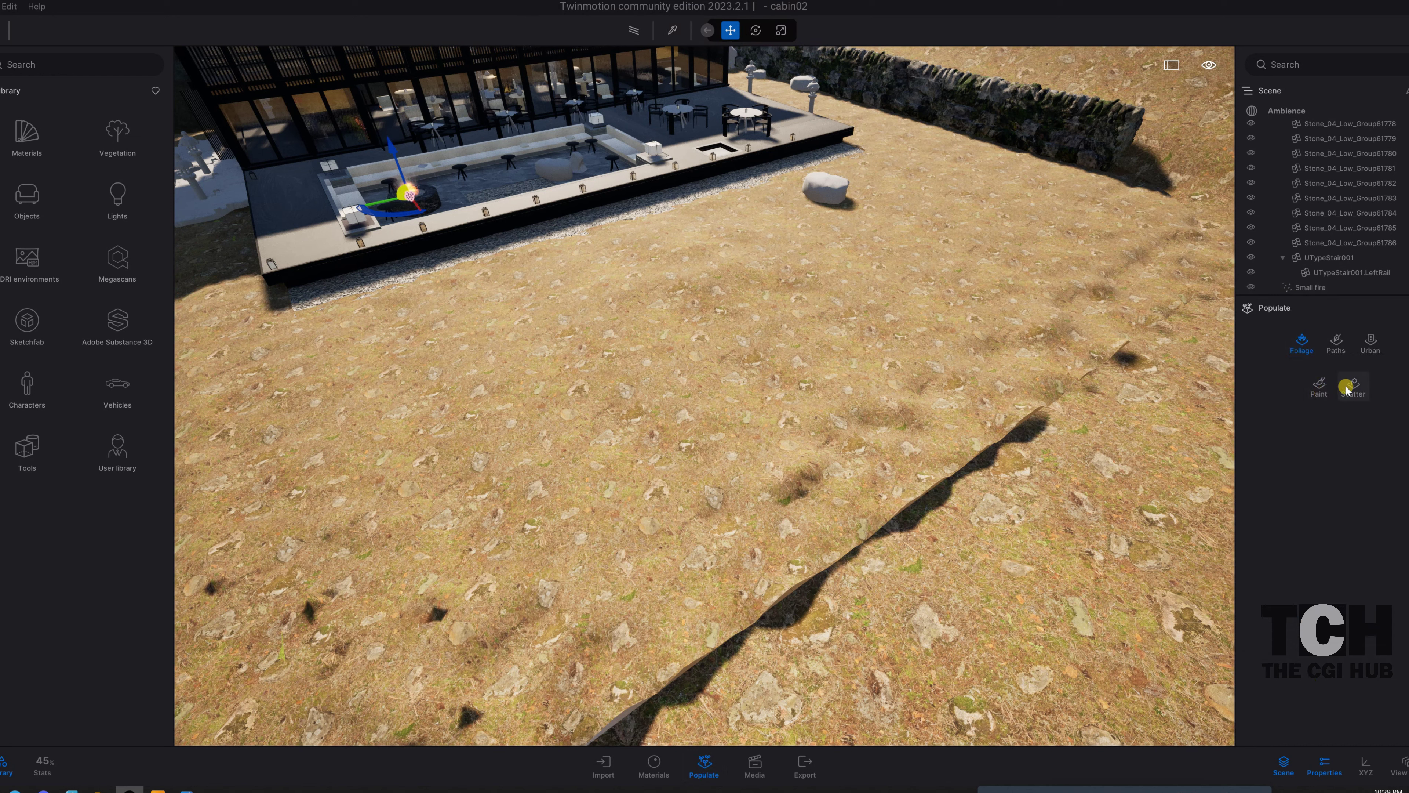
- Start a foliage scatter mix with Long grass 03 and Long grass 01 from Grass and flowers
{"action": "left_click", "coordinate": [1353, 384]}
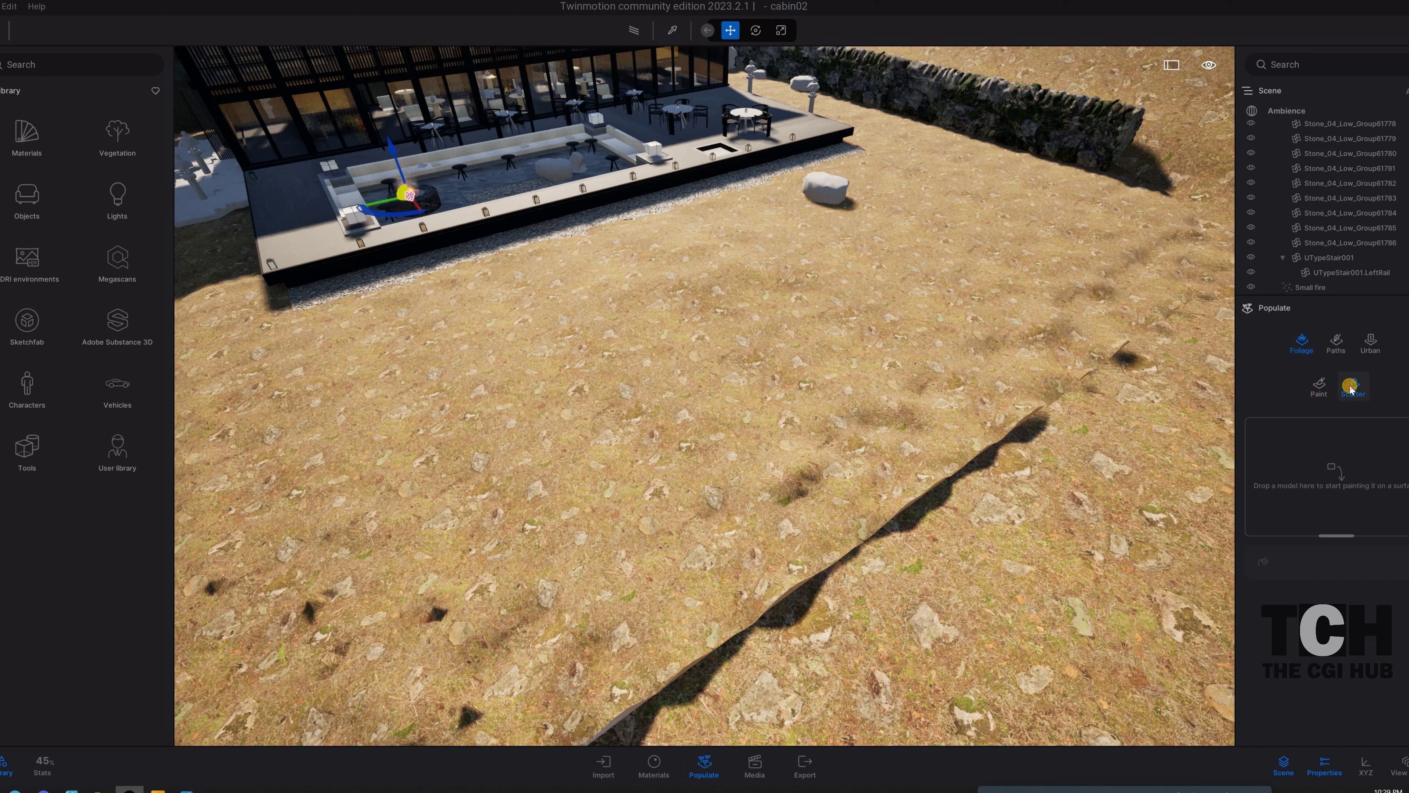
{"action": "left_click", "coordinate": [117, 133]}
{"action": "left_click", "coordinate": [113, 207]}
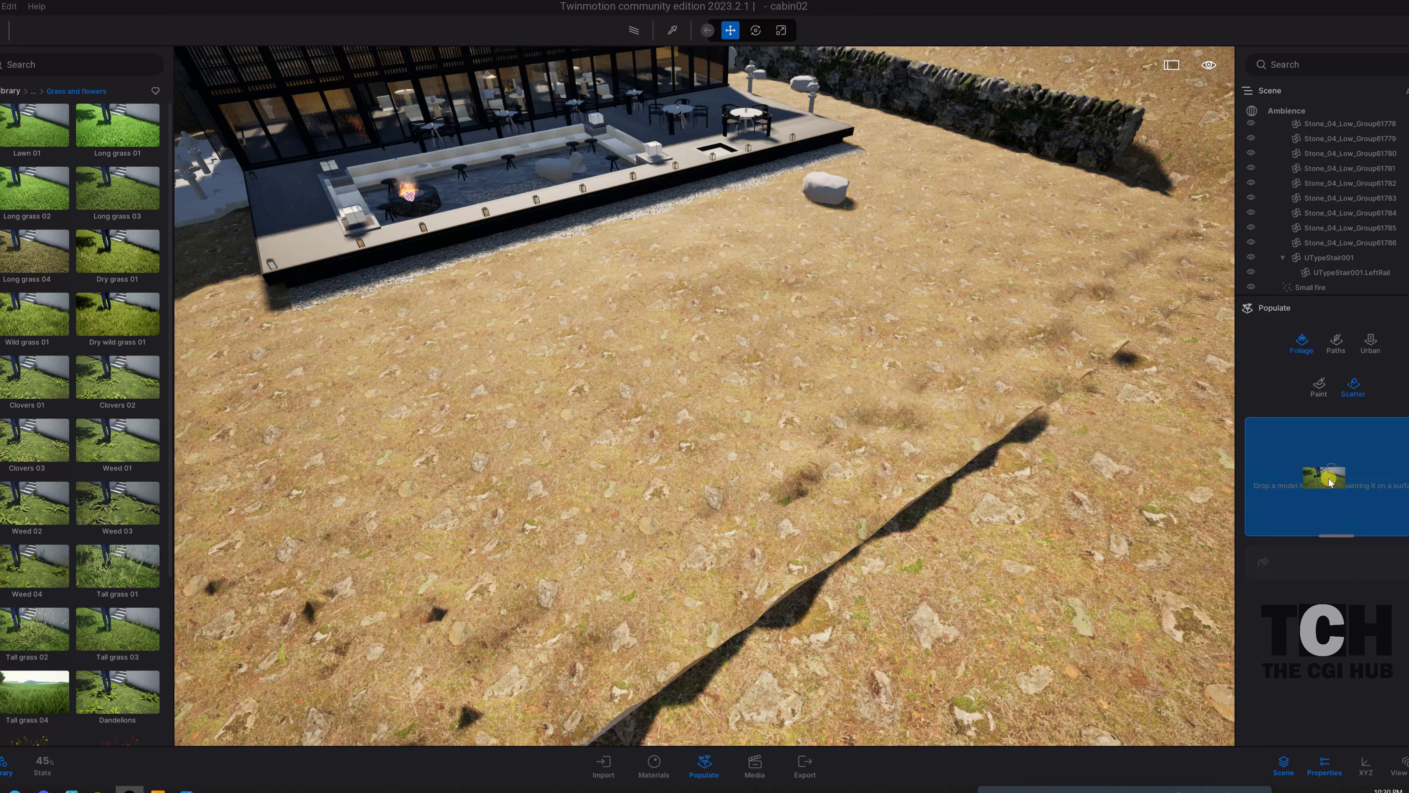
{"action": "left_click_drag", "start_coordinate": [99, 199], "coordinate": [1293, 475]}
{"action": "mouse_move", "coordinate": [116, 125]}
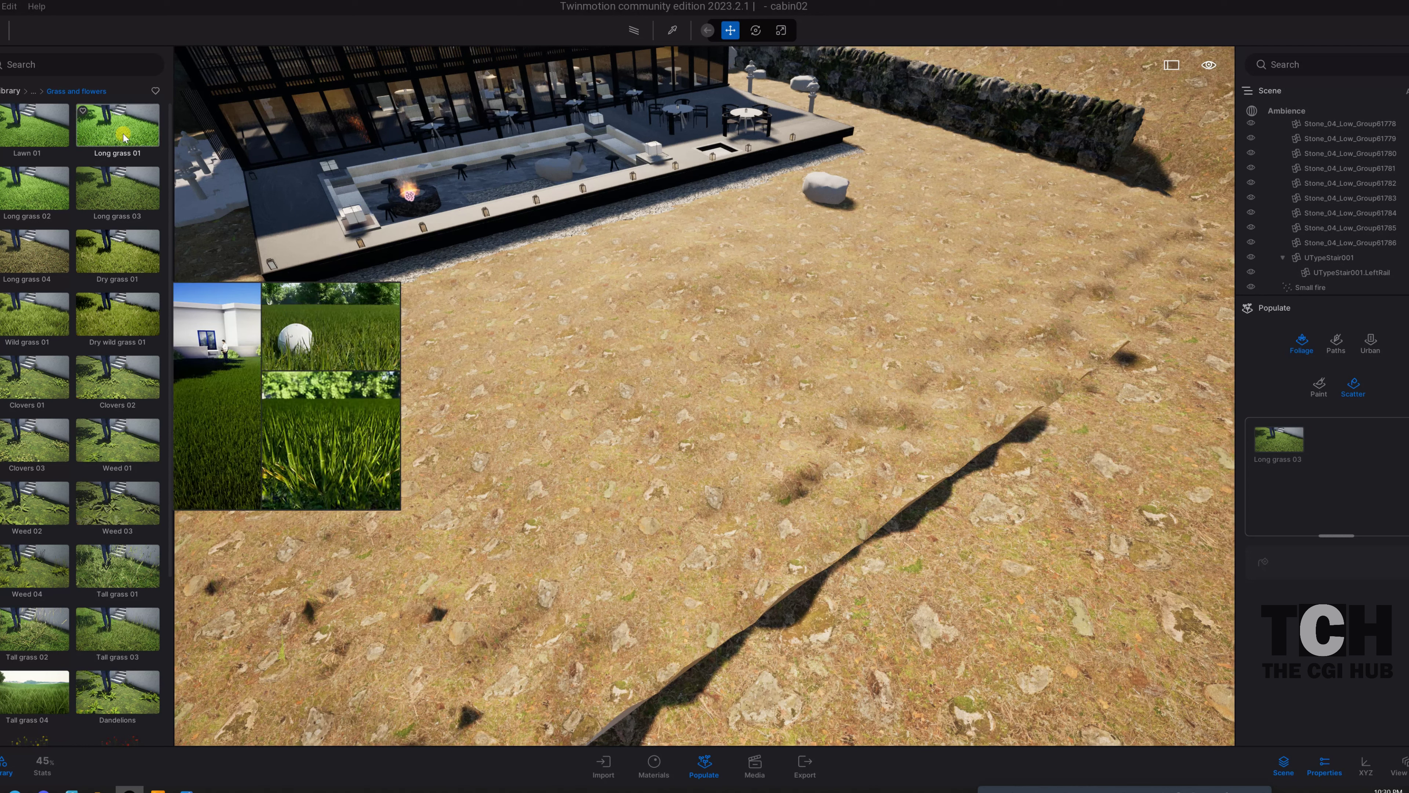
{"action": "left_click_drag", "start_coordinate": [123, 137], "coordinate": [1323, 476]}
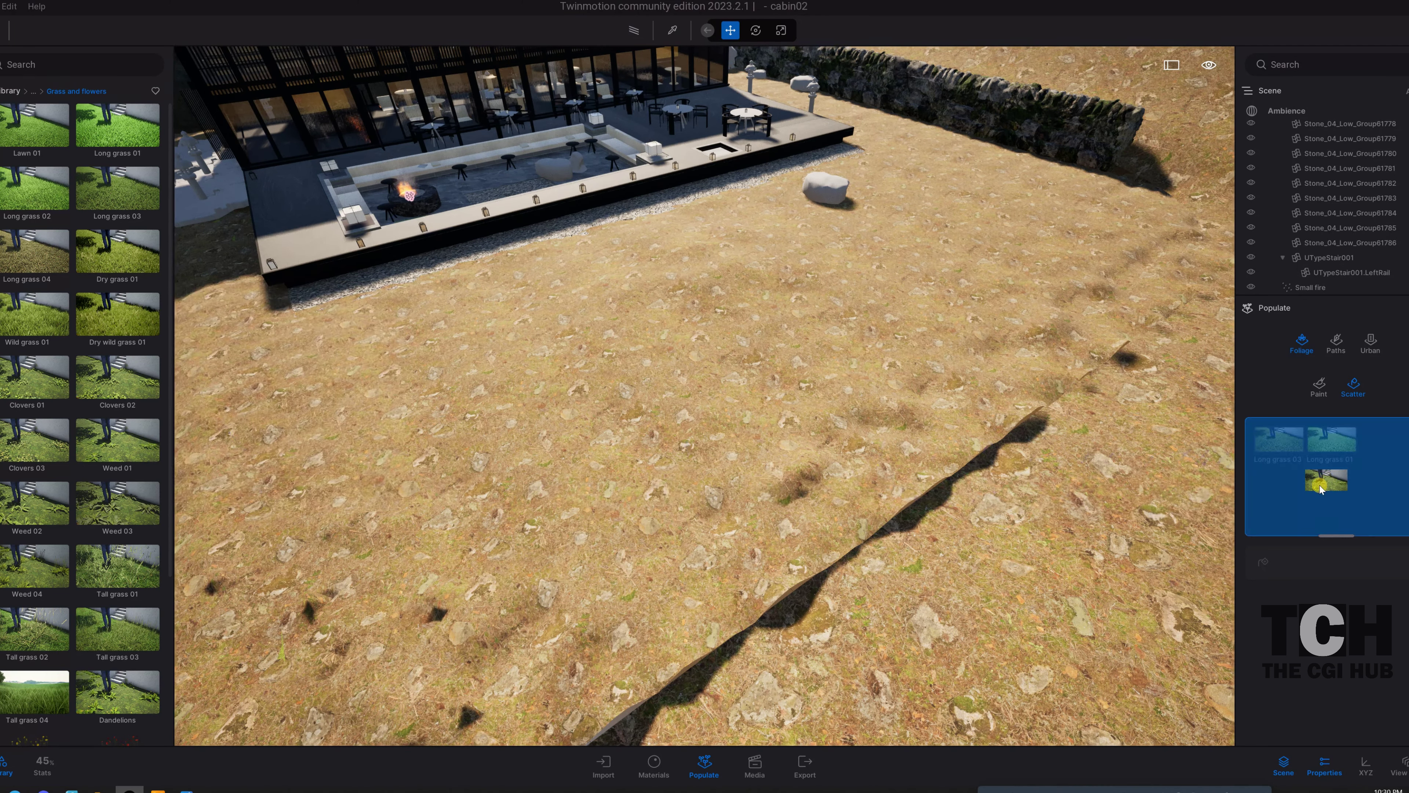
- Add Weed 01 and Dandelions to the scatter mix and make it ready to place
{"action": "left_click_drag", "start_coordinate": [146, 439], "coordinate": [1332, 478]}
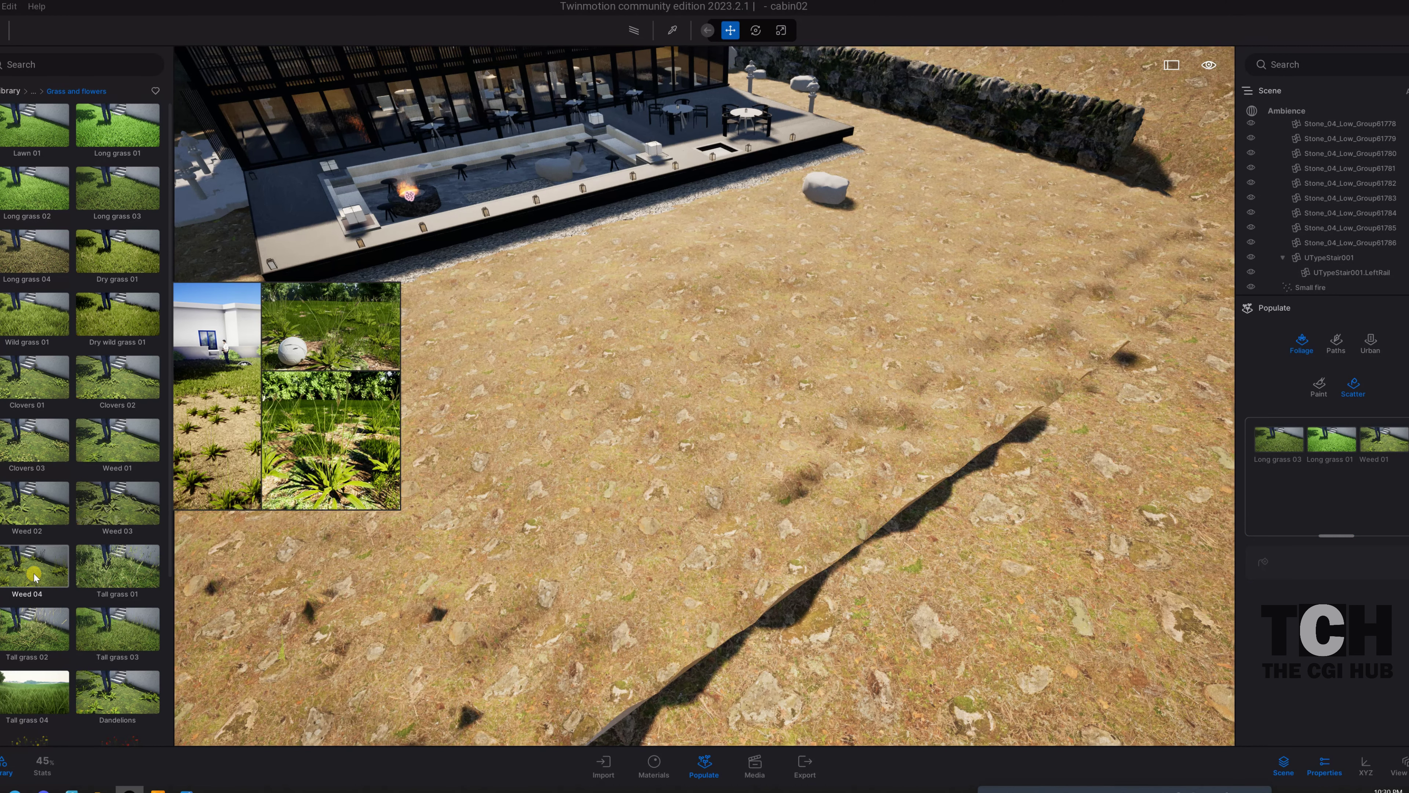
{"action": "scroll", "coordinate": [34, 577], "scroll_direction": "down", "scroll_amount": 2}
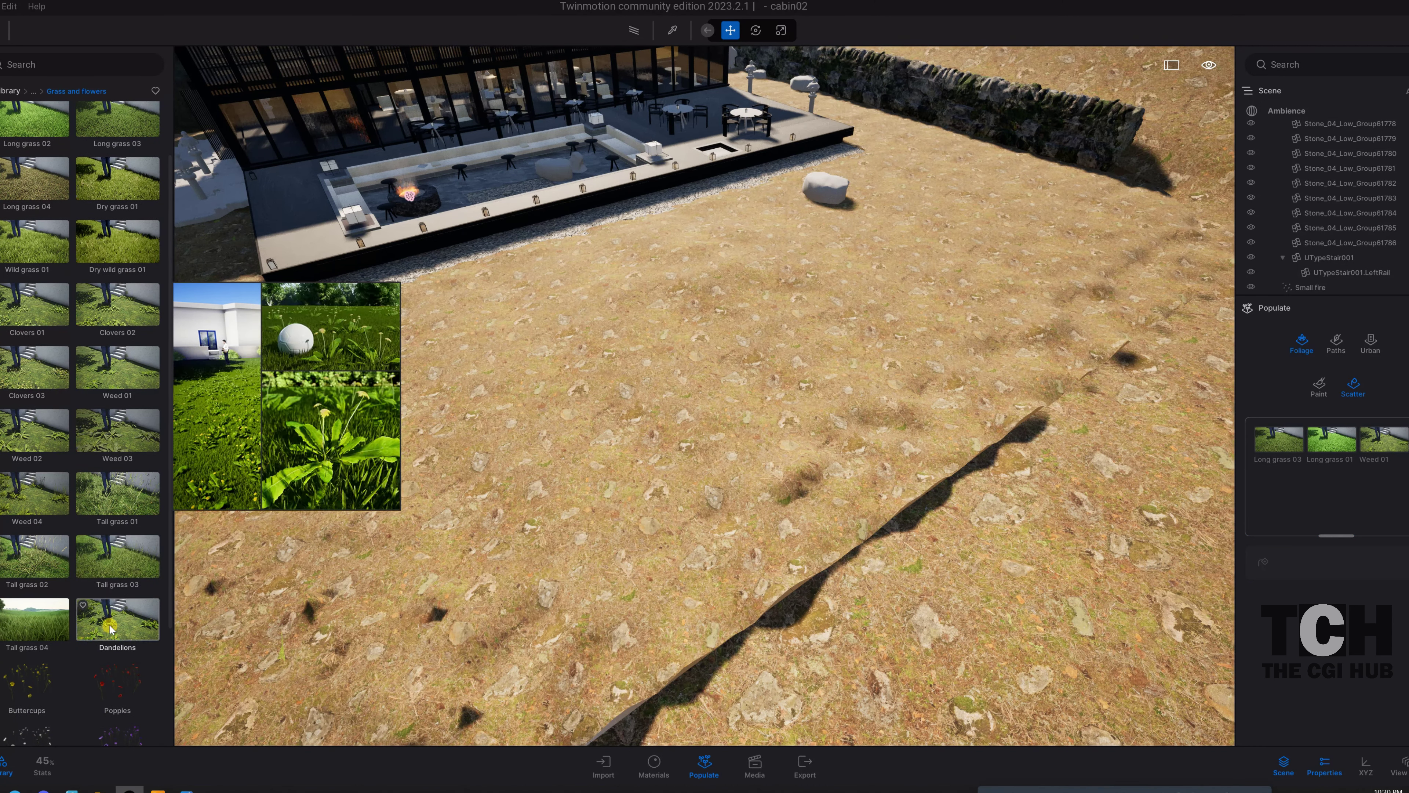
{"action": "mouse_move", "coordinate": [116, 302]}
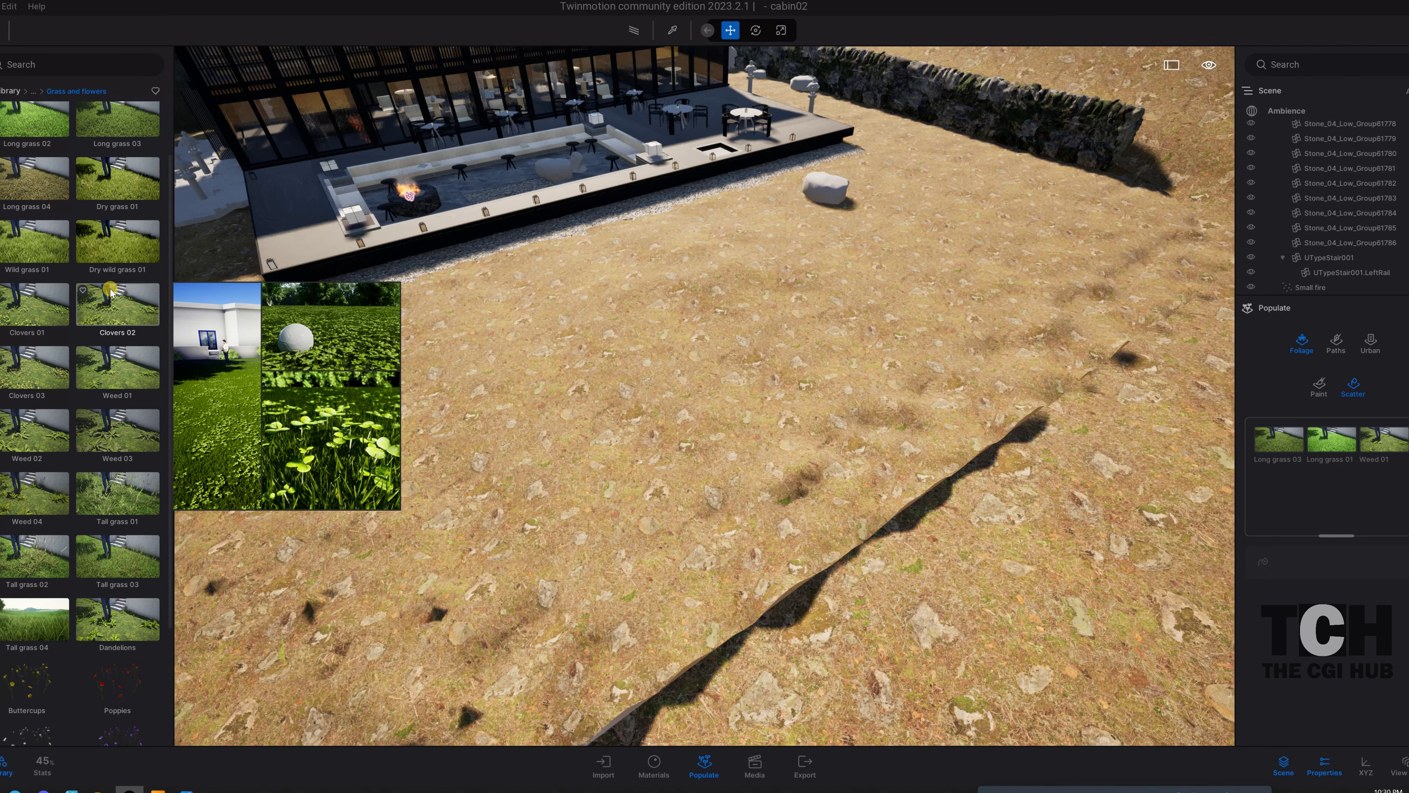
{"action": "left_click_drag", "start_coordinate": [111, 295], "coordinate": [1301, 501]}
{"action": "scroll", "coordinate": [105, 478], "scroll_direction": "down", "scroll_amount": 2}
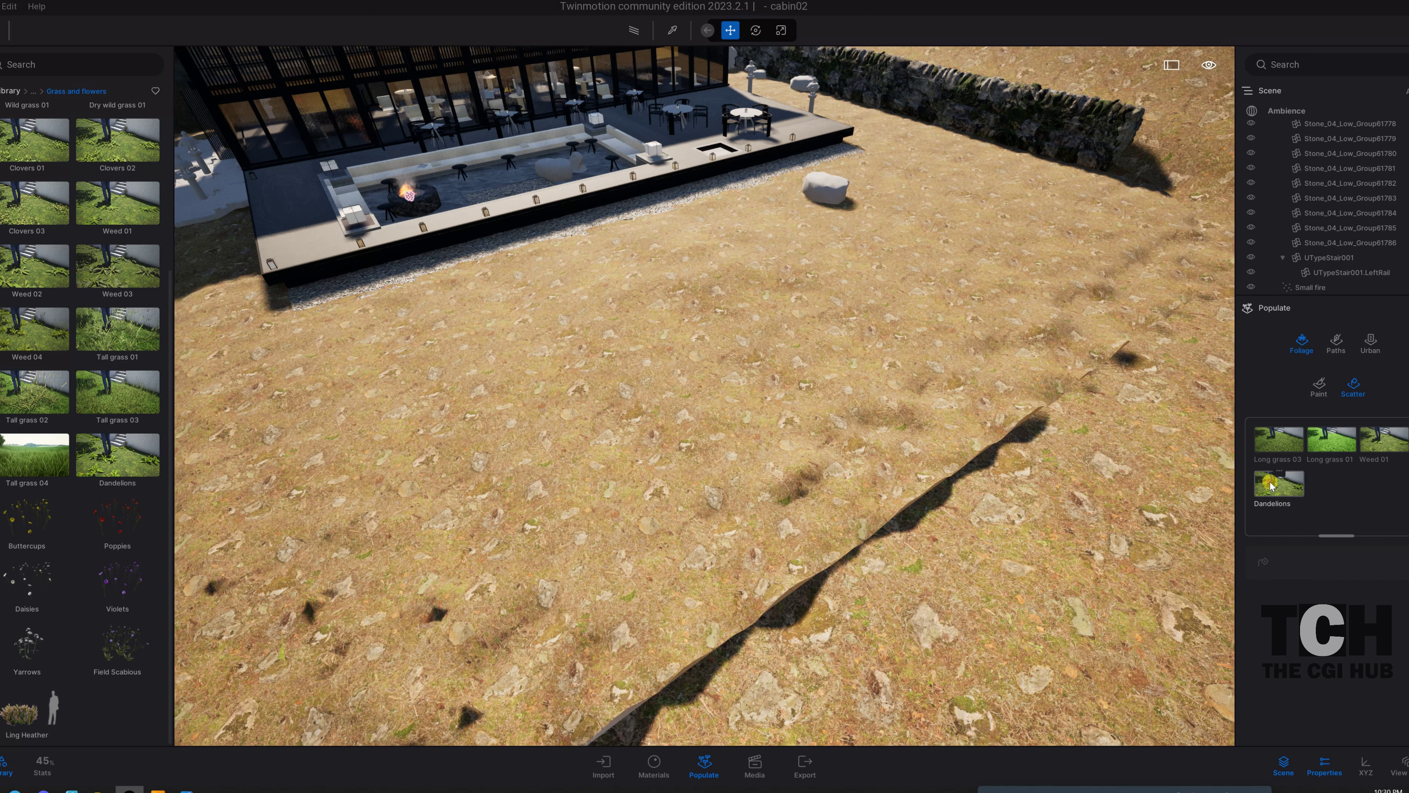
{"action": "left_click", "coordinate": [1359, 464]}
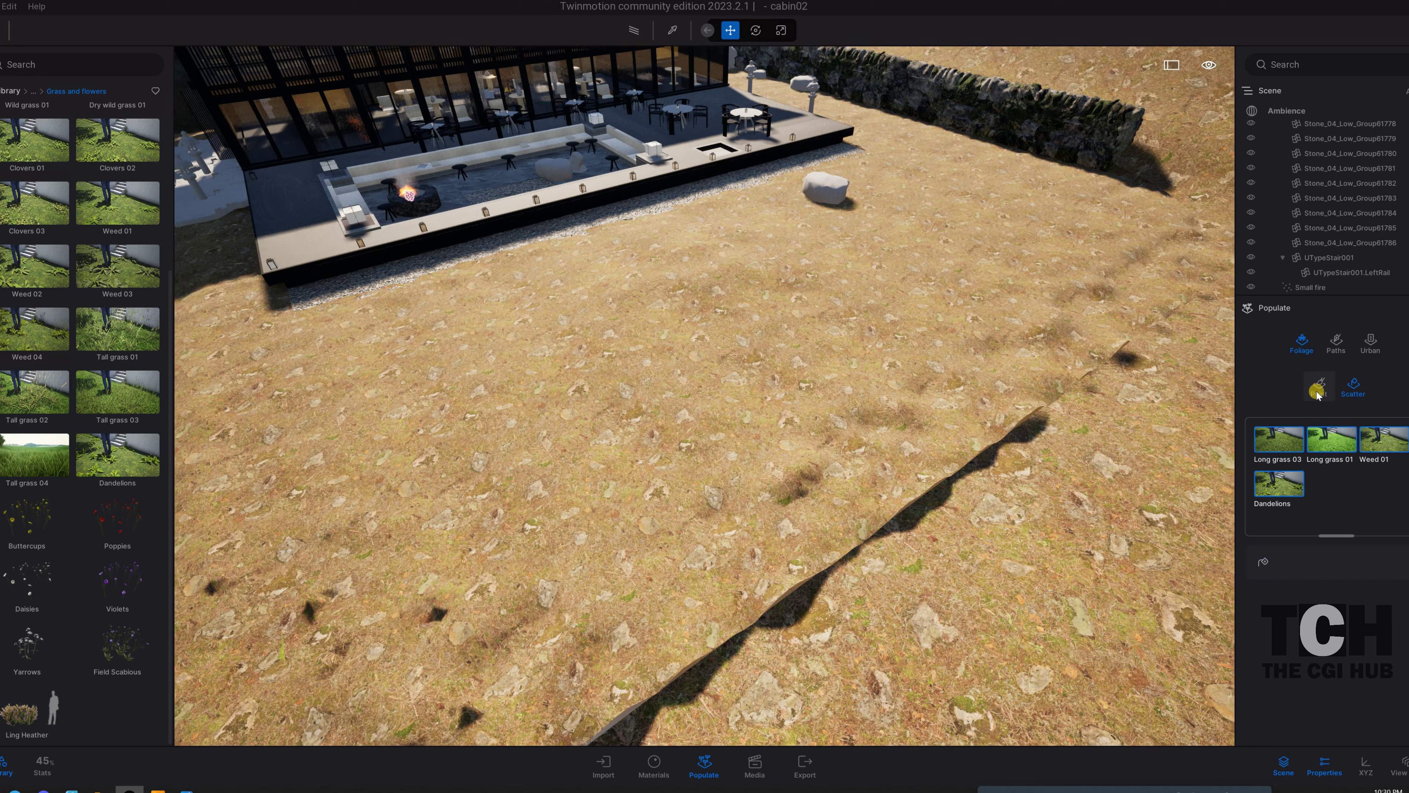
{"action": "left_click", "coordinate": [1263, 561]}
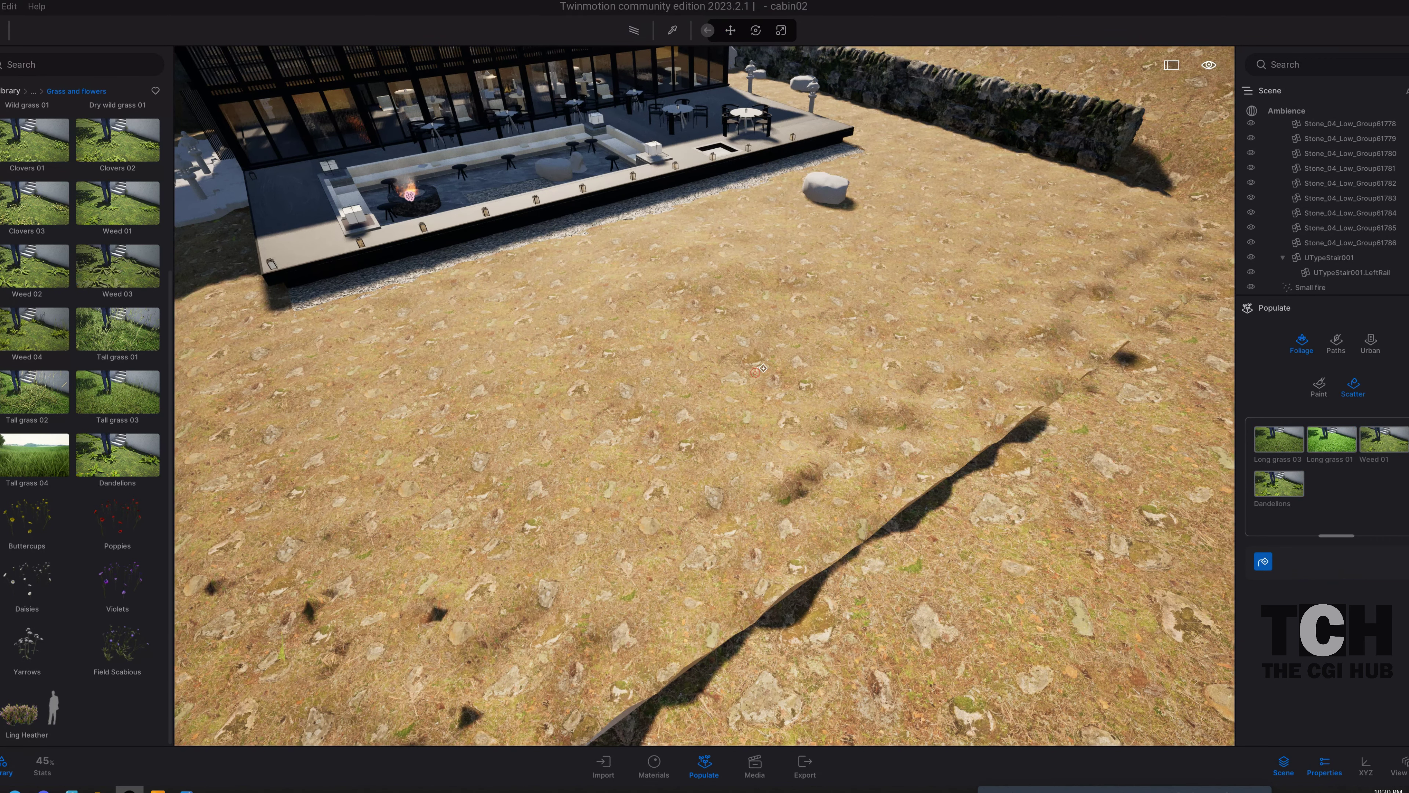
- Scatter the grass mix across the terrain, then delete Dandelions from the mix
{"action": "left_click", "coordinate": [758, 371]}
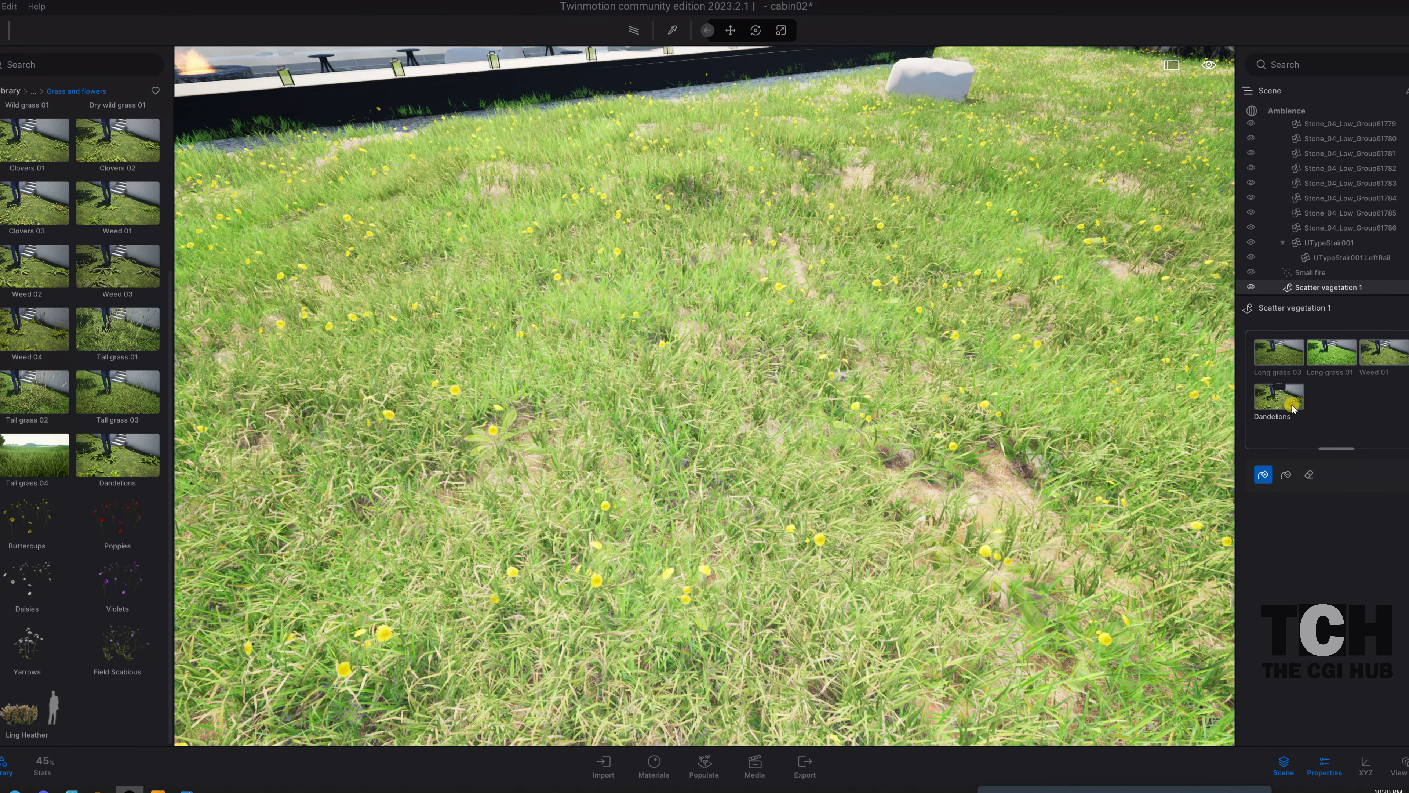
{"action": "left_click", "coordinate": [1293, 409]}
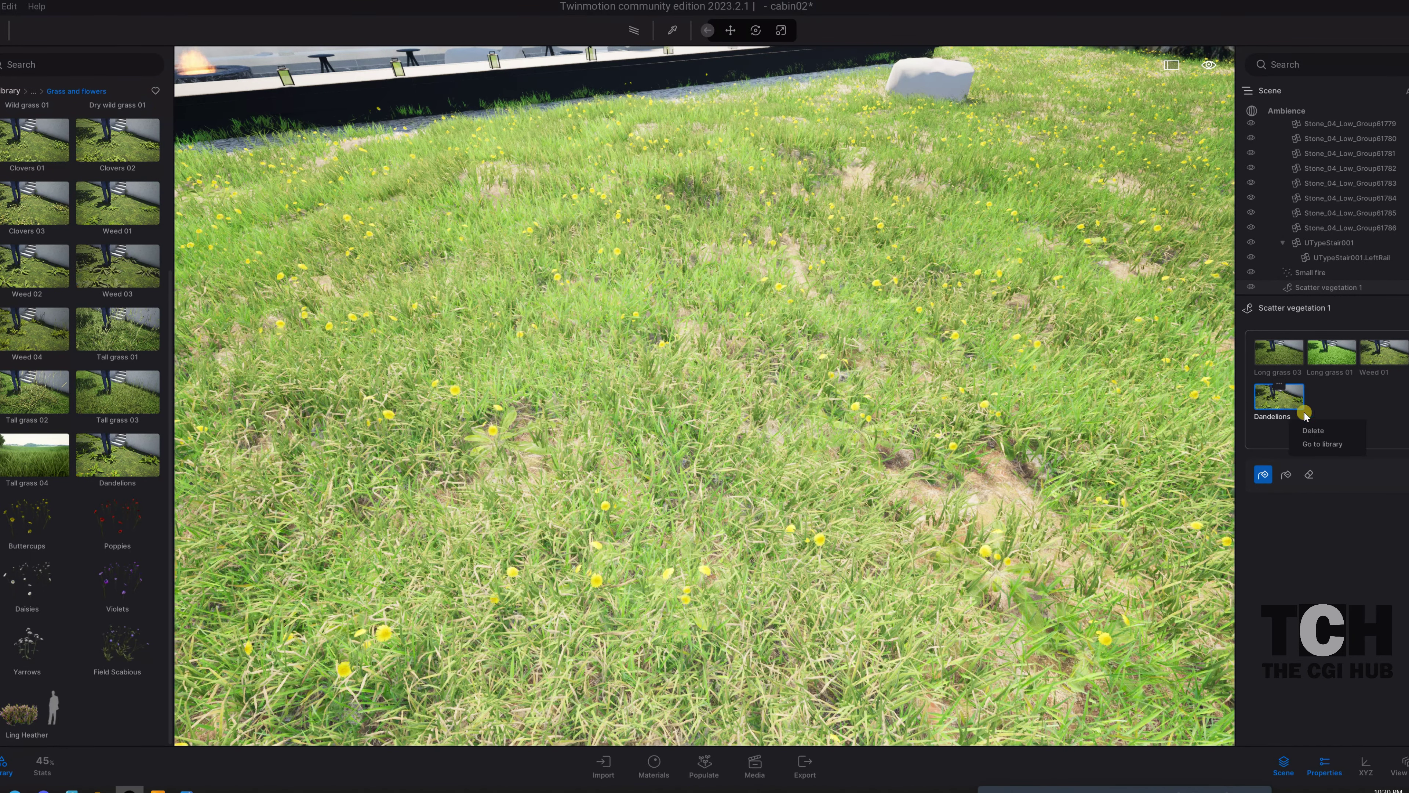
{"action": "left_click", "coordinate": [1324, 432]}
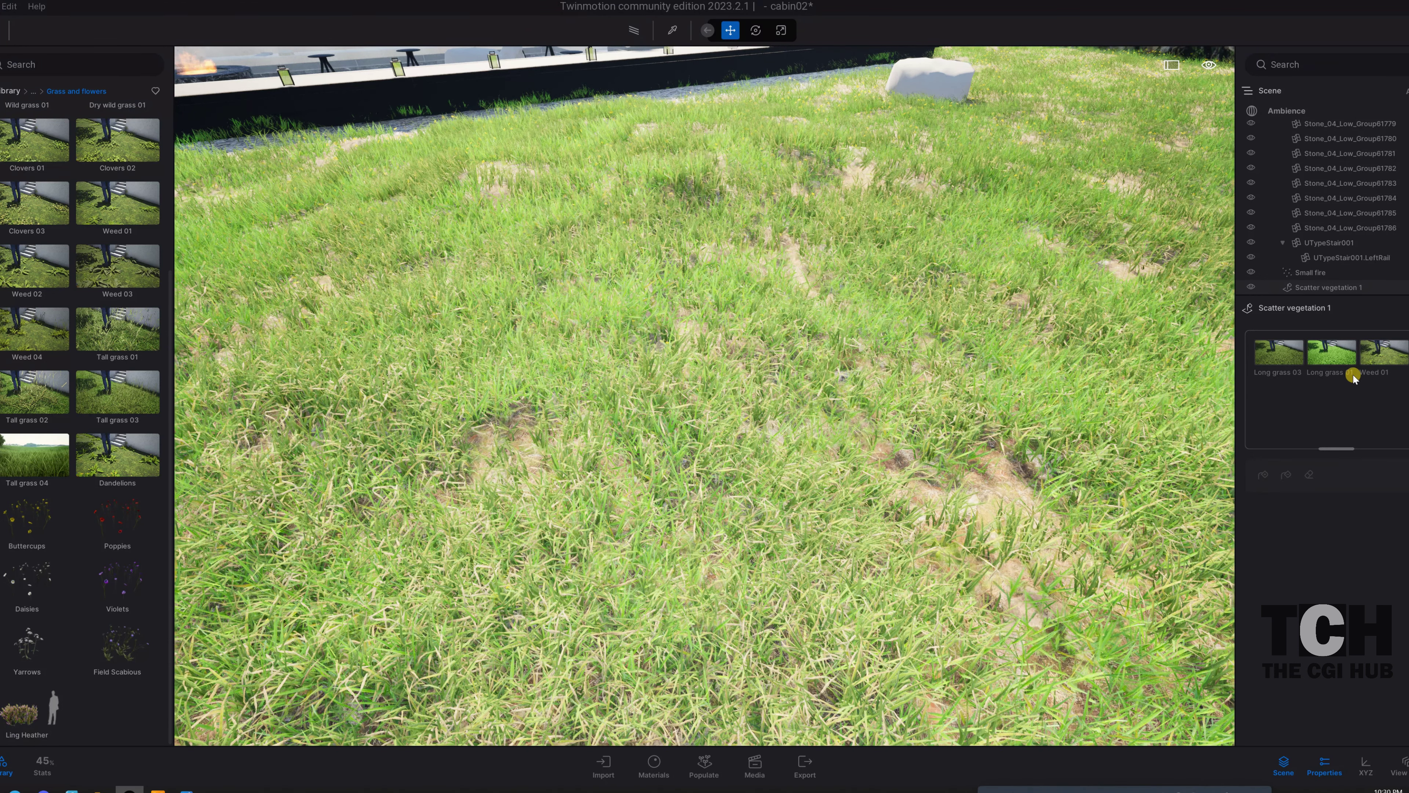
{"action": "mouse_move", "coordinate": [1382, 352]}
{"action": "scroll", "coordinate": [830, 424], "scroll_direction": "down", "scroll_amount": 5}
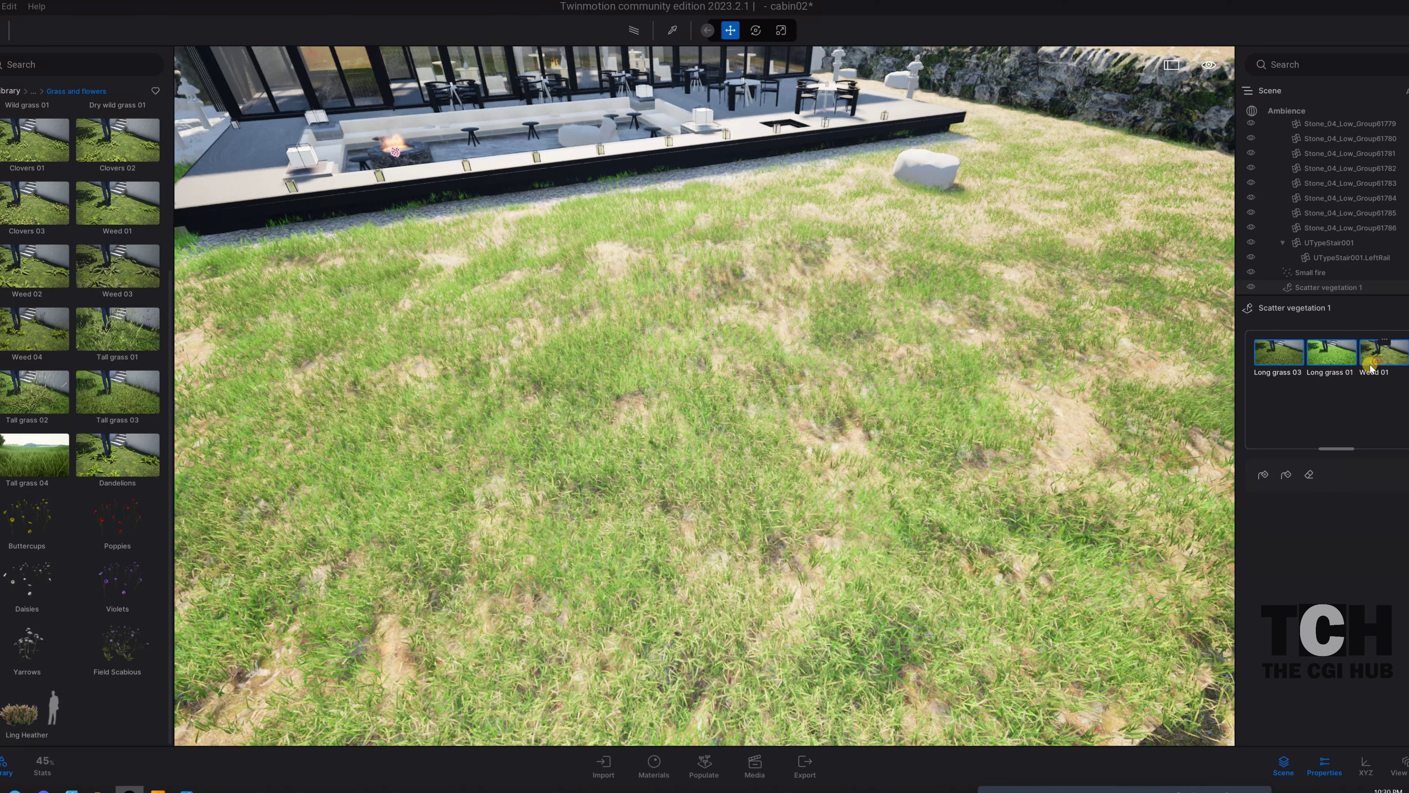
{"action": "left_click", "coordinate": [1263, 474]}
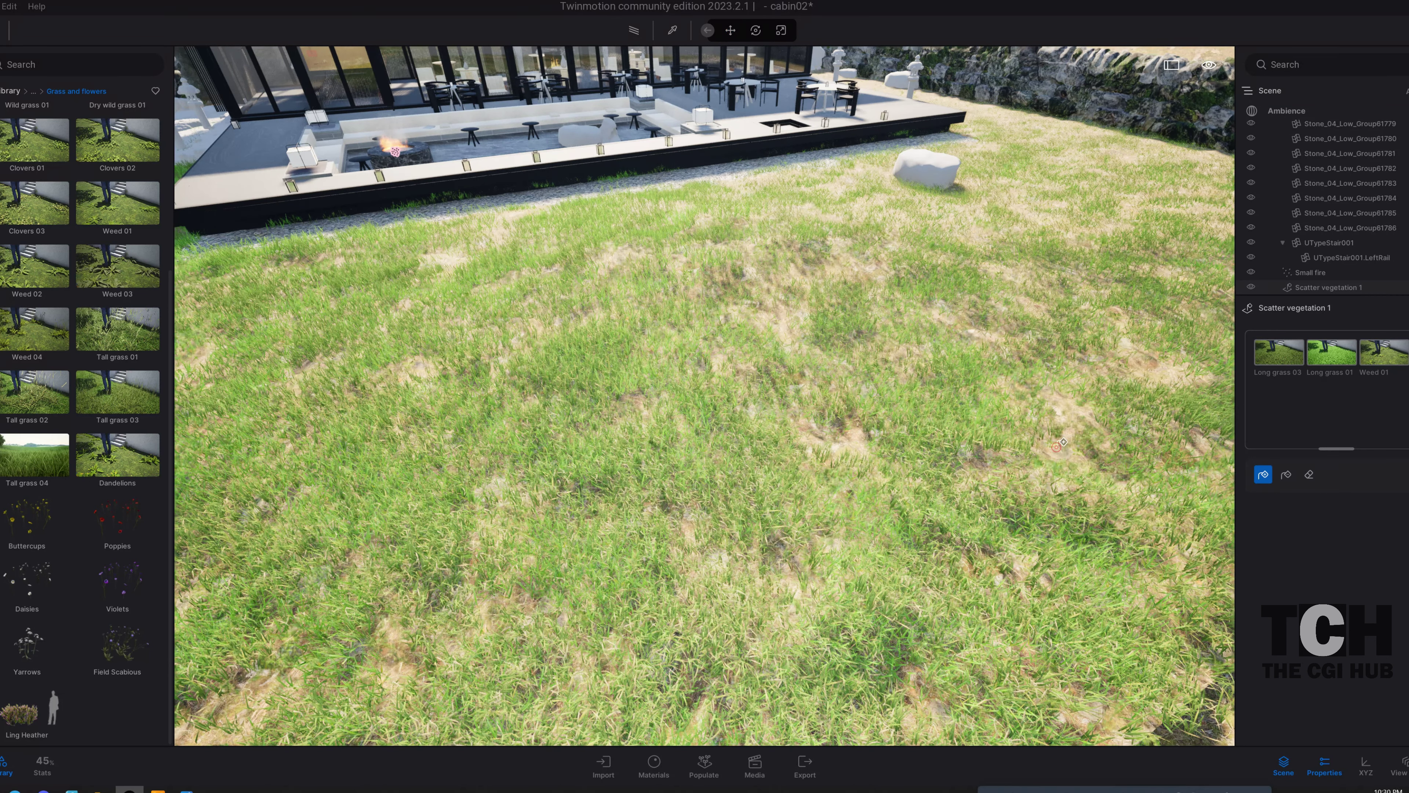
- Hand-paint extra tall grass clumps onto the lawn around the white rock
{"action": "mouse_move", "coordinate": [1043, 444]}
{"action": "left_mouse_down"}
{"action": "mouse_move", "coordinate": [1076, 434]}
{"action": "mouse_move", "coordinate": [919, 437]}
{"action": "left_mouse_up"}
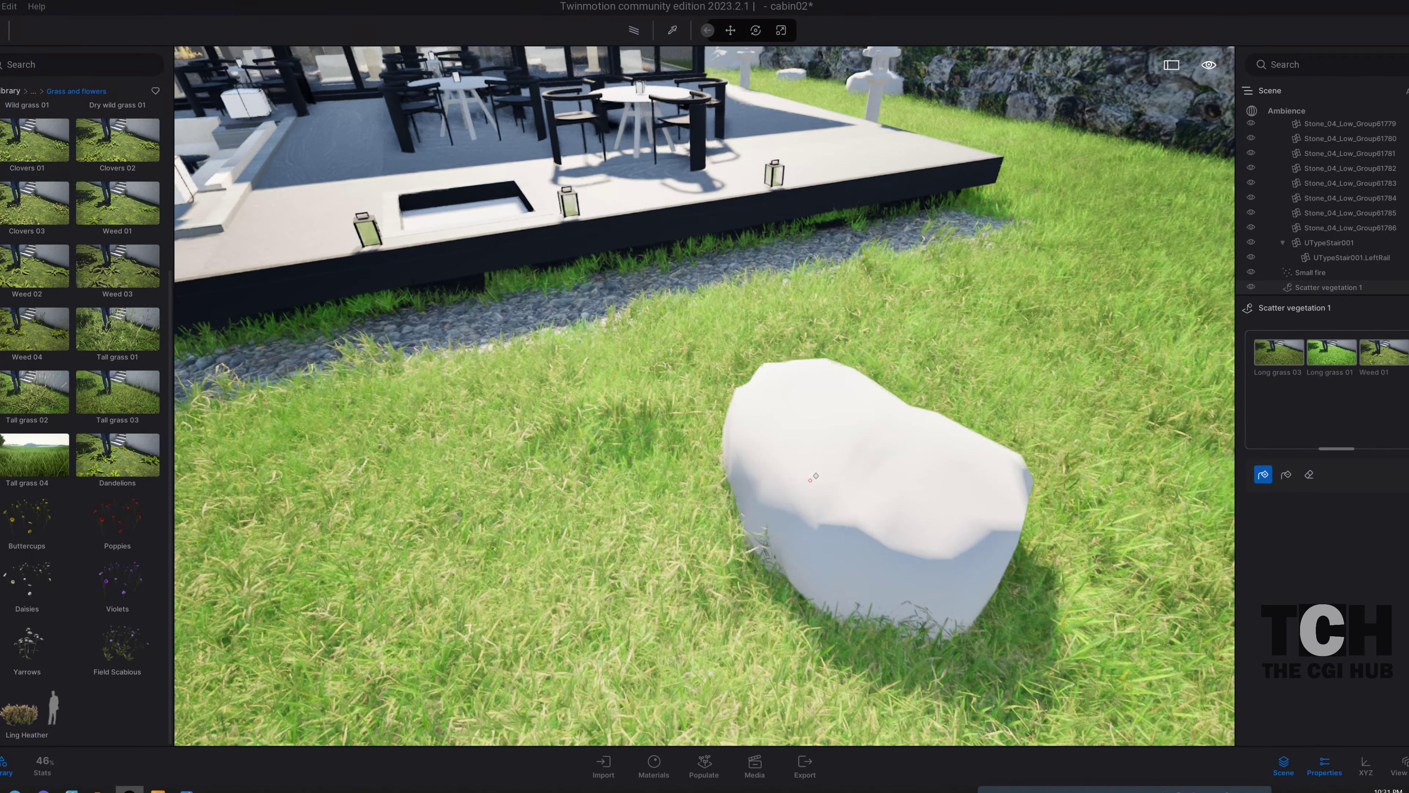
{"action": "left_click_drag", "start_coordinate": [925, 378], "coordinate": [843, 514]}
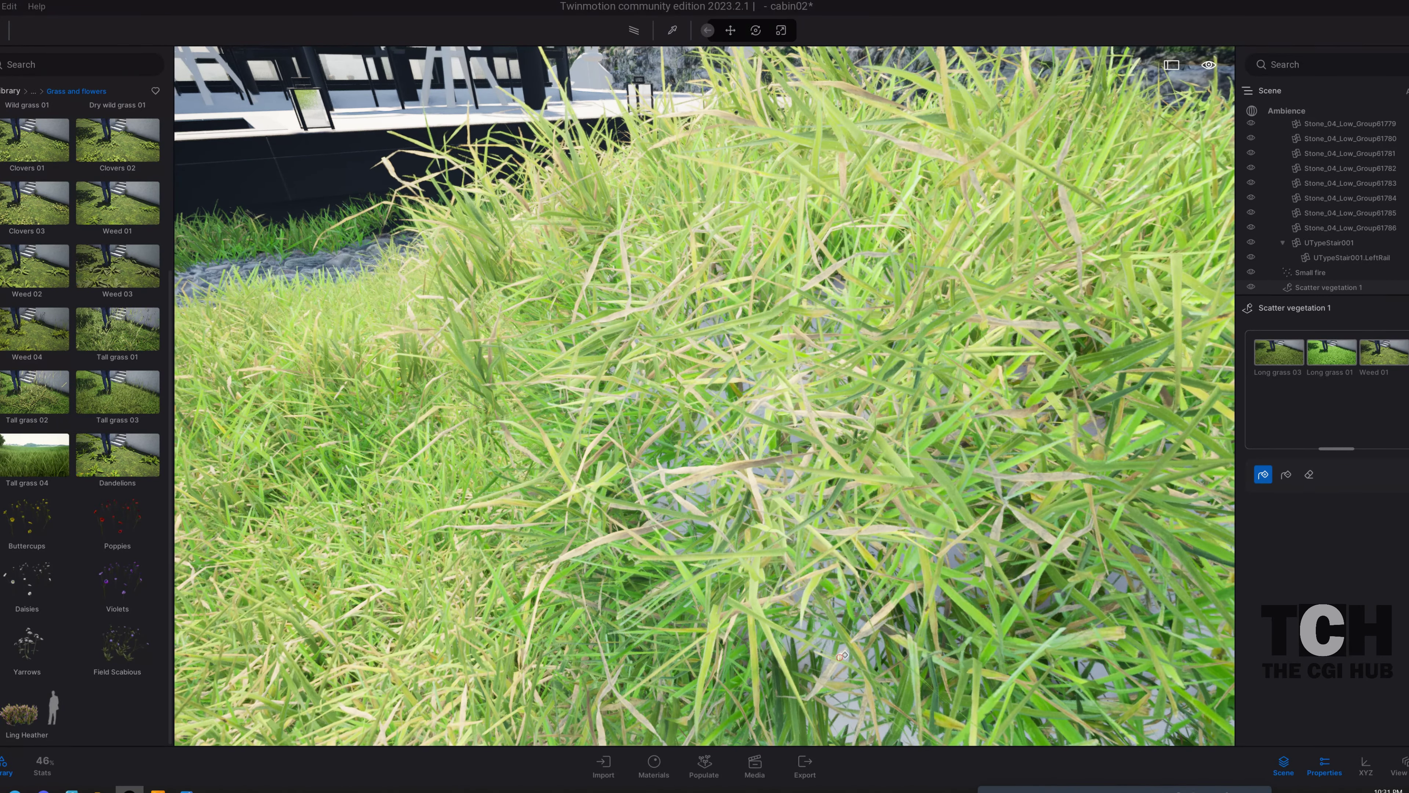
{"action": "scroll", "coordinate": [857, 710], "scroll_direction": "down", "scroll_amount": 10}
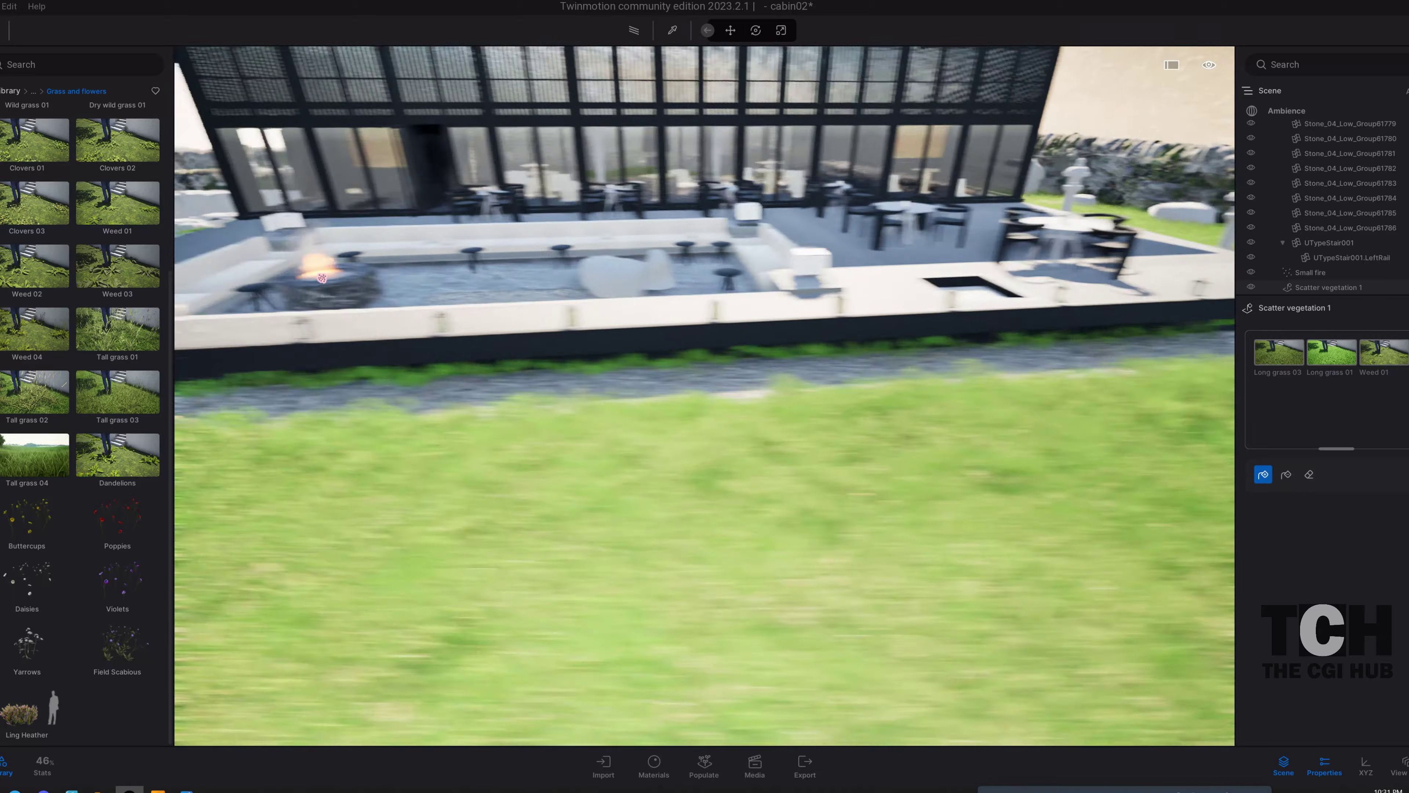
- Orbit over the courtyard and lawn, then pick up the rock's tixecdmfa_Rock_Mossy_Large material
{"action": "left_click_drag", "start_coordinate": [610, 500], "coordinate": [832, 499]}
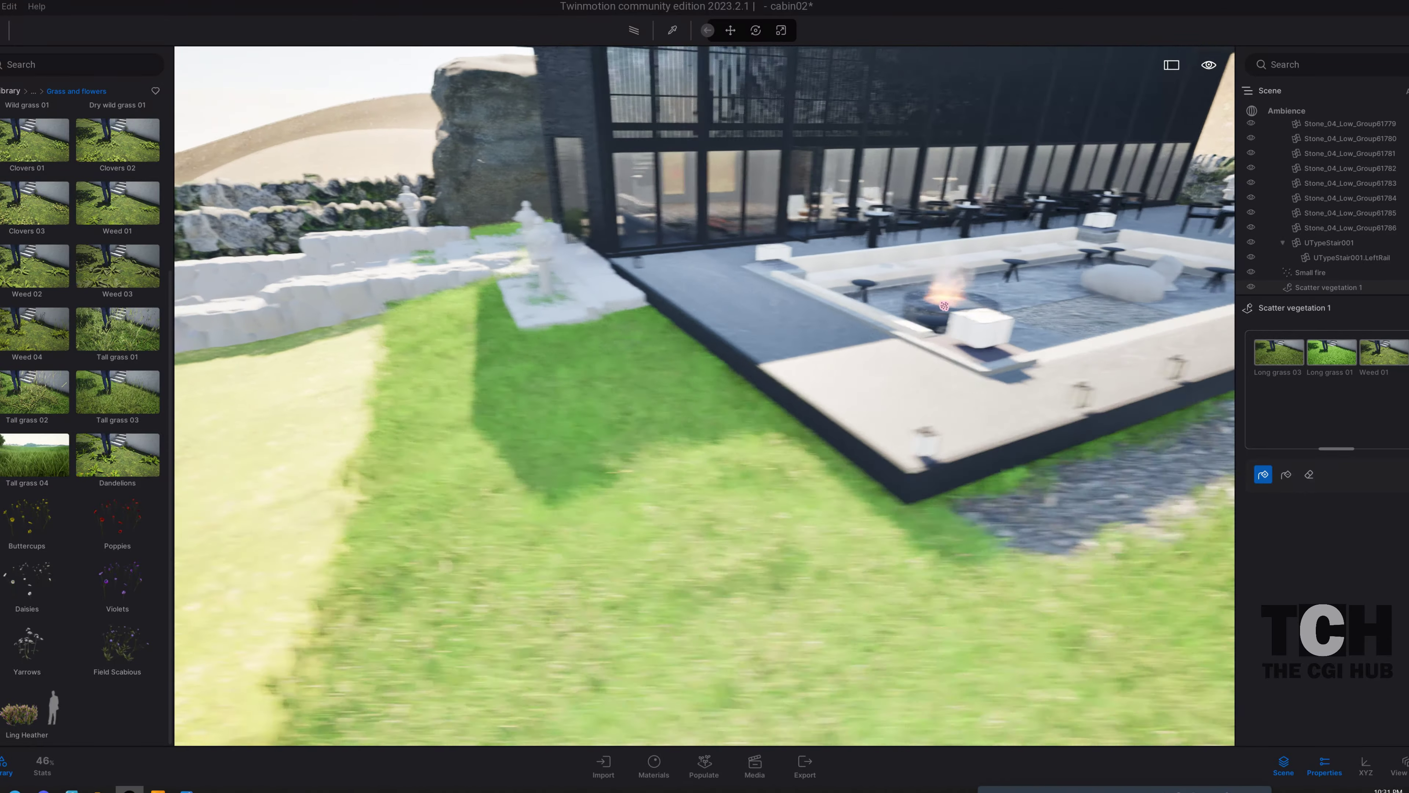
{"action": "left_click_drag", "start_coordinate": [944, 306], "coordinate": [1165, 316]}
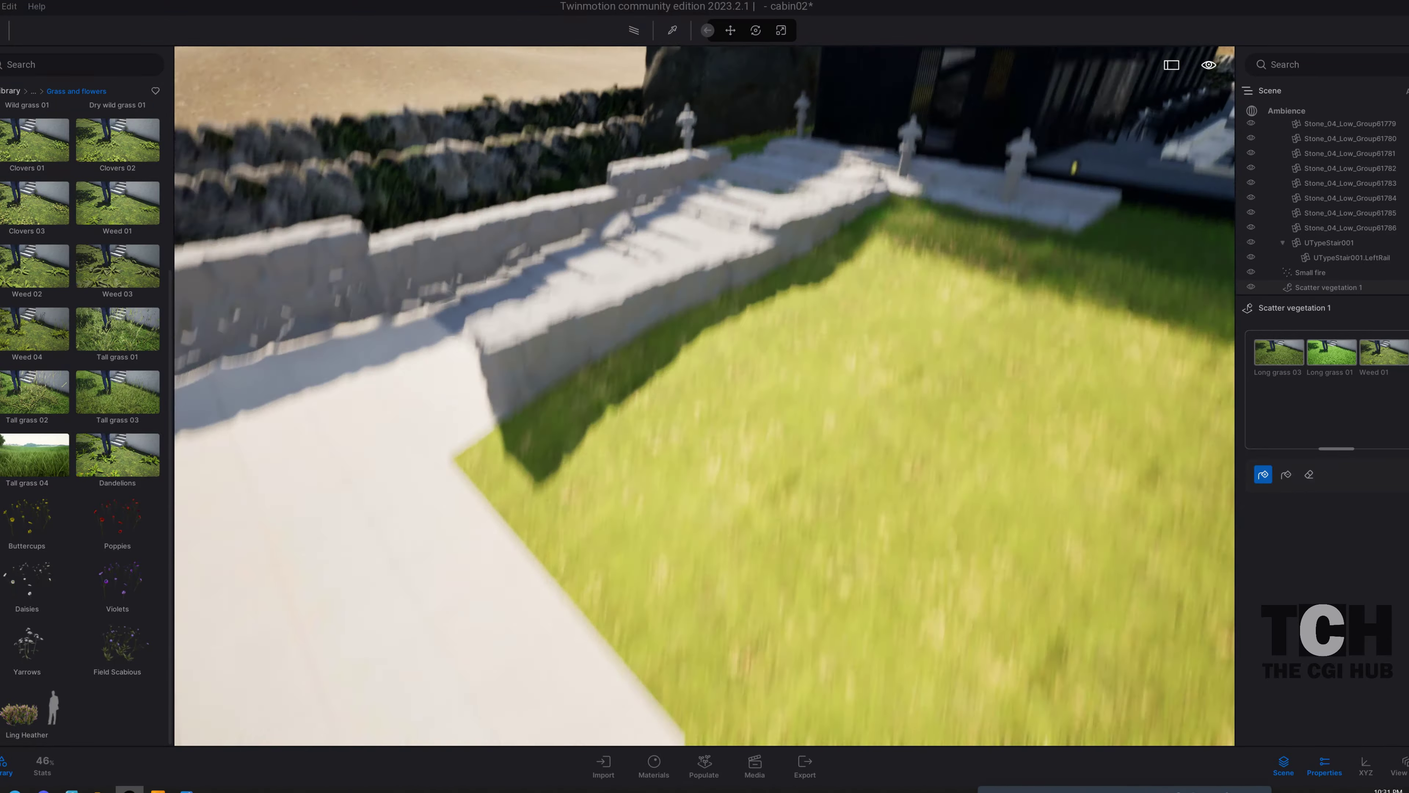
{"action": "scroll", "coordinate": [690, 380], "scroll_direction": "down", "scroll_amount": 5}
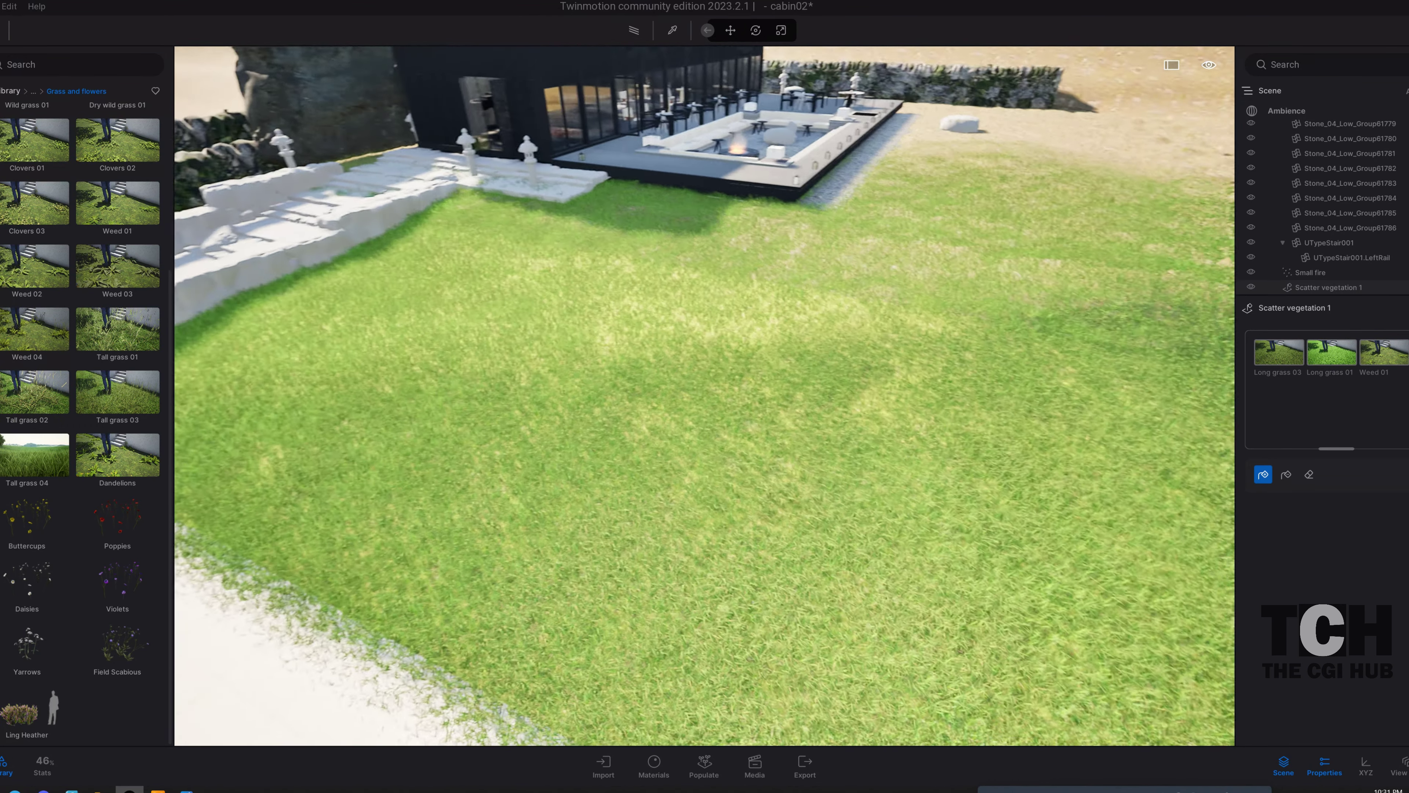
{"action": "left_click_drag", "start_coordinate": [705, 395], "coordinate": [610, 422]}
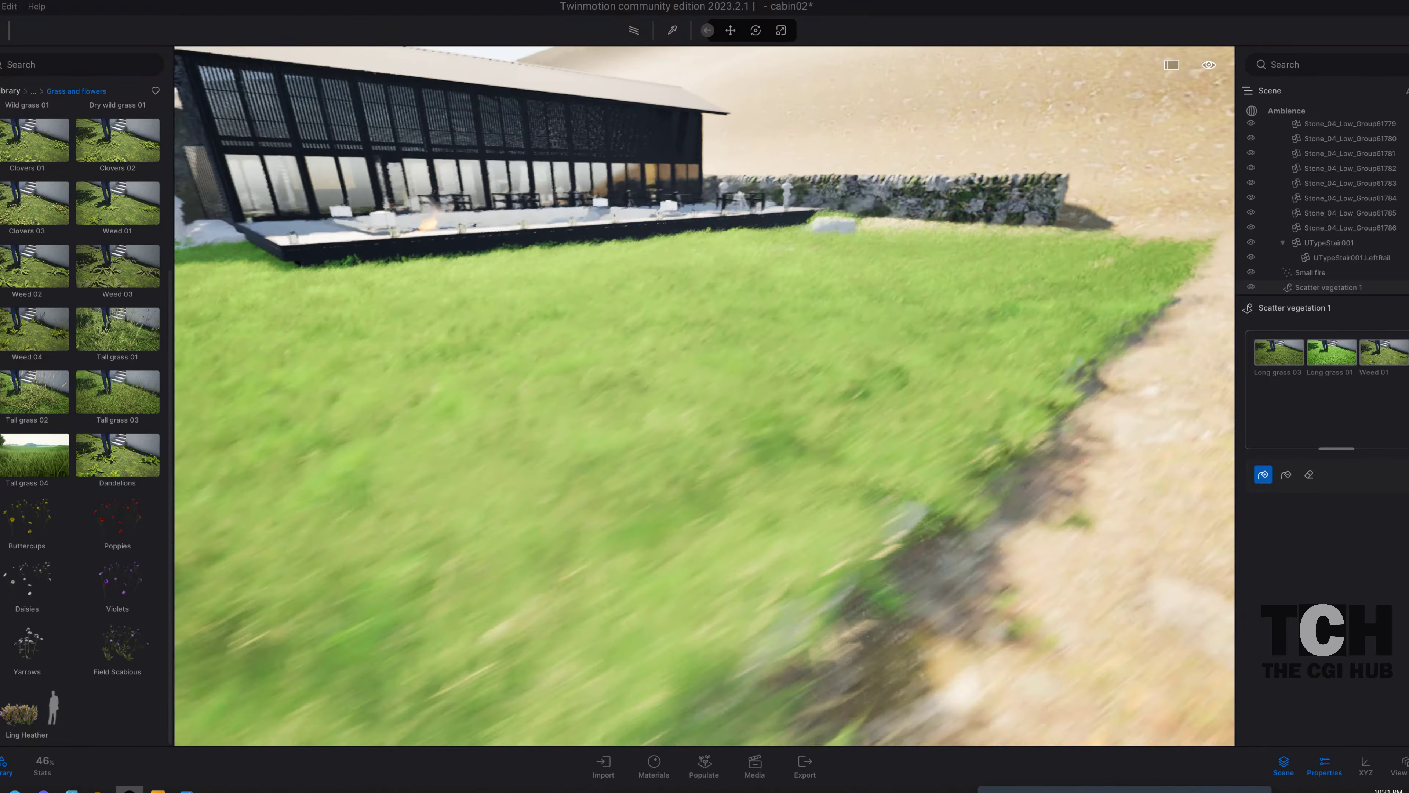
{"action": "left_click_drag", "start_coordinate": [705, 396], "coordinate": [549, 395]}
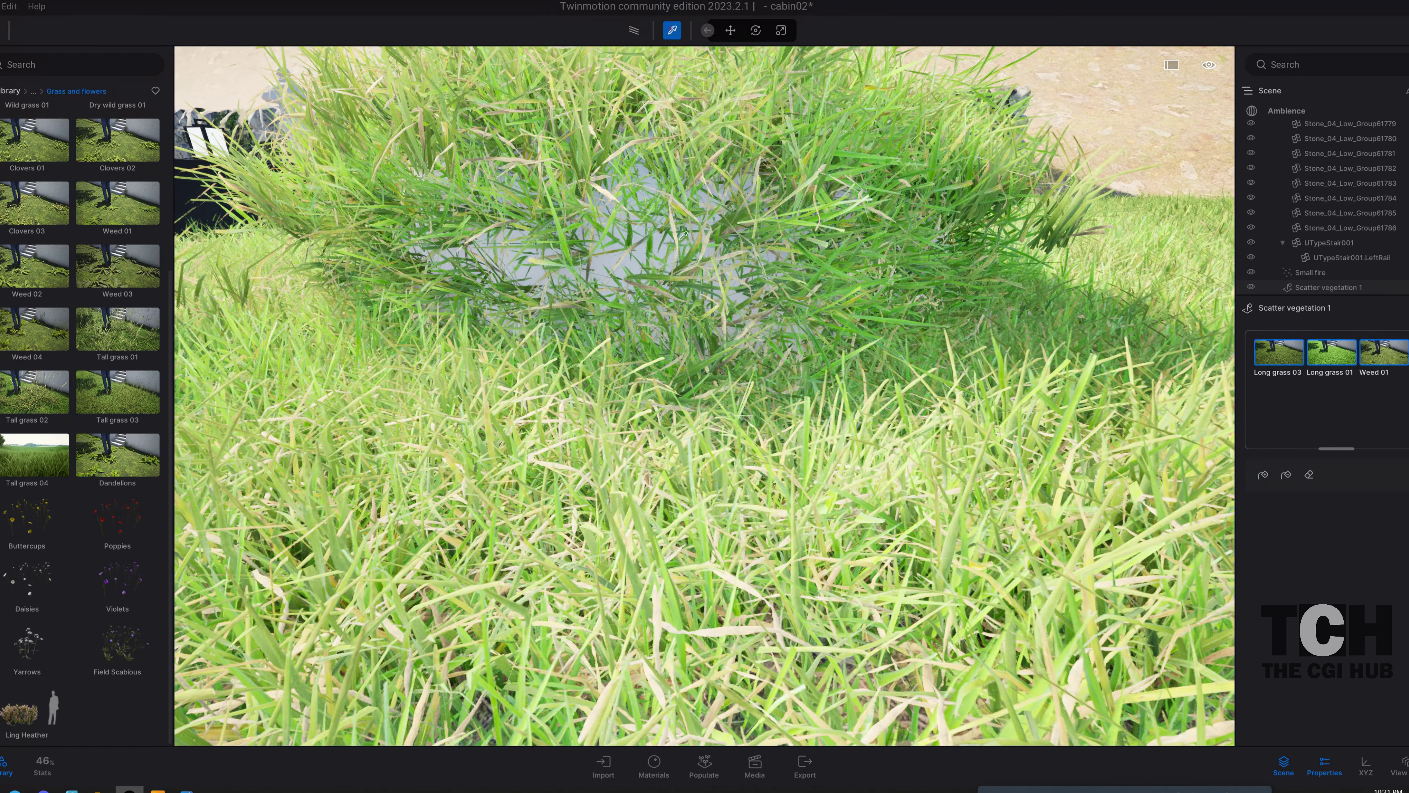
{"action": "left_click", "coordinate": [636, 262]}
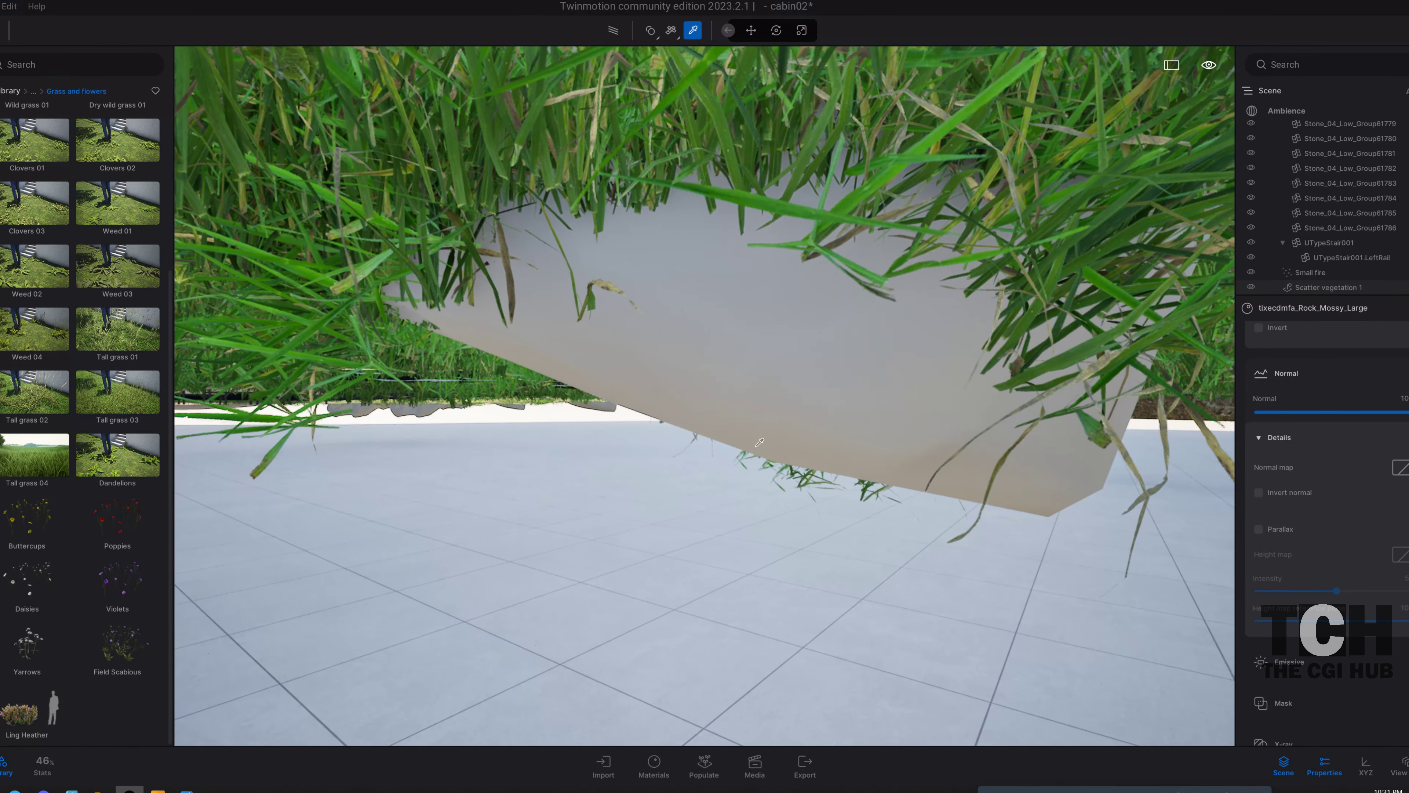
- Apply the Grass 5 nature ground material to the bare rock
{"action": "left_click", "coordinate": [5, 92]}
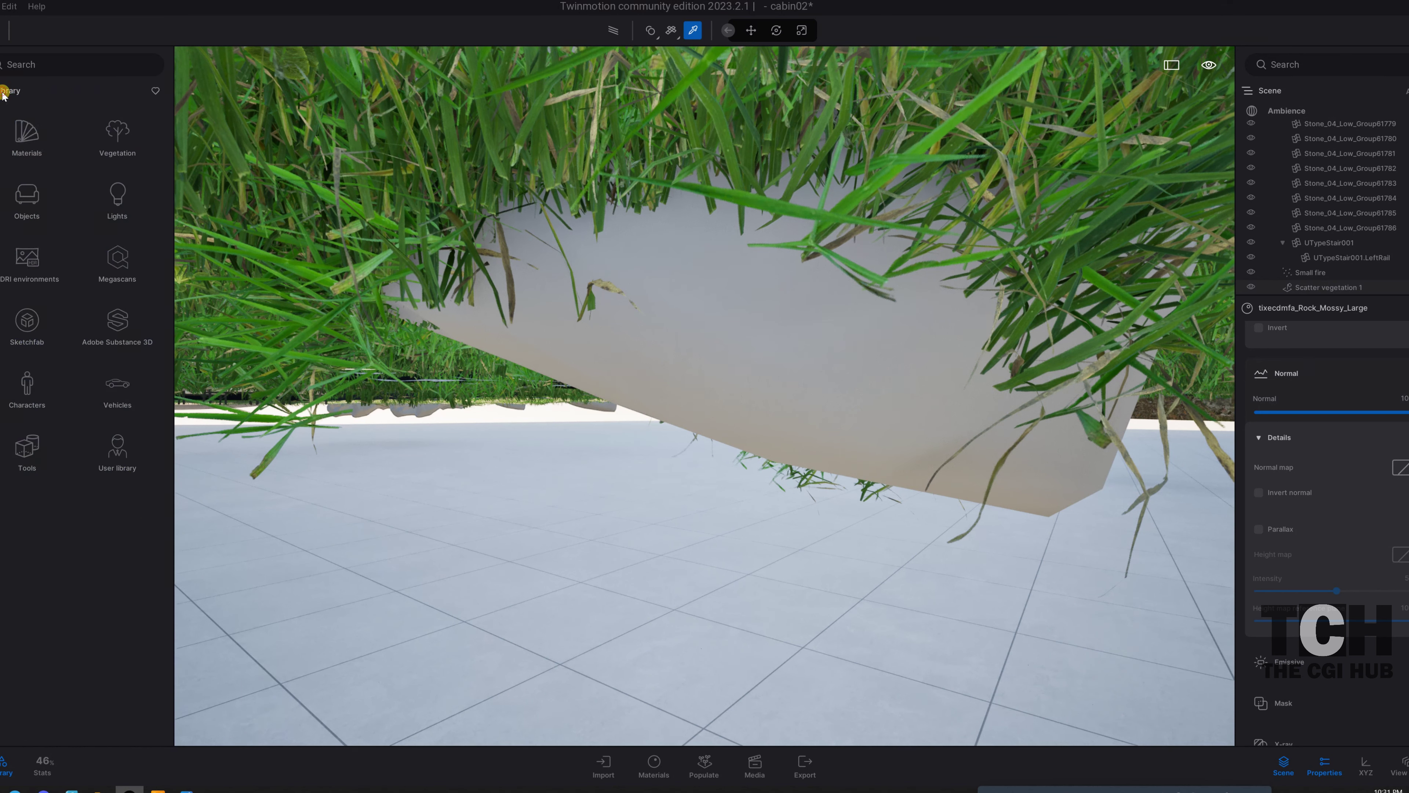
{"action": "left_click", "coordinate": [25, 138]}
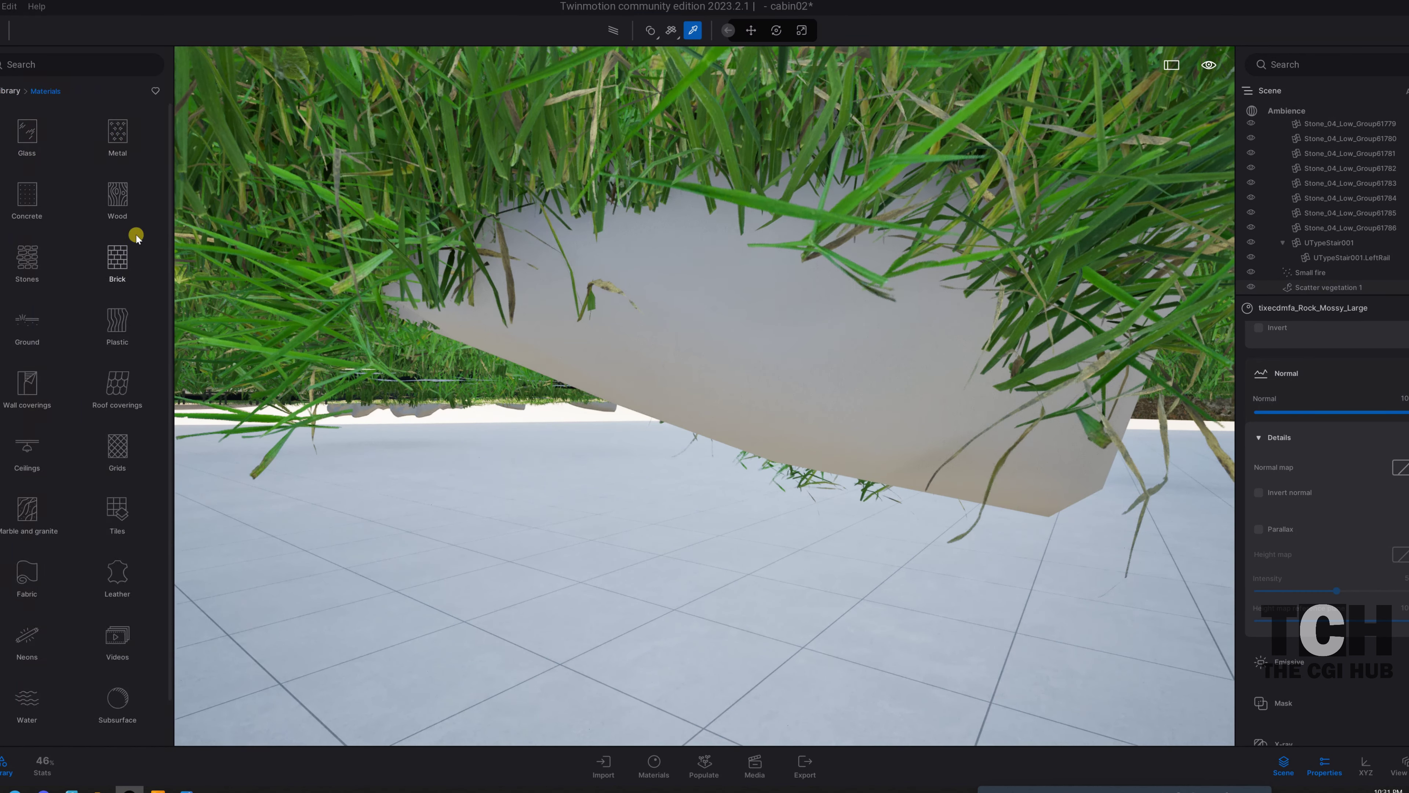
{"action": "left_click", "coordinate": [34, 323]}
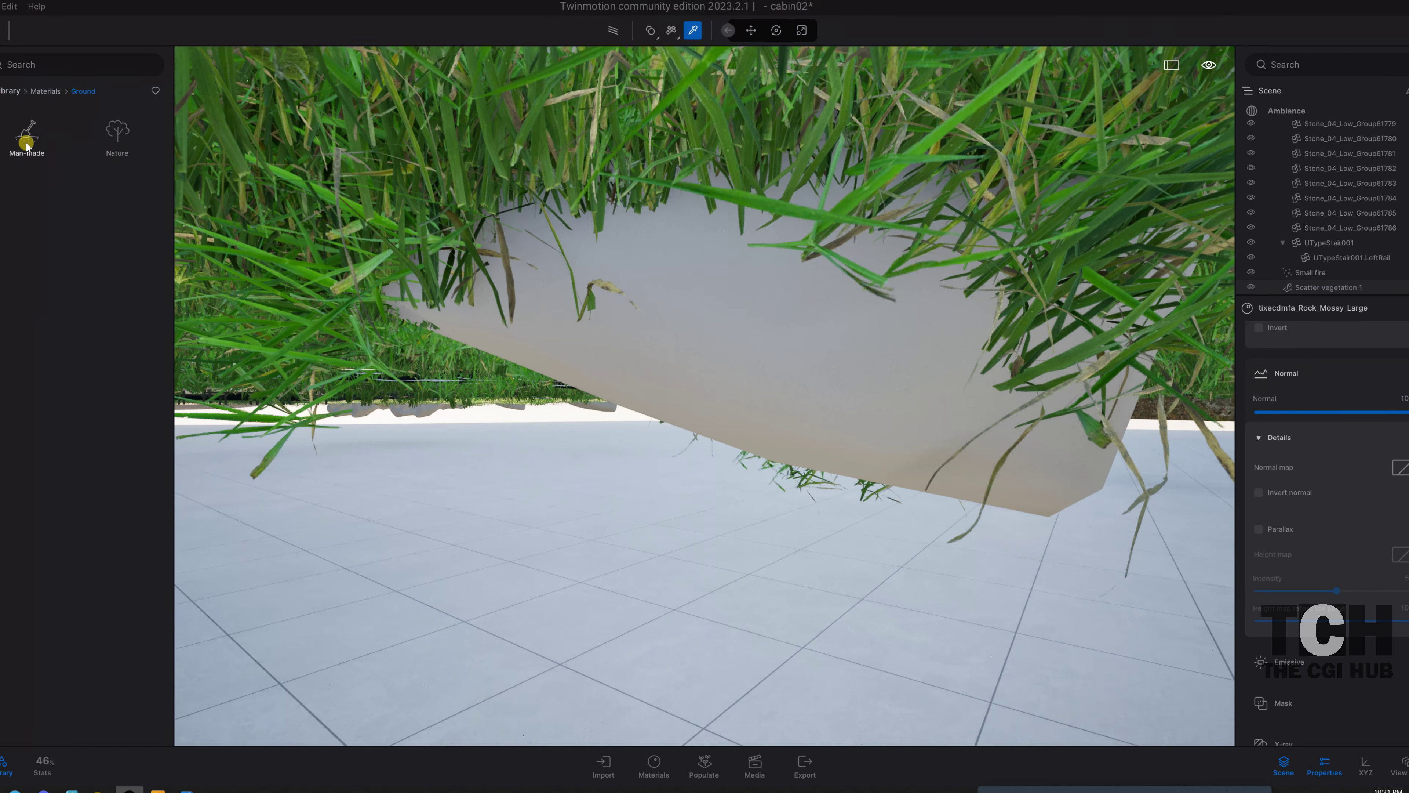
{"action": "left_click", "coordinate": [133, 134]}
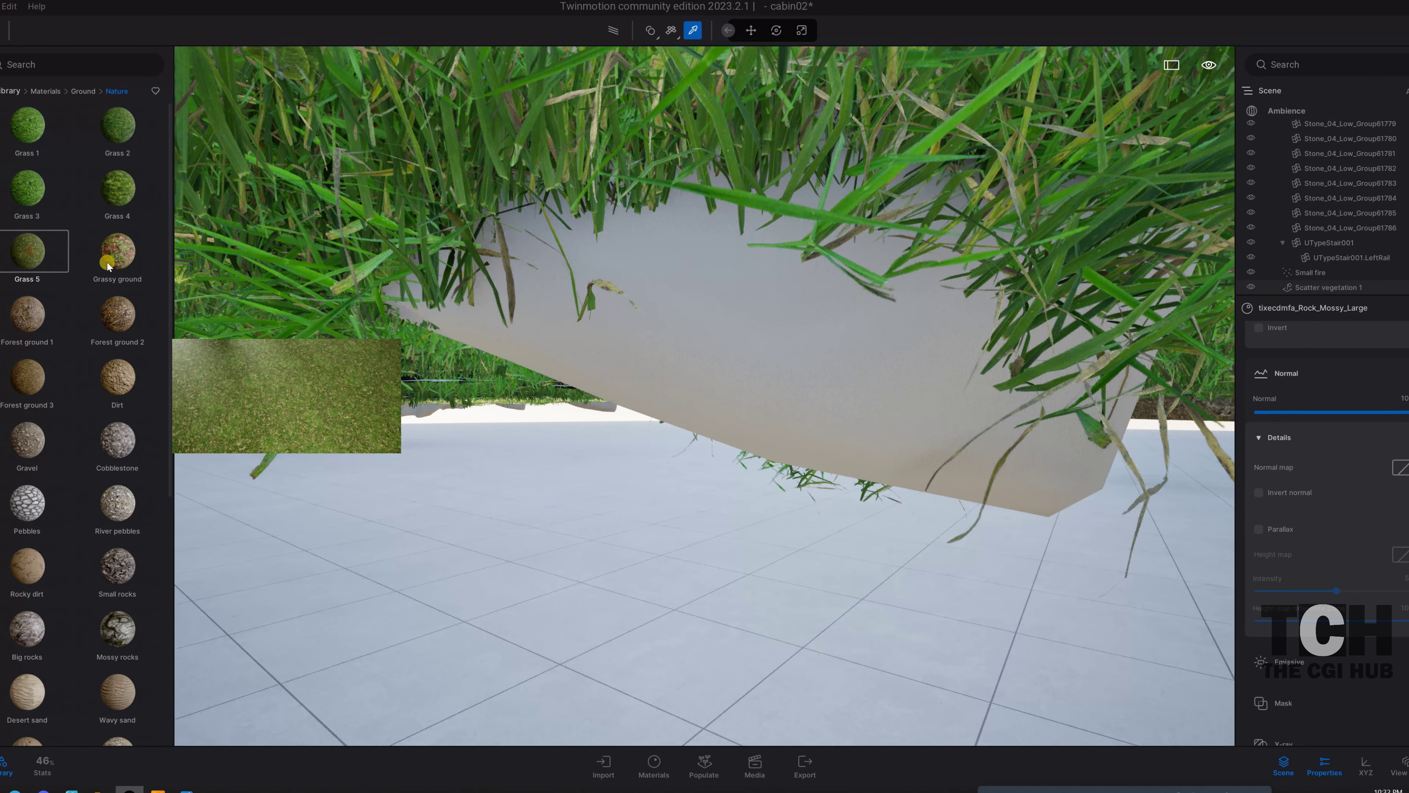
{"action": "left_click_drag", "start_coordinate": [107, 265], "coordinate": [687, 329]}
- Give the square deck planter a Forest ground 1 floor and move the view toward the table
{"action": "scroll", "coordinate": [610, 361], "scroll_direction": "down", "scroll_amount": 10}
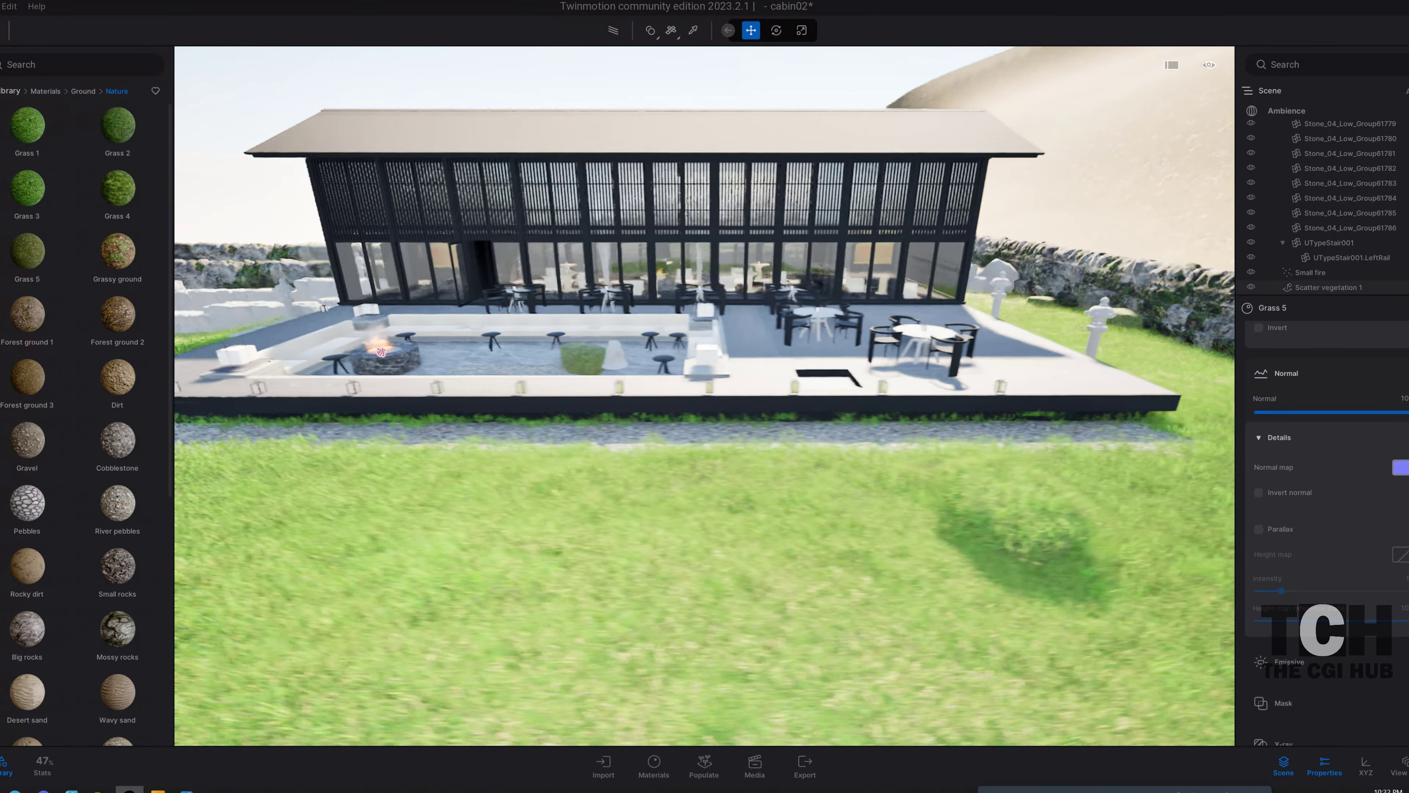
{"action": "scroll", "coordinate": [704, 395], "scroll_direction": "up", "scroll_amount": 5}
{"action": "scroll", "coordinate": [705, 395], "scroll_direction": "up", "scroll_amount": 3}
{"action": "scroll", "coordinate": [704, 395], "scroll_direction": "up", "scroll_amount": 3}
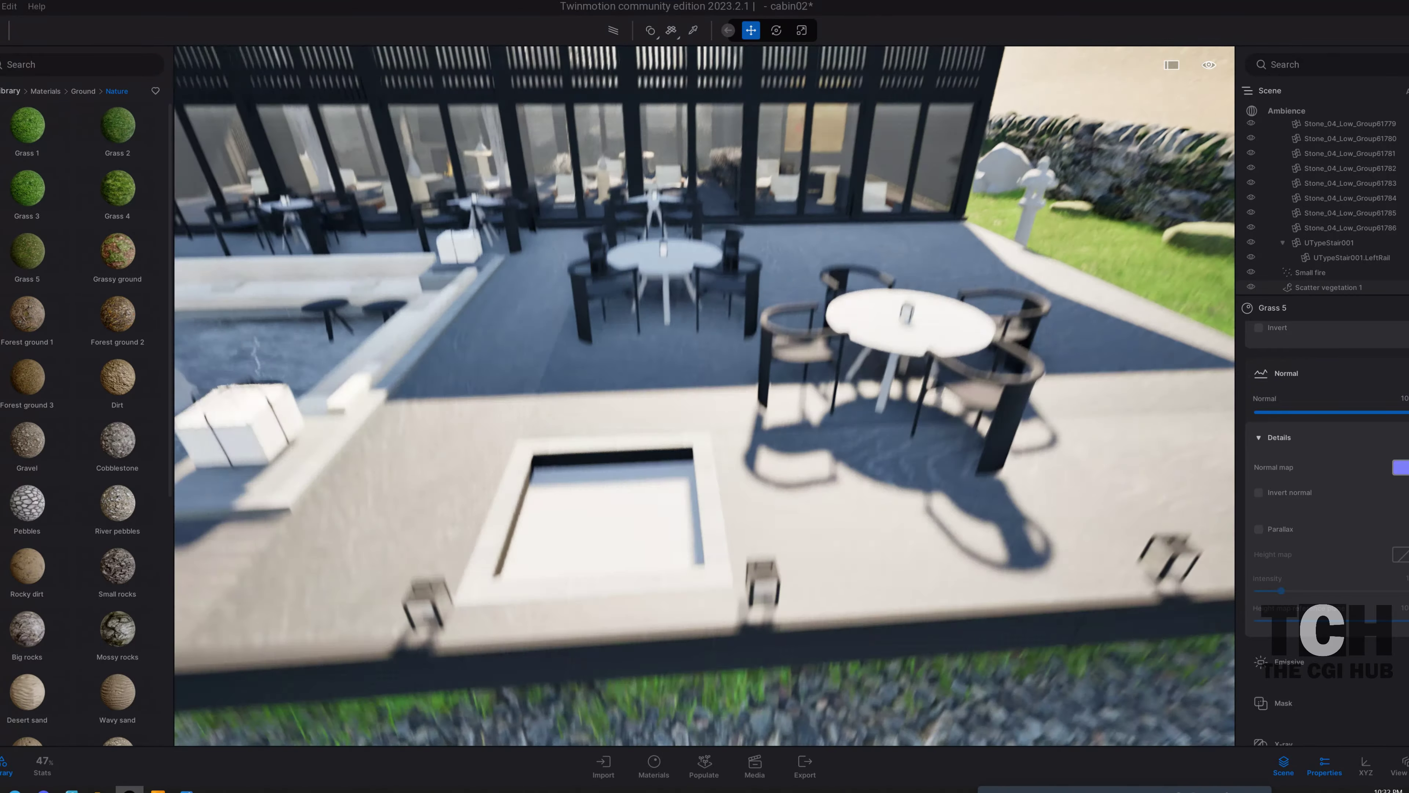
{"action": "scroll", "coordinate": [704, 396], "scroll_direction": "up", "scroll_amount": 3}
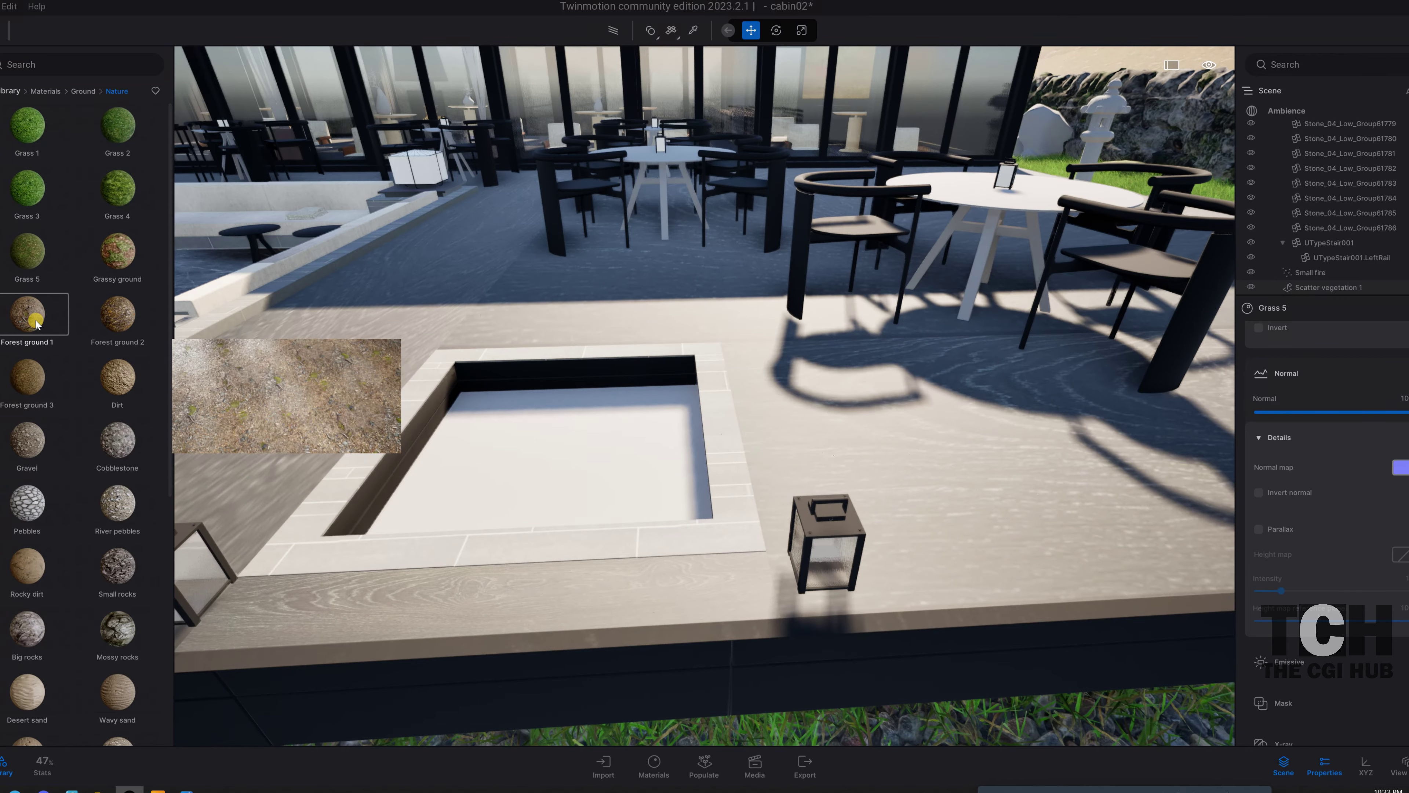
{"action": "left_click_drag", "start_coordinate": [35, 324], "coordinate": [538, 473]}
{"action": "left_click", "coordinate": [536, 460]}
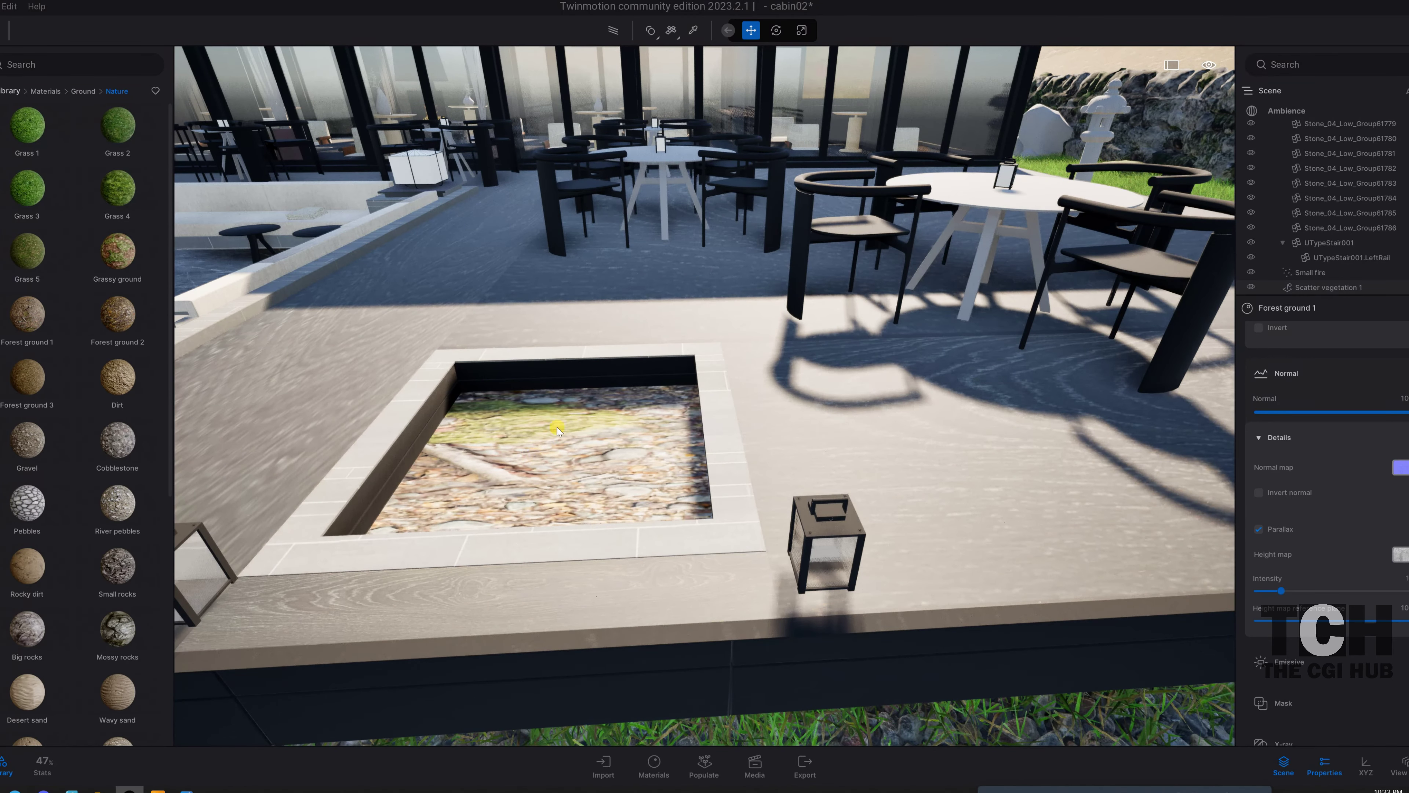
{"action": "scroll", "coordinate": [557, 427], "scroll_direction": "down", "scroll_amount": 5}
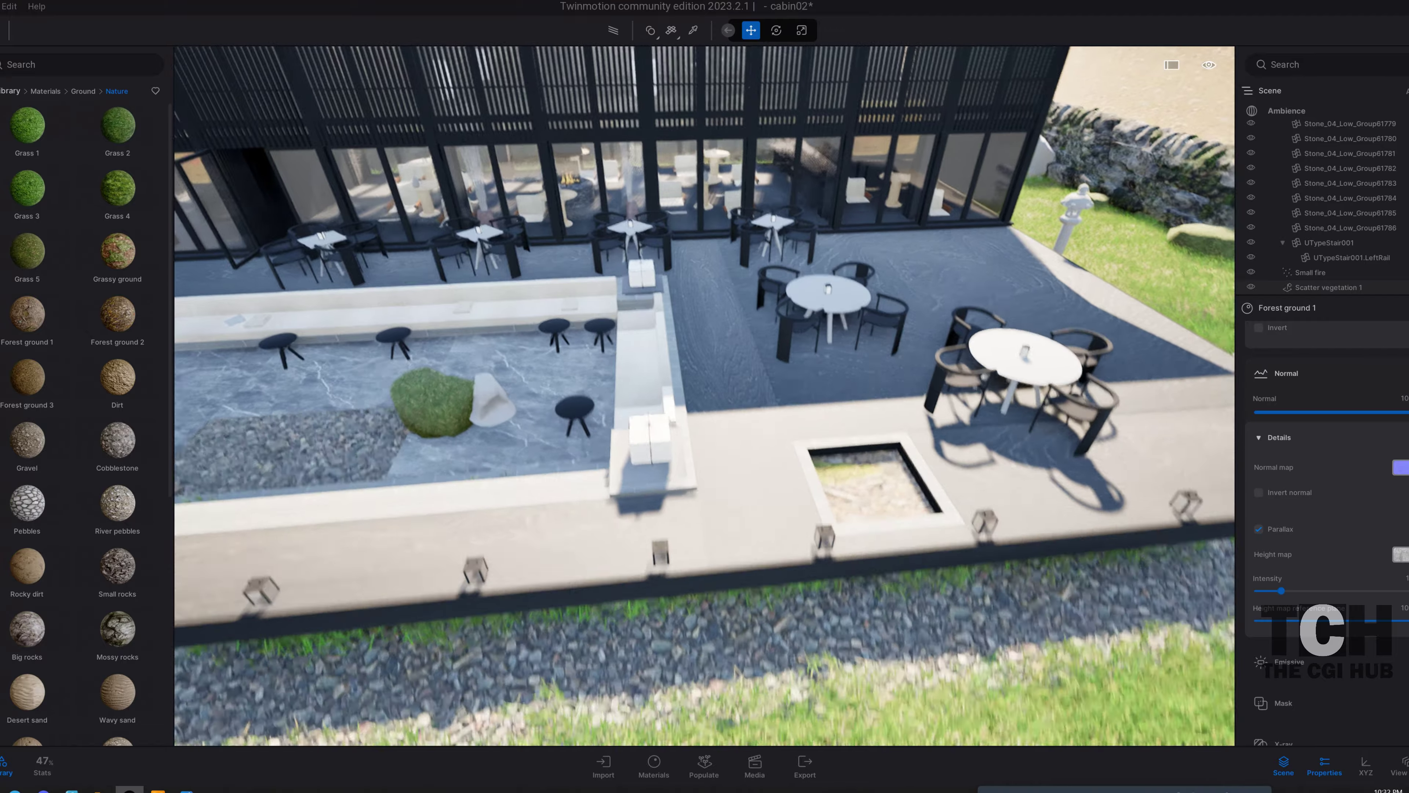
{"action": "scroll", "coordinate": [705, 397], "scroll_direction": "up", "scroll_amount": 5}
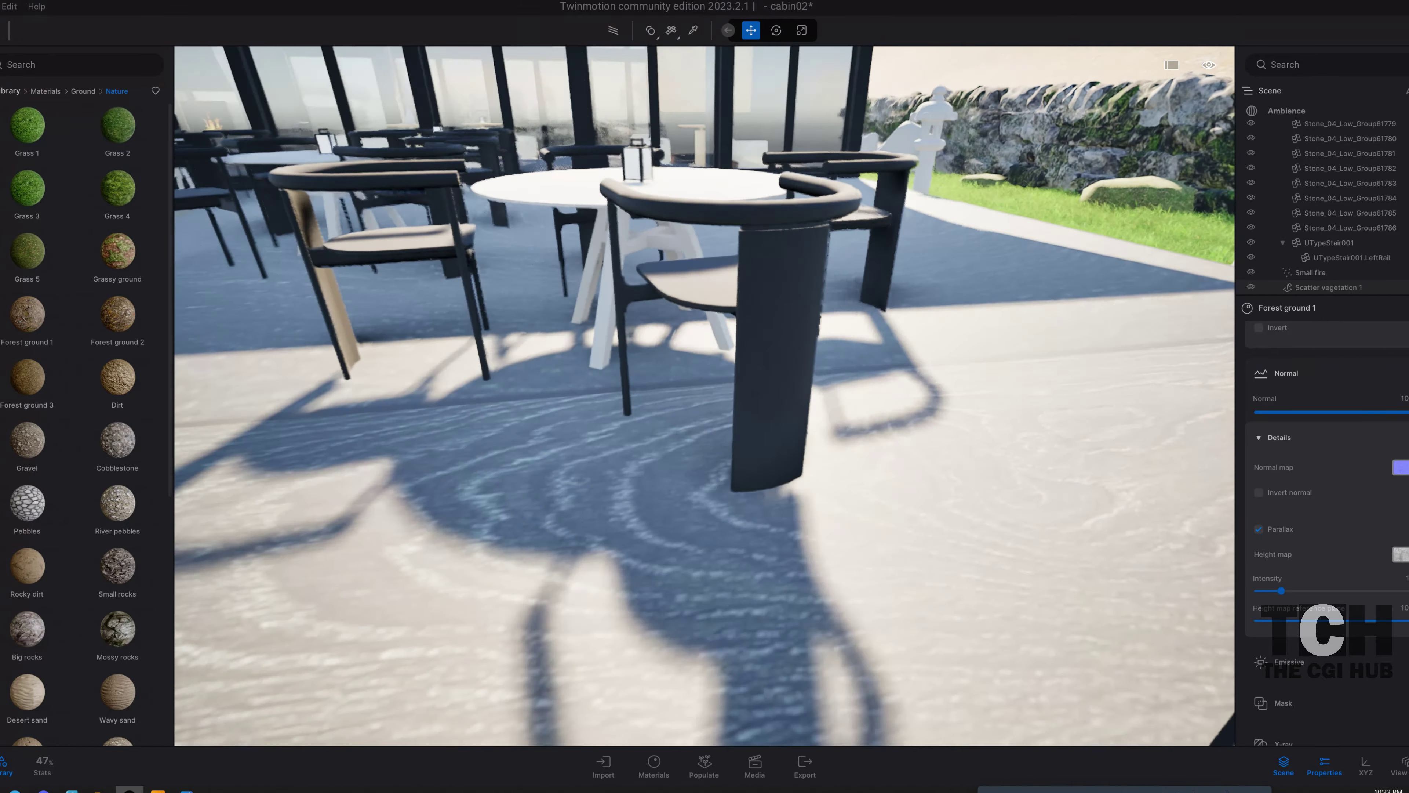
{"action": "left_click_drag", "start_coordinate": [705, 397], "coordinate": [701, 117]}
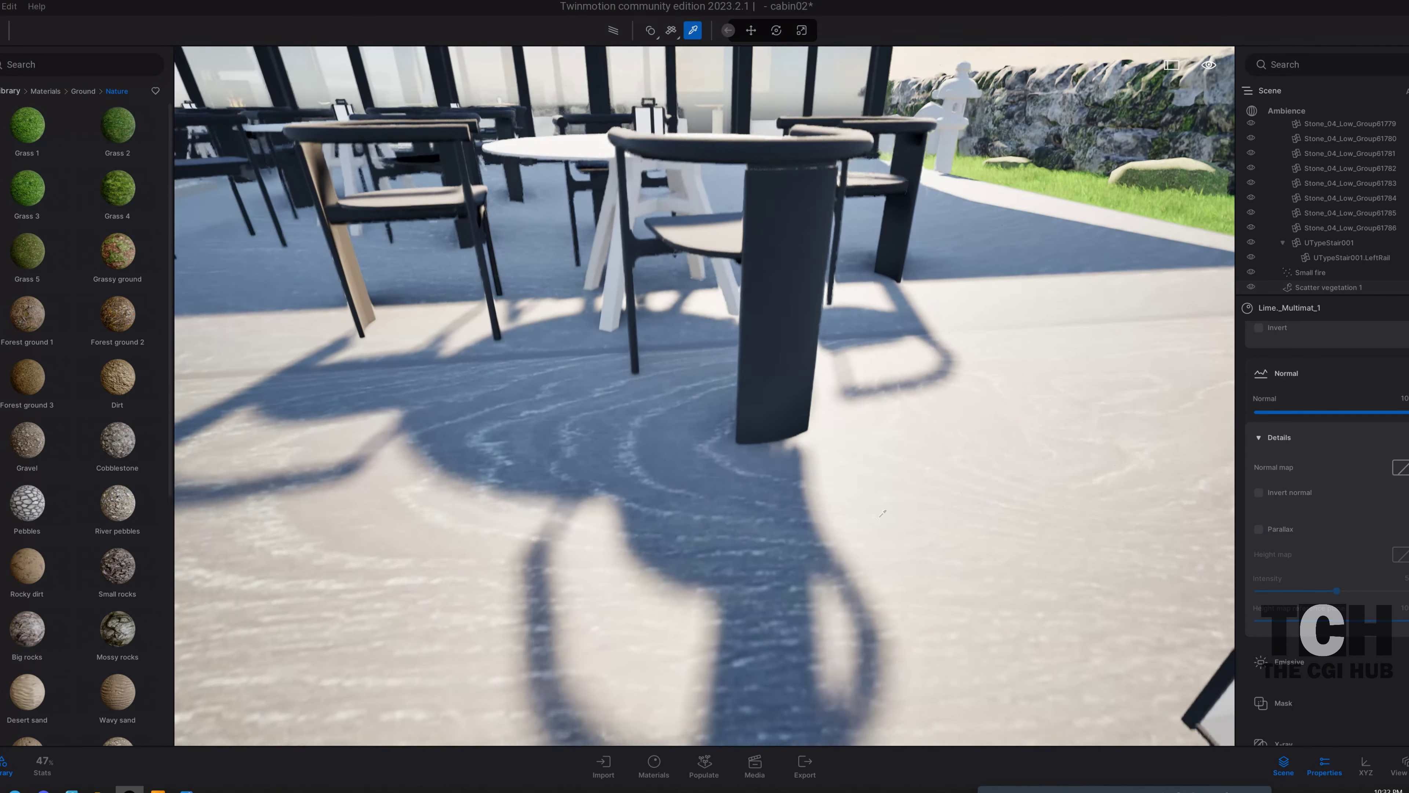
- Scroll the Lime._Multimat_1 deck material to its colour settings and return the library to Materials
{"action": "scroll", "coordinate": [1384, 464], "scroll_direction": "up", "scroll_amount": 2}
{"action": "scroll", "coordinate": [1384, 464], "scroll_direction": "up", "scroll_amount": 2}
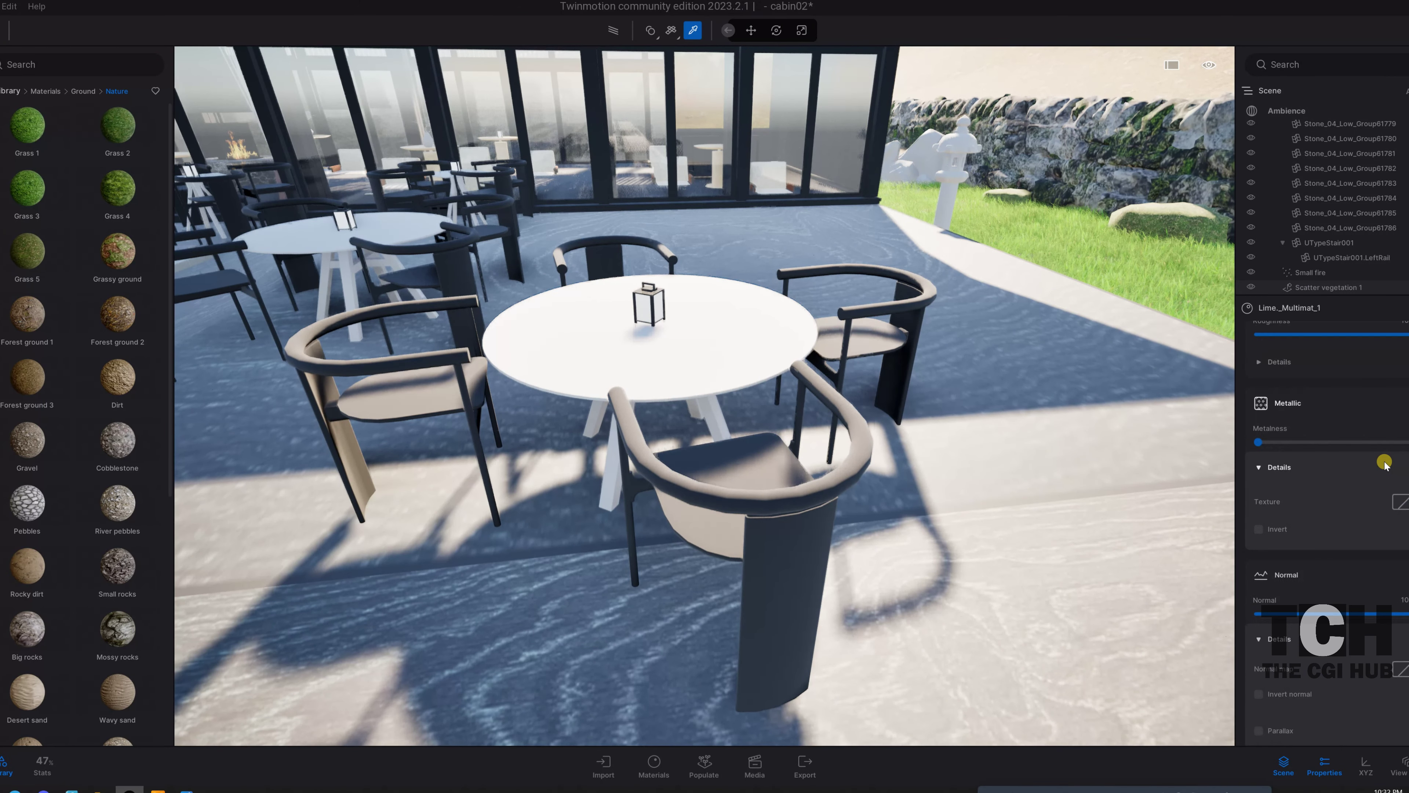
{"action": "scroll", "coordinate": [1384, 463], "scroll_direction": "up", "scroll_amount": 2}
{"action": "scroll", "coordinate": [1383, 462], "scroll_direction": "up", "scroll_amount": 2}
{"action": "scroll", "coordinate": [1382, 460], "scroll_direction": "up", "scroll_amount": 2}
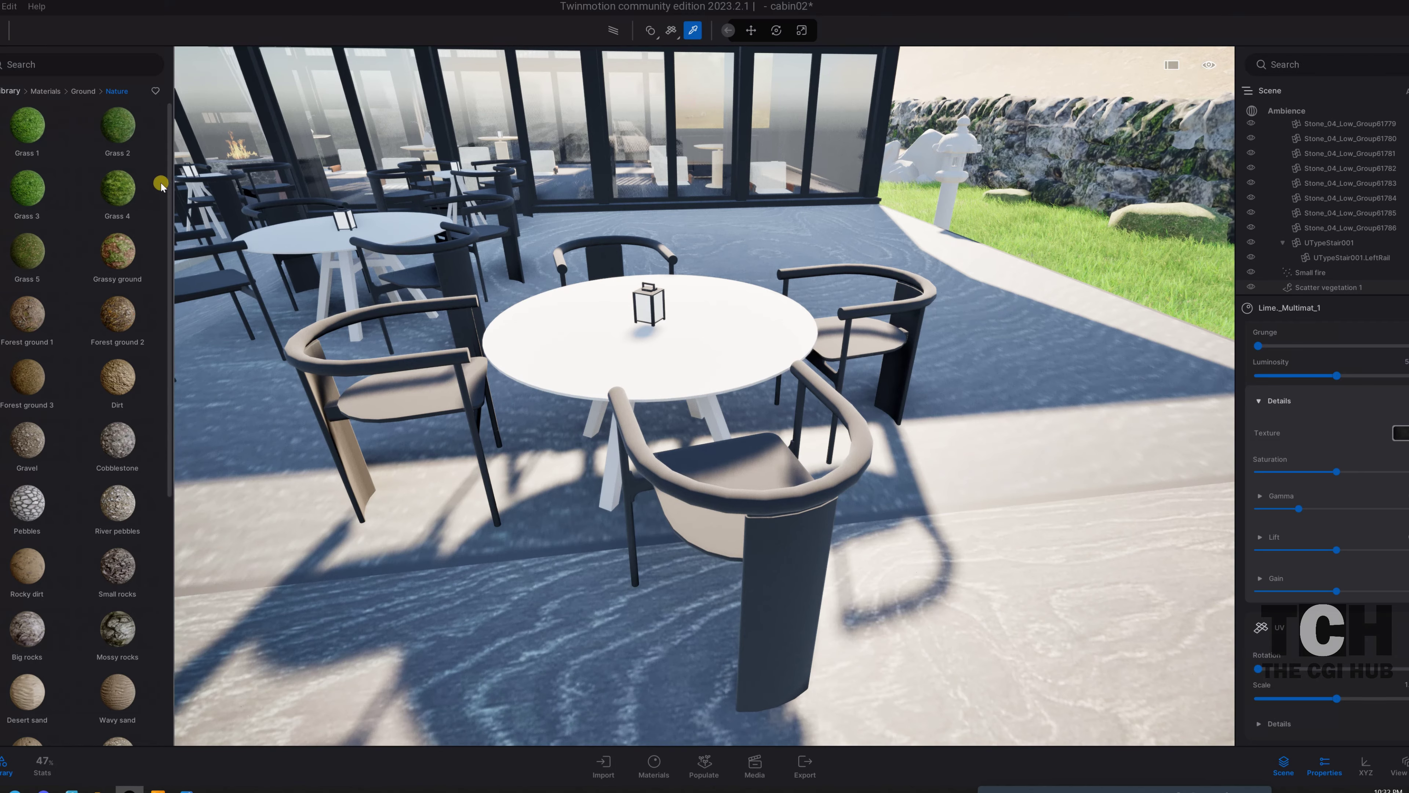
{"action": "left_click", "coordinate": [49, 91]}
{"action": "left_click", "coordinate": [29, 91]}
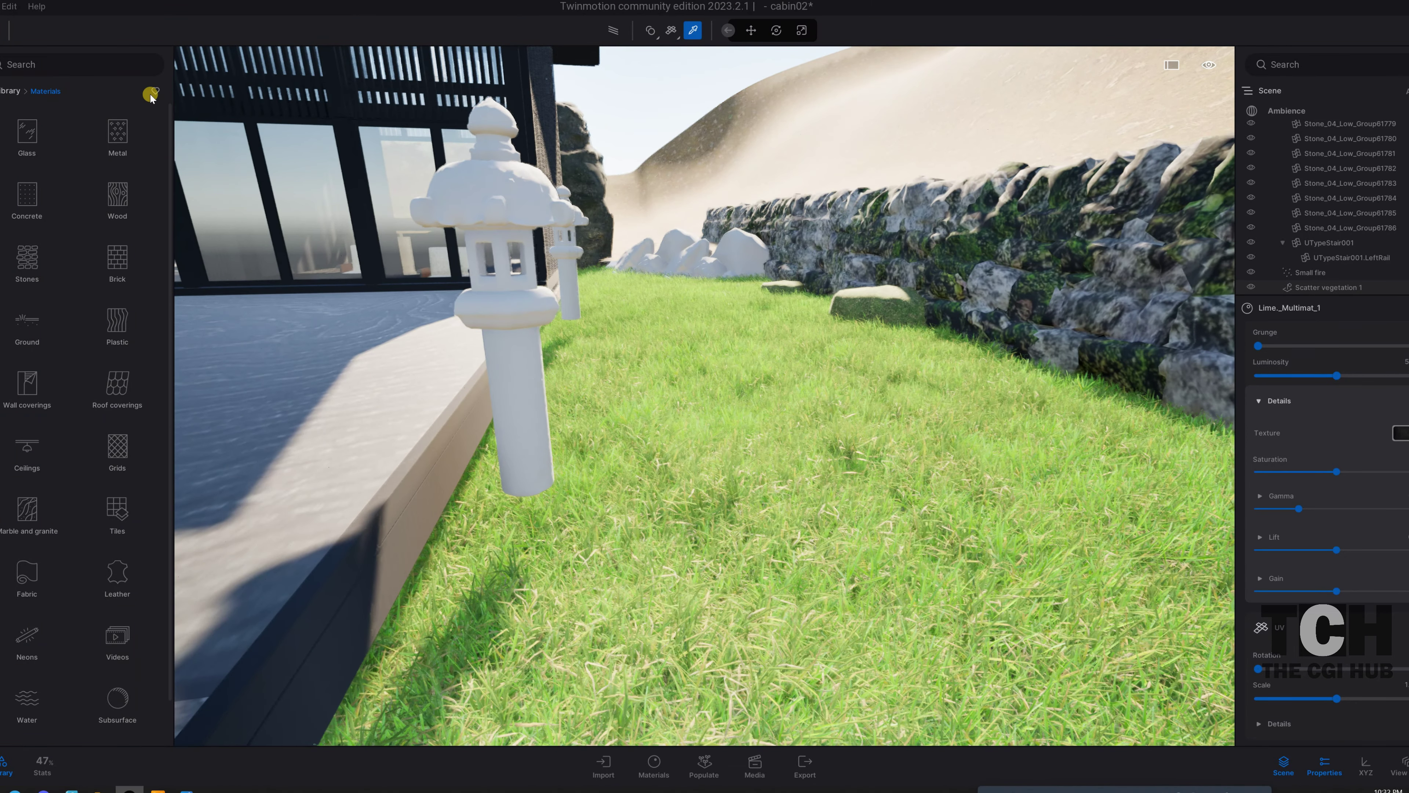
- Leave the near stone lantern at the deck edge and select it together with the second lantern
{"action": "left_click", "coordinate": [502, 192]}
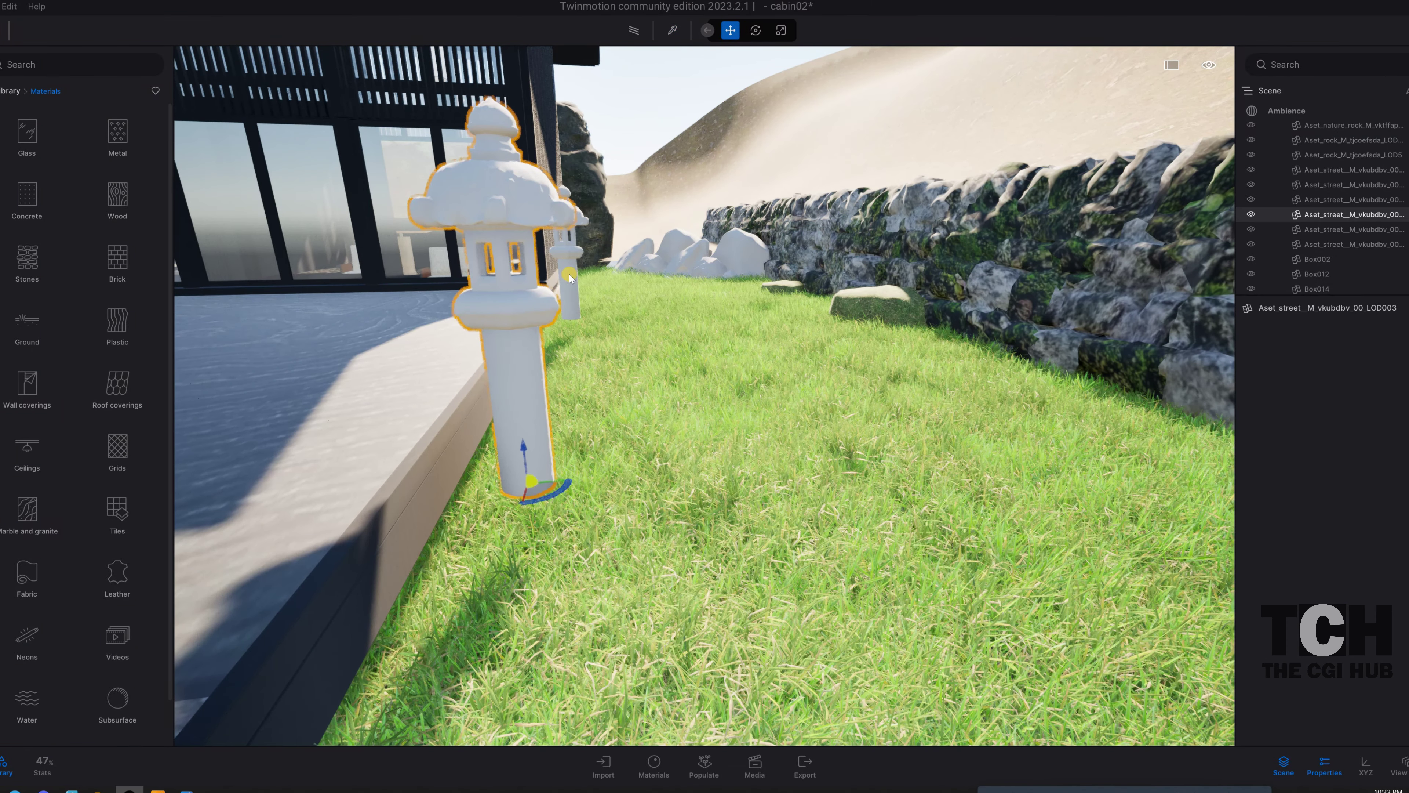
{"action": "left_click_drag", "start_coordinate": [570, 265], "coordinate": [577, 265]}
{"action": "left_click_drag", "start_coordinate": [604, 323], "coordinate": [583, 295]}
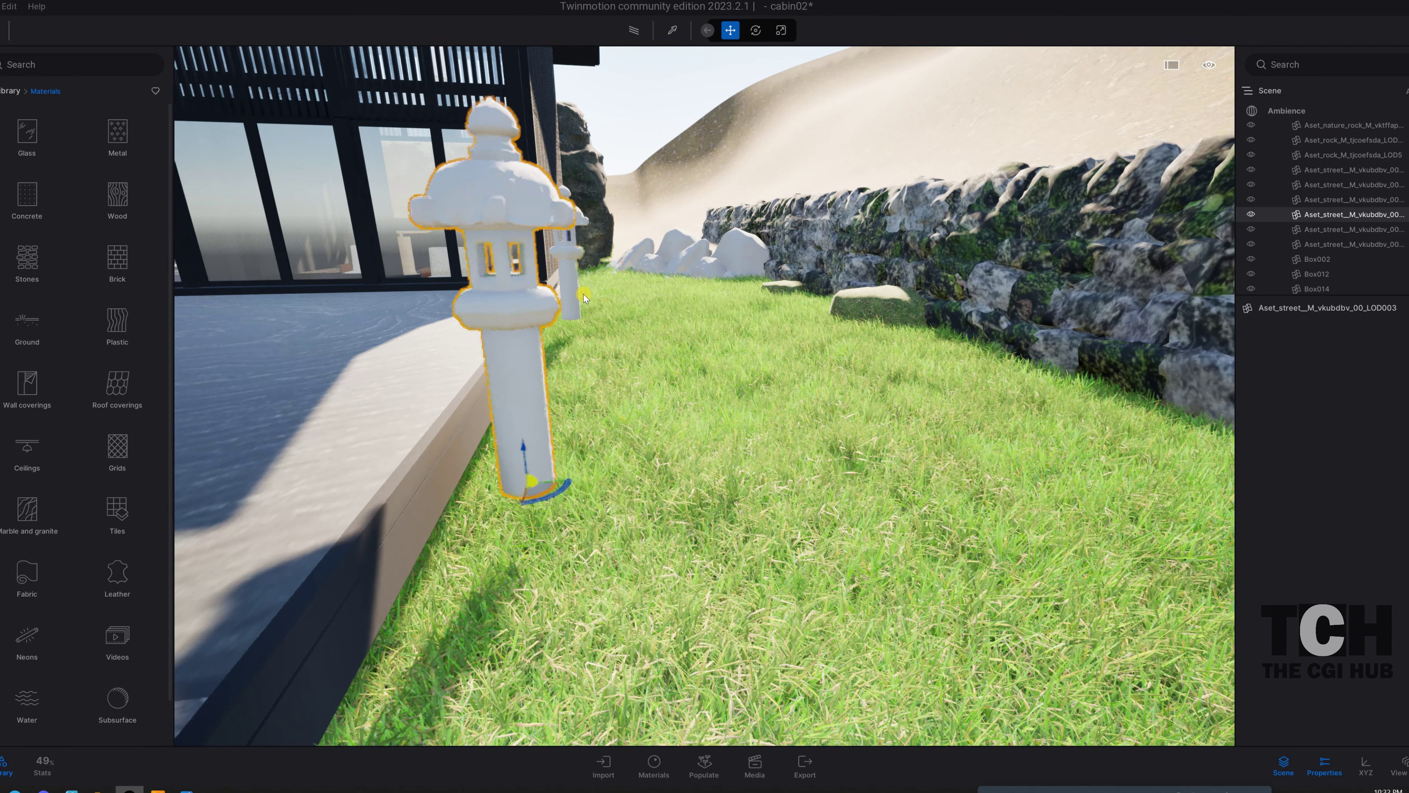
{"action": "left_click", "coordinate": [574, 274], "text": "ctrl"}
{"action": "mouse_move", "coordinate": [561, 356]}
{"action": "left_mouse_down"}
{"action": "mouse_move", "coordinate": [516, 329]}
{"action": "mouse_move", "coordinate": [523, 375]}
{"action": "mouse_move", "coordinate": [1107, 488]}
{"action": "mouse_move", "coordinate": [916, 478]}
{"action": "left_mouse_up"}
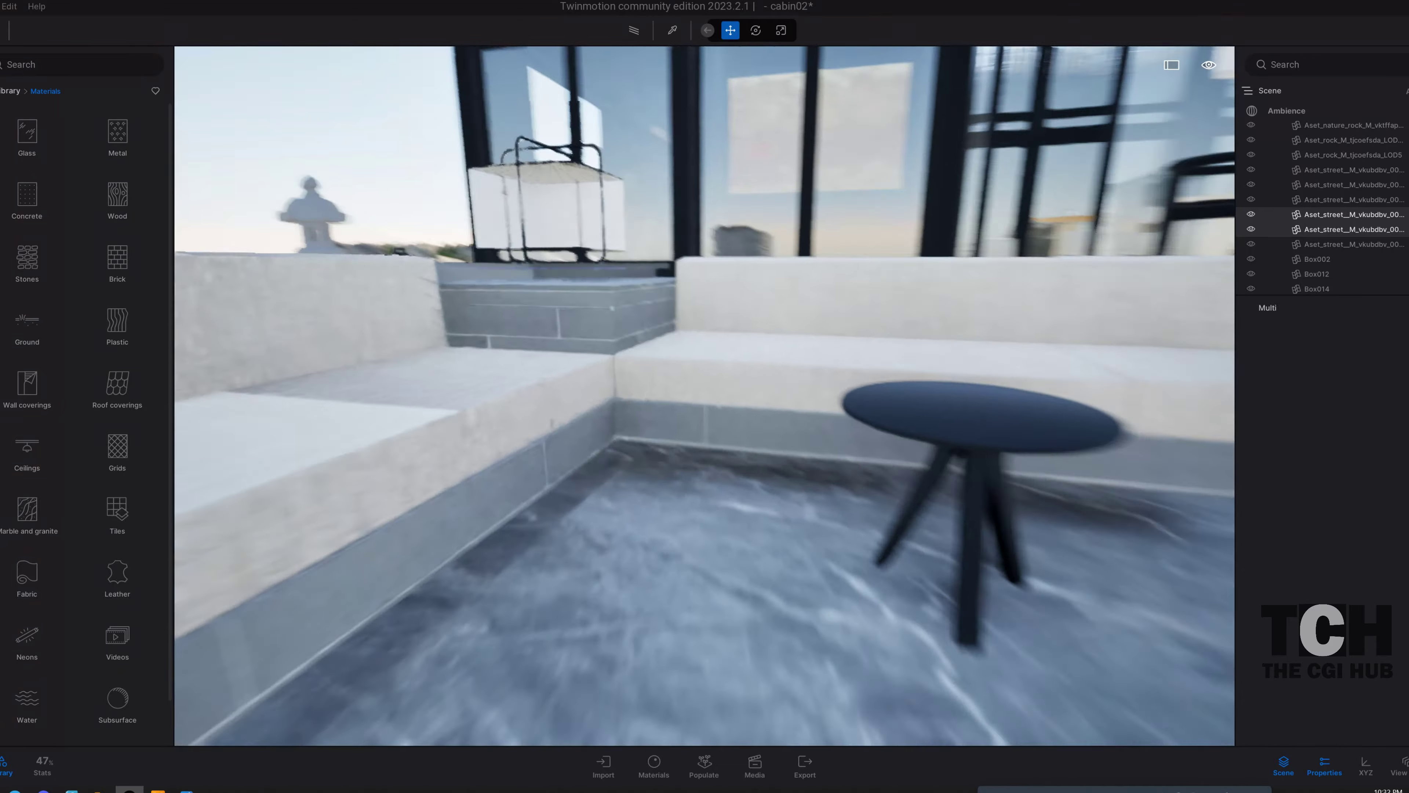
{"action": "mouse_move", "coordinate": [915, 477]}
{"action": "left_mouse_down"}
{"action": "mouse_move", "coordinate": [704, 389]}
{"action": "mouse_move", "coordinate": [610, 422]}
{"action": "mouse_move", "coordinate": [83, 113]}
{"action": "left_mouse_up"}
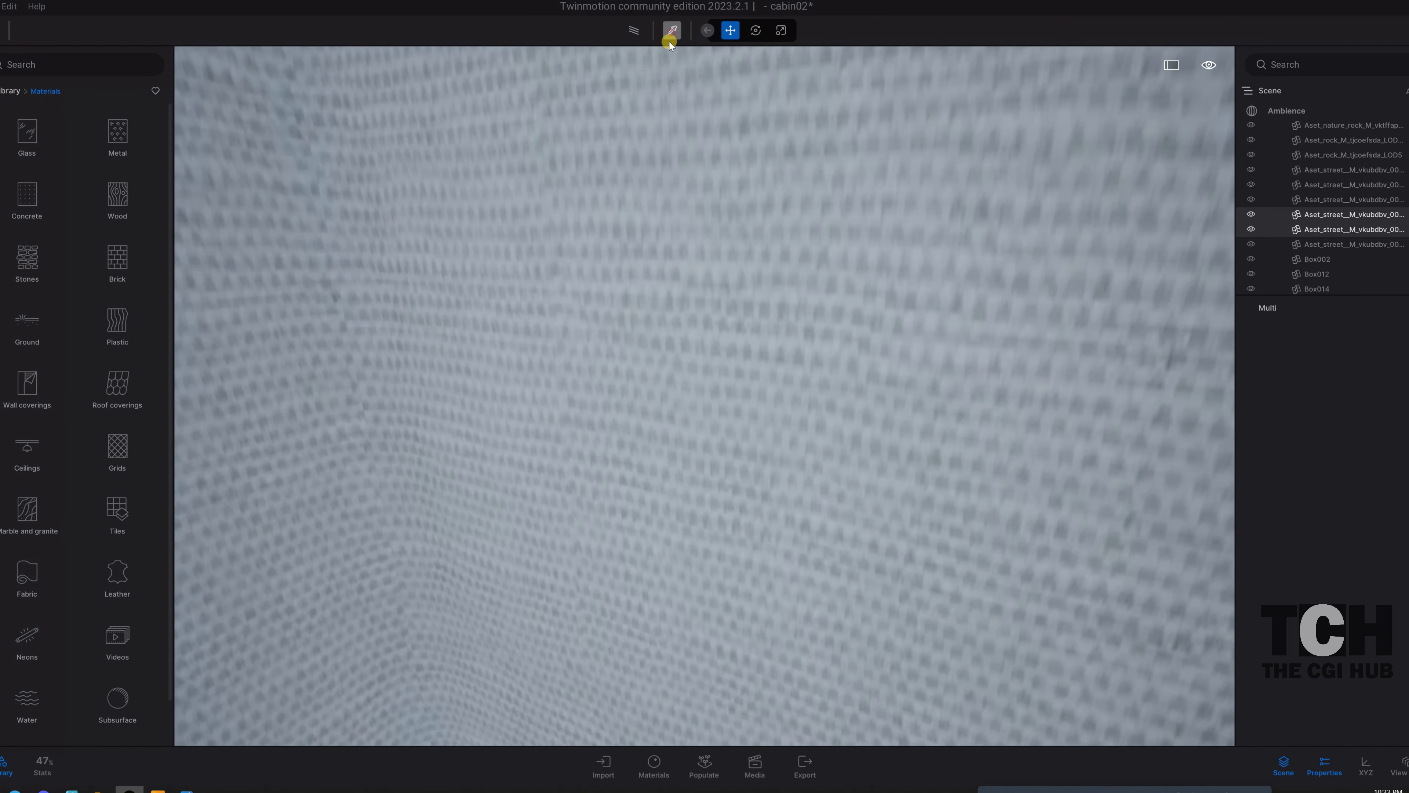
- Pick up the cube seat's Lime_HOME1032_Clo fabric material and scroll to its Misc options
{"action": "left_click", "coordinate": [582, 250]}
{"action": "scroll", "coordinate": [1331, 555], "scroll_direction": "down", "scroll_amount": 5}
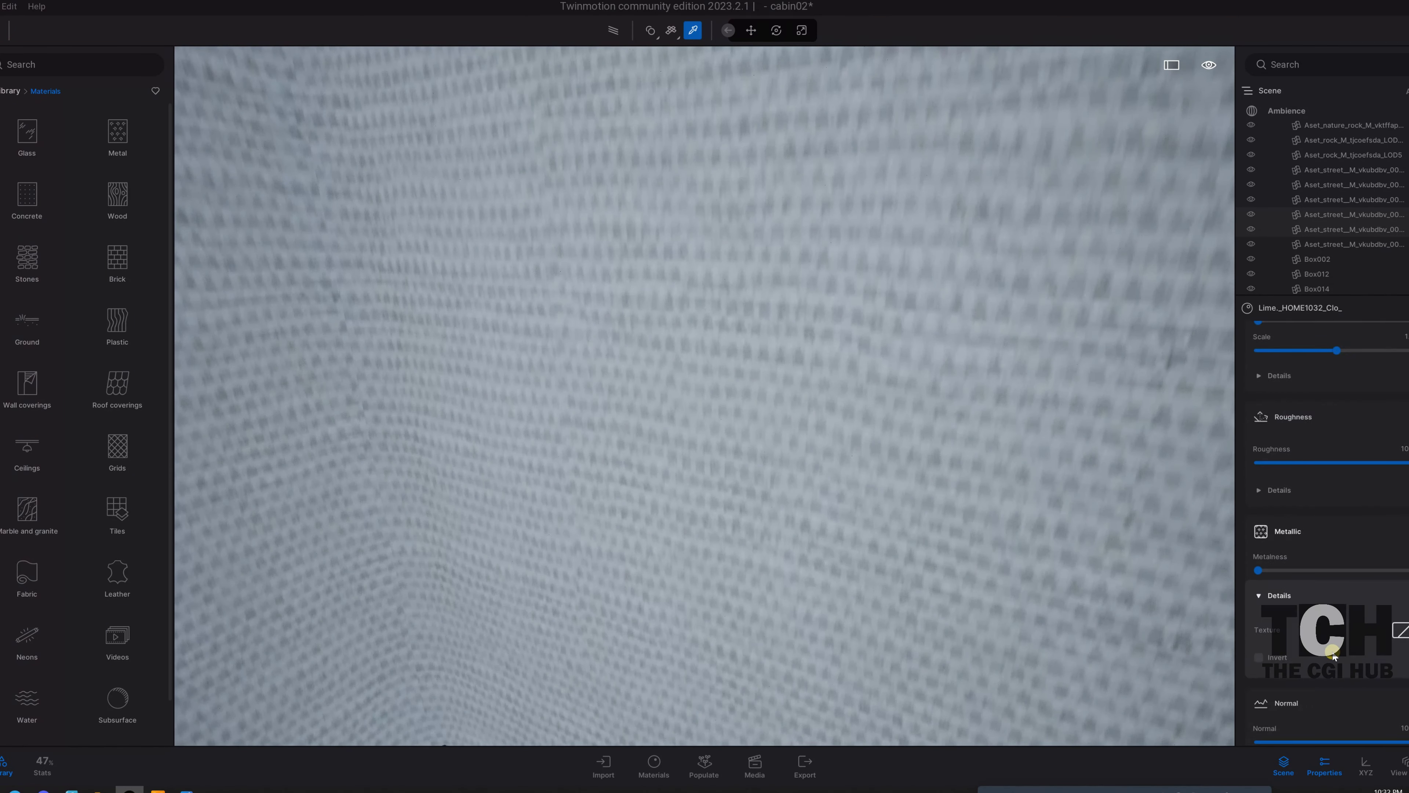
{"action": "scroll", "coordinate": [1331, 655], "scroll_direction": "down", "scroll_amount": 2}
{"action": "scroll", "coordinate": [1273, 651], "scroll_direction": "down", "scroll_amount": 4}
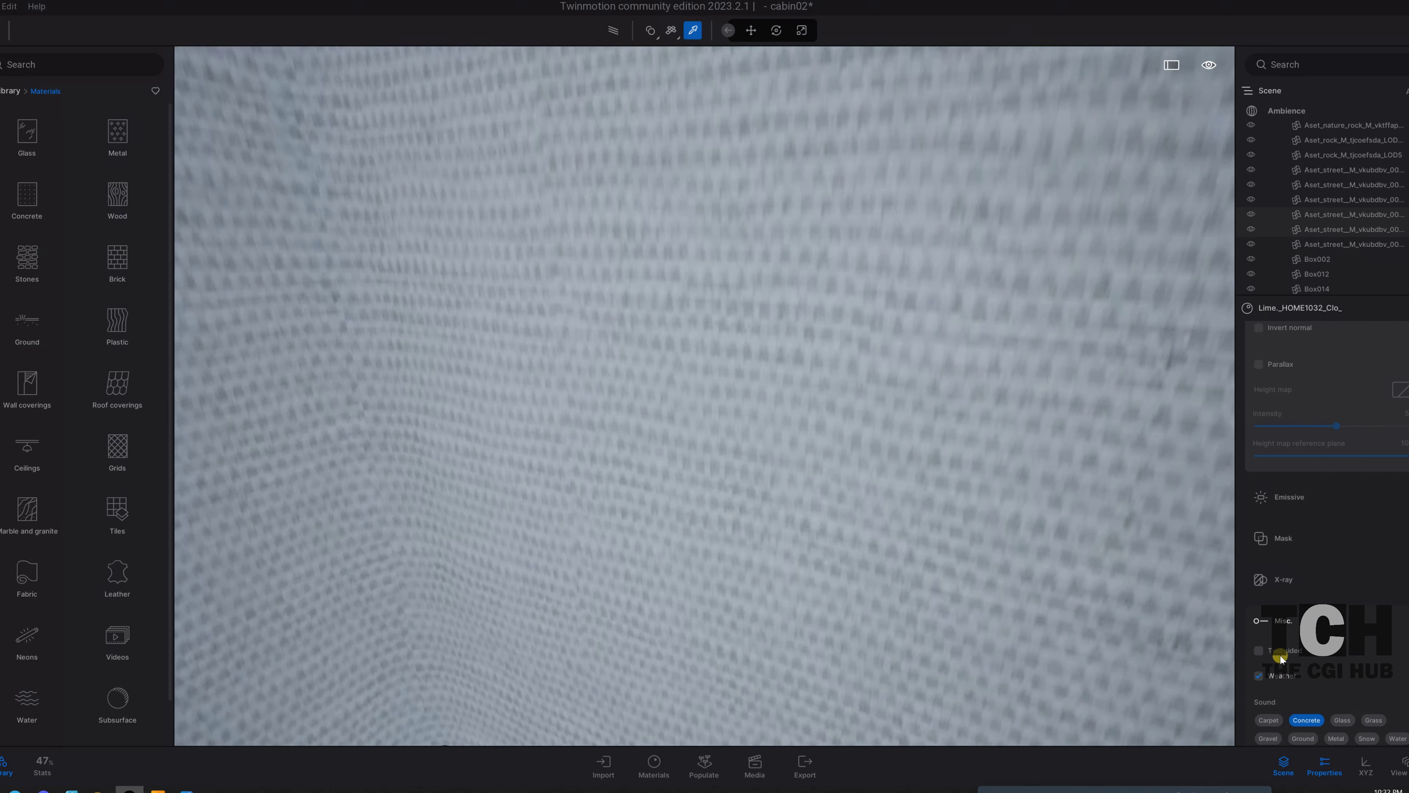
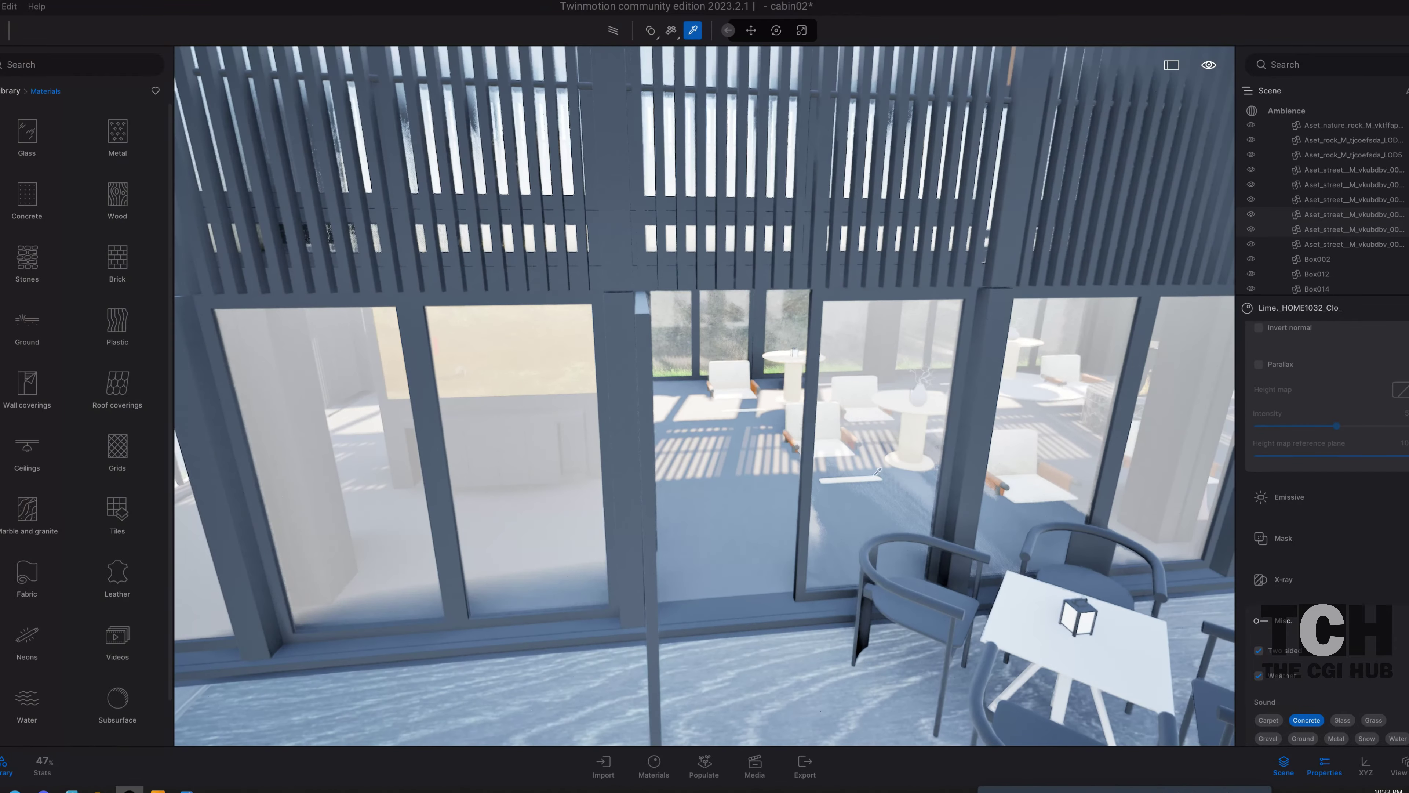
- Make the window glass non-metallic with Metalness 0, adjust its Opacity, and use Colored glass
{"action": "left_click", "coordinate": [568, 397]}
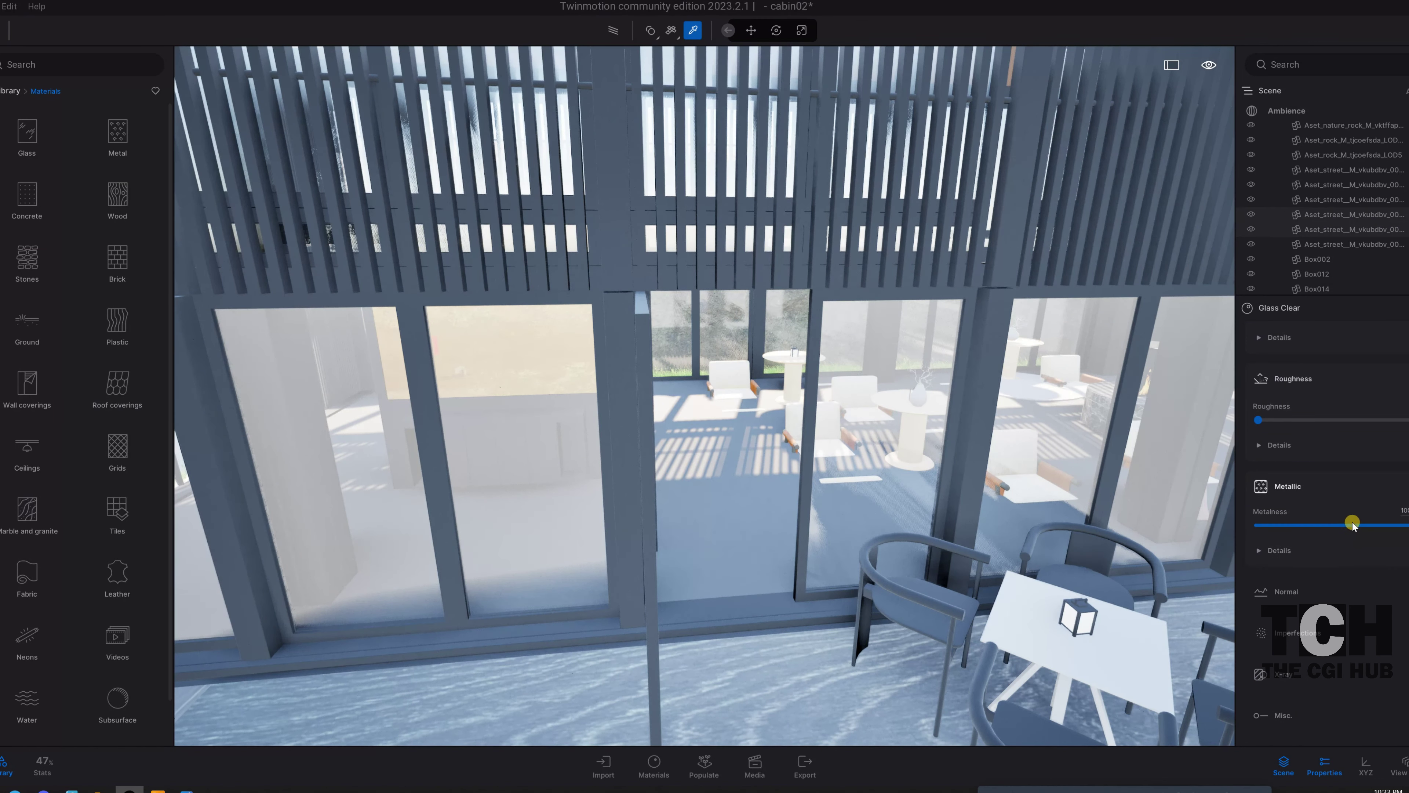
{"action": "left_click_drag", "start_coordinate": [1352, 525], "coordinate": [1243, 525]}
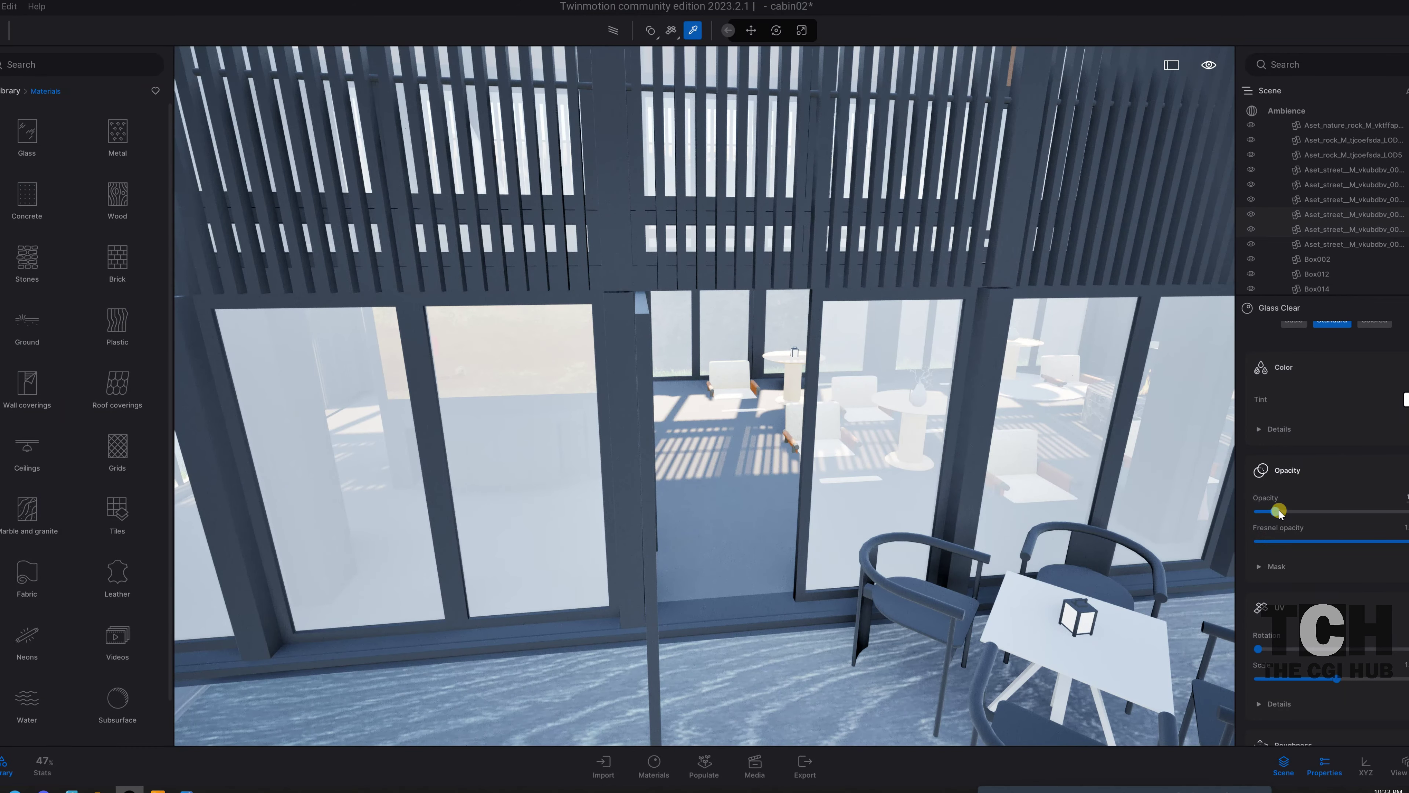
{"action": "mouse_move", "coordinate": [1279, 512]}
{"action": "left_mouse_down"}
{"action": "mouse_move", "coordinate": [1215, 511]}
{"action": "mouse_move", "coordinate": [1258, 517]}
{"action": "left_mouse_up"}
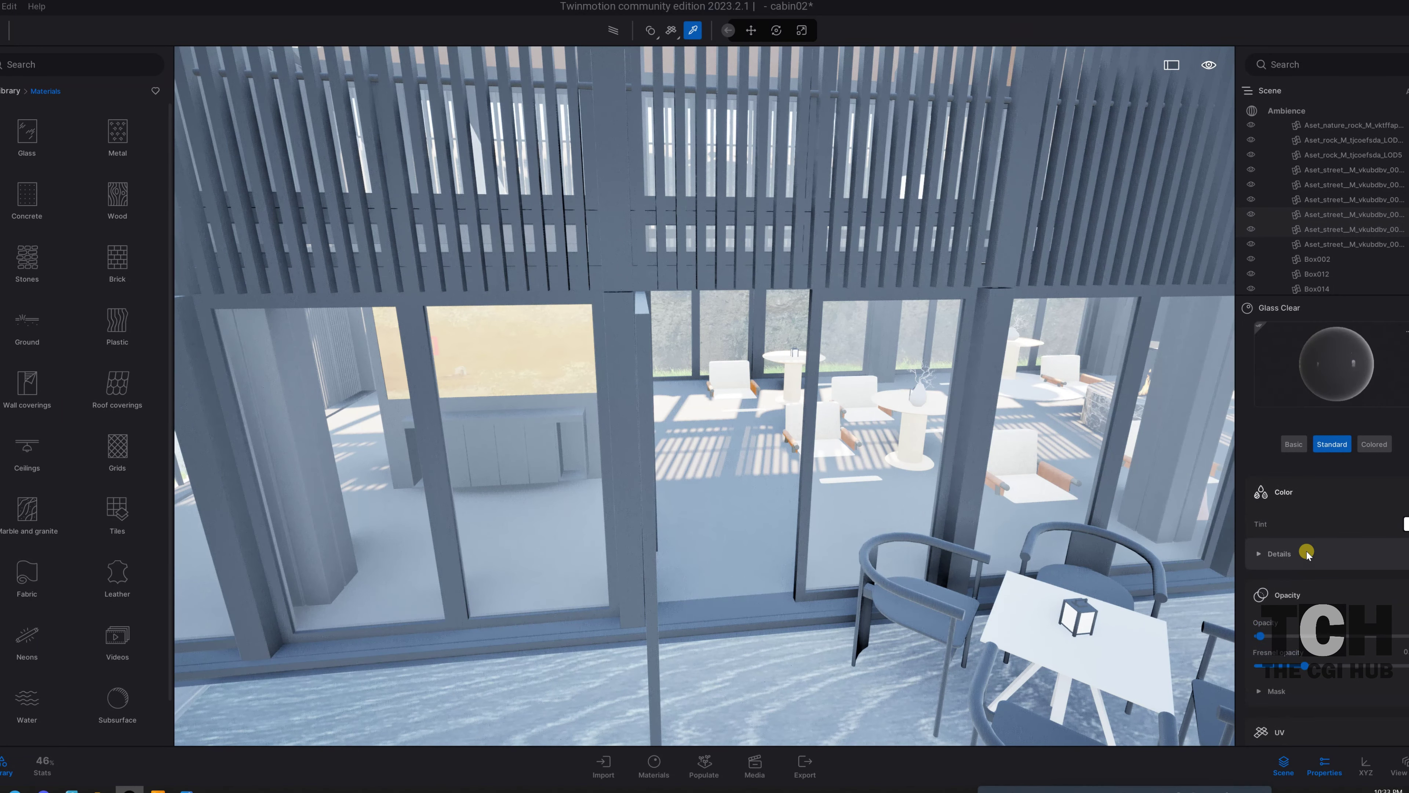
{"action": "left_click", "coordinate": [1373, 443]}
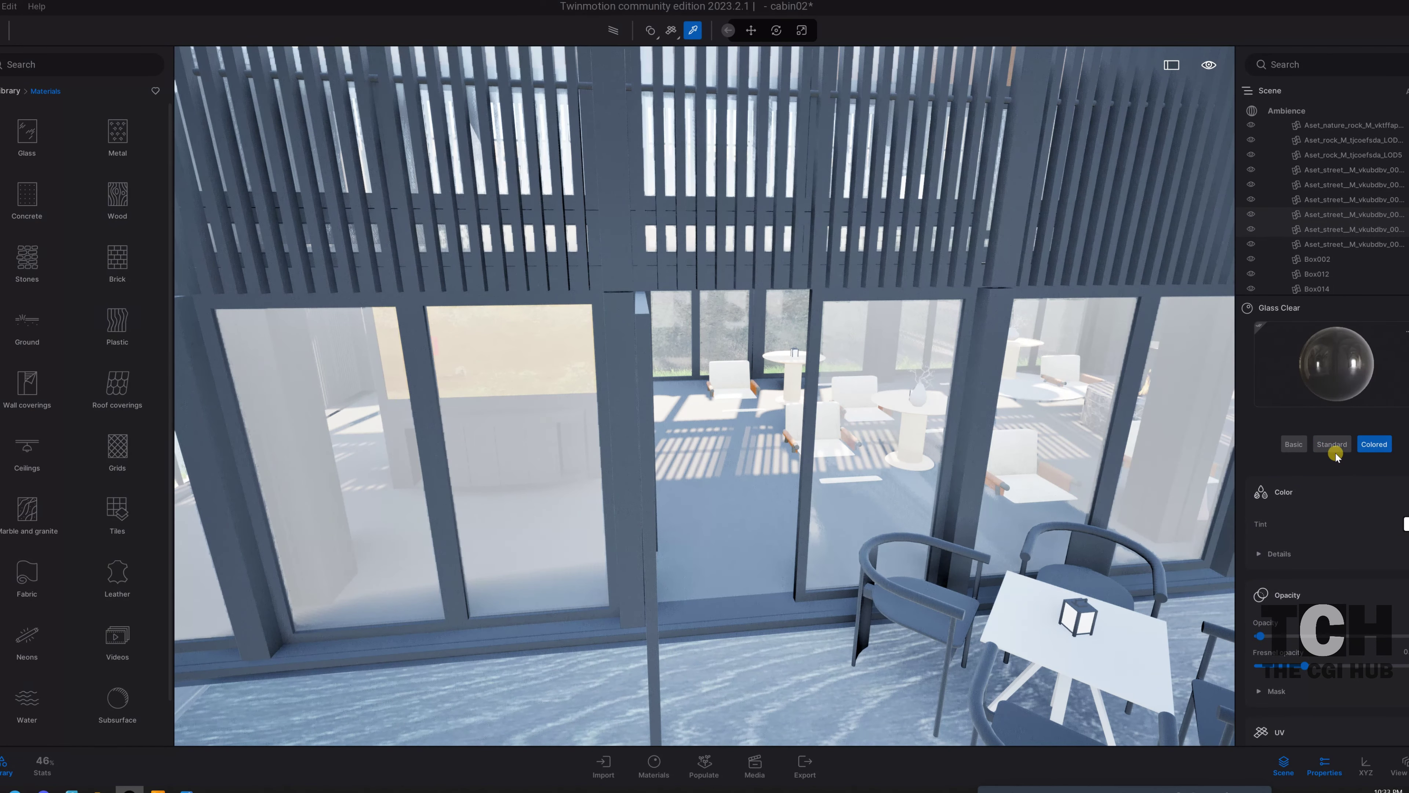
{"action": "left_click", "coordinate": [1294, 444]}
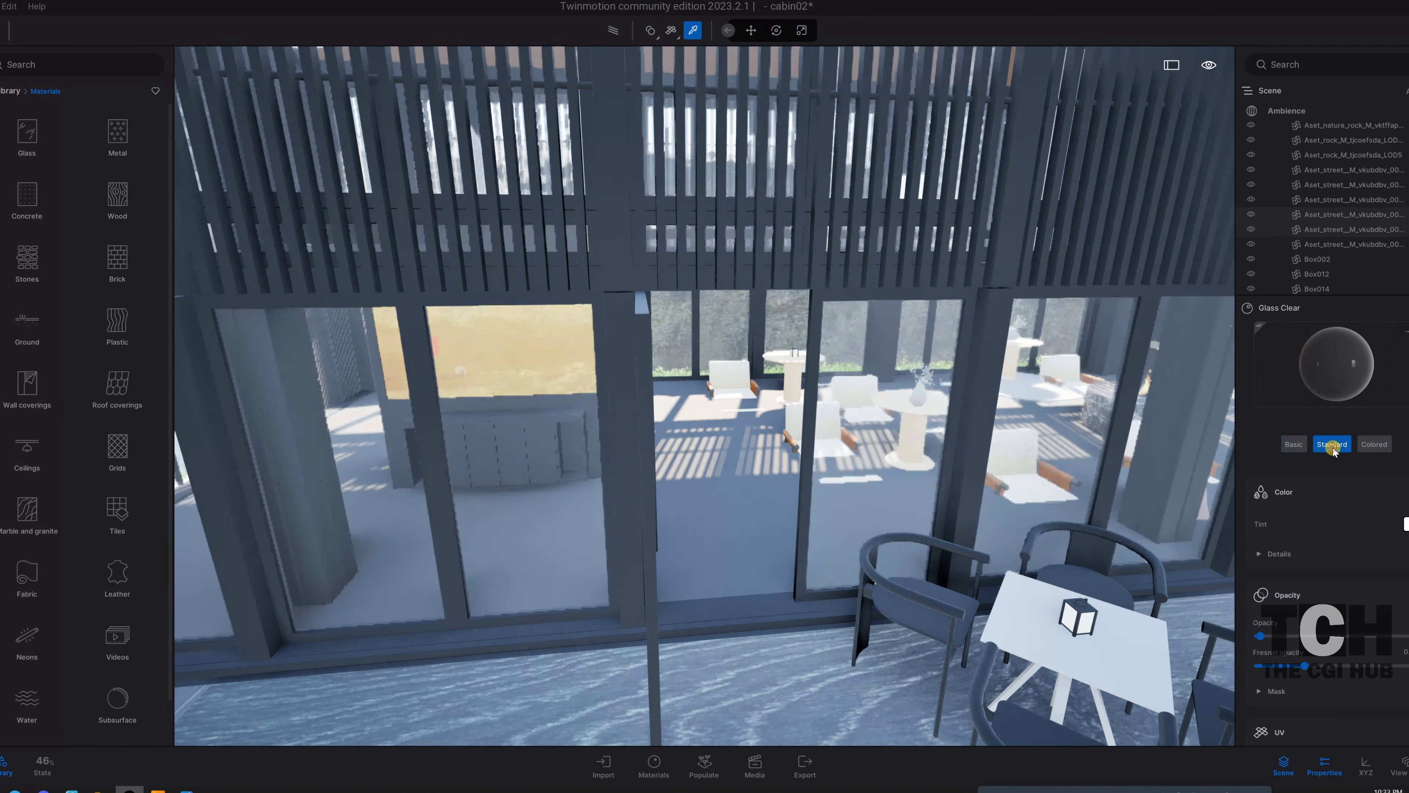
{"action": "left_click", "coordinate": [1374, 444]}
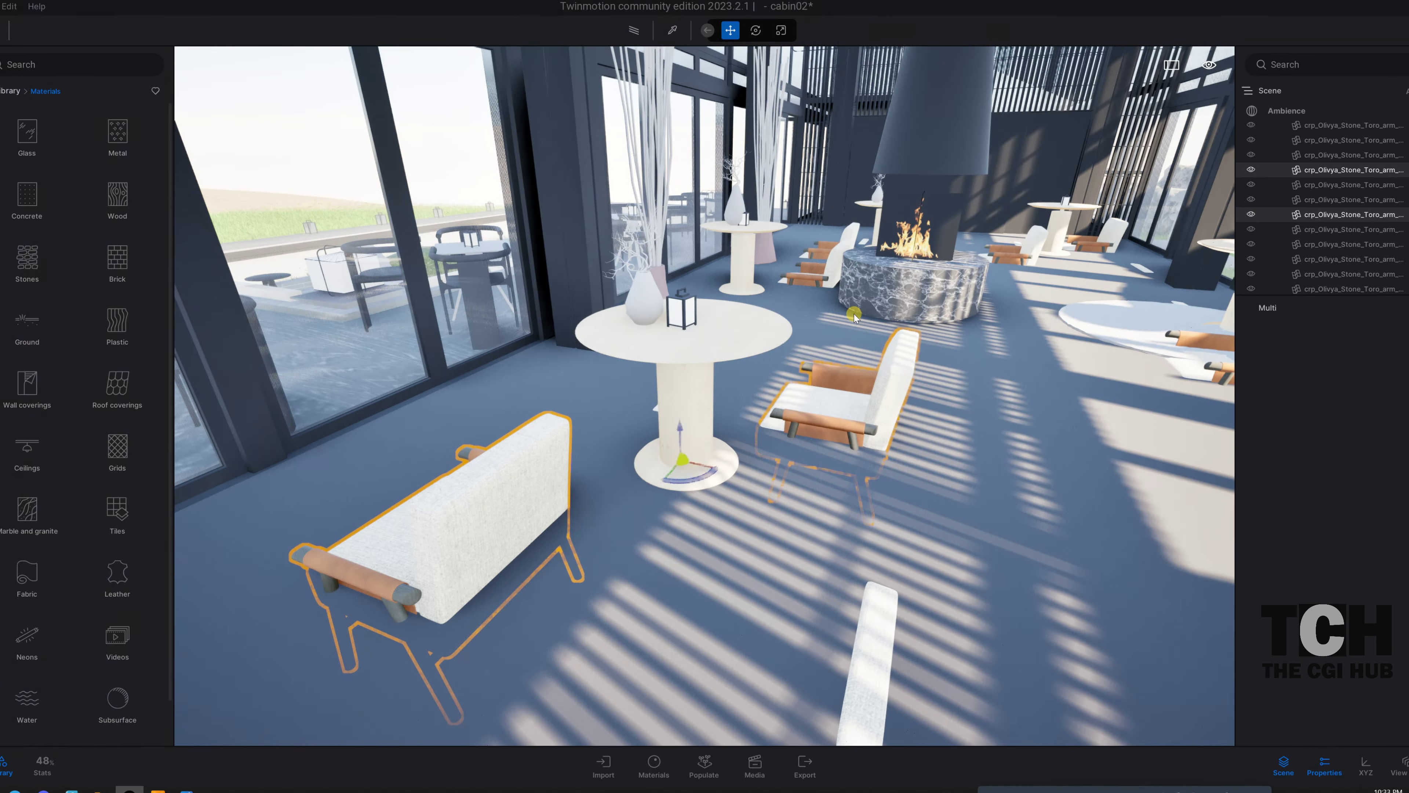
- Rotate the white armchairs around the fireplace and vase tables to varied angles
{"action": "left_click", "coordinate": [854, 315], "text": "ctrl"}
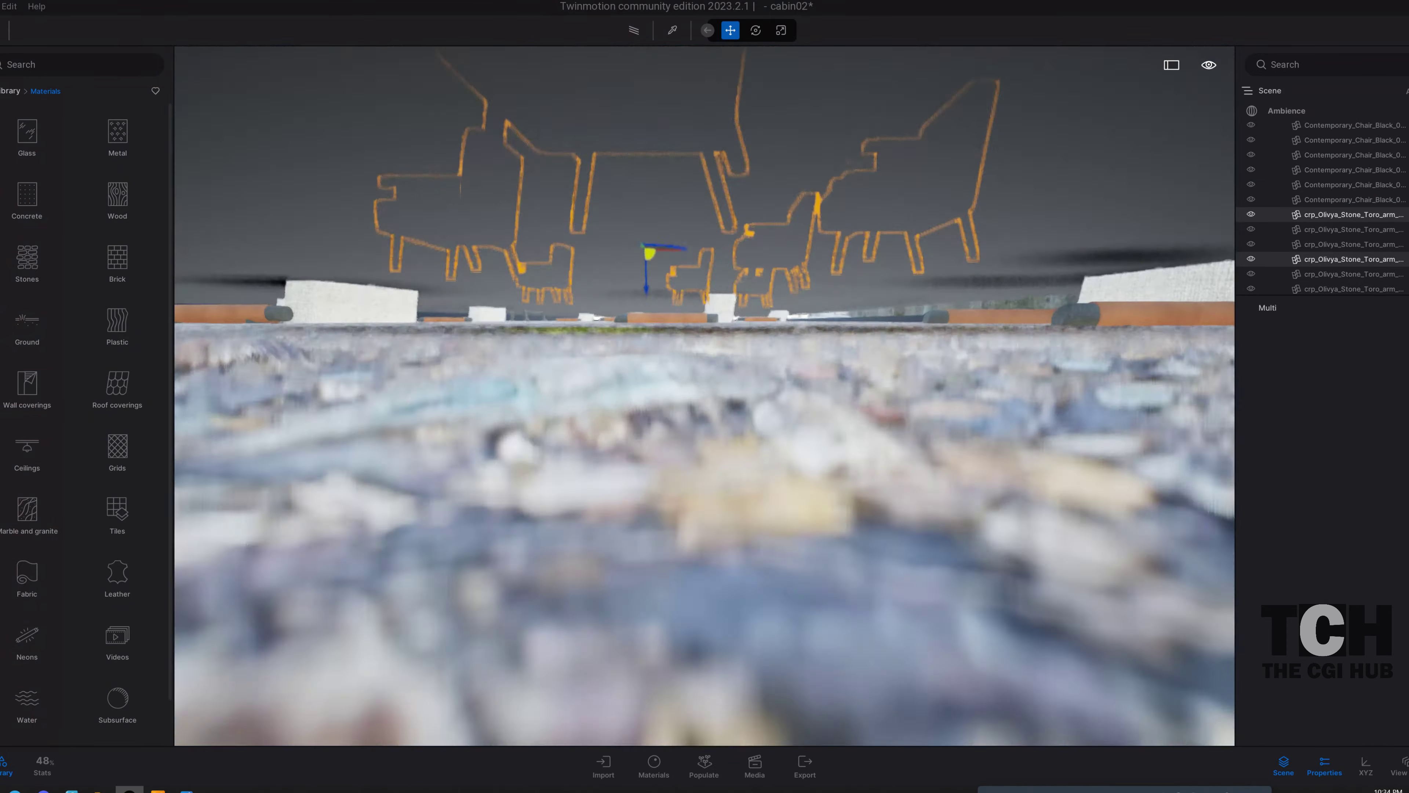
{"action": "left_click", "coordinate": [654, 299]}
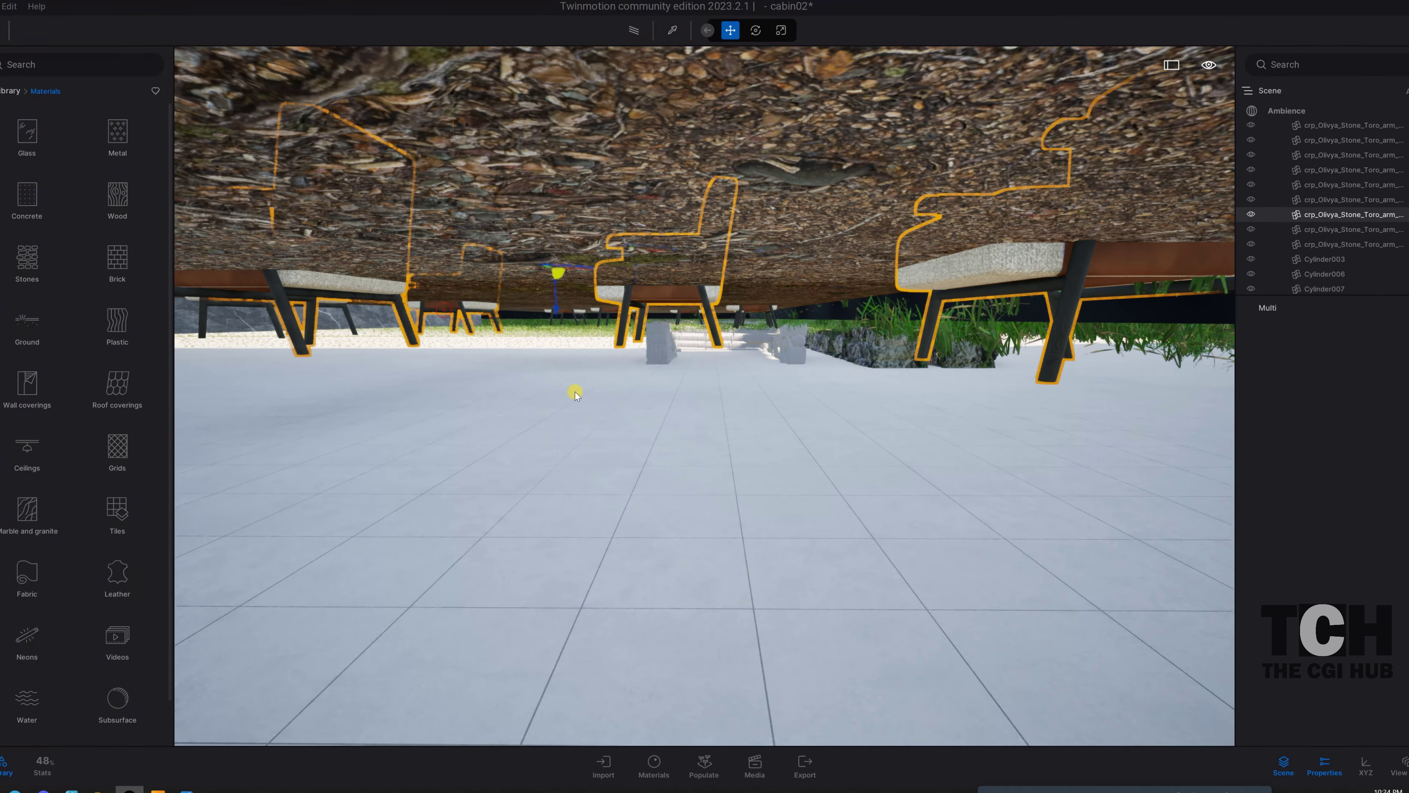
{"action": "left_click_drag", "start_coordinate": [575, 394], "coordinate": [795, 341]}
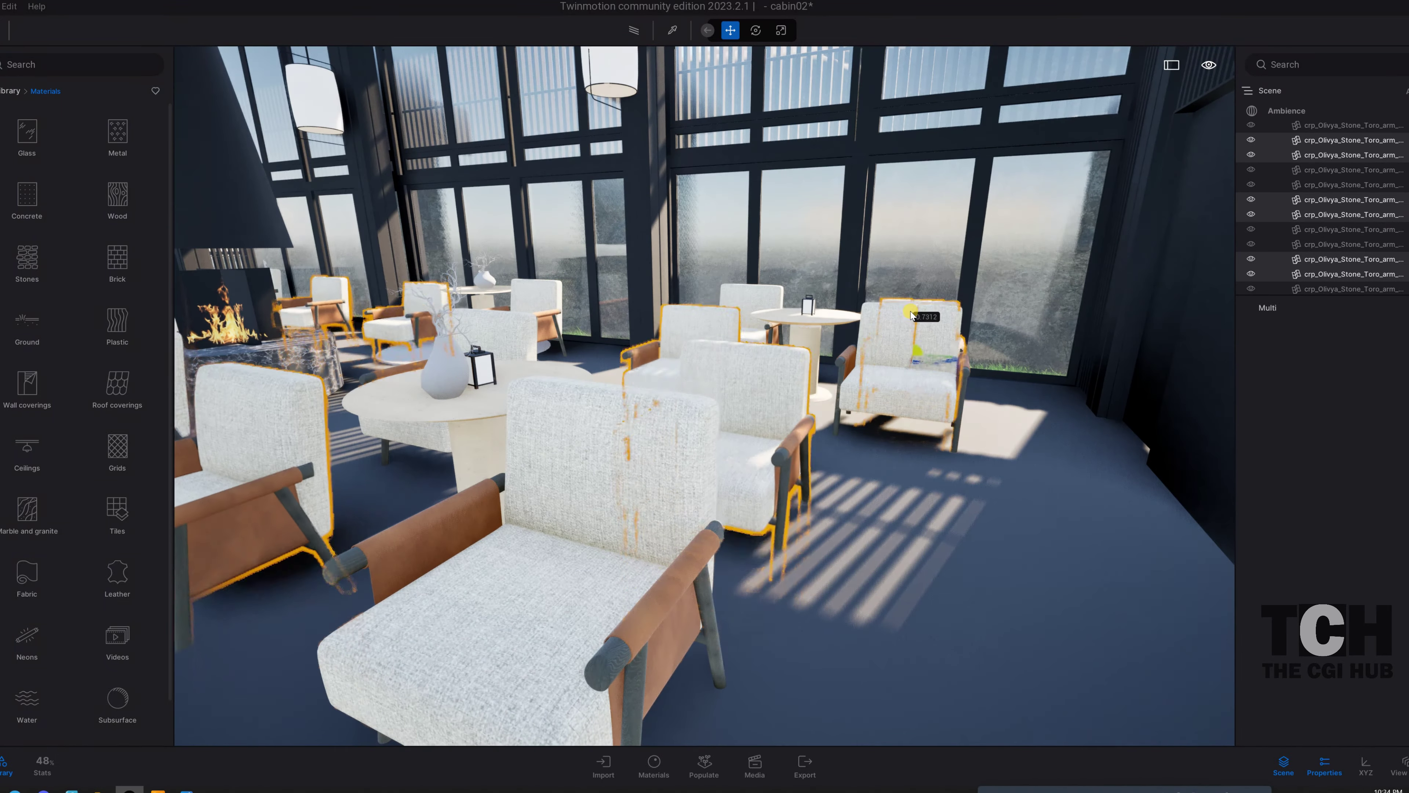
{"action": "double_click", "coordinate": [906, 305]}
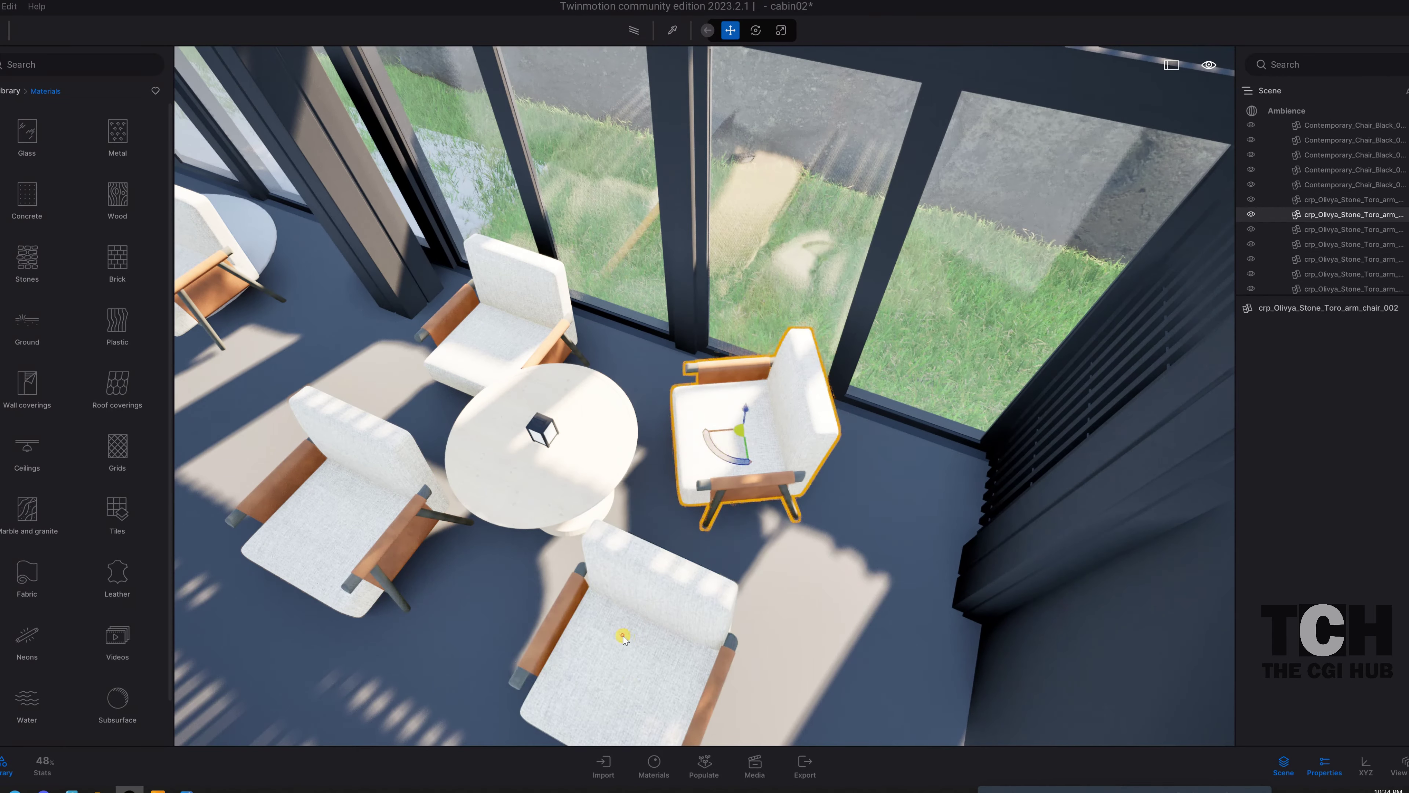
{"action": "double_click", "coordinate": [760, 422]}
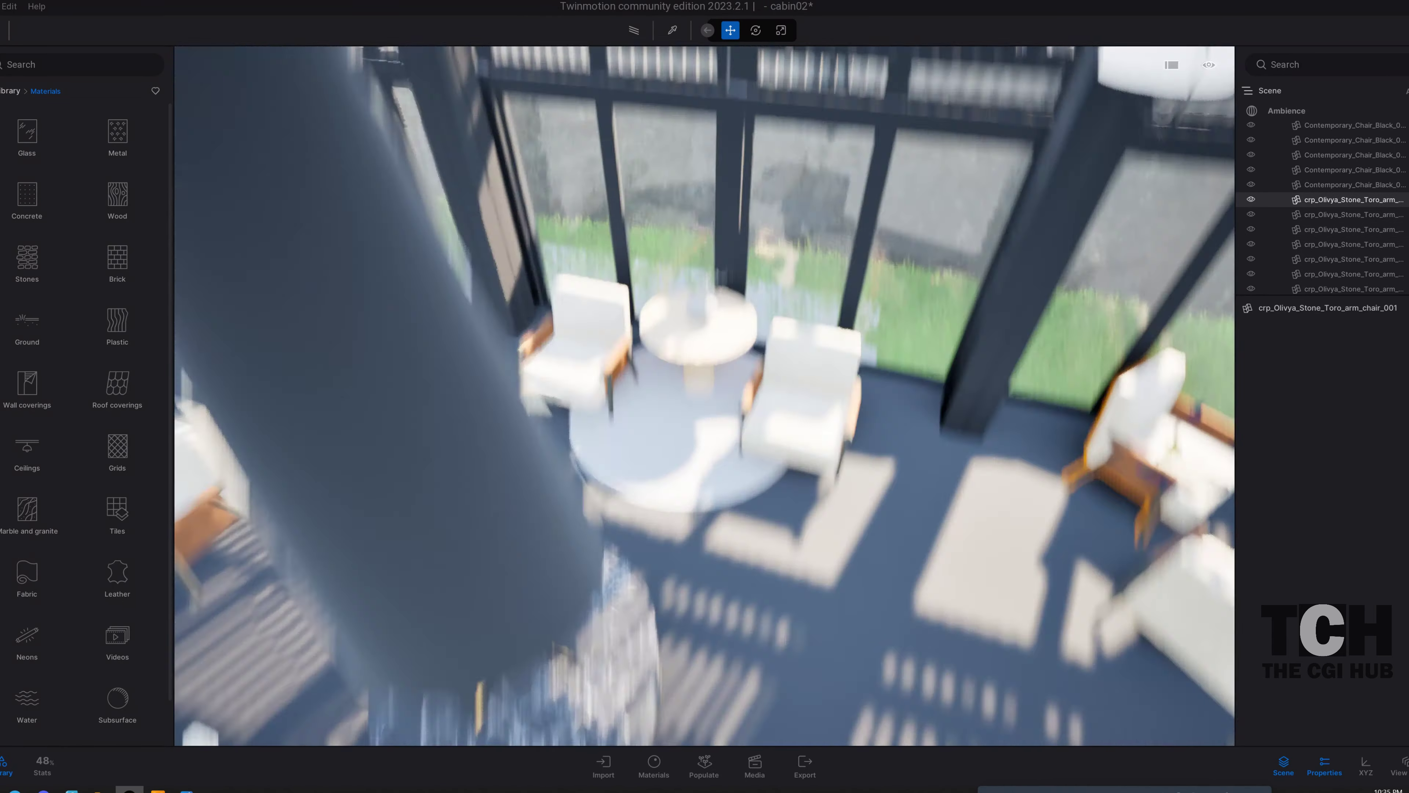
{"action": "double_click", "coordinate": [910, 405]}
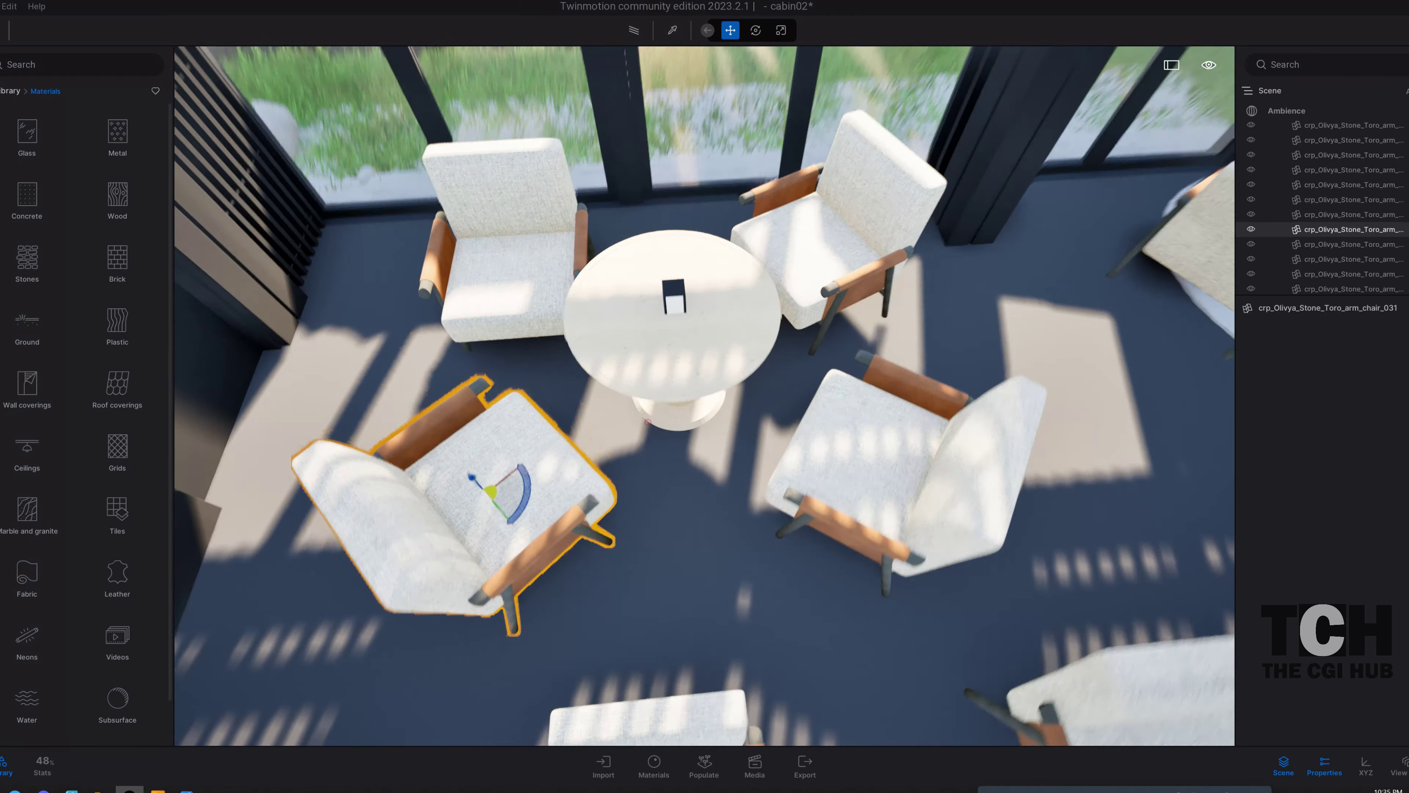
{"action": "double_click", "coordinate": [879, 514]}
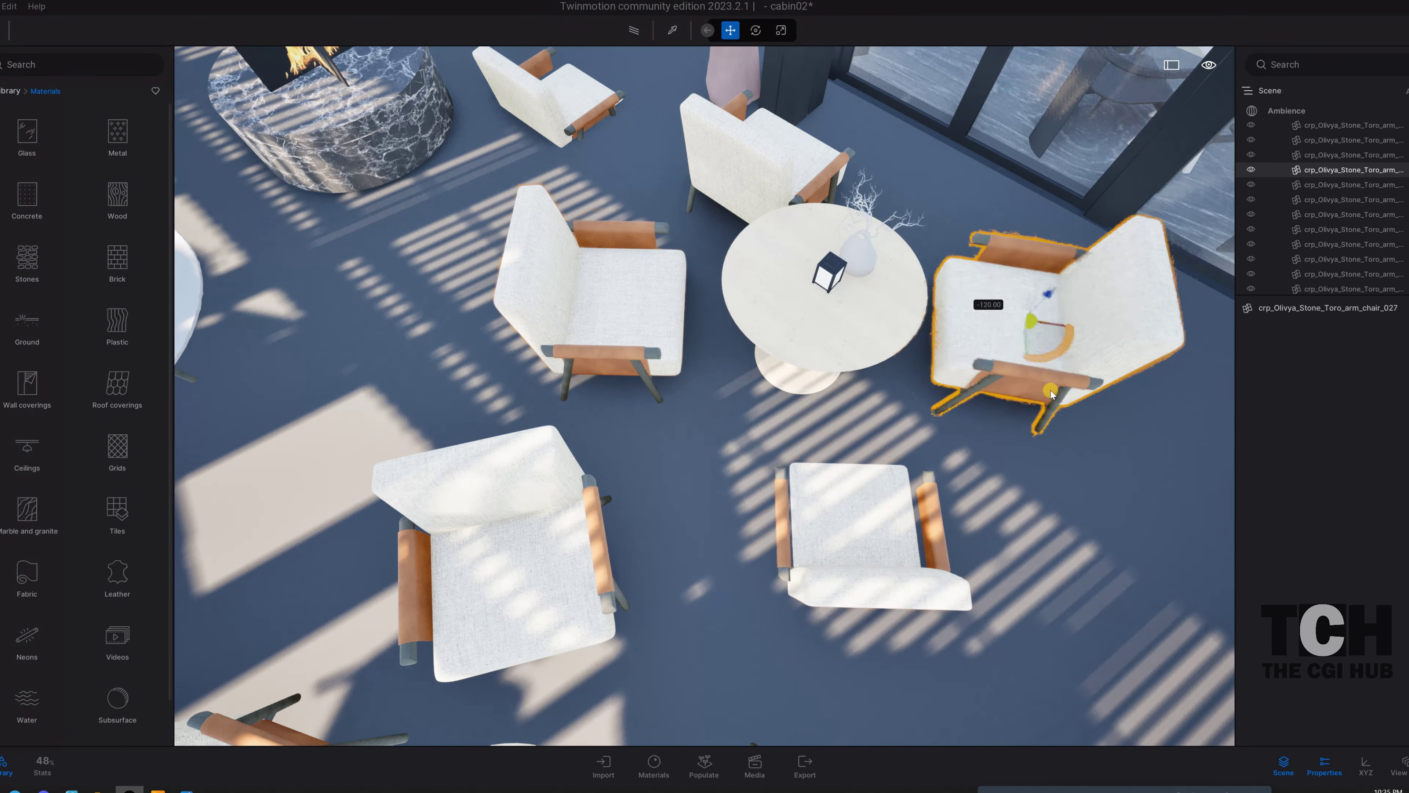
{"action": "double_click", "coordinate": [715, 197]}
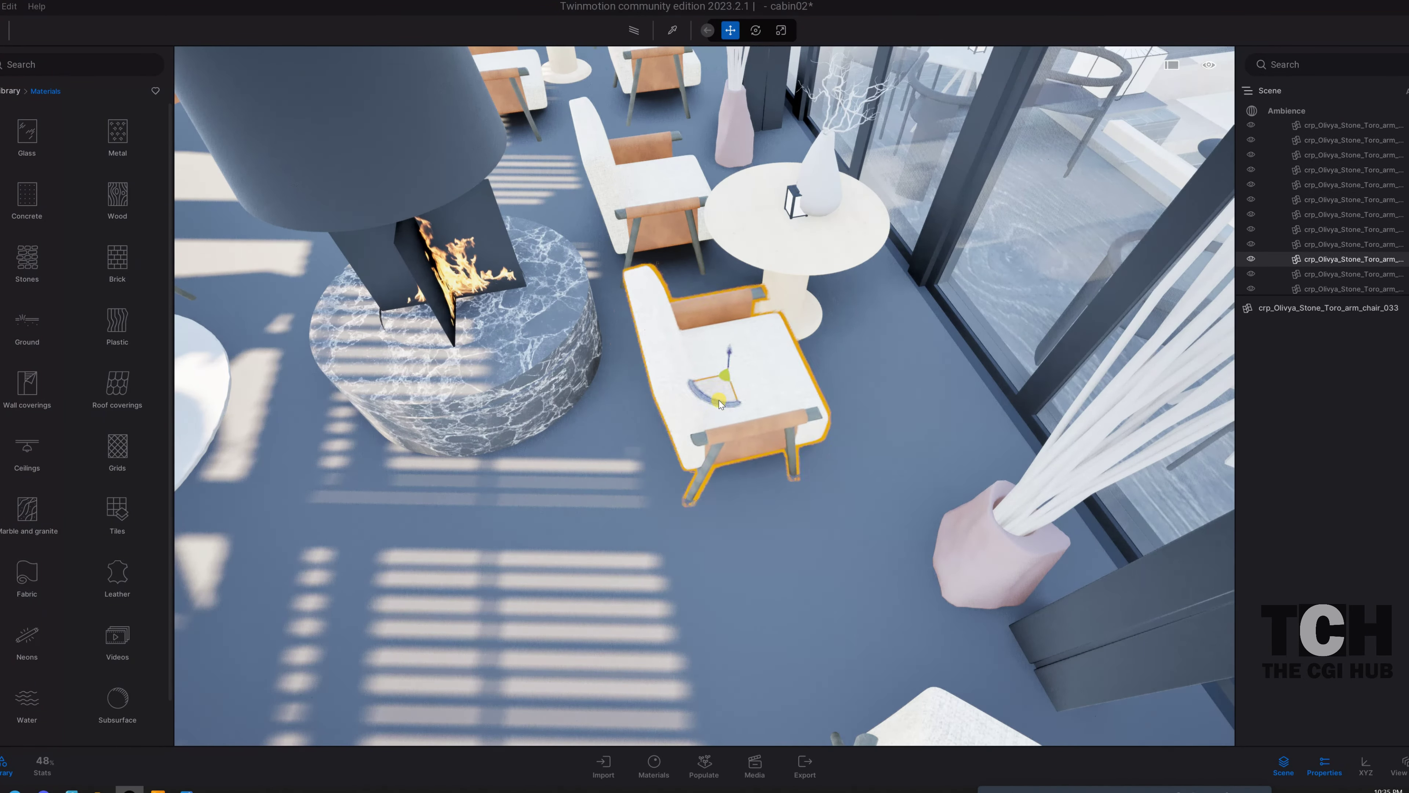
{"action": "double_click", "coordinate": [623, 210]}
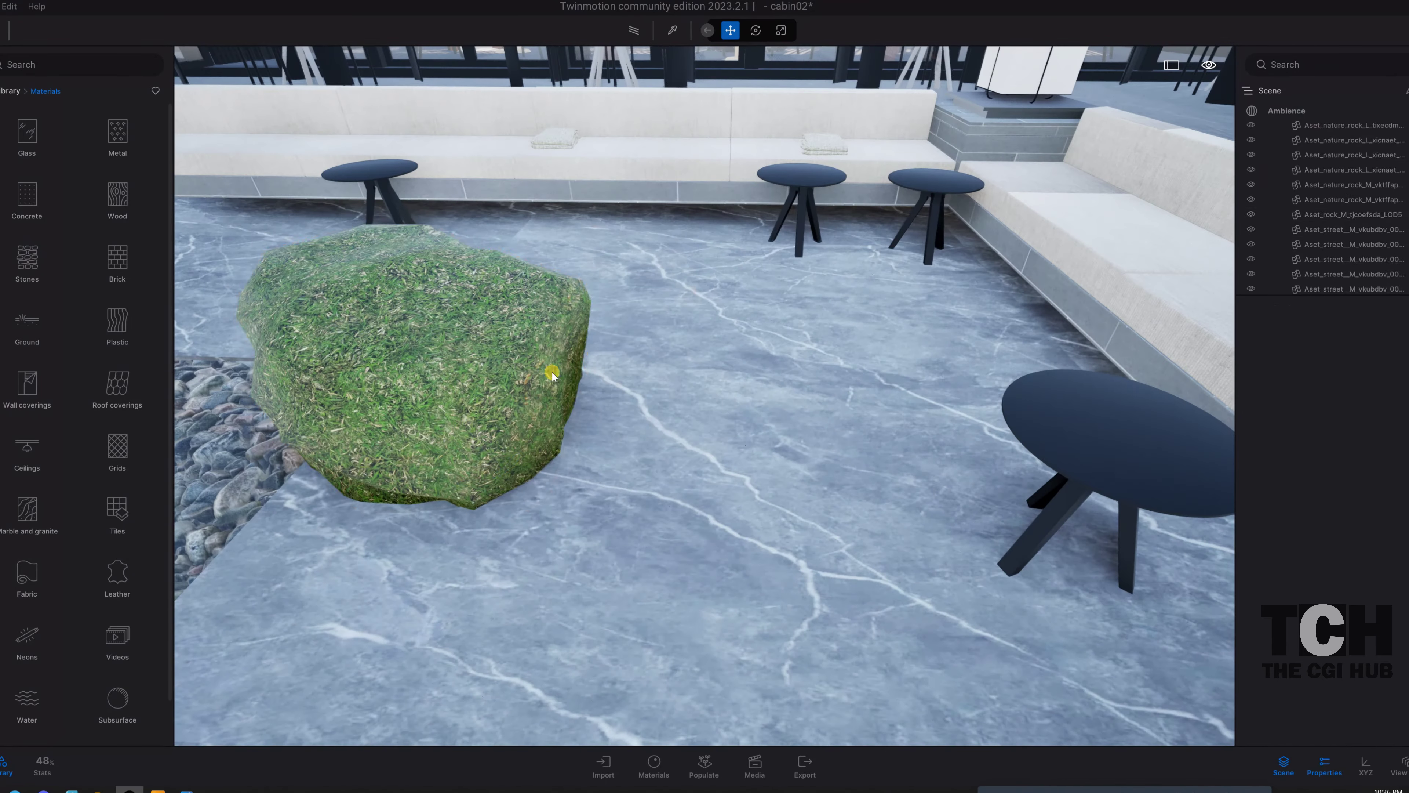
{"action": "double_click", "coordinate": [552, 372]}
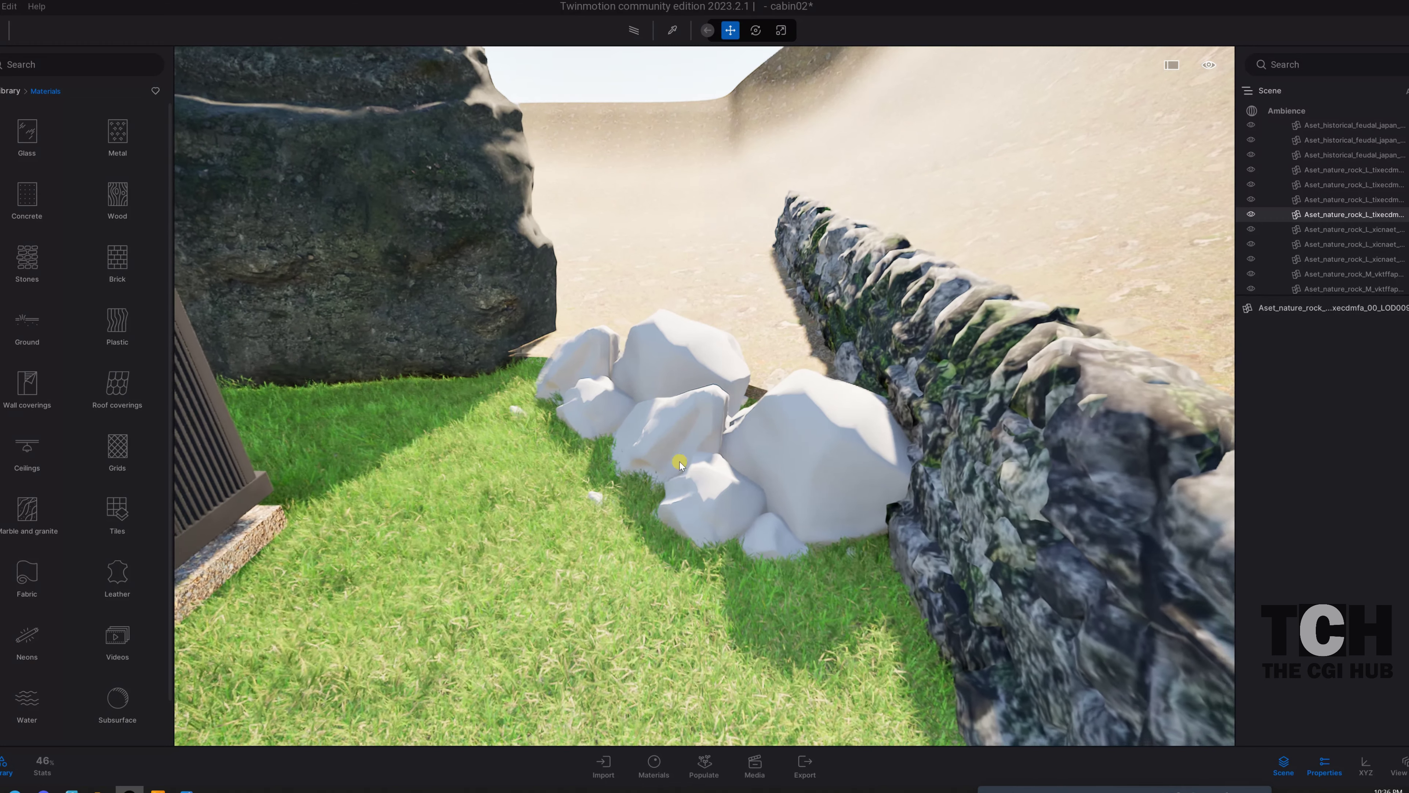
- Apply the vktffapaw_2K_Albedo texture to the large white rock by the stone wall
{"action": "left_click", "coordinate": [759, 426]}
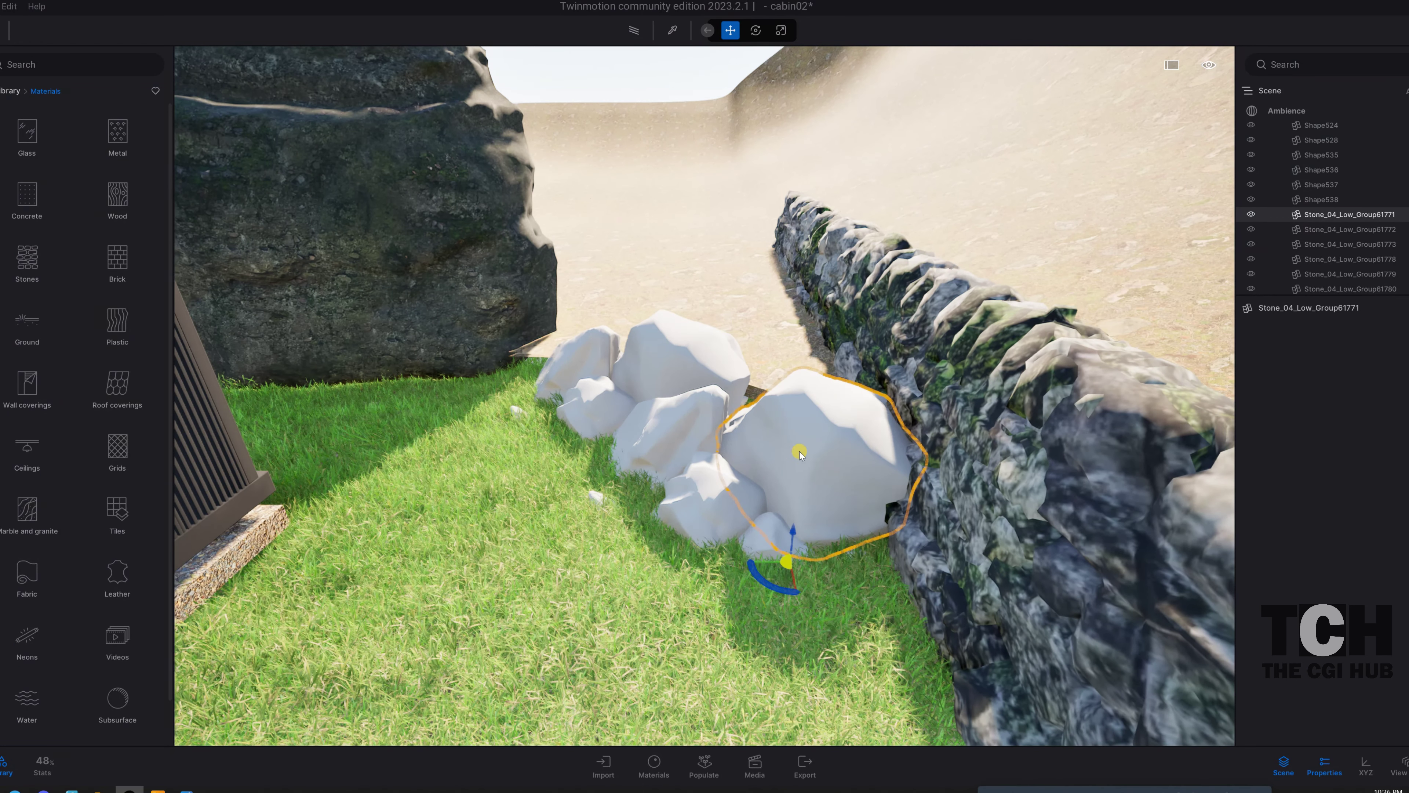
{"action": "left_click", "coordinate": [813, 428]}
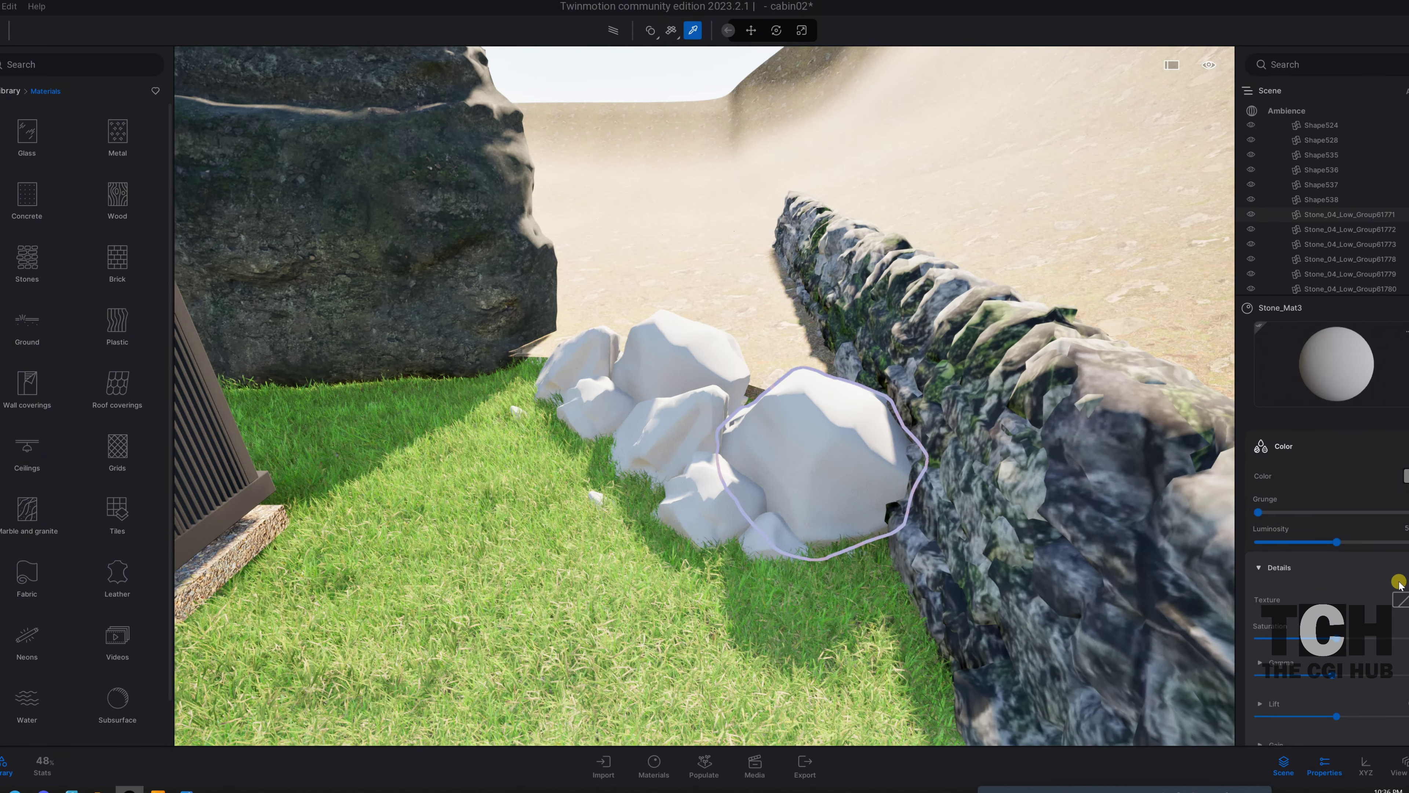
{"action": "left_click", "coordinate": [1382, 551]}
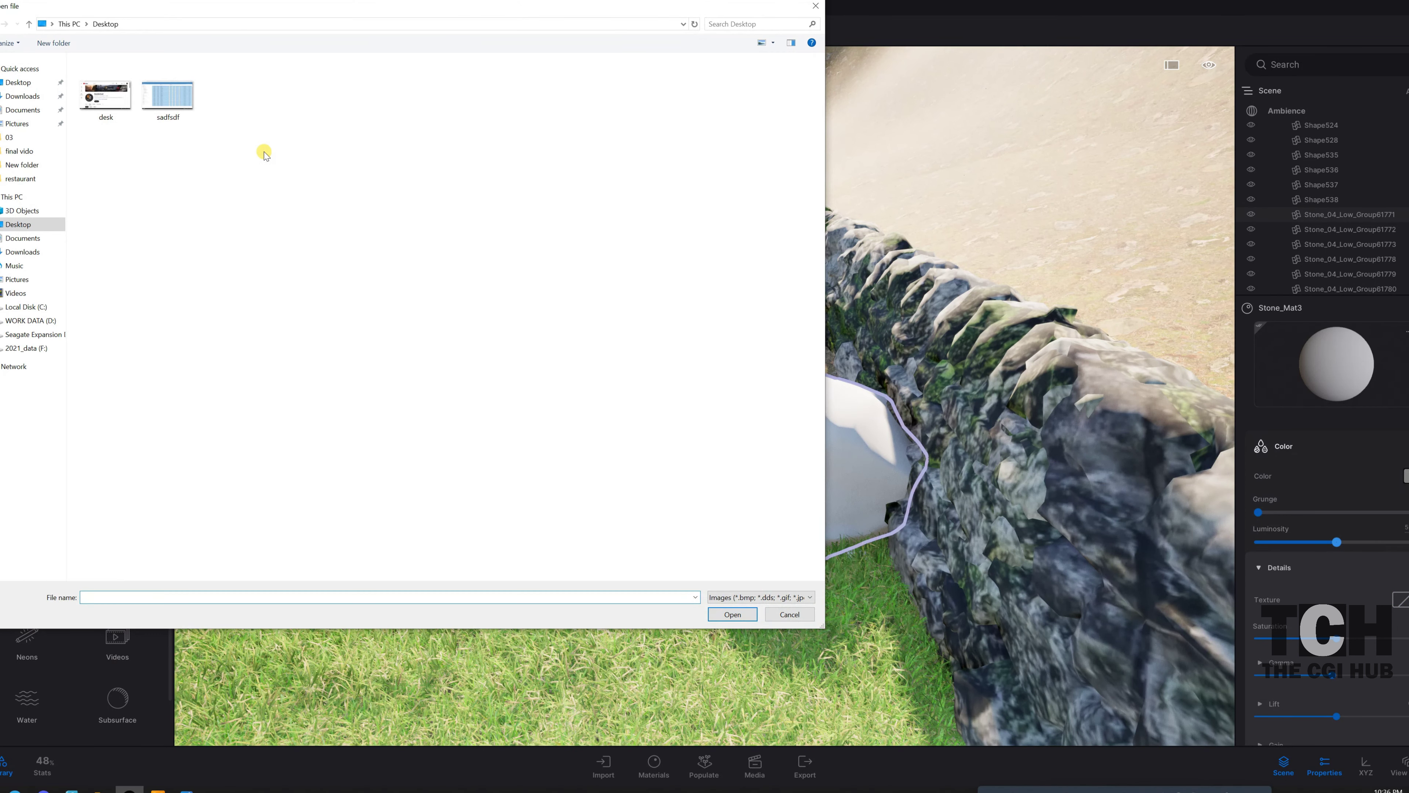
{"action": "key", "text": "Return"}
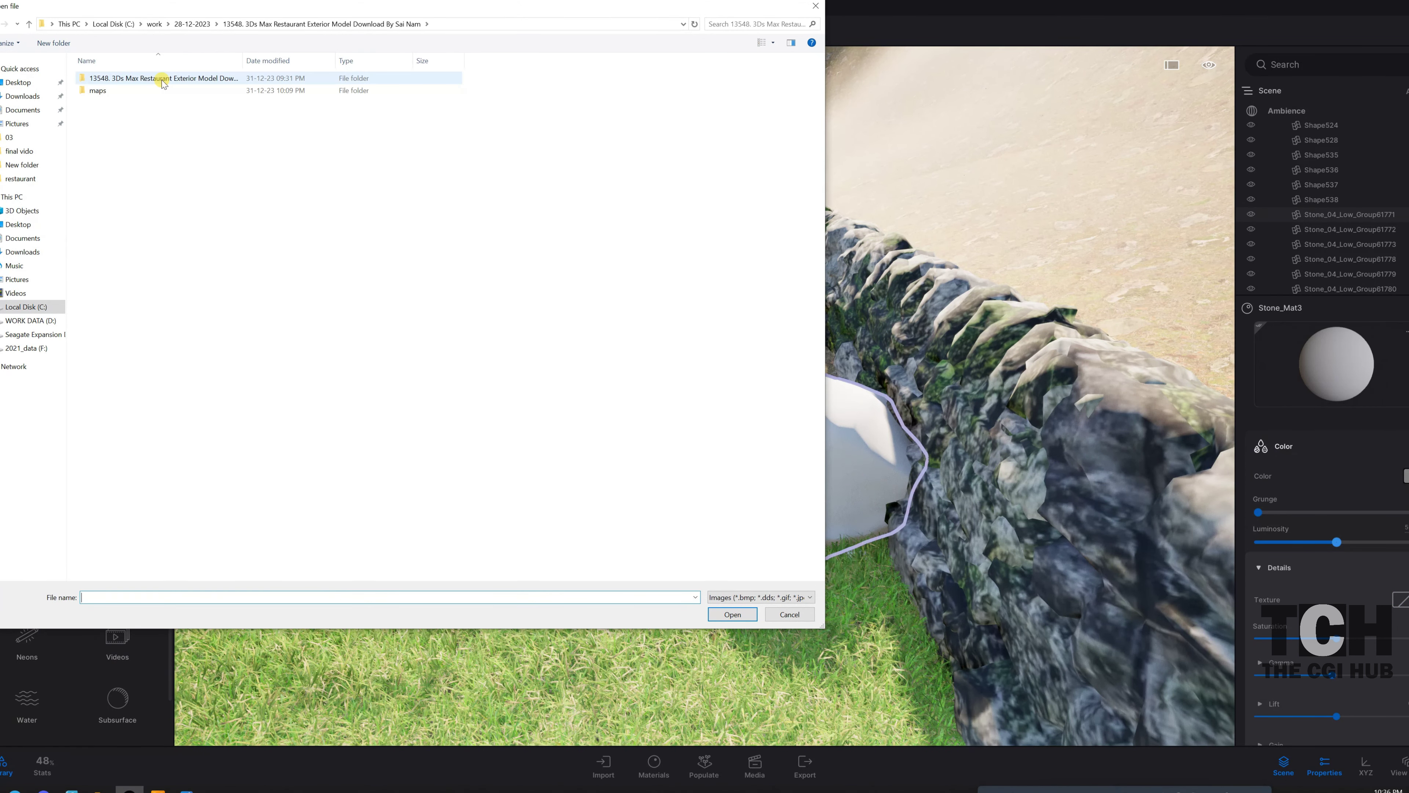
{"action": "scroll", "coordinate": [488, 305], "scroll_direction": "down", "scroll_amount": 5}
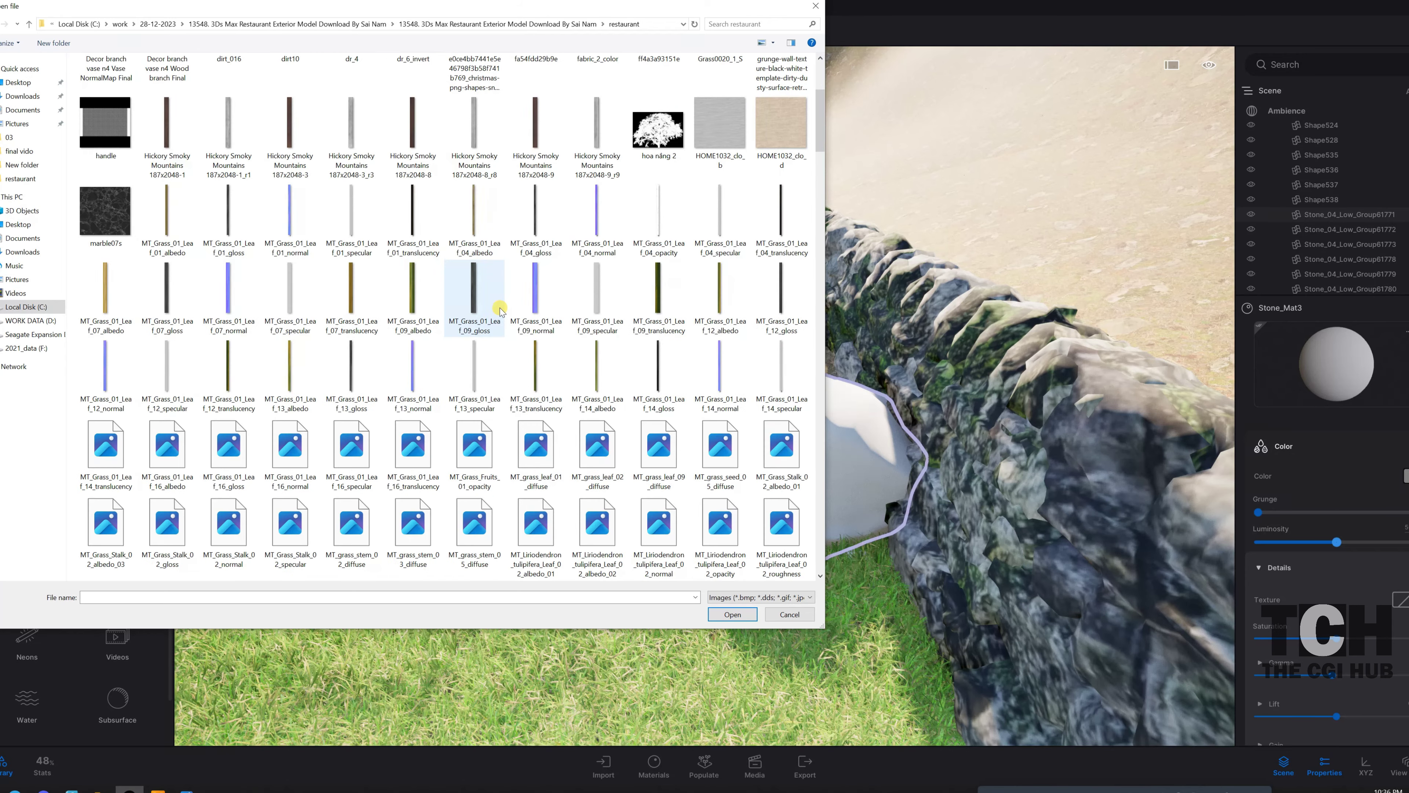
{"action": "scroll", "coordinate": [796, 158], "scroll_direction": "down", "scroll_amount": 5}
{"action": "left_click_drag", "start_coordinate": [821, 199], "coordinate": [821, 549]}
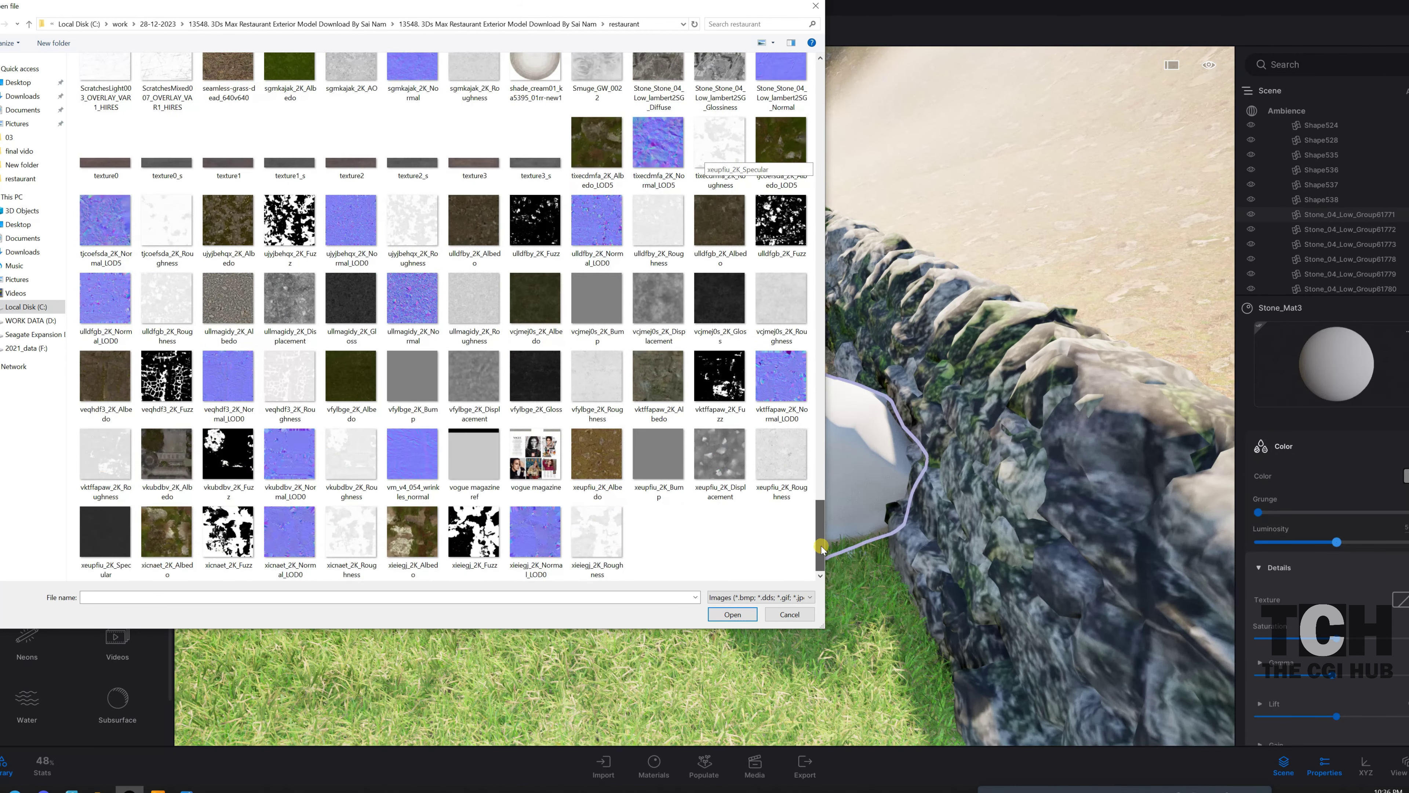
{"action": "double_click", "coordinate": [655, 382]}
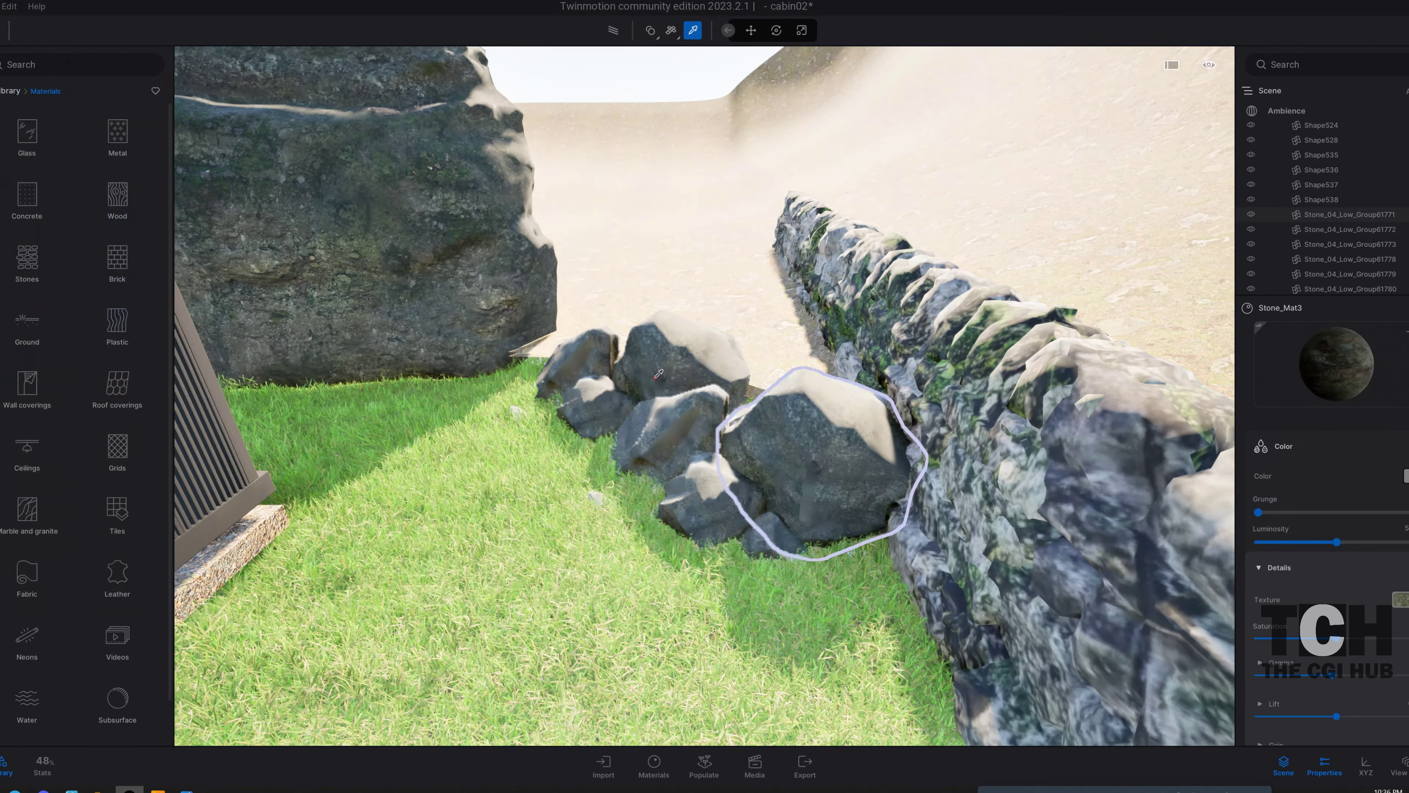
- Save the project and swing the camera around to face the terrace tables and planter
{"action": "scroll", "coordinate": [672, 480], "scroll_direction": "down", "scroll_amount": 10}
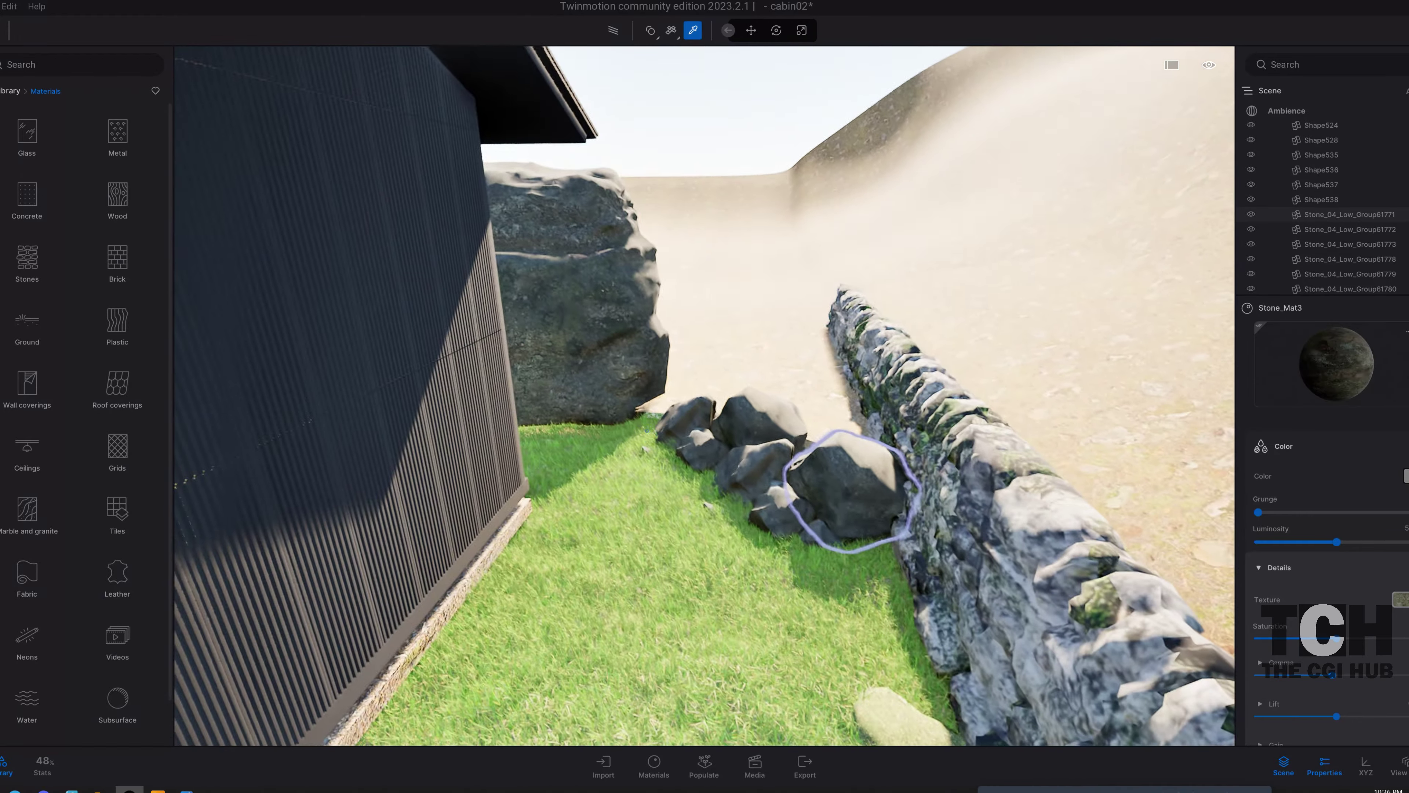
{"action": "scroll", "coordinate": [678, 478], "scroll_direction": "down", "scroll_amount": 3}
{"action": "scroll", "coordinate": [678, 479], "scroll_direction": "down", "scroll_amount": 3}
{"action": "scroll", "coordinate": [677, 479], "scroll_direction": "down", "scroll_amount": 3}
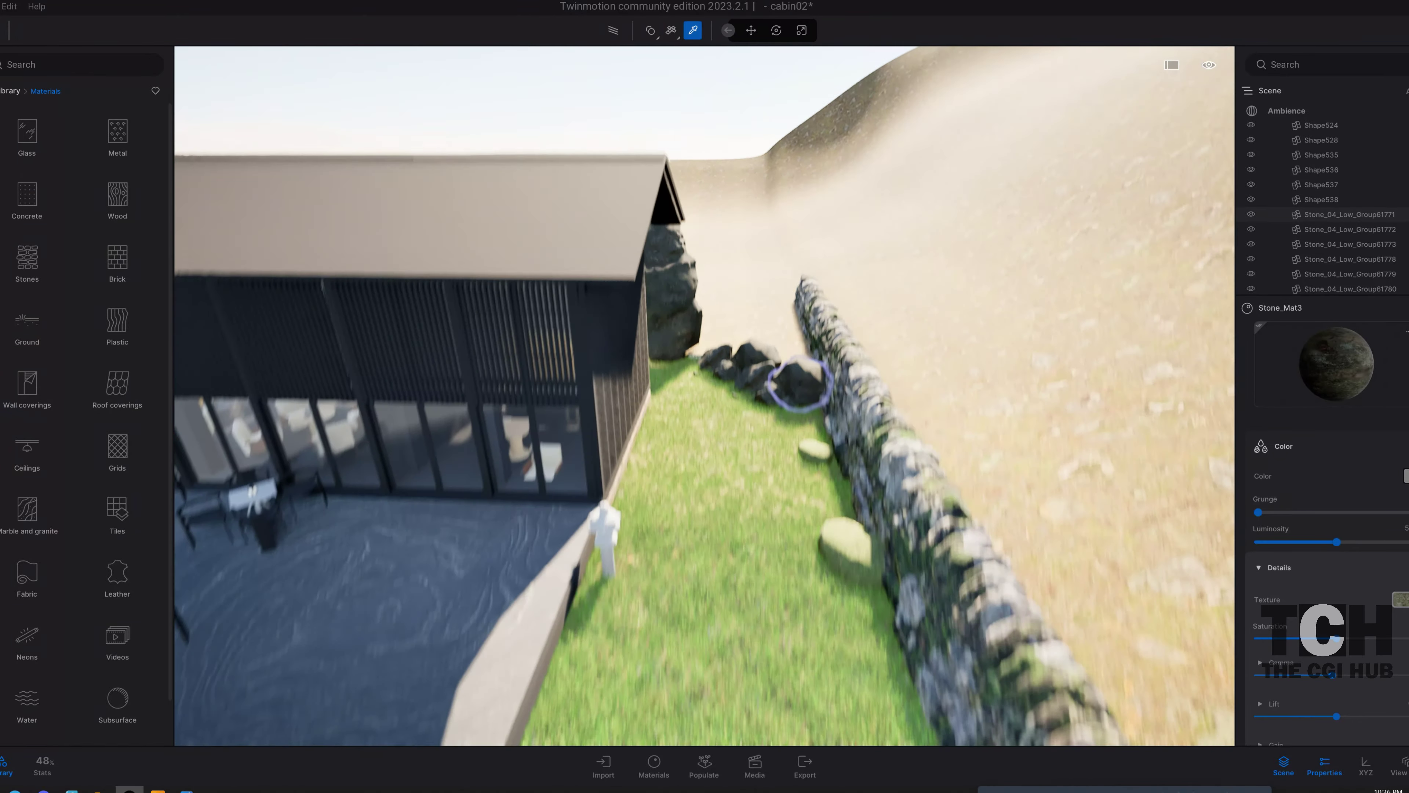
{"action": "scroll", "coordinate": [678, 479], "scroll_direction": "down", "scroll_amount": 3}
{"action": "scroll", "coordinate": [467, 715], "scroll_direction": "down", "scroll_amount": 3}
{"action": "scroll", "coordinate": [467, 715], "scroll_direction": "down", "scroll_amount": 3}
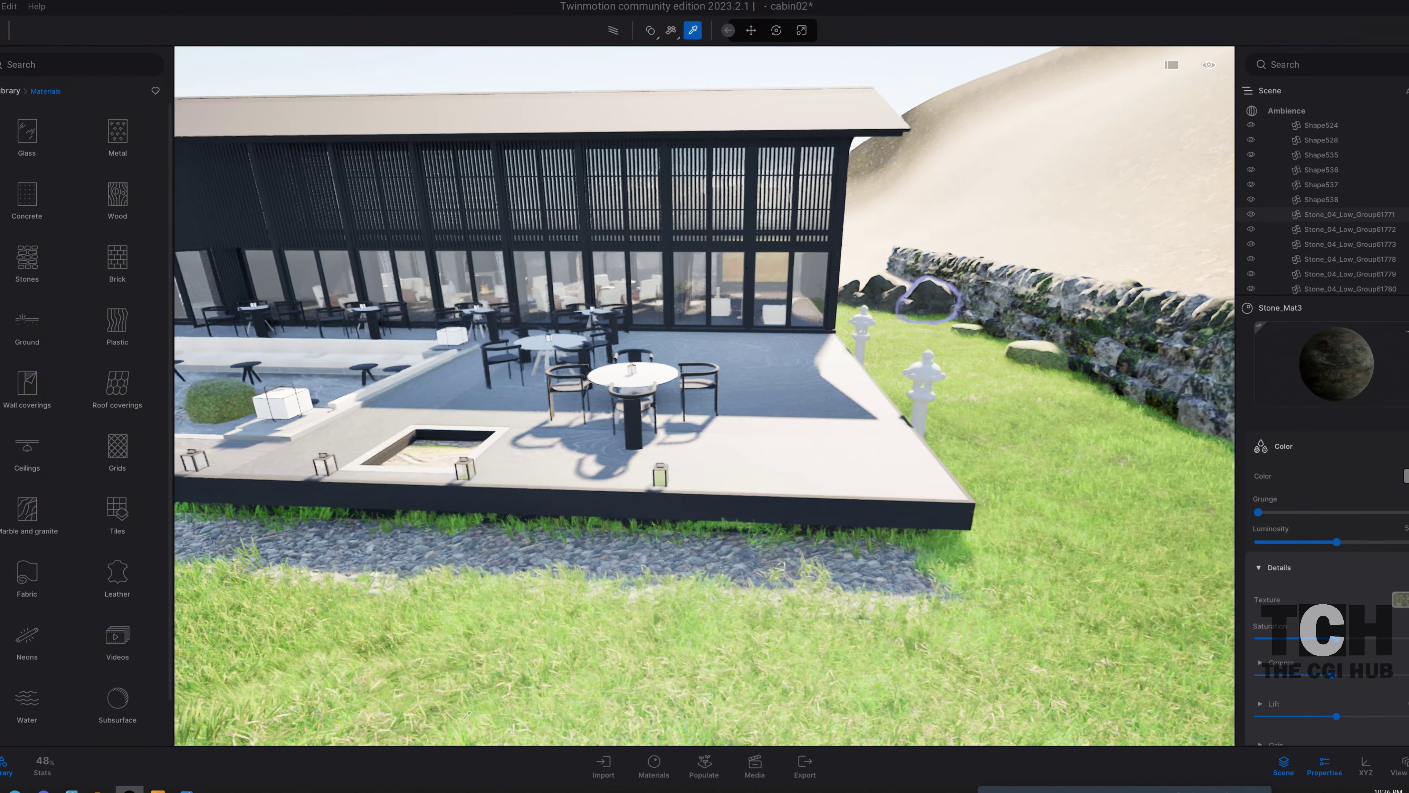
{"action": "key", "text": "Left"}
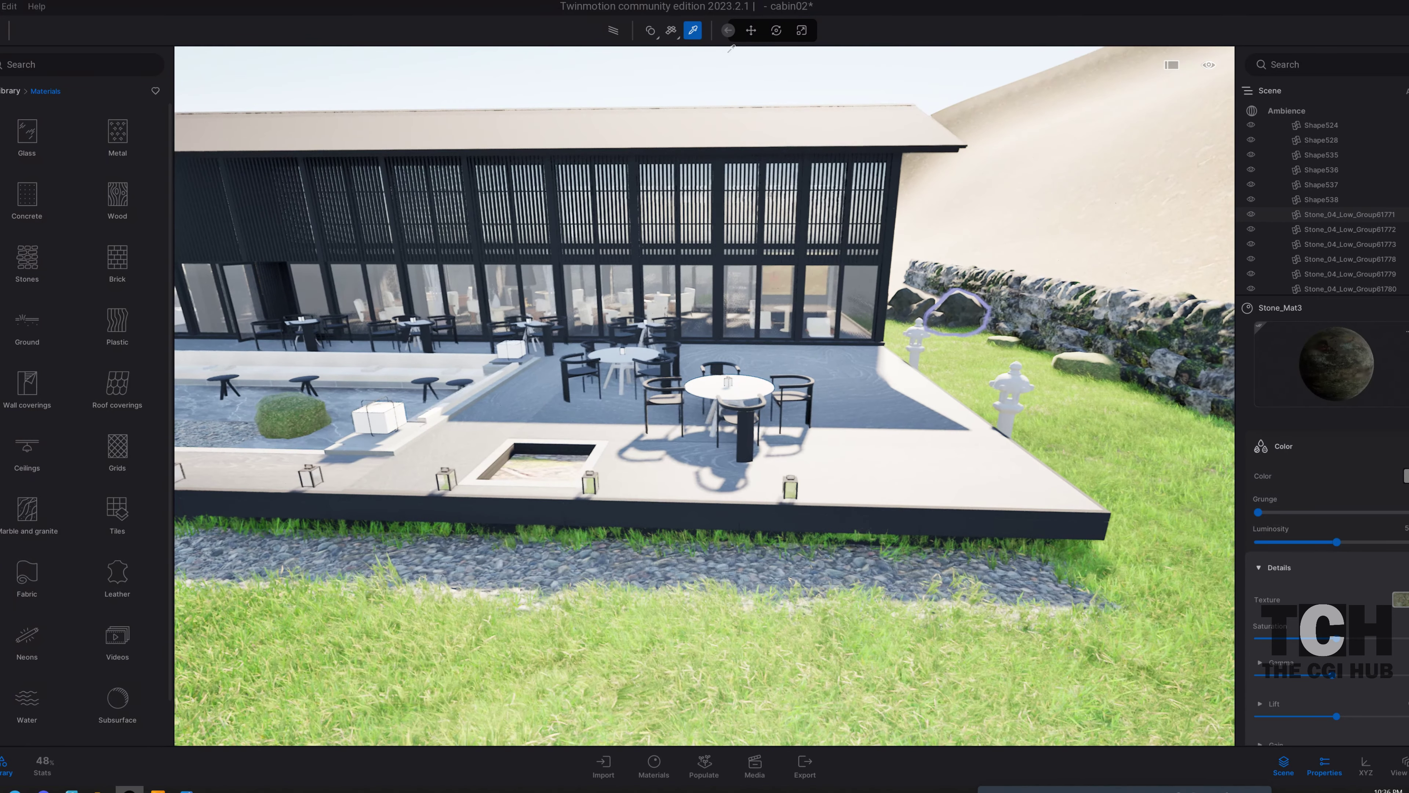
{"action": "key", "text": "ctrl+s"}
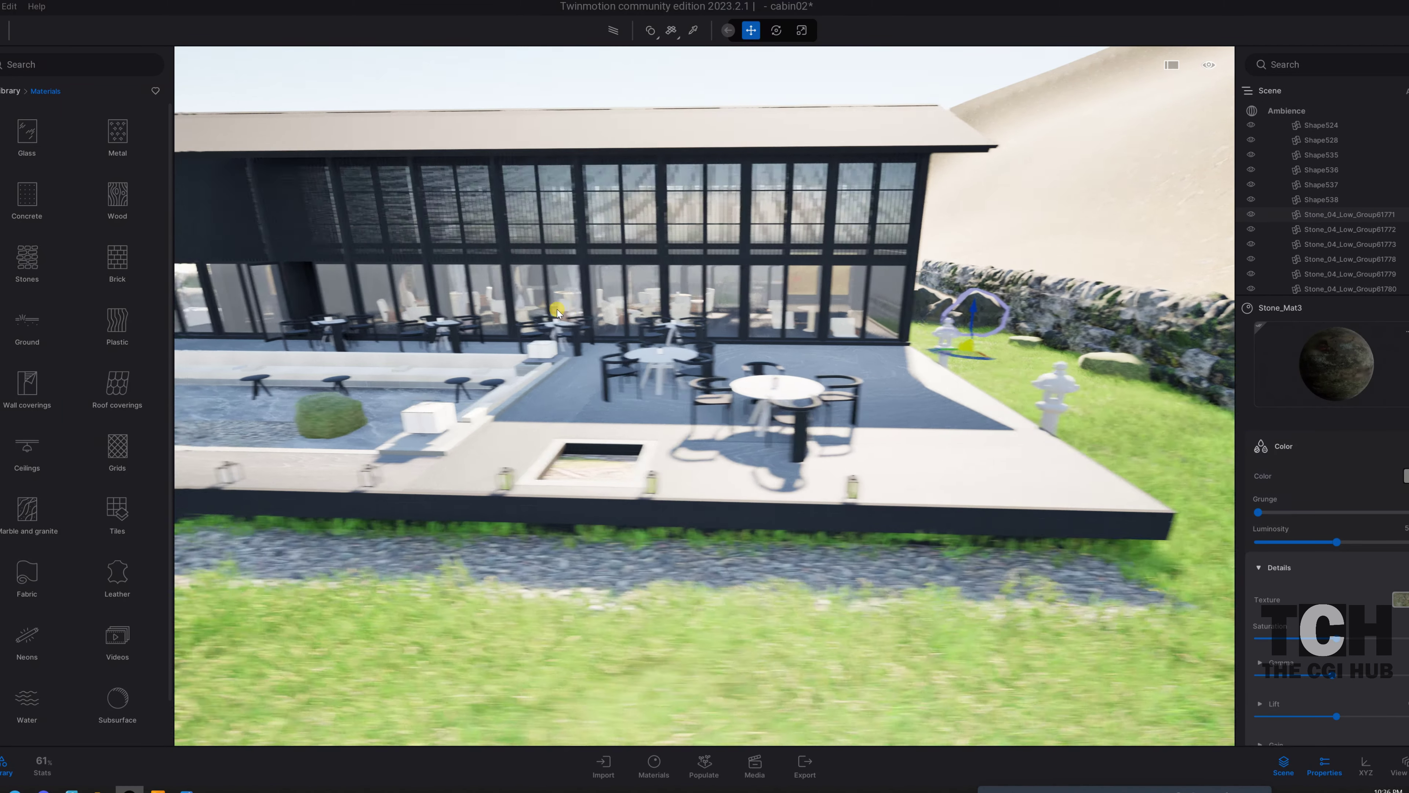
{"action": "mouse_move", "coordinate": [690, 293]}
{"action": "right_mouse_down"}
{"action": "mouse_move", "coordinate": [559, 451]}
{"action": "mouse_move", "coordinate": [190, 308]}
{"action": "right_mouse_up"}
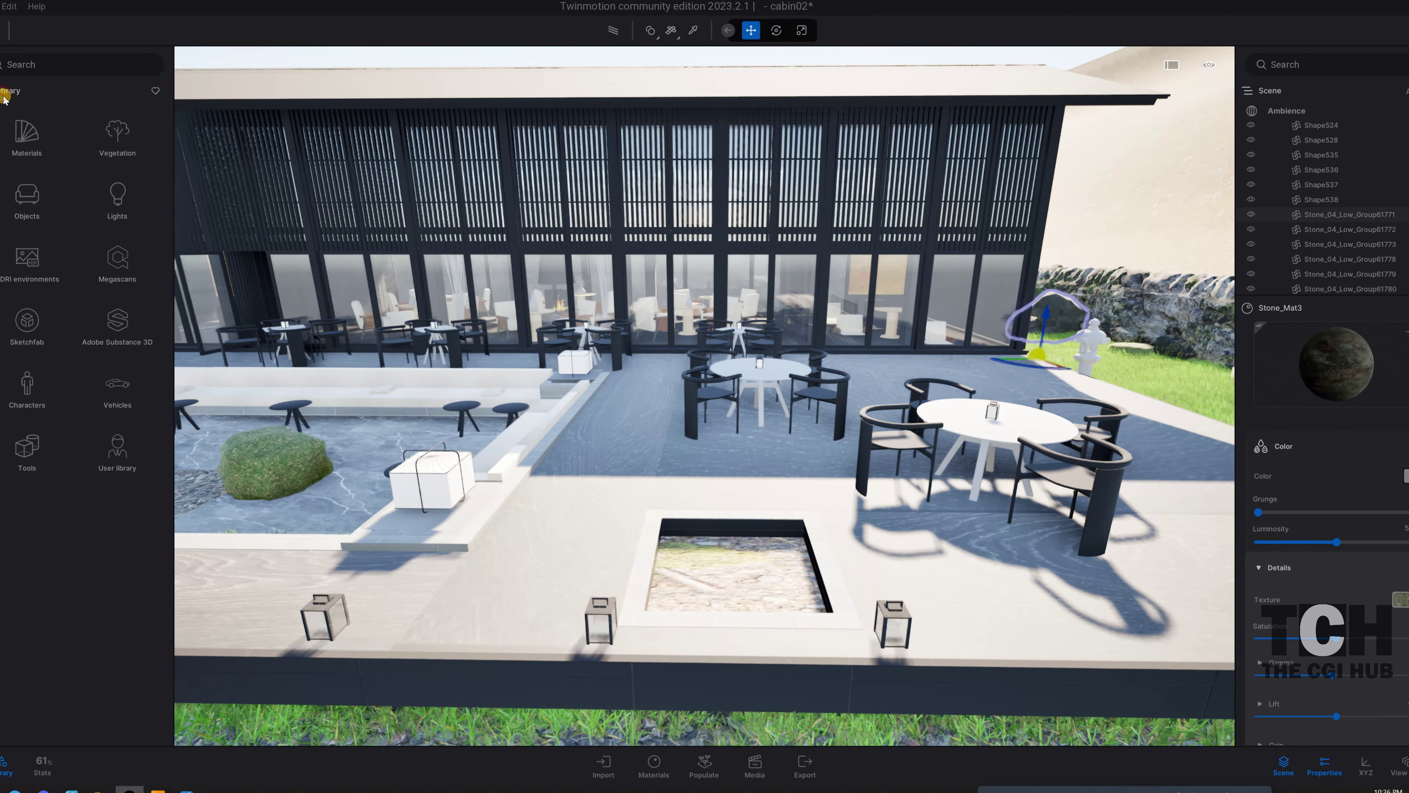
- Browse the Trees library and drop a mango tree into the terrace planter
{"action": "left_click", "coordinate": [115, 138]}
{"action": "mouse_move", "coordinate": [115, 193]}
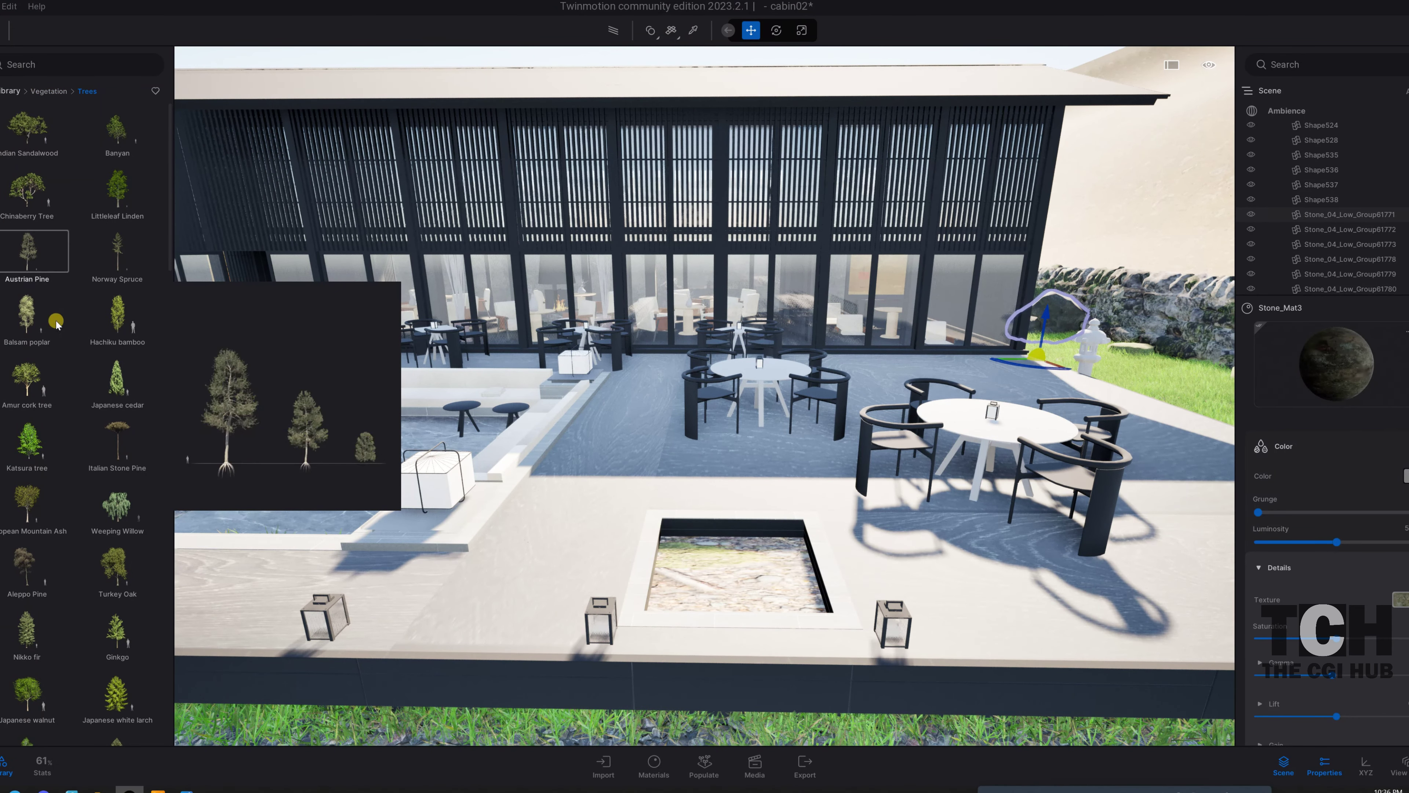
{"action": "scroll", "coordinate": [78, 416], "scroll_direction": "down", "scroll_amount": 1}
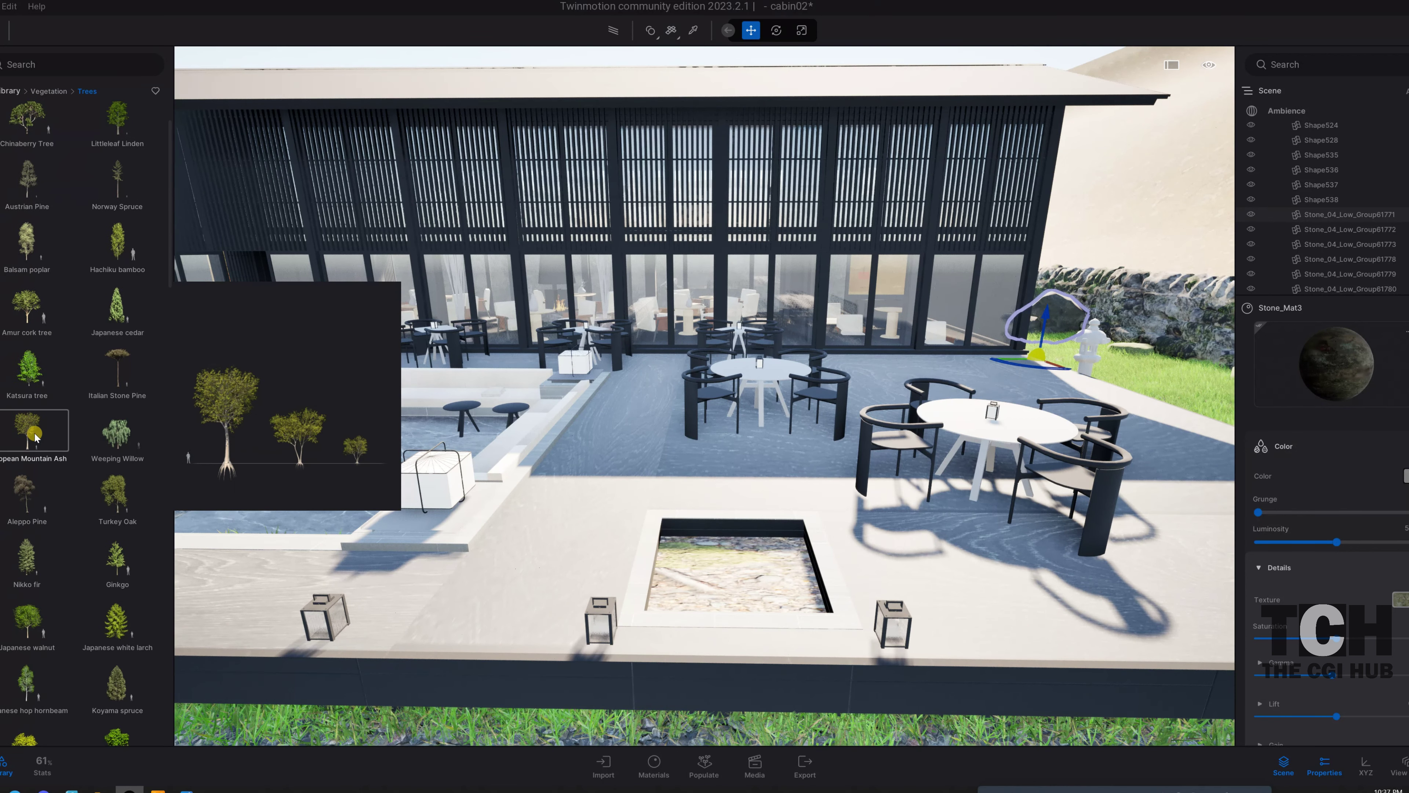
{"action": "scroll", "coordinate": [122, 596], "scroll_direction": "down", "scroll_amount": 1}
{"action": "scroll", "coordinate": [43, 605], "scroll_direction": "down", "scroll_amount": 2}
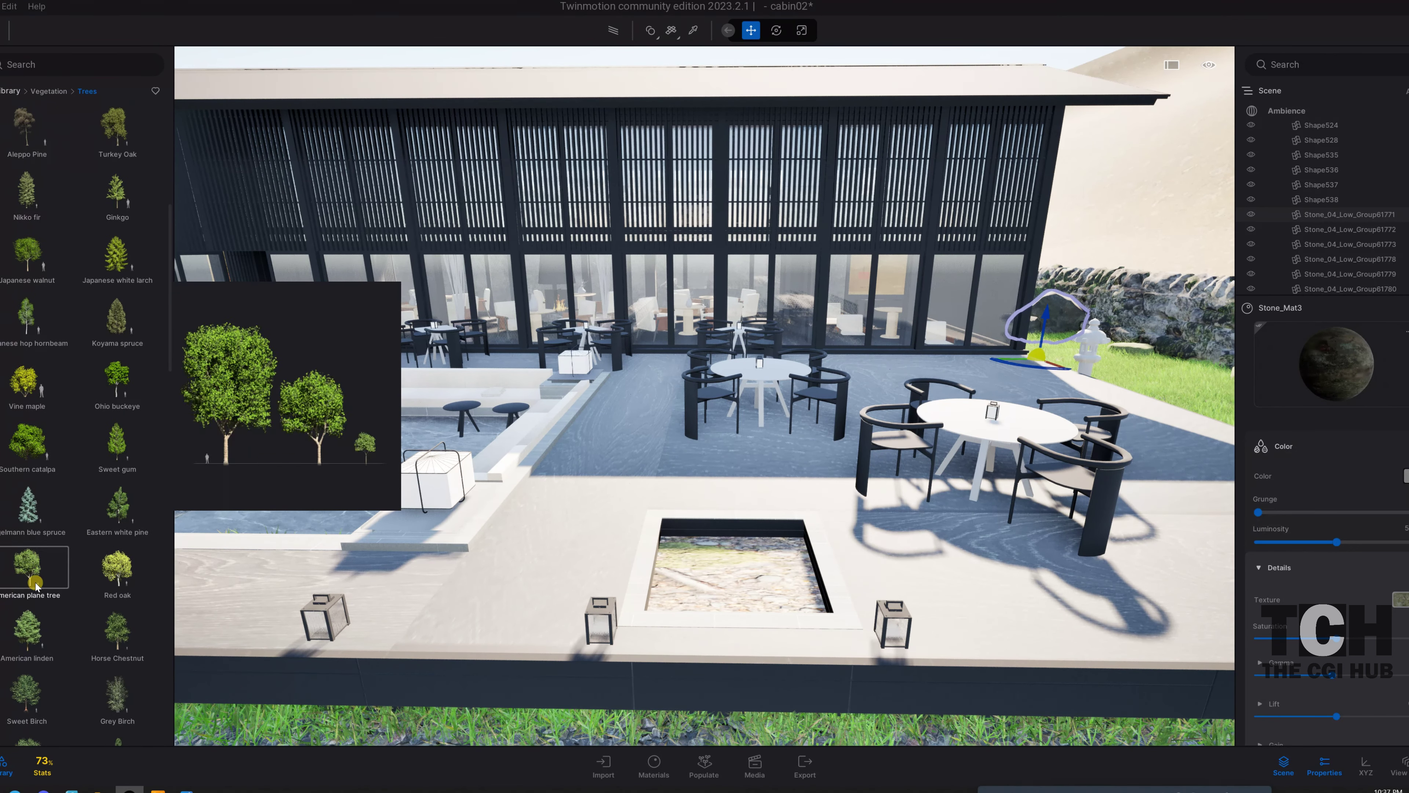
{"action": "scroll", "coordinate": [45, 616], "scroll_direction": "down", "scroll_amount": 5}
{"action": "scroll", "coordinate": [45, 627], "scroll_direction": "down", "scroll_amount": 3}
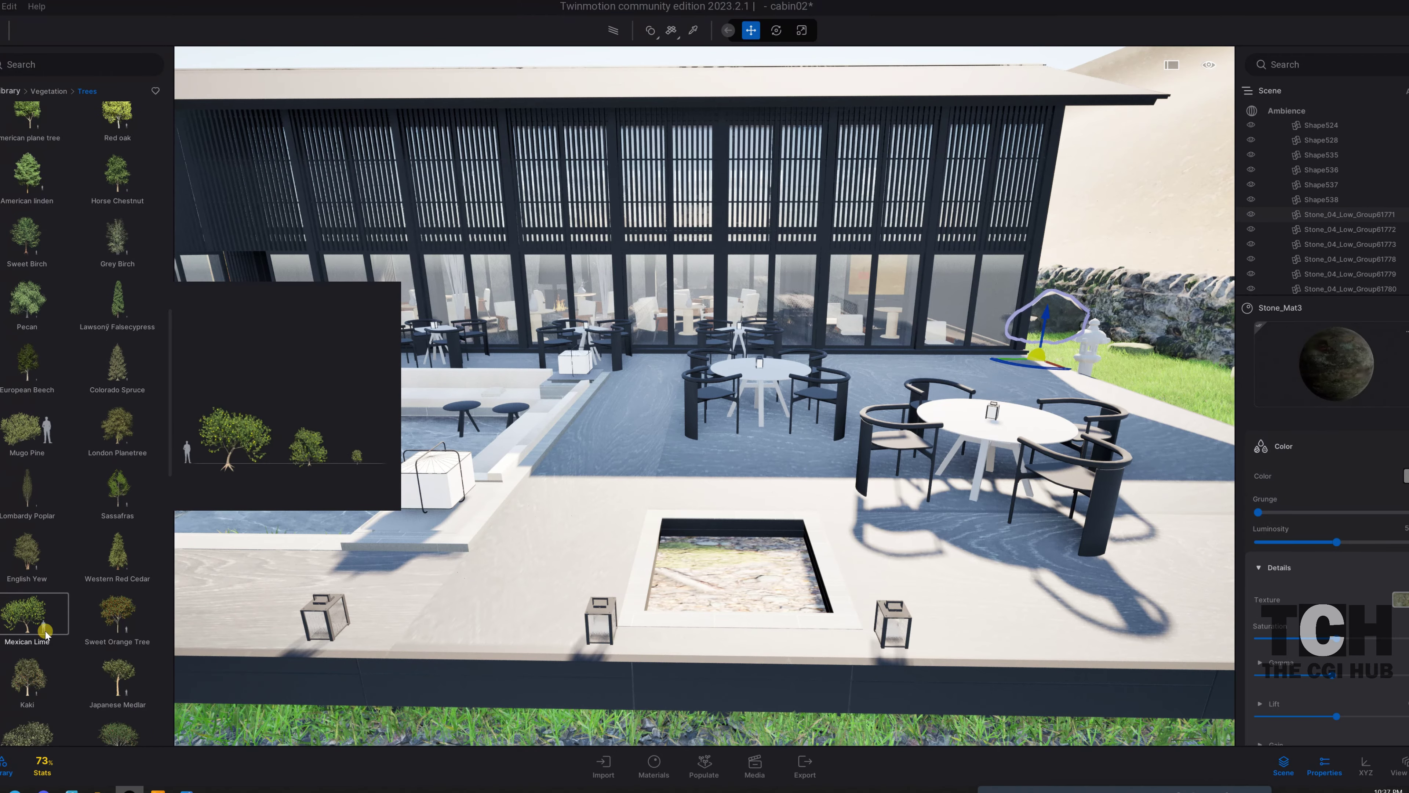
{"action": "scroll", "coordinate": [98, 627], "scroll_direction": "down", "scroll_amount": 2}
{"action": "left_click_drag", "start_coordinate": [27, 660], "coordinate": [736, 586]}
- Delete the mango tree and place a Guava tree in the square planter instead
{"action": "scroll", "coordinate": [736, 586], "scroll_direction": "down", "scroll_amount": 10}
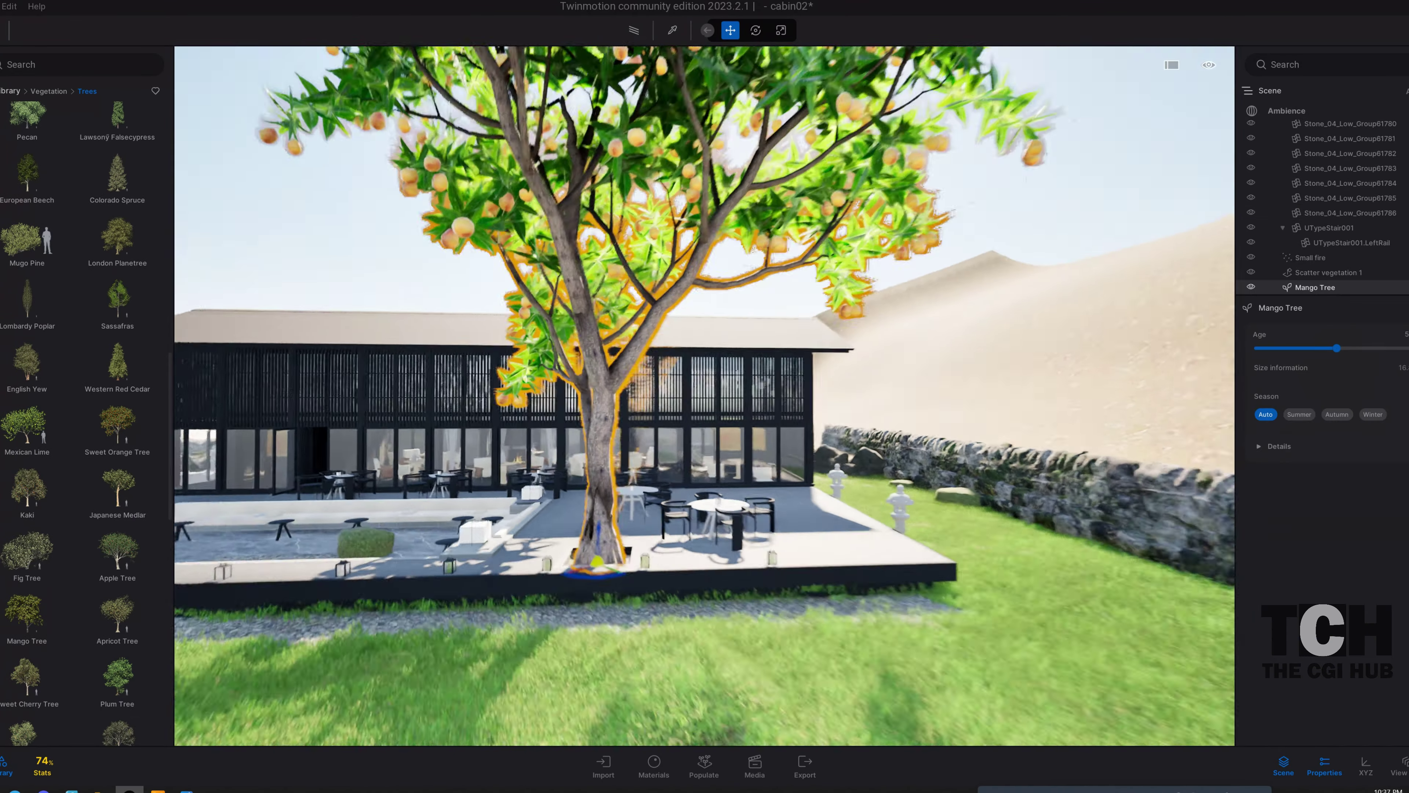
{"action": "key", "text": "Delete"}
{"action": "scroll", "coordinate": [40, 615], "scroll_direction": "down", "scroll_amount": 2}
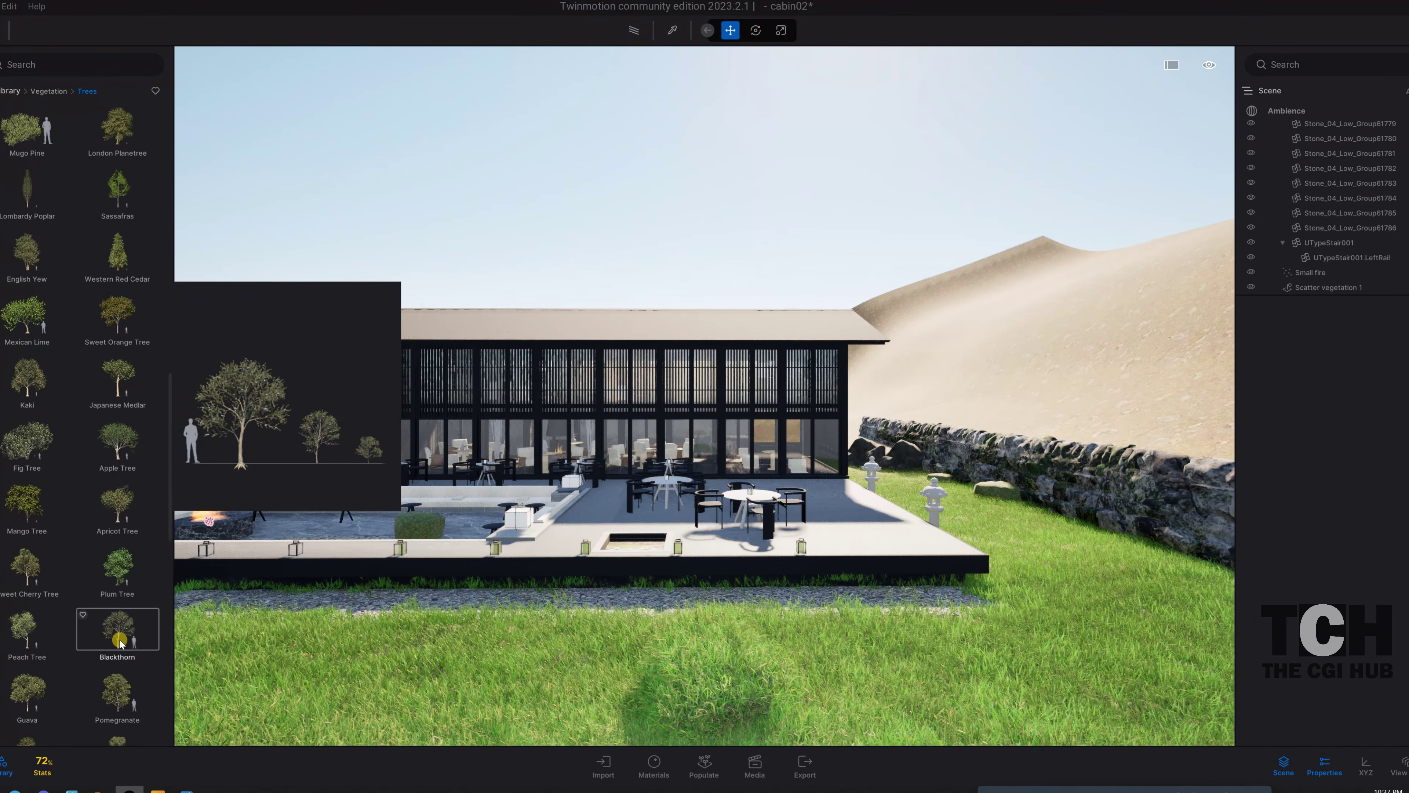
{"action": "scroll", "coordinate": [40, 615], "scroll_direction": "down", "scroll_amount": 1}
{"action": "left_click_drag", "start_coordinate": [27, 616], "coordinate": [680, 602]}
{"action": "scroll", "coordinate": [680, 602], "scroll_direction": "up", "scroll_amount": 5}
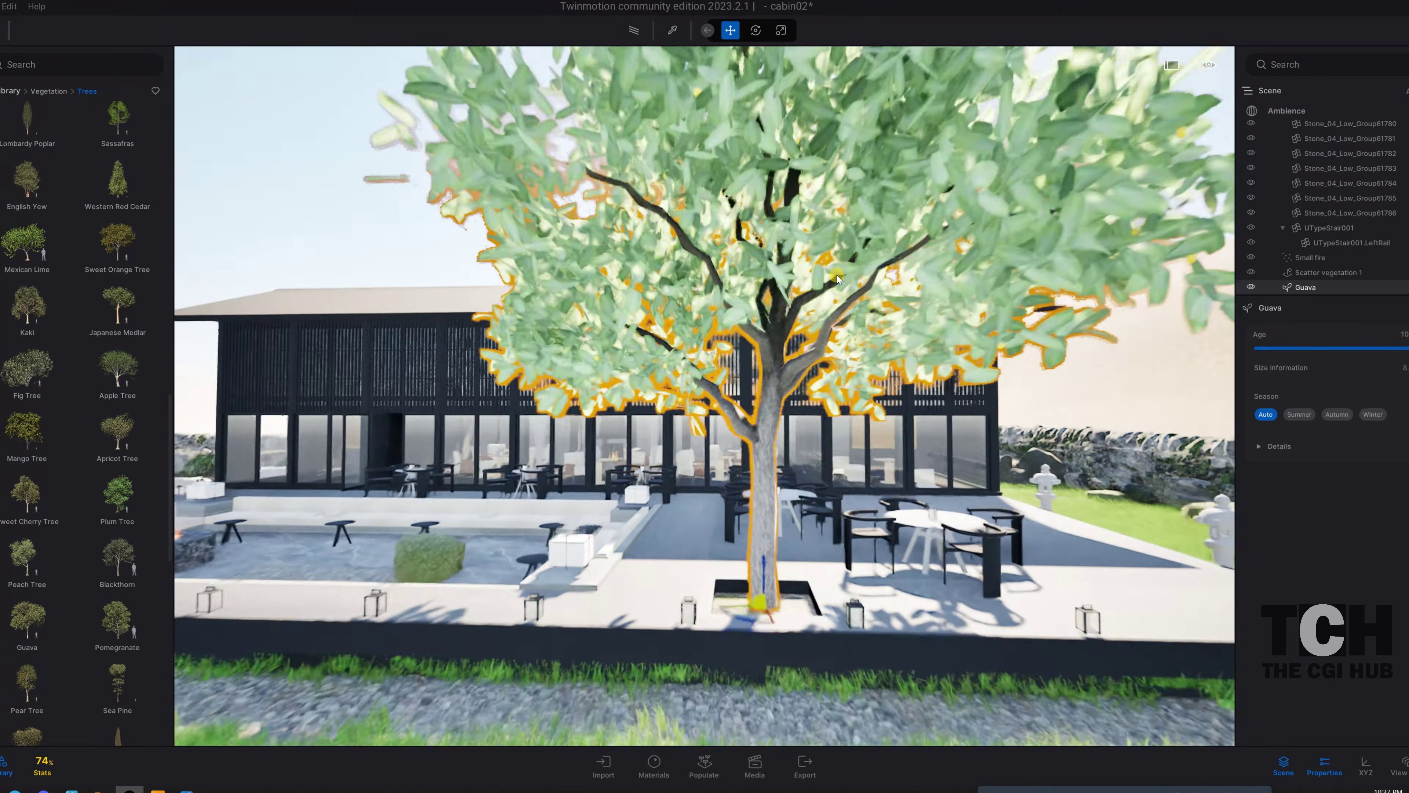
- Raise the Guava tree's age to 10 and review the Quality settings in Preferences
{"action": "left_click", "coordinate": [9, 6]}
{"action": "left_click", "coordinate": [30, 181]}
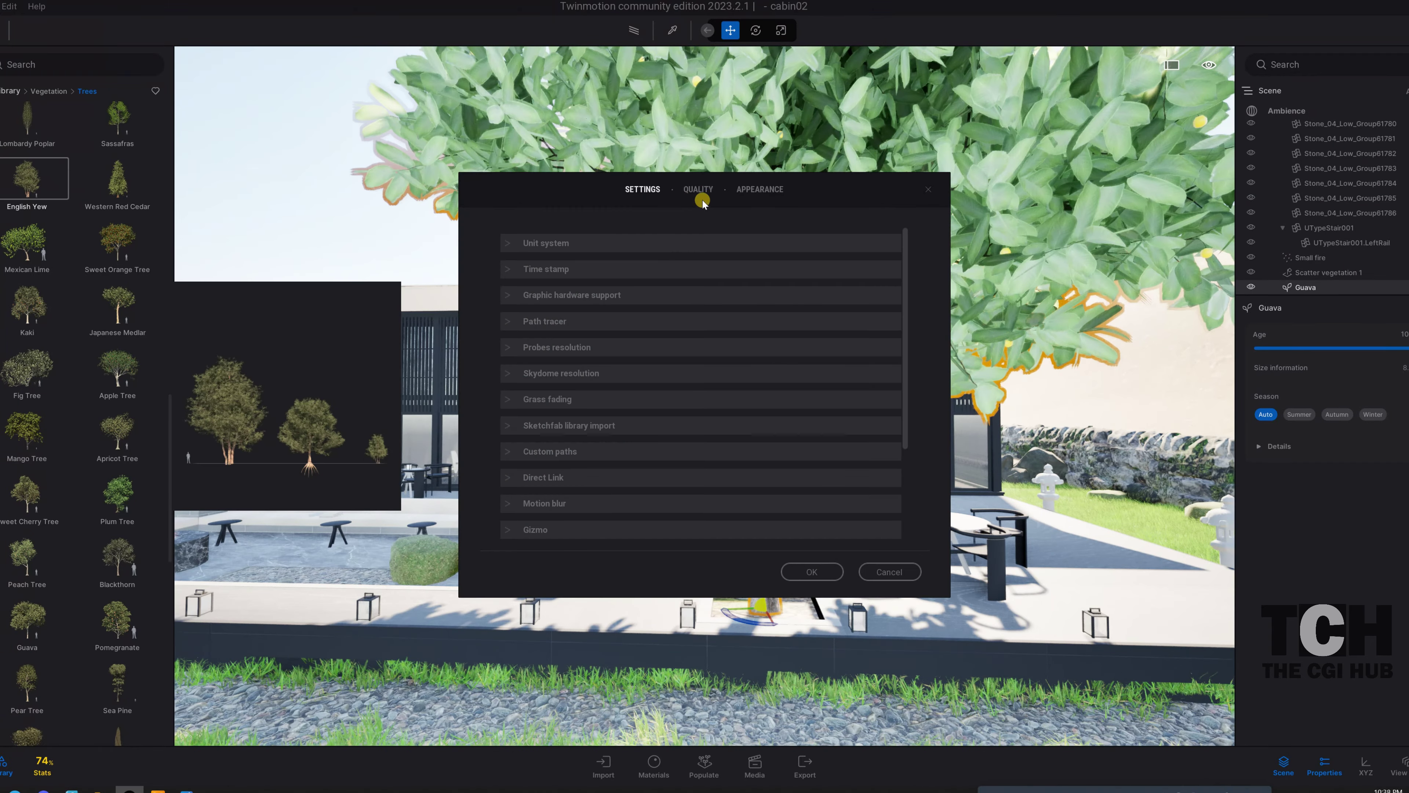
{"action": "left_click", "coordinate": [698, 189]}
{"action": "left_click", "coordinate": [812, 571]}
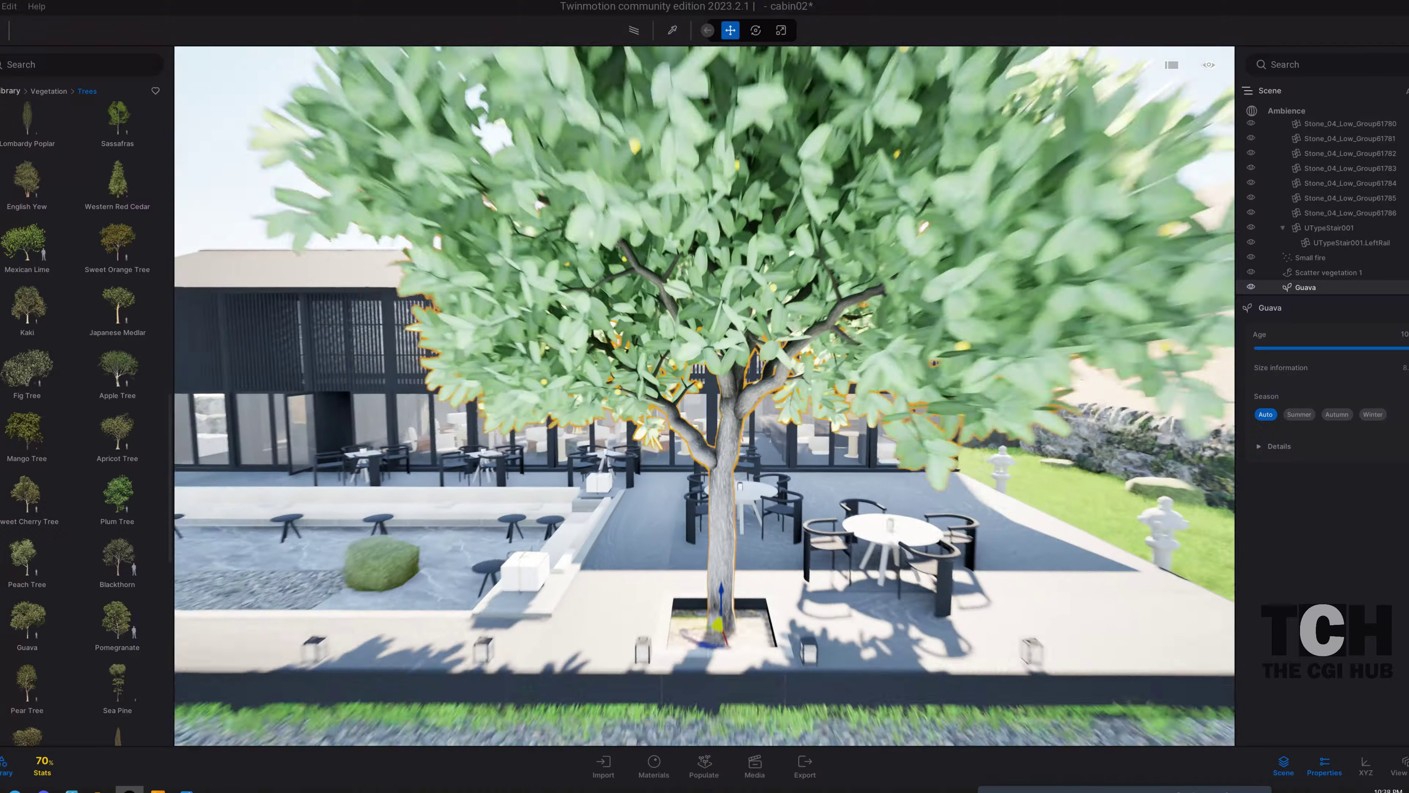
{"action": "left_click", "coordinate": [8, 7]}
{"action": "left_click", "coordinate": [47, 173]}
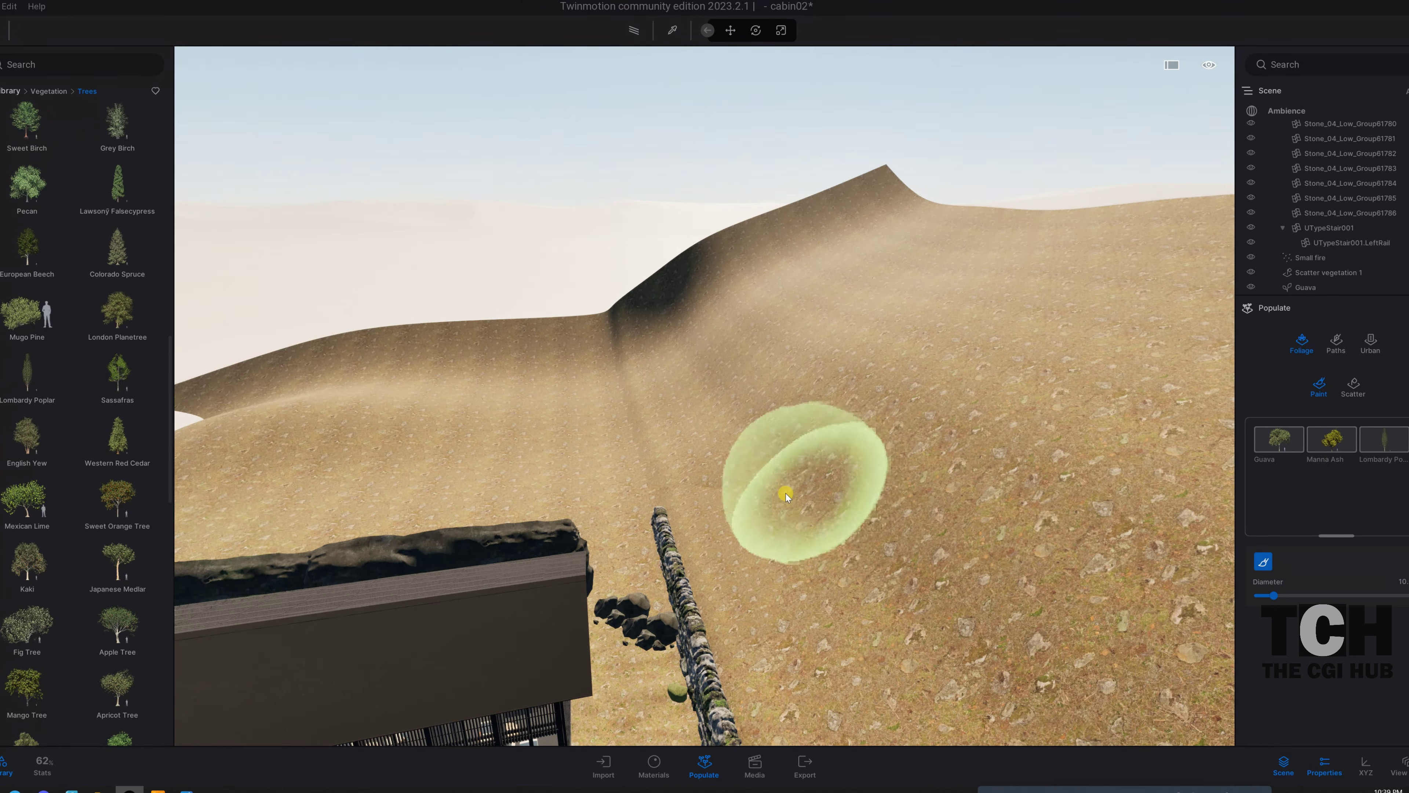
- Paint spruces, pines and firs over the hillside with a smaller brush Diameter and higher Density
{"action": "left_click_drag", "start_coordinate": [786, 496], "coordinate": [1318, 494]}
{"action": "scroll", "coordinate": [110, 315], "scroll_direction": "up", "scroll_amount": 3}
{"action": "scroll", "coordinate": [116, 324], "scroll_direction": "up", "scroll_amount": 3}
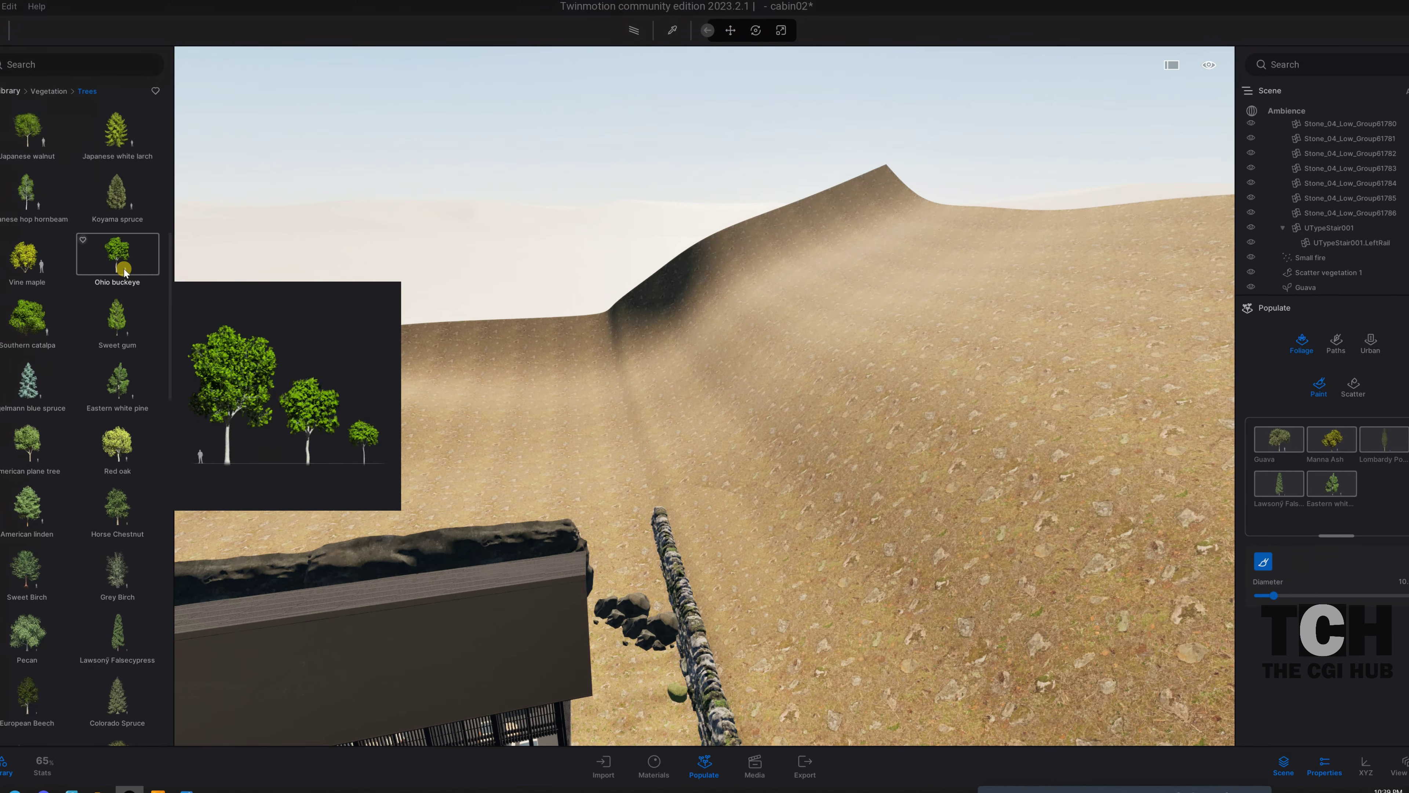
{"action": "scroll", "coordinate": [125, 270], "scroll_direction": "up", "scroll_amount": 2}
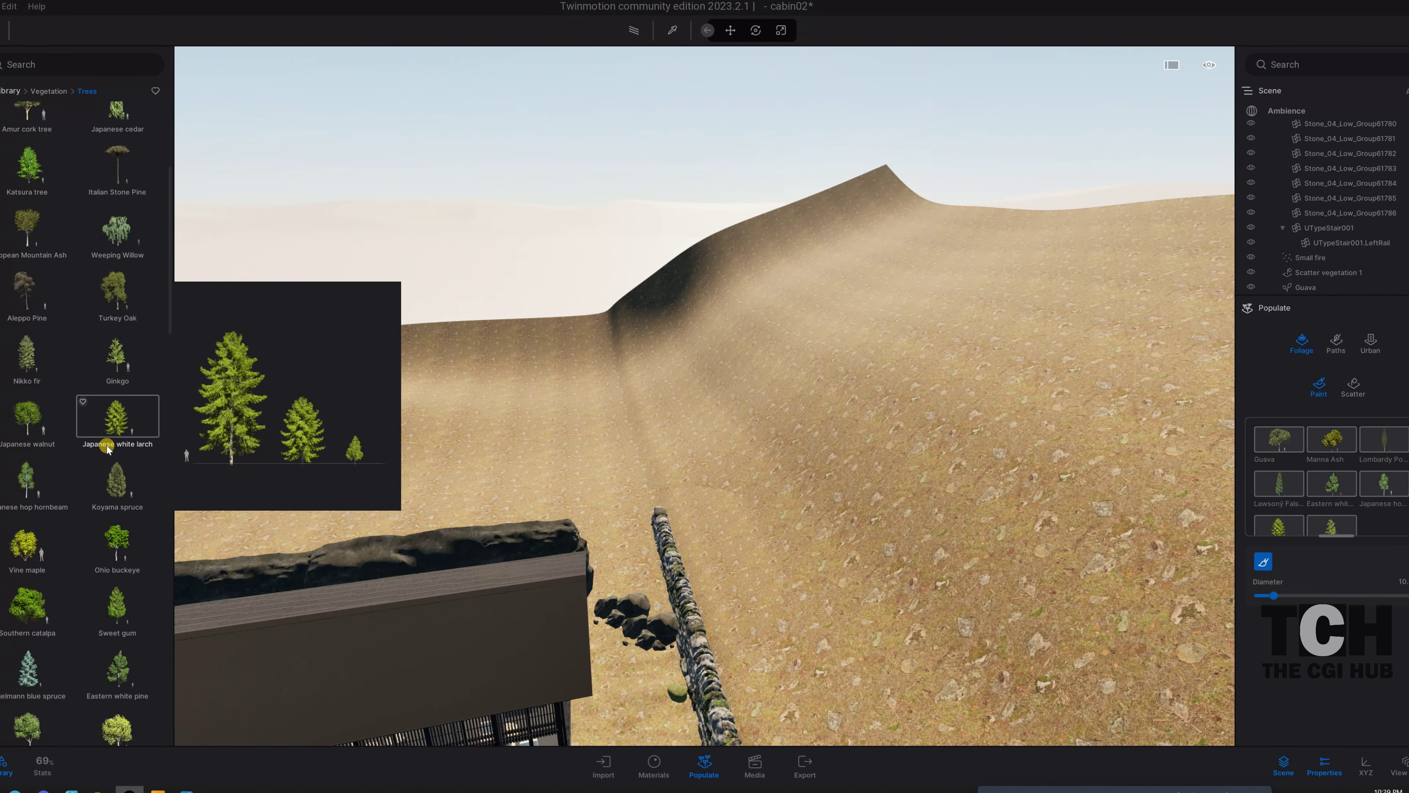
{"action": "scroll", "coordinate": [124, 318], "scroll_direction": "up", "scroll_amount": 2}
{"action": "key", "text": "Escape"}
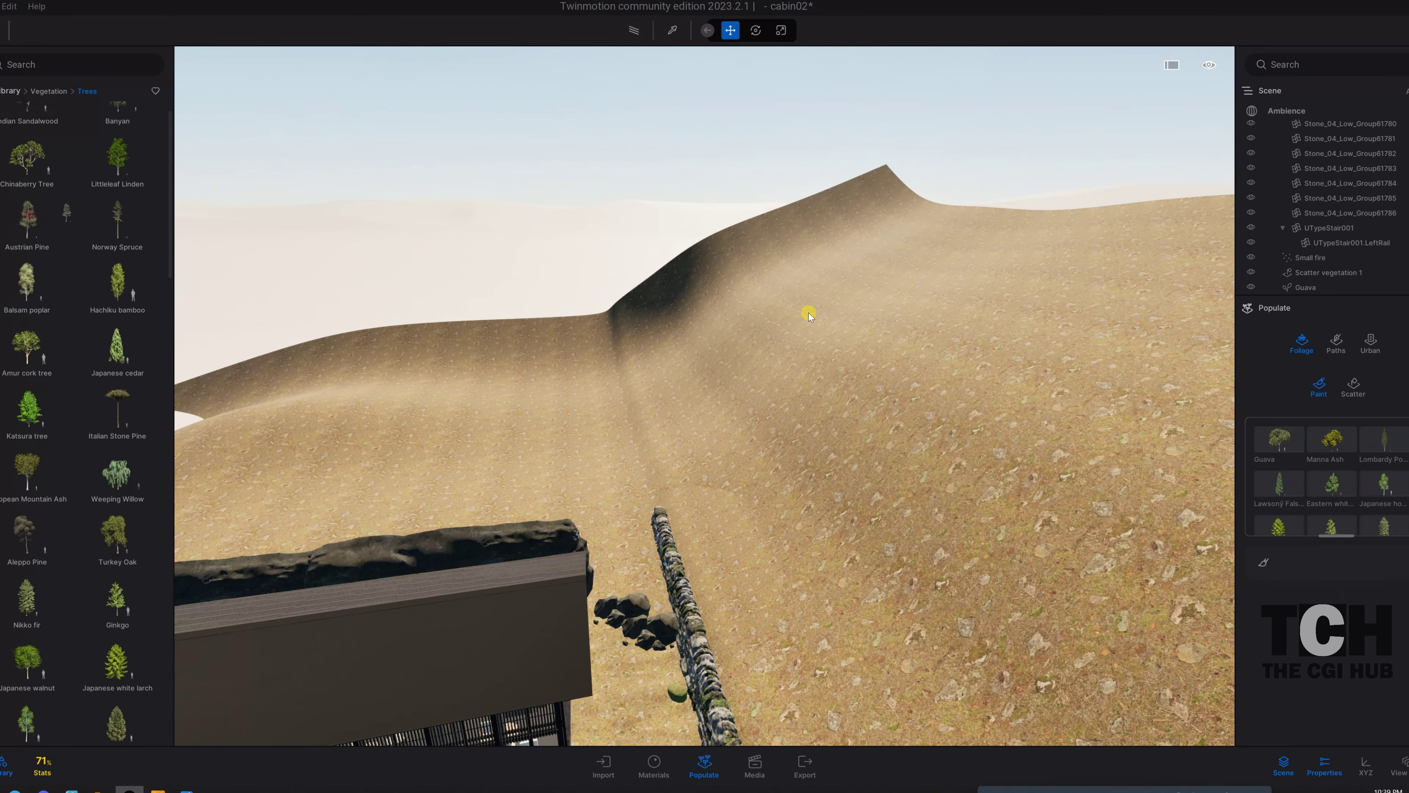
{"action": "left_click", "coordinate": [704, 765]}
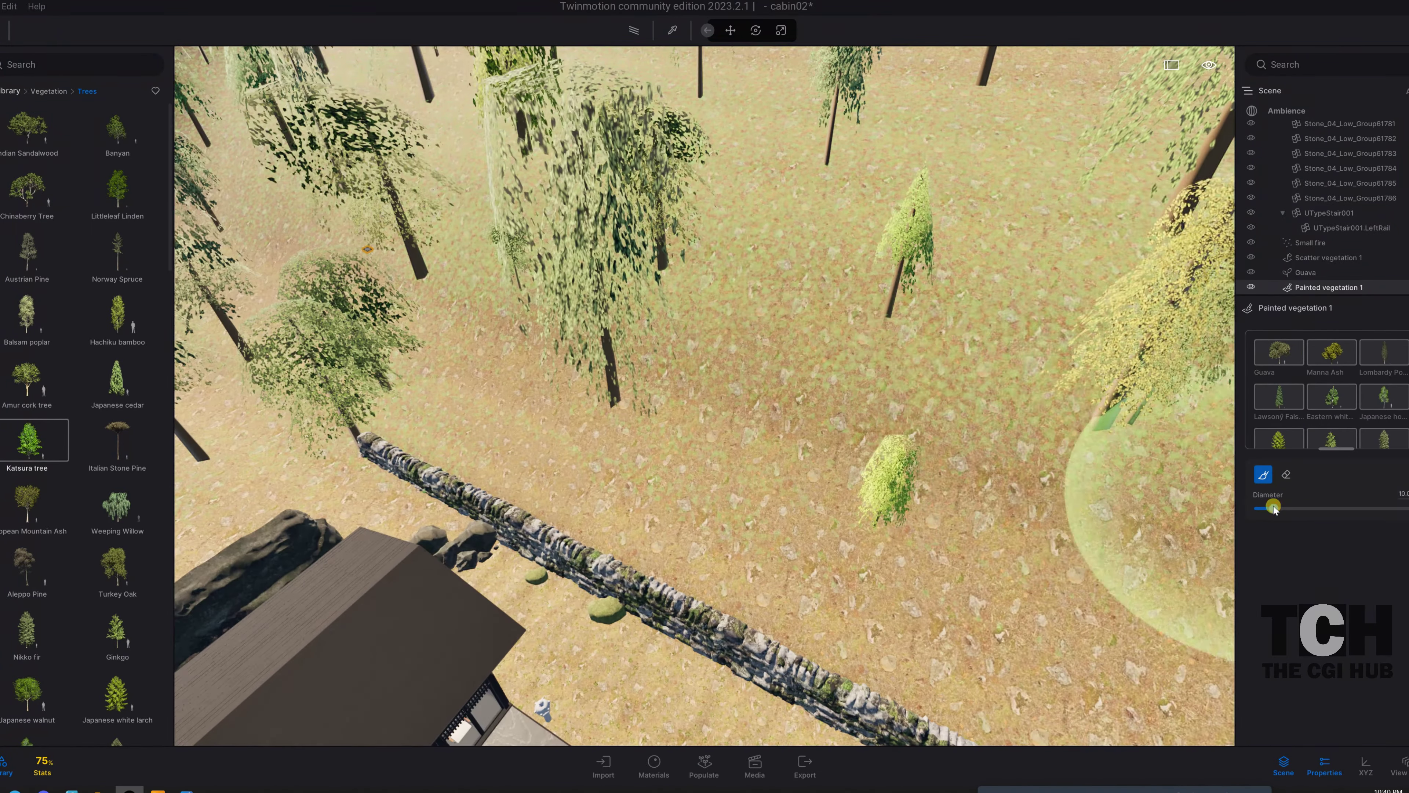
{"action": "left_click_drag", "start_coordinate": [1274, 508], "coordinate": [1261, 508]}
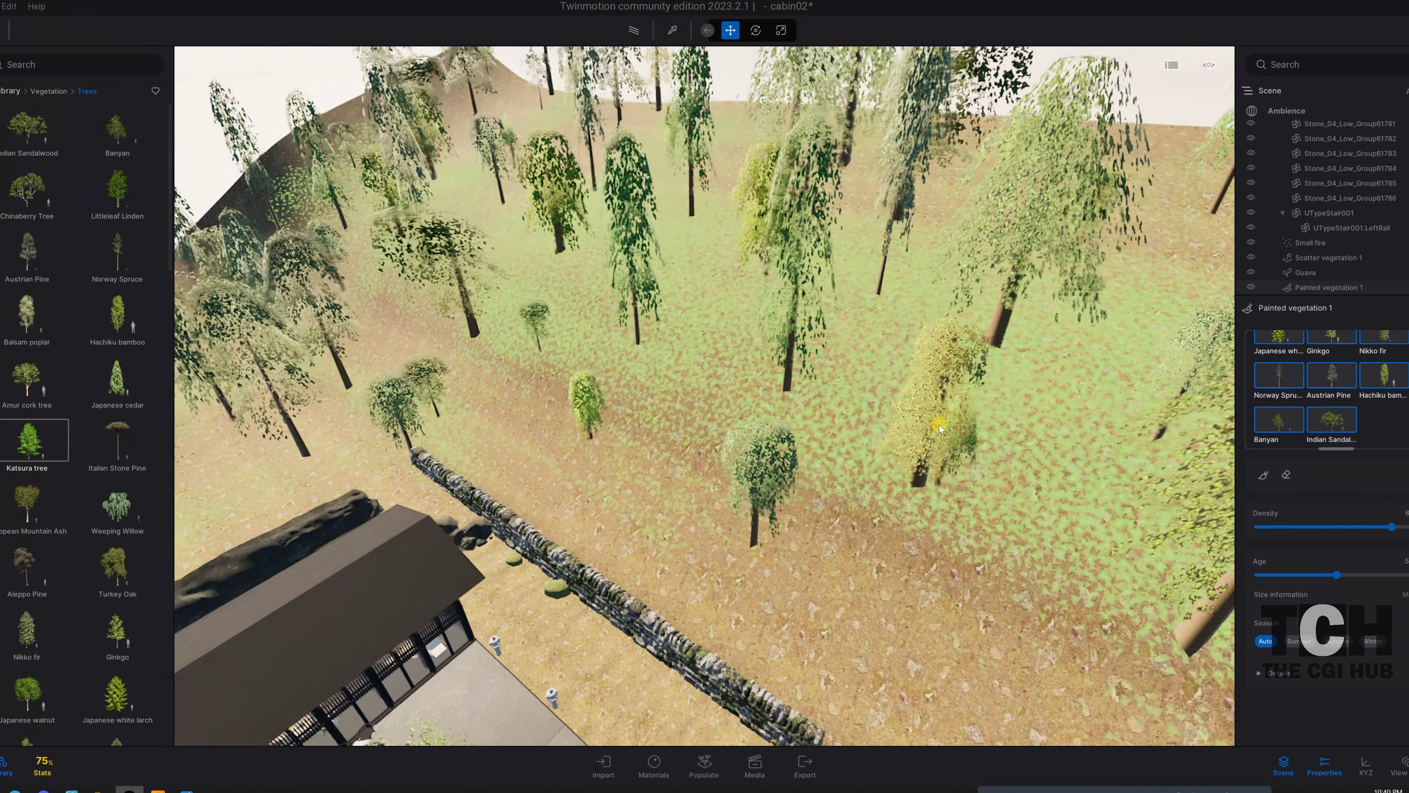
{"action": "left_click", "coordinate": [9, 6]}
{"action": "left_click", "coordinate": [53, 182]}
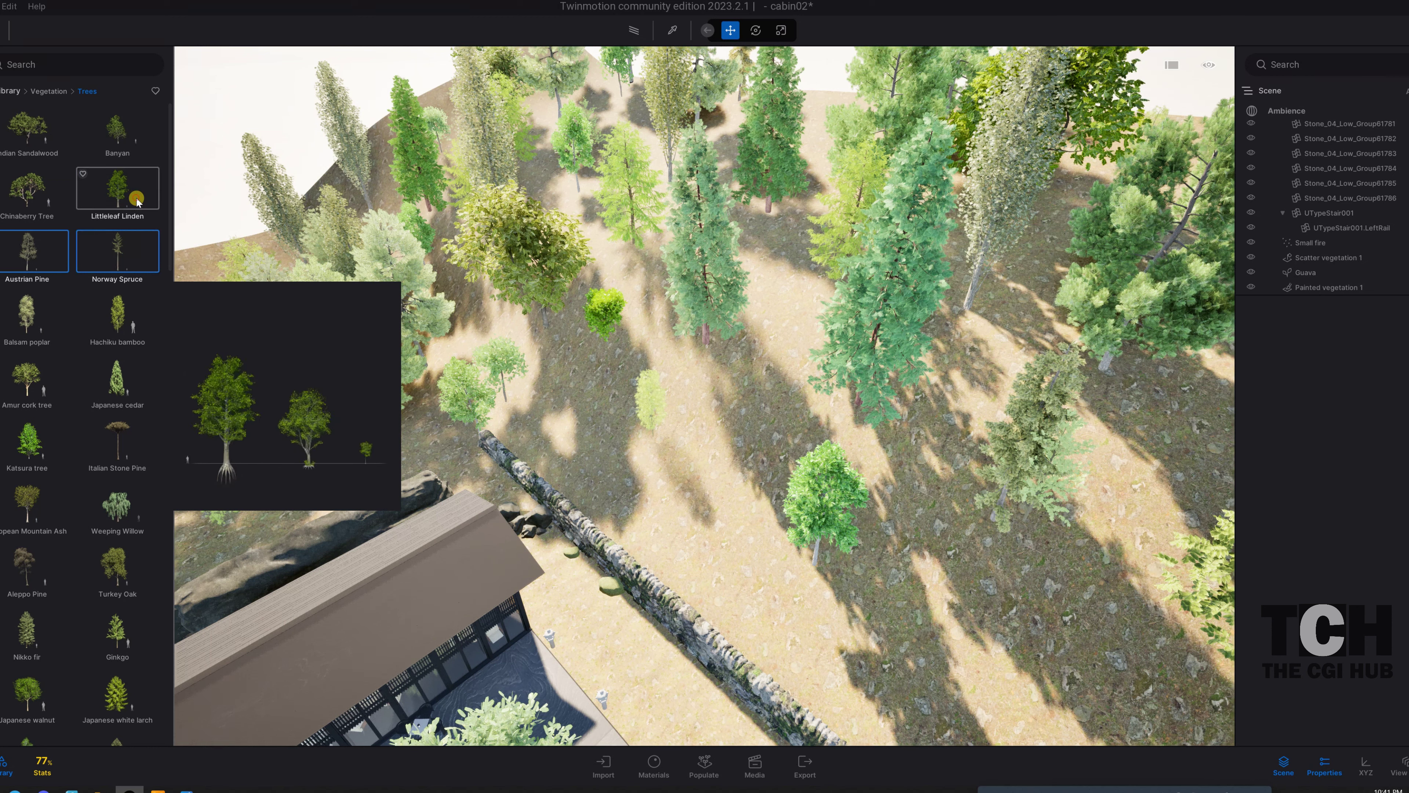
- Add Common Rhododendron and other tree species to the Scatter slots for a second woodland layer
{"action": "scroll", "coordinate": [131, 450], "scroll_direction": "down", "scroll_amount": 2}
{"action": "scroll", "coordinate": [136, 529], "scroll_direction": "down", "scroll_amount": 5}
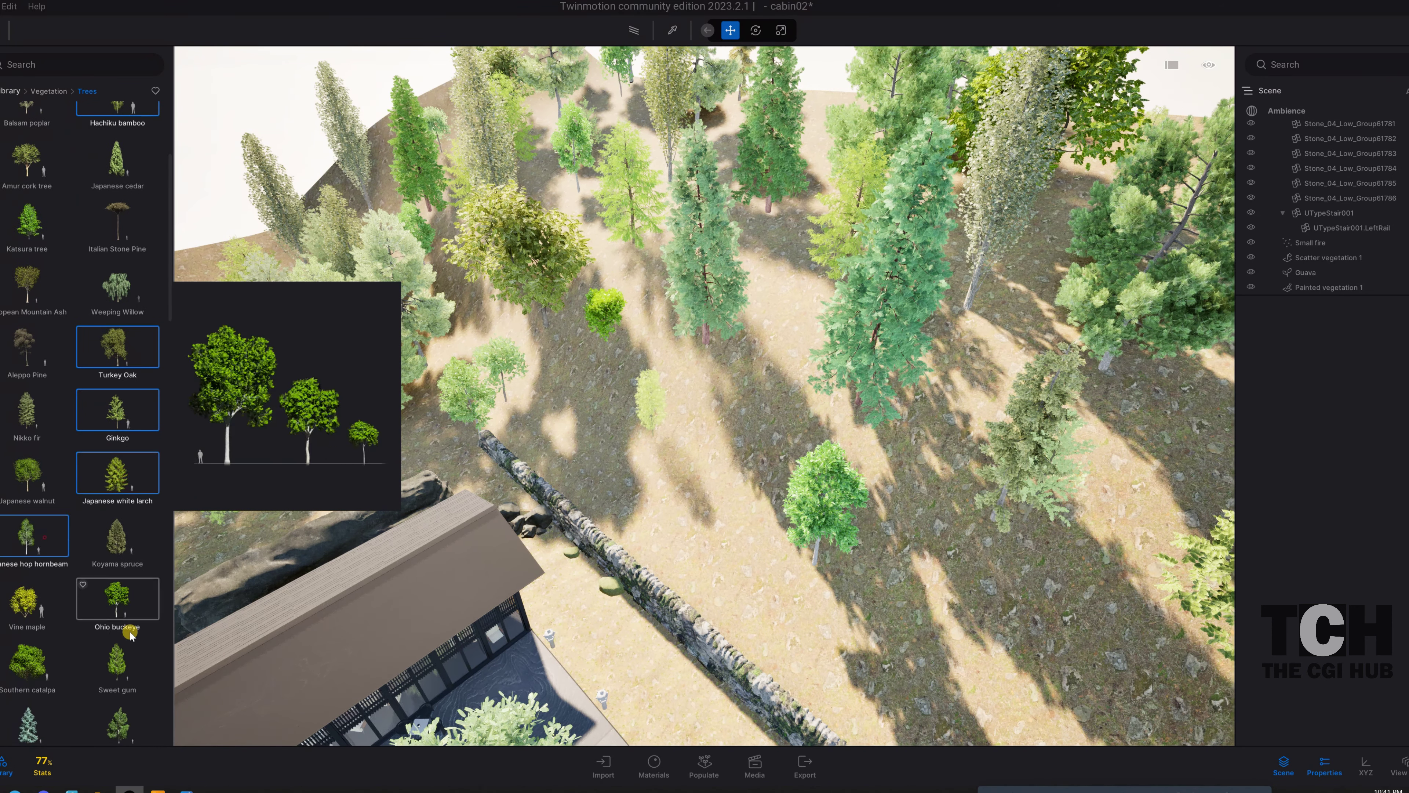
{"action": "scroll", "coordinate": [83, 524], "scroll_direction": "down", "scroll_amount": 5}
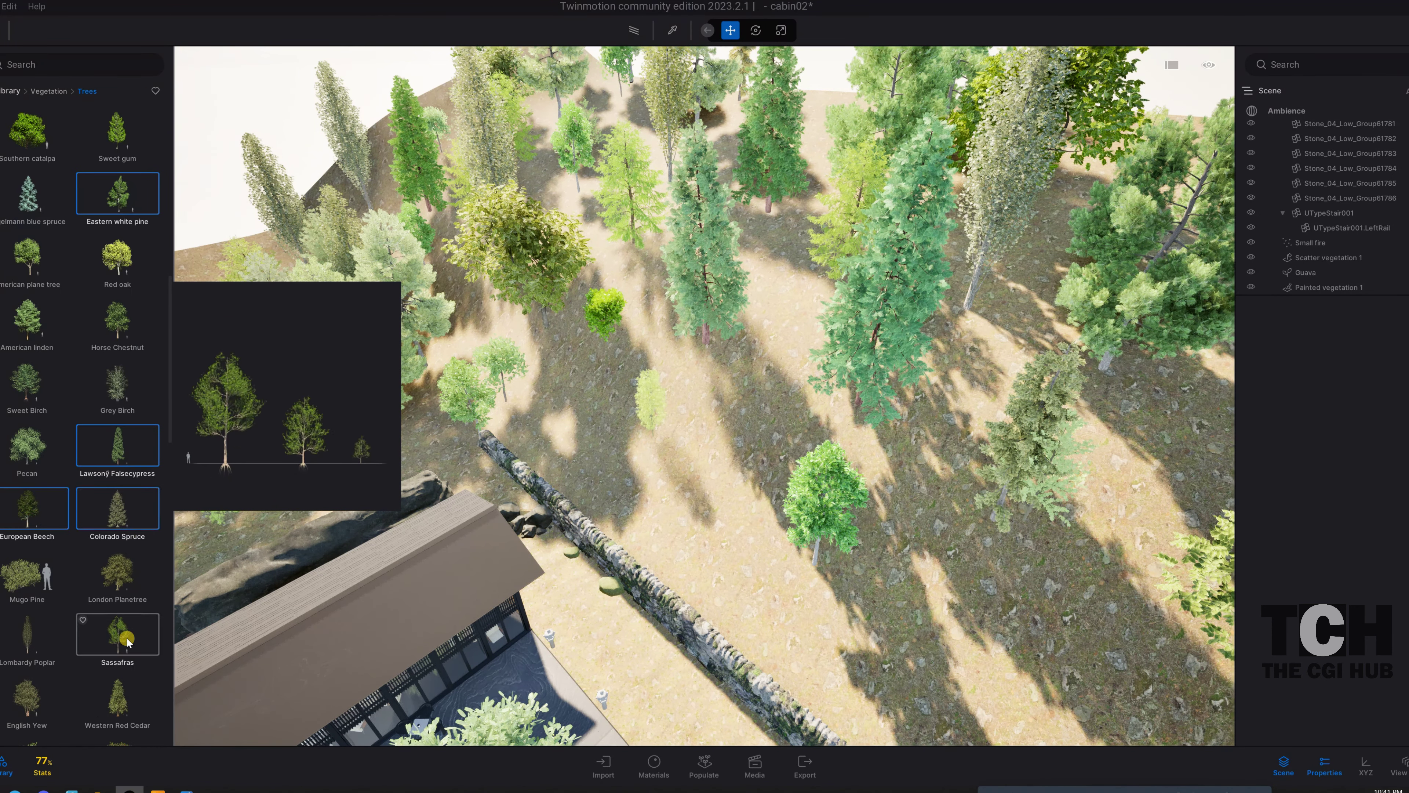
{"action": "scroll", "coordinate": [83, 544], "scroll_direction": "down", "scroll_amount": 3}
{"action": "scroll", "coordinate": [122, 583], "scroll_direction": "down", "scroll_amount": 2}
{"action": "scroll", "coordinate": [125, 594], "scroll_direction": "down", "scroll_amount": 3}
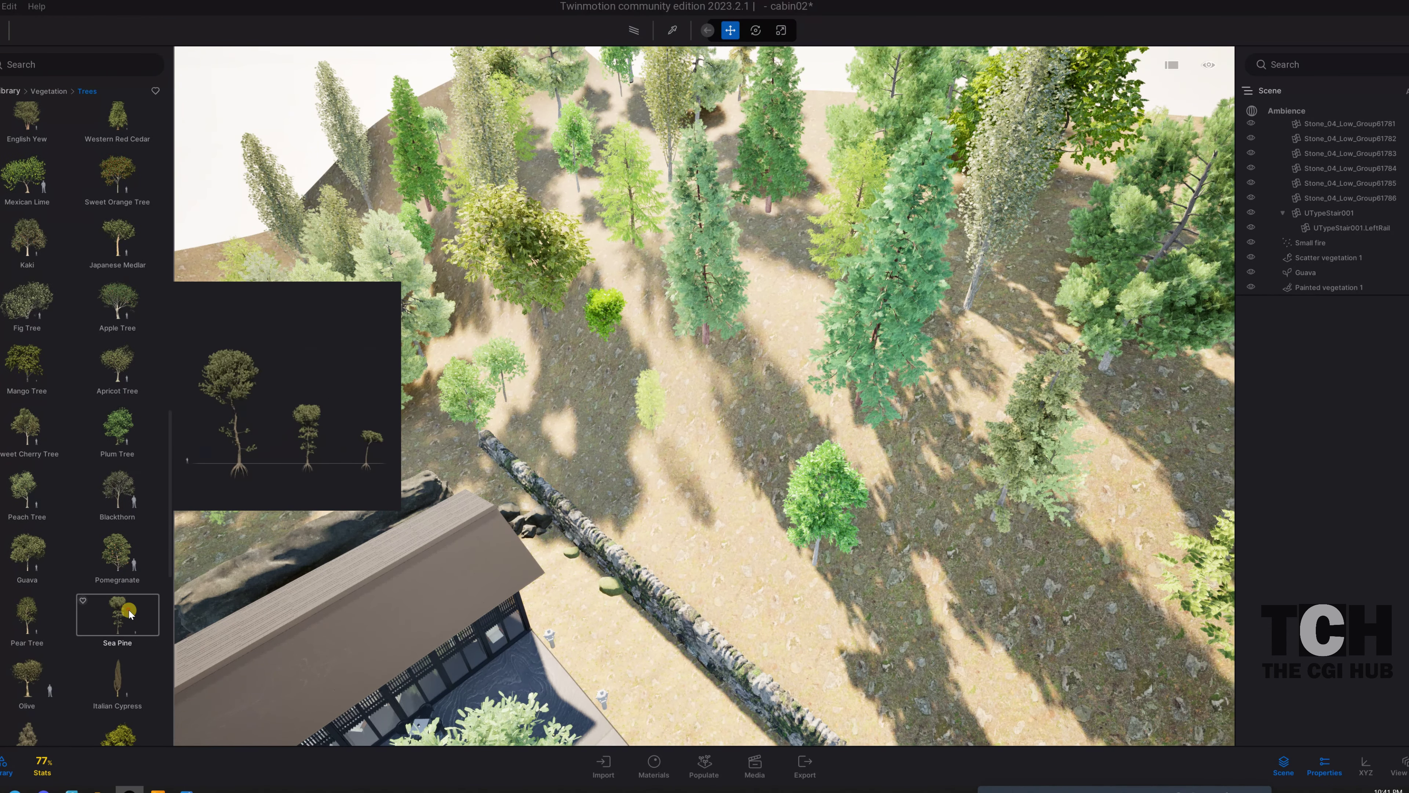
{"action": "scroll", "coordinate": [61, 555], "scroll_direction": "down", "scroll_amount": 3}
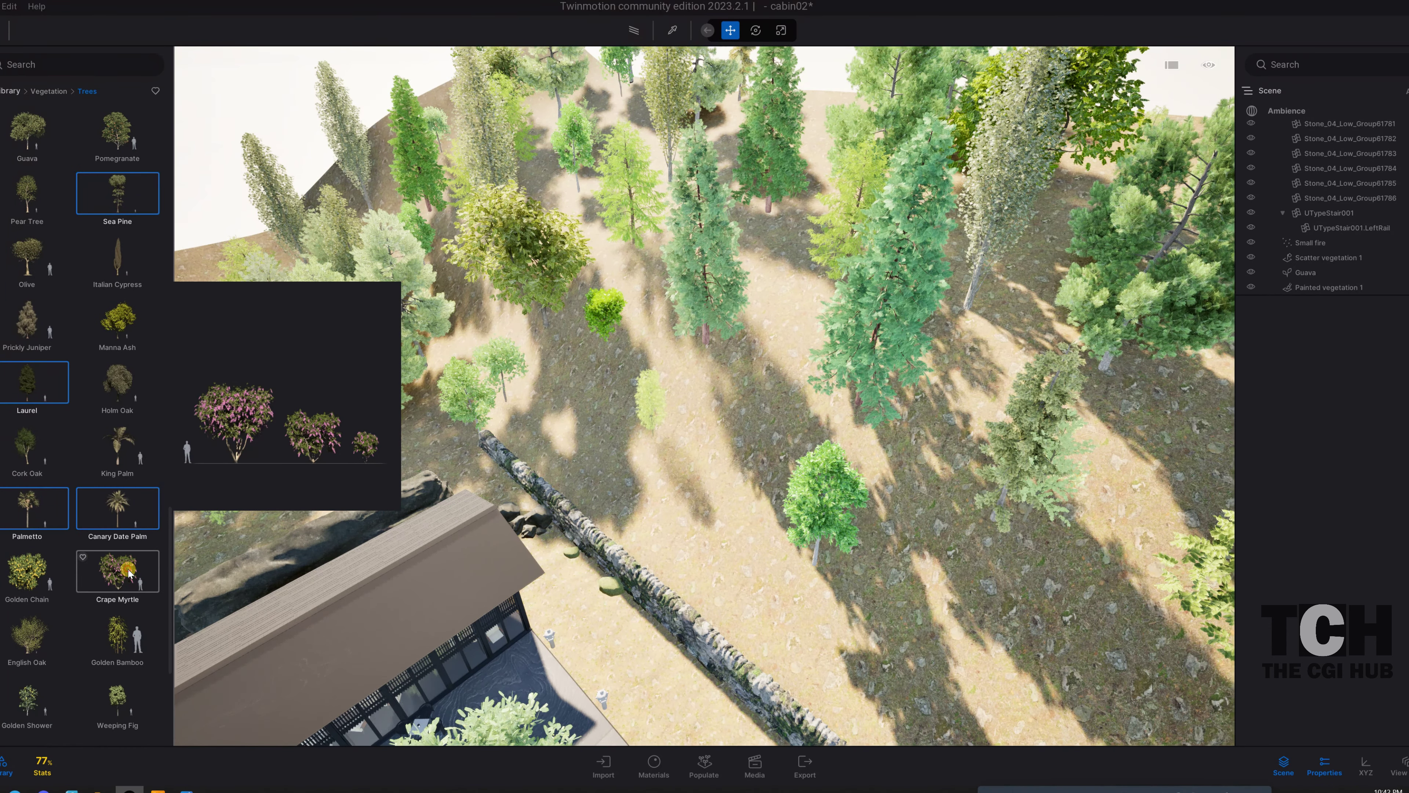
{"action": "scroll", "coordinate": [129, 573], "scroll_direction": "down", "scroll_amount": 3}
{"action": "left_click_drag", "start_coordinate": [122, 632], "coordinate": [1287, 466]}
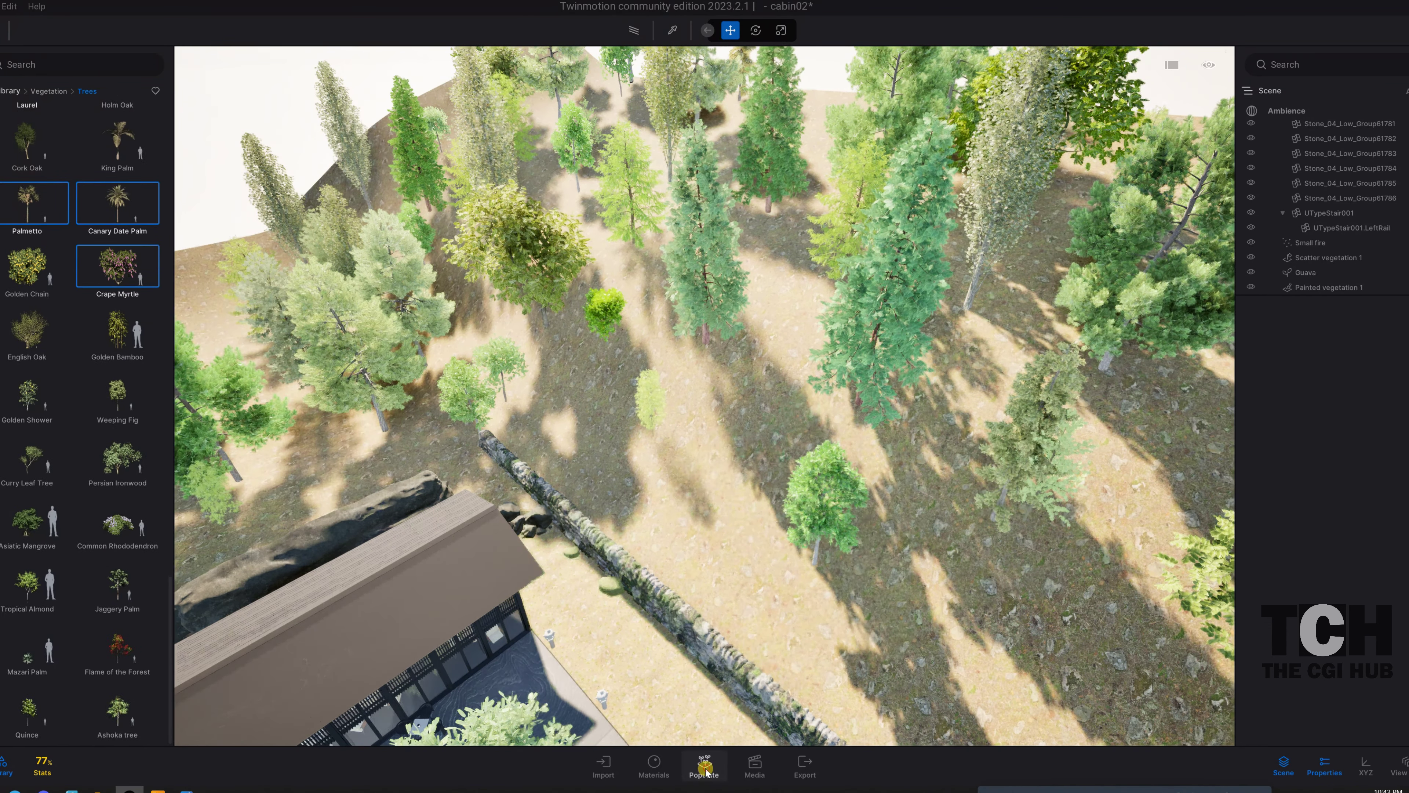
{"action": "scroll", "coordinate": [83, 310], "scroll_direction": "up", "scroll_amount": 10}
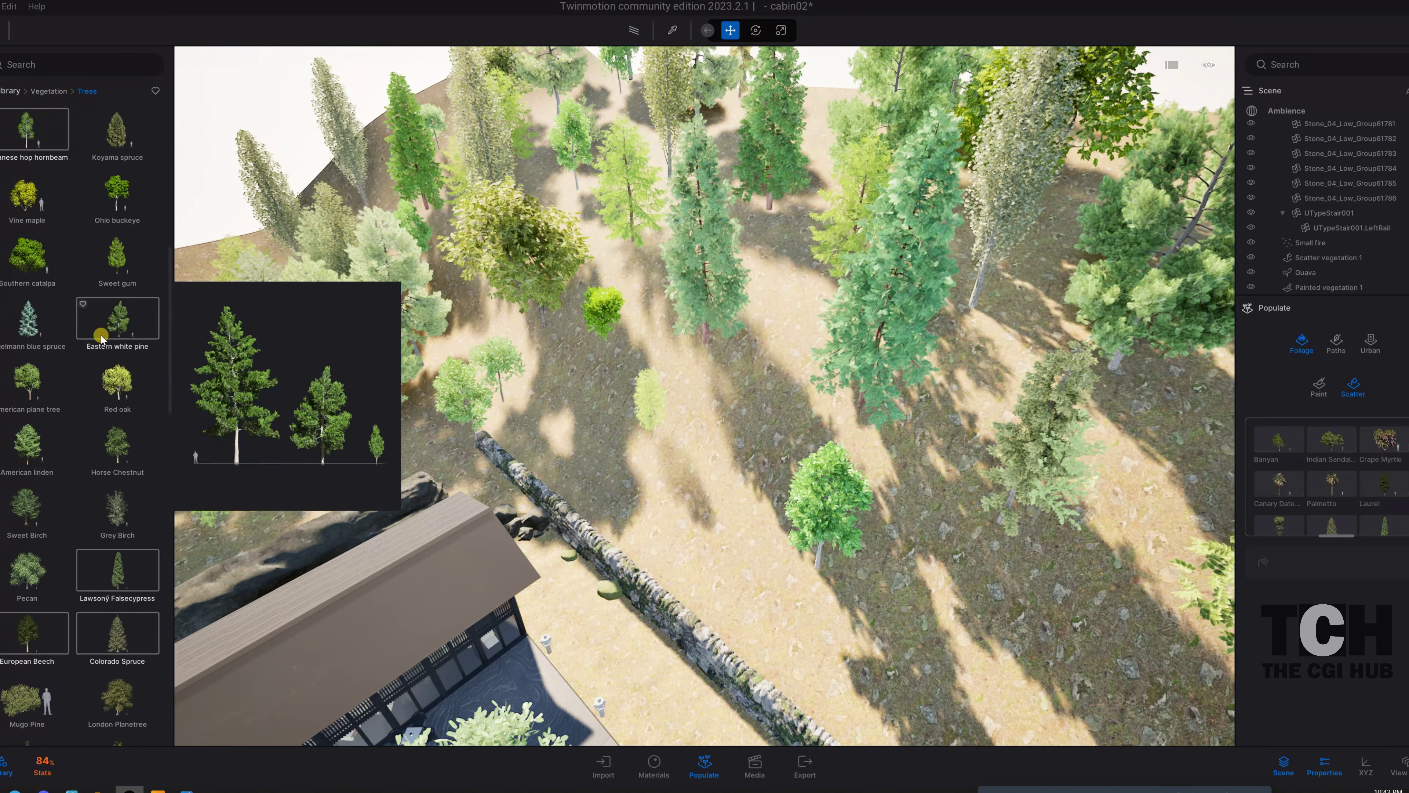
{"action": "scroll", "coordinate": [62, 333], "scroll_direction": "up", "scroll_amount": 7}
{"action": "scroll", "coordinate": [83, 333], "scroll_direction": "up", "scroll_amount": 8}
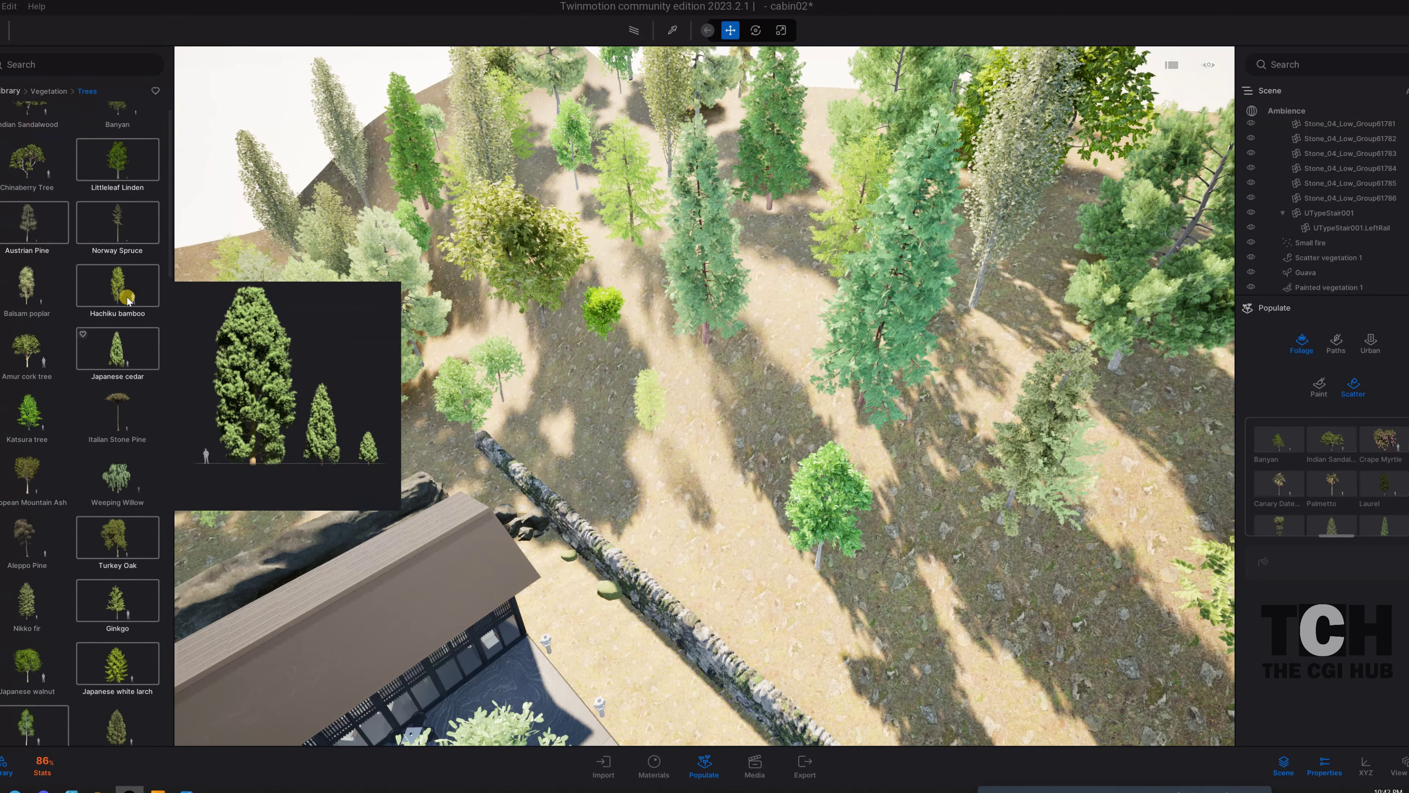
{"action": "left_click_drag", "start_coordinate": [117, 250], "coordinate": [1331, 483]}
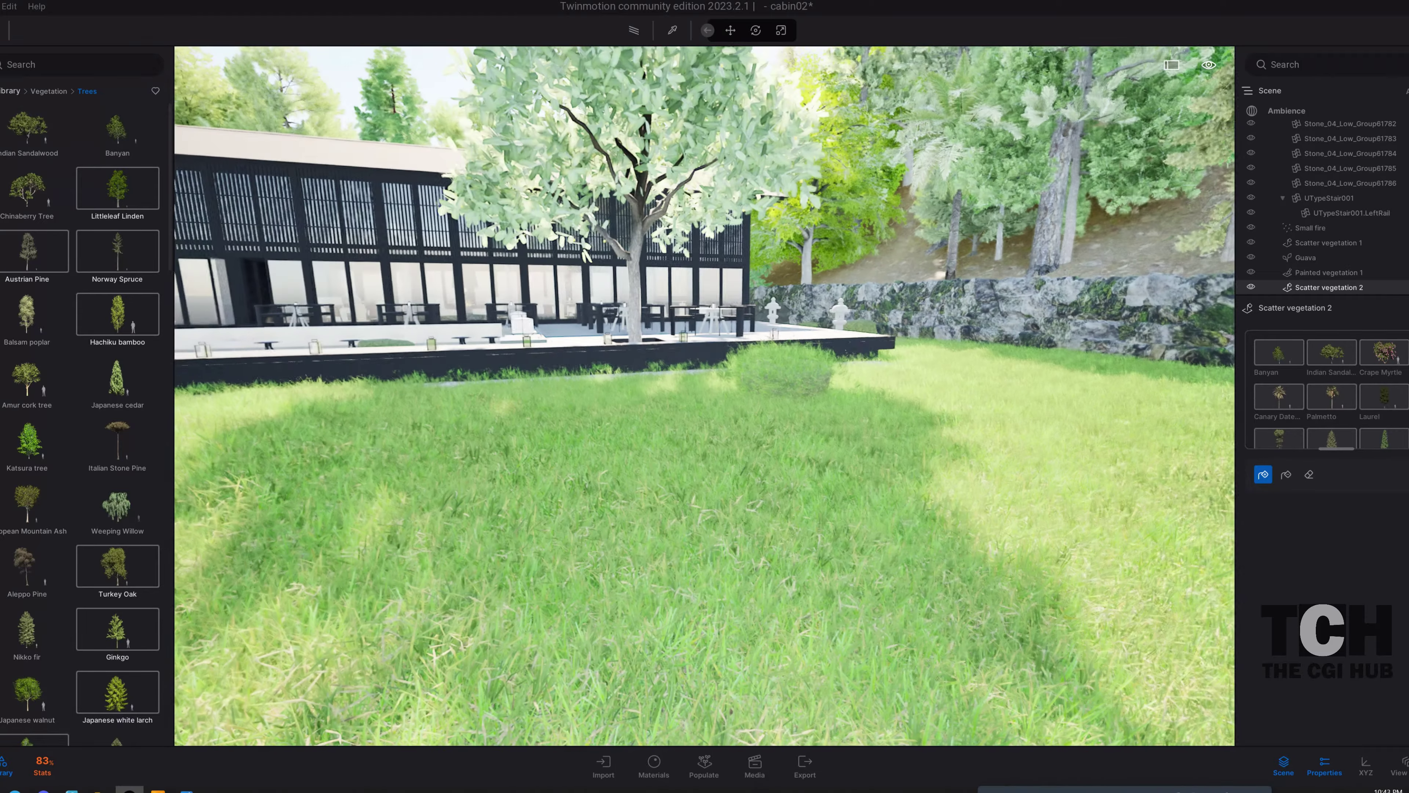
- Scale the terrace Guava tree up about 1.33 times
{"action": "left_click", "coordinate": [735, 30]}
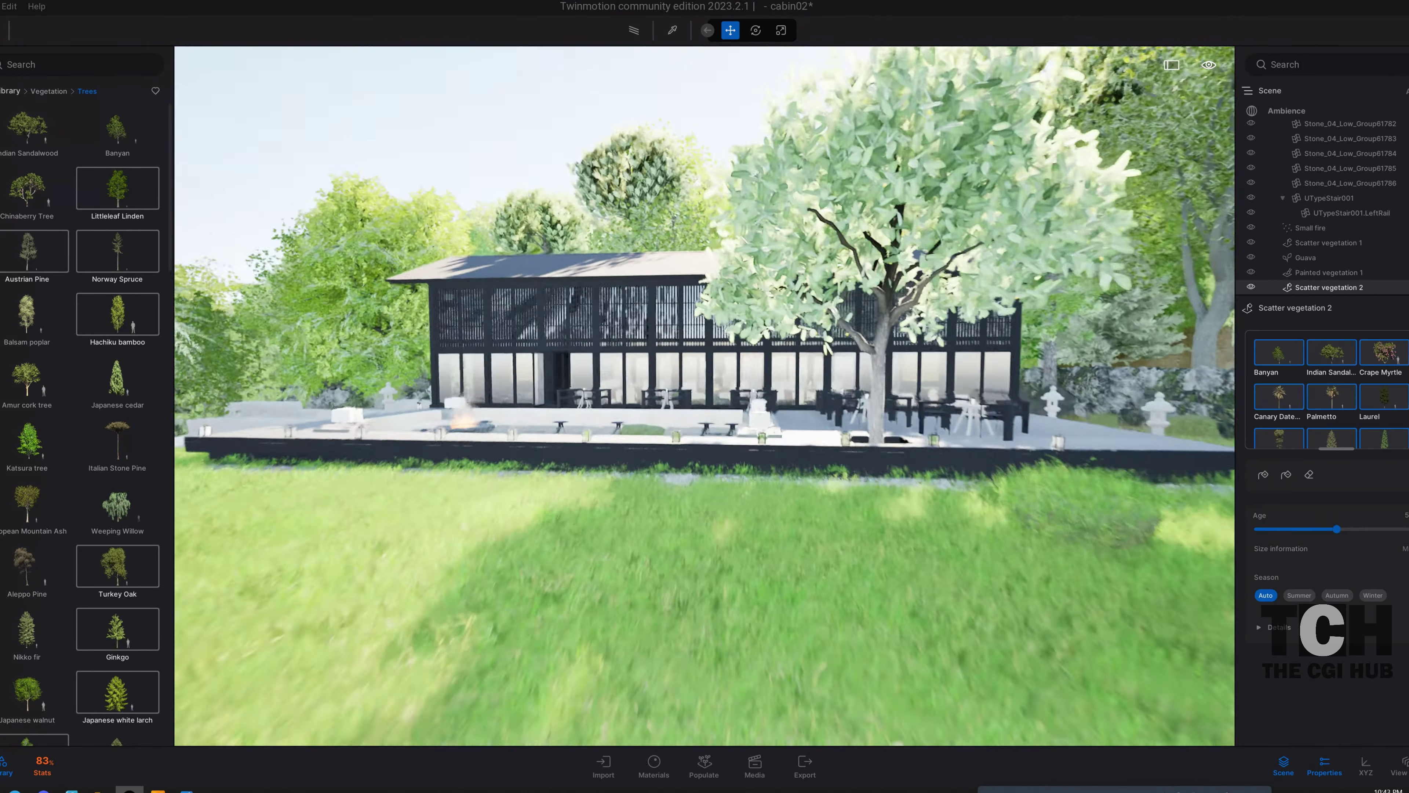
{"action": "left_click", "coordinate": [928, 425]}
{"action": "left_click_drag", "start_coordinate": [928, 426], "coordinate": [922, 460]}
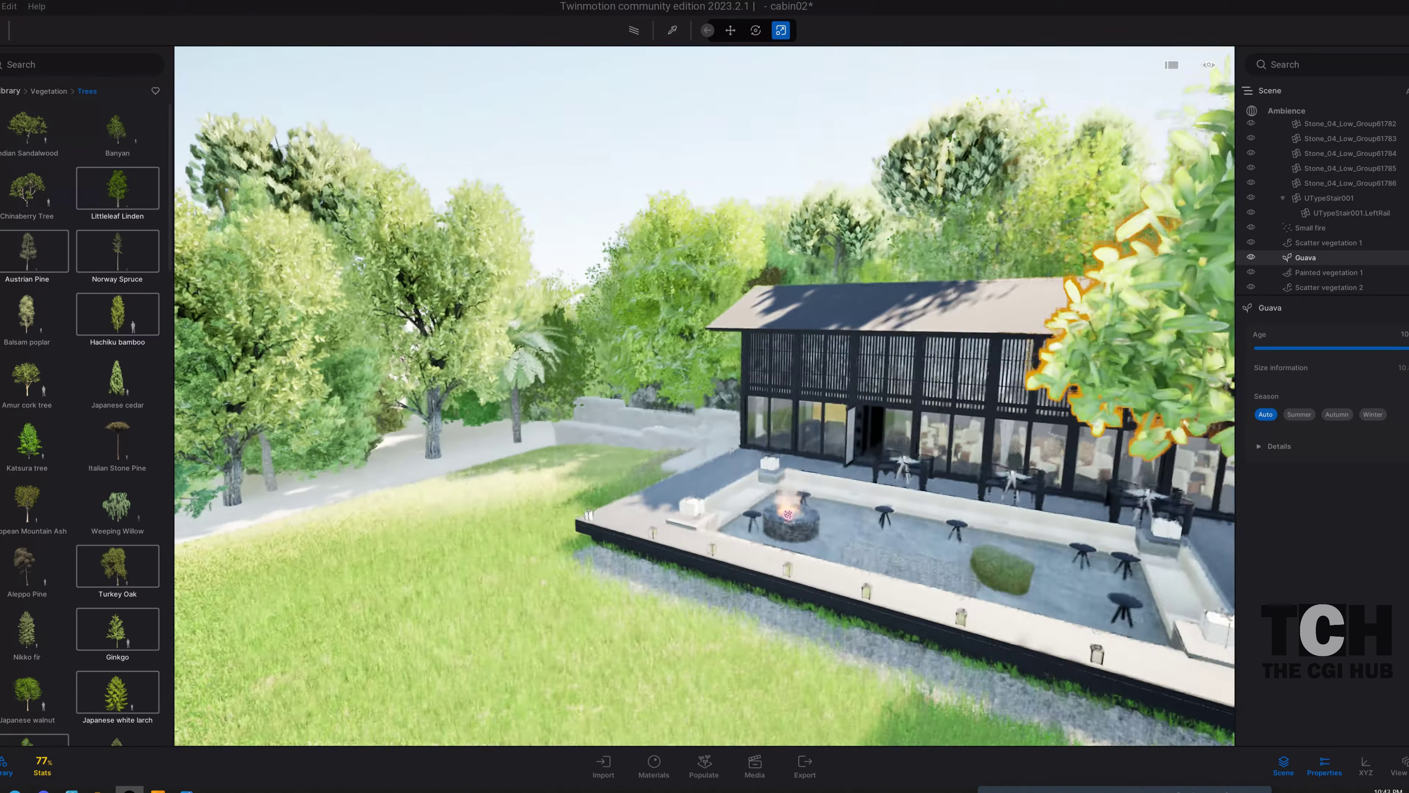
{"action": "scroll", "coordinate": [56, 594], "scroll_direction": "down", "scroll_amount": 5}
{"action": "scroll", "coordinate": [56, 594], "scroll_direction": "down", "scroll_amount": 8}
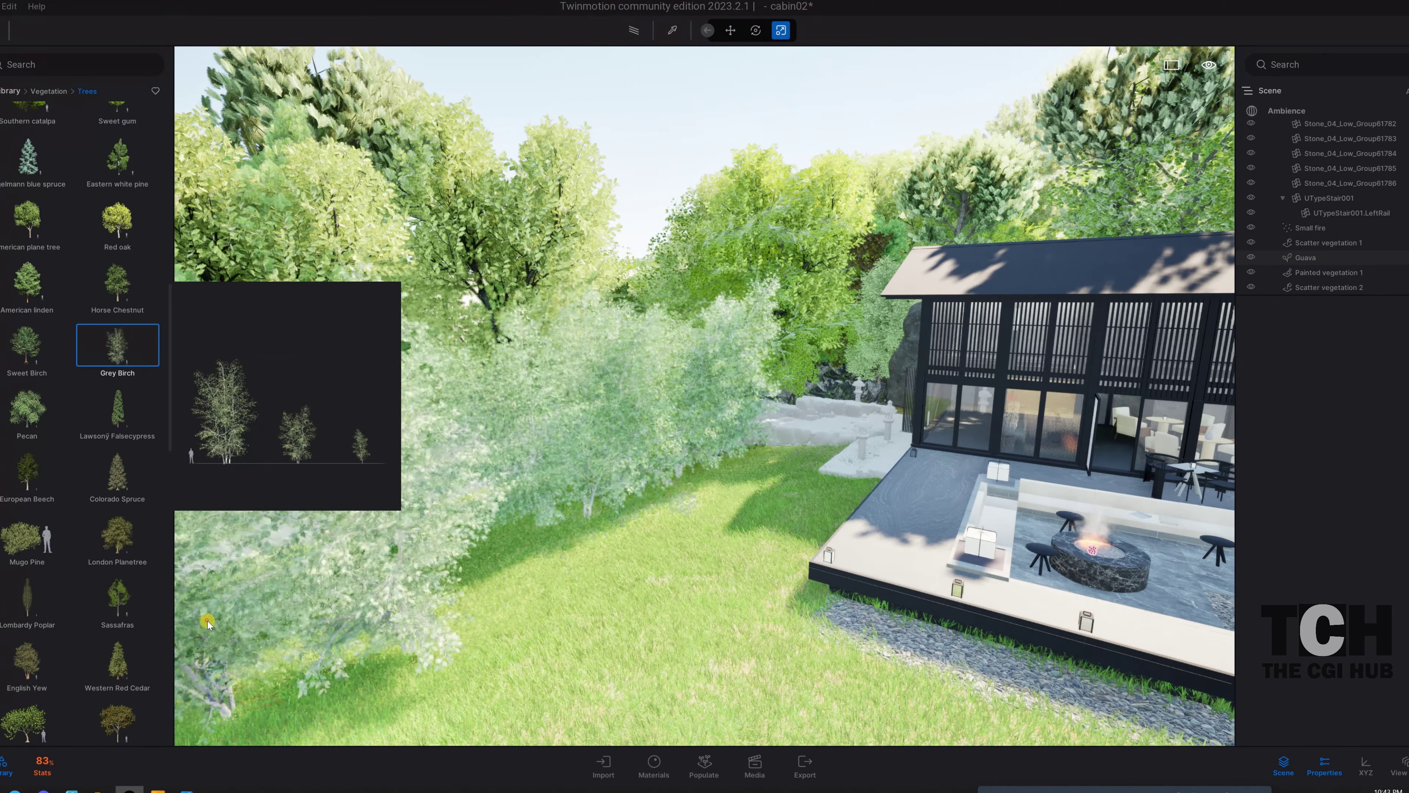
{"action": "scroll", "coordinate": [42, 473], "scroll_direction": "down", "scroll_amount": 1}
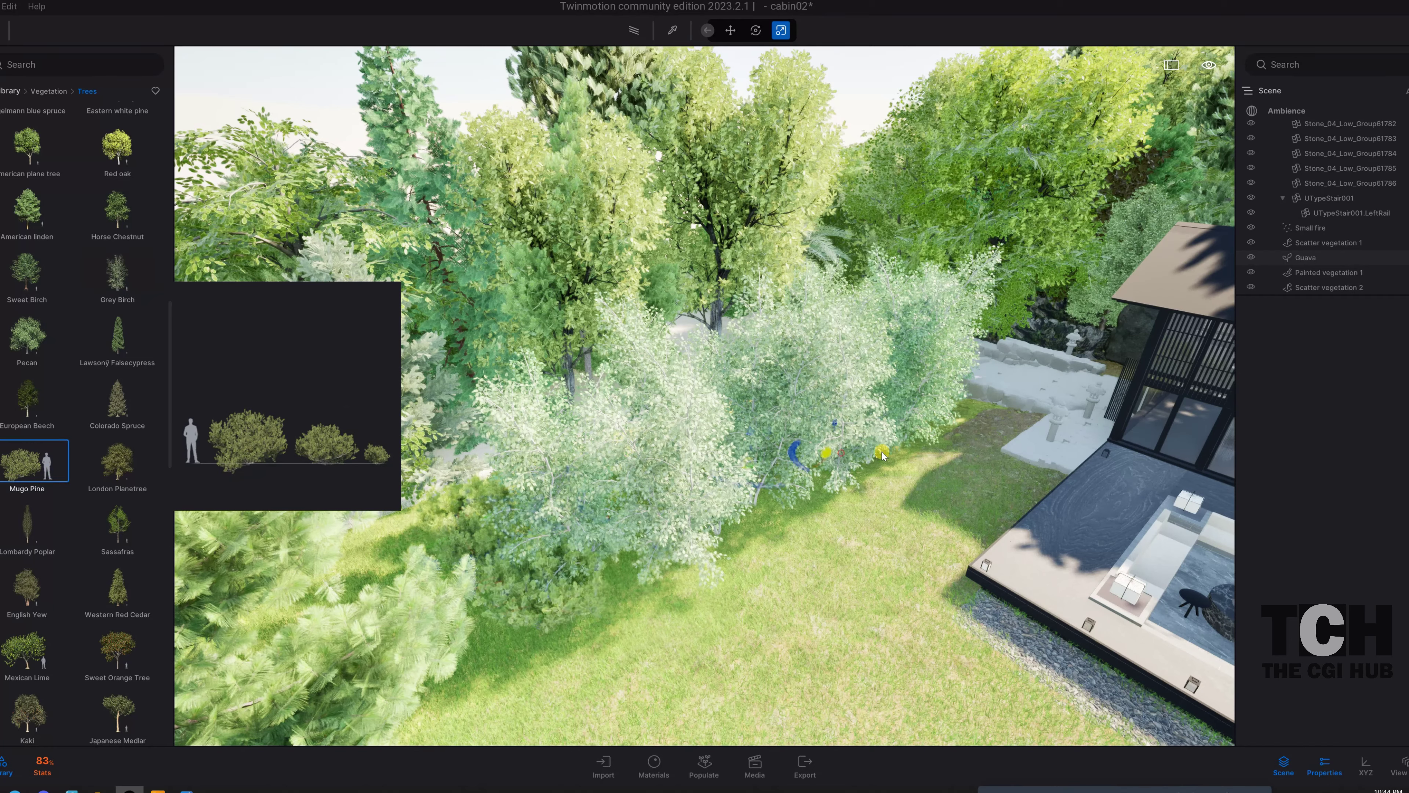
{"action": "left_click", "coordinate": [49, 91]}
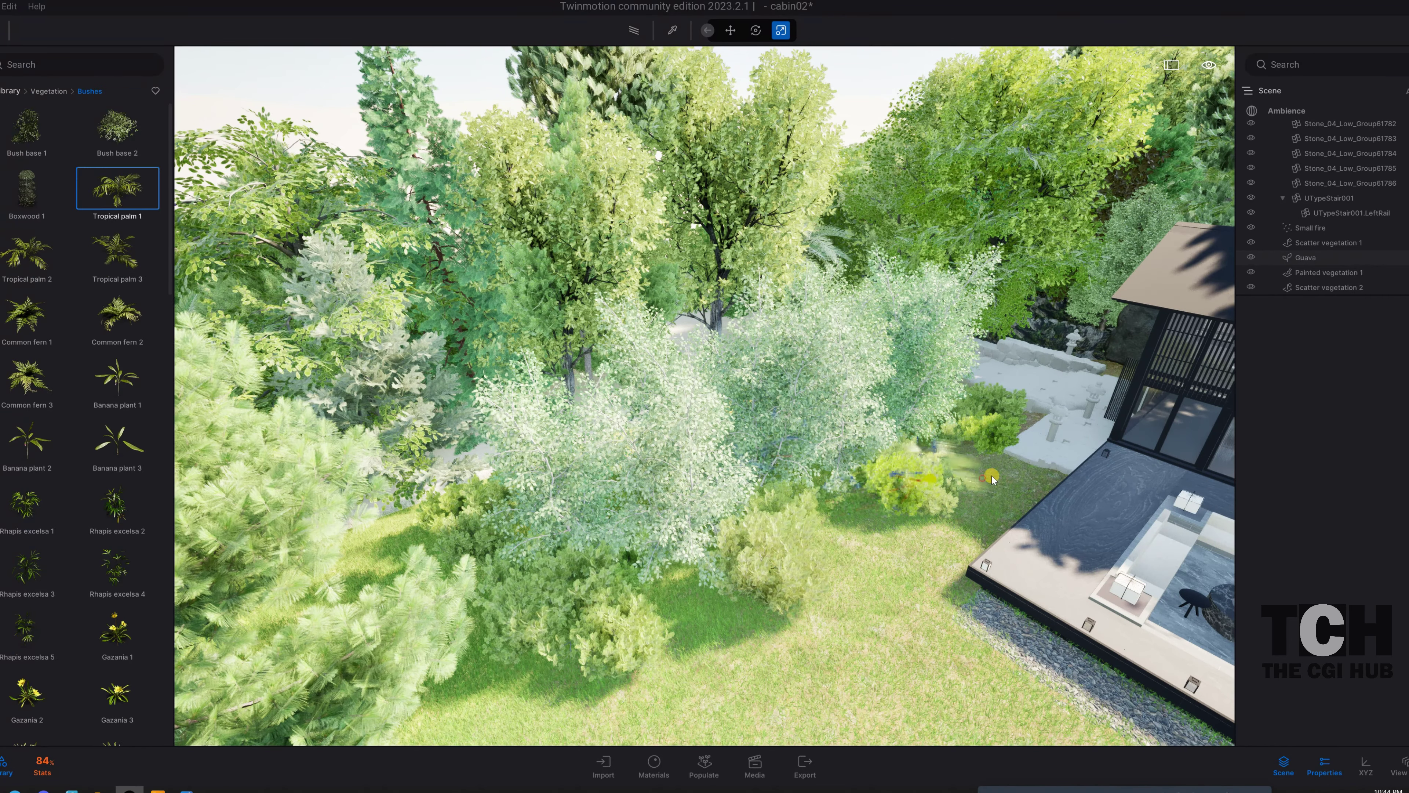
- Paint palm plants near the banana plant beside the cabin deck and stone wall
{"action": "right_click_drag", "start_coordinate": [953, 430], "coordinate": [799, 374]}
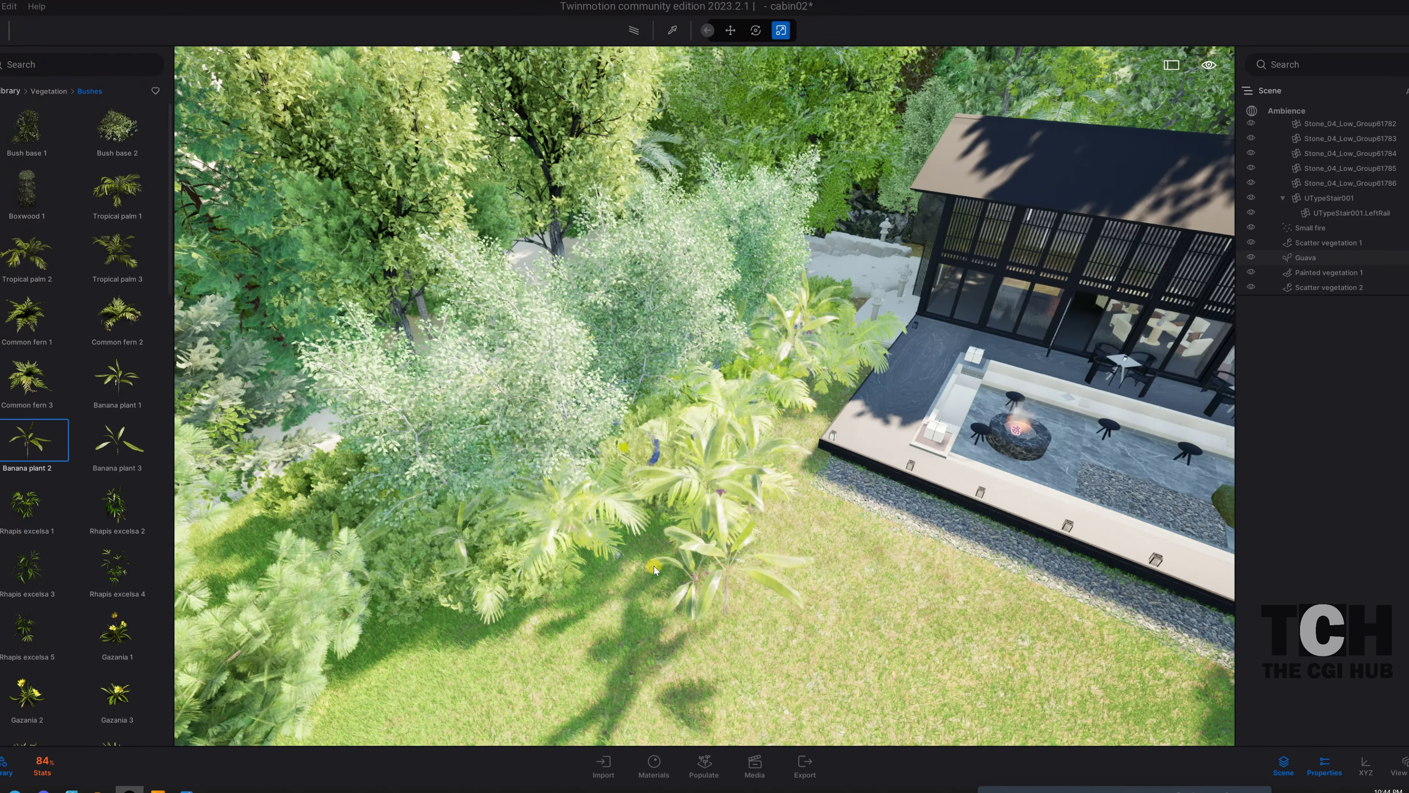
{"action": "right_click_drag", "start_coordinate": [654, 569], "coordinate": [552, 407]}
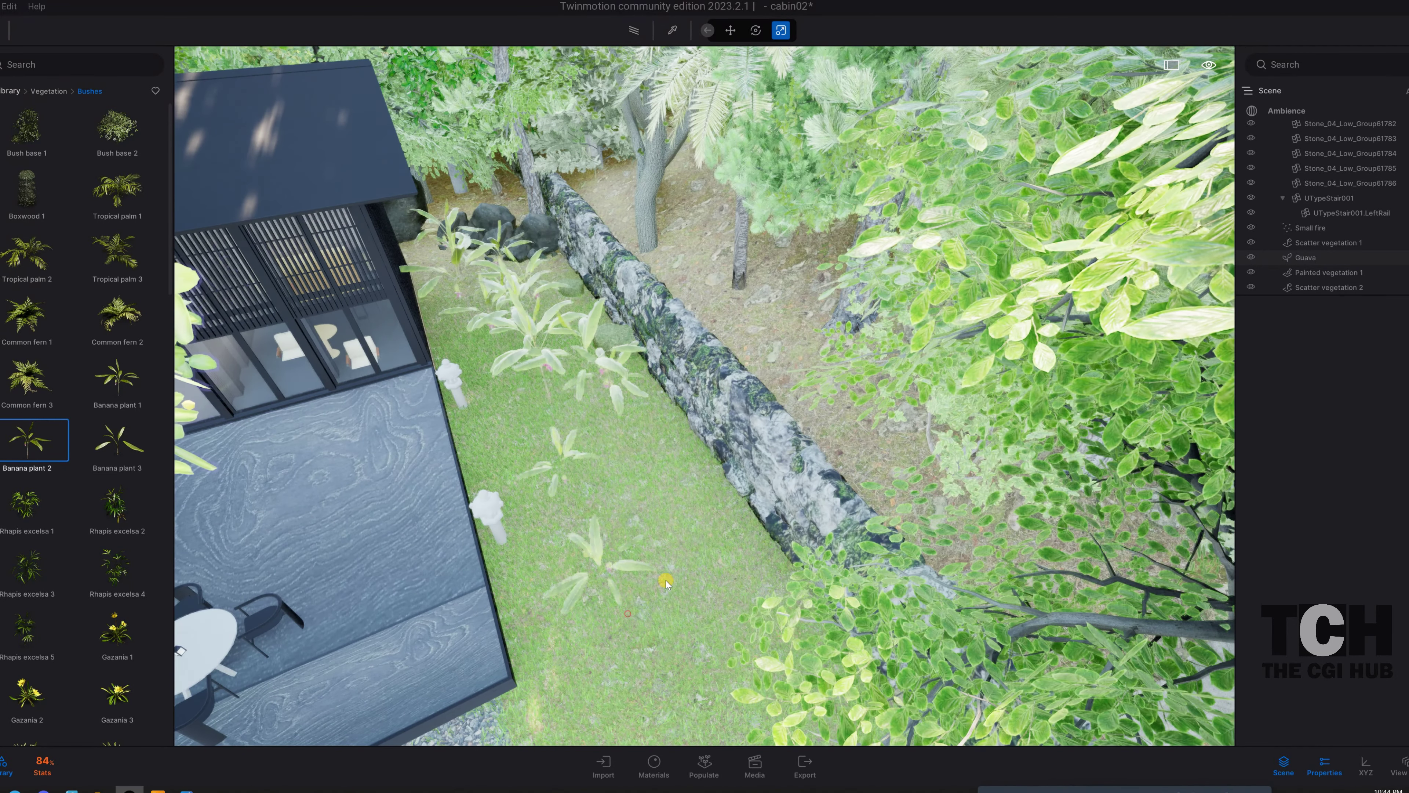
{"action": "mouse_move", "coordinate": [666, 581]}
{"action": "right_mouse_down"}
{"action": "mouse_move", "coordinate": [645, 450]}
{"action": "mouse_move", "coordinate": [875, 591]}
{"action": "right_mouse_up"}
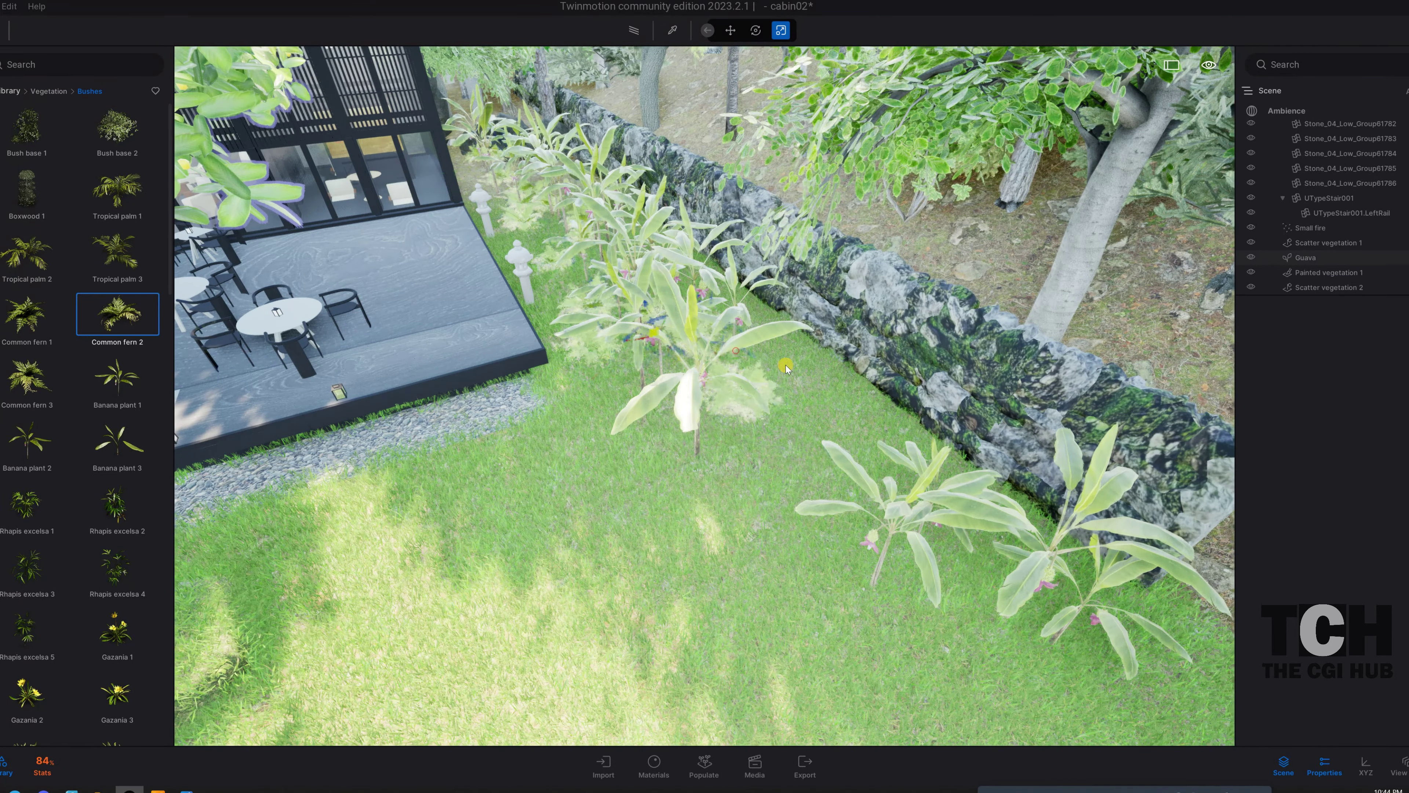
{"action": "right_click_drag", "start_coordinate": [577, 244], "coordinate": [635, 442]}
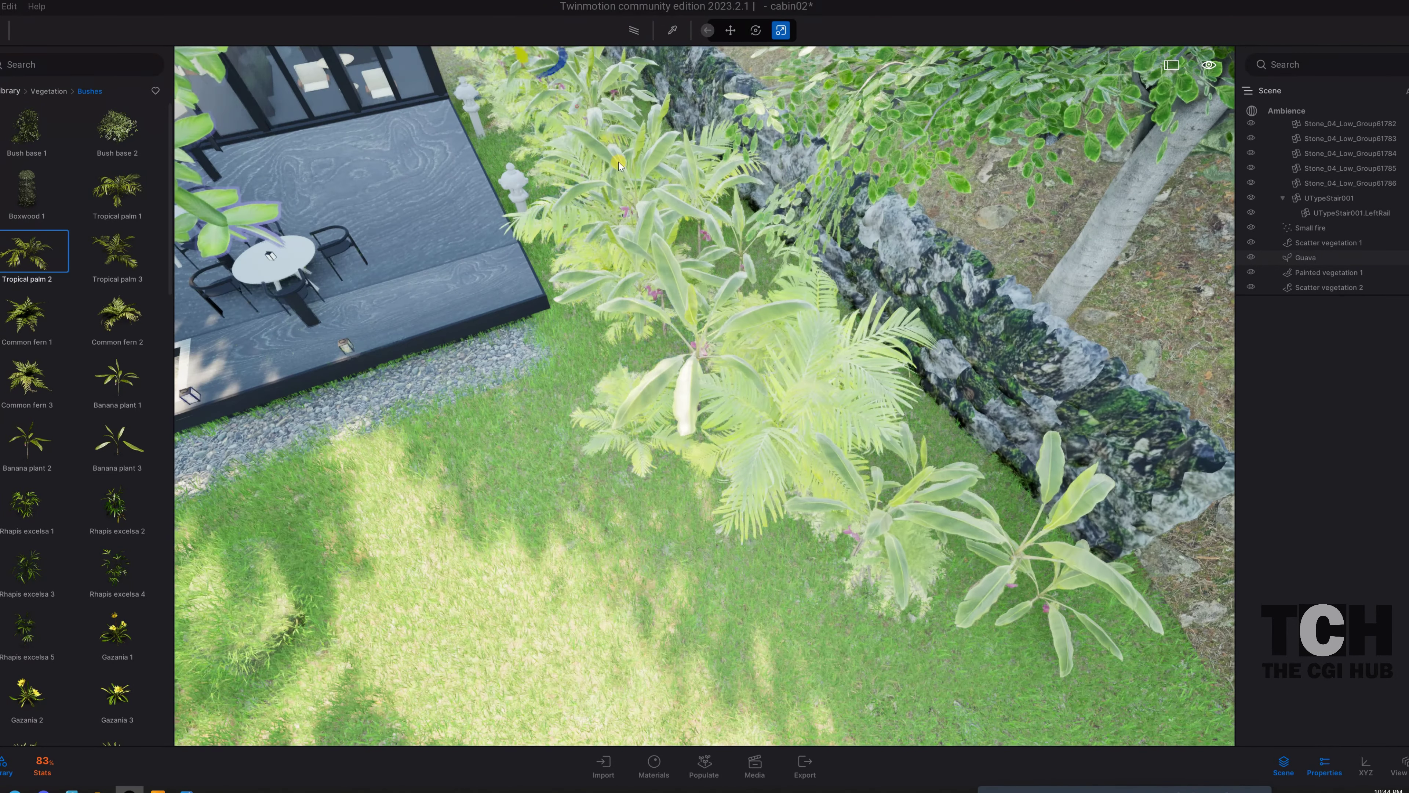
{"action": "right_click_drag", "start_coordinate": [620, 165], "coordinate": [1087, 526]}
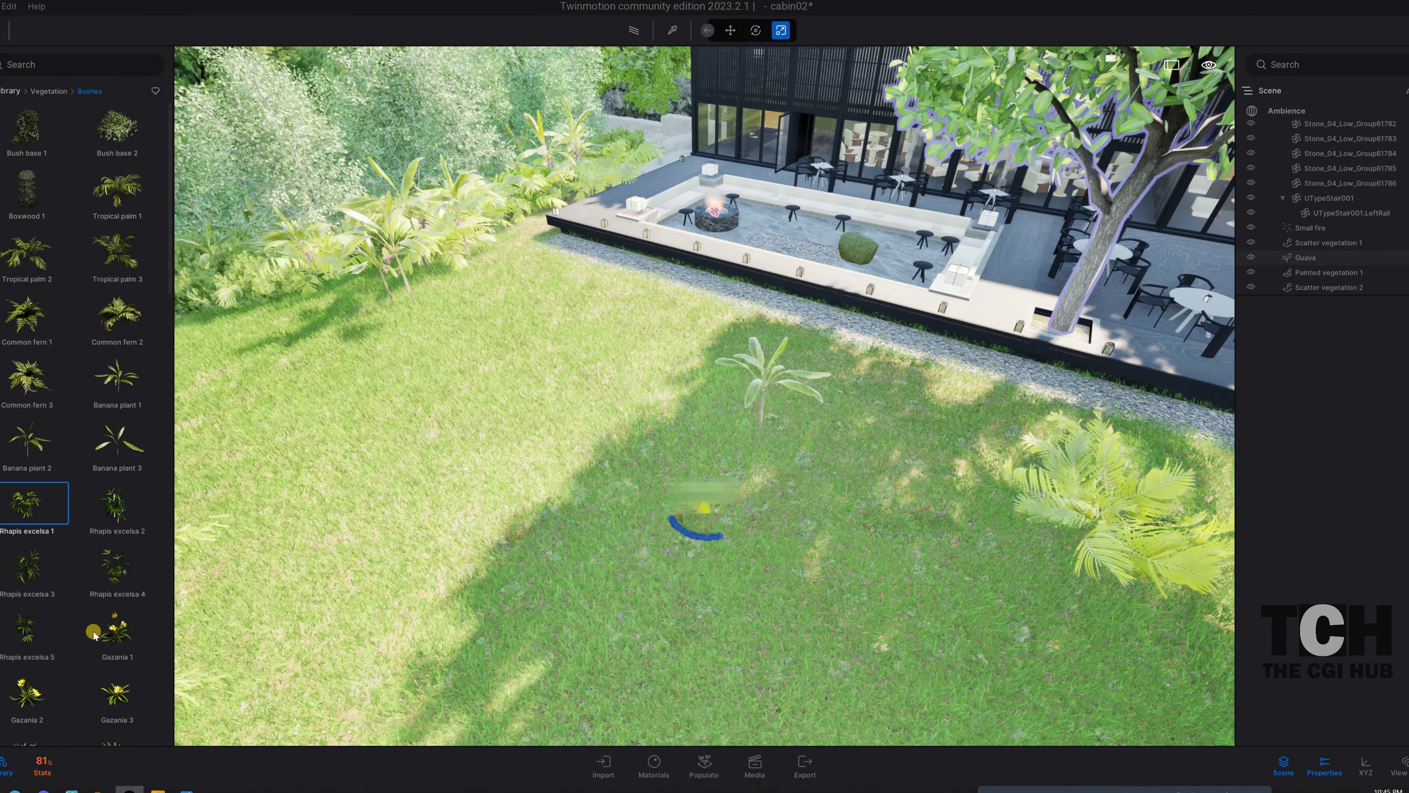
- Paint a strip of Colocasia plants along the garden path
{"action": "left_click_drag", "start_coordinate": [627, 157], "coordinate": [750, 565]}
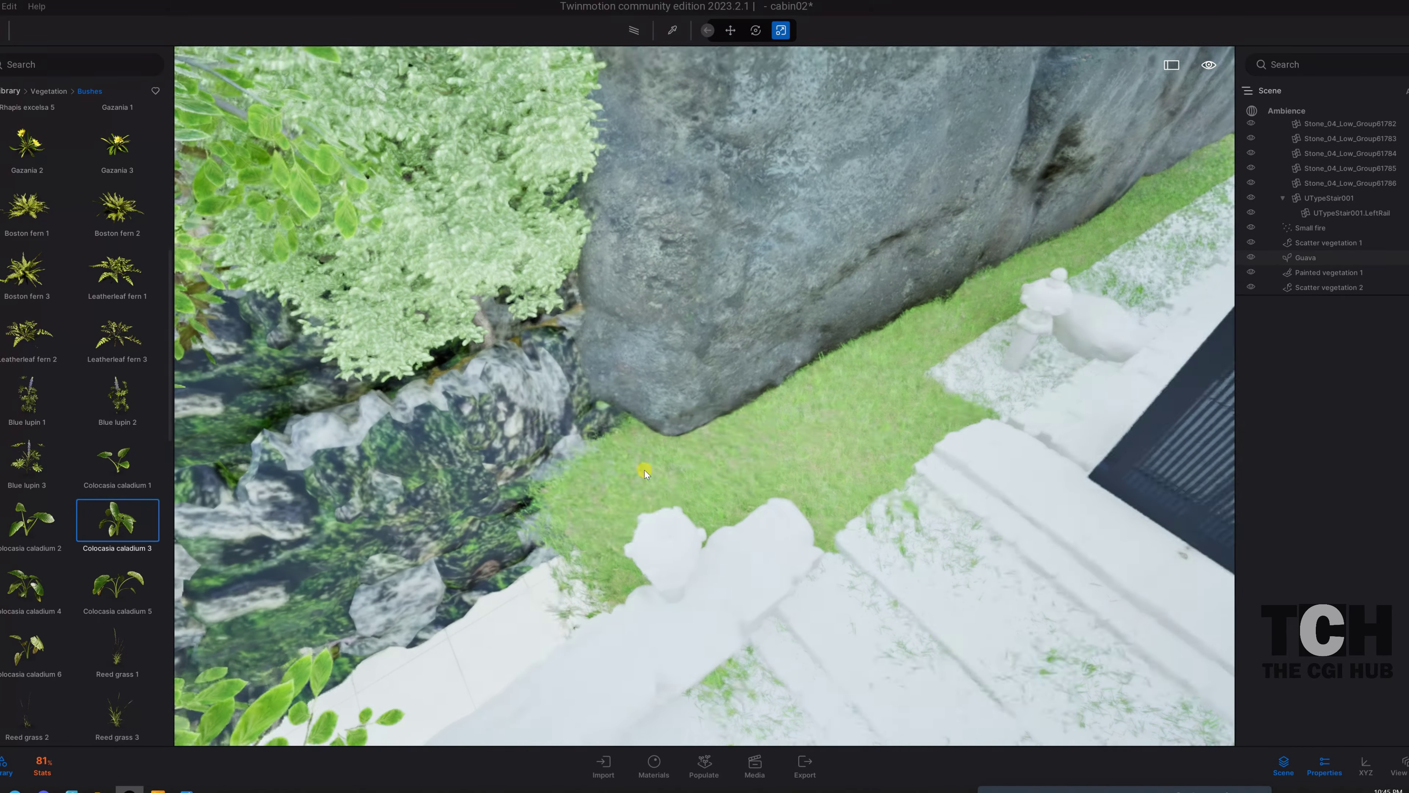
{"action": "left_click_drag", "start_coordinate": [645, 466], "coordinate": [1037, 239]}
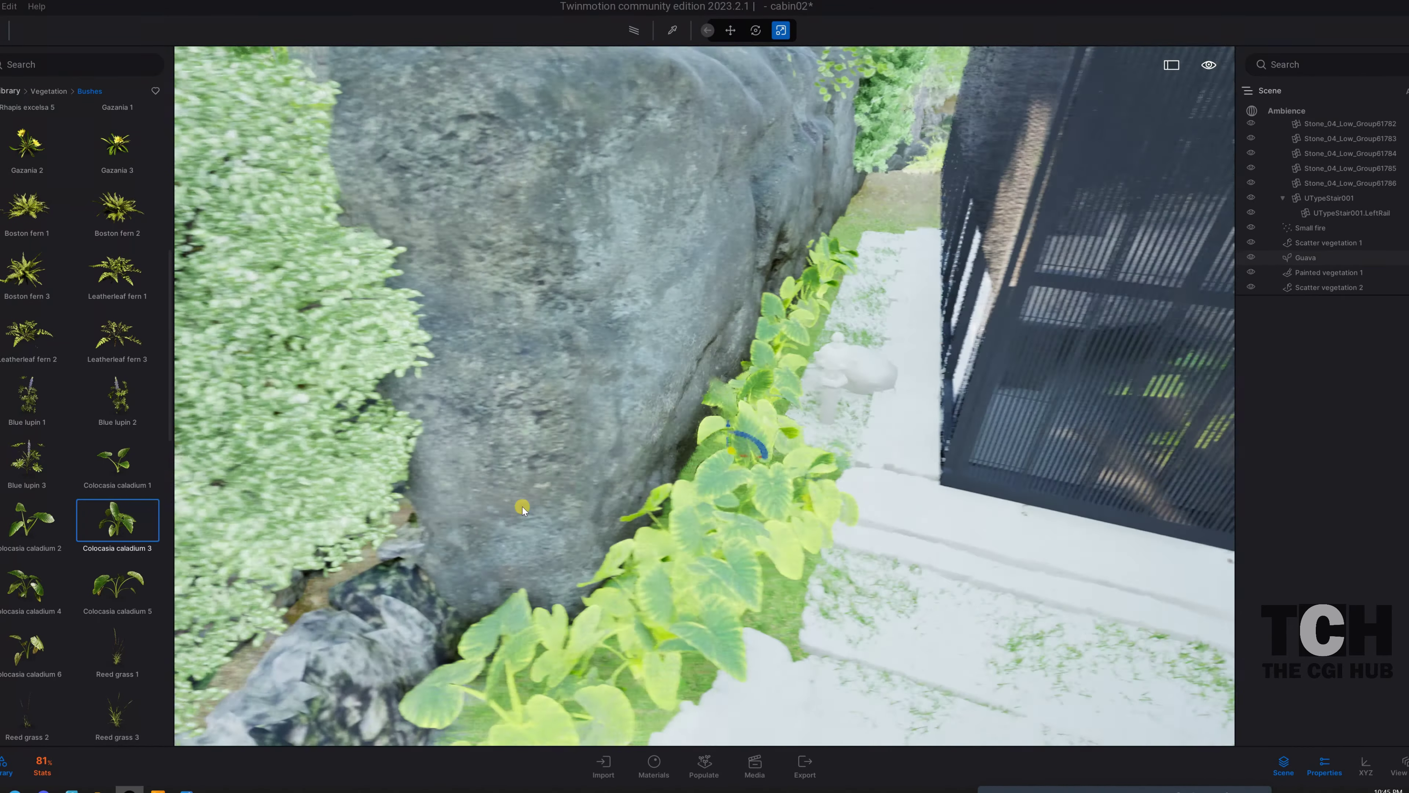
{"action": "mouse_move", "coordinate": [522, 507]}
{"action": "left_mouse_down"}
{"action": "mouse_move", "coordinate": [694, 539]}
{"action": "mouse_move", "coordinate": [777, 388]}
{"action": "left_mouse_up"}
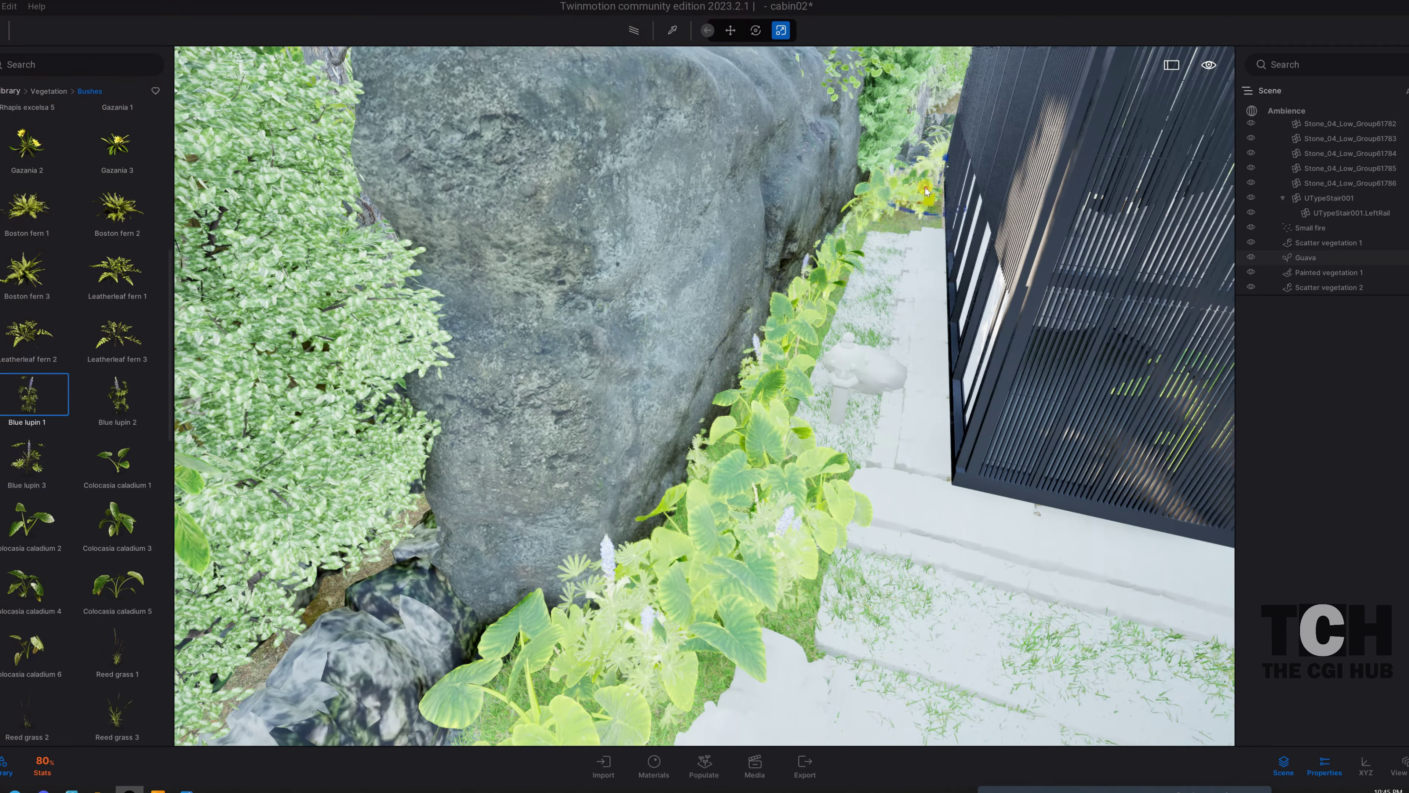
{"action": "scroll", "coordinate": [83, 444], "scroll_direction": "down", "scroll_amount": 3}
- Paint blue lupins, large leafy plants and tropical palms along the path, stairs and wall
{"action": "left_click", "coordinate": [27, 572]}
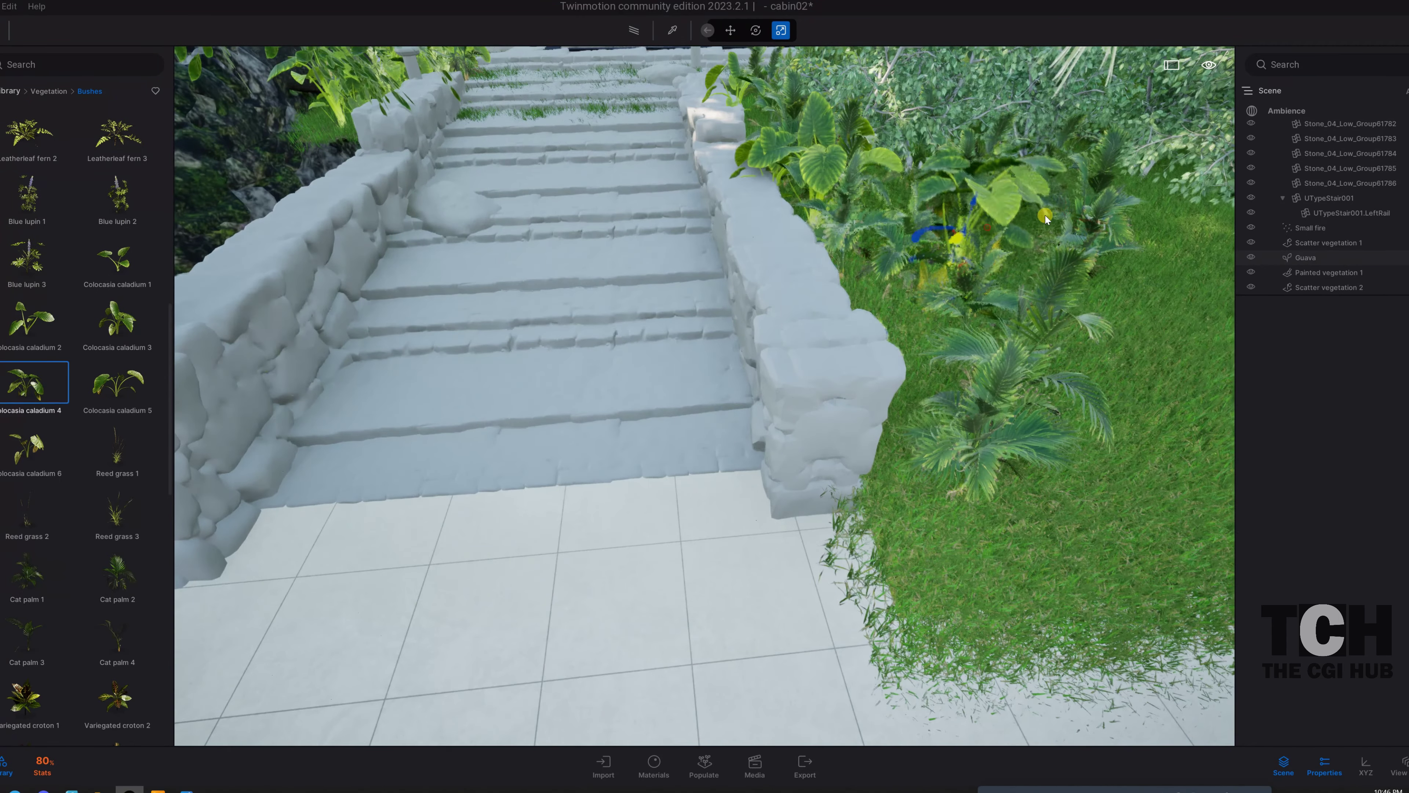
{"action": "left_click_drag", "start_coordinate": [1117, 391], "coordinate": [956, 458]}
{"action": "scroll", "coordinate": [83, 444], "scroll_direction": "down", "scroll_amount": 7}
{"action": "left_click", "coordinate": [113, 630]}
{"action": "scroll", "coordinate": [83, 444], "scroll_direction": "up", "scroll_amount": 8}
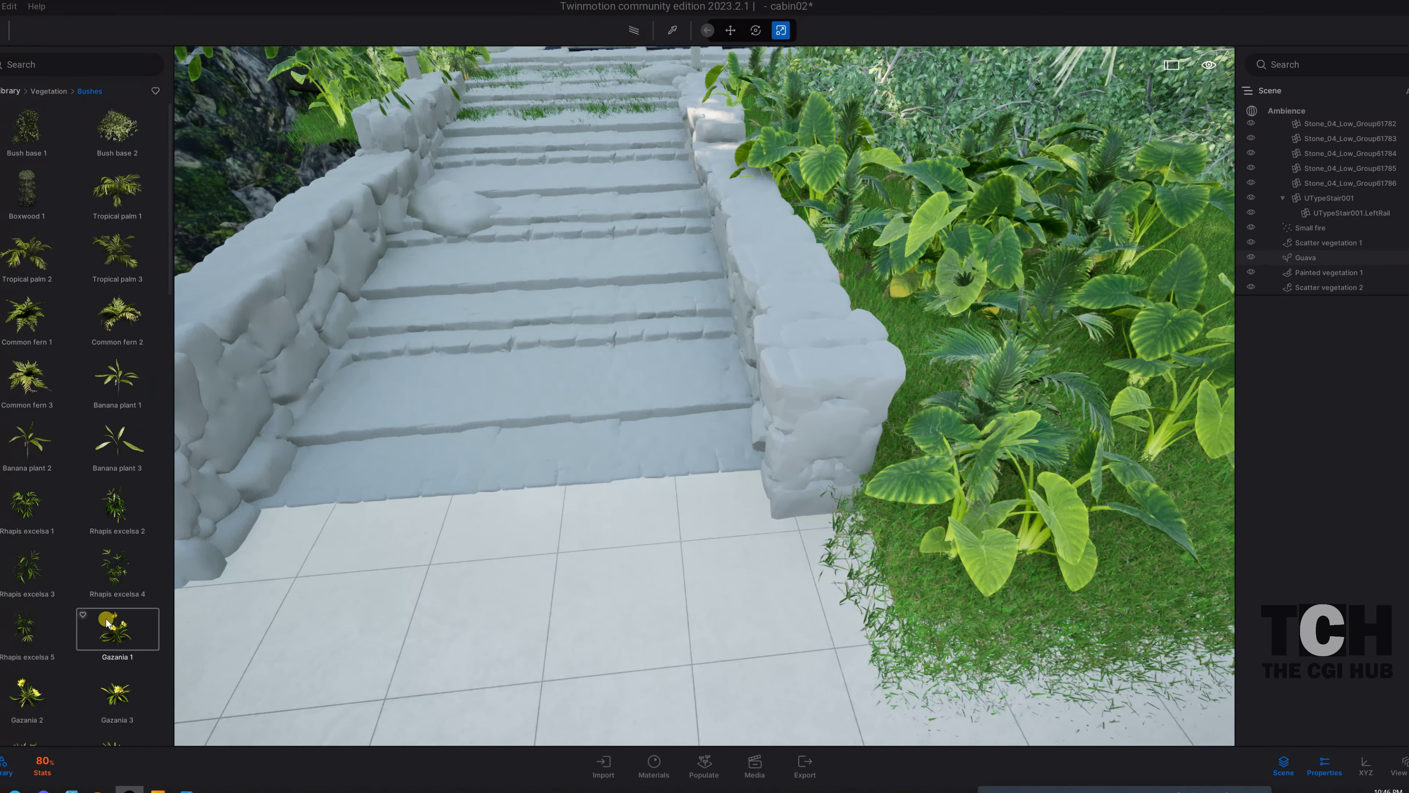
{"action": "left_click_drag", "start_coordinate": [117, 188], "coordinate": [1043, 422]}
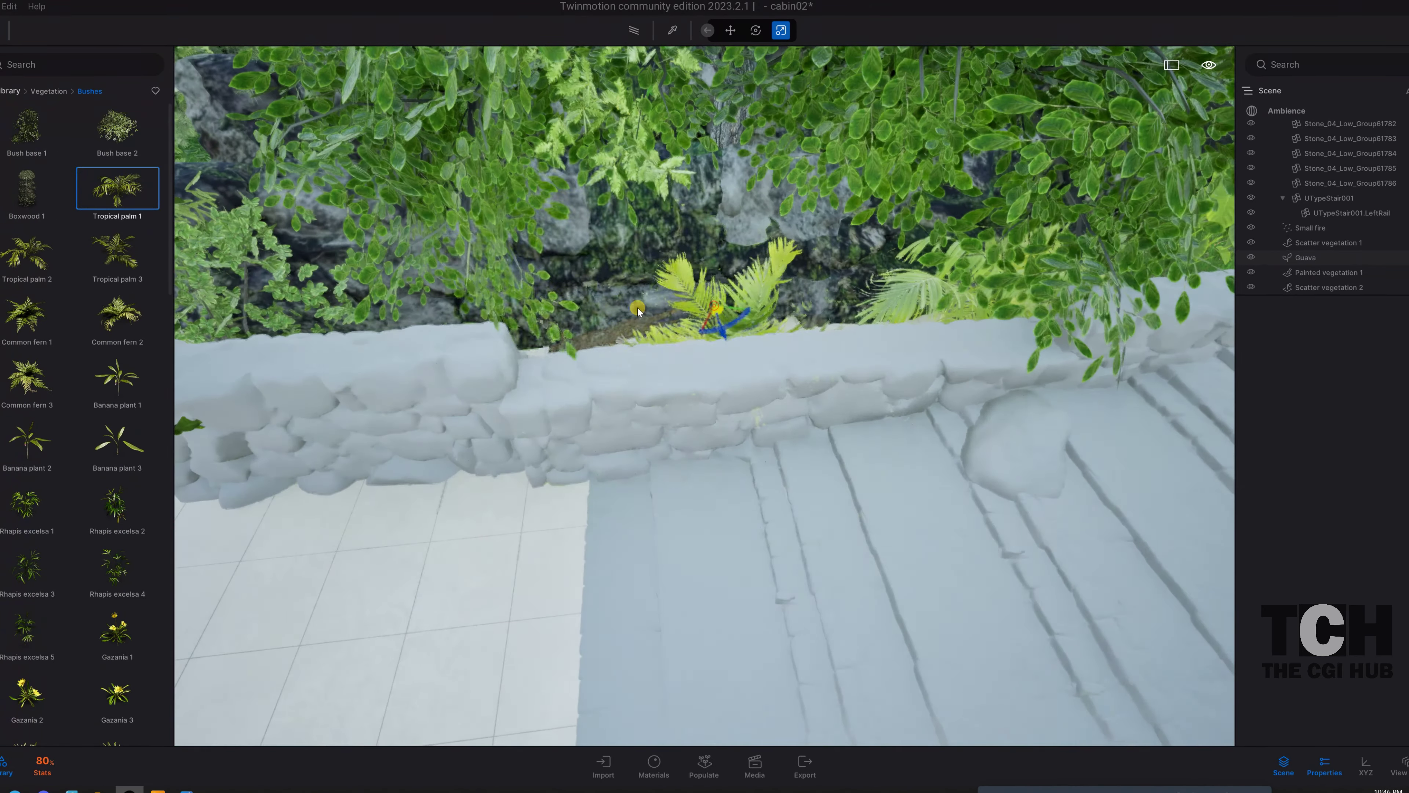
{"action": "left_click_drag", "start_coordinate": [637, 307], "coordinate": [552, 246]}
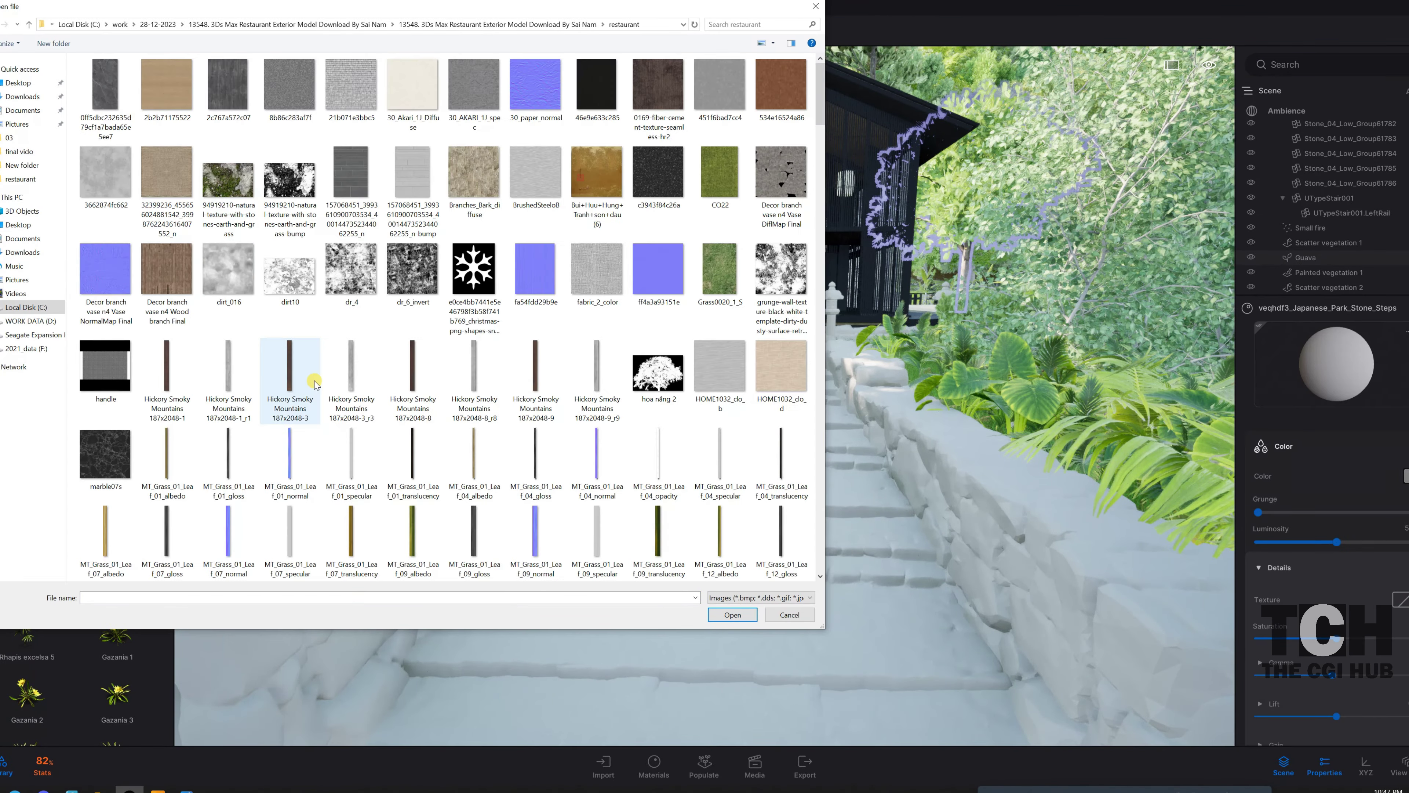
- Apply a stone texture image to the white stone steps material
{"action": "scroll", "coordinate": [314, 384], "scroll_direction": "down", "scroll_amount": 5}
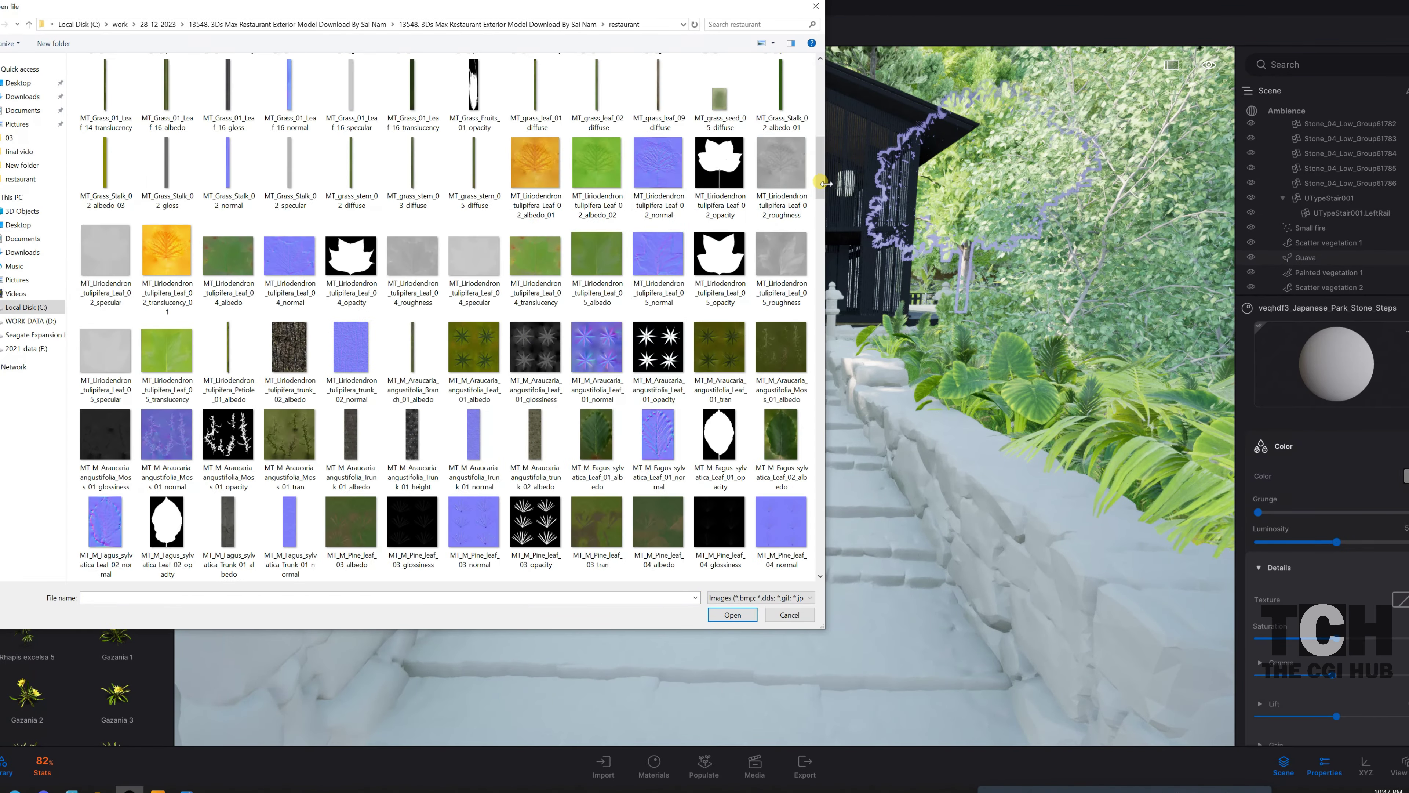
{"action": "scroll", "coordinate": [314, 383], "scroll_direction": "down", "scroll_amount": 5}
{"action": "left_click", "coordinate": [658, 466]}
{"action": "left_click", "coordinate": [733, 614]}
- Load the mossy wall albedo texture onto the Japanese_Mossy_Stone_Wall material
{"action": "left_click", "coordinate": [1358, 605]}
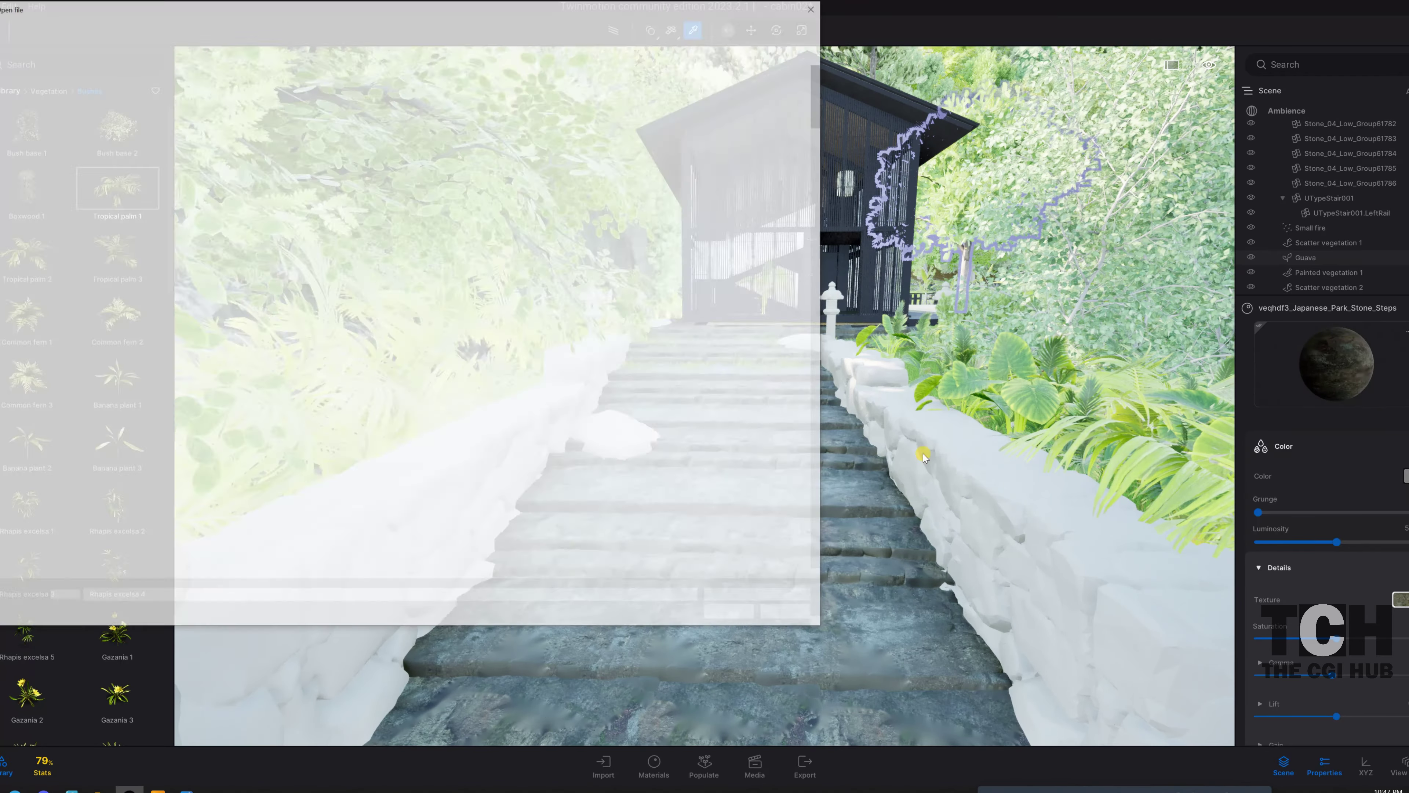
{"action": "scroll", "coordinate": [714, 230], "scroll_direction": "down", "scroll_amount": 1}
{"action": "left_click", "coordinate": [714, 229]}
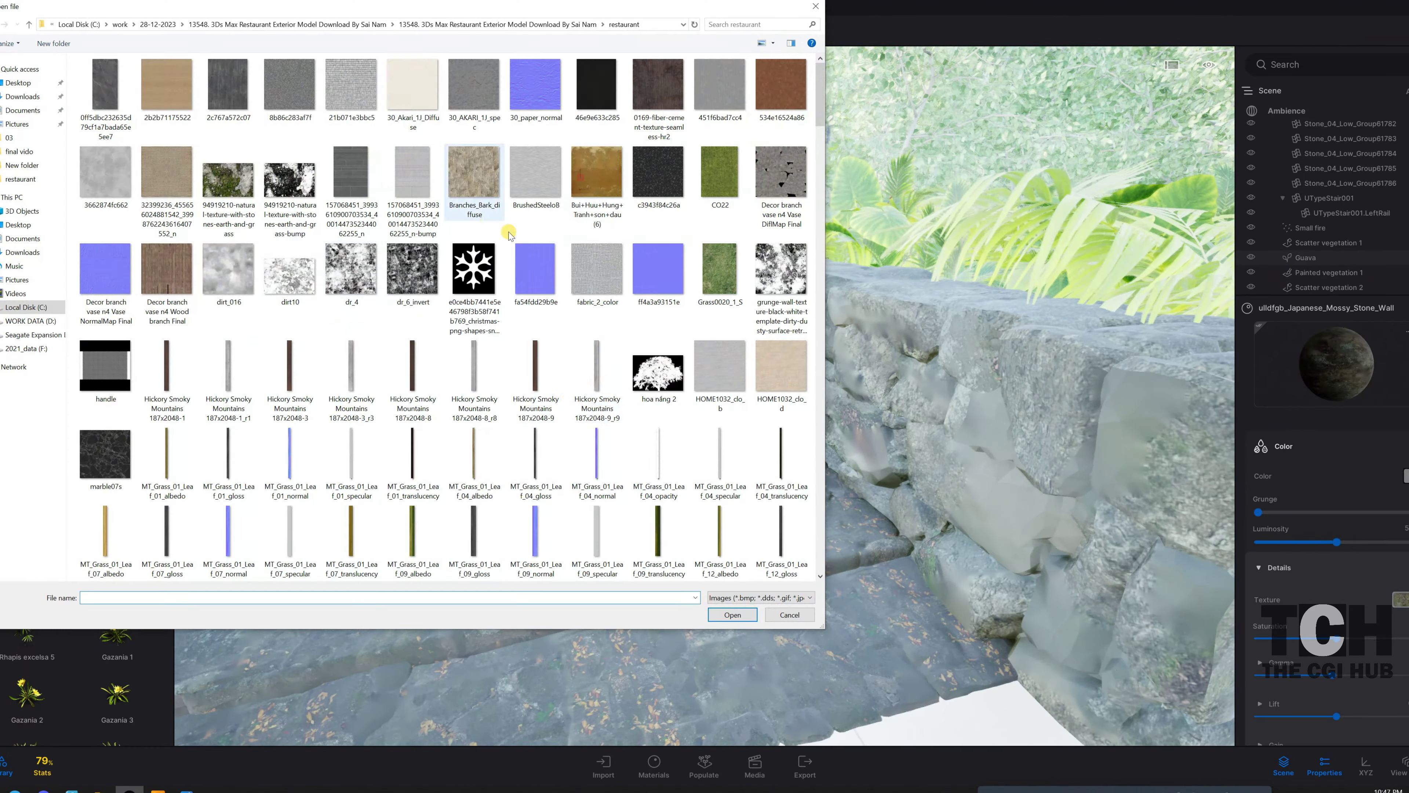
{"action": "scroll", "coordinate": [712, 232], "scroll_direction": "down", "scroll_amount": 10}
{"action": "double_click", "coordinate": [712, 232]}
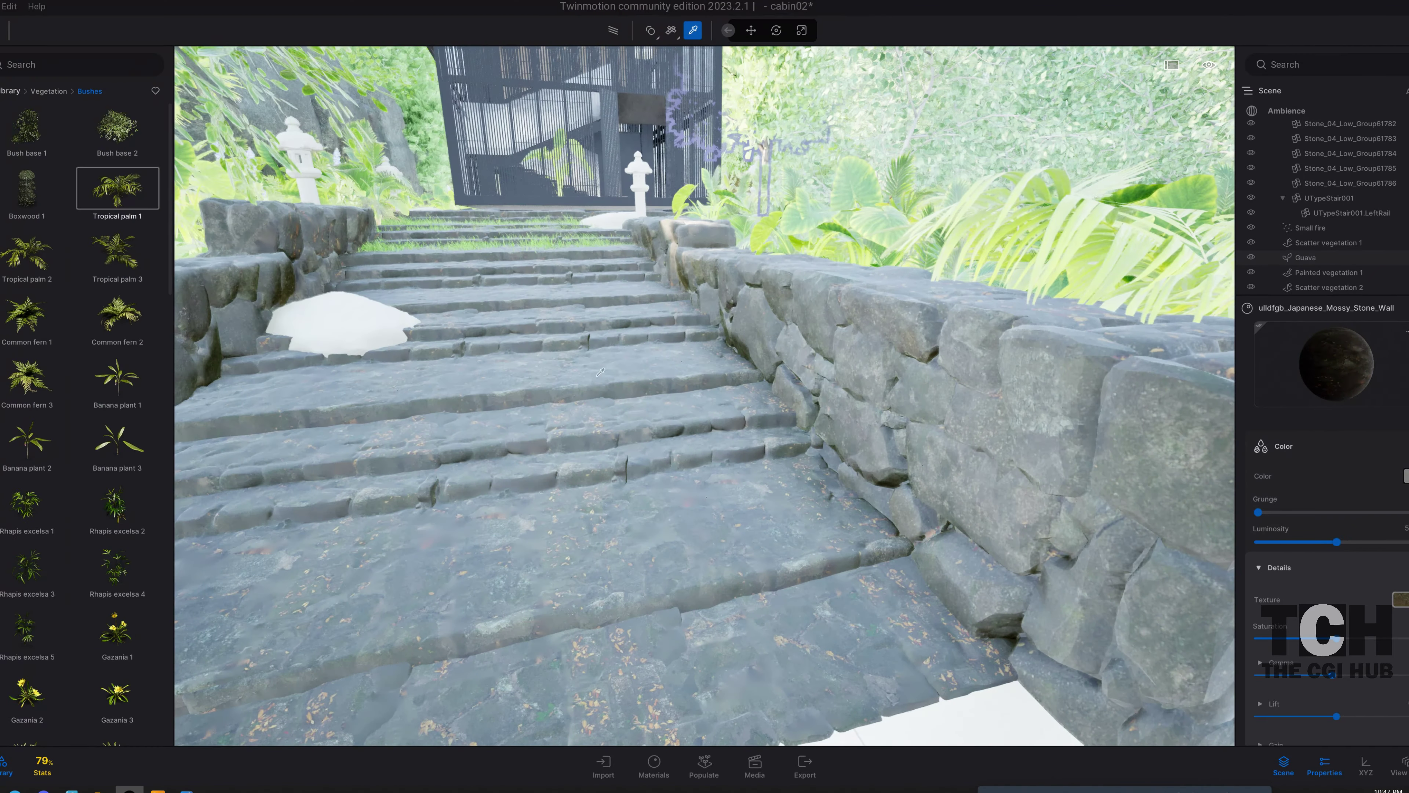
{"action": "scroll", "coordinate": [1324, 660], "scroll_direction": "down", "scroll_amount": 2}
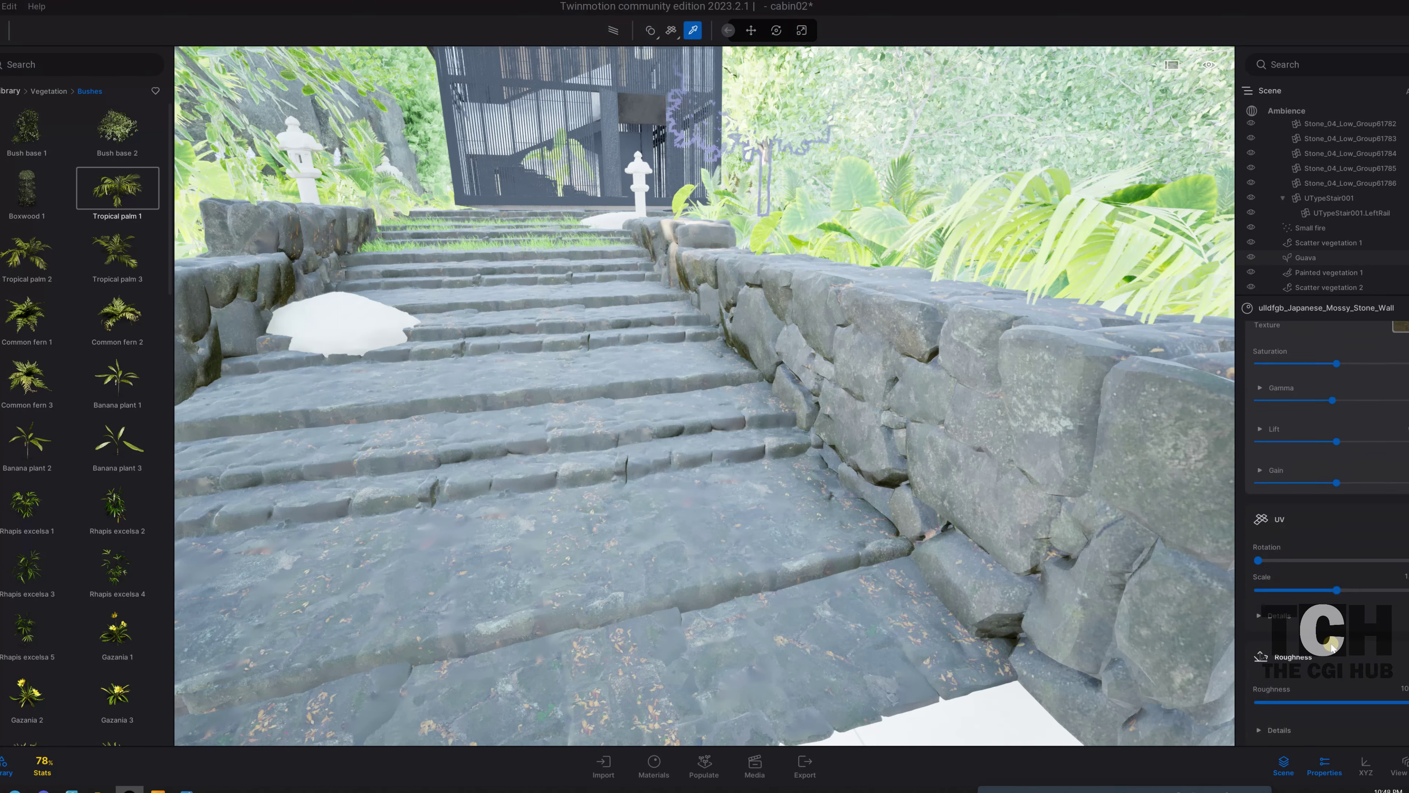
{"action": "scroll", "coordinate": [1332, 646], "scroll_direction": "down", "scroll_amount": 2}
{"action": "scroll", "coordinate": [1323, 644], "scroll_direction": "down", "scroll_amount": 2}
{"action": "scroll", "coordinate": [1314, 641], "scroll_direction": "down", "scroll_amount": 2}
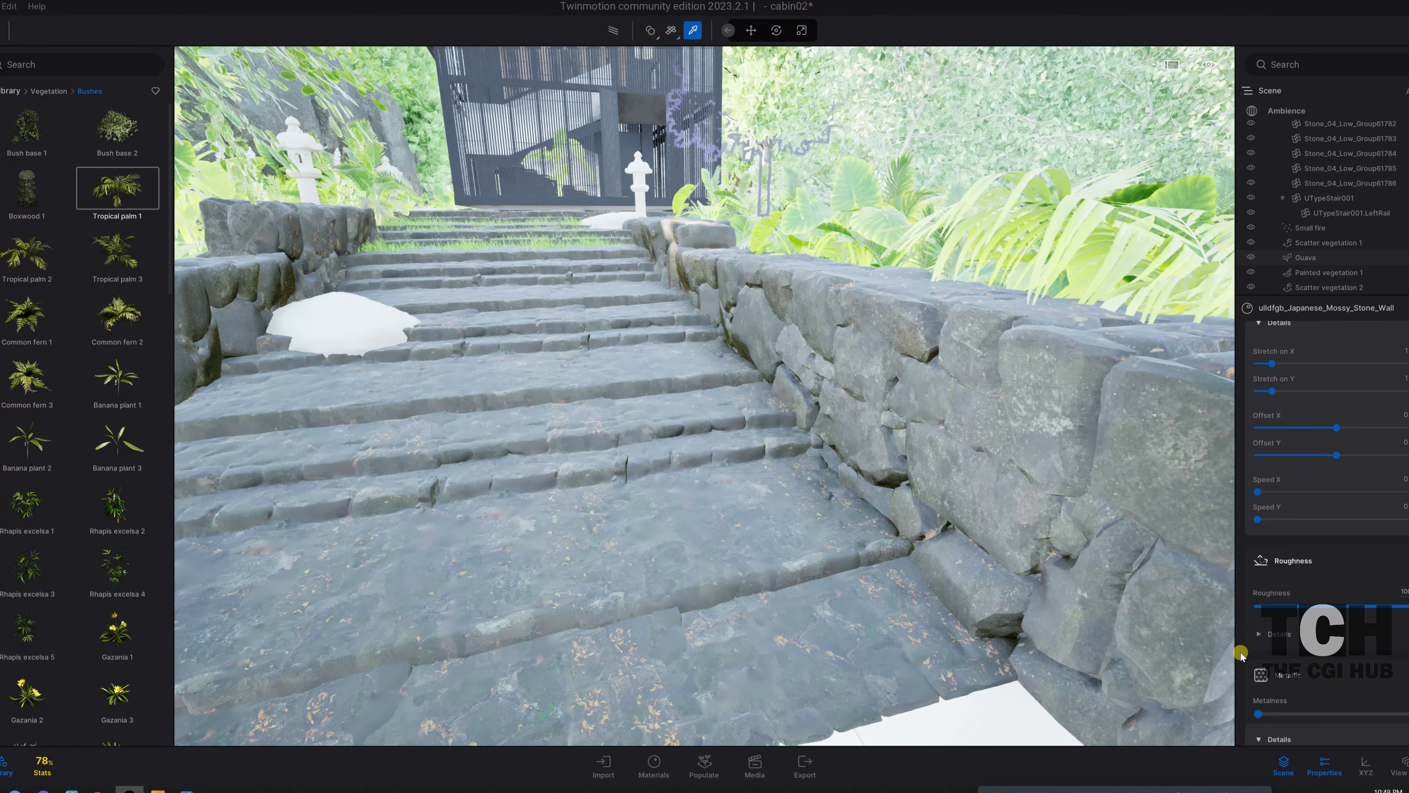
{"action": "scroll", "coordinate": [1297, 637], "scroll_direction": "down", "scroll_amount": 2}
{"action": "scroll", "coordinate": [1296, 637], "scroll_direction": "down", "scroll_amount": 2}
{"action": "scroll", "coordinate": [1296, 633], "scroll_direction": "down", "scroll_amount": 2}
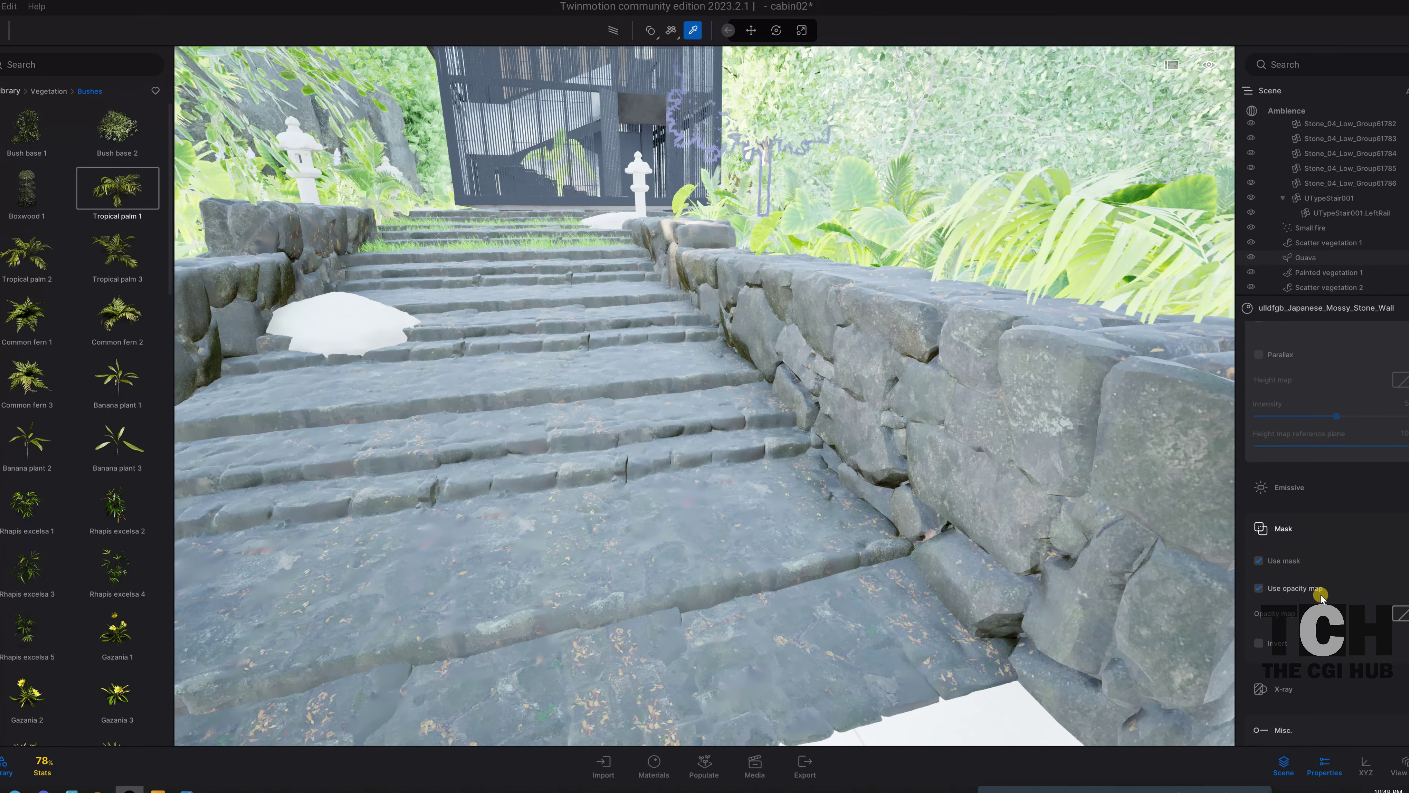
{"action": "scroll", "coordinate": [1320, 597], "scroll_direction": "down", "scroll_amount": 2}
{"action": "scroll", "coordinate": [1366, 643], "scroll_direction": "up", "scroll_amount": 3}
{"action": "scroll", "coordinate": [1343, 632], "scroll_direction": "up", "scroll_amount": 3}
{"action": "scroll", "coordinate": [1318, 623], "scroll_direction": "up", "scroll_amount": 3}
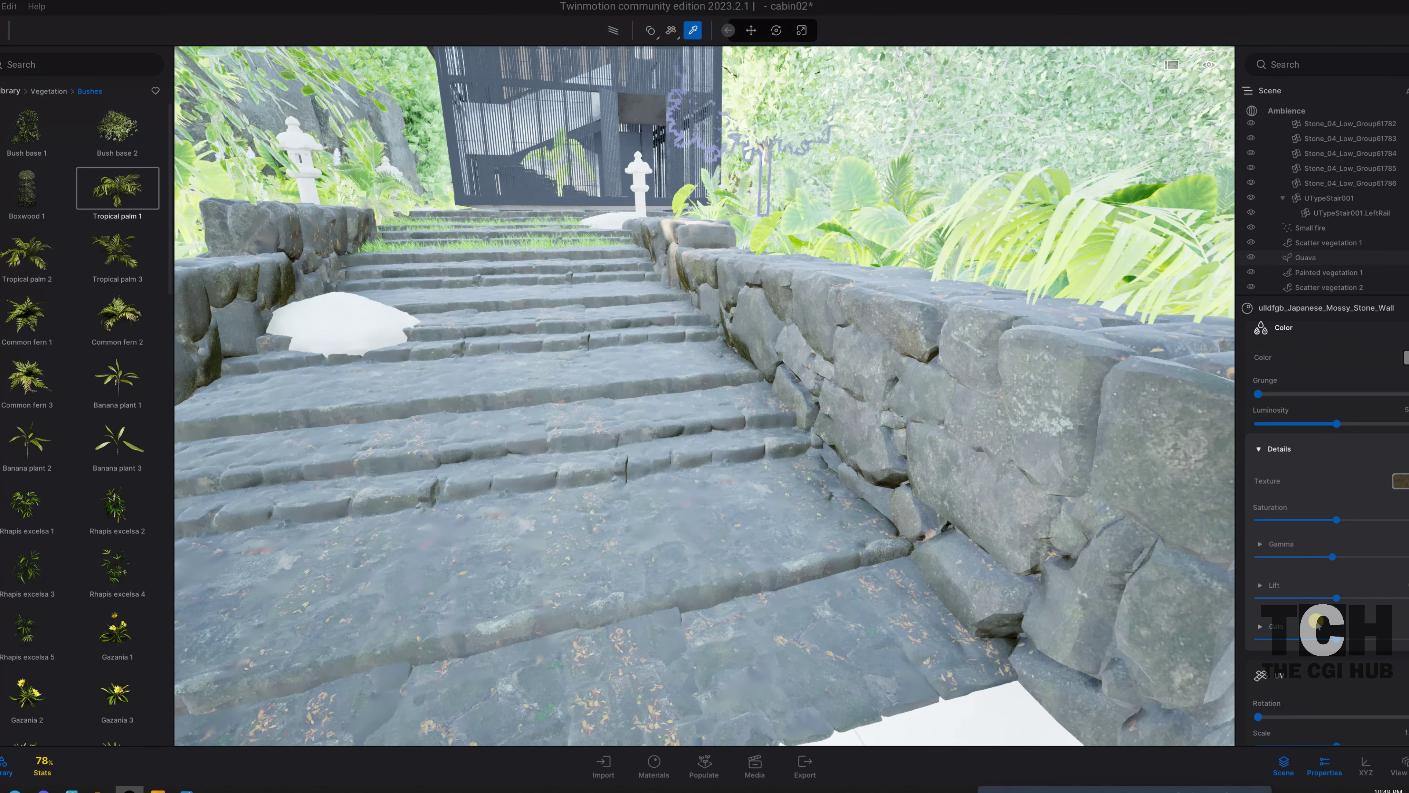
{"action": "scroll", "coordinate": [1271, 528], "scroll_direction": "down", "scroll_amount": 3}
{"action": "scroll", "coordinate": [1232, 560], "scroll_direction": "down", "scroll_amount": 3}
- Inspect the stone steps material and lower the camera to a front view of the cabin
{"action": "left_click", "coordinate": [624, 446]}
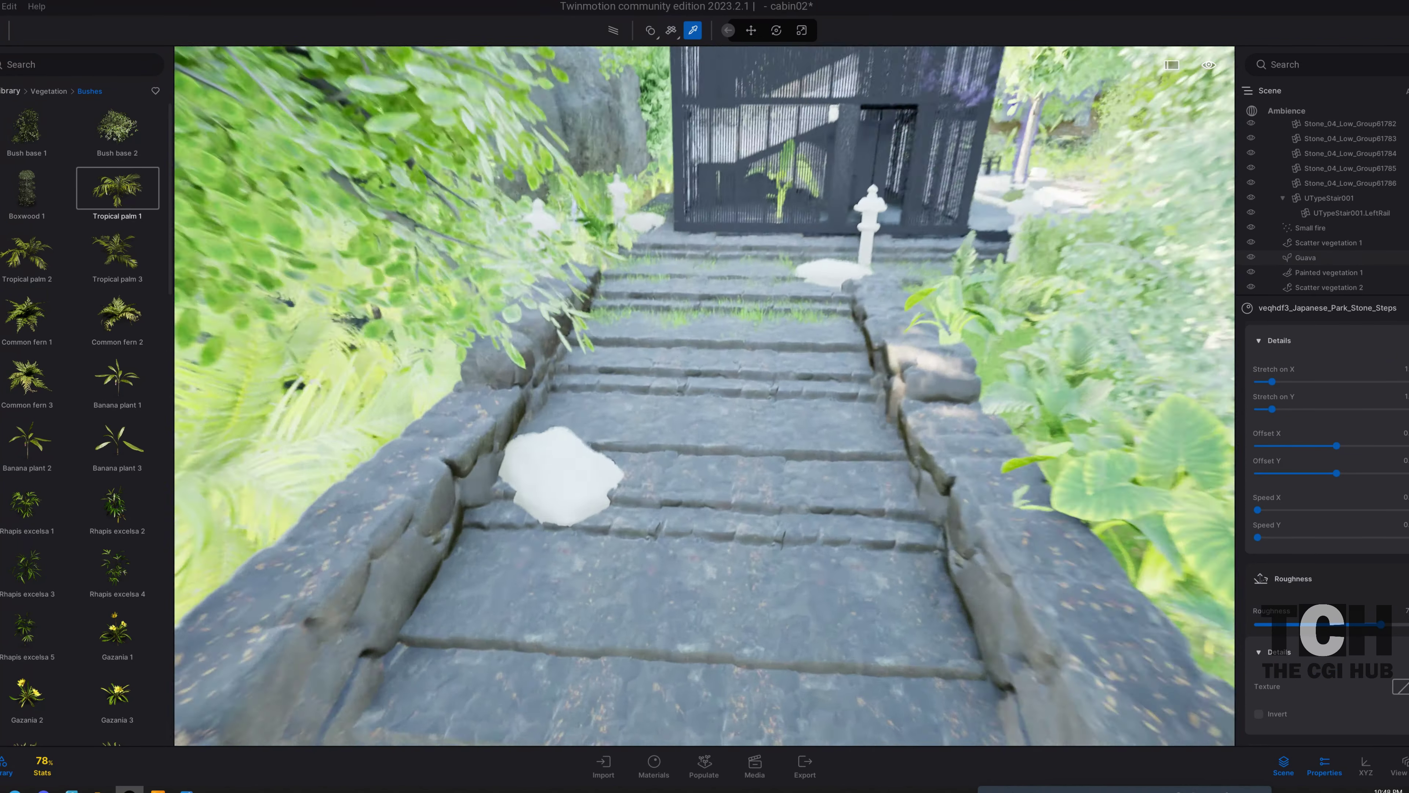
{"action": "left_click_drag", "start_coordinate": [624, 446], "coordinate": [729, 434]}
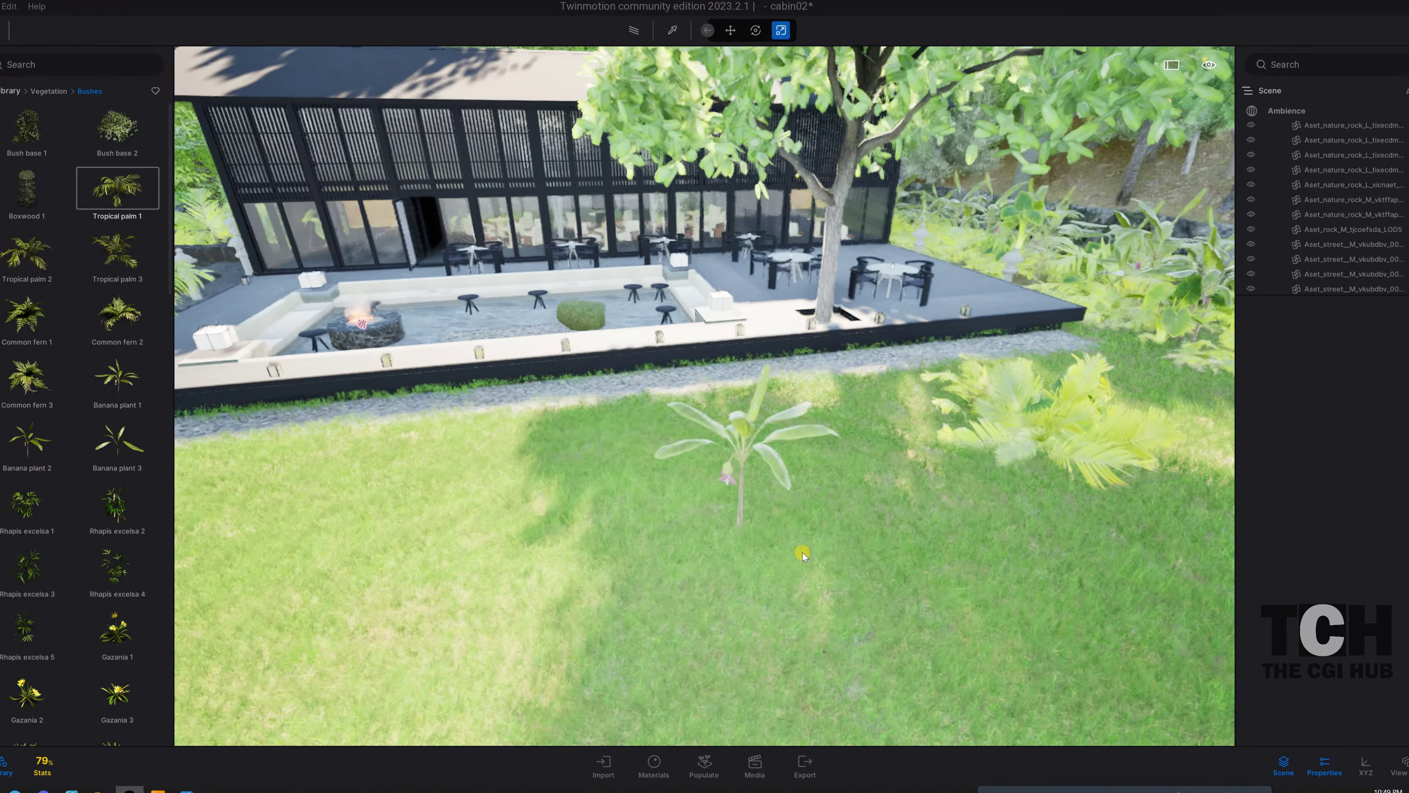
{"action": "left_click", "coordinate": [681, 432]}
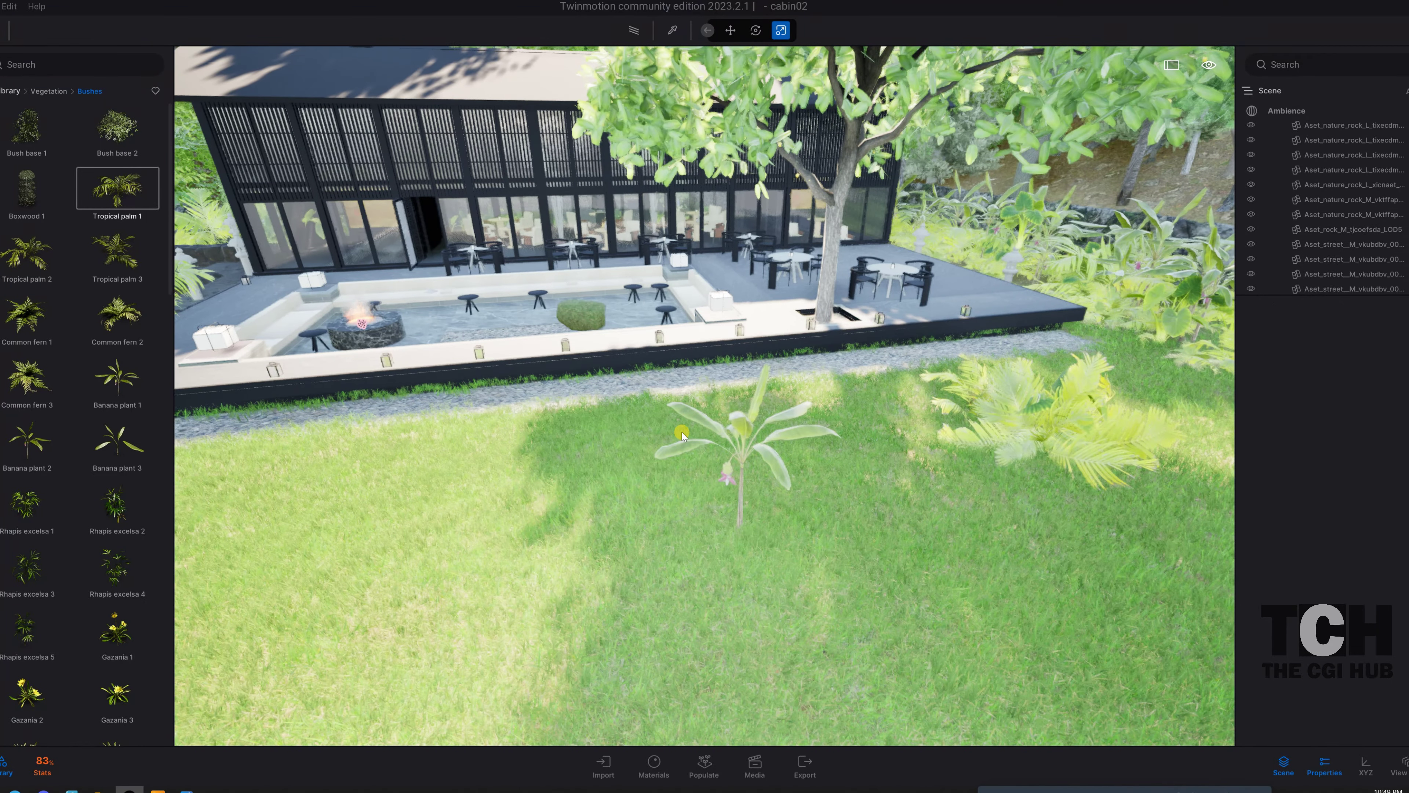
{"action": "left_click_drag", "start_coordinate": [629, 445], "coordinate": [628, 411]}
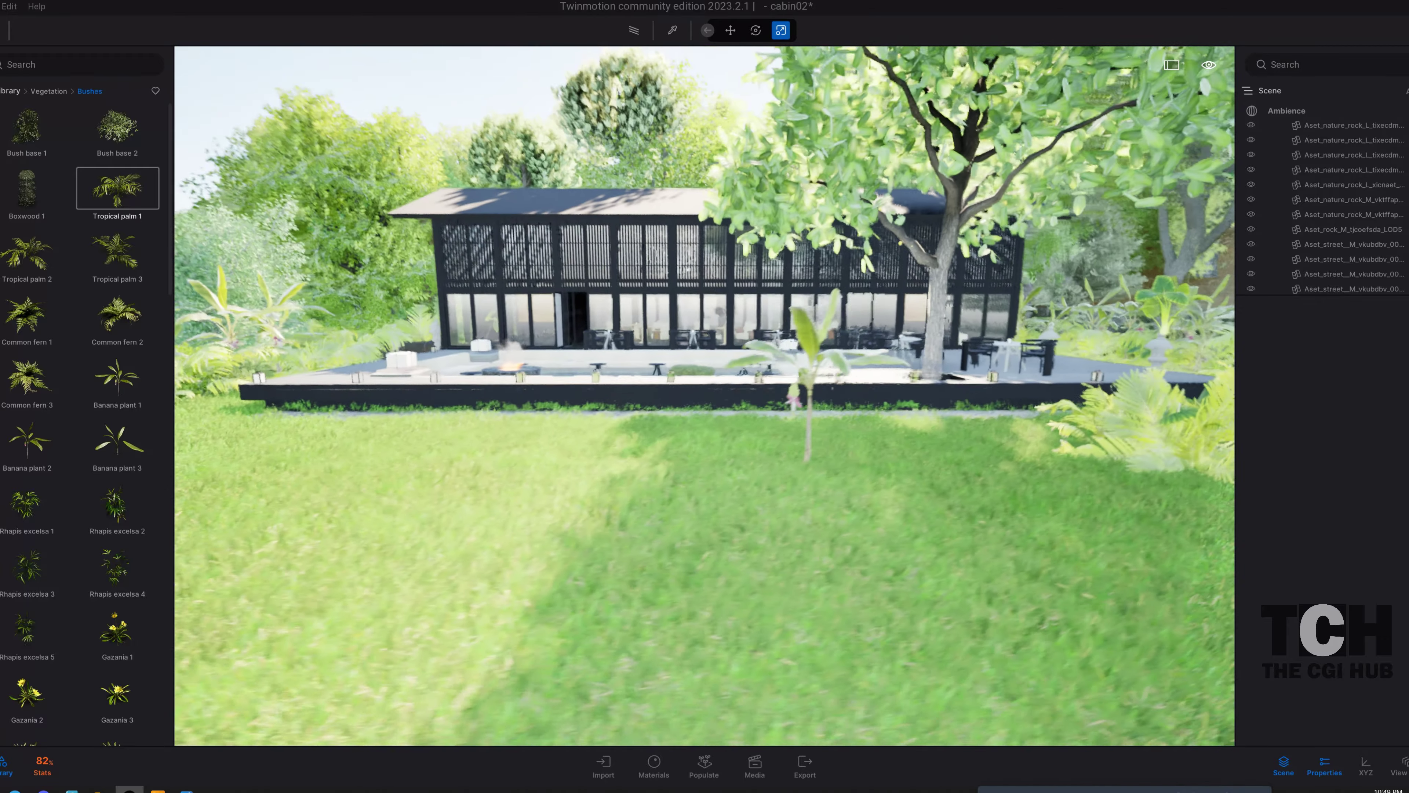
- In the still-image panel, frame the cabin closer, strafe right and raise the camera slightly
{"action": "left_click", "coordinate": [695, 774]}
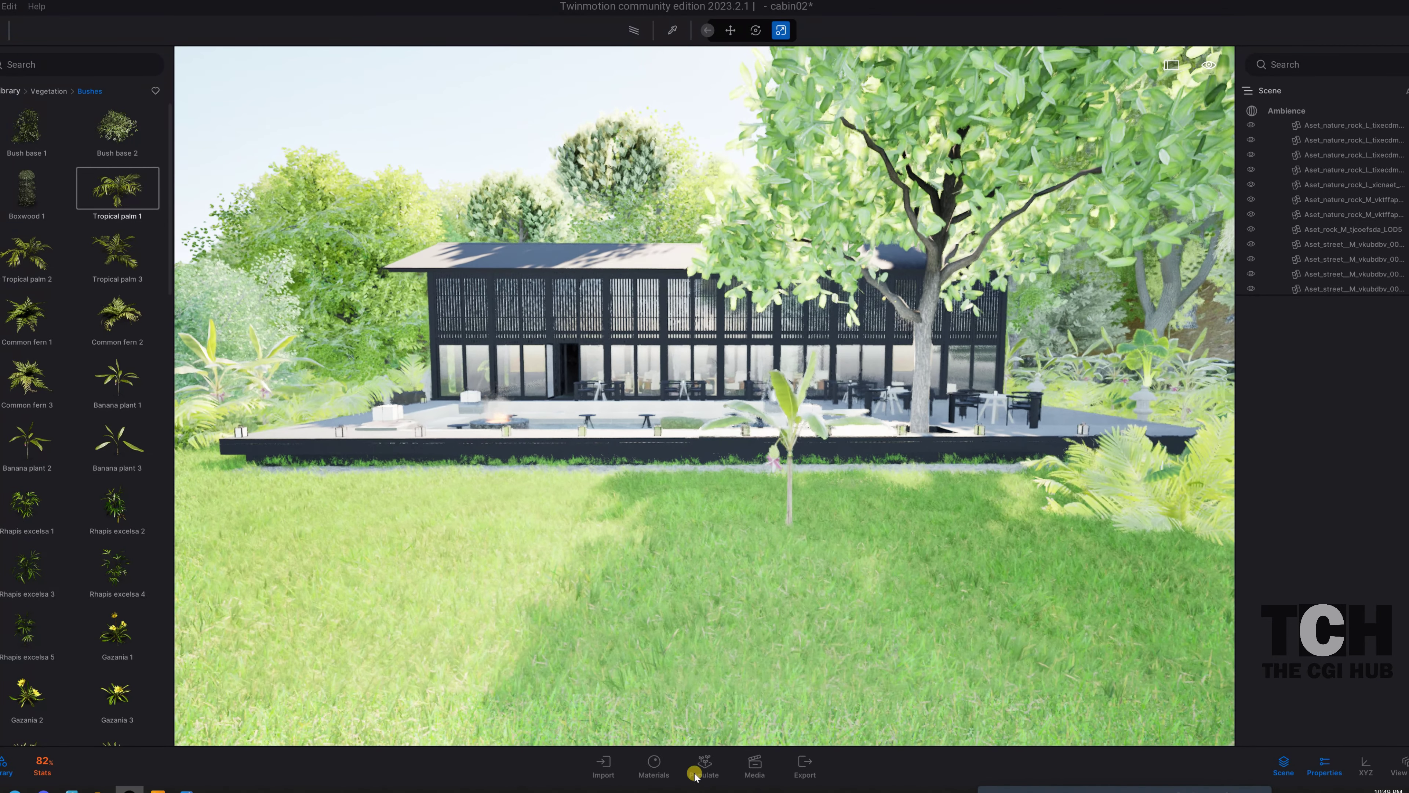
{"action": "left_click", "coordinate": [755, 766]}
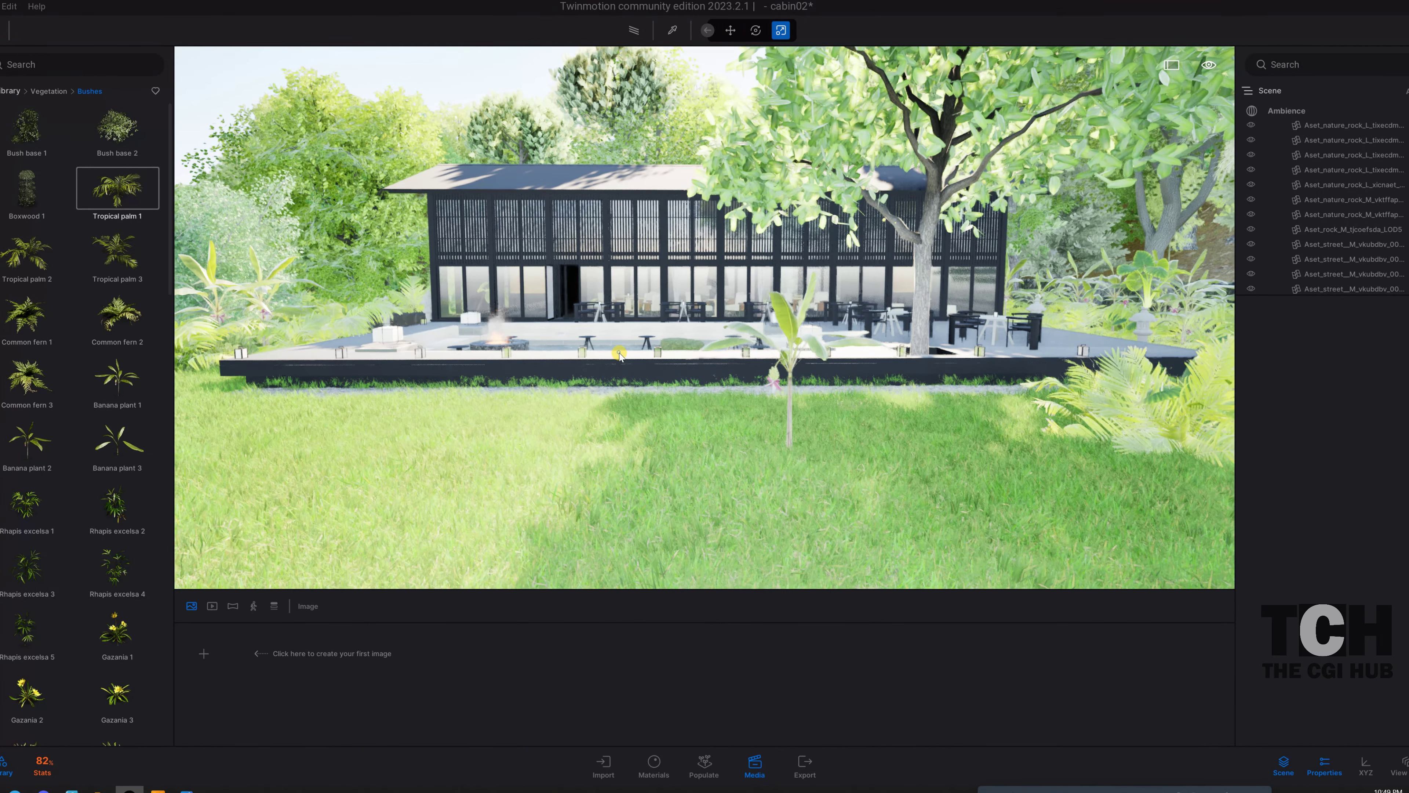
{"action": "left_click_drag", "start_coordinate": [620, 355], "coordinate": [619, 327]}
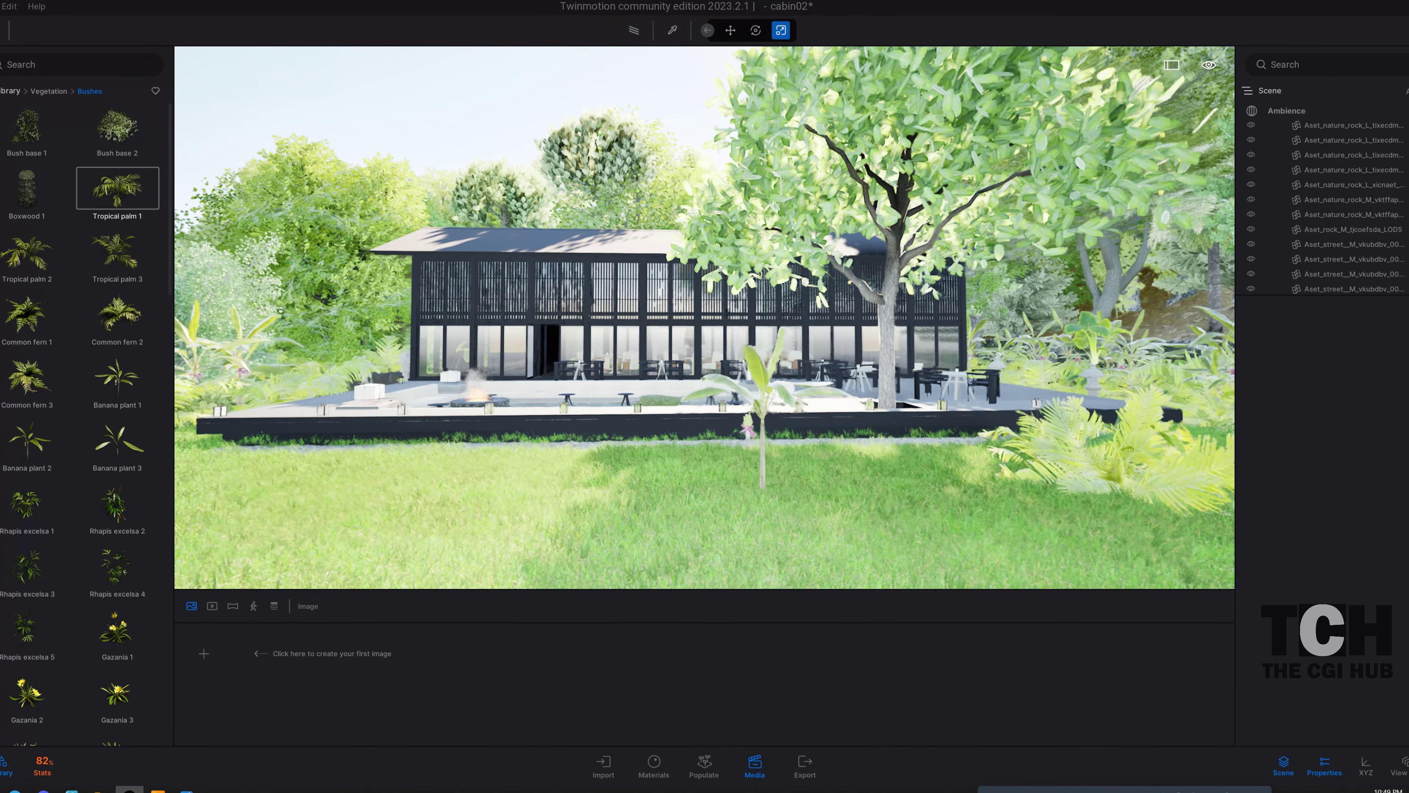
{"action": "left_click_drag", "start_coordinate": [619, 400], "coordinate": [604, 397]}
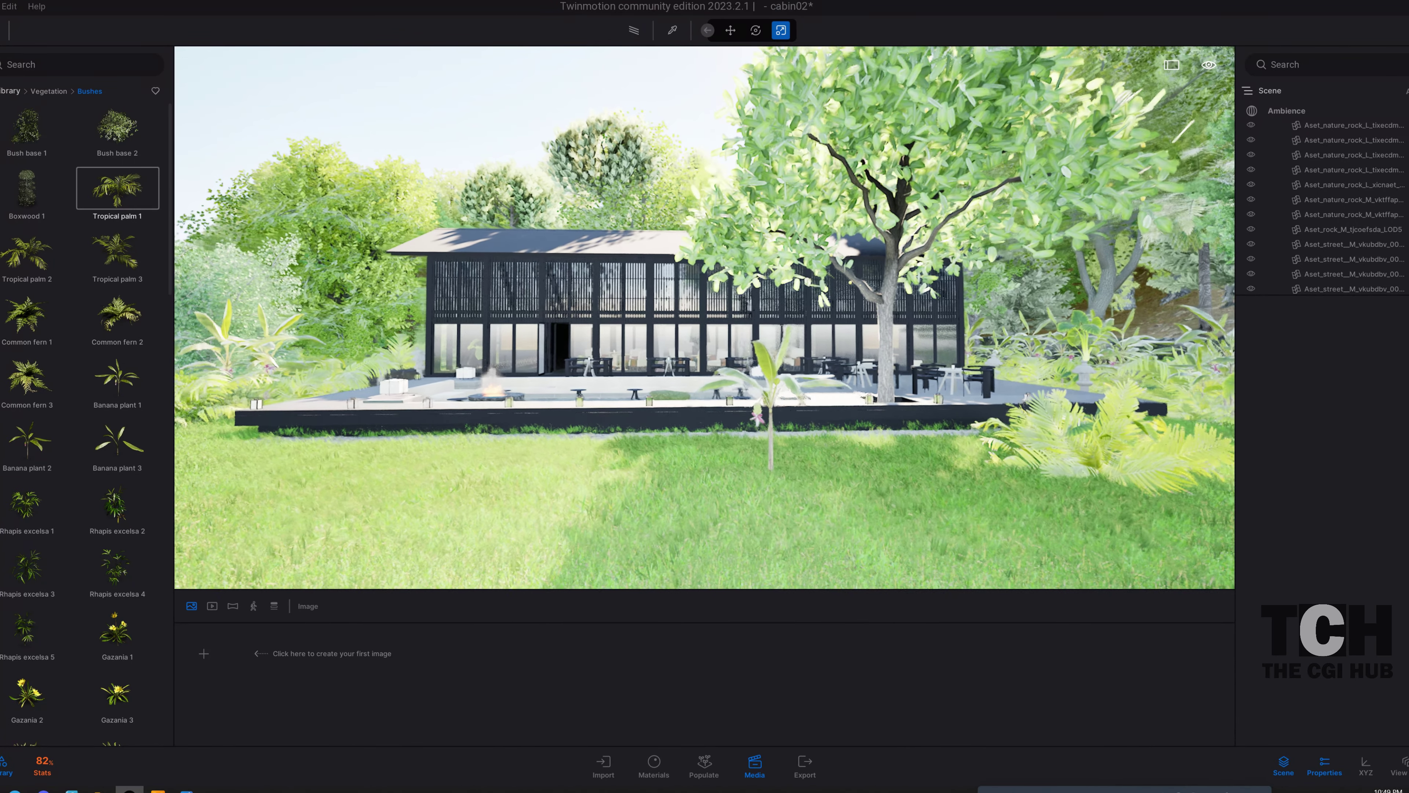
{"action": "key", "text": "d"}
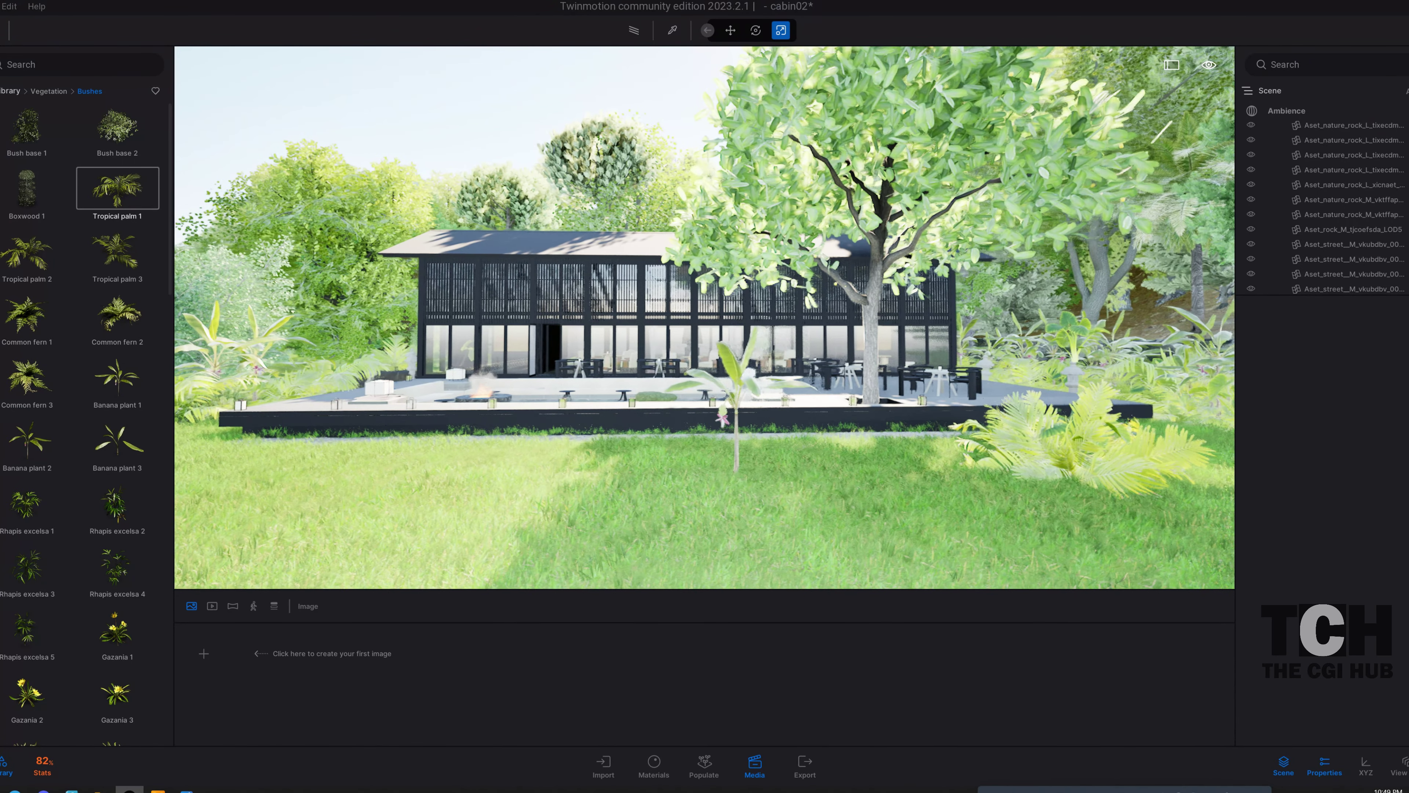
{"action": "key", "text": "d"}
{"action": "key", "text": "d"}
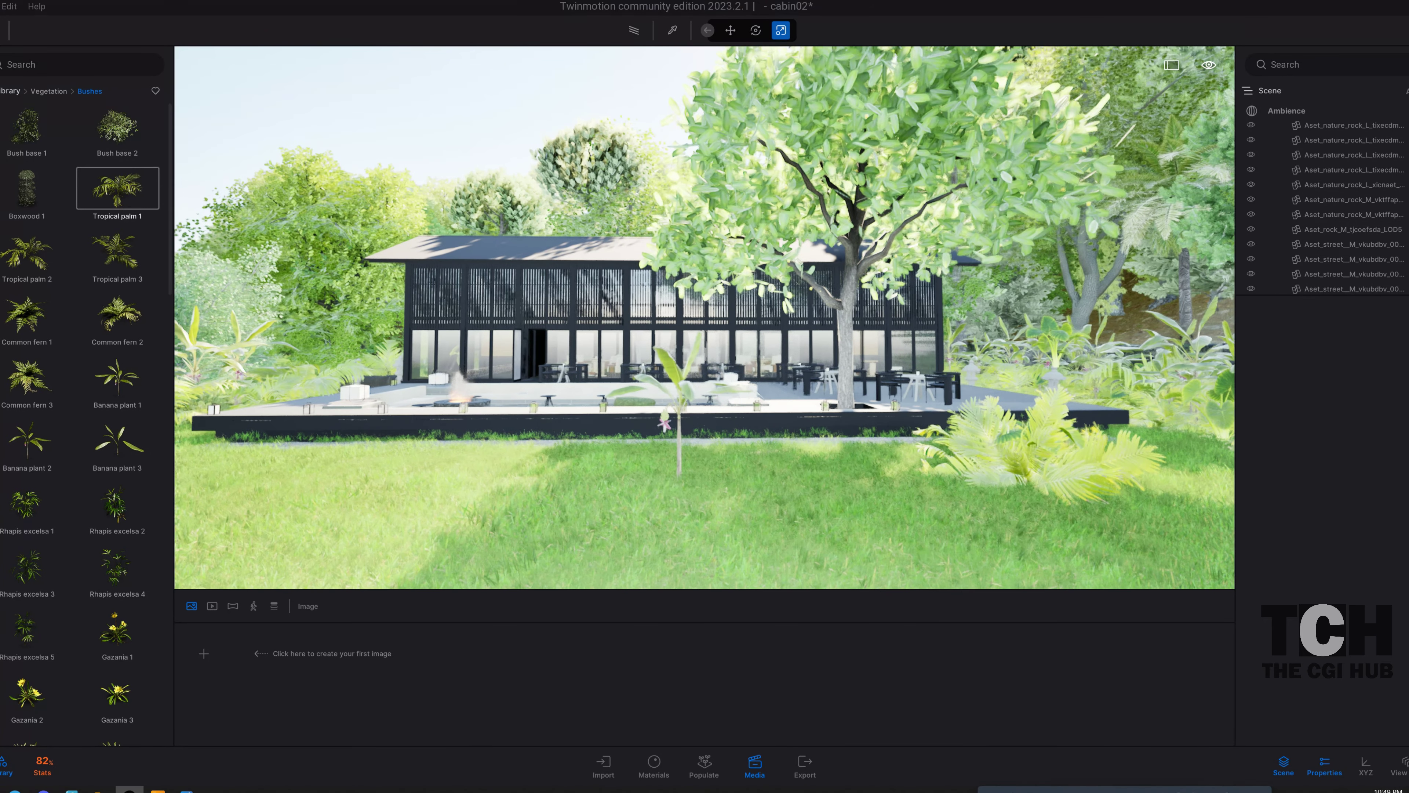
{"action": "key", "text": "e"}
{"action": "key", "text": "e"}
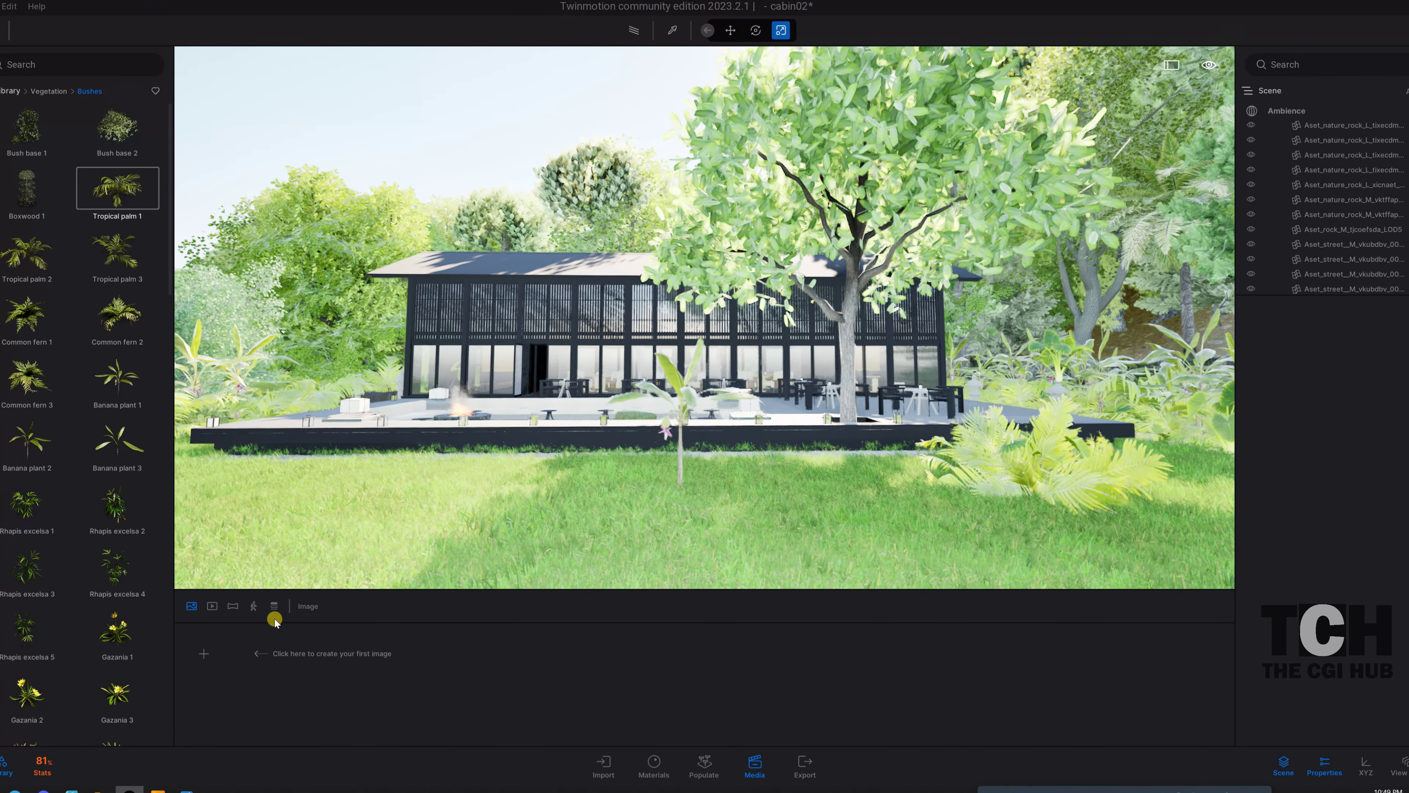
- Save the current view as the new image shot Image1 and bring up its camera settings
{"action": "left_click", "coordinate": [210, 653]}
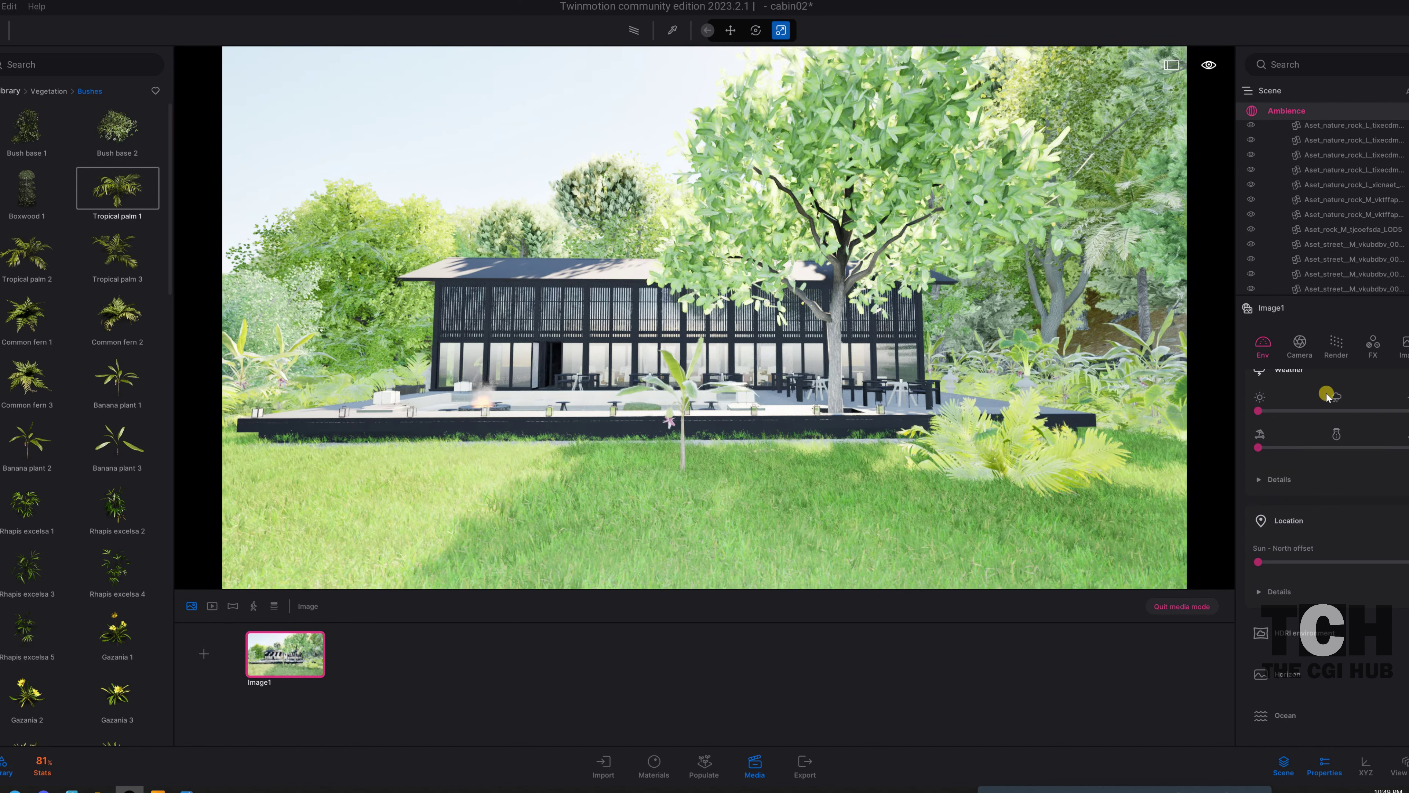
{"action": "left_click", "coordinate": [1300, 346]}
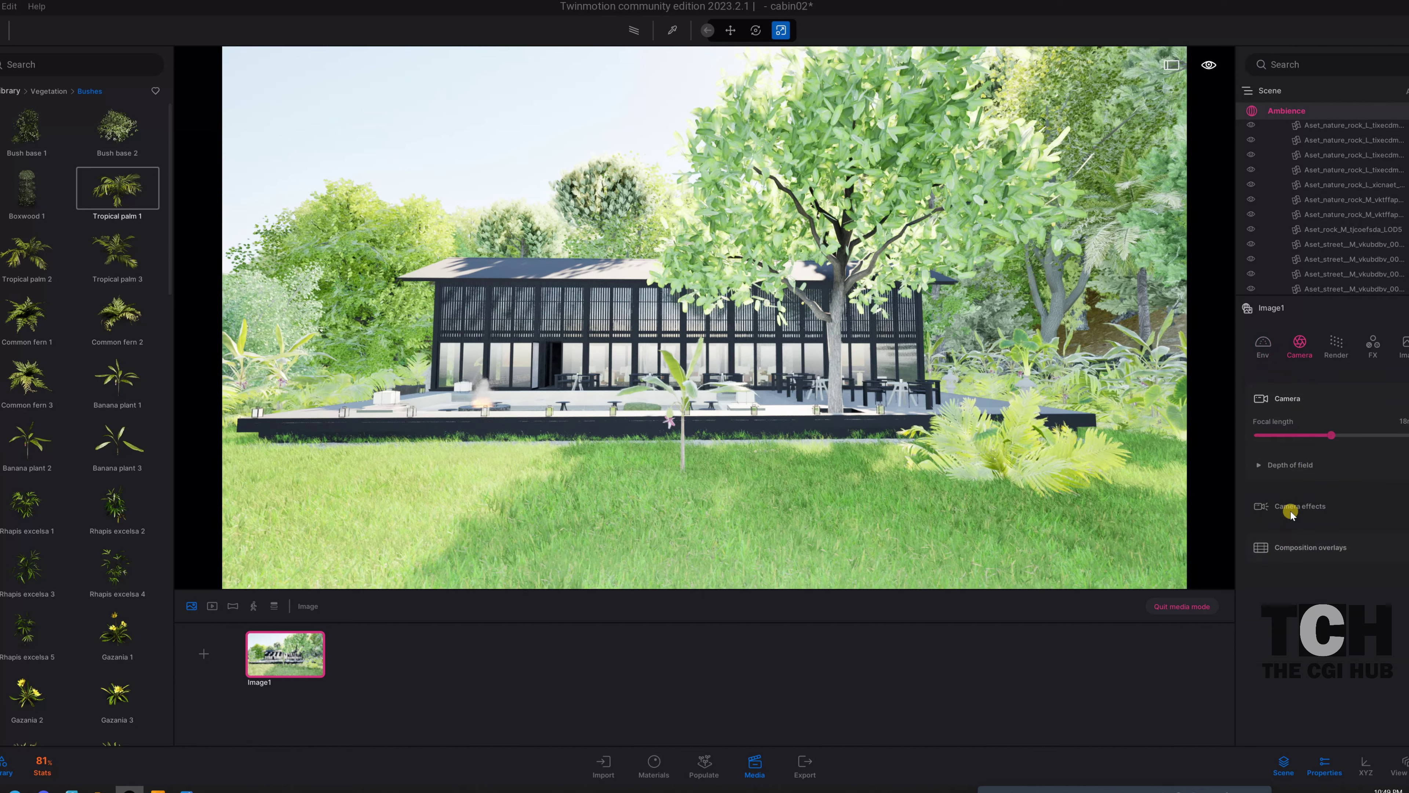
{"action": "left_click", "coordinate": [1297, 539]}
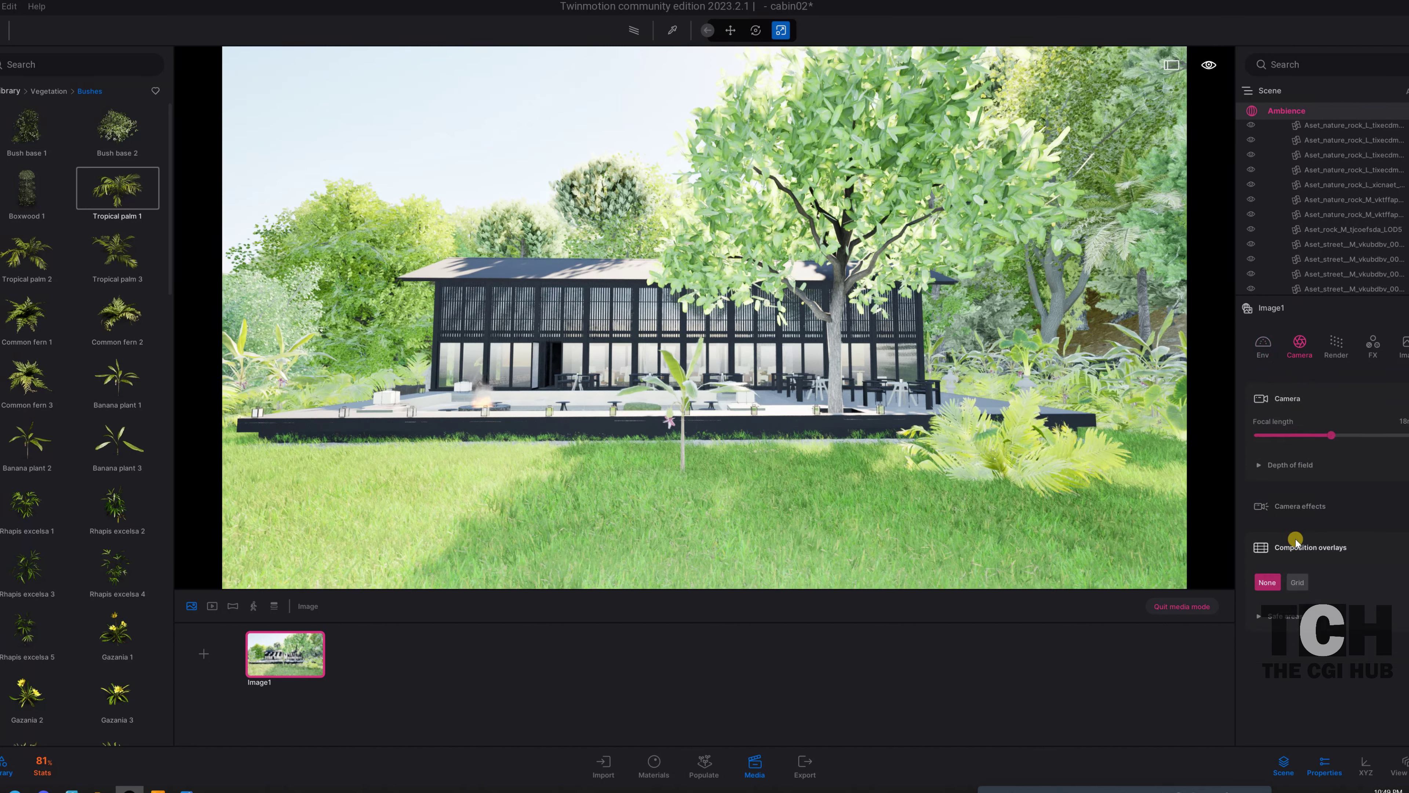
- Enable Parallelism under Camera effects and lengthen the focal length to tighten the framing
{"action": "left_click", "coordinate": [1297, 506]}
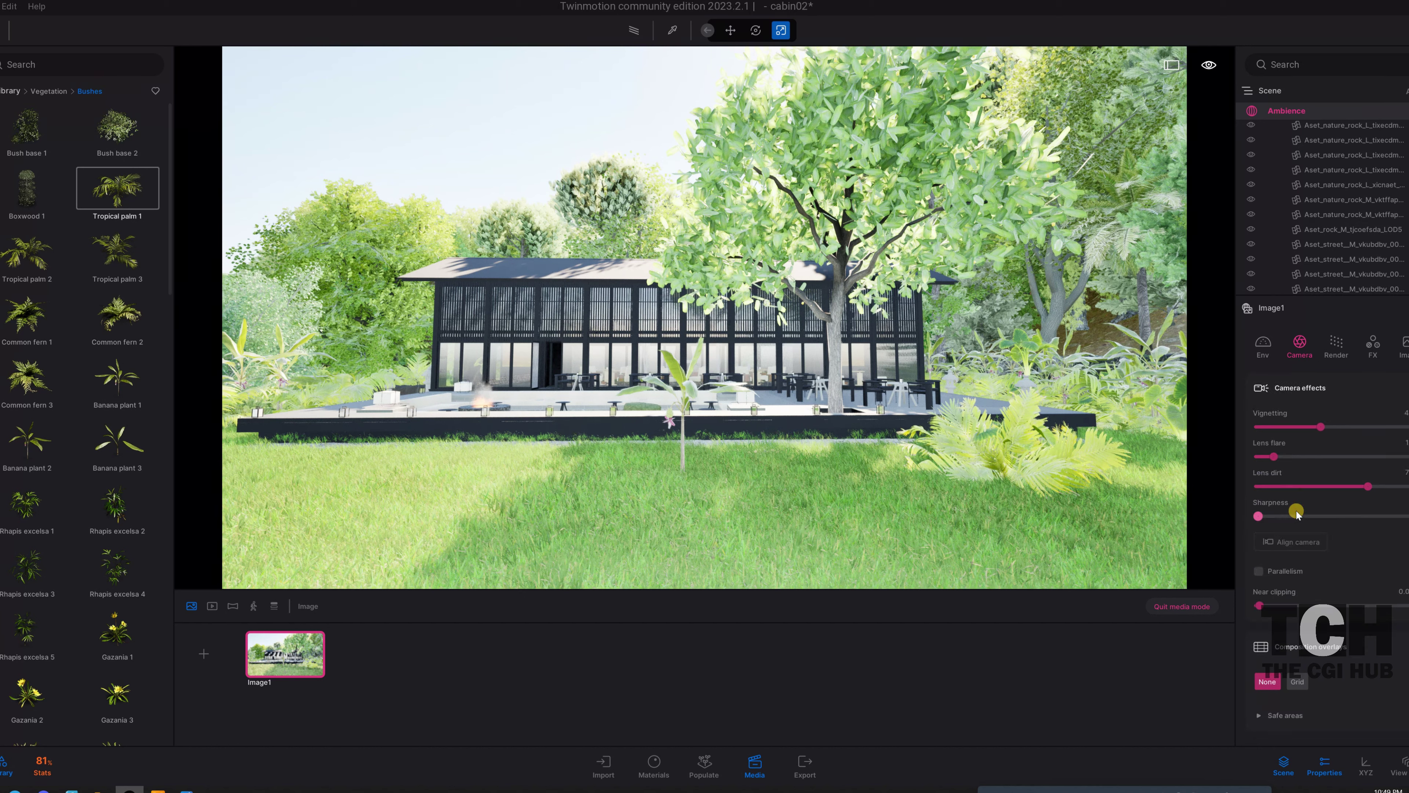
{"action": "left_click", "coordinate": [1255, 568]}
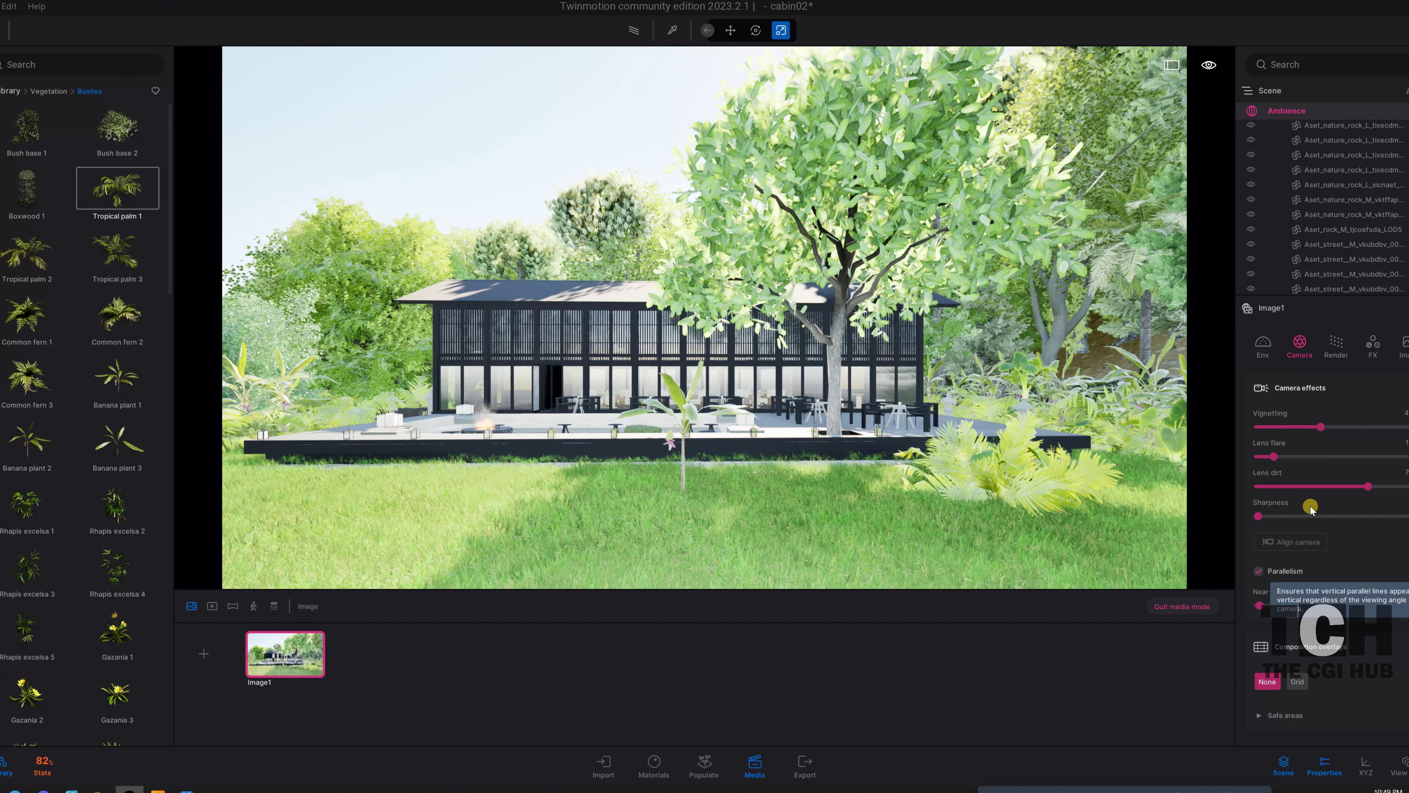
{"action": "scroll", "coordinate": [1351, 522], "scroll_direction": "up", "scroll_amount": 3}
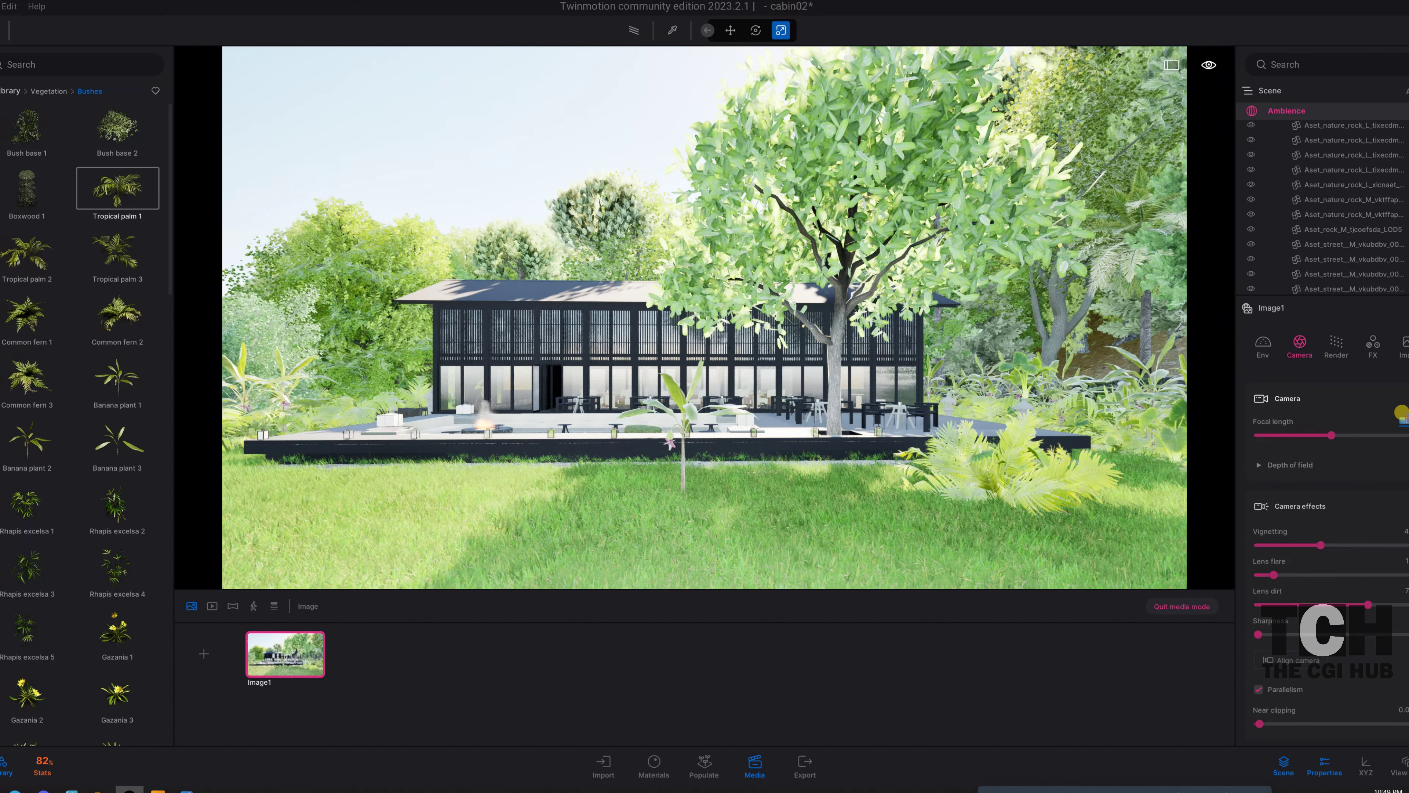
{"action": "left_click", "coordinate": [871, 502]}
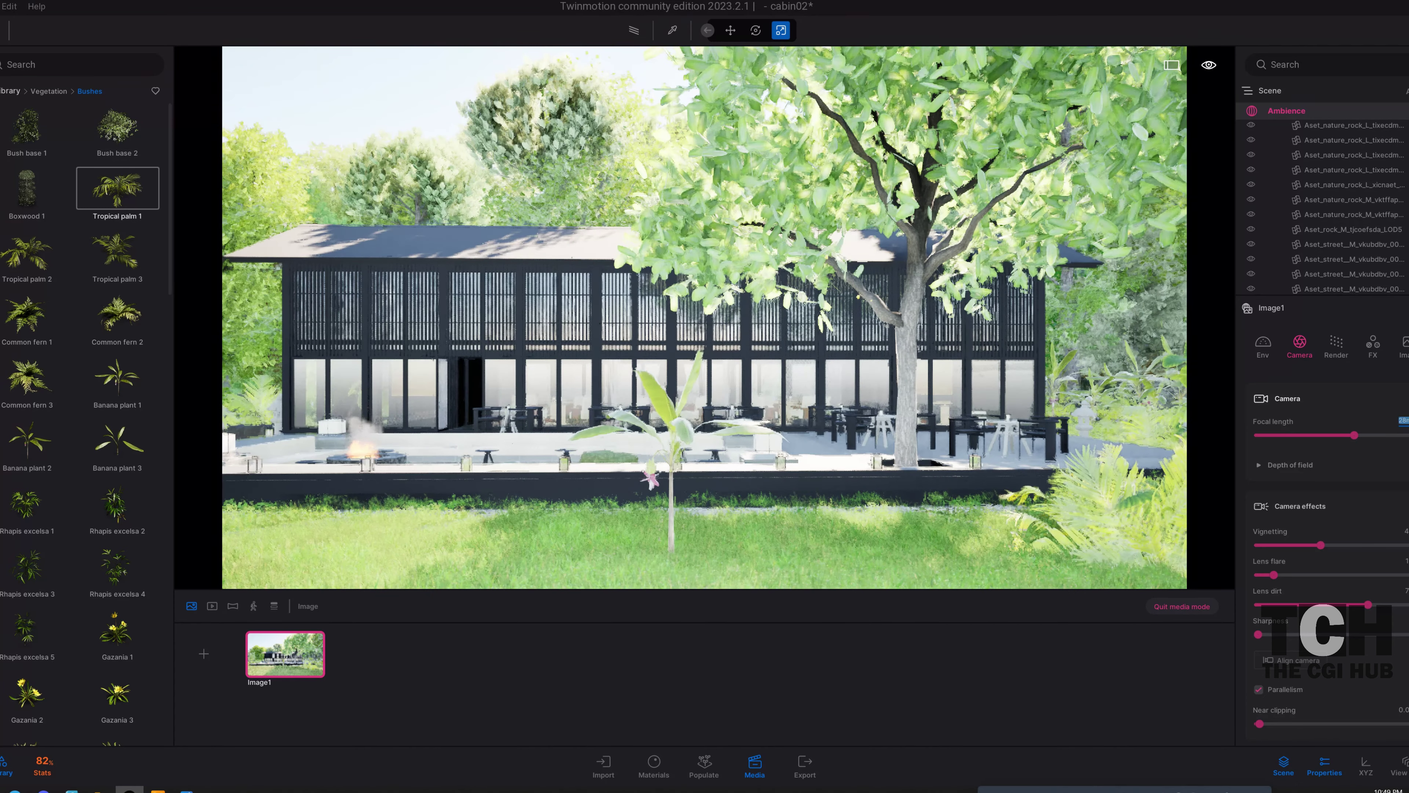
{"action": "scroll", "coordinate": [799, 438], "scroll_direction": "down", "scroll_amount": 5}
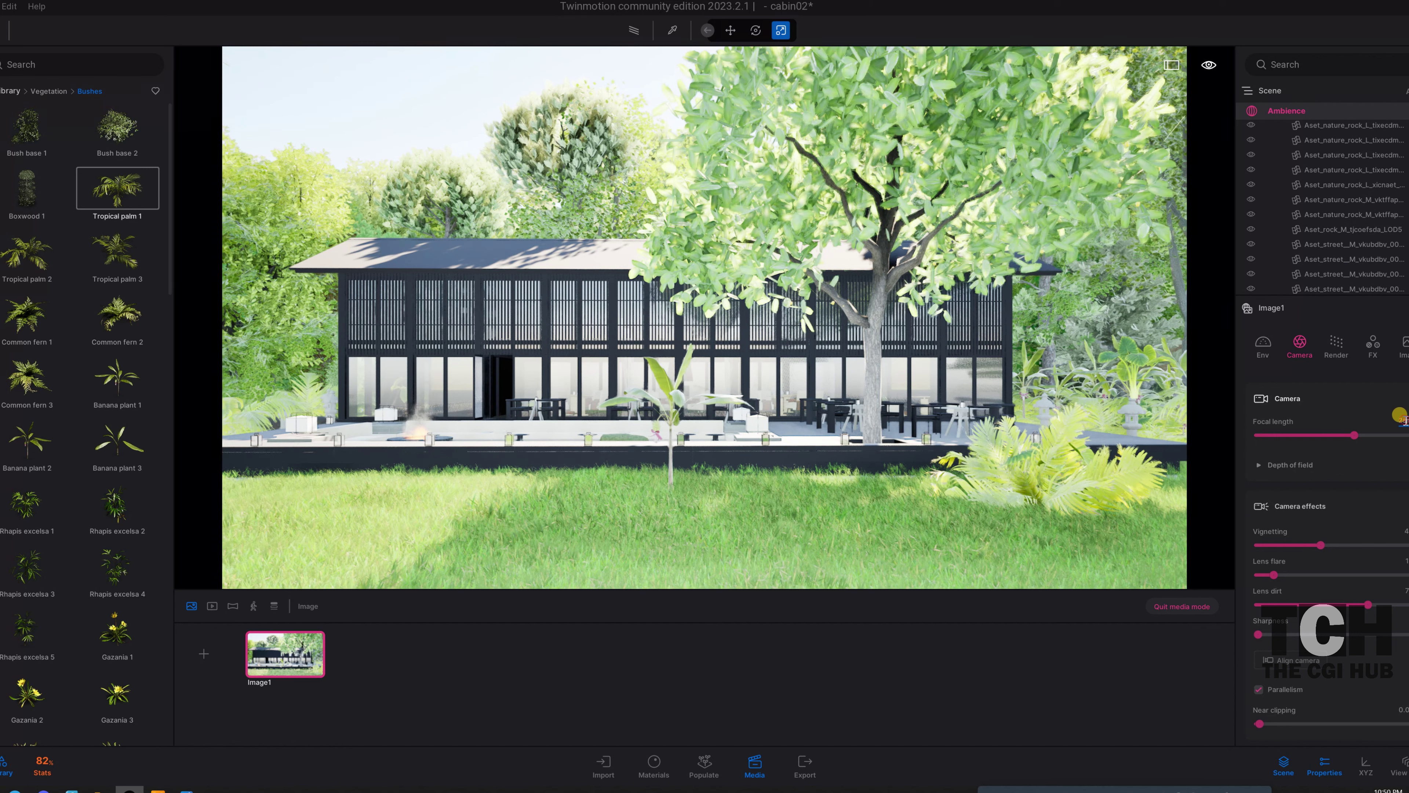
- Set Image1's focal length to 24 and refresh its thumbnail to the current view
{"action": "type", "text": "24"}
{"action": "key", "text": "Return"}
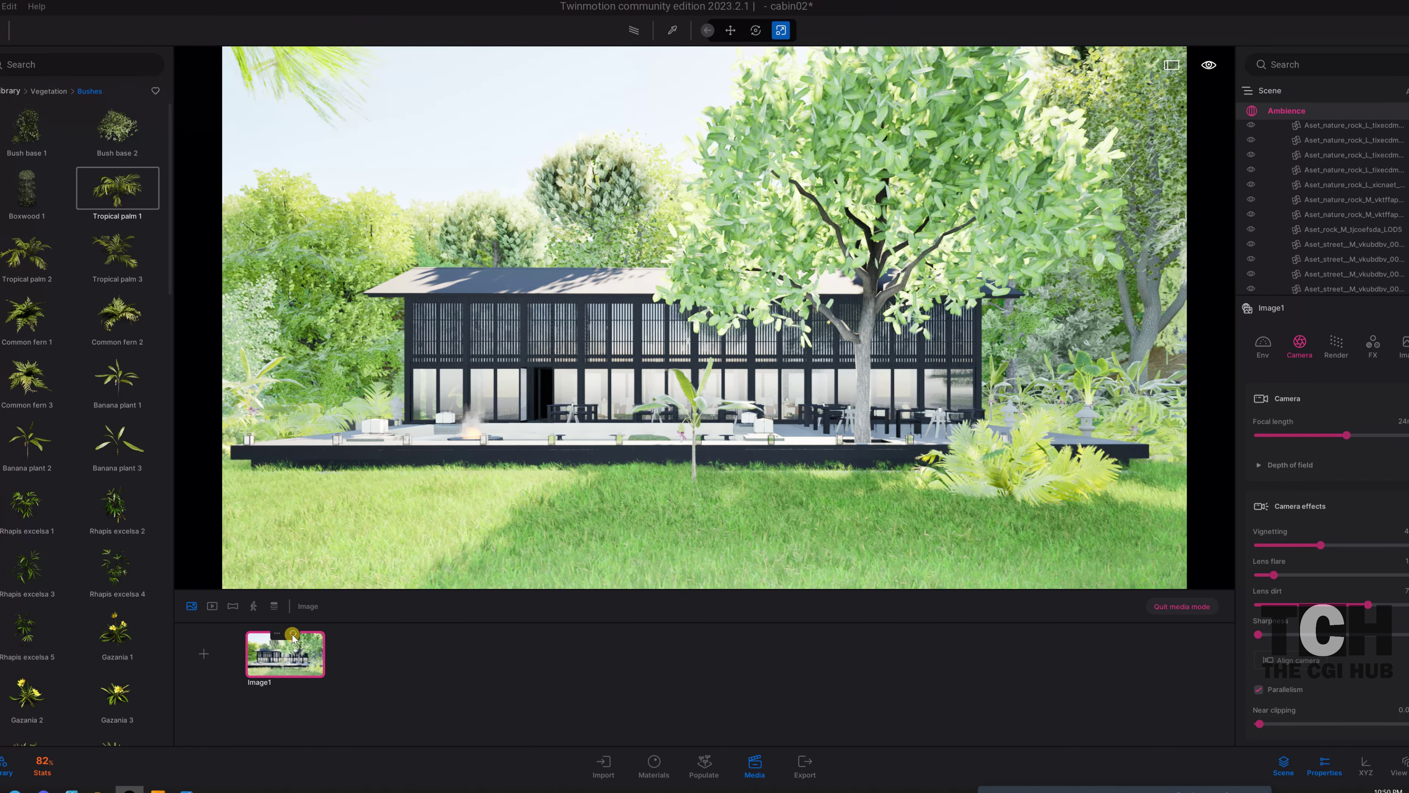
{"action": "left_click", "coordinate": [293, 634]}
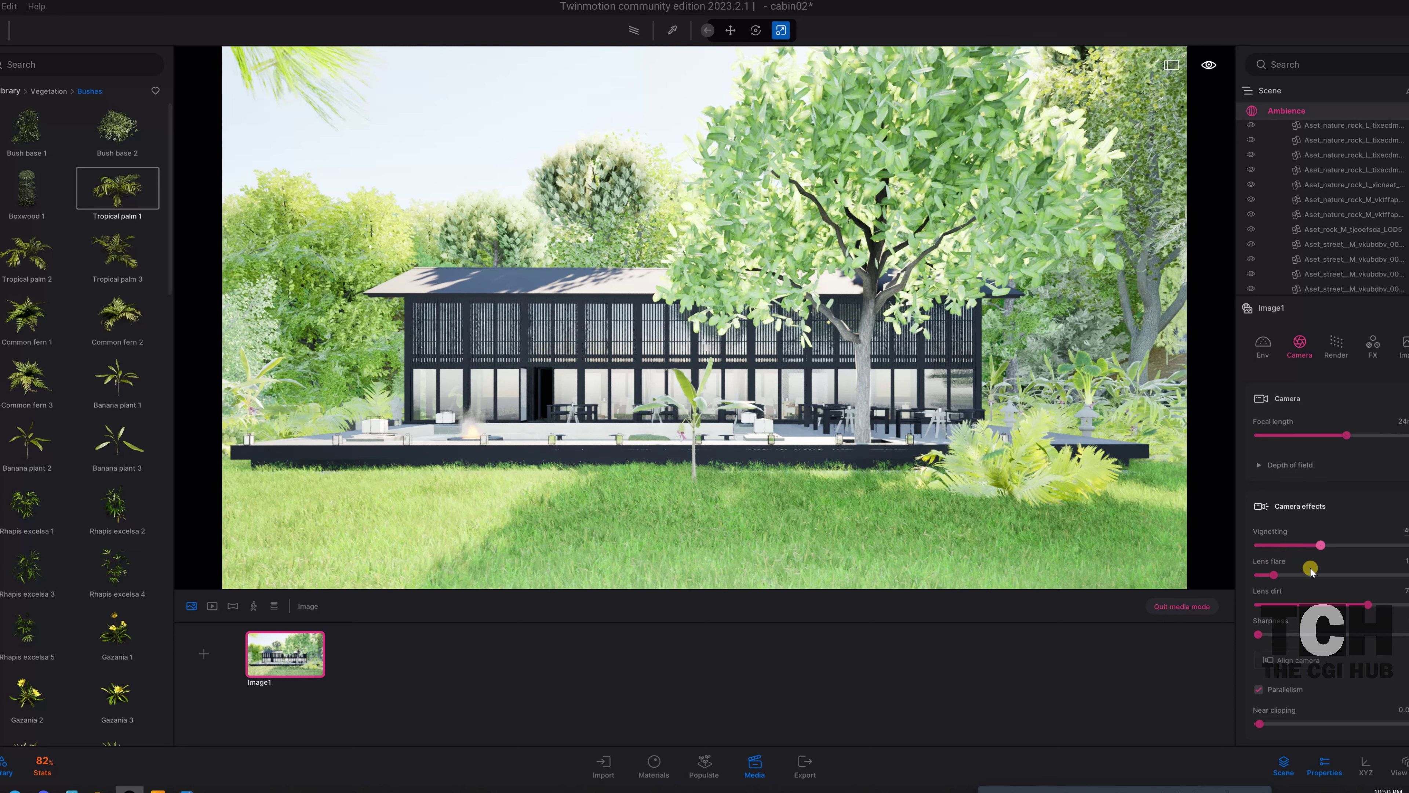
- Raise the image sharpness and show the rule-of-thirds grid composition overlay
{"action": "scroll", "coordinate": [1344, 595], "scroll_direction": "down", "scroll_amount": 1}
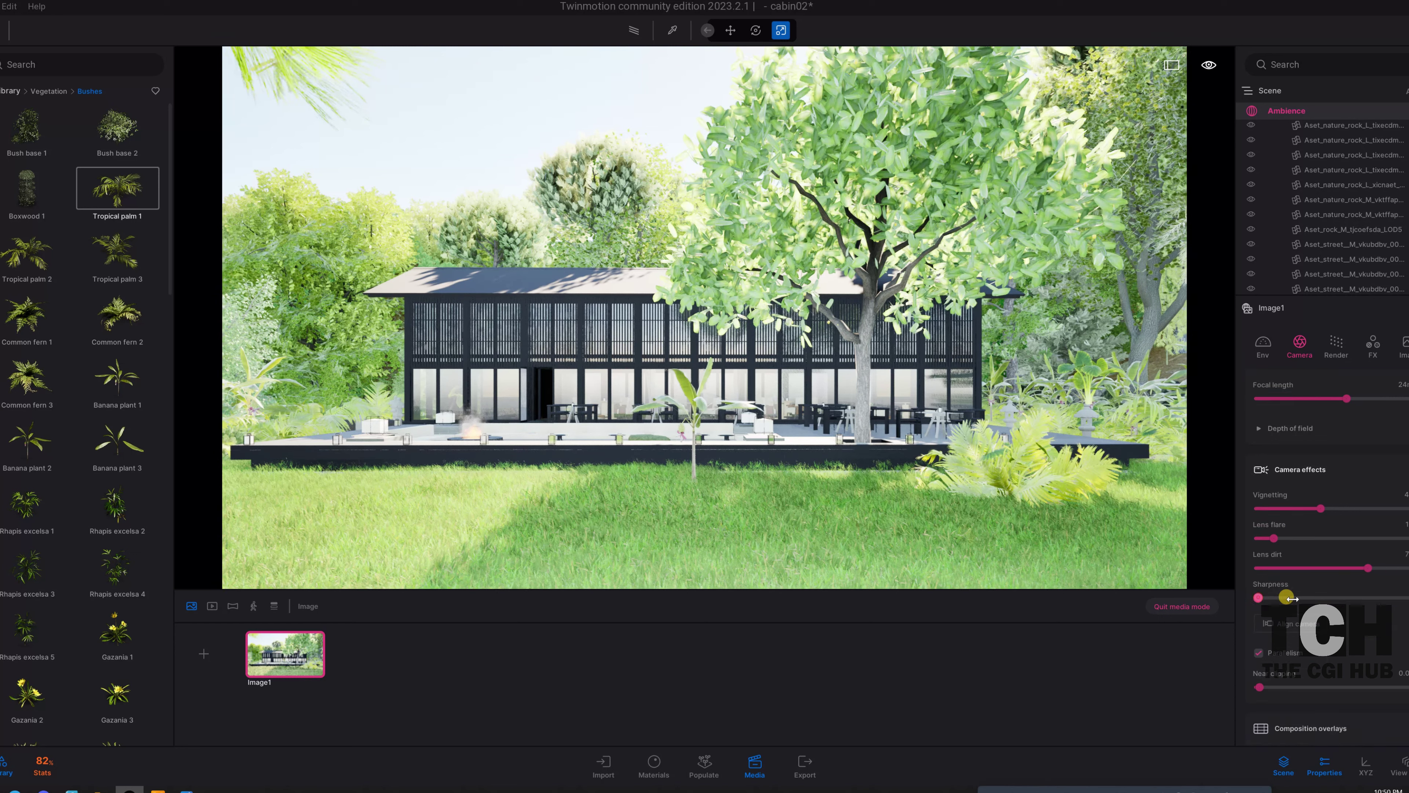
{"action": "left_click_drag", "start_coordinate": [1291, 598], "coordinate": [1325, 600]}
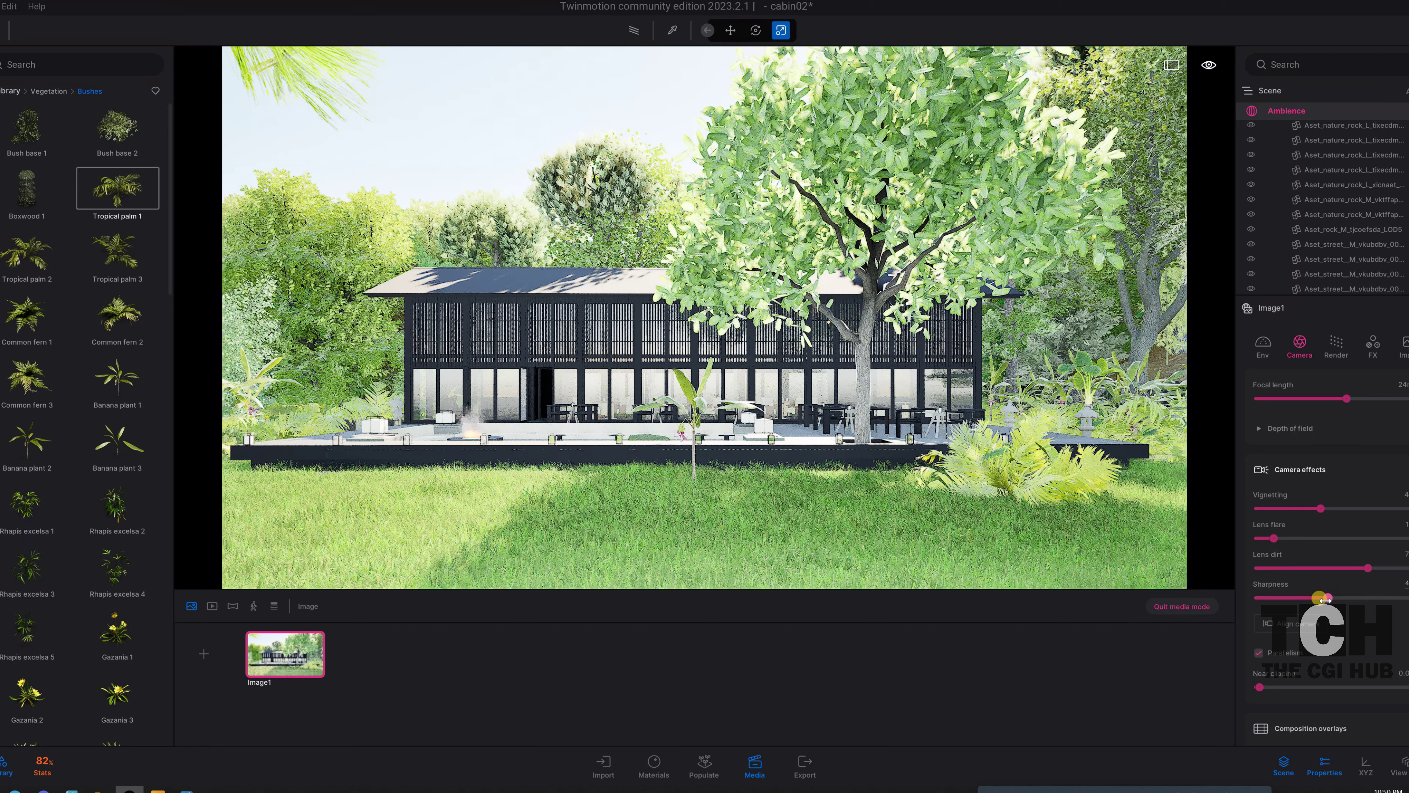
{"action": "left_click", "coordinate": [931, 390]}
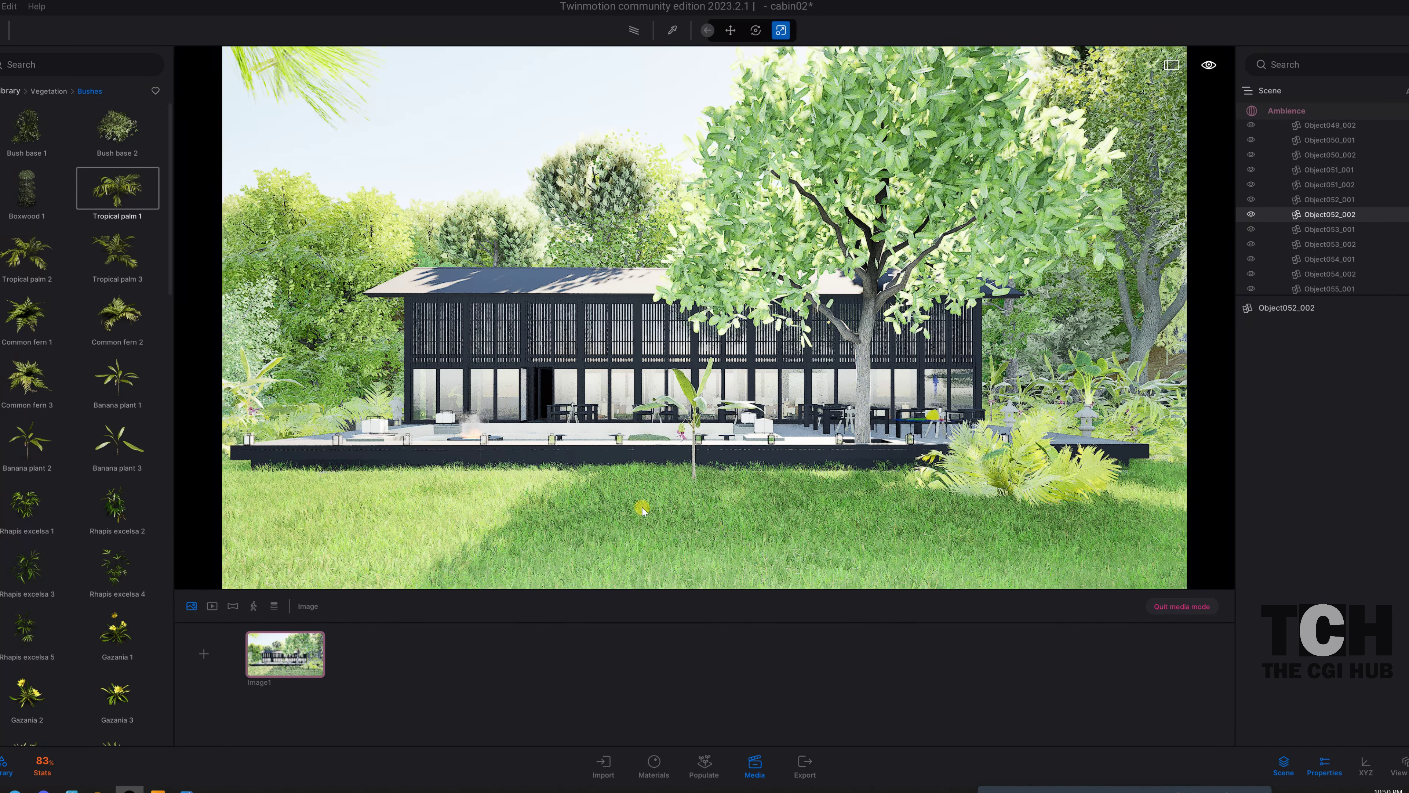
{"action": "left_click", "coordinate": [1124, 612]}
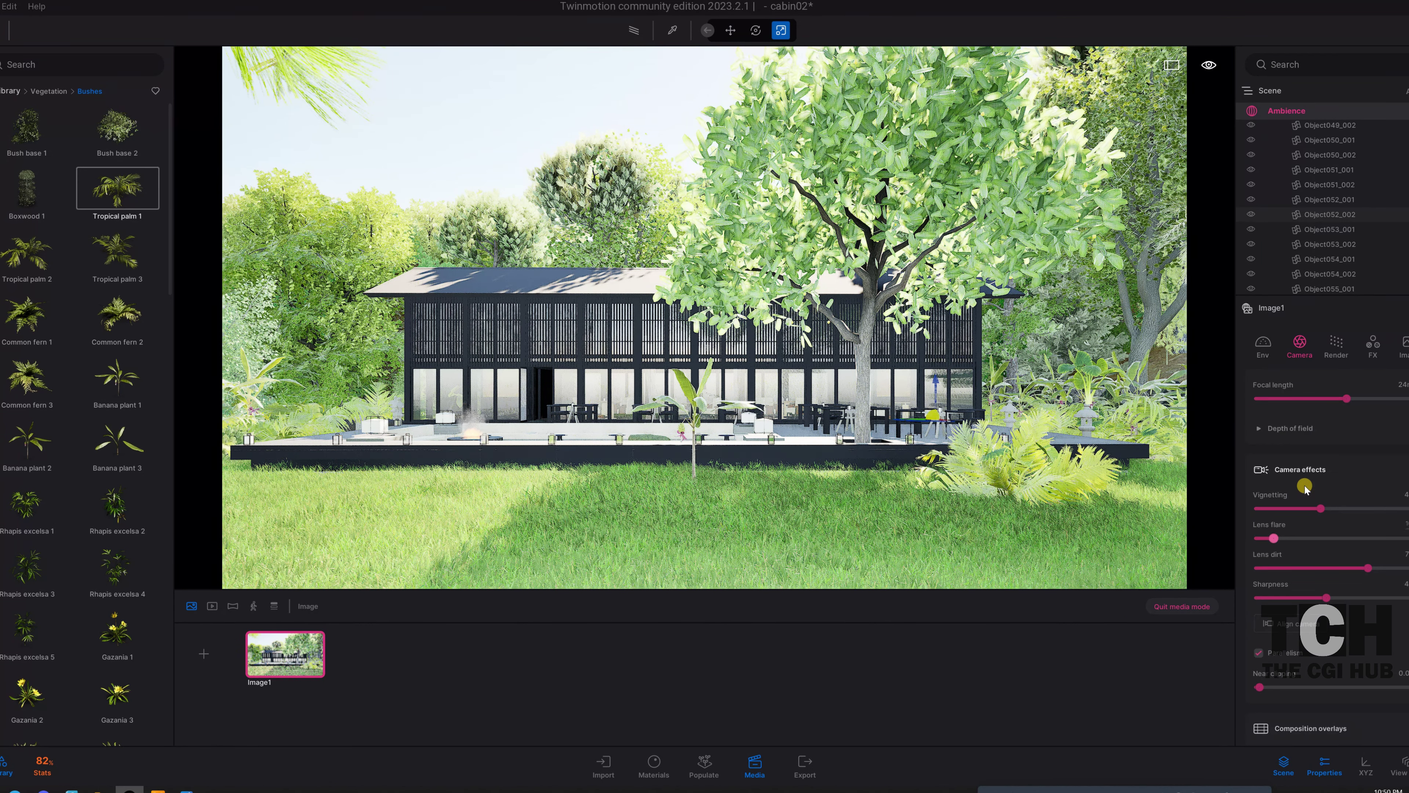
{"action": "scroll", "coordinate": [1353, 646], "scroll_direction": "down", "scroll_amount": 1}
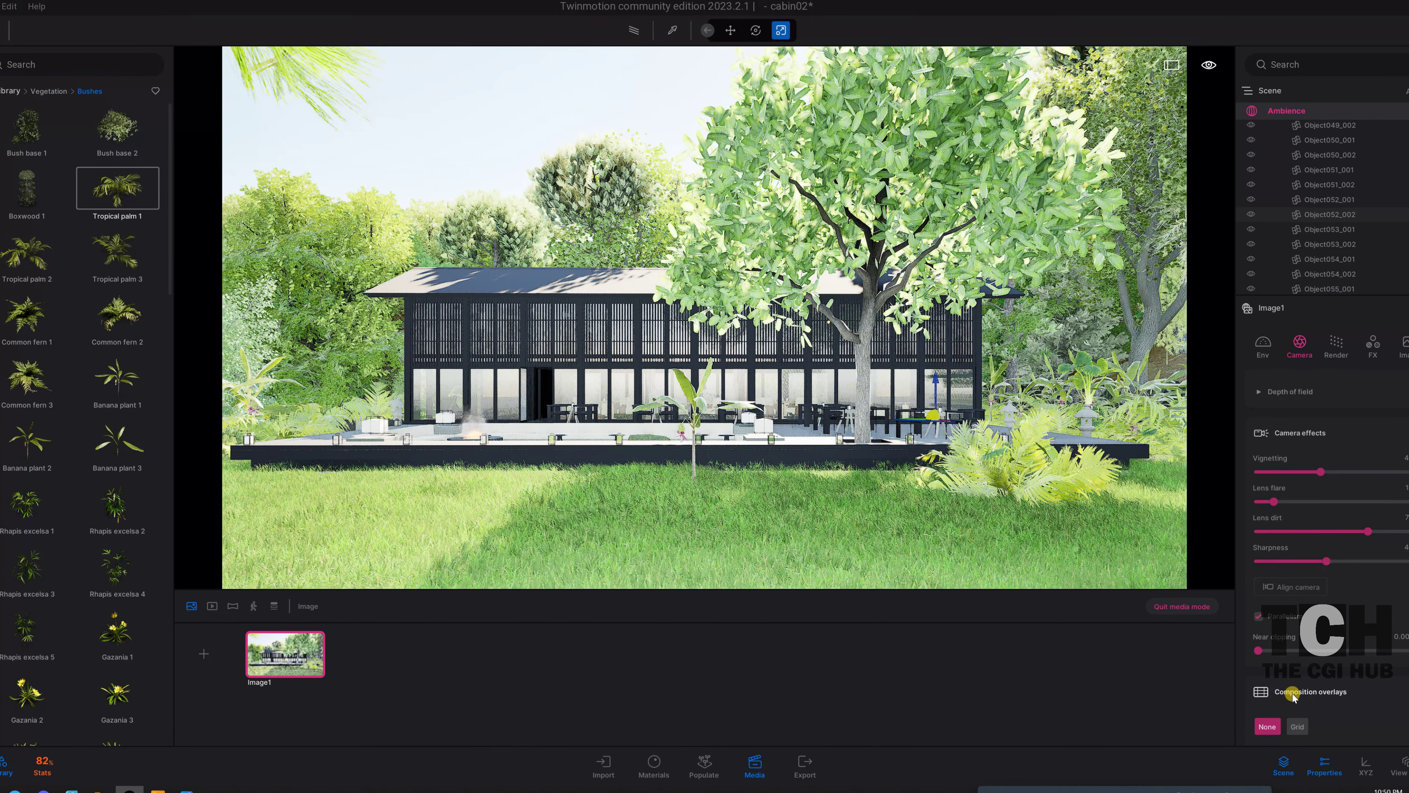
{"action": "left_click", "coordinate": [1298, 725]}
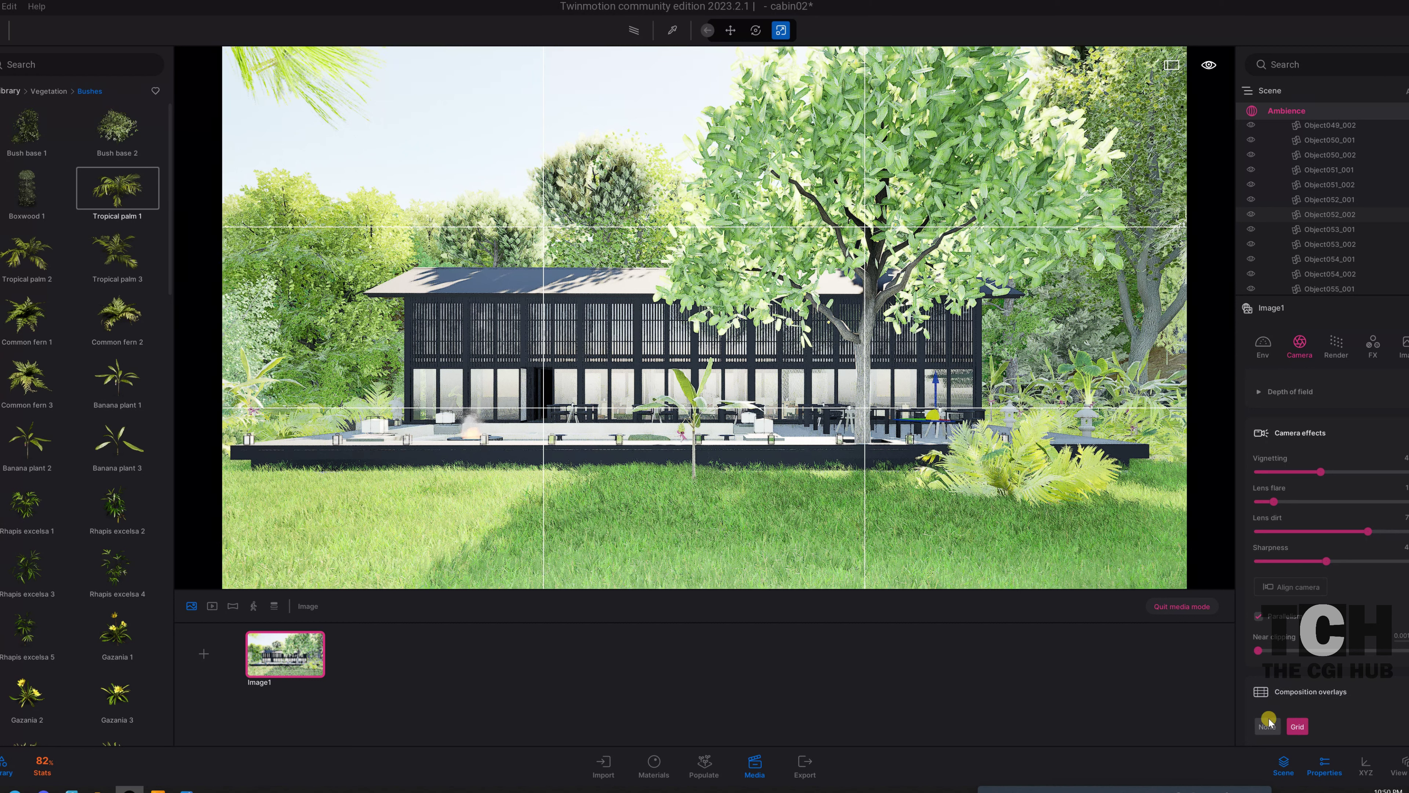
{"action": "scroll", "coordinate": [1327, 520], "scroll_direction": "up", "scroll_amount": 2}
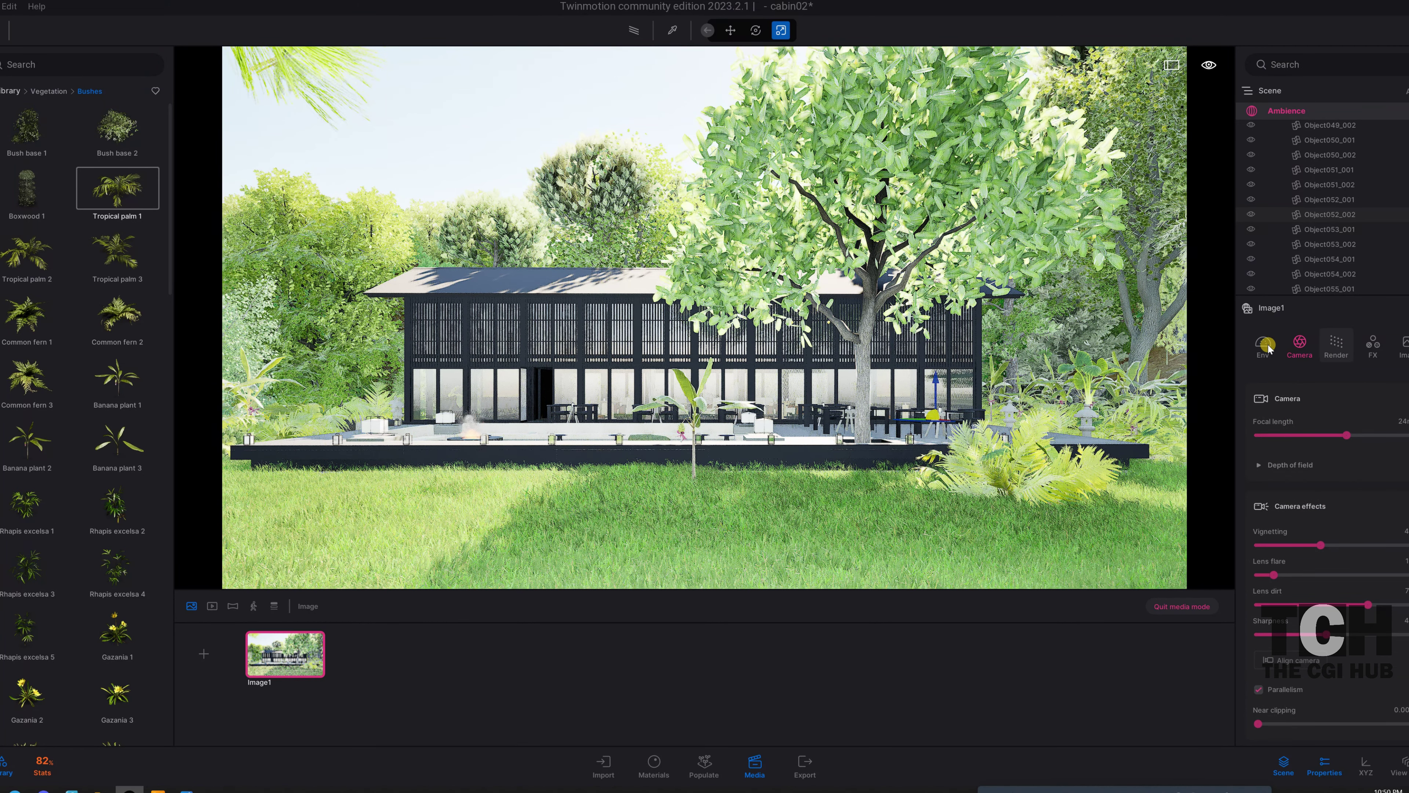
- Switch Image1's global illumination to Lumen with a 2000 view distance, briefly checking mesh conflicts
{"action": "left_click", "coordinate": [1334, 351]}
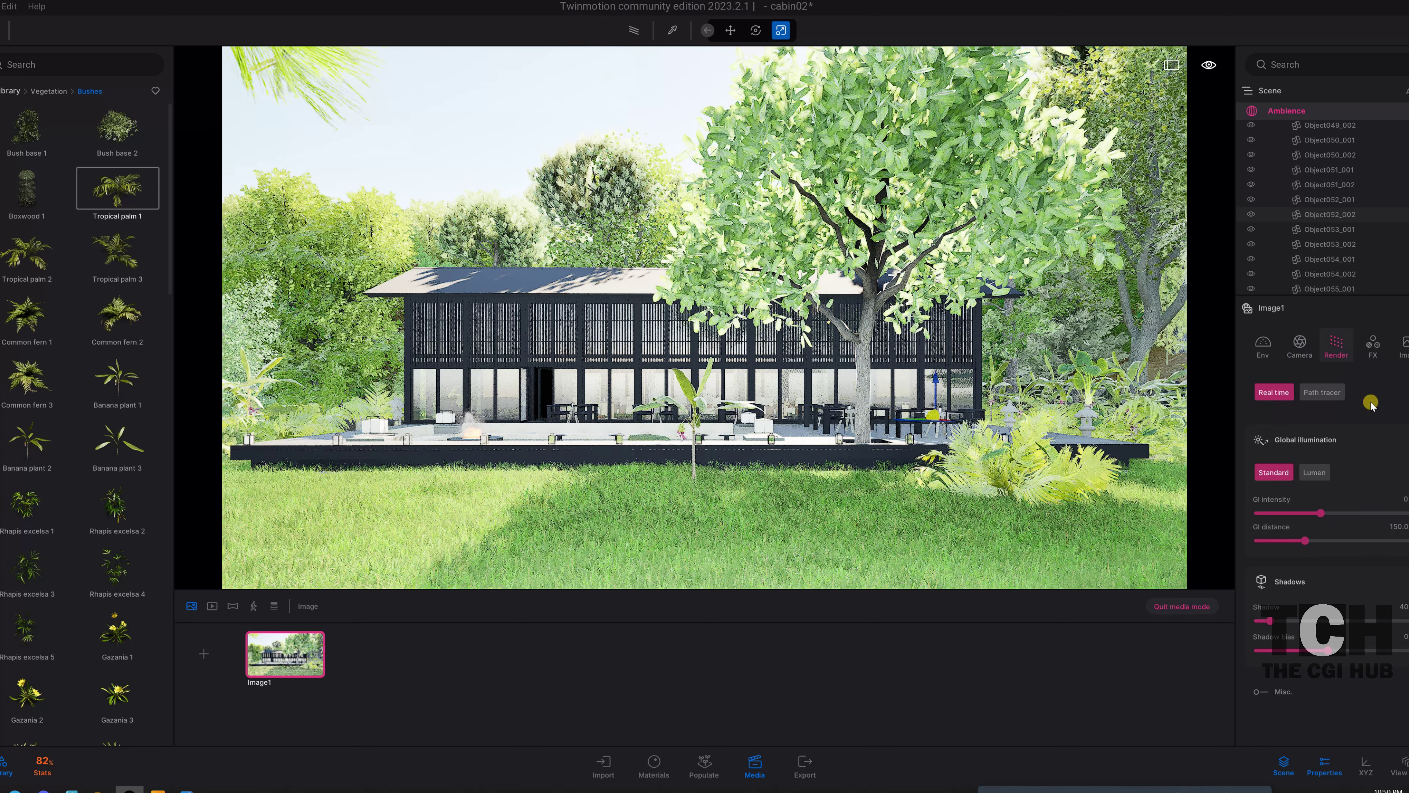
{"action": "left_click", "coordinate": [1315, 473]}
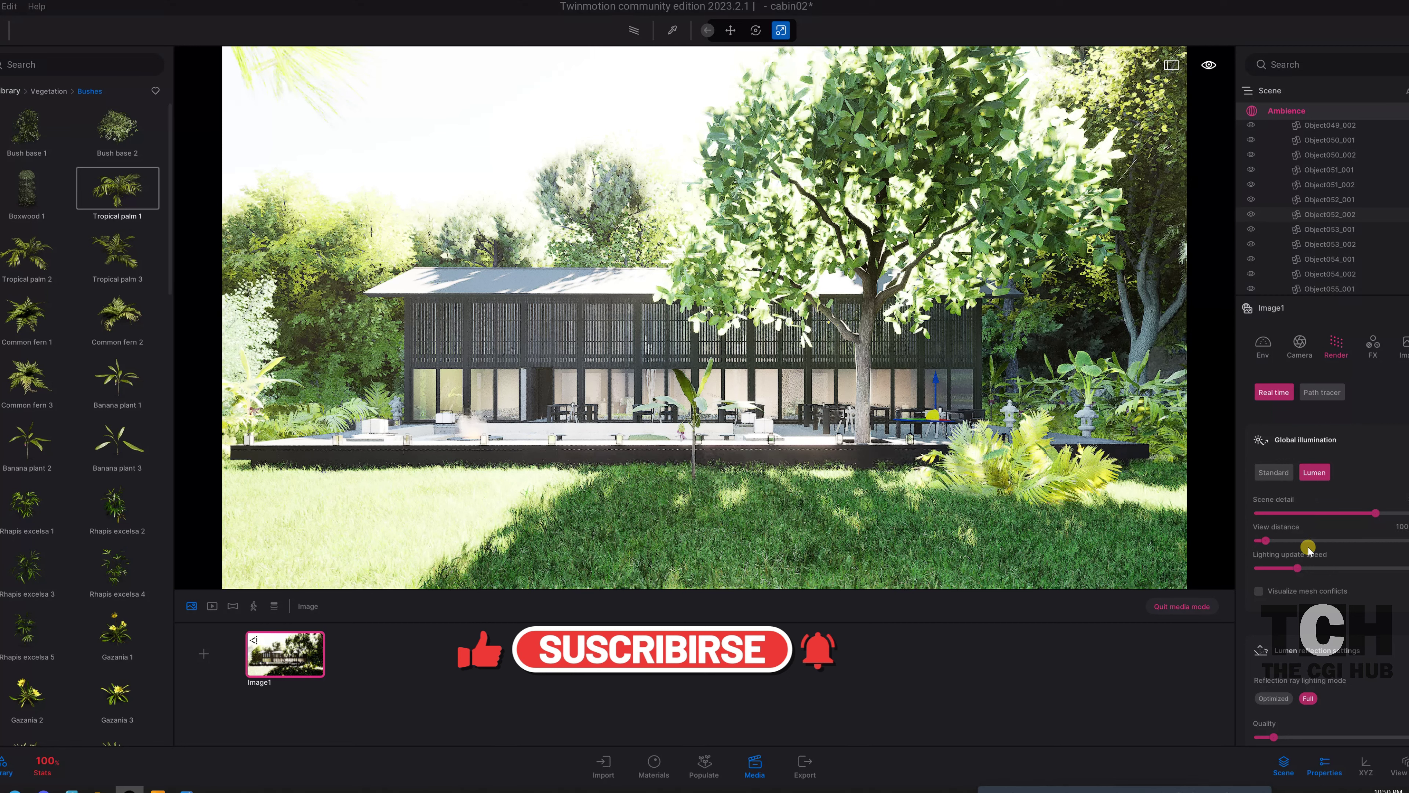
{"action": "left_click", "coordinate": [1401, 526]}
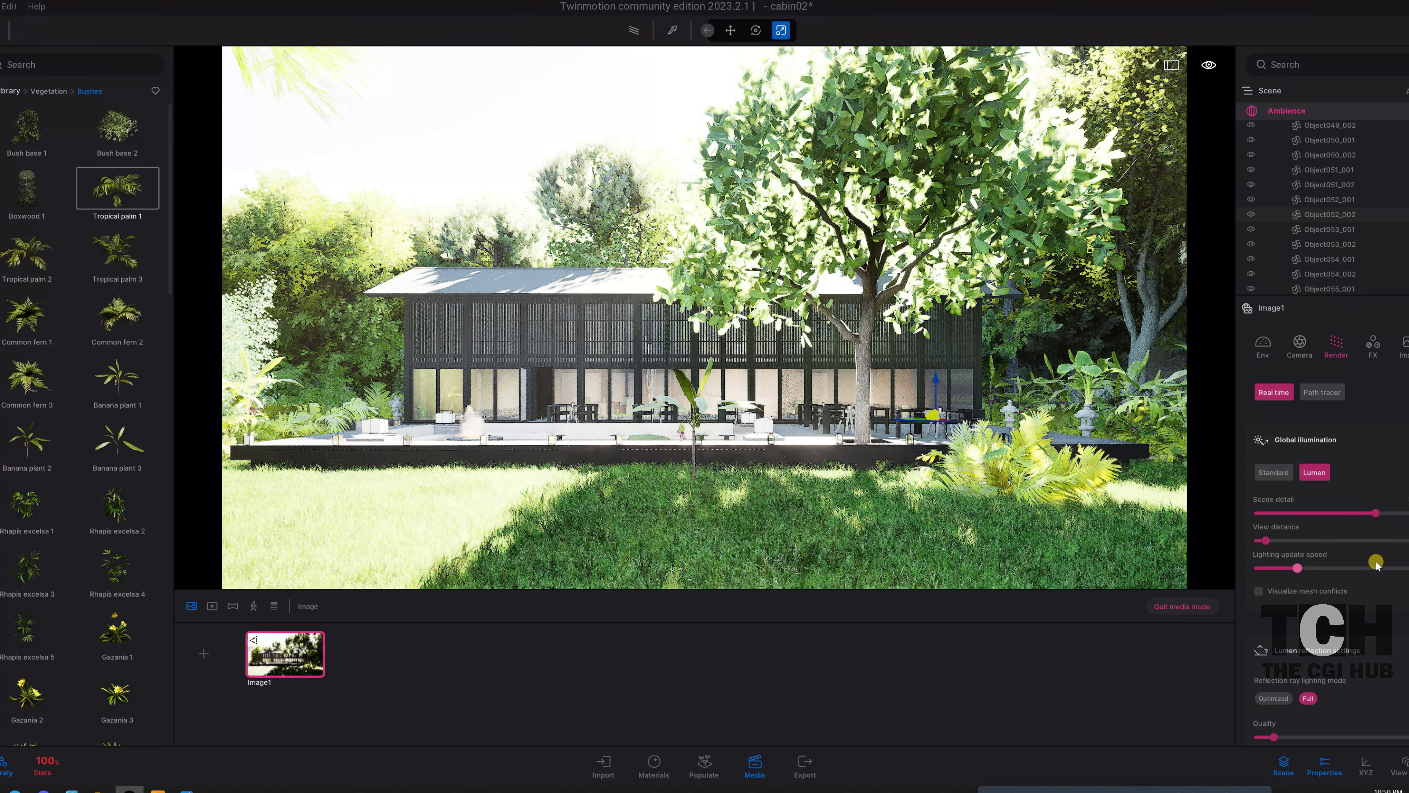
{"action": "type", "text": "200"}
{"action": "key", "text": "Return"}
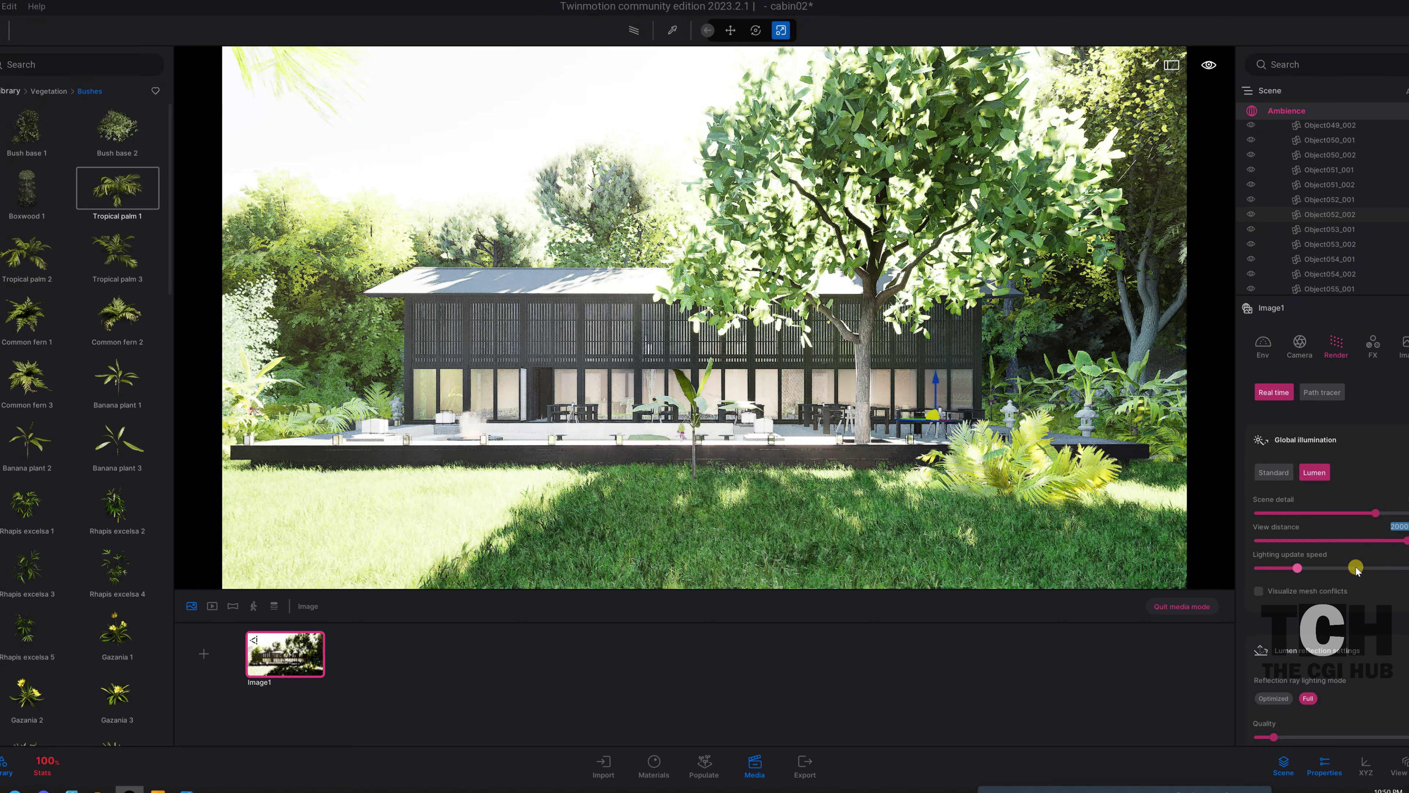
{"action": "left_click", "coordinate": [1259, 590]}
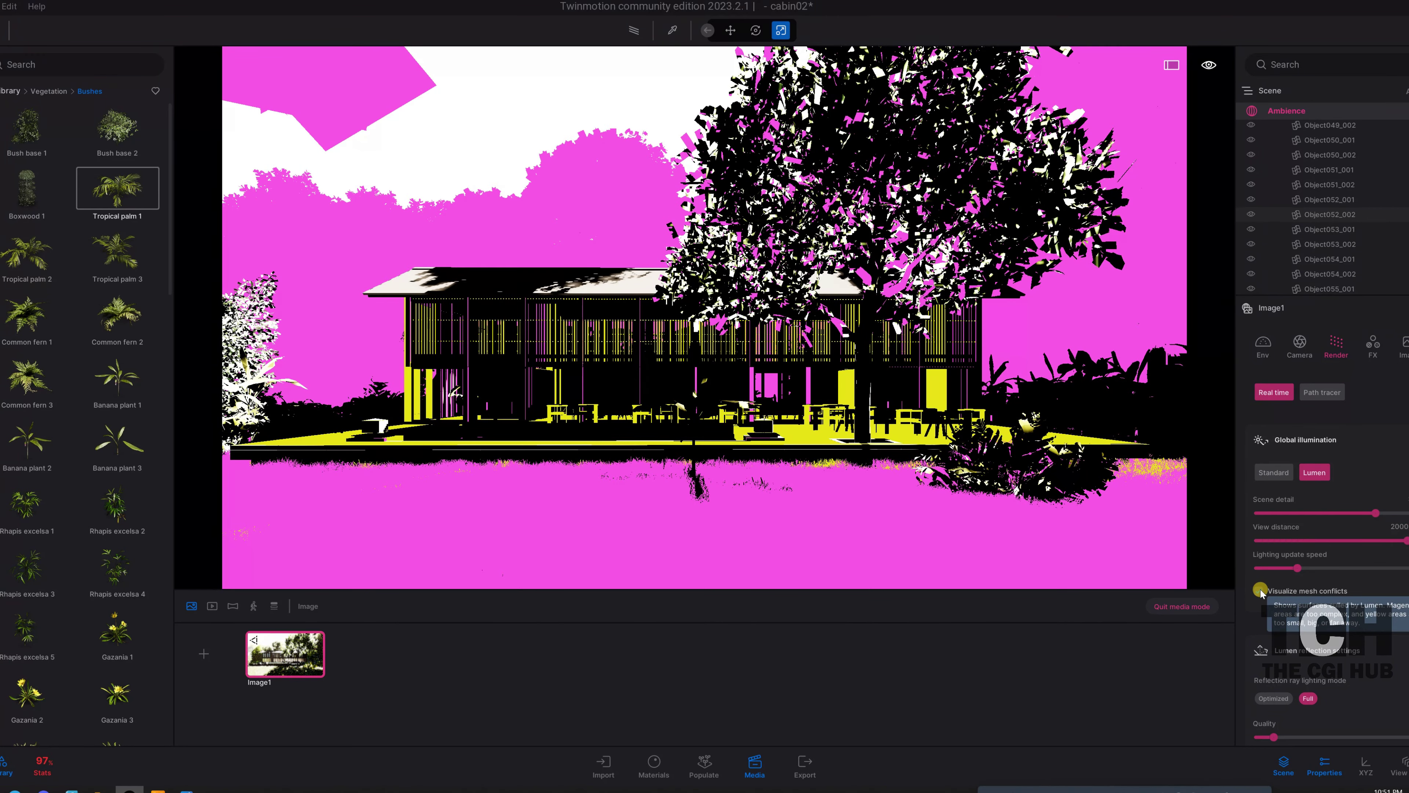
{"action": "left_click", "coordinate": [1260, 590]}
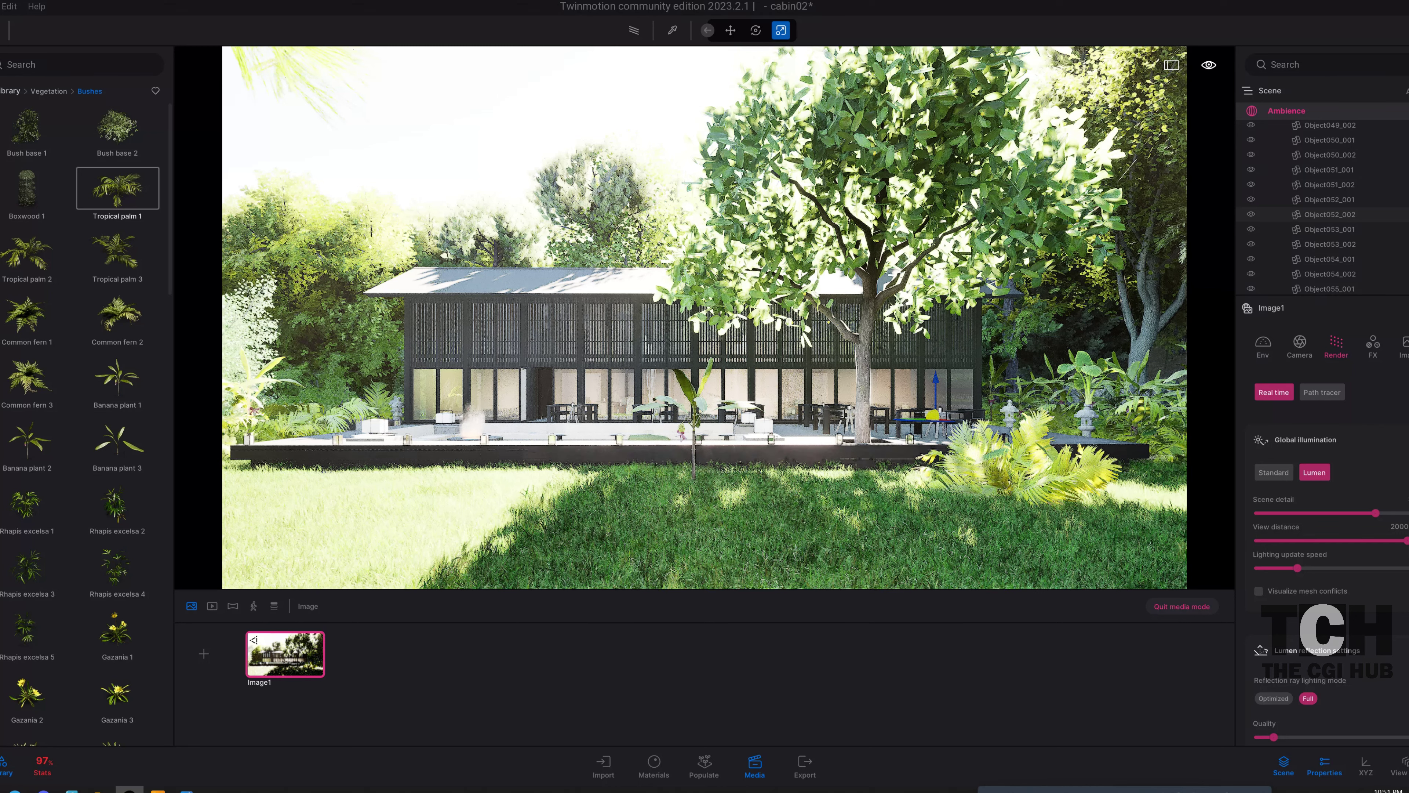
- Raise the Lumen scene detail slightly and push shadow quality to its maximum
{"action": "left_click", "coordinate": [788, 410]}
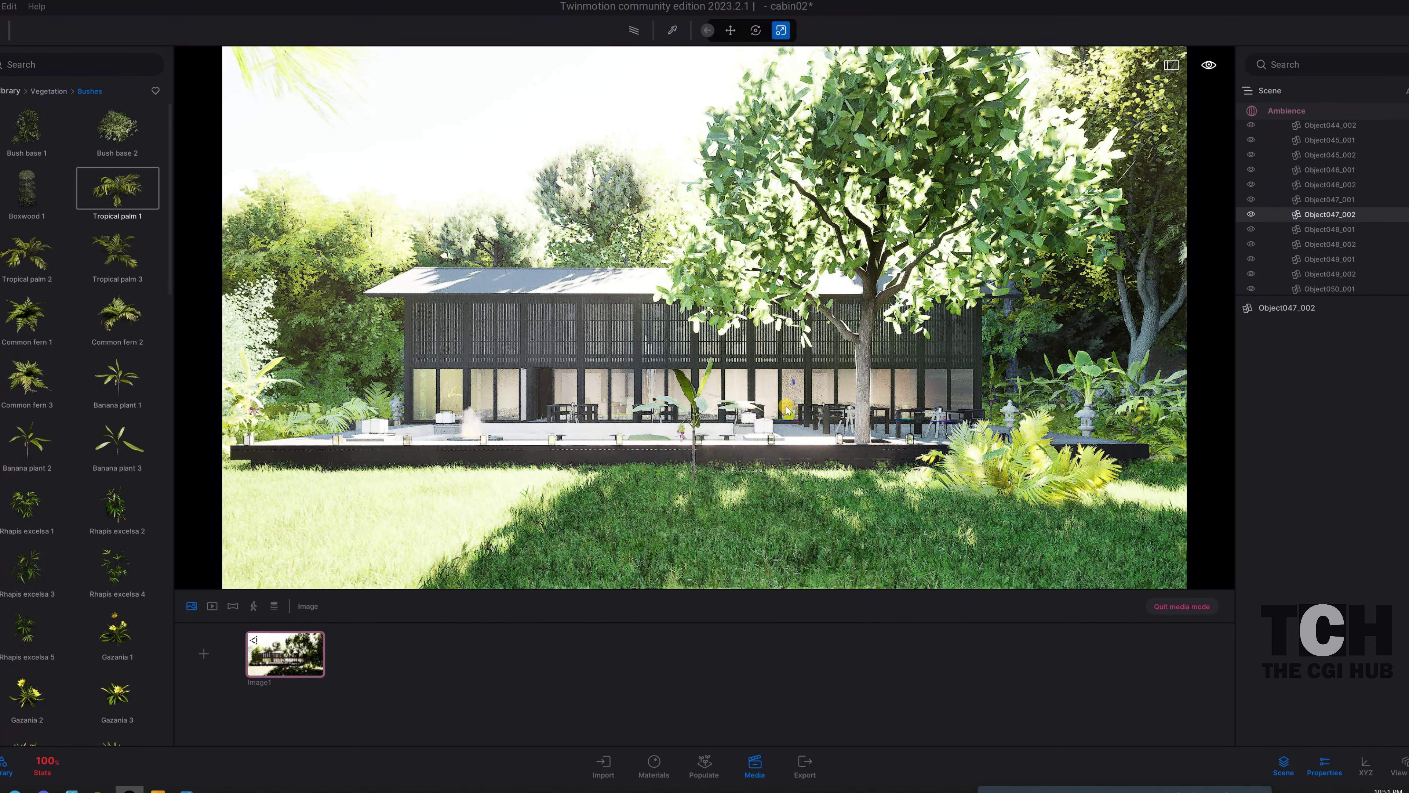
{"action": "left_click", "coordinate": [317, 653]}
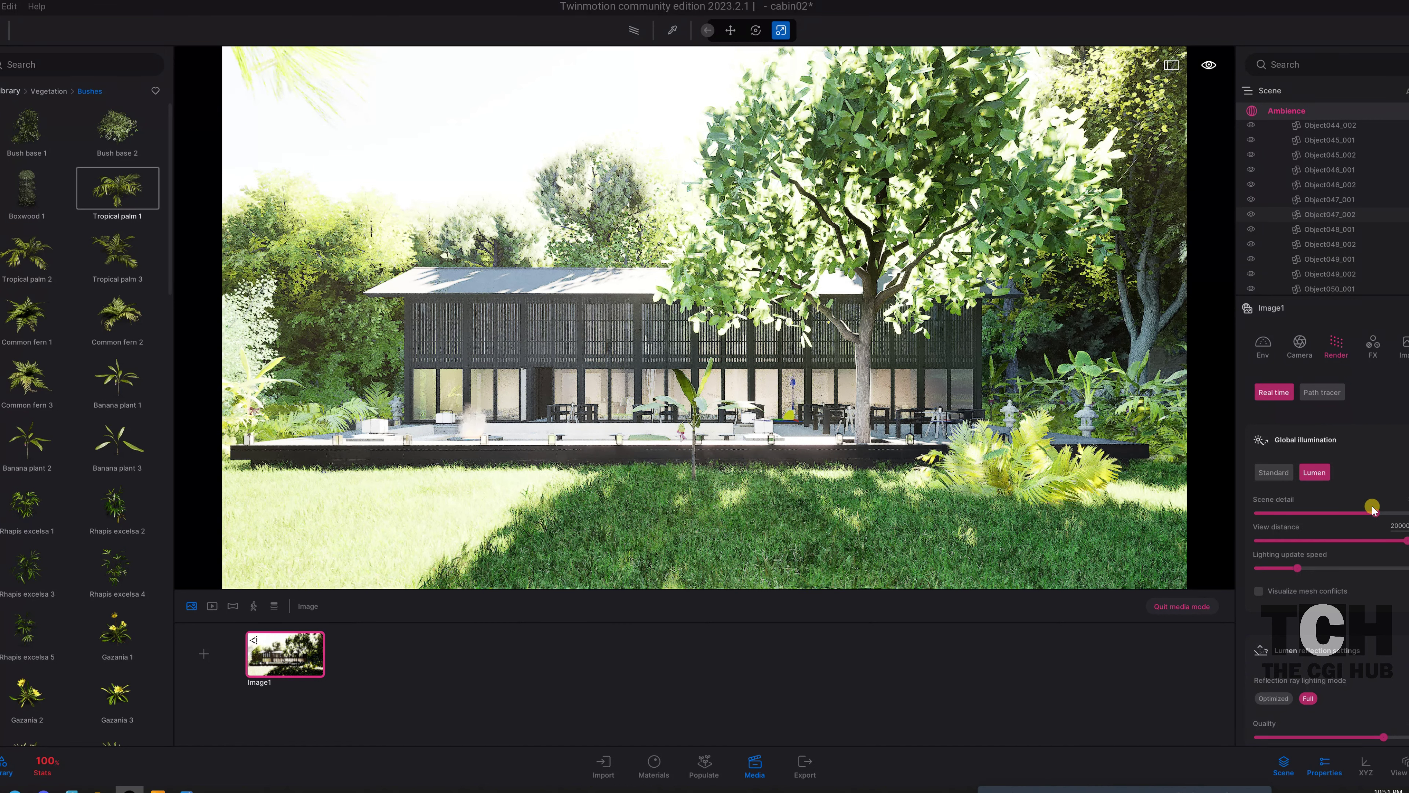
{"action": "left_click_drag", "start_coordinate": [1371, 509], "coordinate": [1405, 511]}
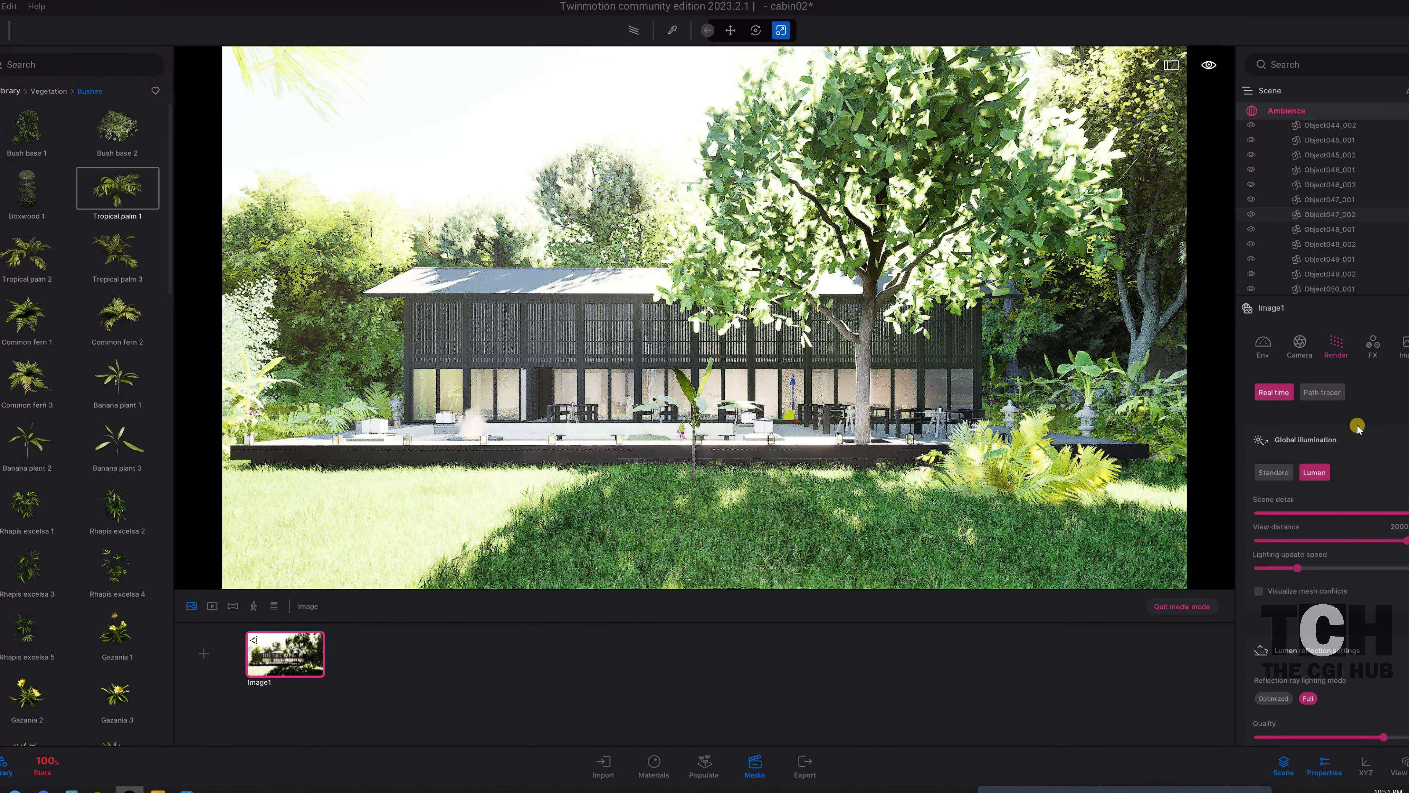
{"action": "scroll", "coordinate": [1376, 435], "scroll_direction": "down", "scroll_amount": 2}
{"action": "scroll", "coordinate": [1375, 444], "scroll_direction": "down", "scroll_amount": 2}
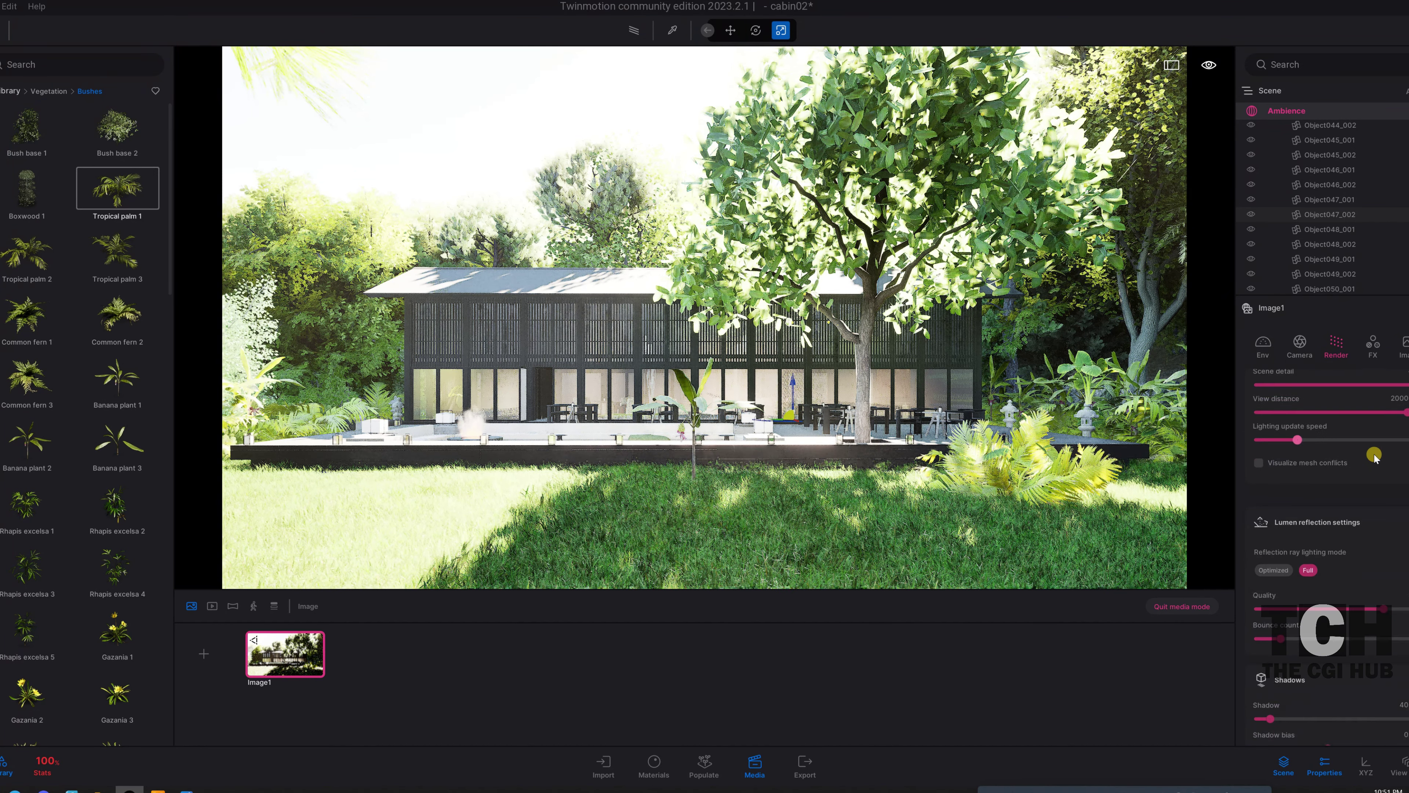
{"action": "scroll", "coordinate": [1374, 453], "scroll_direction": "down", "scroll_amount": 1}
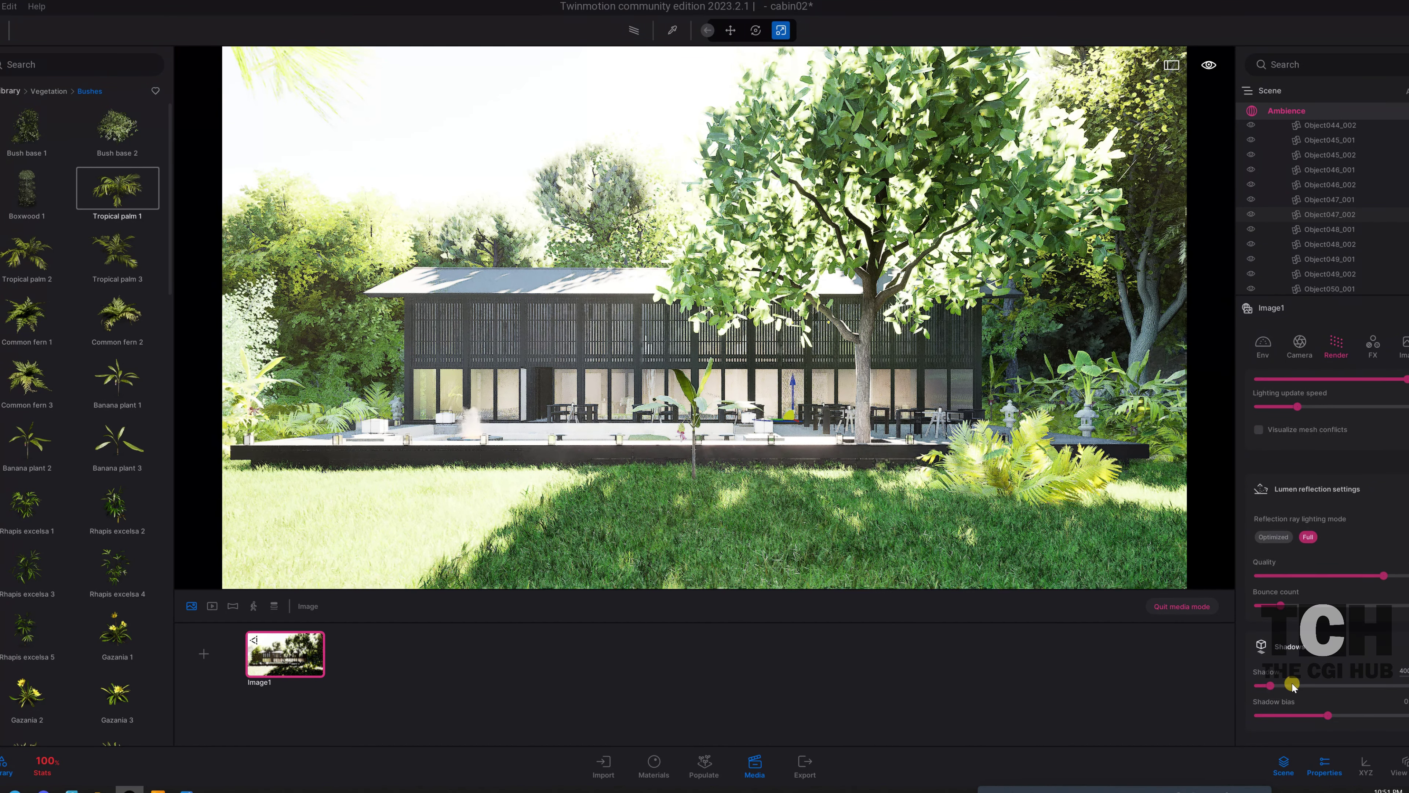
{"action": "mouse_move", "coordinate": [1270, 686]}
{"action": "left_mouse_down"}
{"action": "mouse_move", "coordinate": [1406, 686]}
{"action": "mouse_move", "coordinate": [1261, 688]}
{"action": "left_mouse_up"}
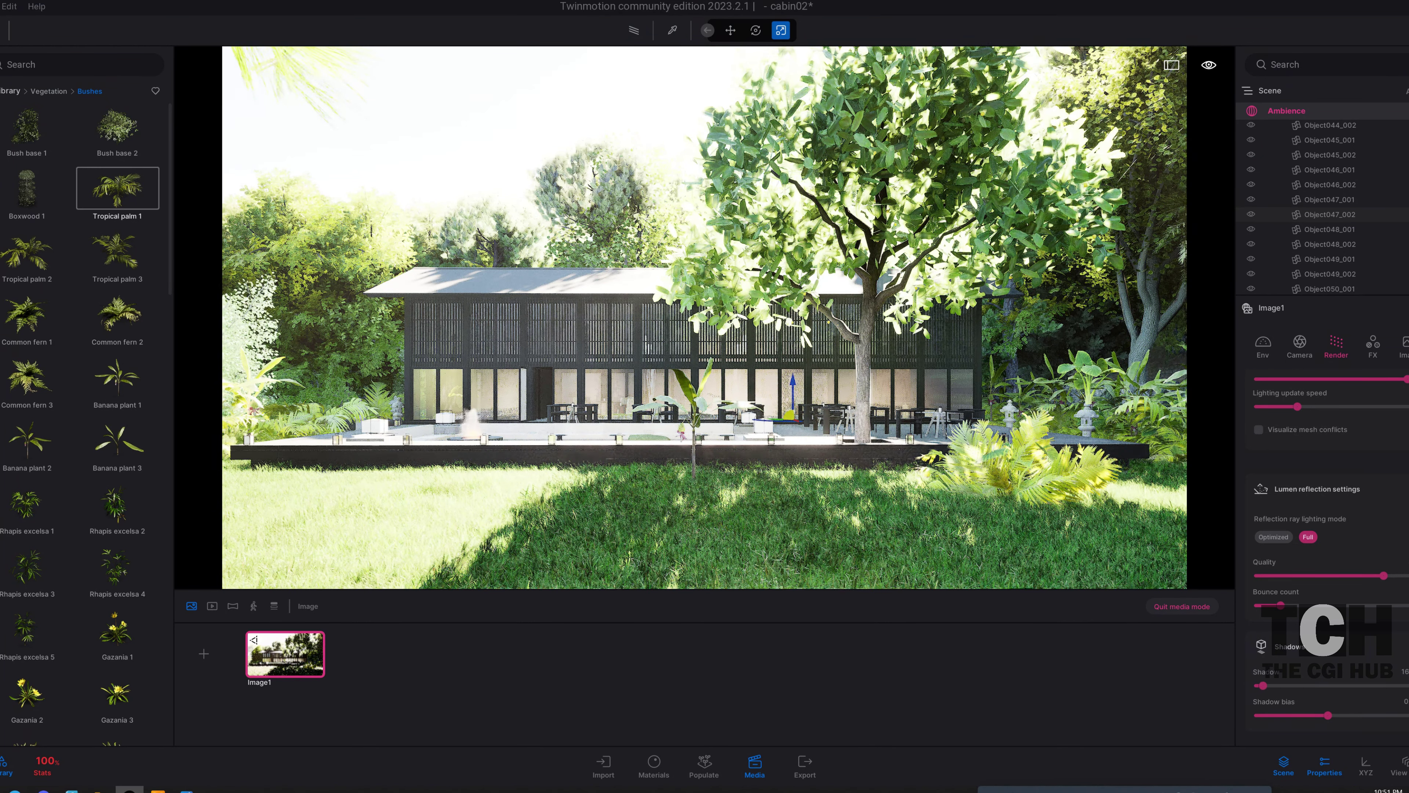
{"action": "scroll", "coordinate": [1329, 622], "scroll_direction": "up", "scroll_amount": 2}
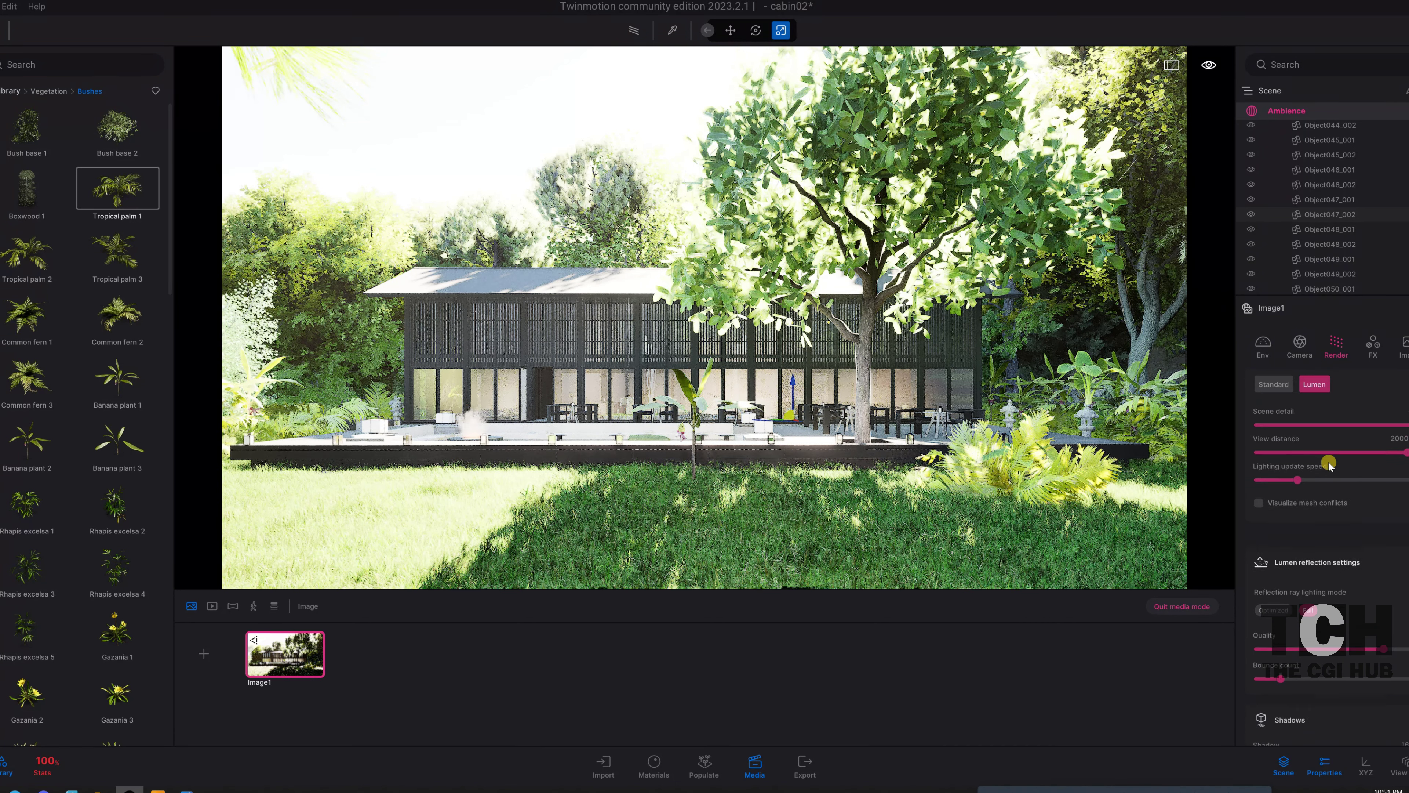
- Lower Image1's exposure and enable Local exposure after comparing it on and off
{"action": "left_click", "coordinate": [1264, 347]}
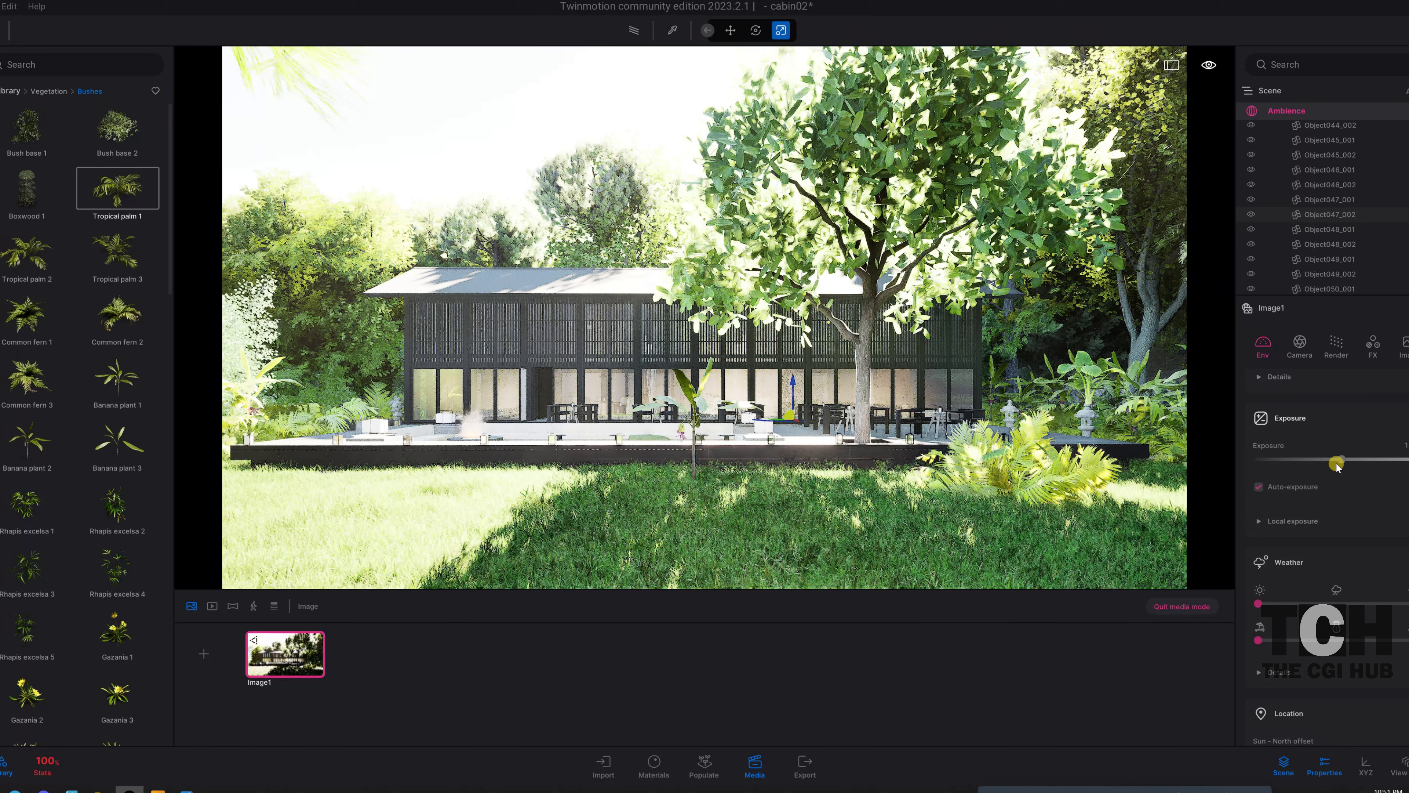
{"action": "mouse_move", "coordinate": [1330, 458]}
{"action": "left_mouse_down"}
{"action": "mouse_move", "coordinate": [1319, 455]}
{"action": "mouse_move", "coordinate": [1331, 458]}
{"action": "left_mouse_up"}
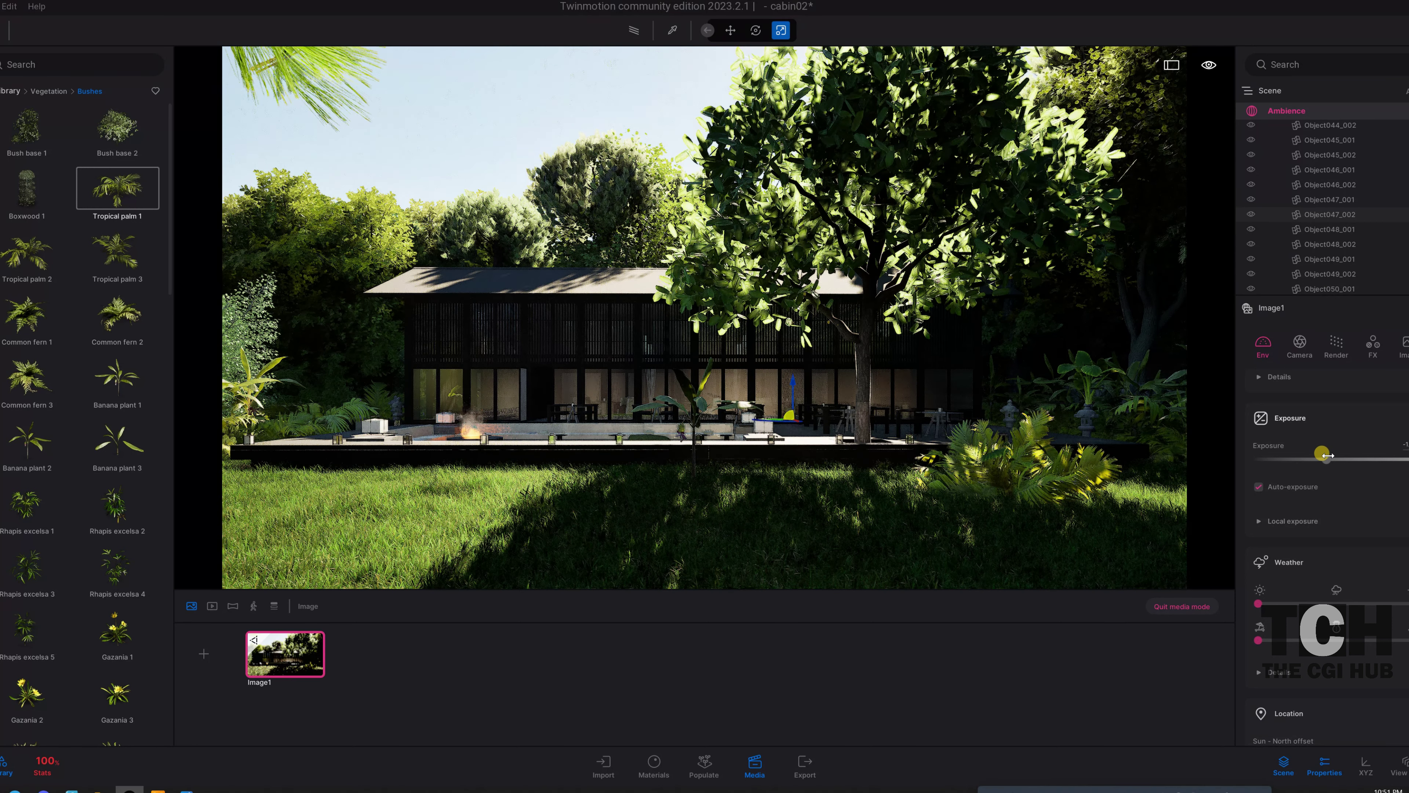
{"action": "left_click", "coordinate": [1259, 521]}
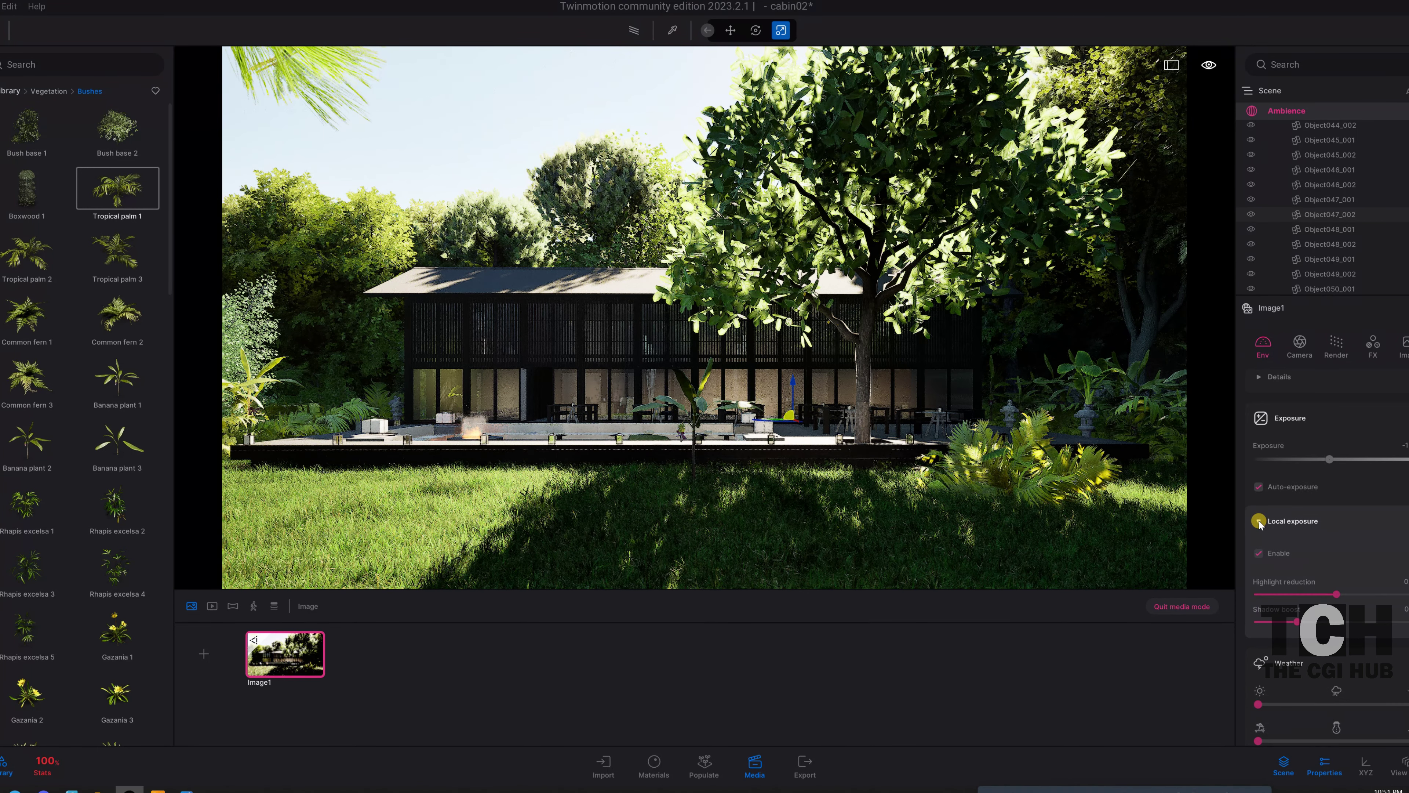
{"action": "left_click", "coordinate": [1258, 554]}
{"action": "left_click", "coordinate": [1259, 554]}
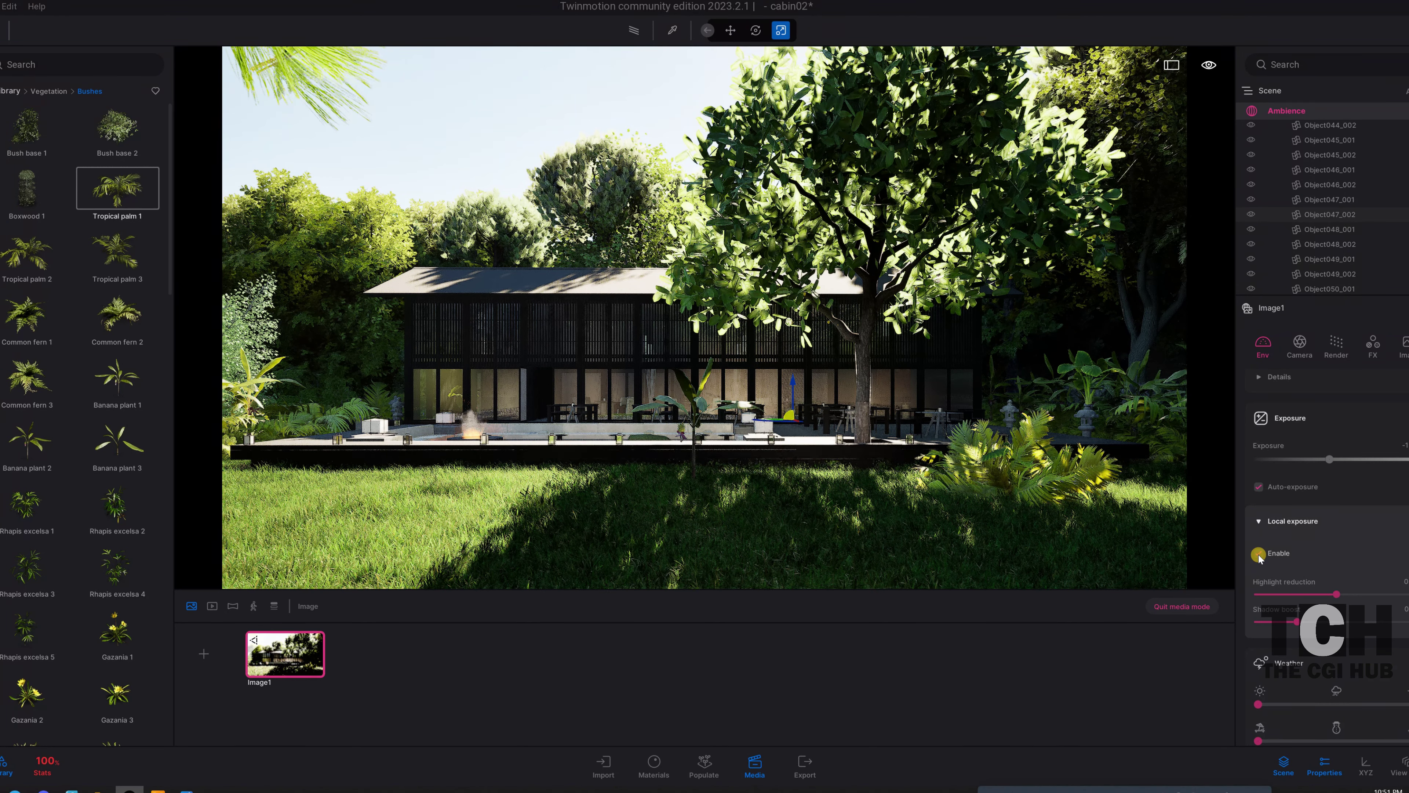
{"action": "left_click", "coordinate": [1258, 554]}
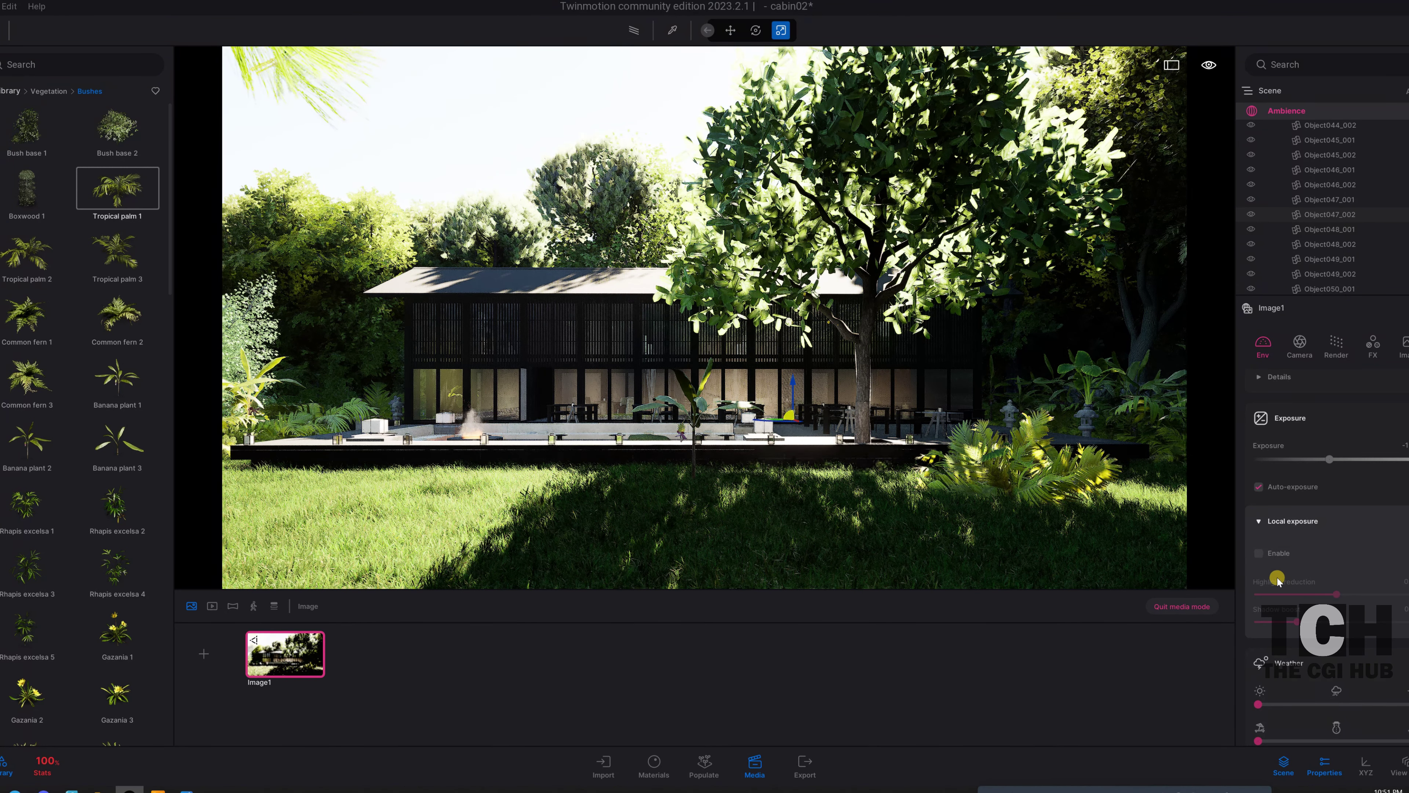
{"action": "left_click", "coordinate": [1258, 554]}
- Raise highlight reduction, adjust shadow boost, and nudge exposure slightly back up
{"action": "left_click_drag", "start_coordinate": [1336, 593], "coordinate": [1408, 593]}
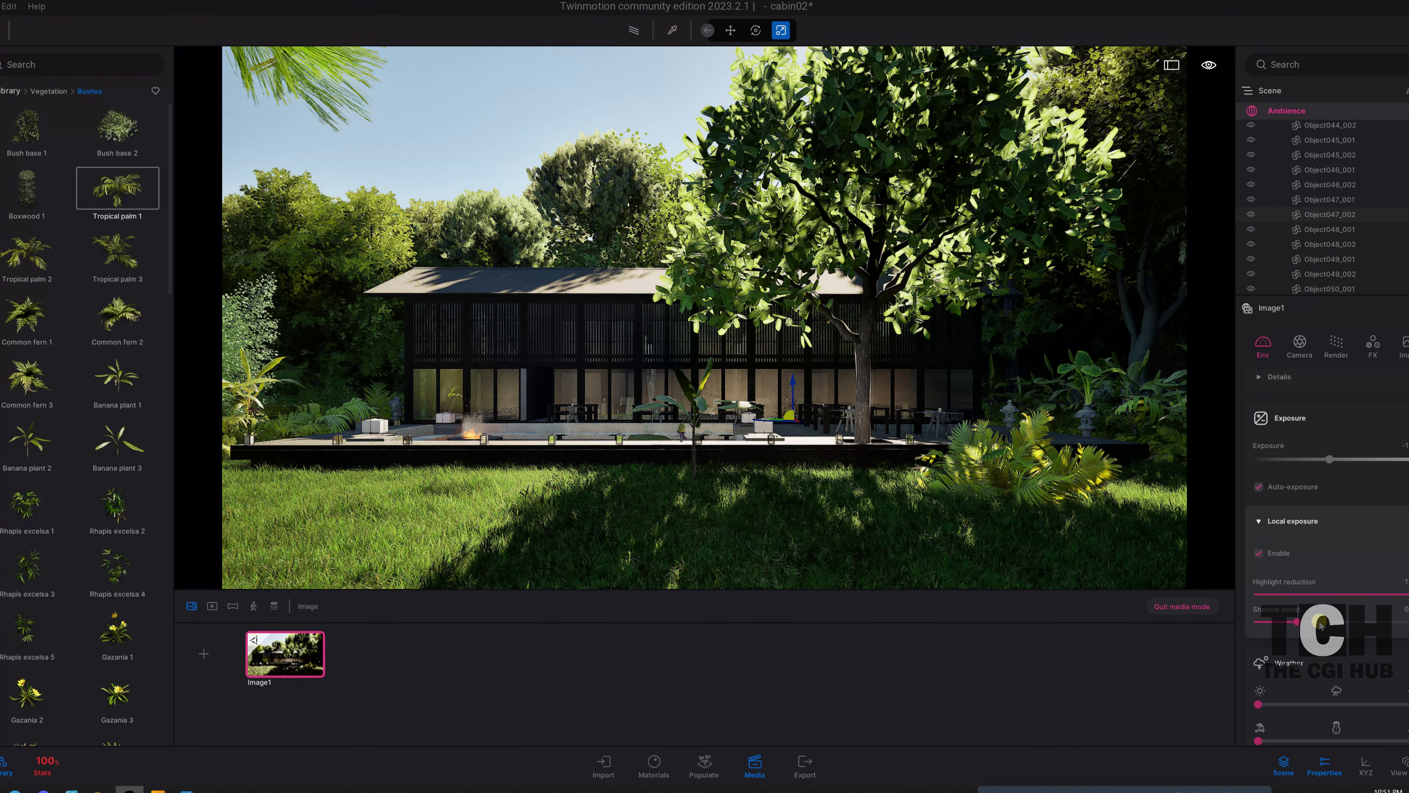
{"action": "left_click_drag", "start_coordinate": [1286, 621], "coordinate": [1337, 621]}
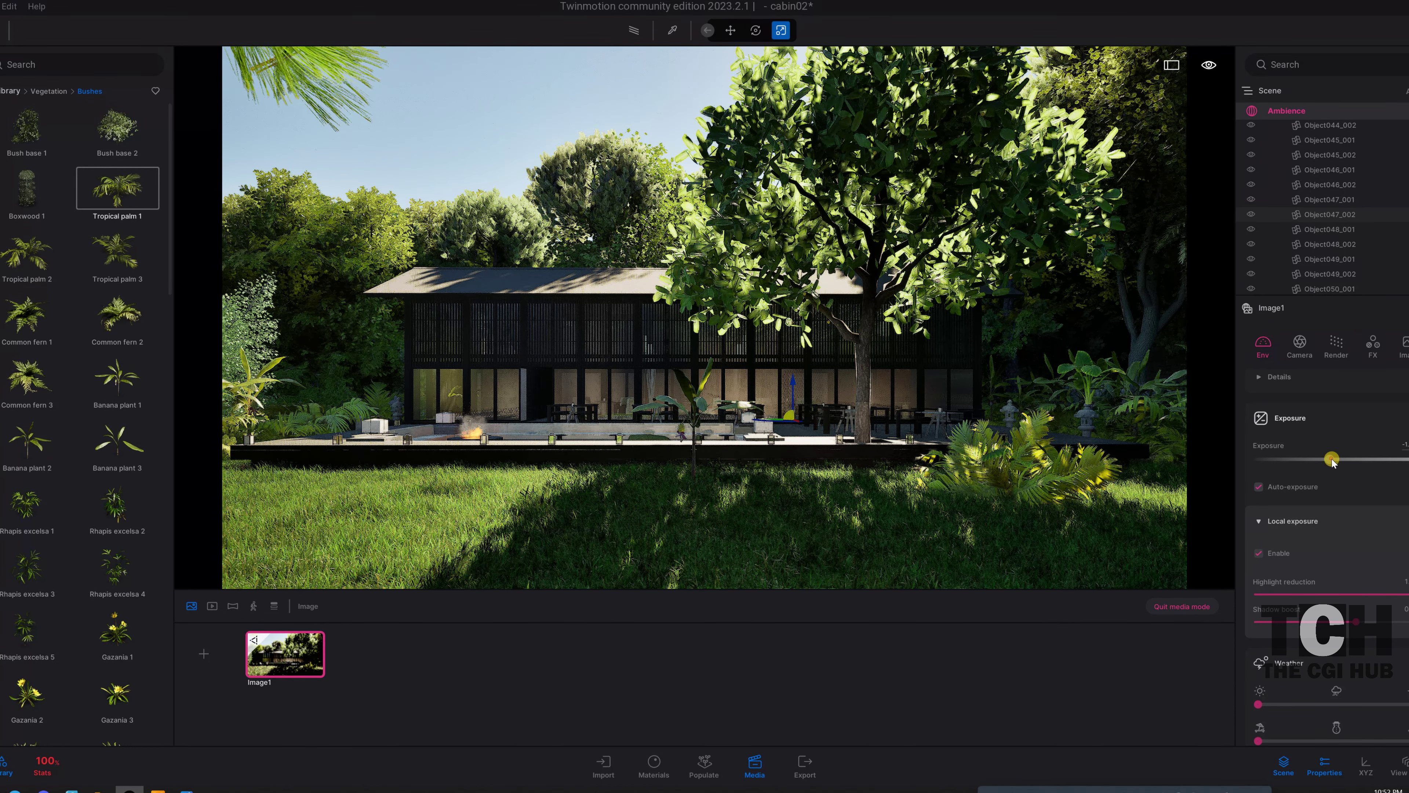
{"action": "left_click_drag", "start_coordinate": [1332, 460], "coordinate": [1334, 458]}
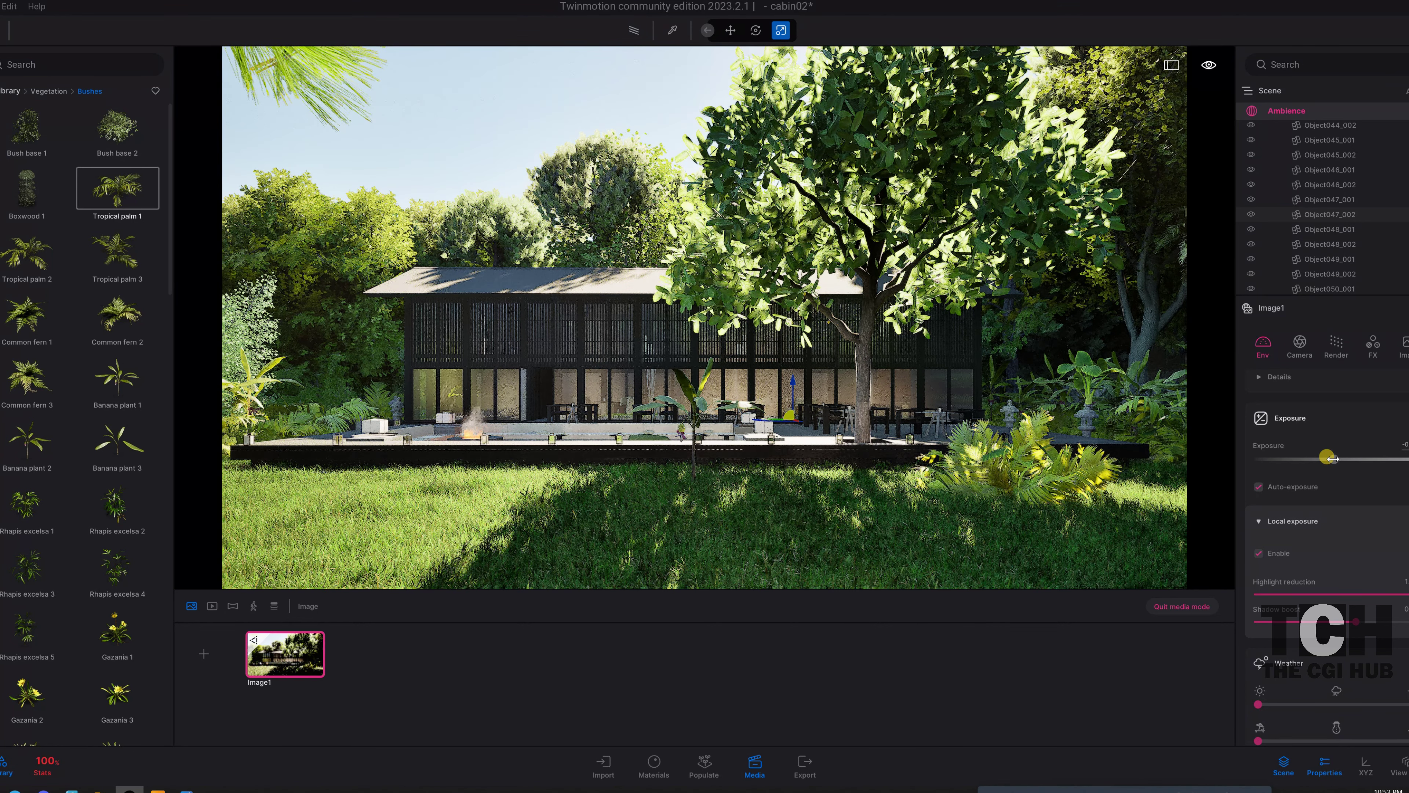
- Test cloudier weather settings, from scattered clouds up to overcast
{"action": "scroll", "coordinate": [1325, 580], "scroll_direction": "down", "scroll_amount": 1}
{"action": "scroll", "coordinate": [1326, 589], "scroll_direction": "down", "scroll_amount": 1}
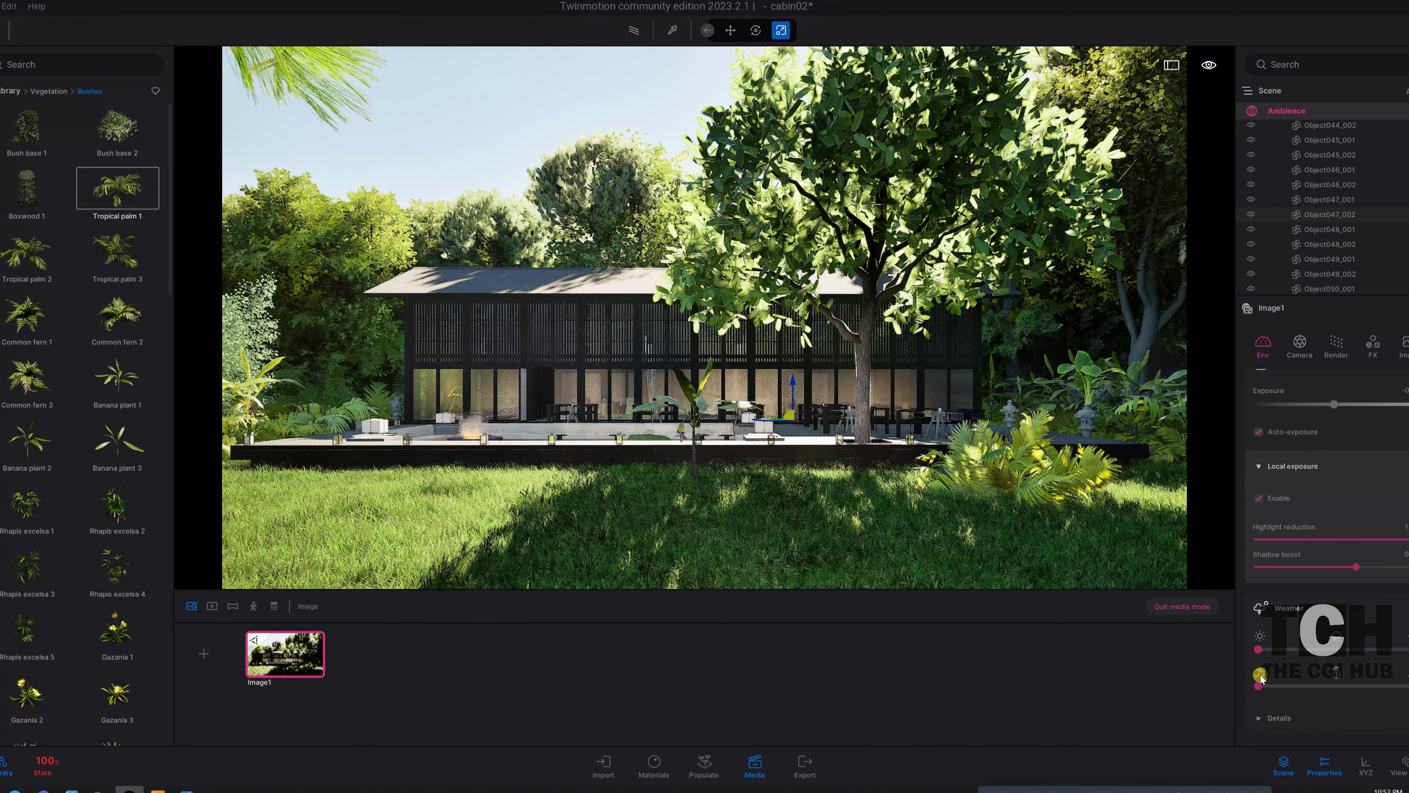
{"action": "left_click_drag", "start_coordinate": [1259, 647], "coordinate": [1320, 649]}
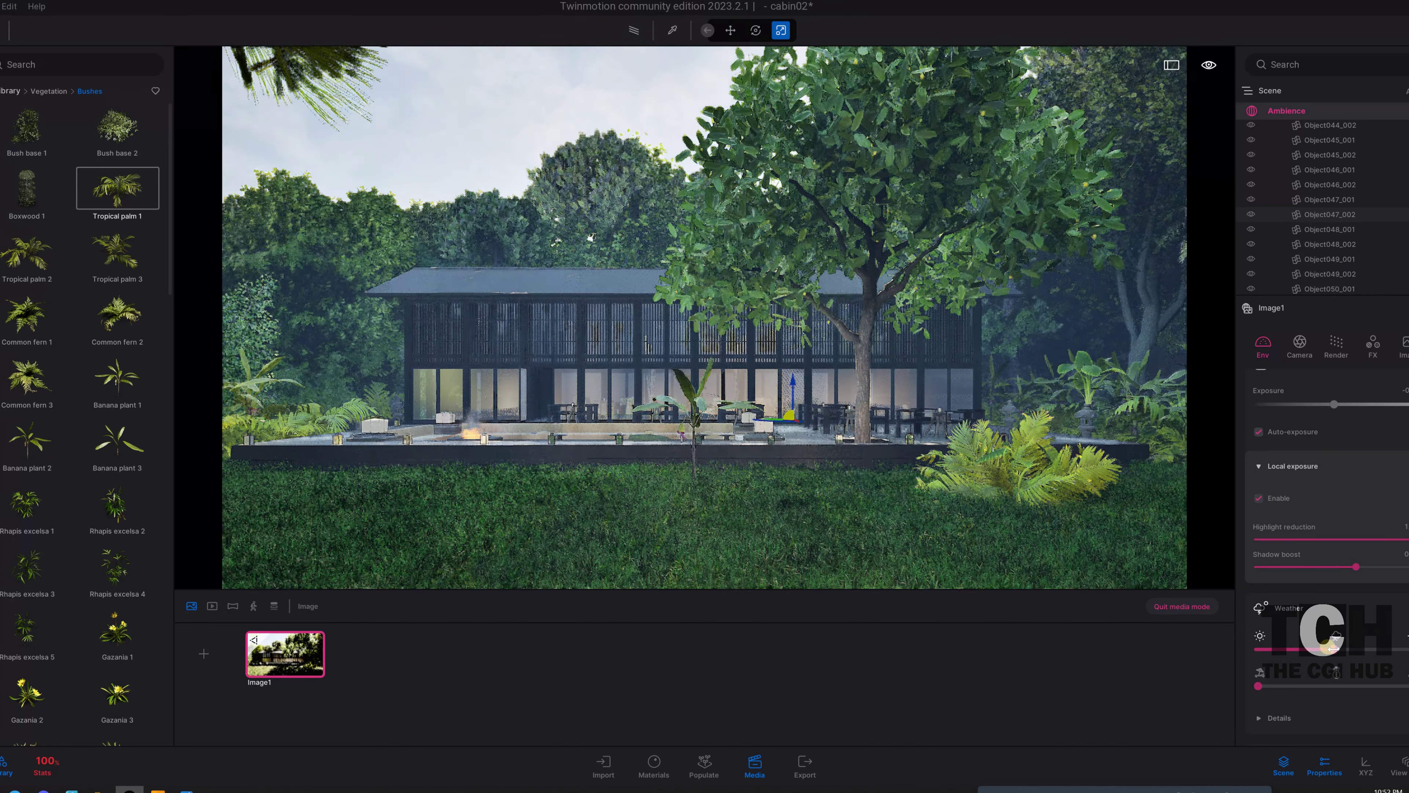
{"action": "left_click_drag", "start_coordinate": [1319, 649], "coordinate": [1370, 649]}
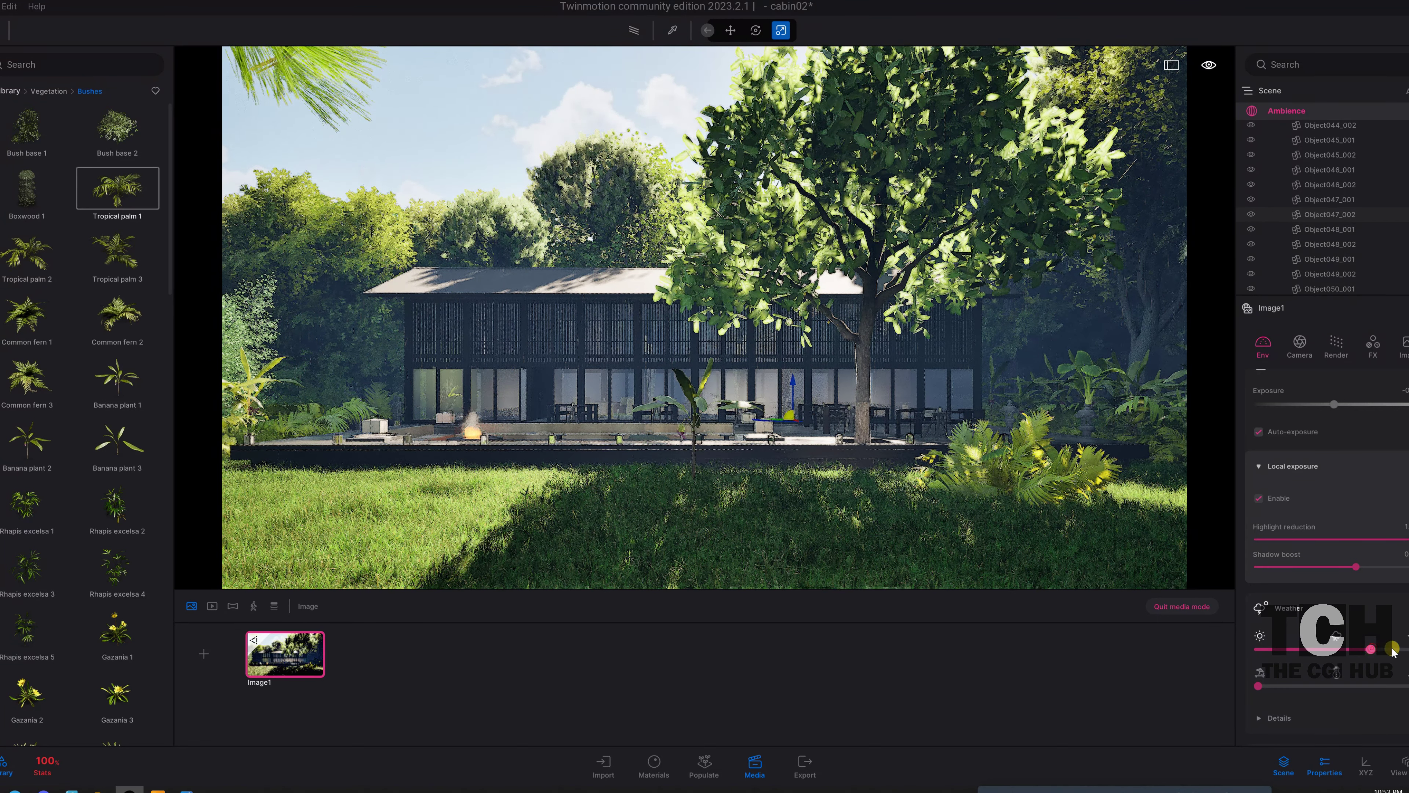
{"action": "mouse_move", "coordinate": [1366, 650]}
{"action": "left_mouse_down"}
{"action": "mouse_move", "coordinate": [1405, 647]}
{"action": "mouse_move", "coordinate": [1334, 646]}
{"action": "mouse_move", "coordinate": [1378, 650]}
{"action": "left_mouse_up"}
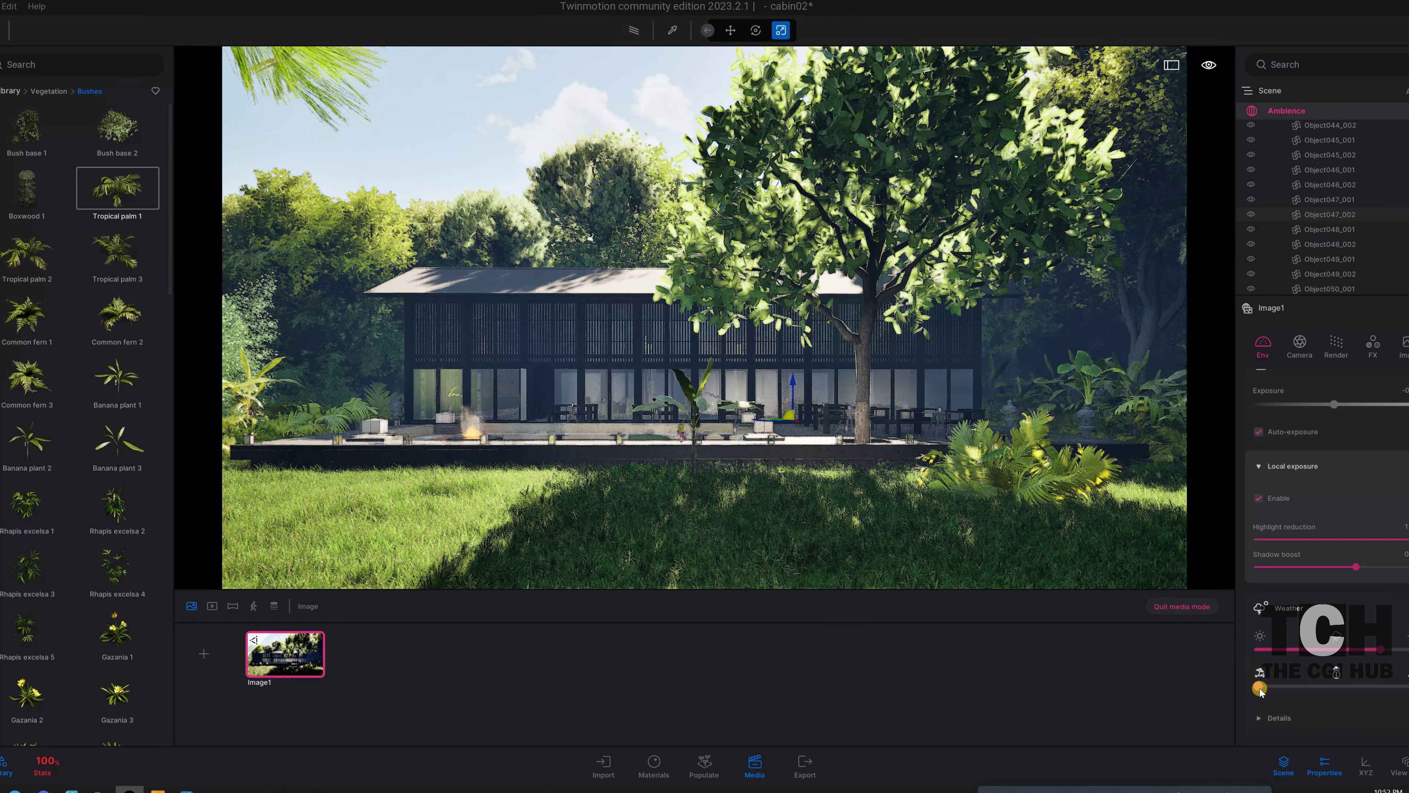
- Try autumn and winter seasons, then settle on a sunny blue sky with green foliage
{"action": "left_click_drag", "start_coordinate": [1259, 689], "coordinate": [1323, 686]}
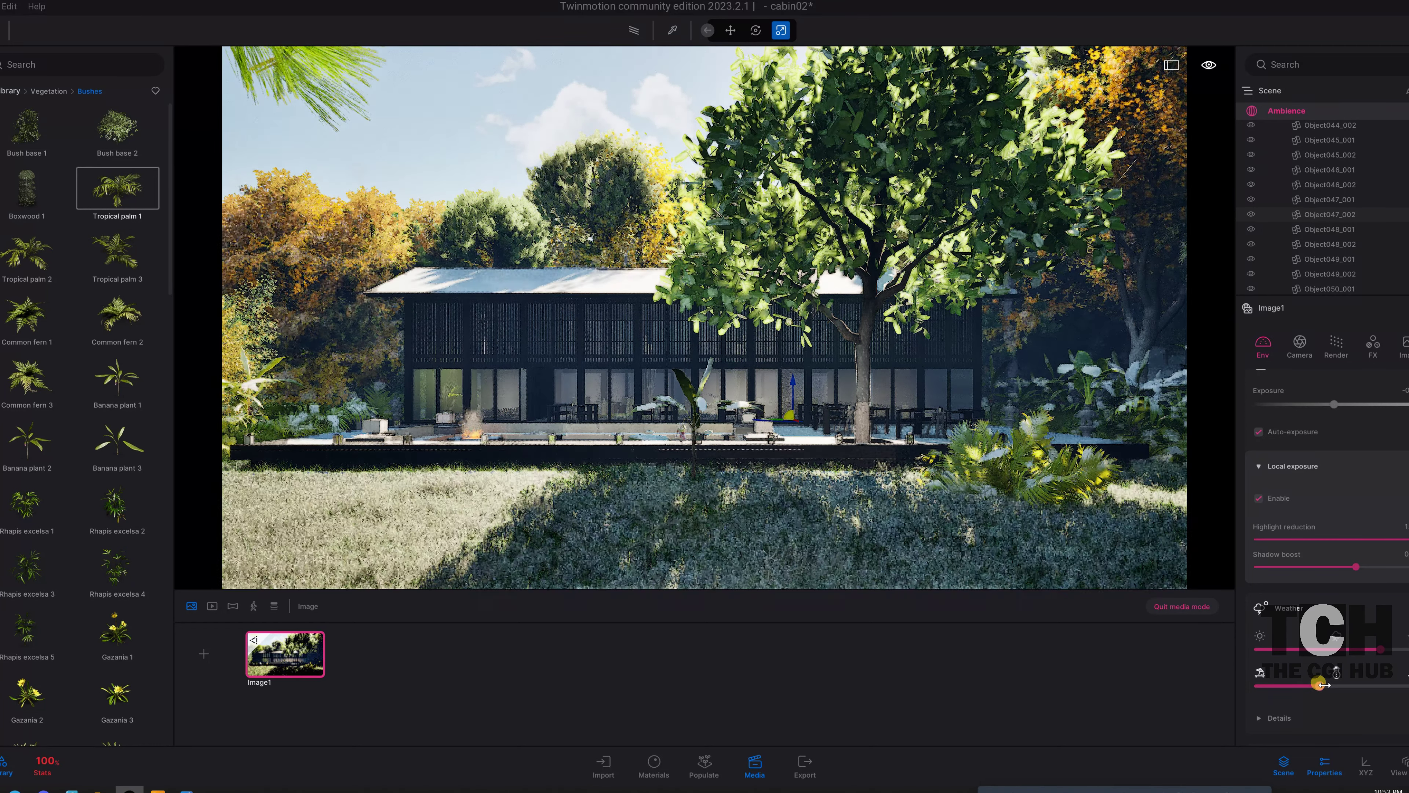
{"action": "left_click_drag", "start_coordinate": [1323, 685], "coordinate": [1312, 684]}
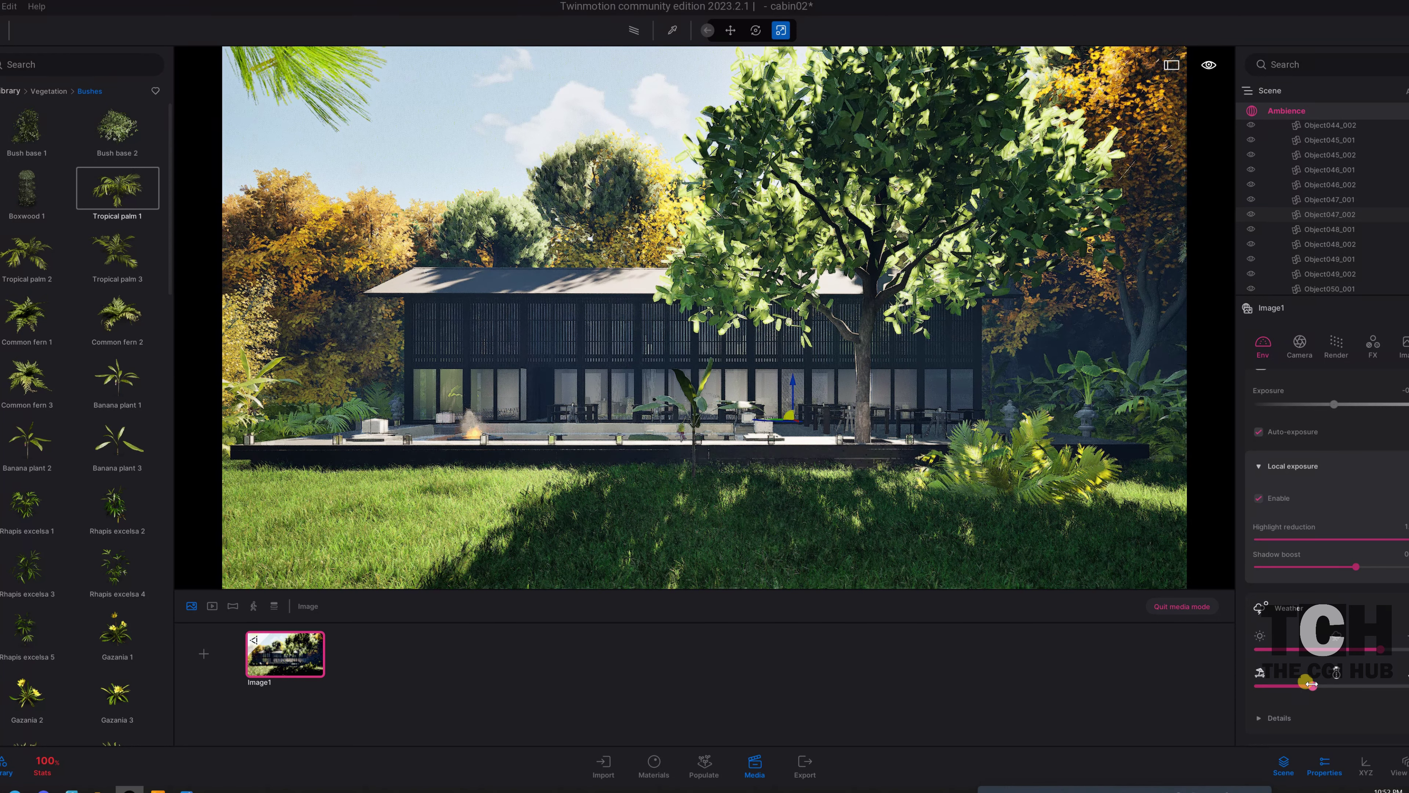
{"action": "left_click_drag", "start_coordinate": [1302, 685], "coordinate": [1277, 686]}
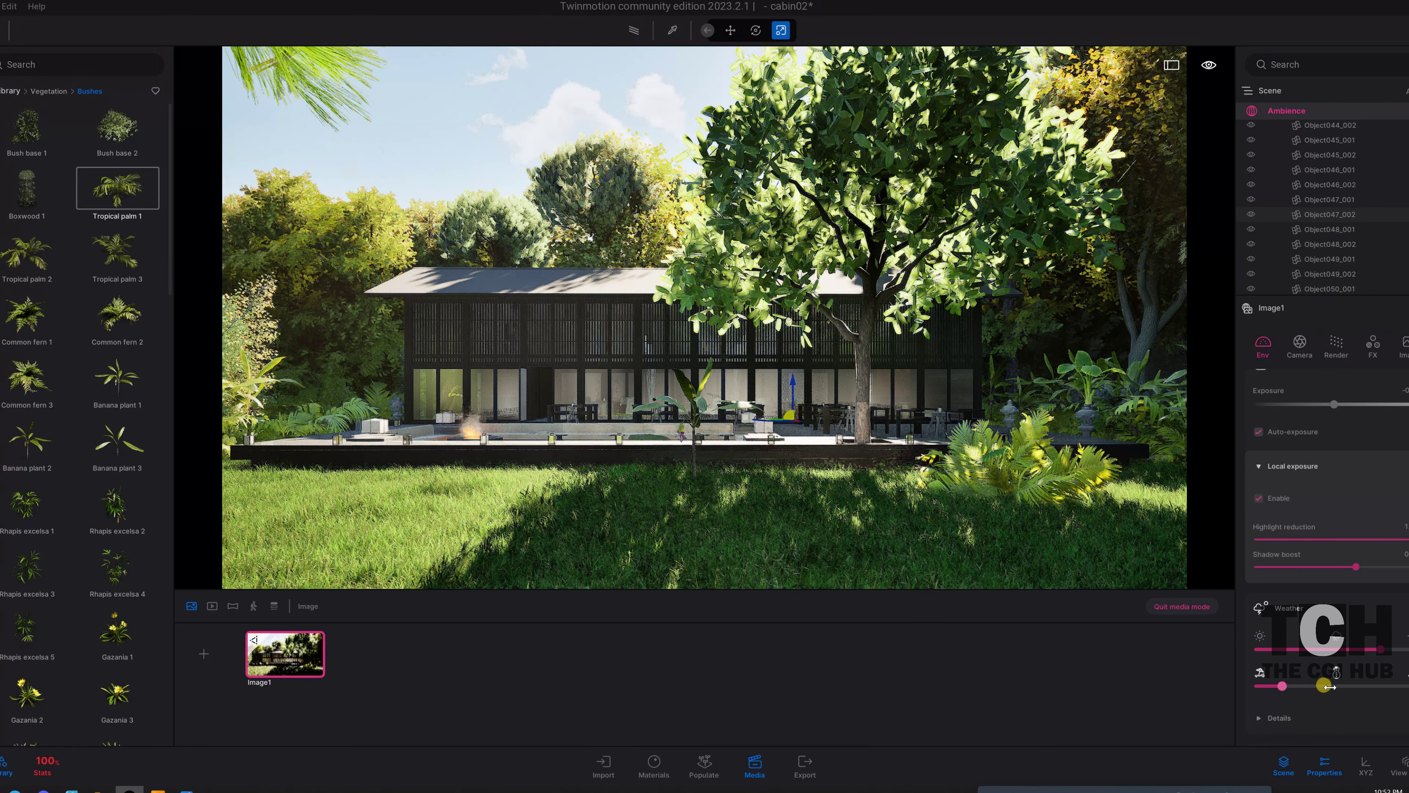
{"action": "left_click_drag", "start_coordinate": [1326, 687], "coordinate": [1341, 686]}
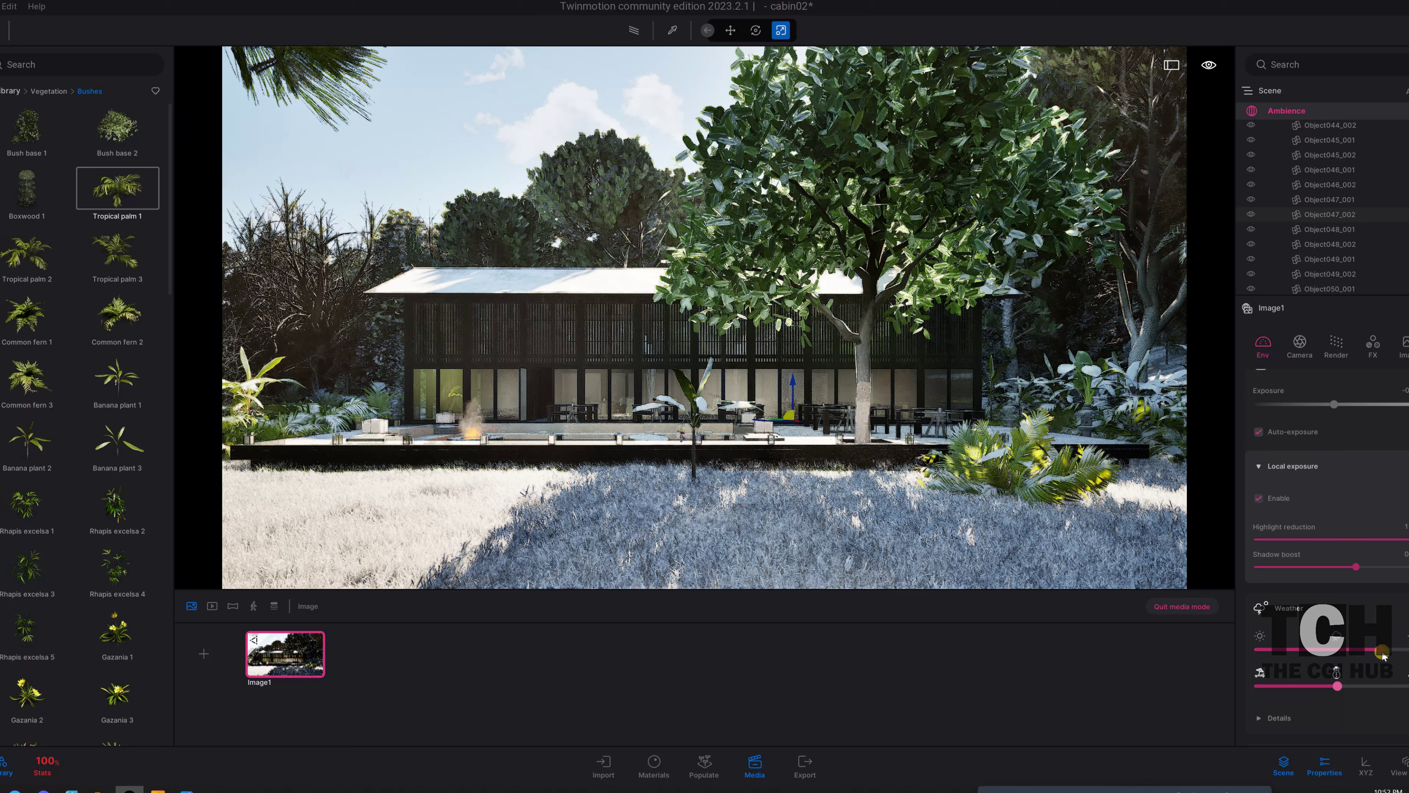
{"action": "left_click_drag", "start_coordinate": [1383, 655], "coordinate": [1341, 655]}
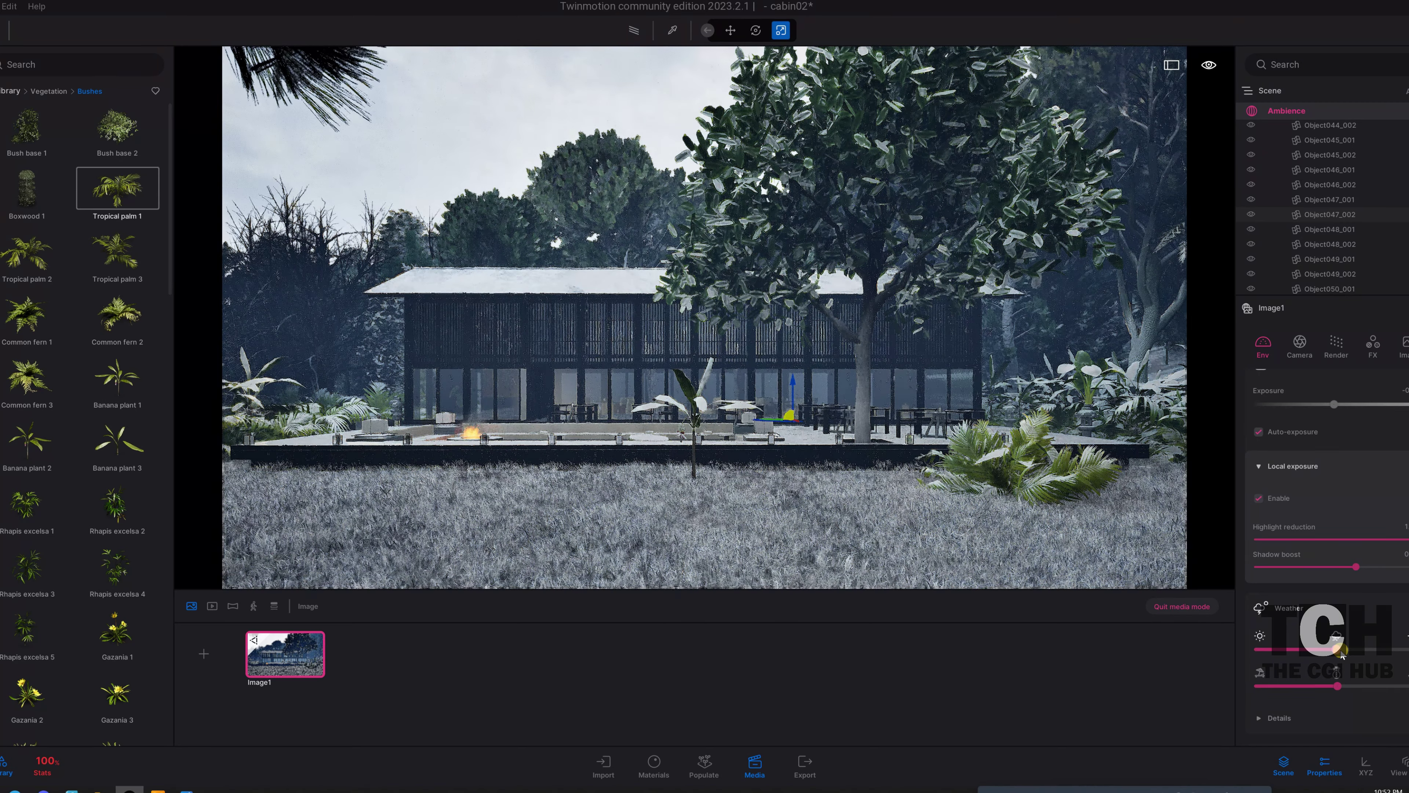
{"action": "mouse_move", "coordinate": [1336, 650]}
{"action": "left_mouse_down"}
{"action": "mouse_move", "coordinate": [1298, 650]}
{"action": "mouse_move", "coordinate": [1381, 686]}
{"action": "mouse_move", "coordinate": [1275, 687]}
{"action": "left_mouse_up"}
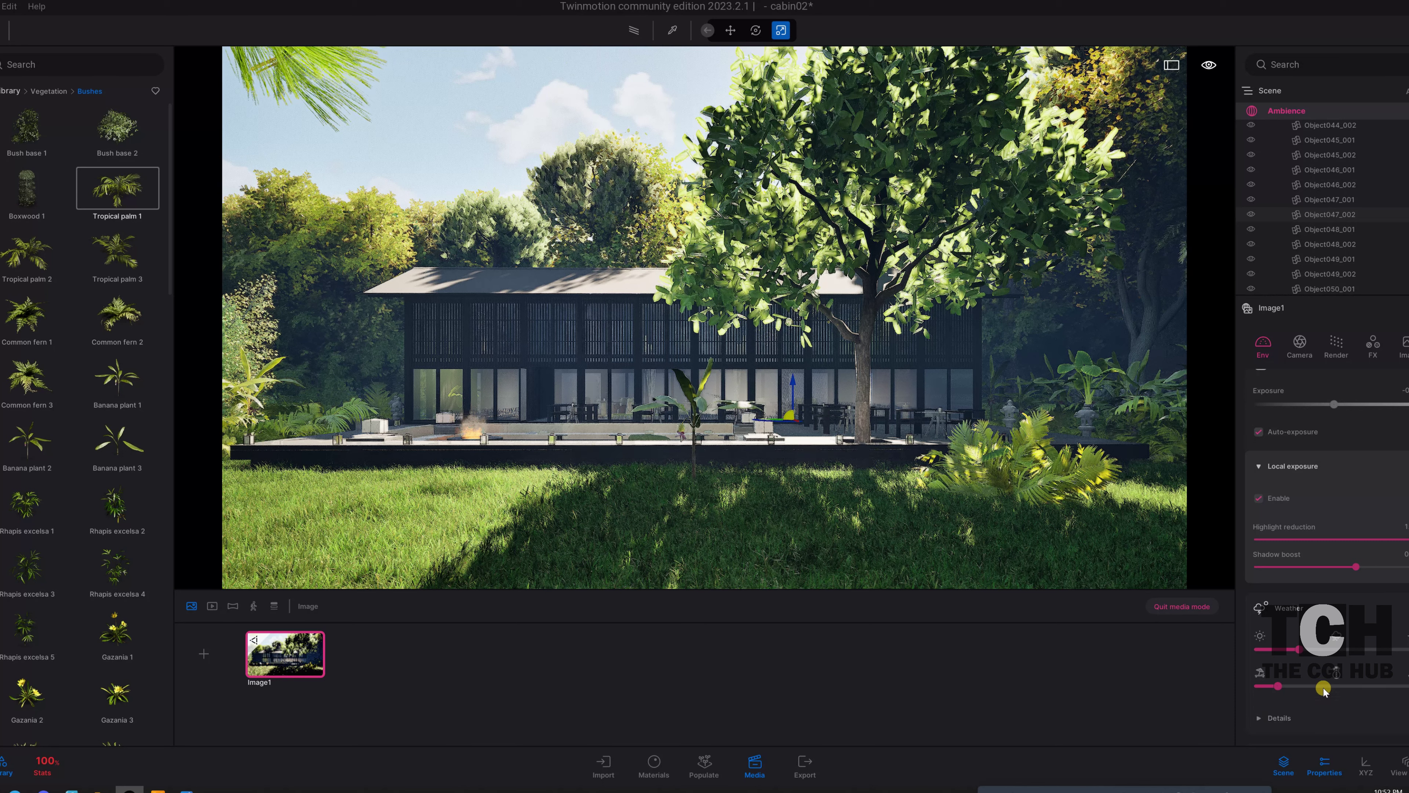
{"action": "scroll", "coordinate": [1321, 683], "scroll_direction": "down", "scroll_amount": 2}
- Reveal the weather details and thin the height fog down to 3
{"action": "left_click", "coordinate": [1261, 608]}
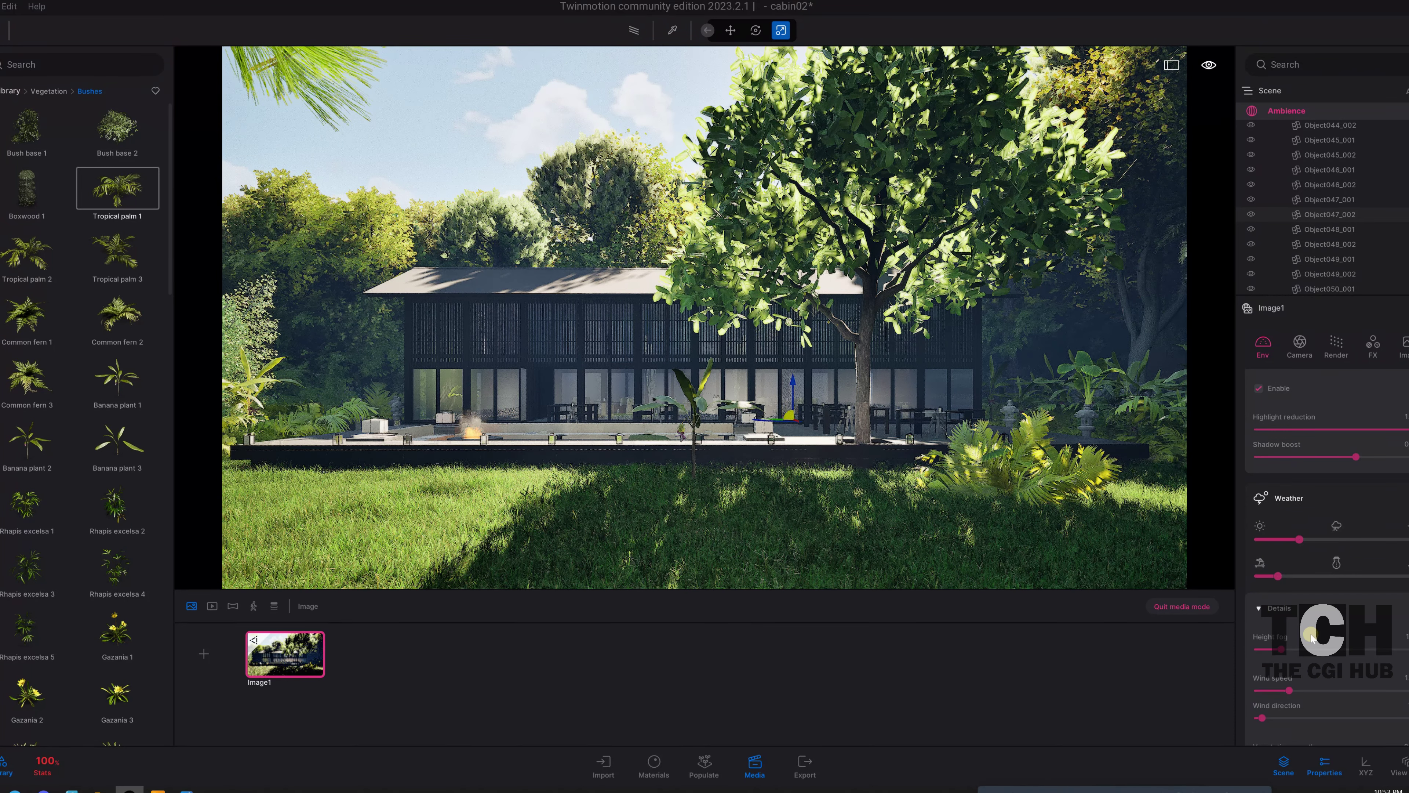
{"action": "scroll", "coordinate": [1311, 643], "scroll_direction": "down", "scroll_amount": 1}
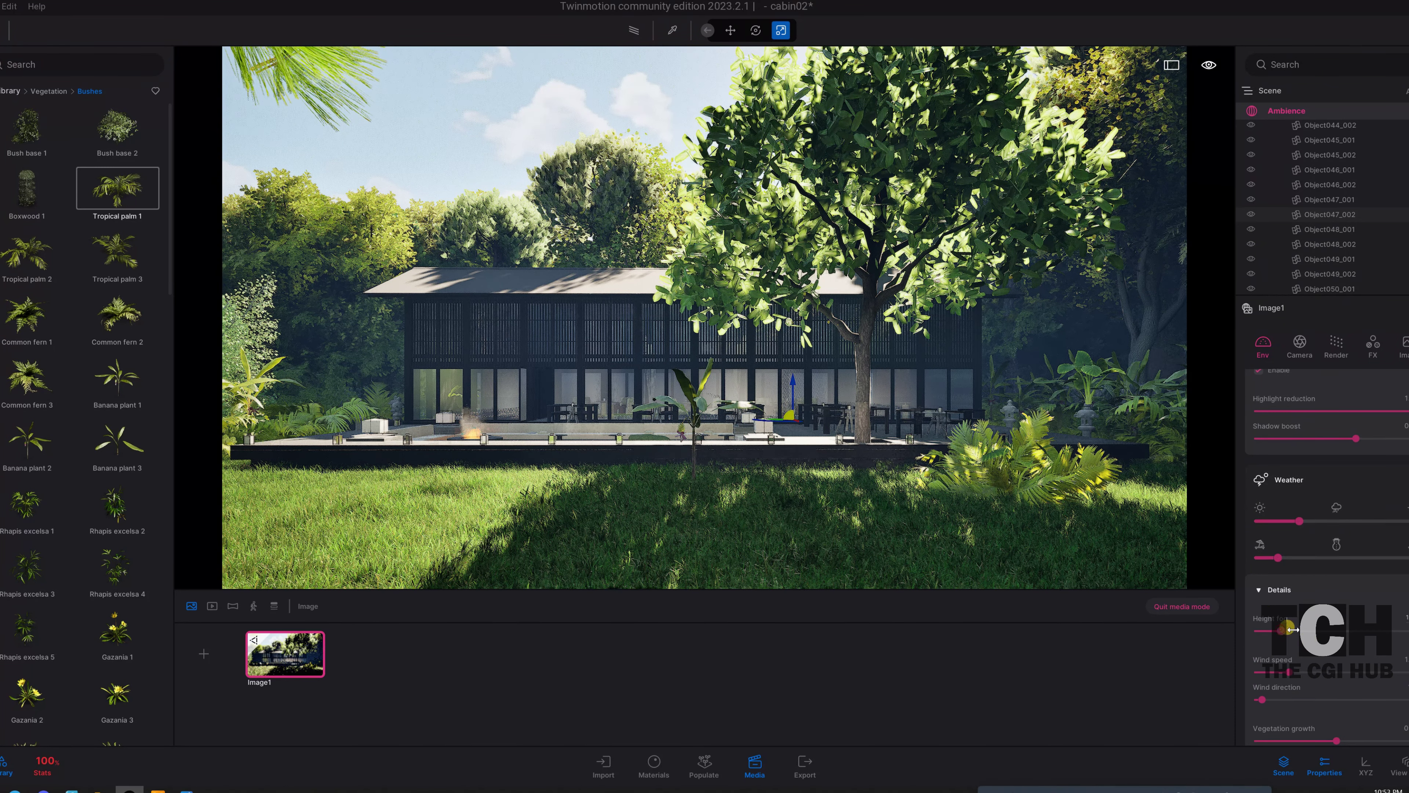
{"action": "left_click_drag", "start_coordinate": [1292, 629], "coordinate": [1385, 632]}
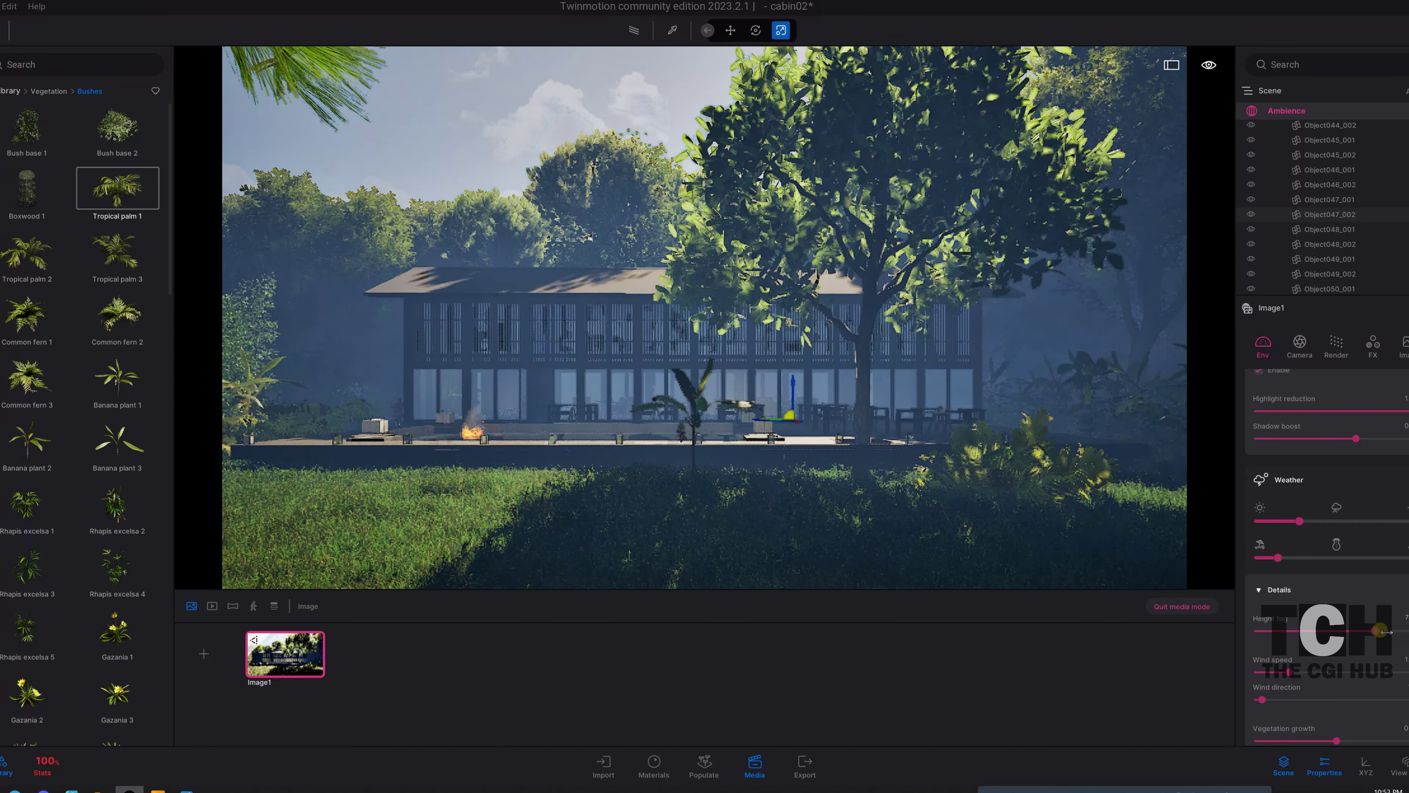
{"action": "left_click_drag", "start_coordinate": [1343, 629], "coordinate": [1319, 630]}
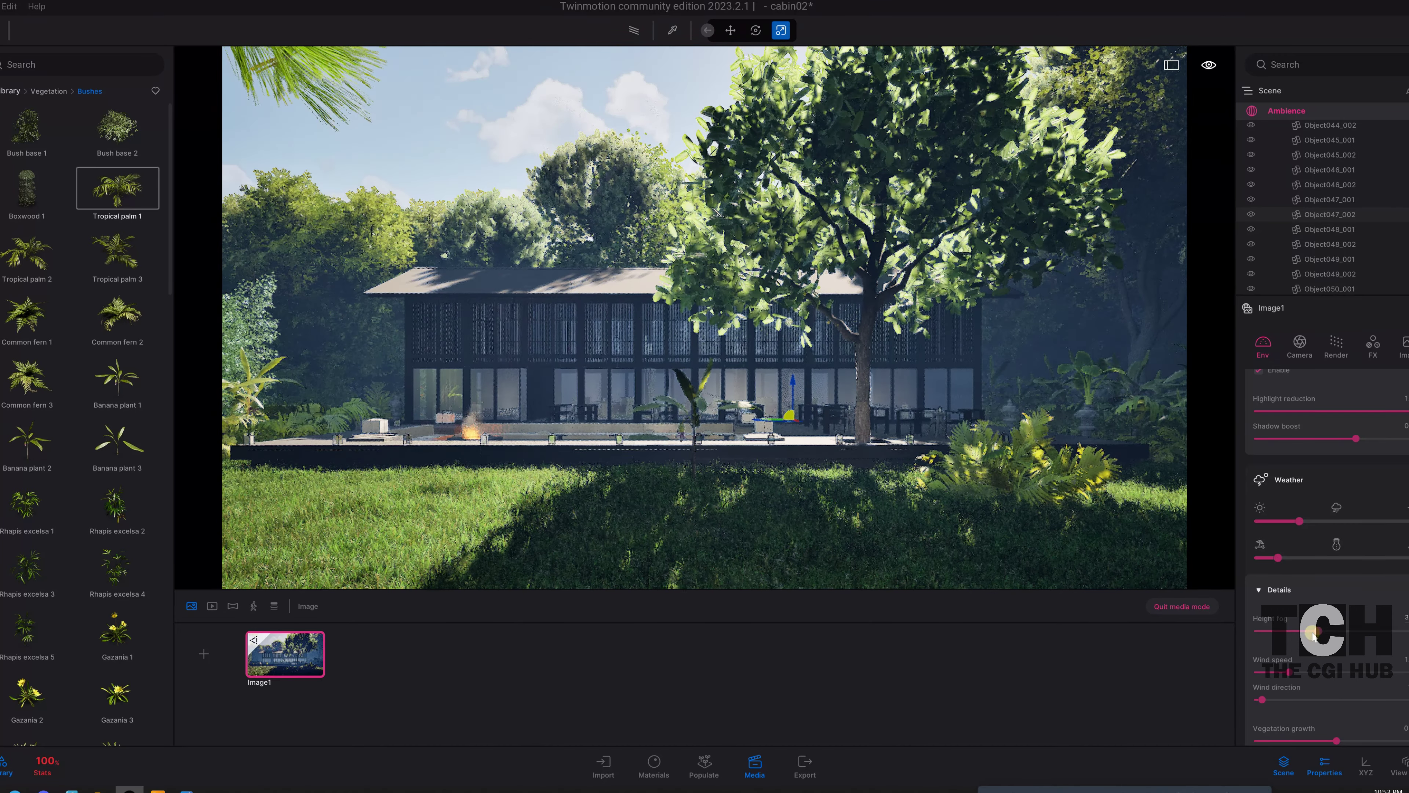
- Set vegetation growth to a moderate level after testing its maximum
{"action": "scroll", "coordinate": [1309, 675], "scroll_direction": "down", "scroll_amount": 2}
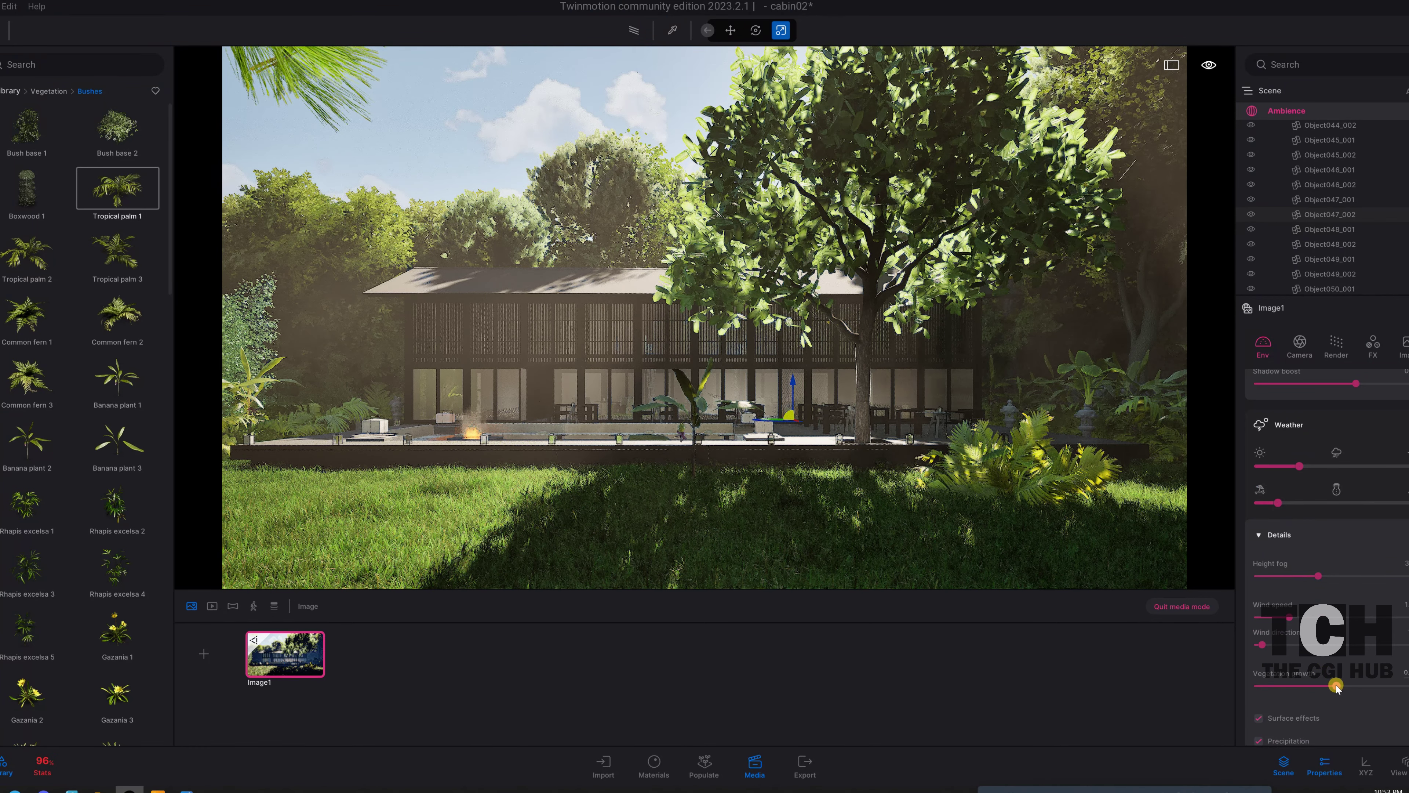
{"action": "left_click_drag", "start_coordinate": [1338, 686], "coordinate": [1395, 683]}
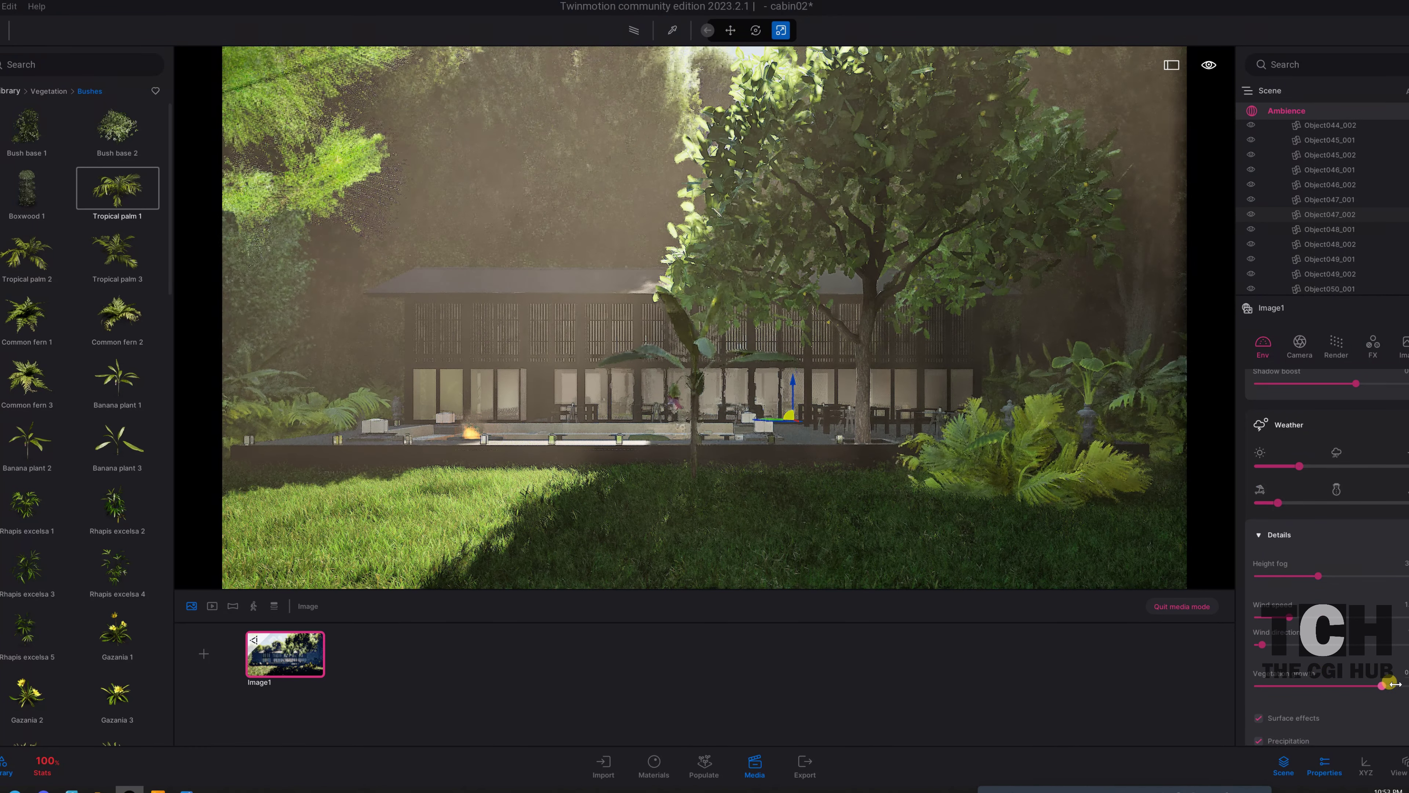
{"action": "mouse_move", "coordinate": [1395, 683]}
{"action": "left_mouse_down"}
{"action": "mouse_move", "coordinate": [1243, 686]}
{"action": "mouse_move", "coordinate": [1349, 690]}
{"action": "left_mouse_up"}
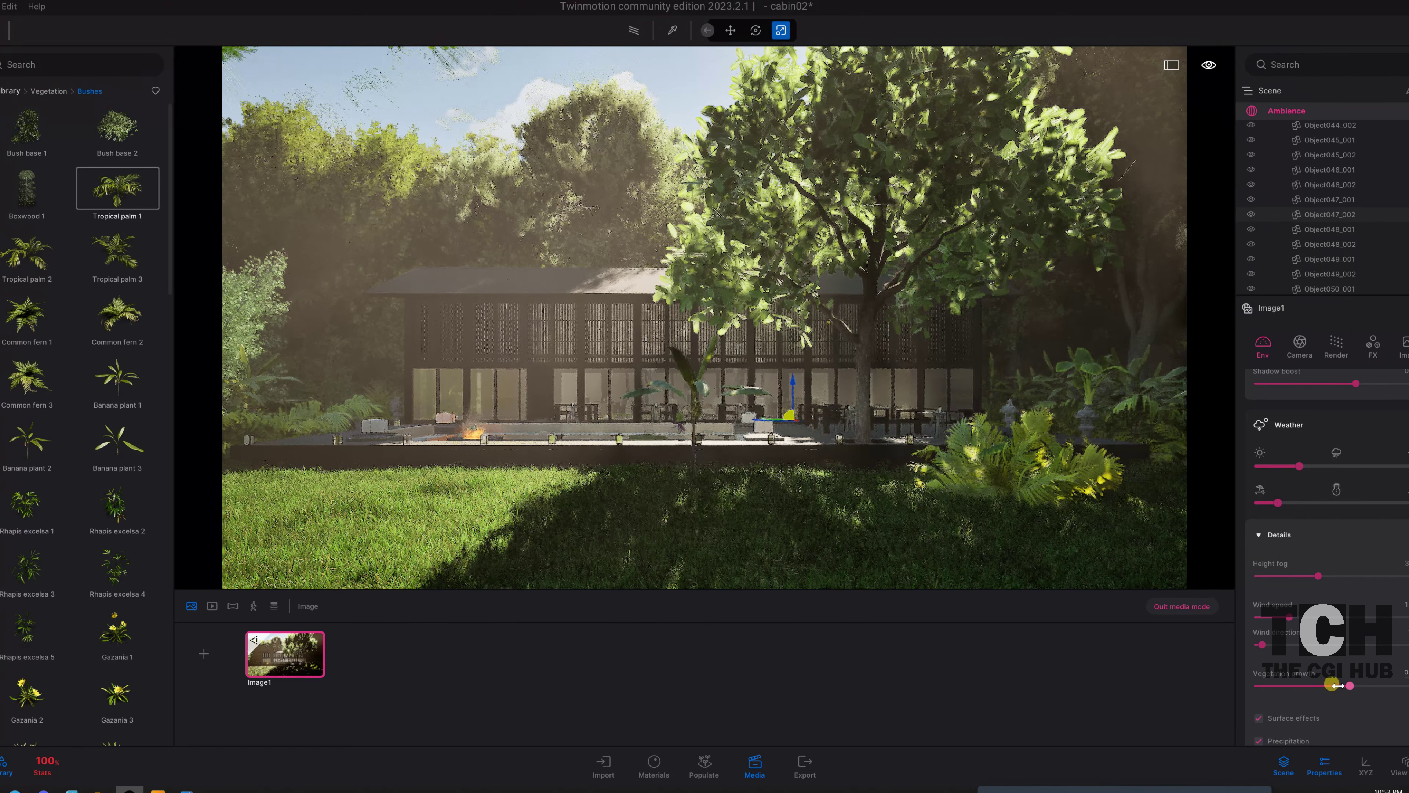
{"action": "left_click", "coordinate": [1337, 686]}
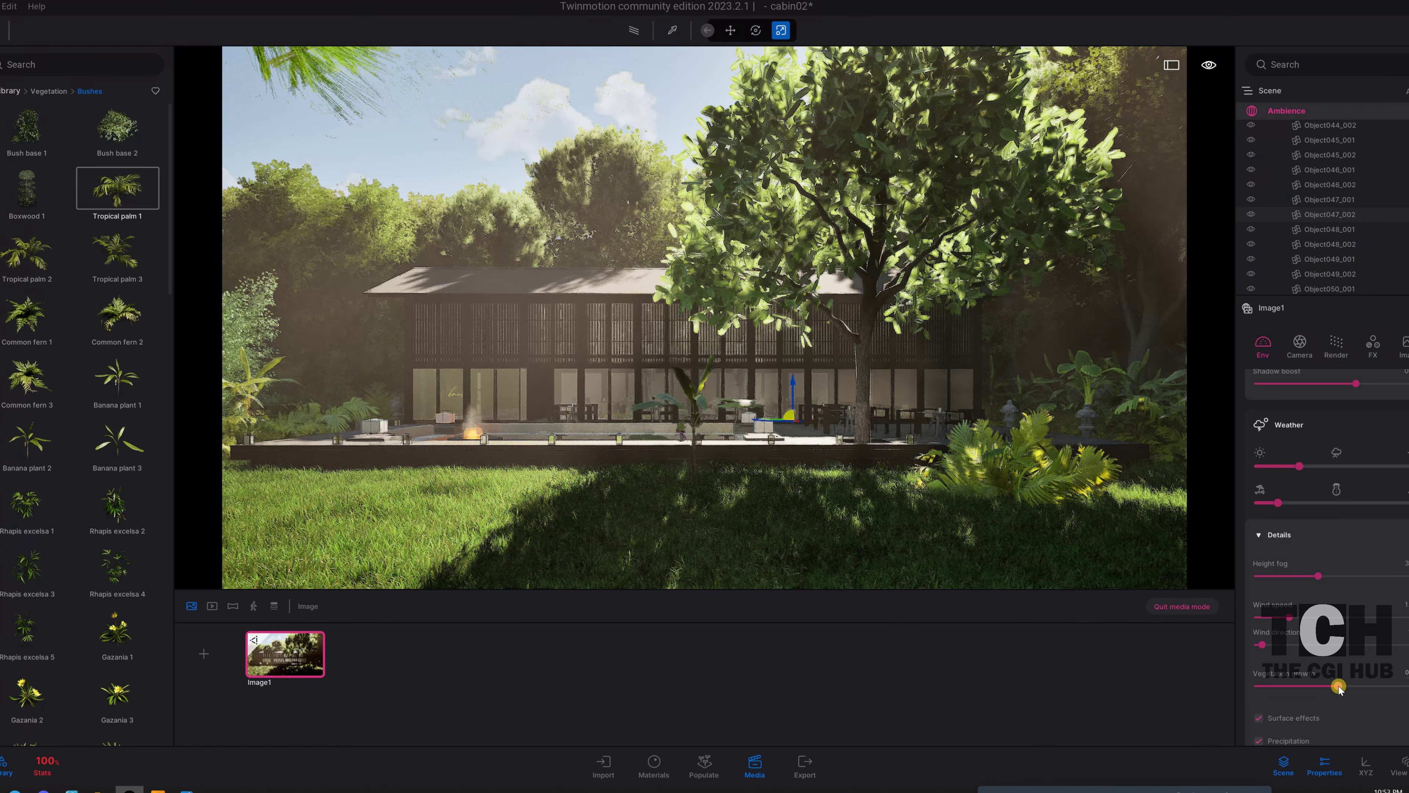
{"action": "scroll", "coordinate": [1372, 664], "scroll_direction": "down", "scroll_amount": 2}
{"action": "scroll", "coordinate": [1372, 664], "scroll_direction": "down", "scroll_amount": 1}
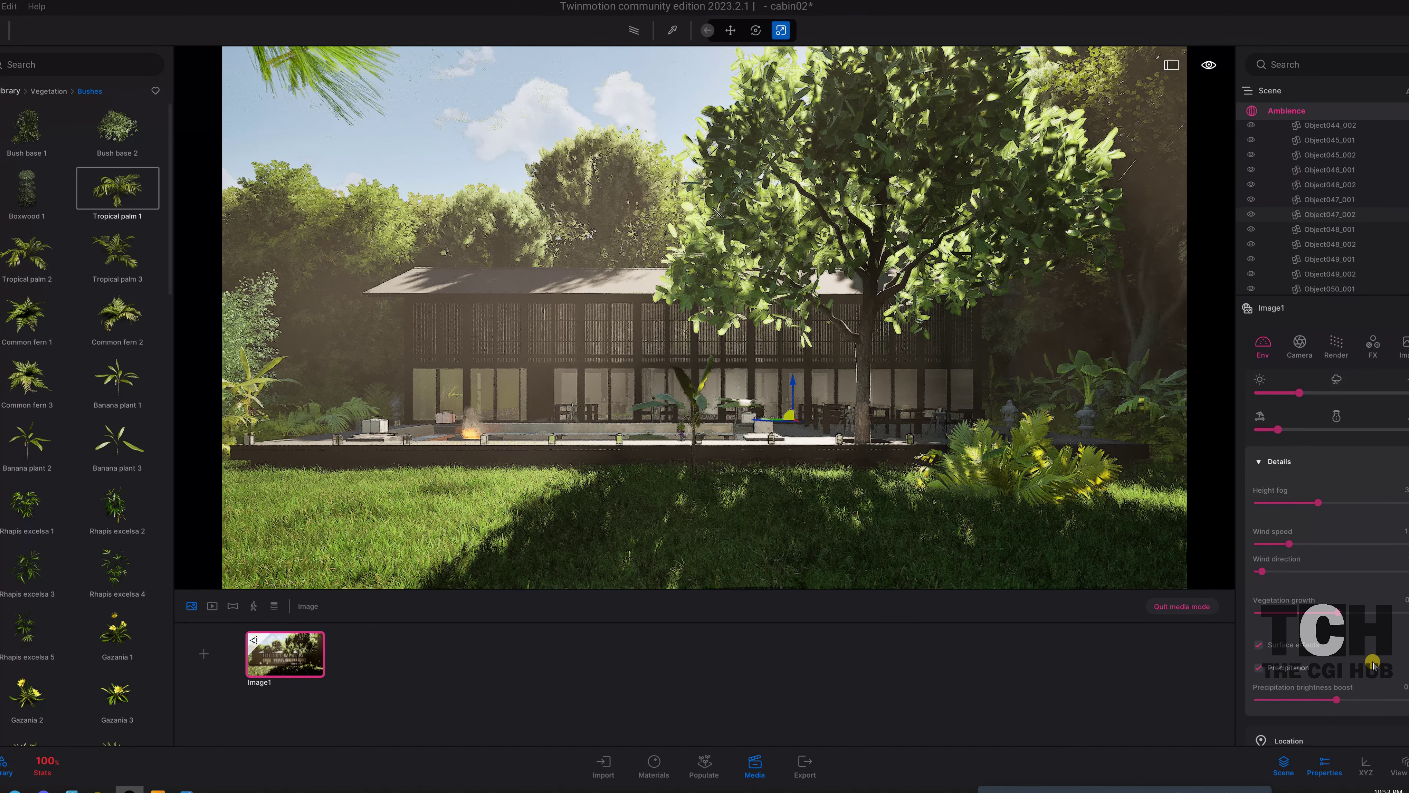
{"action": "scroll", "coordinate": [1372, 664], "scroll_direction": "down", "scroll_amount": 1}
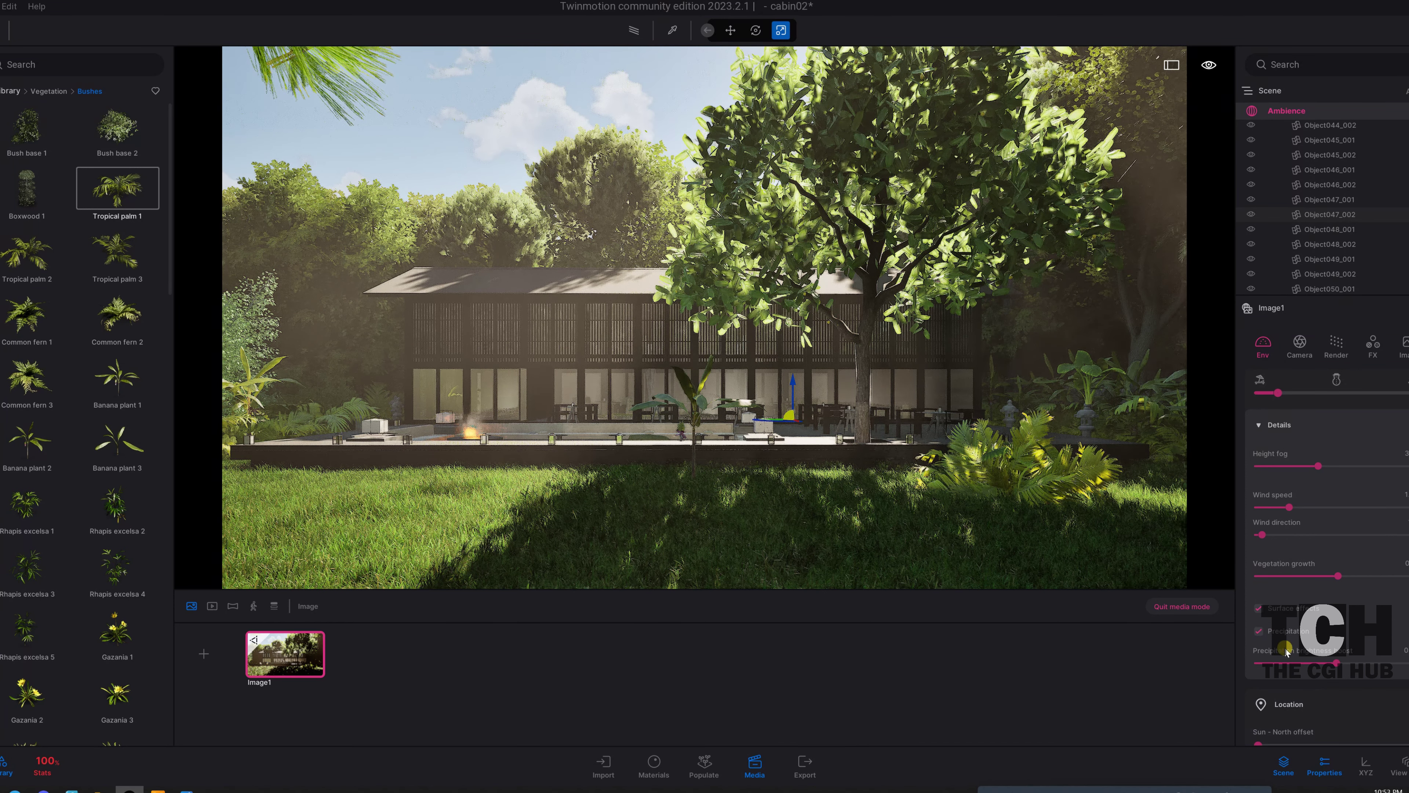
- Turn on surface effects and precipitation in the weather details
{"action": "left_click", "coordinate": [1337, 665]}
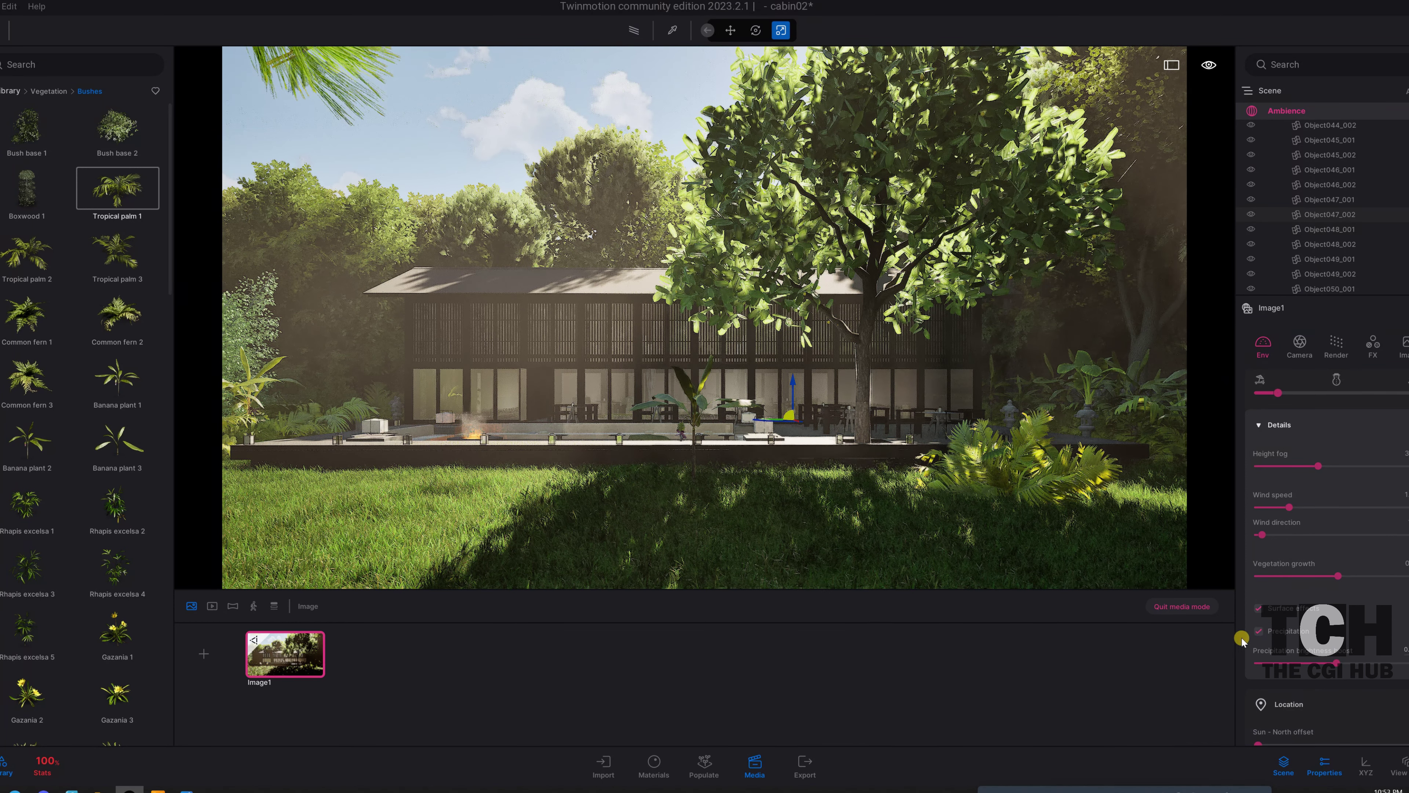
{"action": "left_click", "coordinate": [1258, 633]}
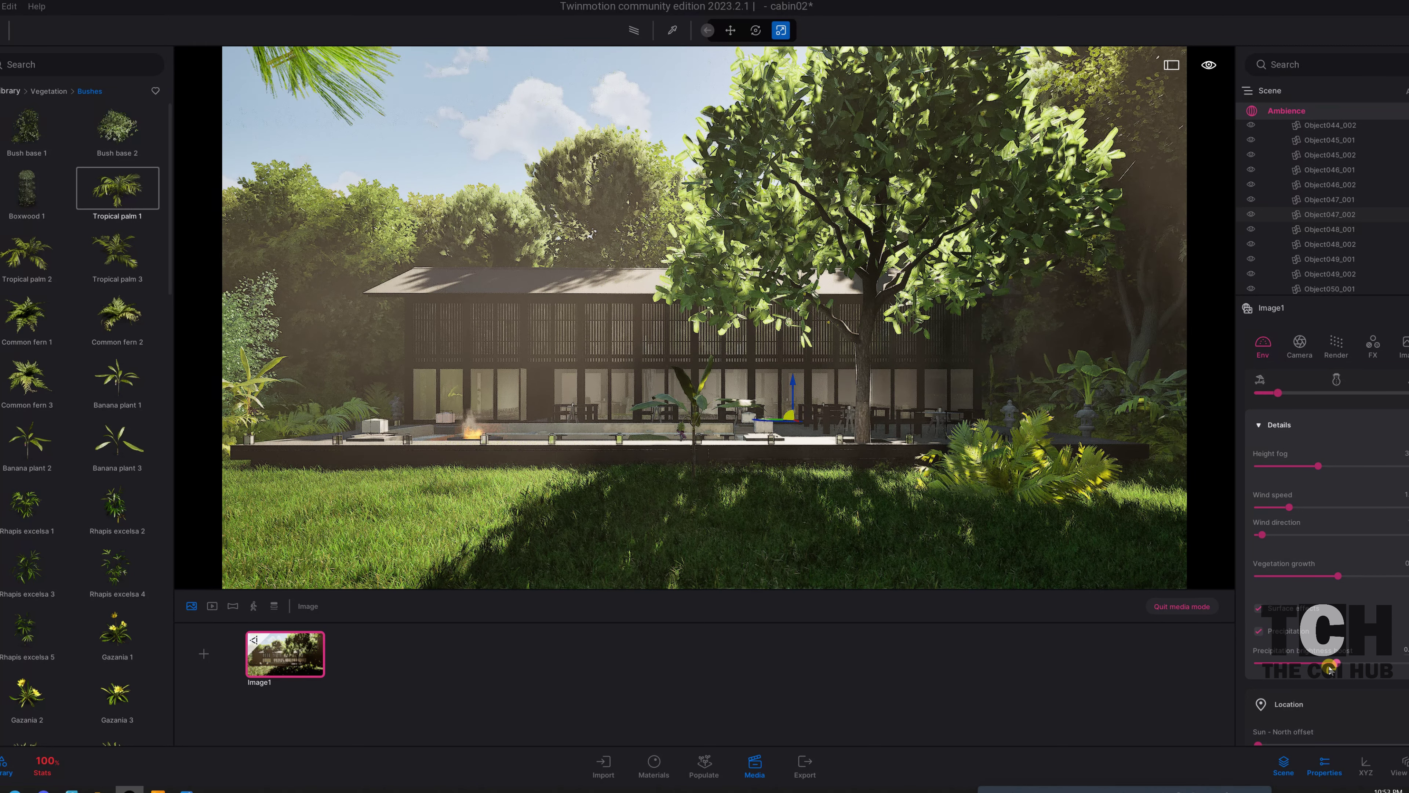
{"action": "scroll", "coordinate": [1329, 610], "scroll_direction": "down", "scroll_amount": 3}
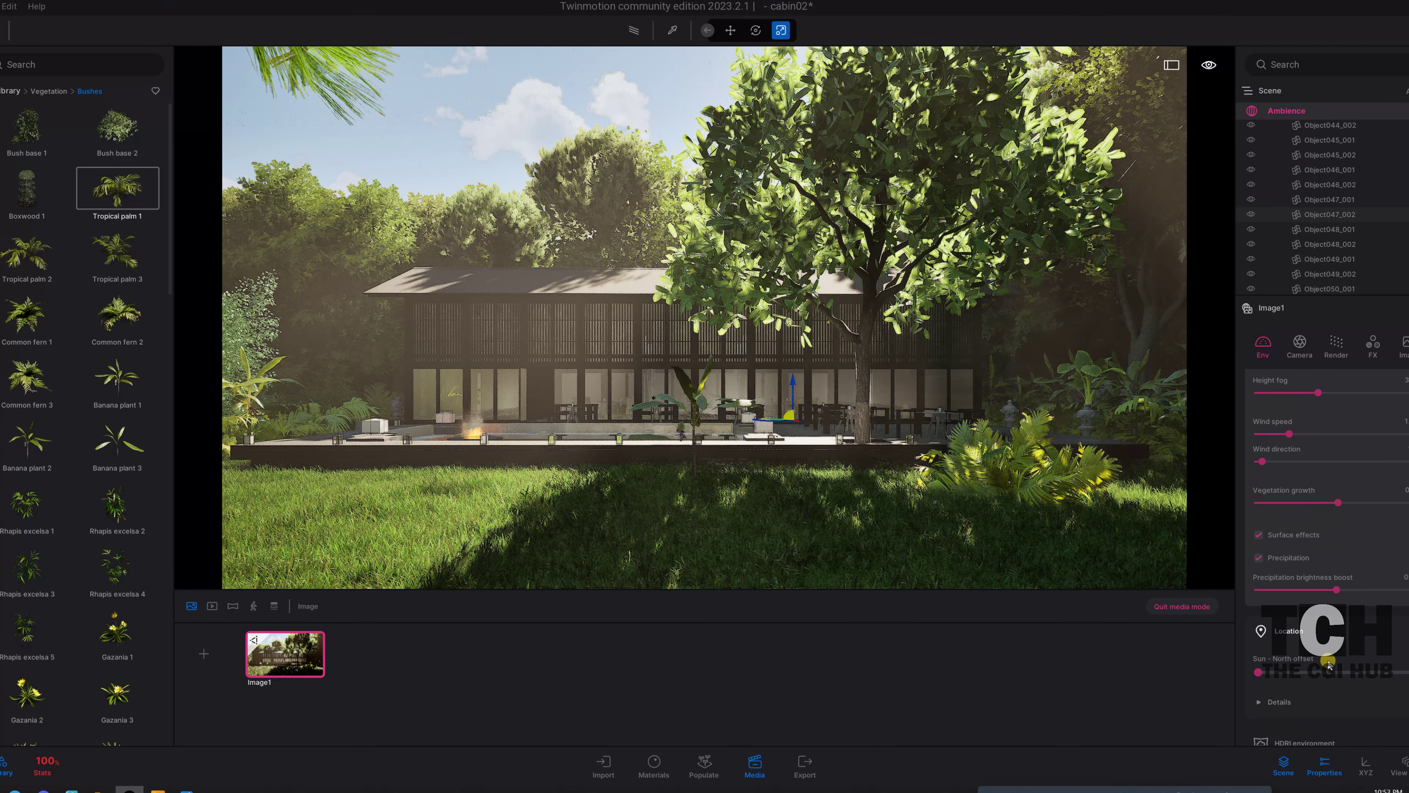
- Reveal the location details, change the month, and rotate the sun's north offset
{"action": "left_click_drag", "start_coordinate": [1259, 655], "coordinate": [1306, 651]}
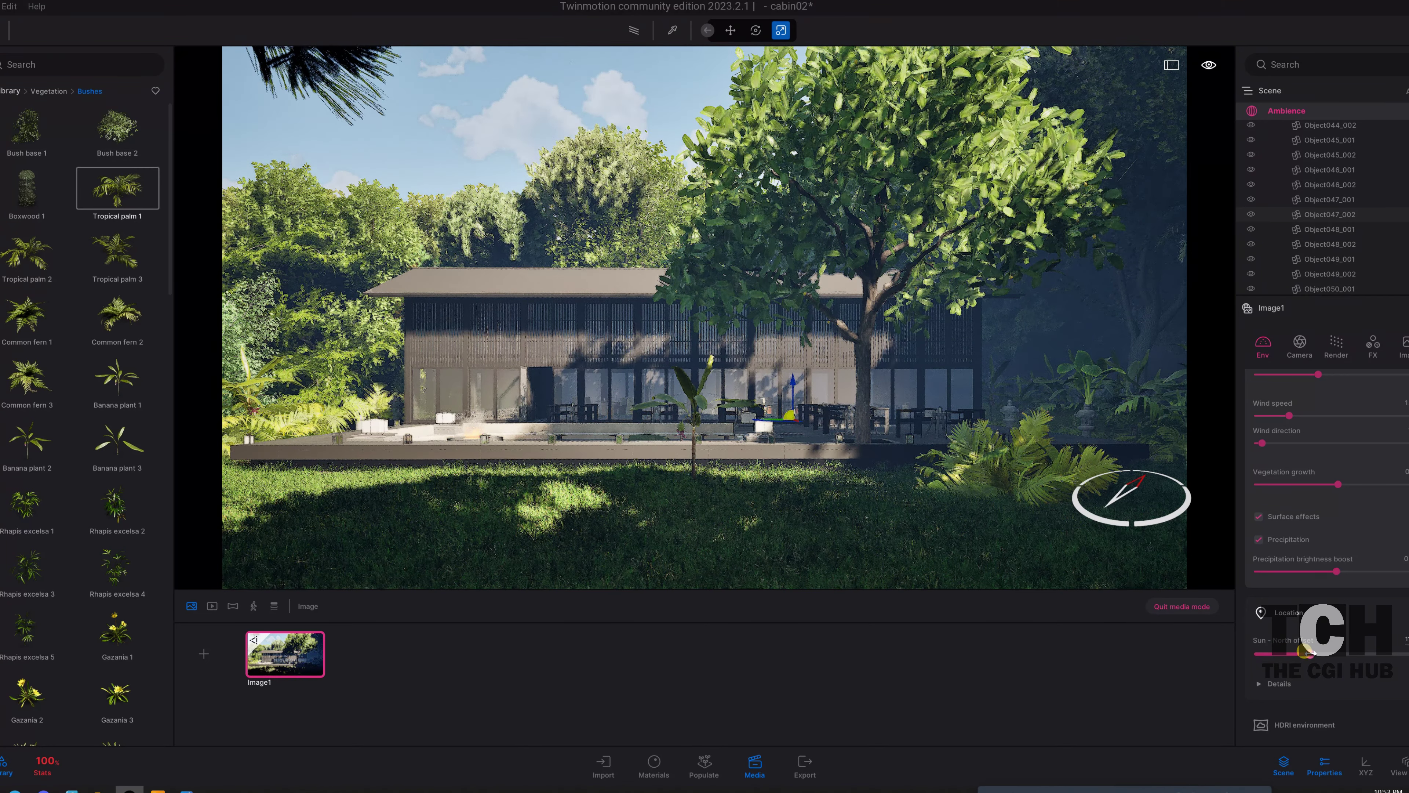
{"action": "left_click", "coordinate": [1261, 687]}
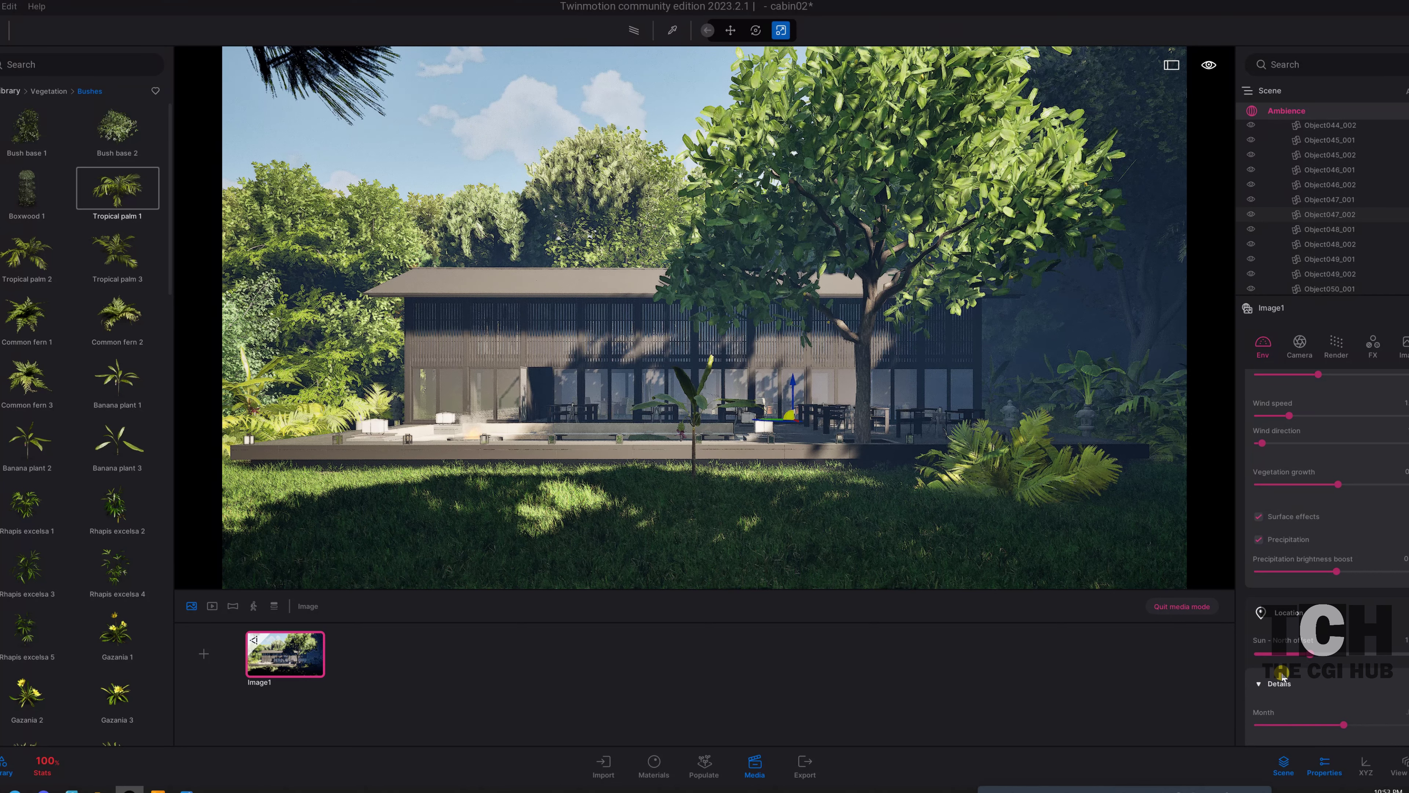
{"action": "scroll", "coordinate": [1281, 675], "scroll_direction": "down", "scroll_amount": 1}
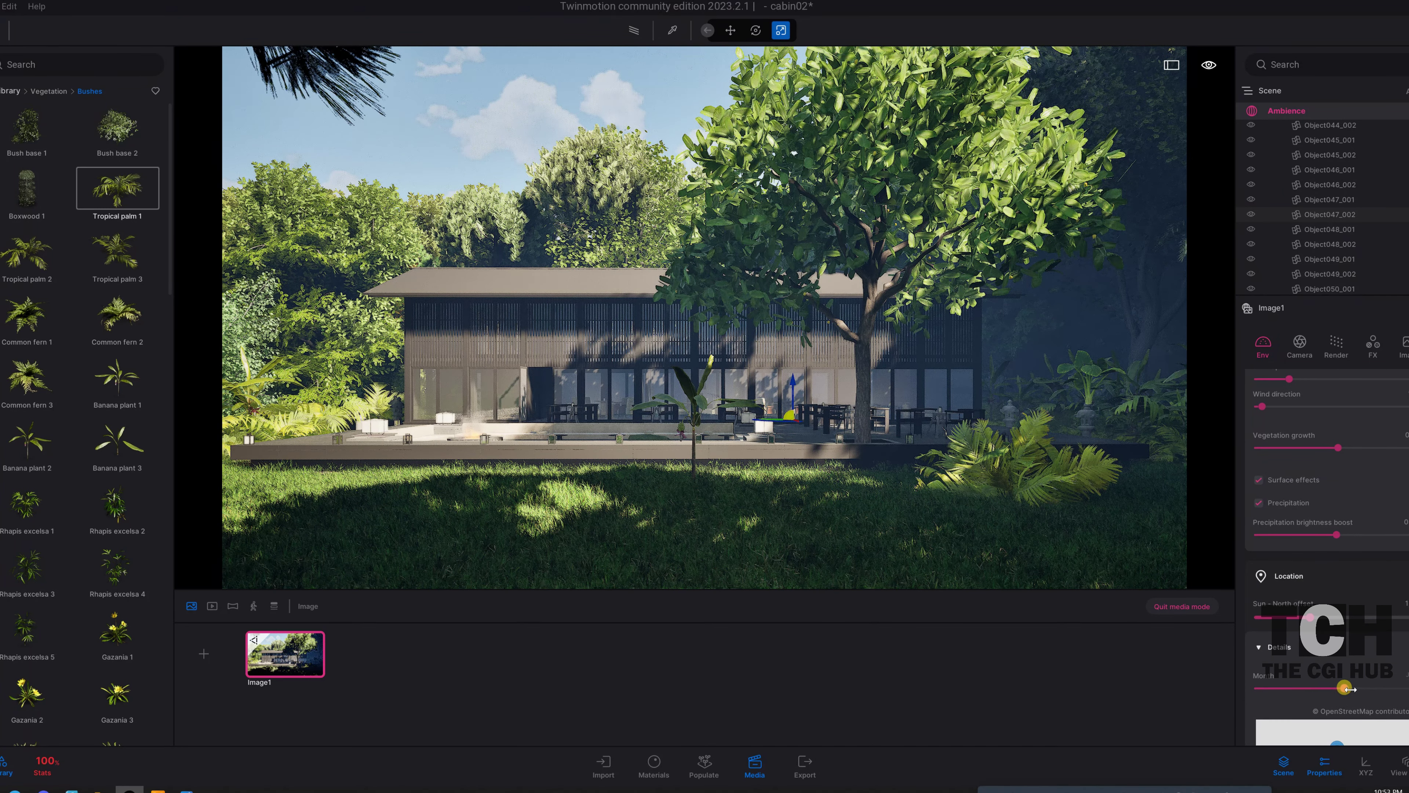
{"action": "left_click_drag", "start_coordinate": [1345, 689], "coordinate": [1404, 688]}
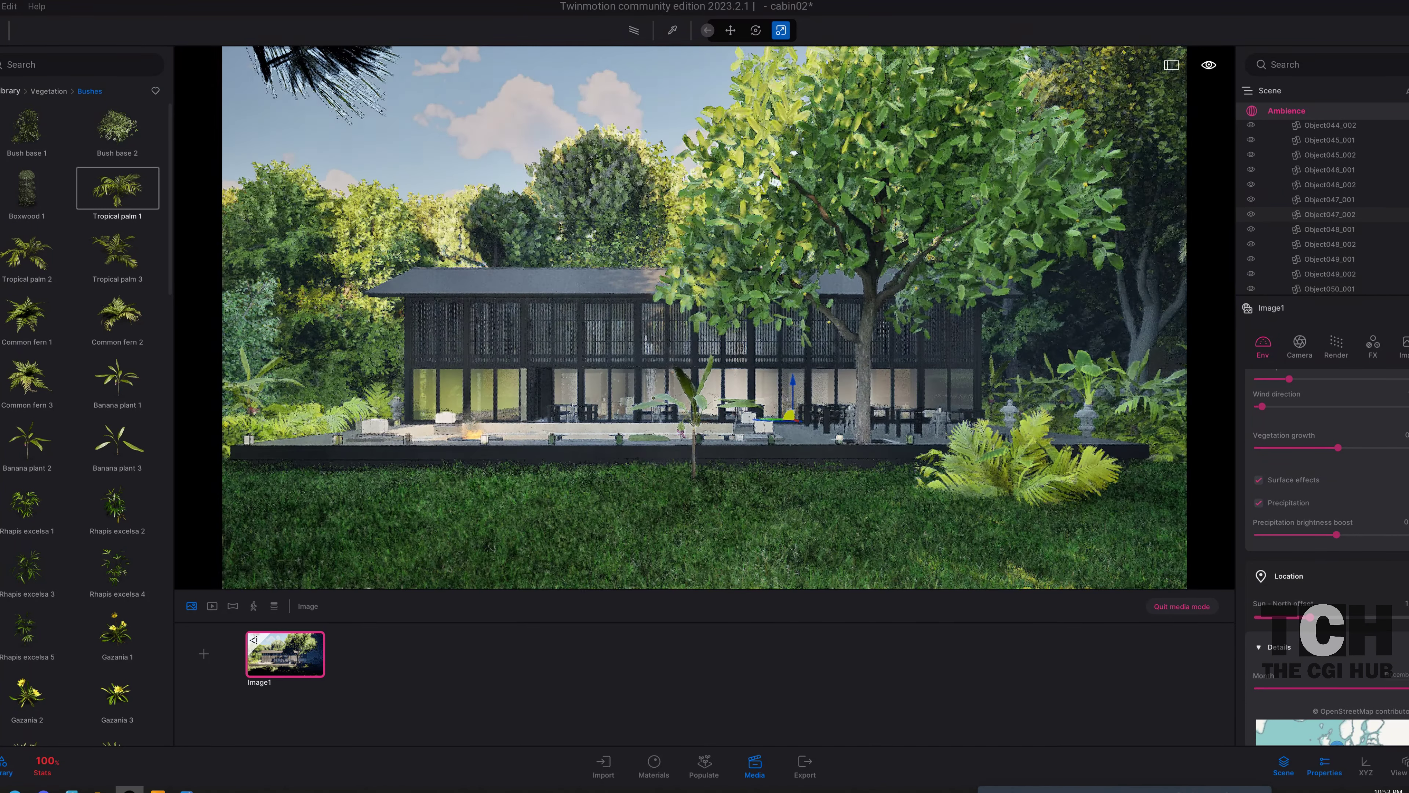
{"action": "mouse_move", "coordinate": [1310, 617]}
{"action": "left_mouse_down"}
{"action": "mouse_move", "coordinate": [1248, 616]}
{"action": "mouse_move", "coordinate": [1314, 619]}
{"action": "left_mouse_up"}
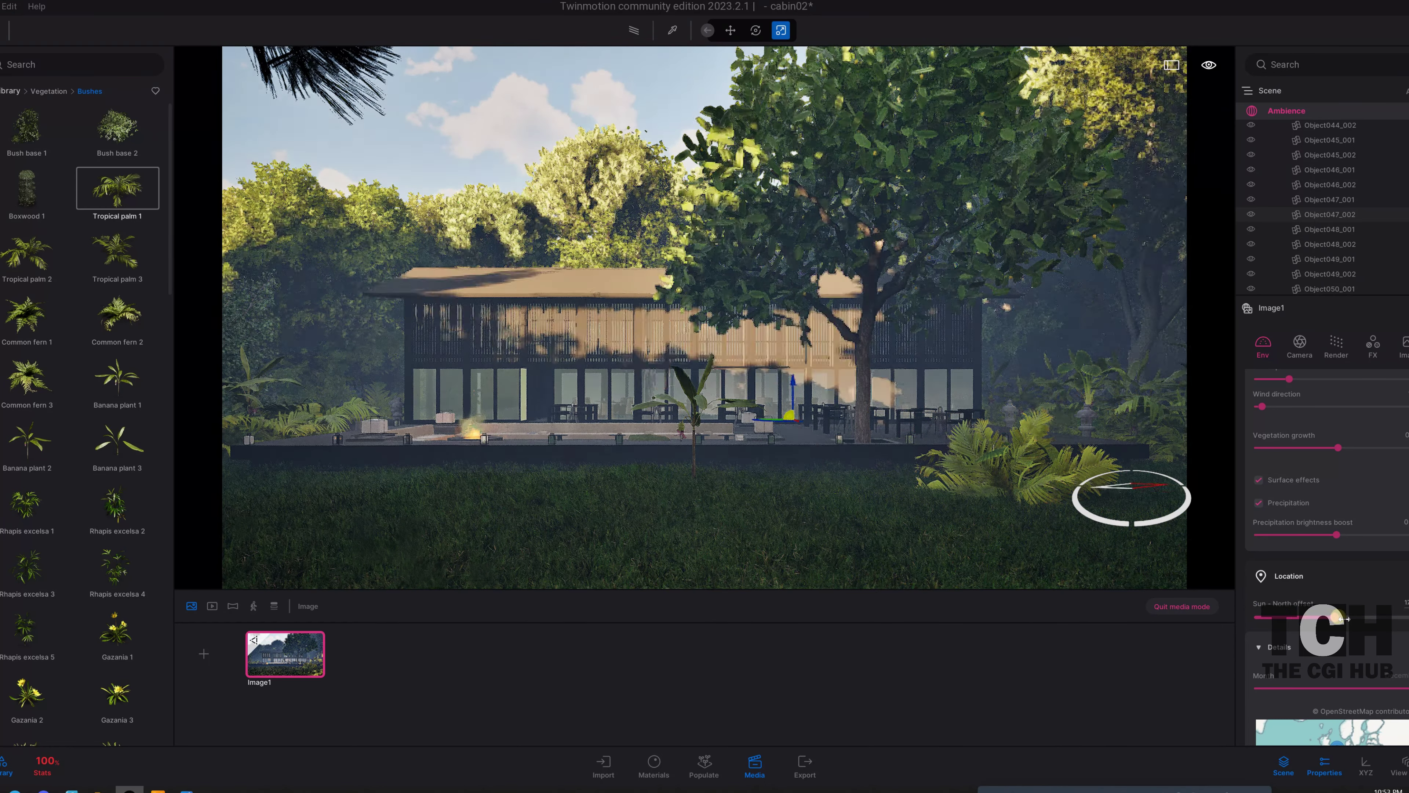
{"action": "mouse_move", "coordinate": [1314, 620]}
{"action": "left_mouse_down"}
{"action": "mouse_move", "coordinate": [1348, 618]}
{"action": "mouse_move", "coordinate": [1323, 615]}
{"action": "left_mouse_up"}
- Readjust the month and fine-tune the sun's north offset to reposition the lawn shadows
{"action": "left_click_drag", "start_coordinate": [1404, 687], "coordinate": [1343, 687]}
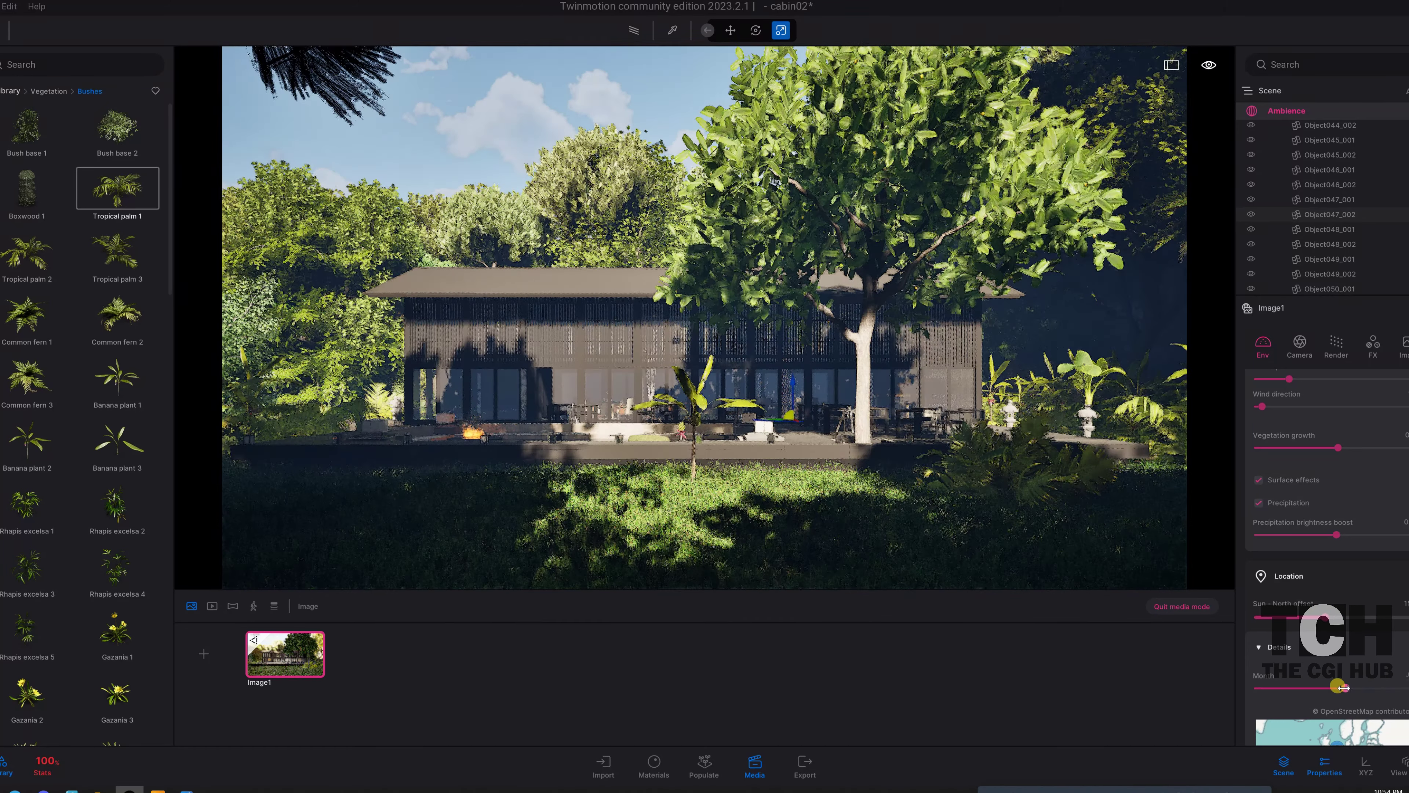
{"action": "mouse_move", "coordinate": [1327, 630]}
{"action": "left_mouse_down"}
{"action": "mouse_move", "coordinate": [1325, 618]}
{"action": "mouse_move", "coordinate": [1356, 618]}
{"action": "left_mouse_up"}
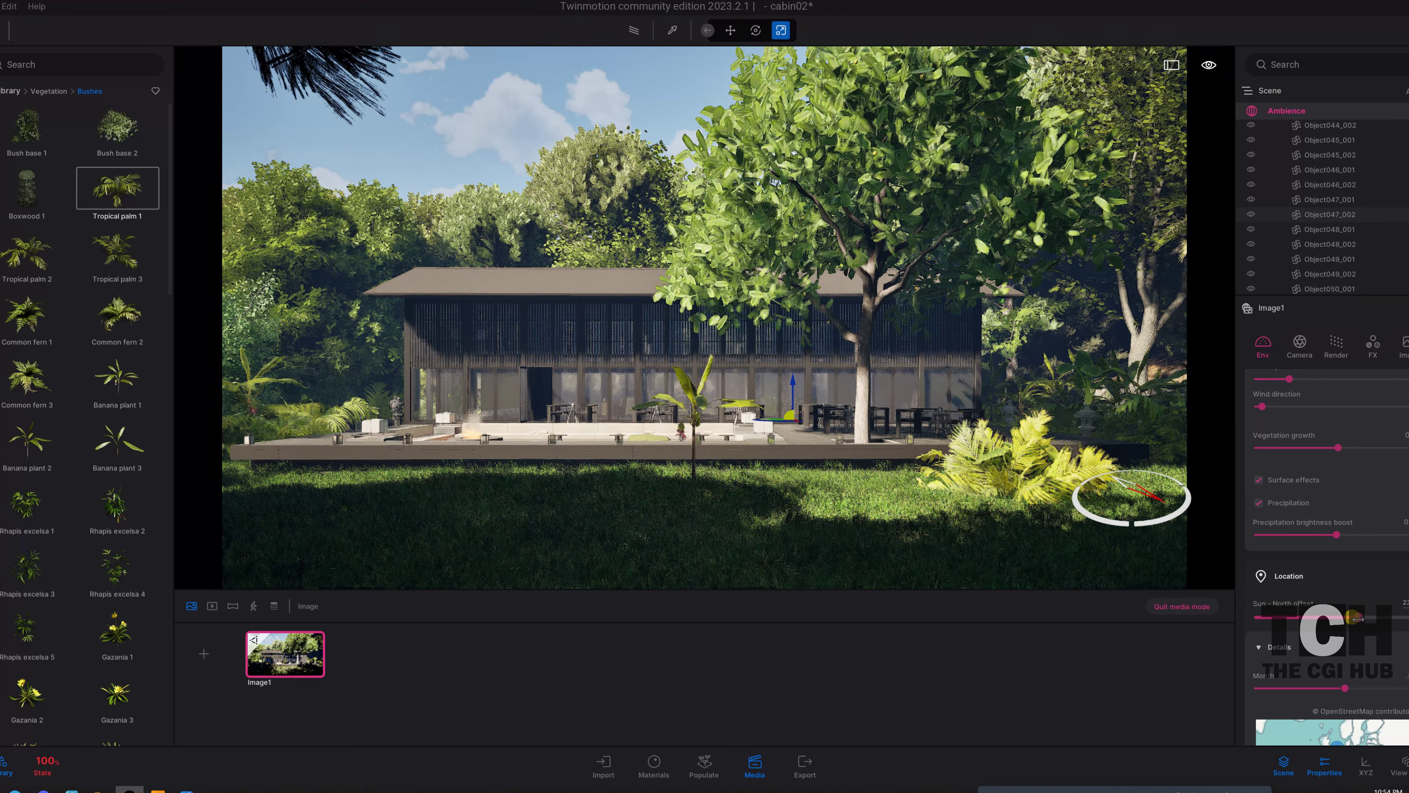
{"action": "mouse_move", "coordinate": [1356, 618]}
{"action": "left_mouse_down"}
{"action": "mouse_move", "coordinate": [1293, 616]}
{"action": "mouse_move", "coordinate": [1325, 623]}
{"action": "left_mouse_up"}
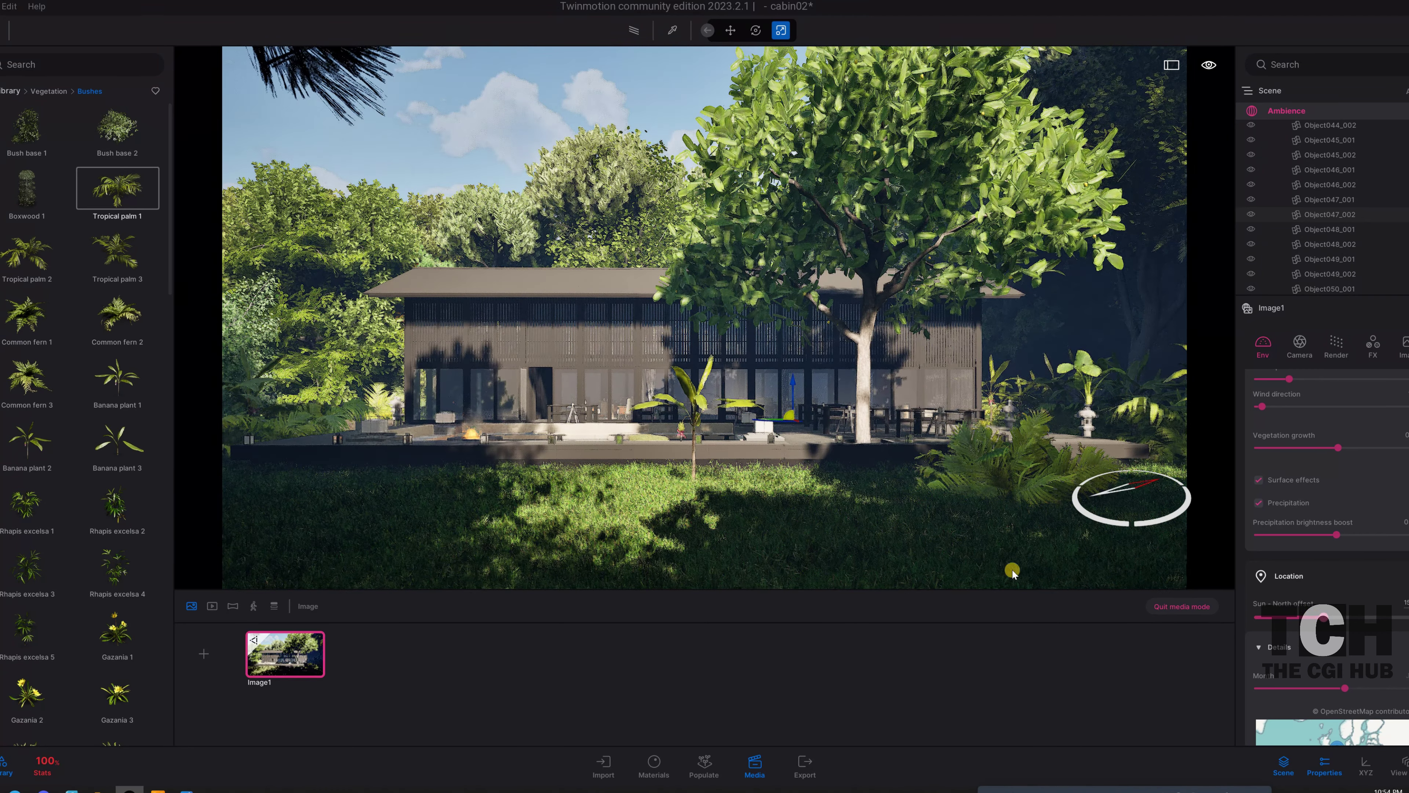
{"action": "left_click_drag", "start_coordinate": [1325, 622], "coordinate": [1315, 617]}
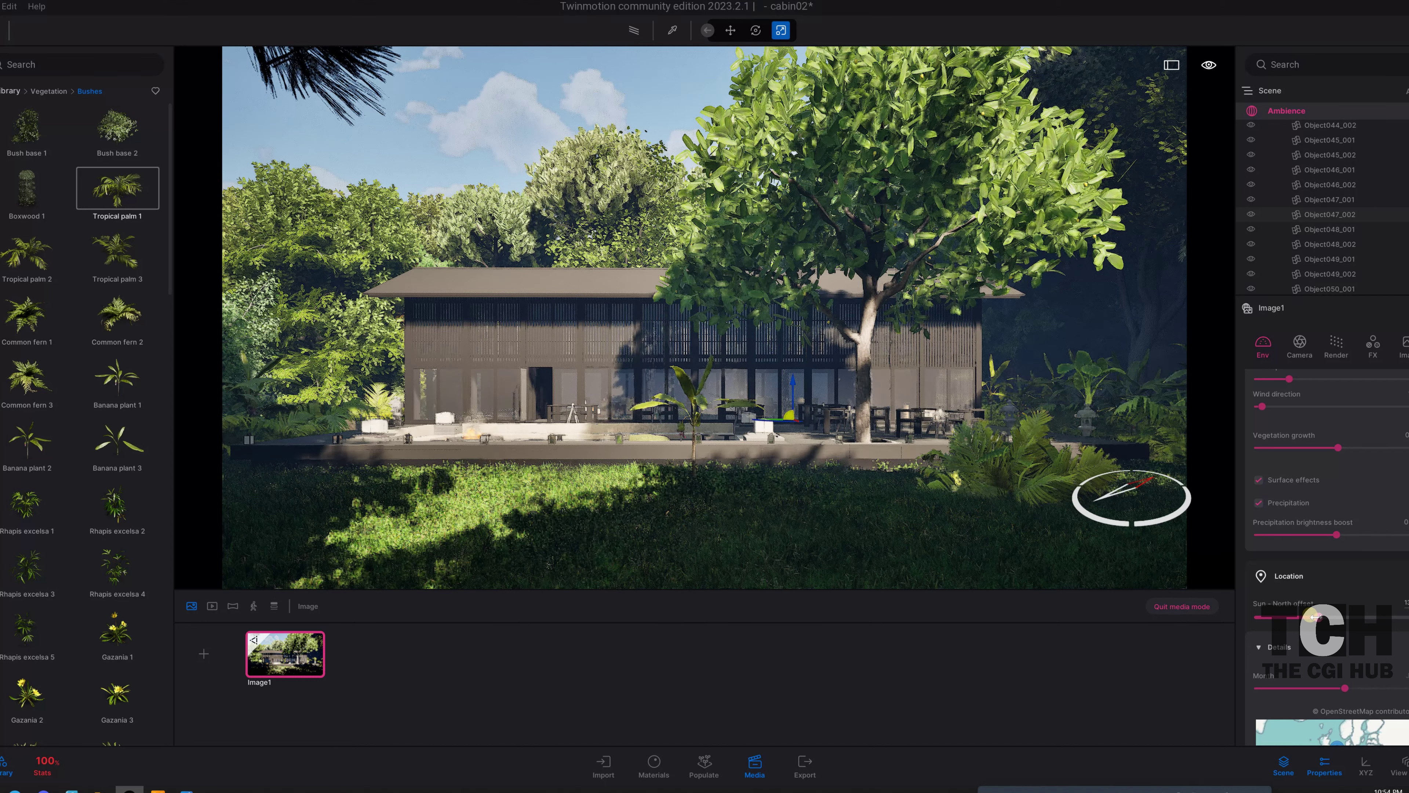
{"action": "left_click", "coordinate": [841, 437]}
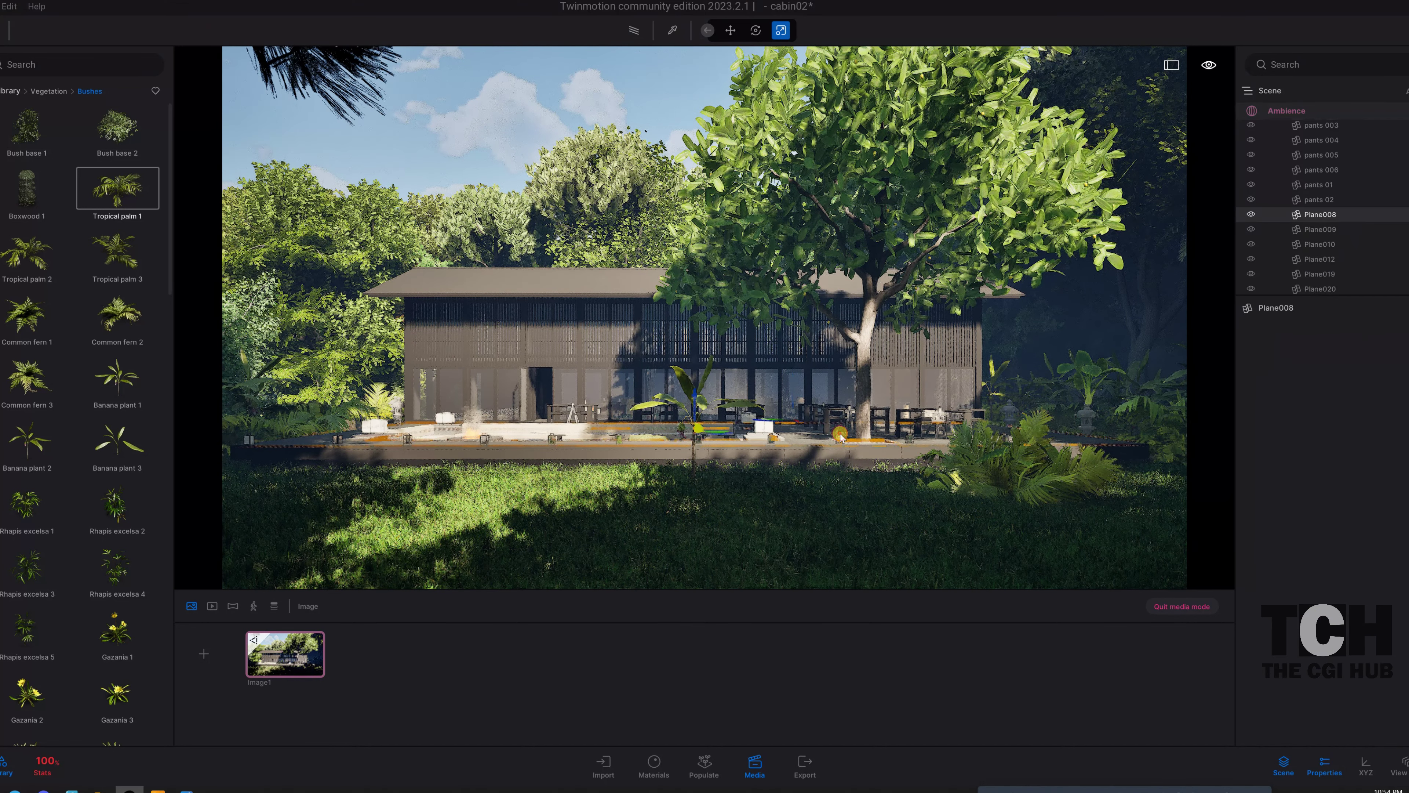
{"action": "left_click", "coordinate": [283, 659]}
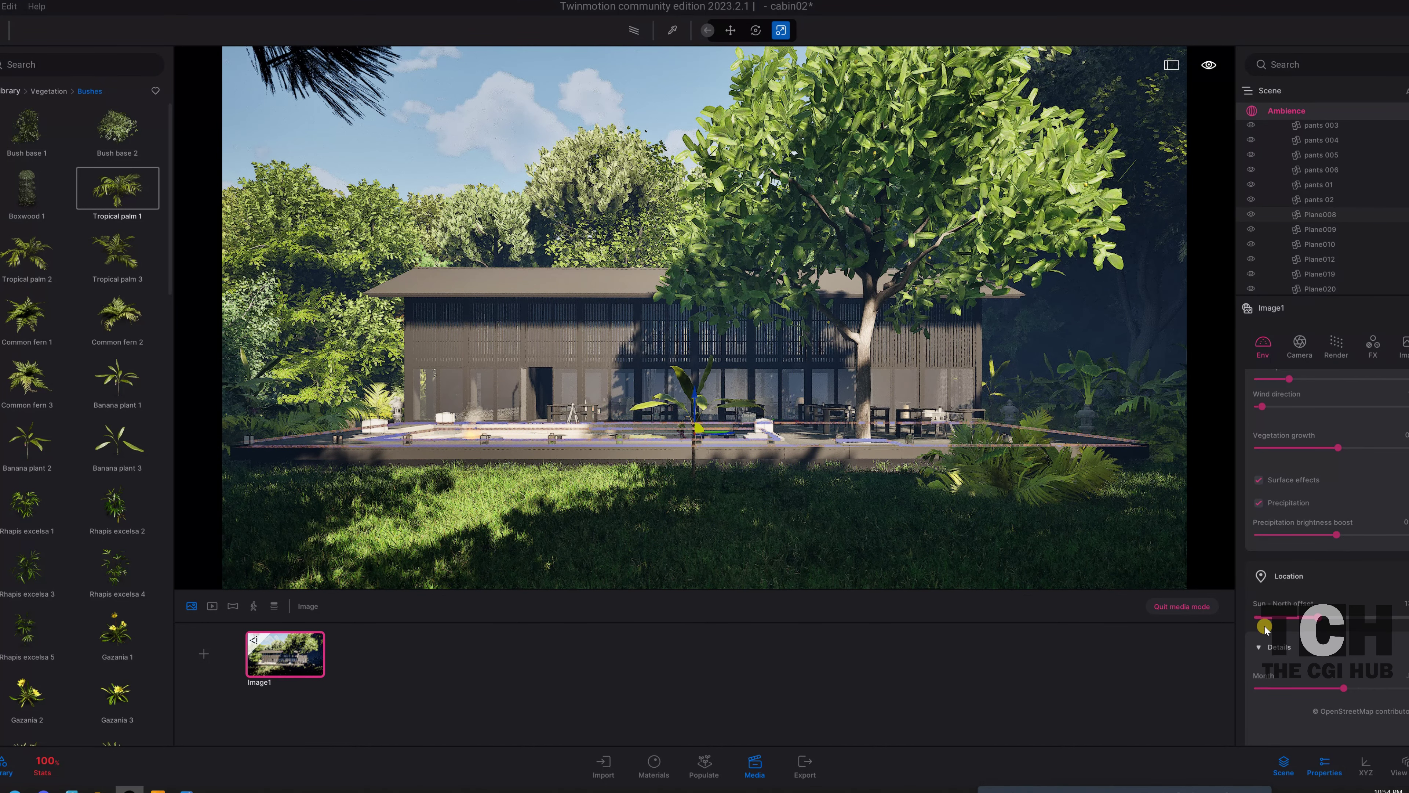
- Expand the HDRI environment settings and review the sky and horizon options
{"action": "scroll", "coordinate": [1265, 628], "scroll_direction": "down", "scroll_amount": 2}
{"action": "scroll", "coordinate": [1317, 659], "scroll_direction": "down", "scroll_amount": 2}
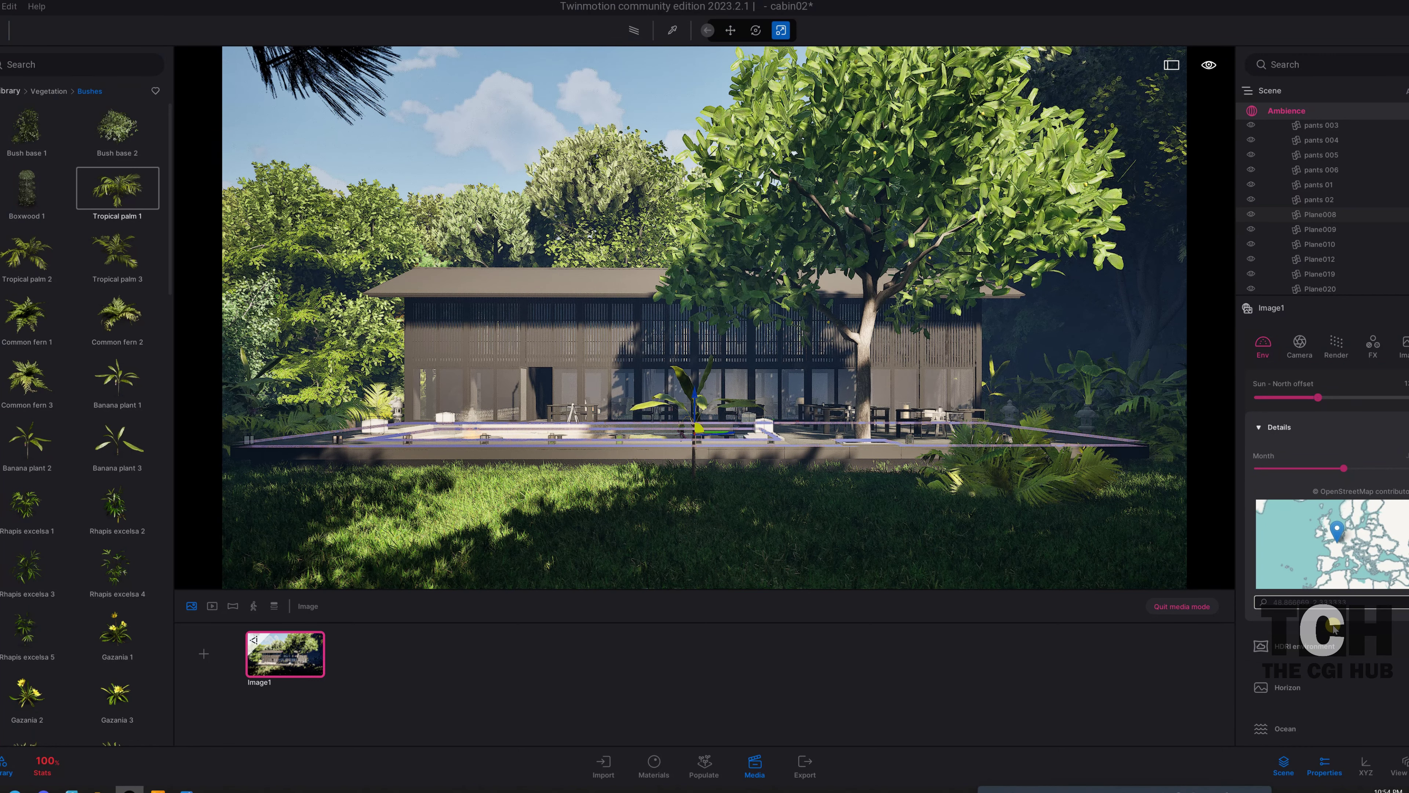
{"action": "scroll", "coordinate": [1335, 632], "scroll_direction": "down", "scroll_amount": 1}
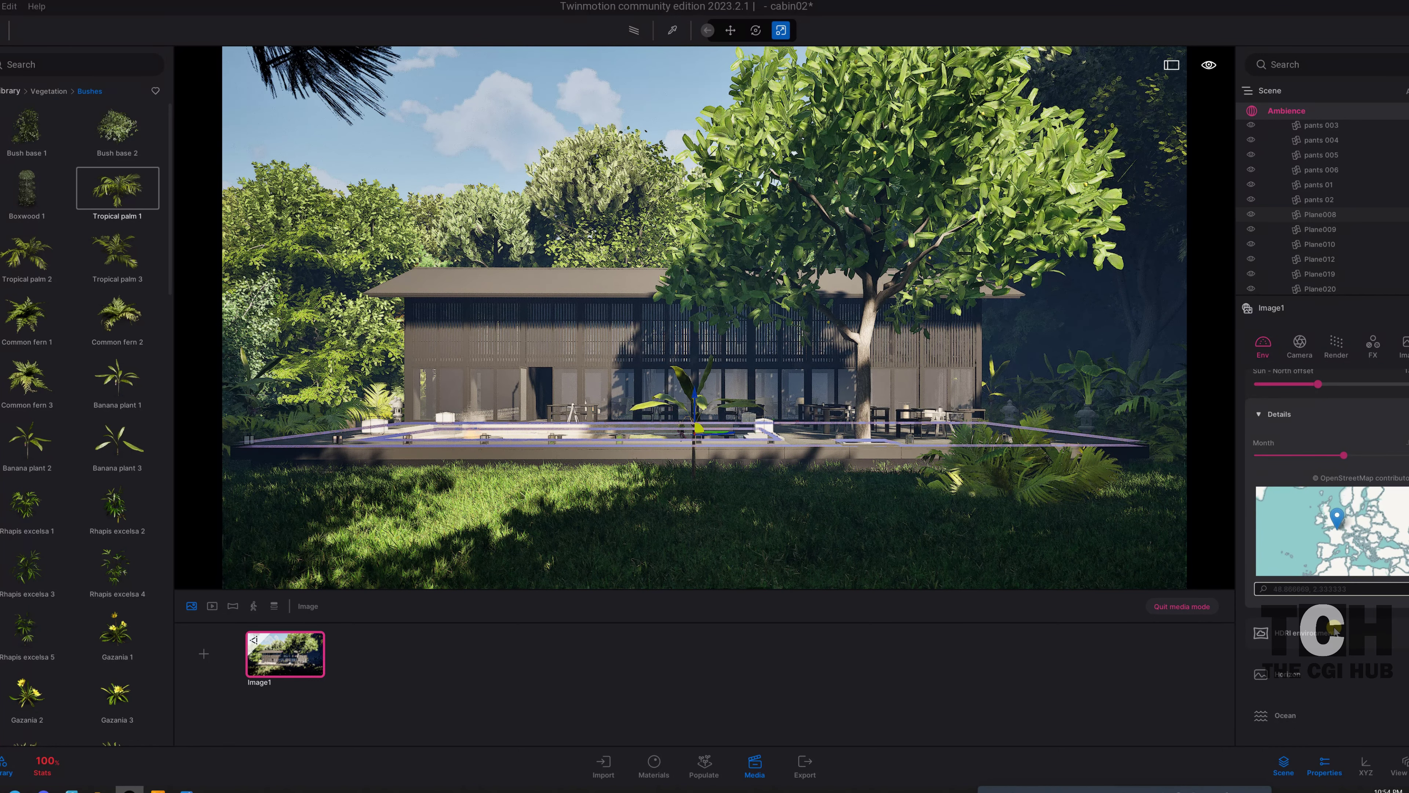
{"action": "left_click", "coordinate": [1308, 633]}
{"action": "scroll", "coordinate": [1330, 658], "scroll_direction": "down", "scroll_amount": 3}
{"action": "scroll", "coordinate": [1331, 658], "scroll_direction": "down", "scroll_amount": 3}
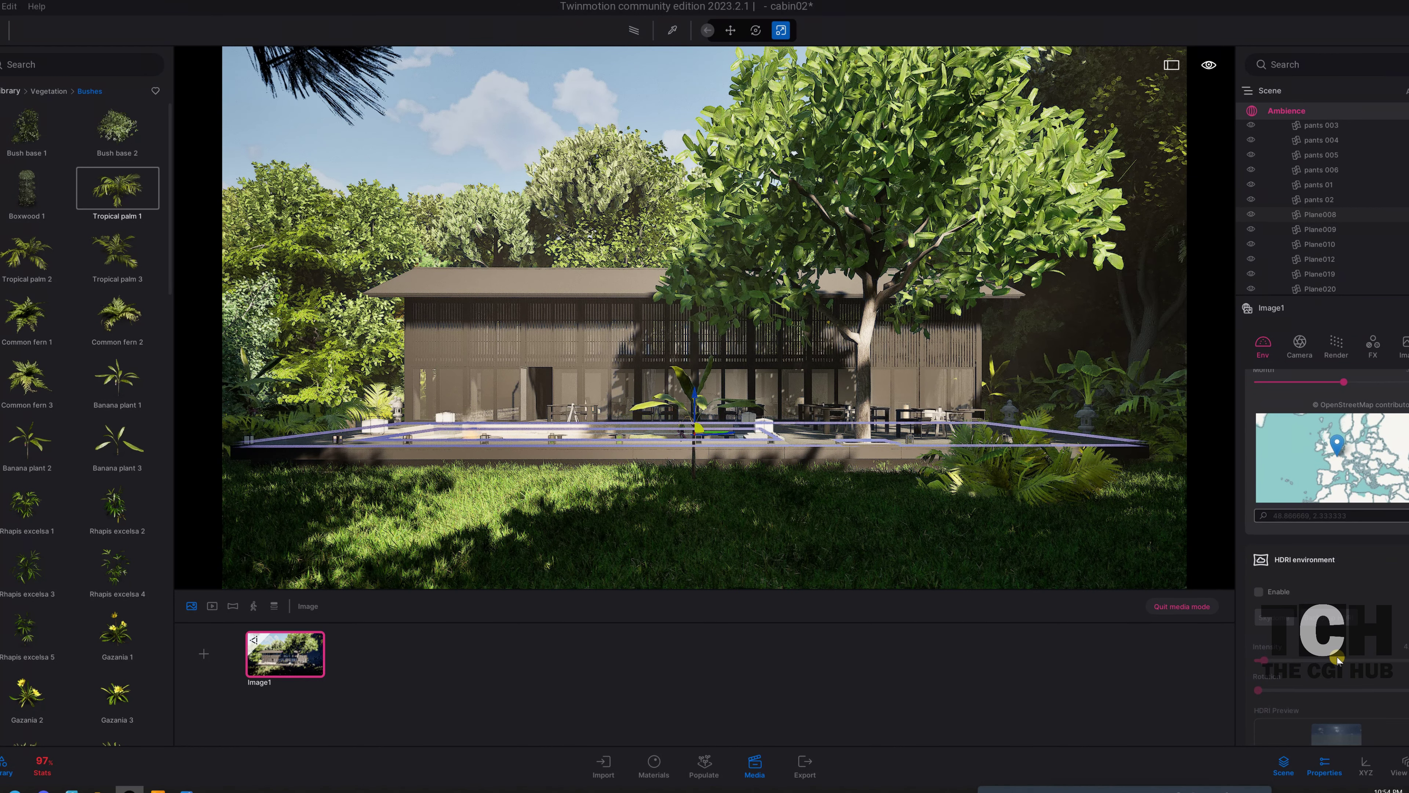
{"action": "scroll", "coordinate": [1334, 659], "scroll_direction": "down", "scroll_amount": 3}
{"action": "scroll", "coordinate": [1336, 661], "scroll_direction": "down", "scroll_amount": 3}
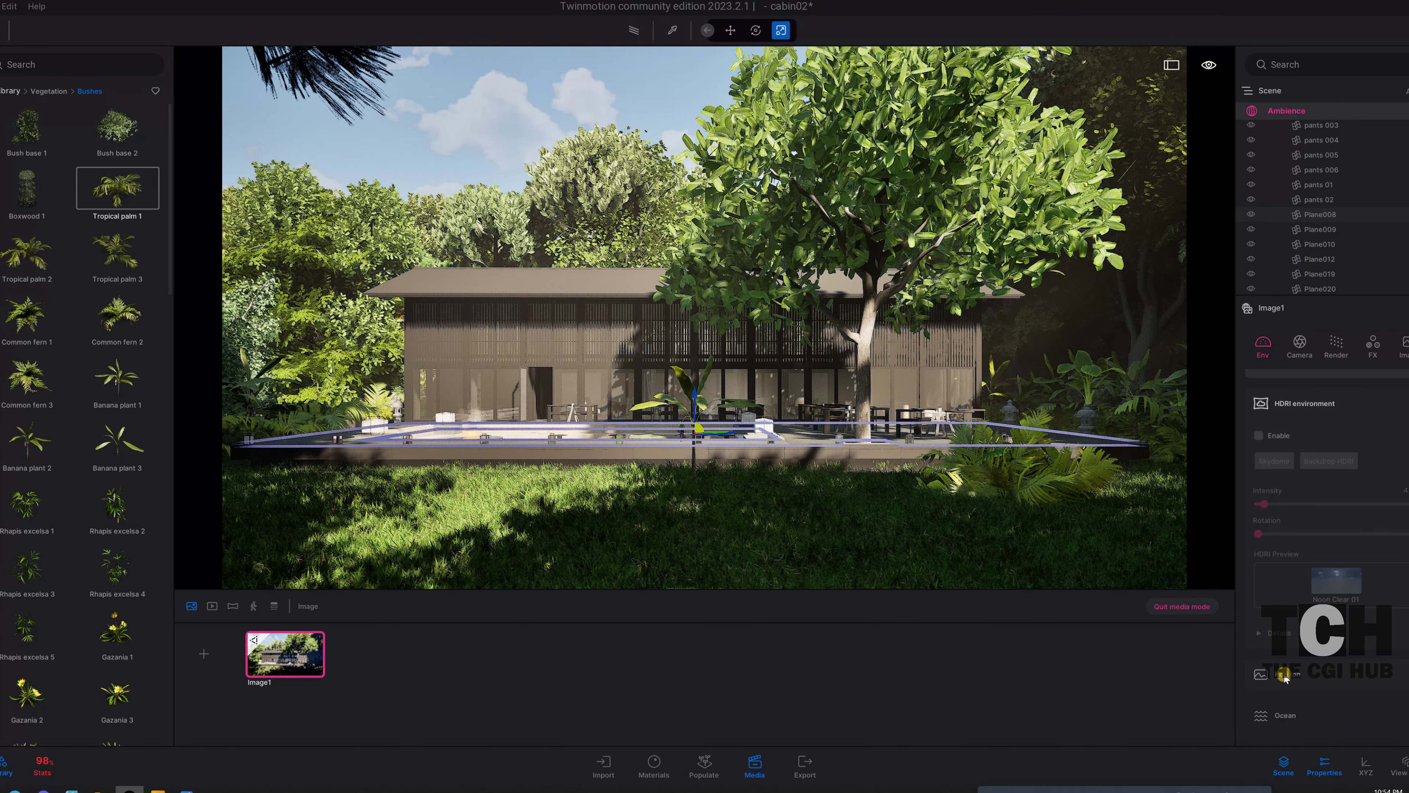
{"action": "scroll", "coordinate": [1351, 666], "scroll_direction": "down", "scroll_amount": 2}
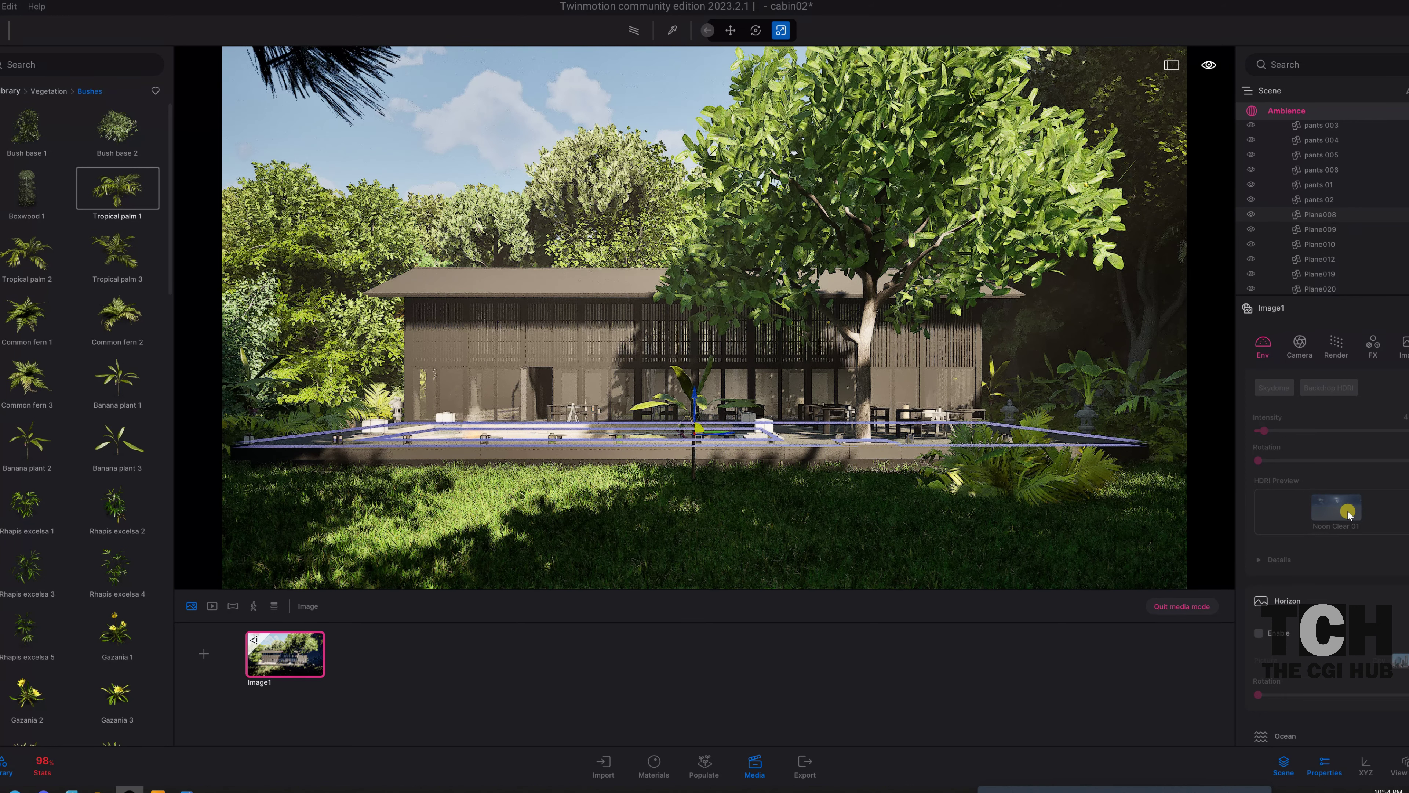
{"action": "scroll", "coordinate": [1348, 512], "scroll_direction": "up", "scroll_amount": 1}
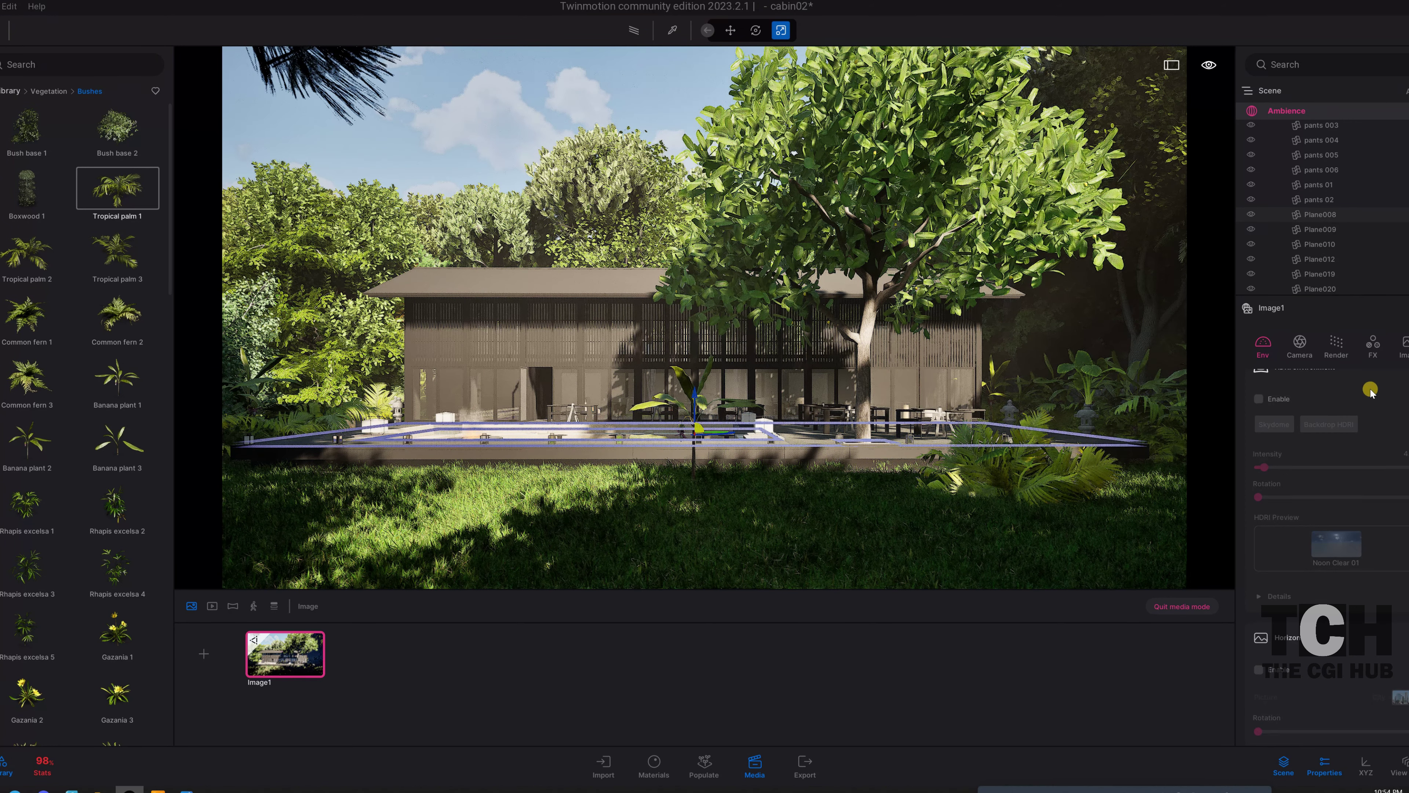
- Apply the DT7 colour-gradient preset after trying Anso, and lower contrast slightly
{"action": "left_click", "coordinate": [1367, 354]}
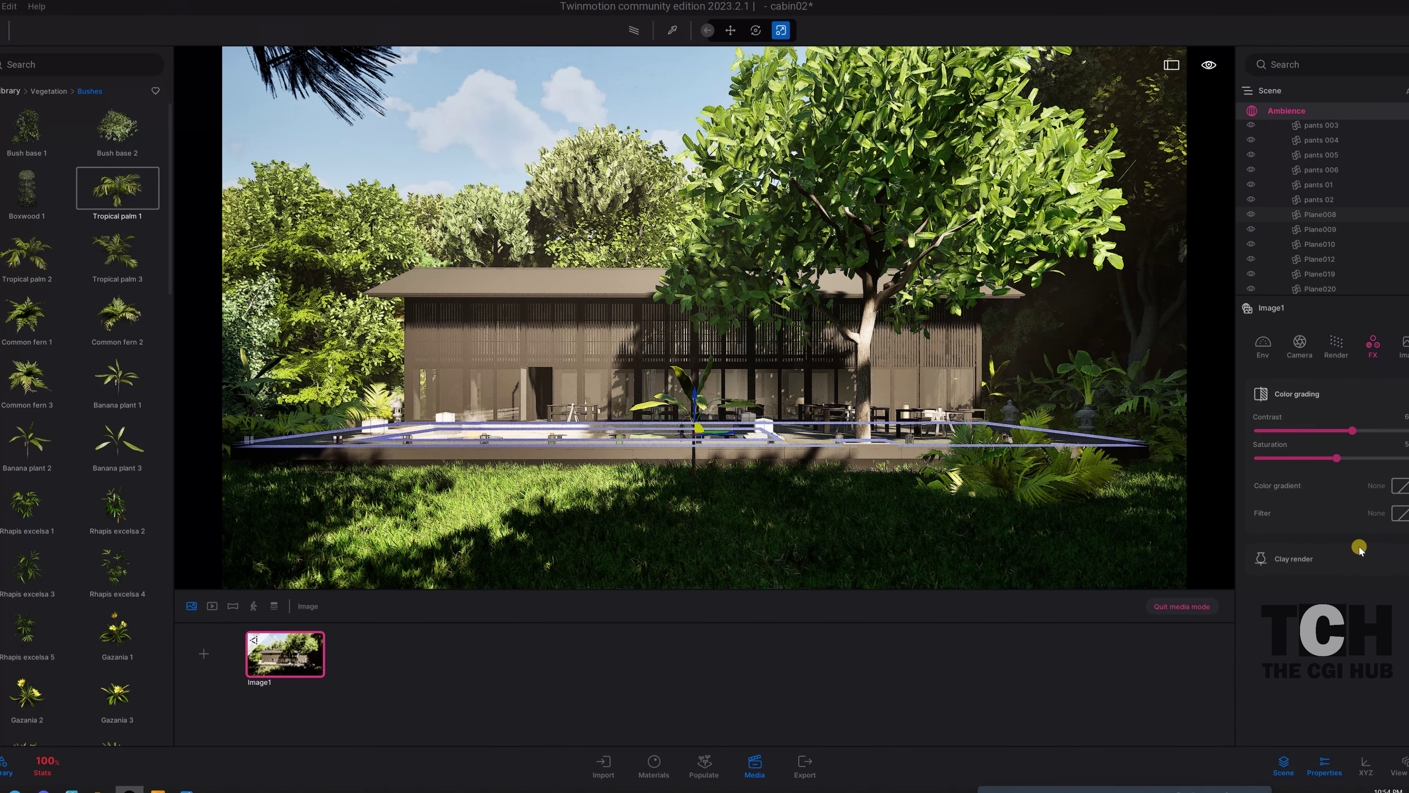
{"action": "left_click", "coordinate": [1400, 487]}
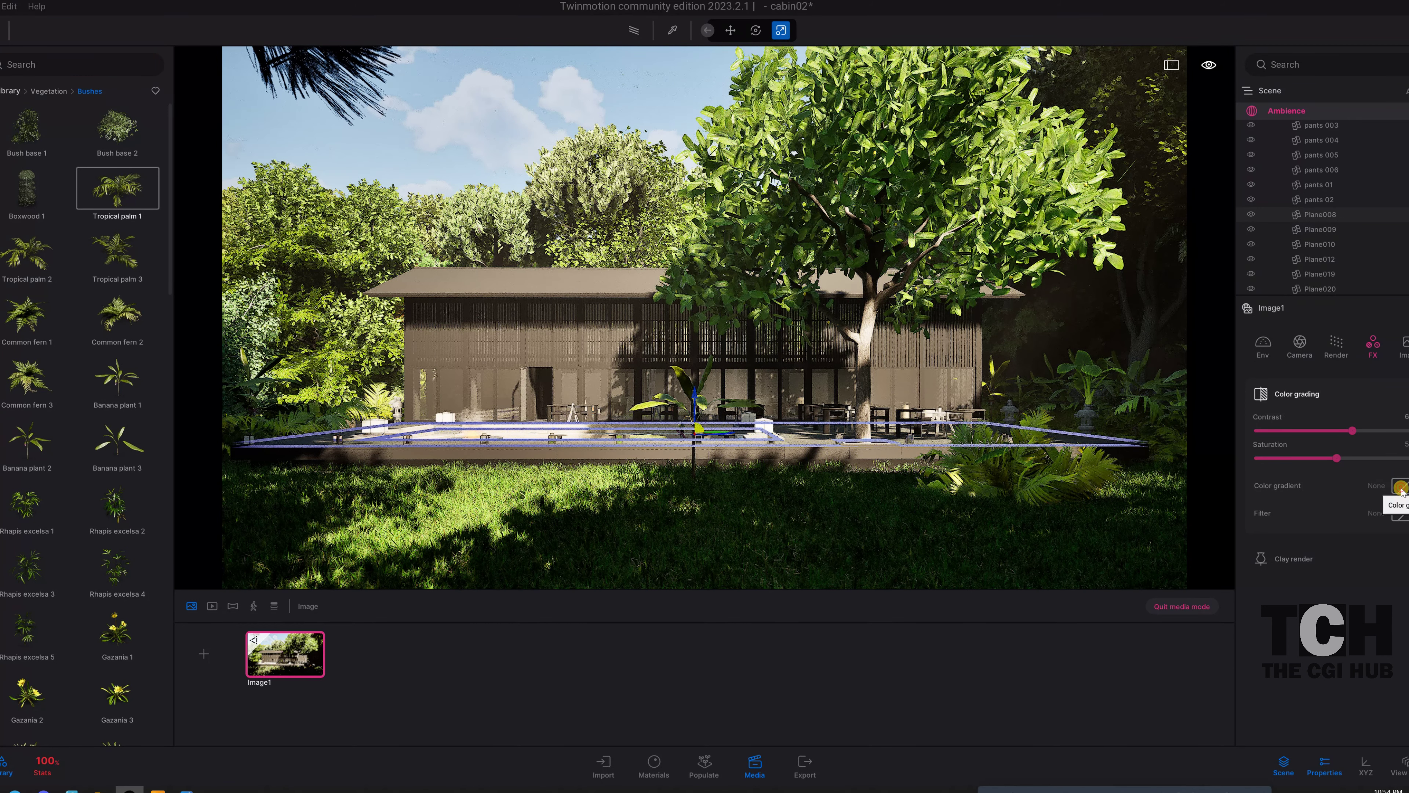
{"action": "left_click", "coordinate": [1400, 487]}
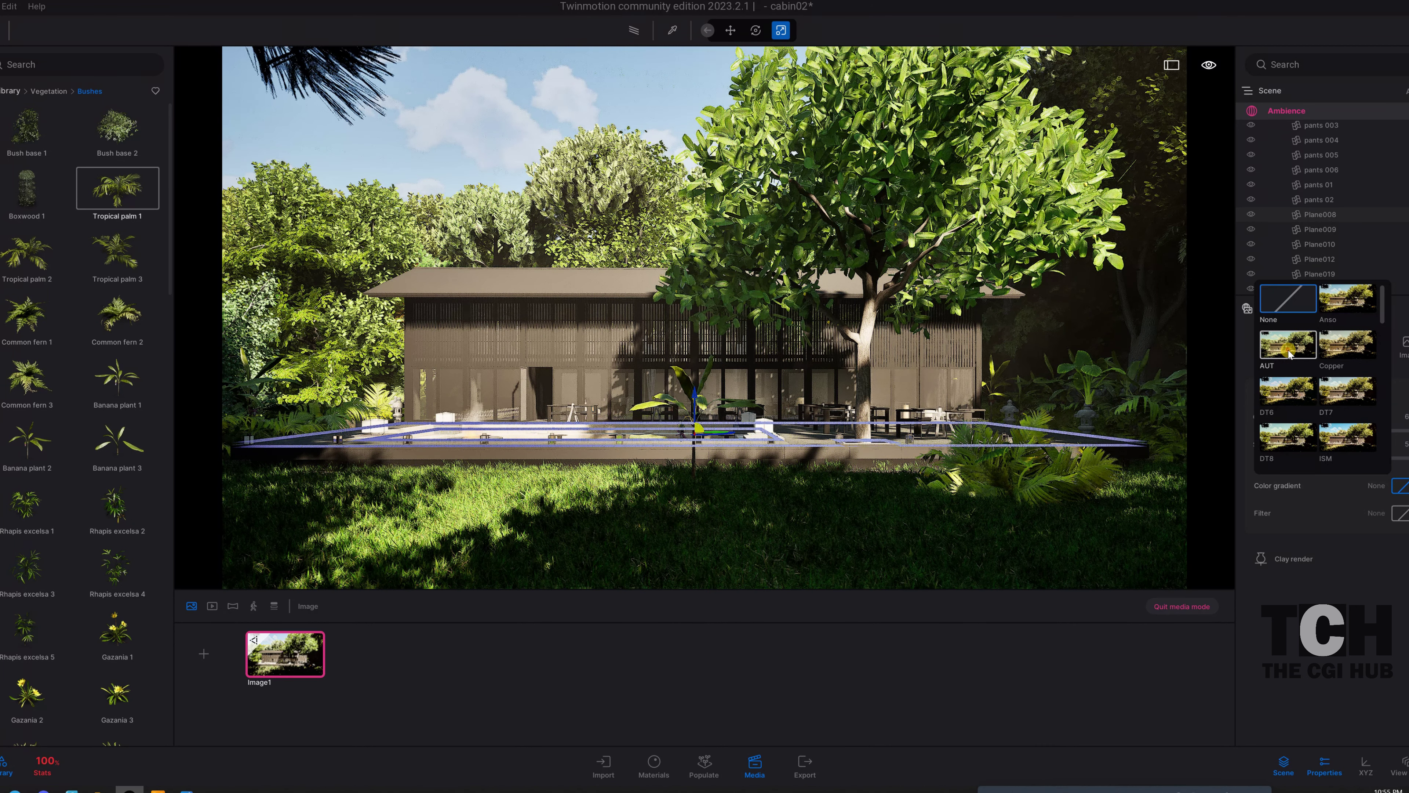
{"action": "left_click", "coordinate": [1346, 305]}
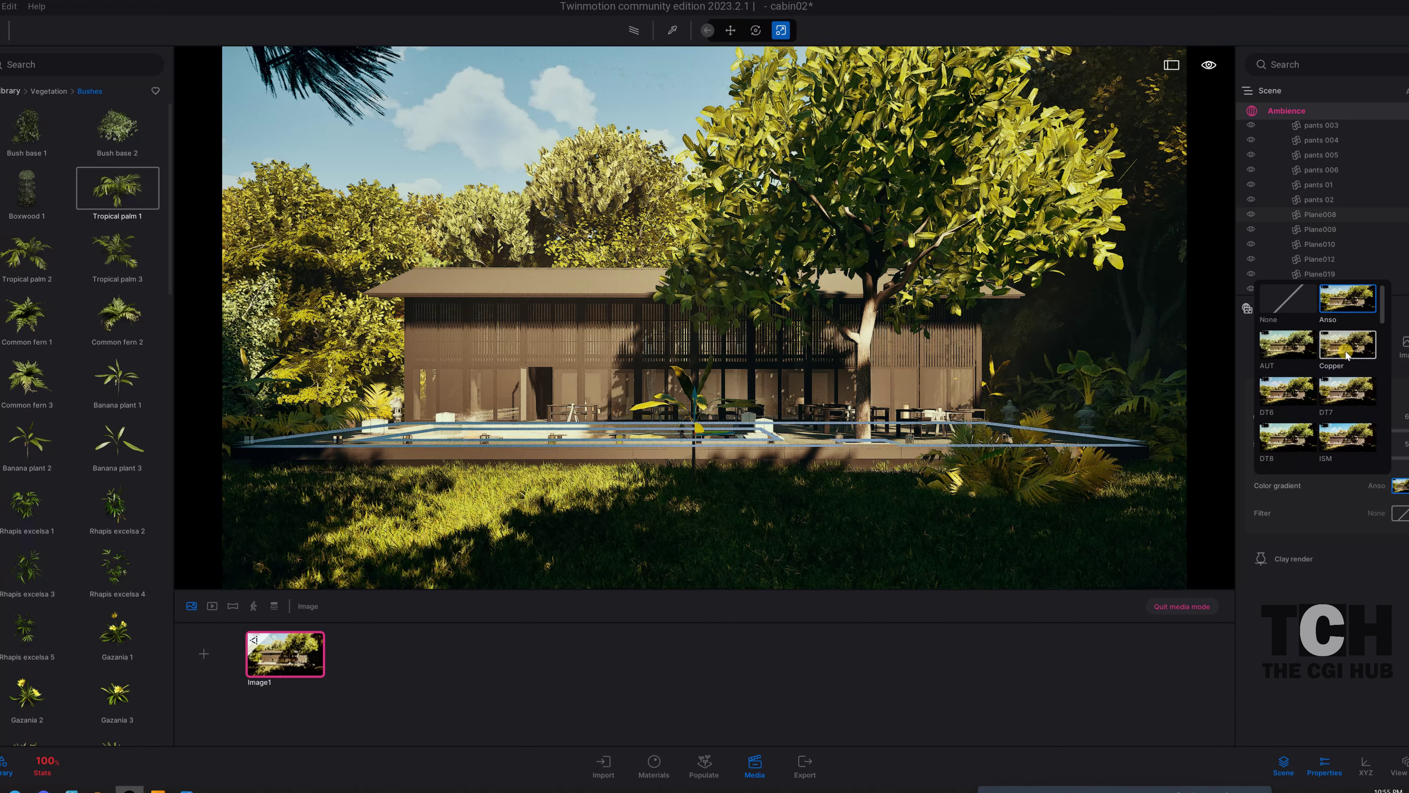
{"action": "left_click", "coordinate": [1356, 400]}
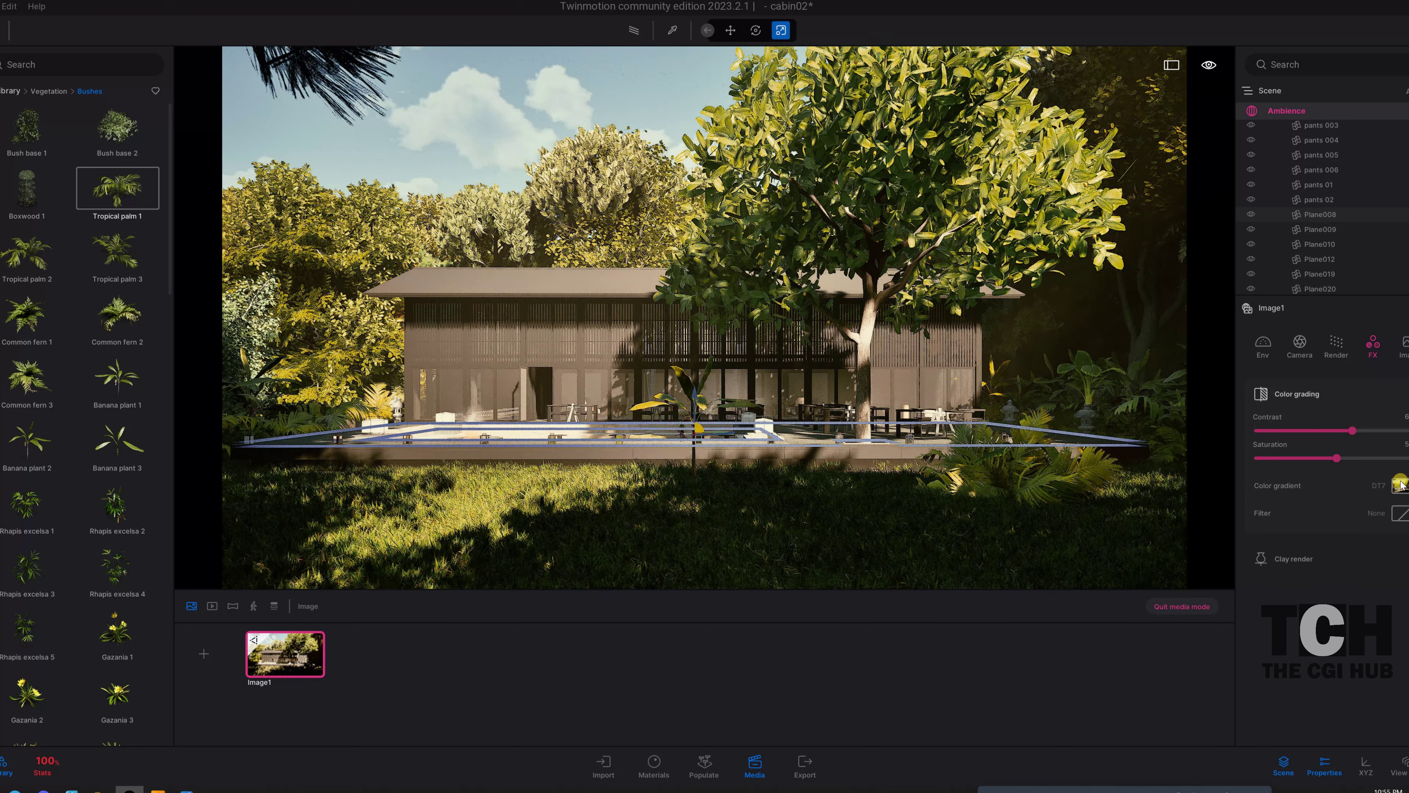
{"action": "mouse_move", "coordinate": [1351, 430]}
{"action": "left_mouse_down"}
{"action": "mouse_move", "coordinate": [1329, 430]}
{"action": "mouse_move", "coordinate": [1353, 435]}
{"action": "left_mouse_up"}
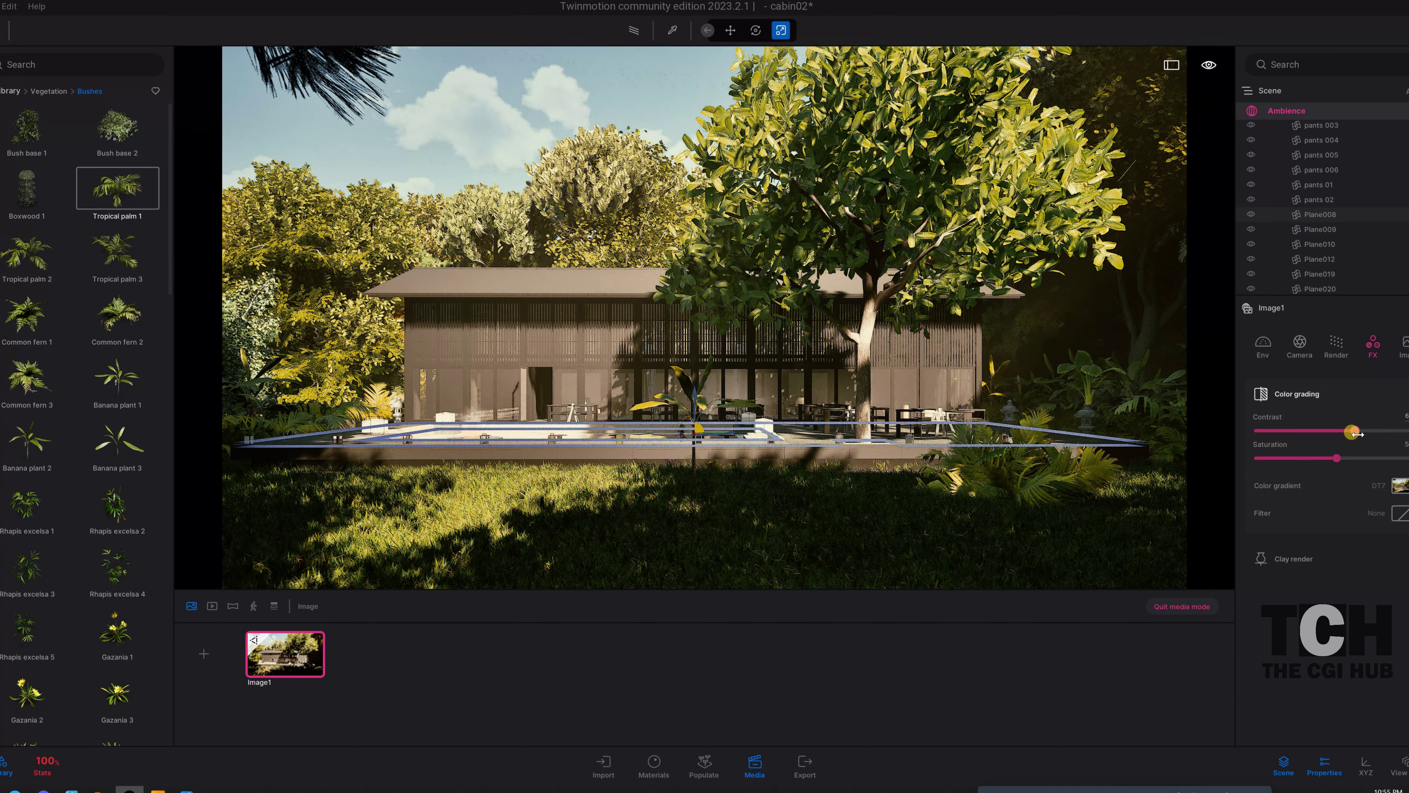
- Set Image1's output size to 4K UHD 3840x2160
{"action": "left_click", "coordinate": [1400, 347]}
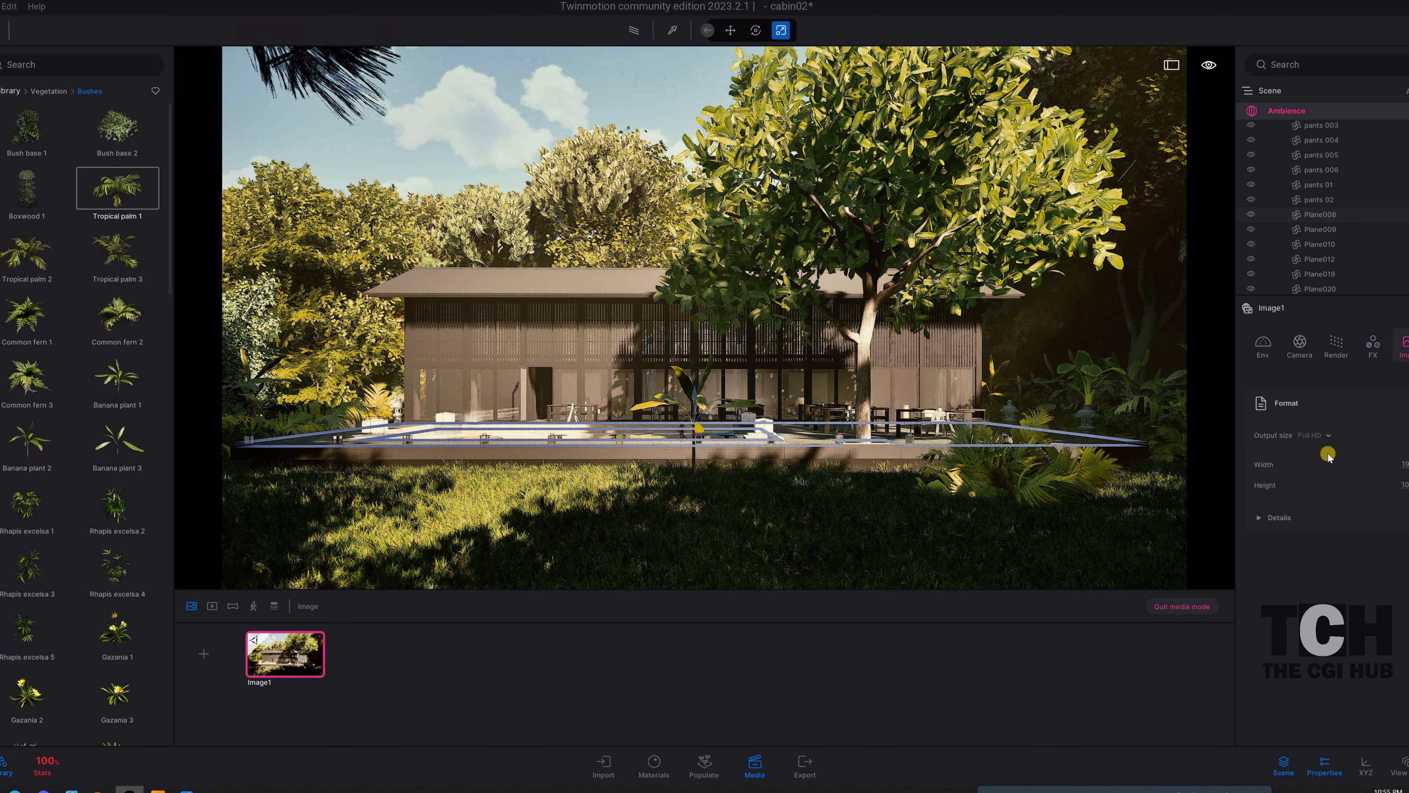
{"action": "left_click", "coordinate": [1329, 434]}
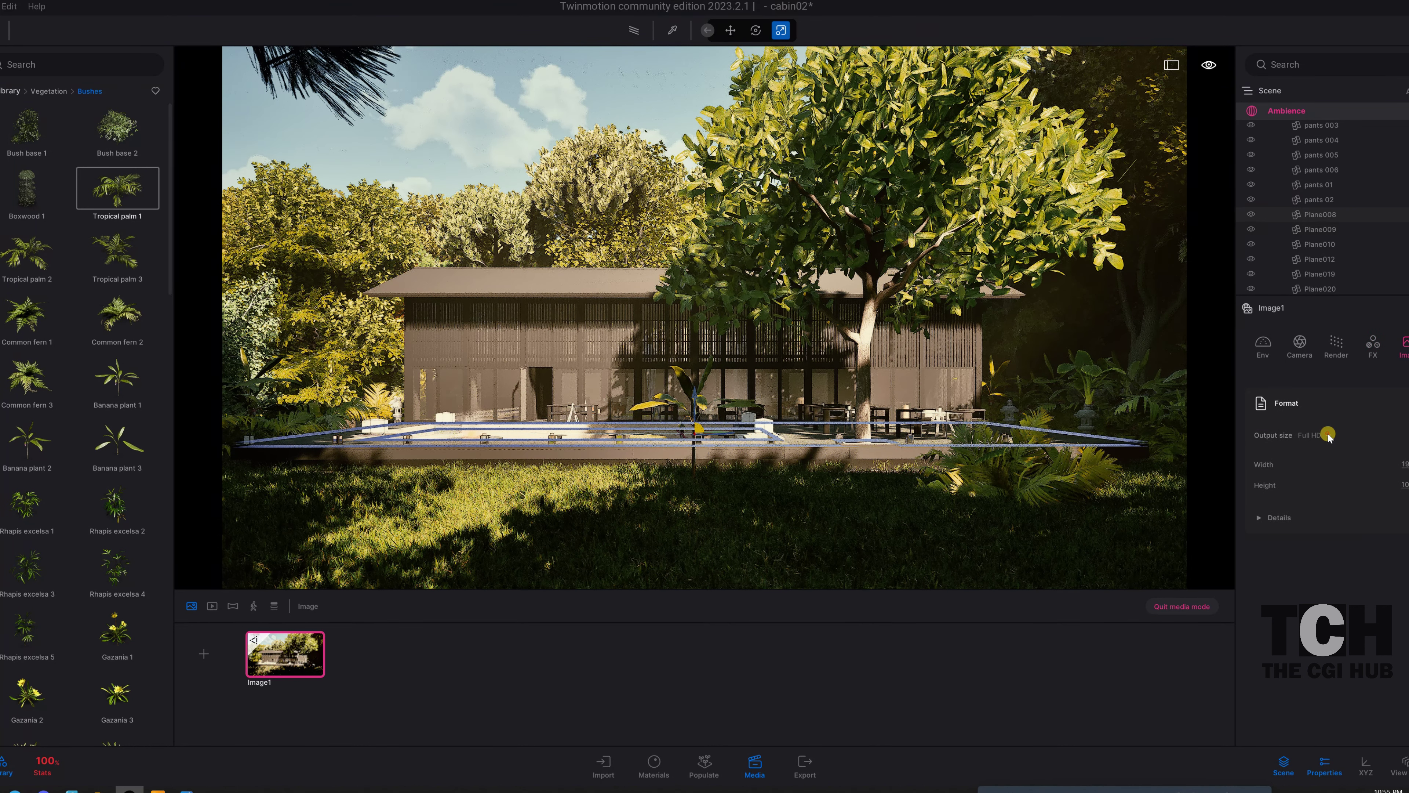
{"action": "left_click", "coordinate": [1330, 435]}
{"action": "left_click", "coordinate": [1299, 476]}
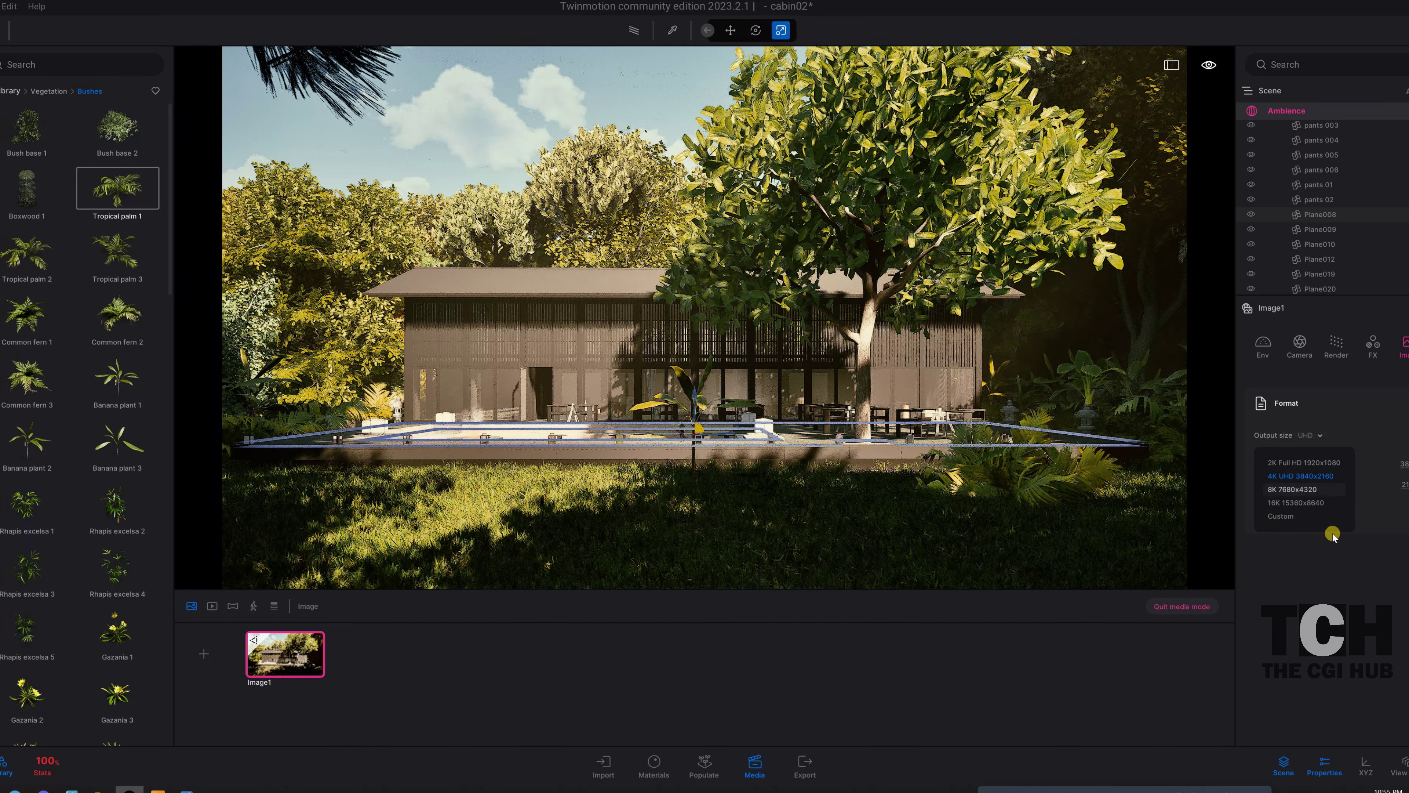
{"action": "left_click", "coordinate": [1335, 607]}
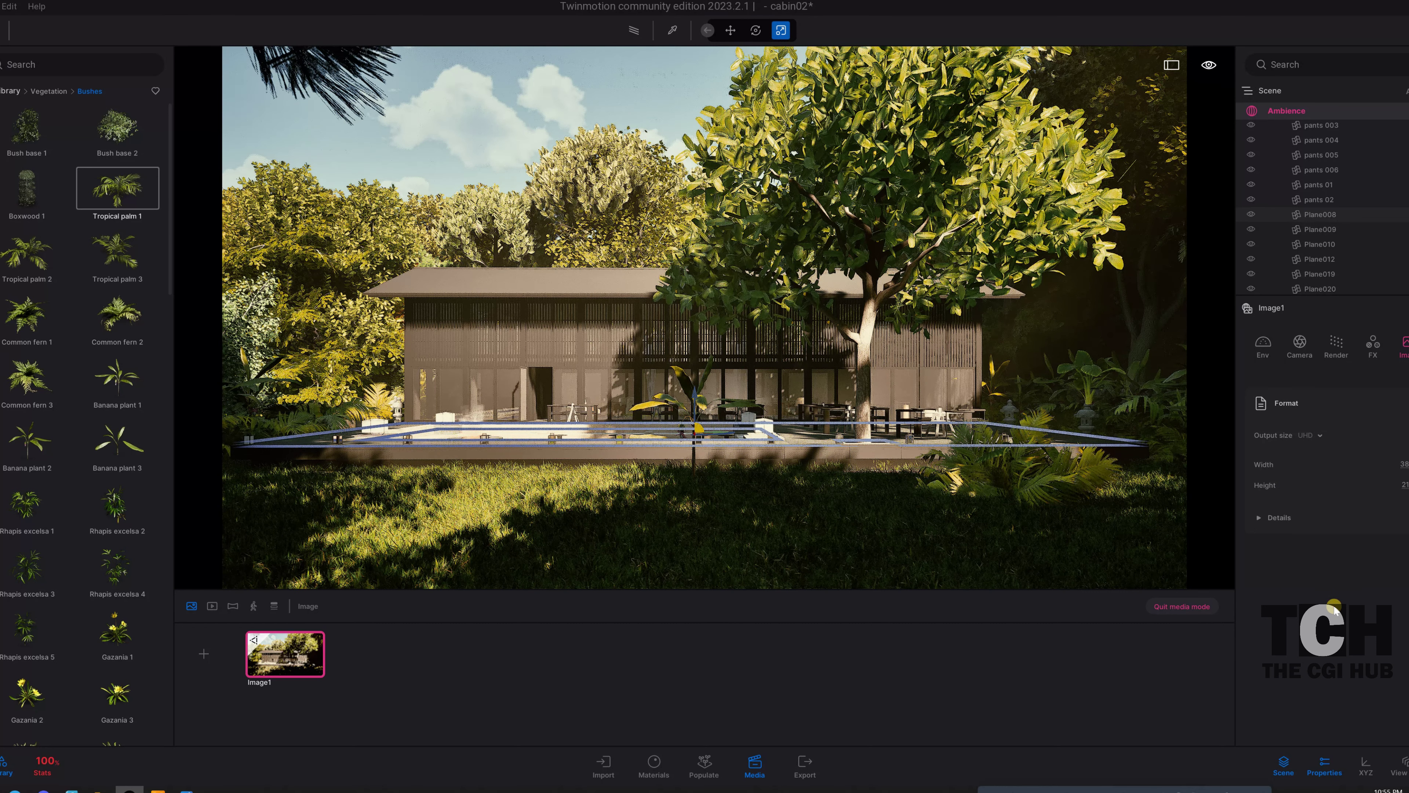
- Review the output details and save the cabin02 project with Ctrl+S
{"action": "left_click", "coordinate": [1259, 520]}
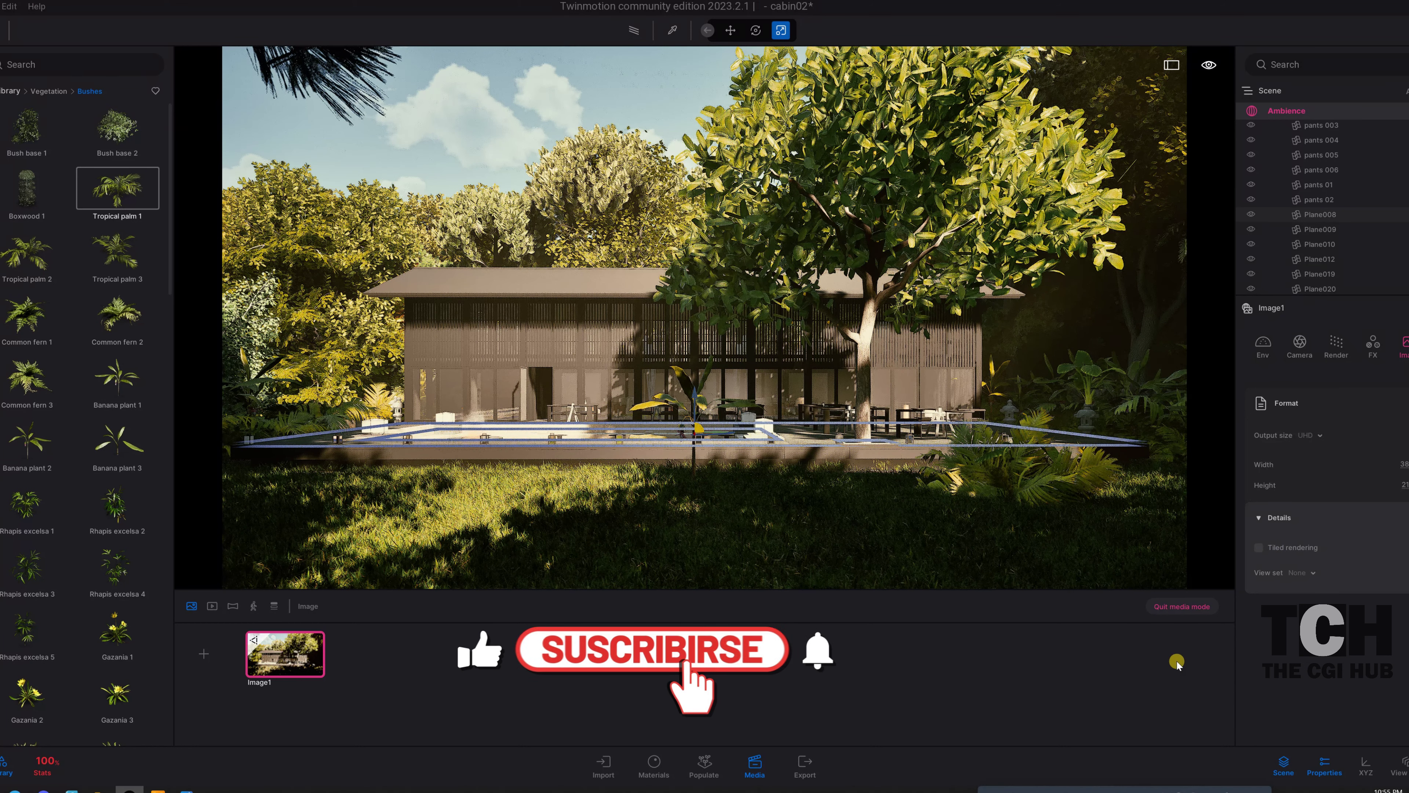
{"action": "key", "text": "ctrl+s"}
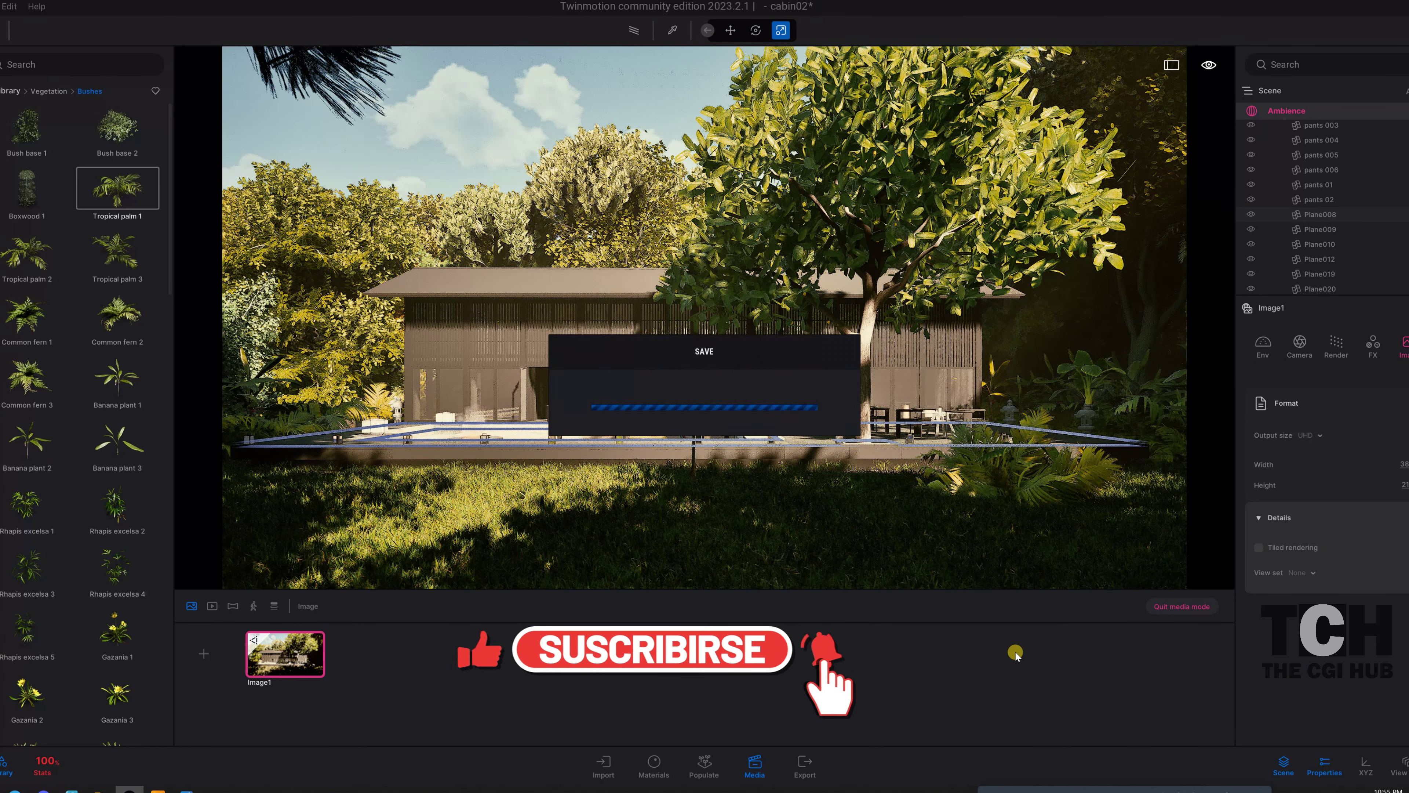
{"action": "left_click", "coordinate": [810, 769]}
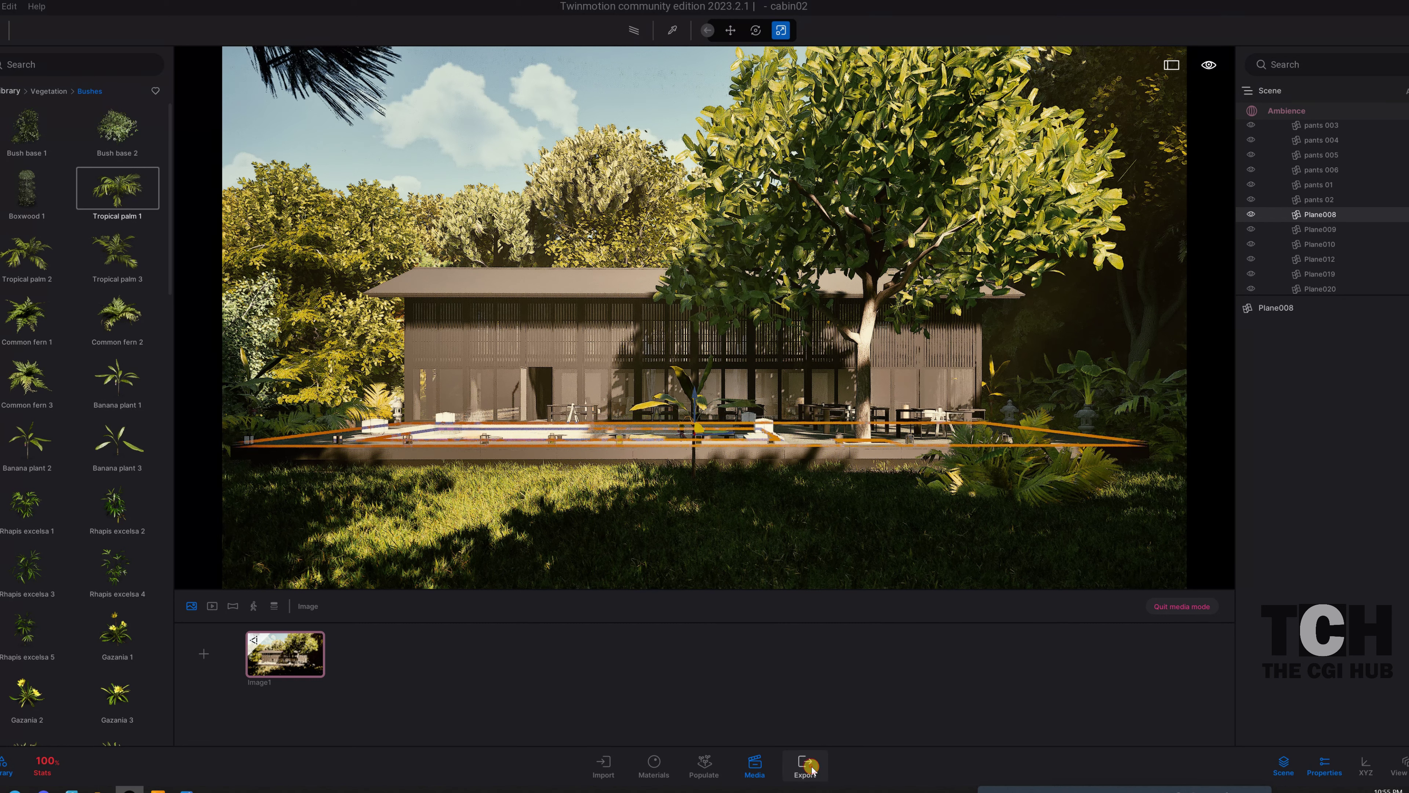
- Choose the Lumen render Image1 as the media to export
{"action": "left_click", "coordinate": [811, 768]}
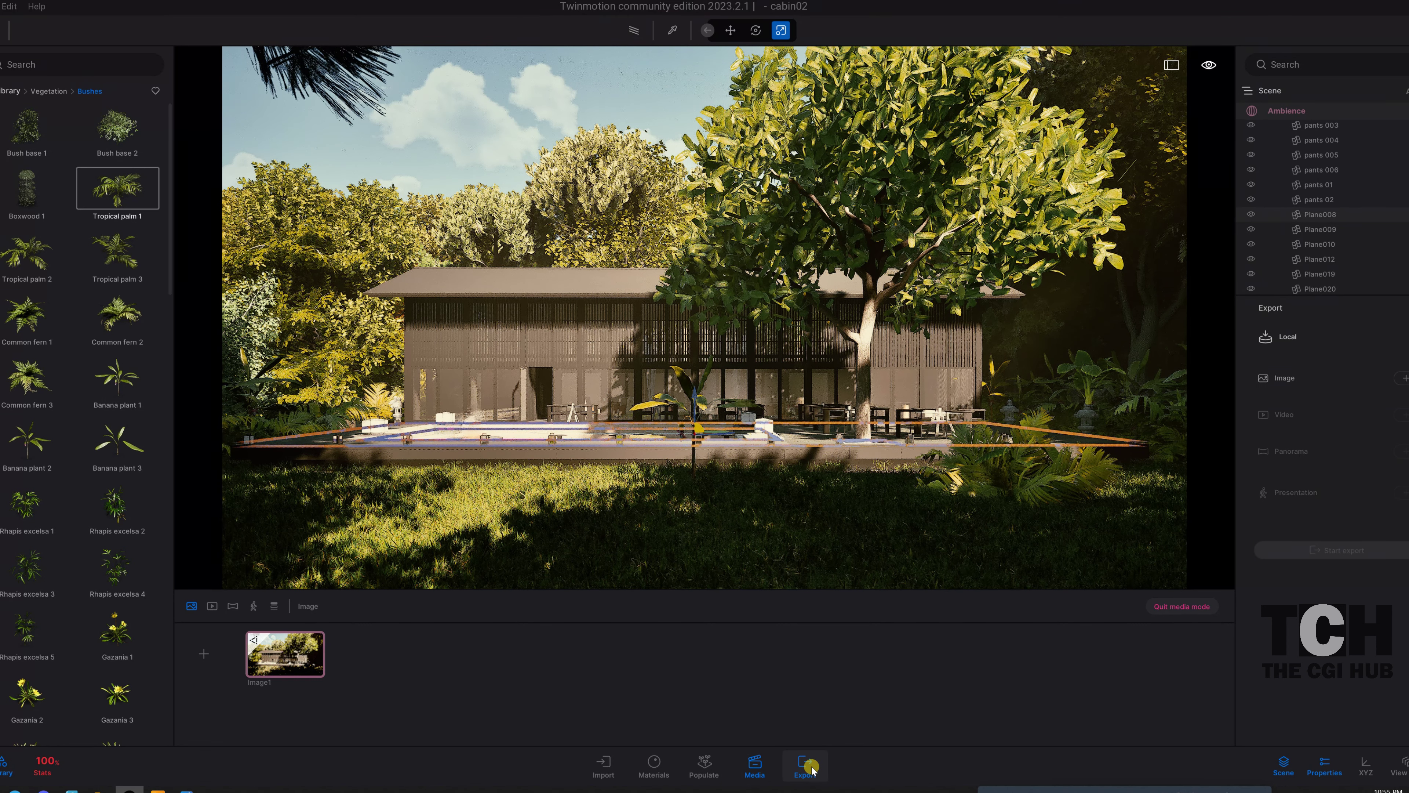
{"action": "left_click", "coordinate": [1400, 378]}
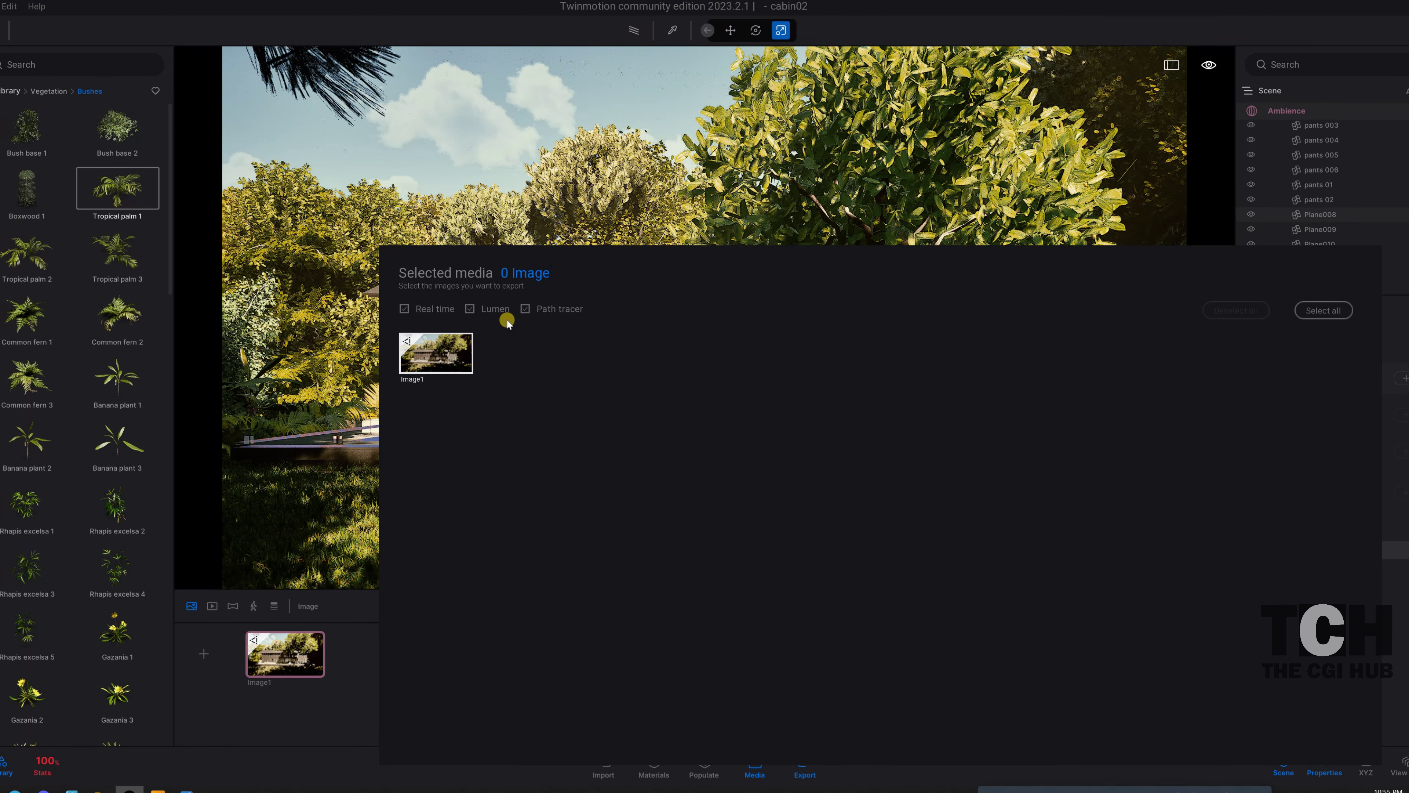
{"action": "left_click", "coordinate": [404, 309]}
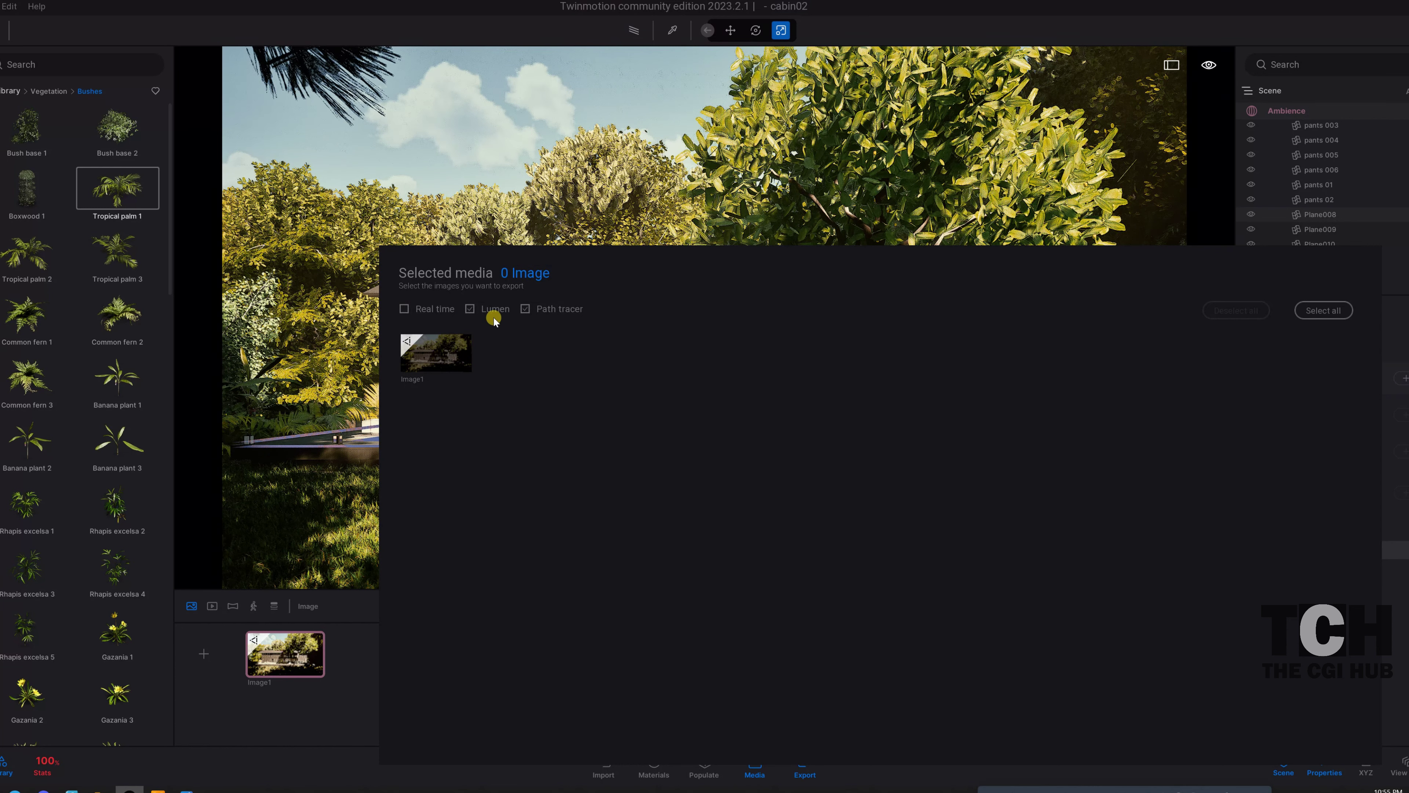
{"action": "left_click", "coordinate": [525, 308]}
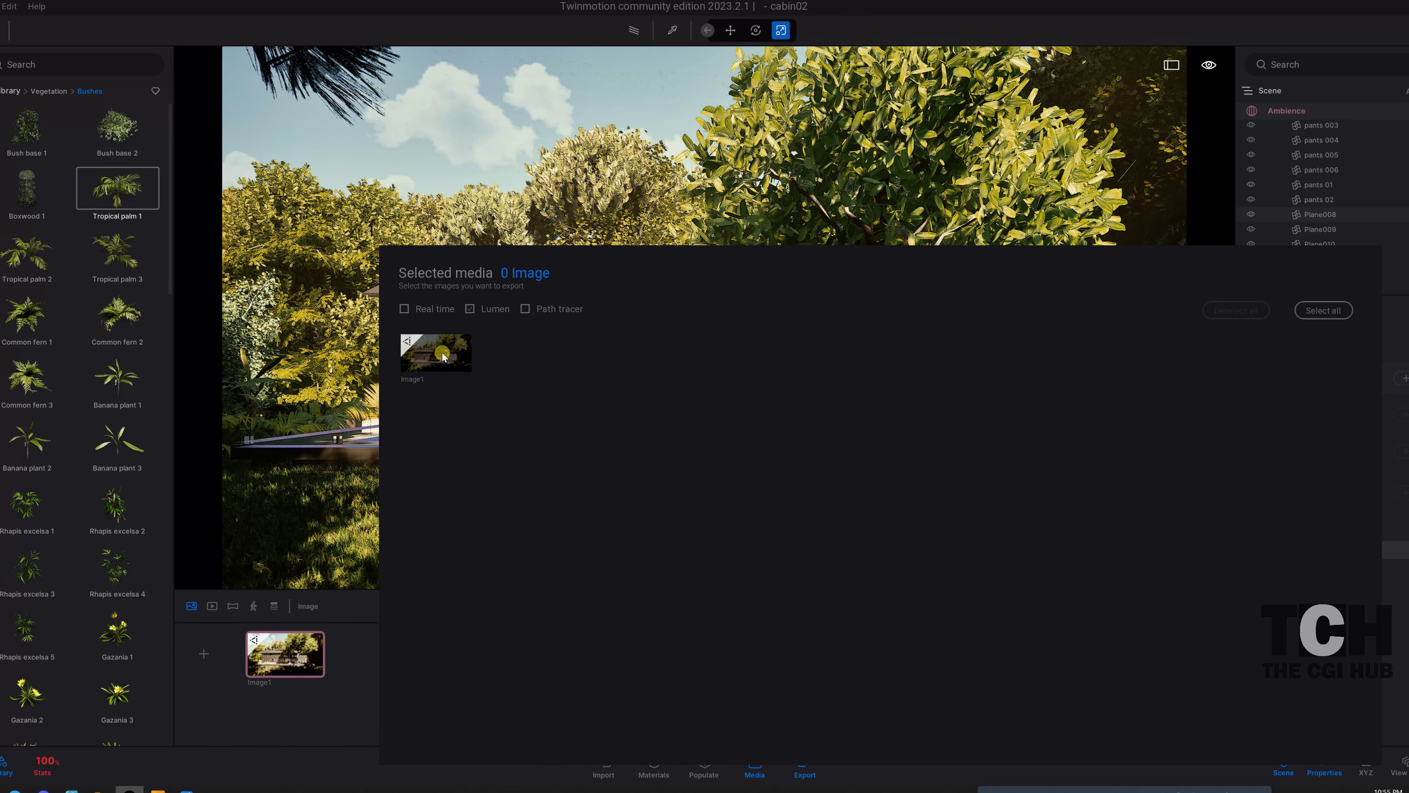
{"action": "left_click", "coordinate": [461, 346]}
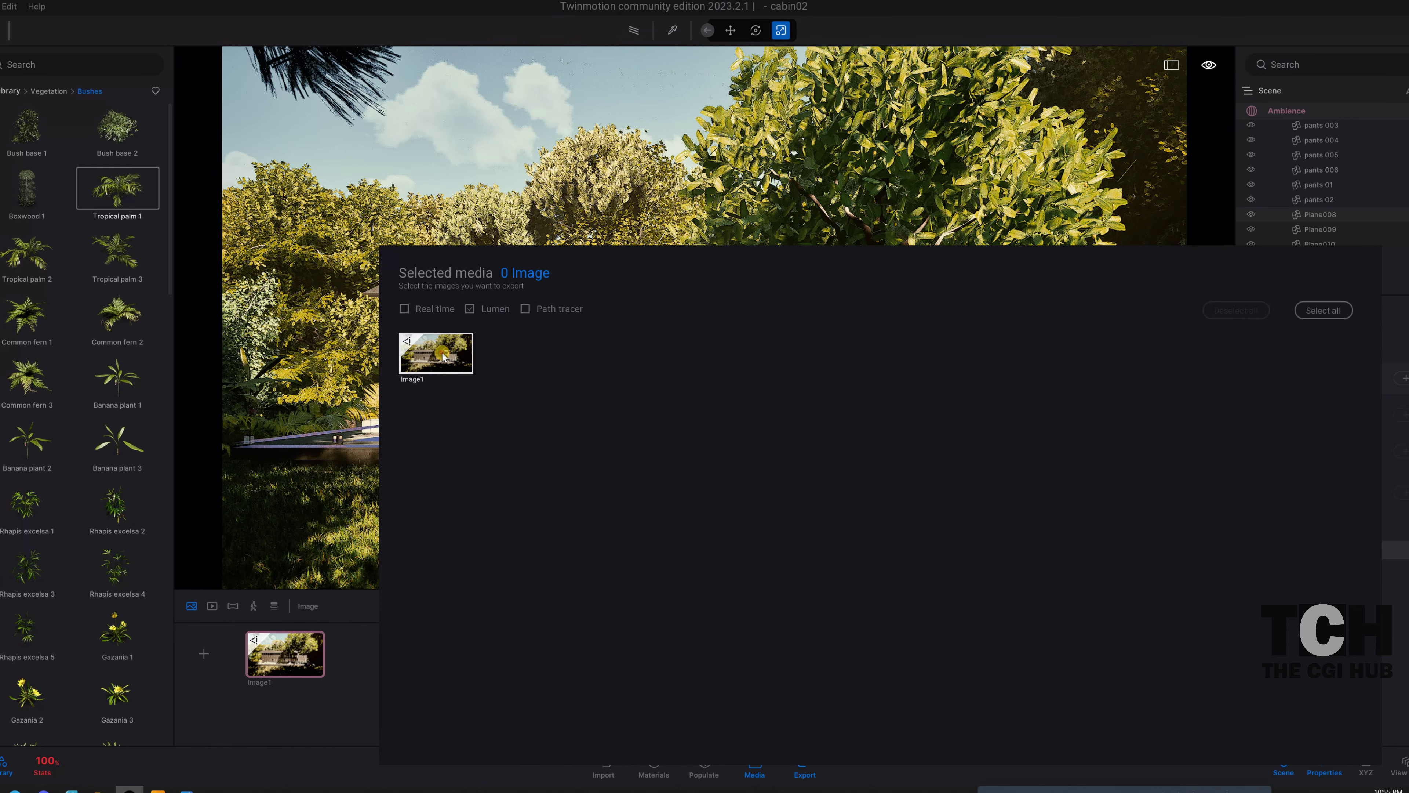
{"action": "left_click", "coordinate": [1403, 449]}
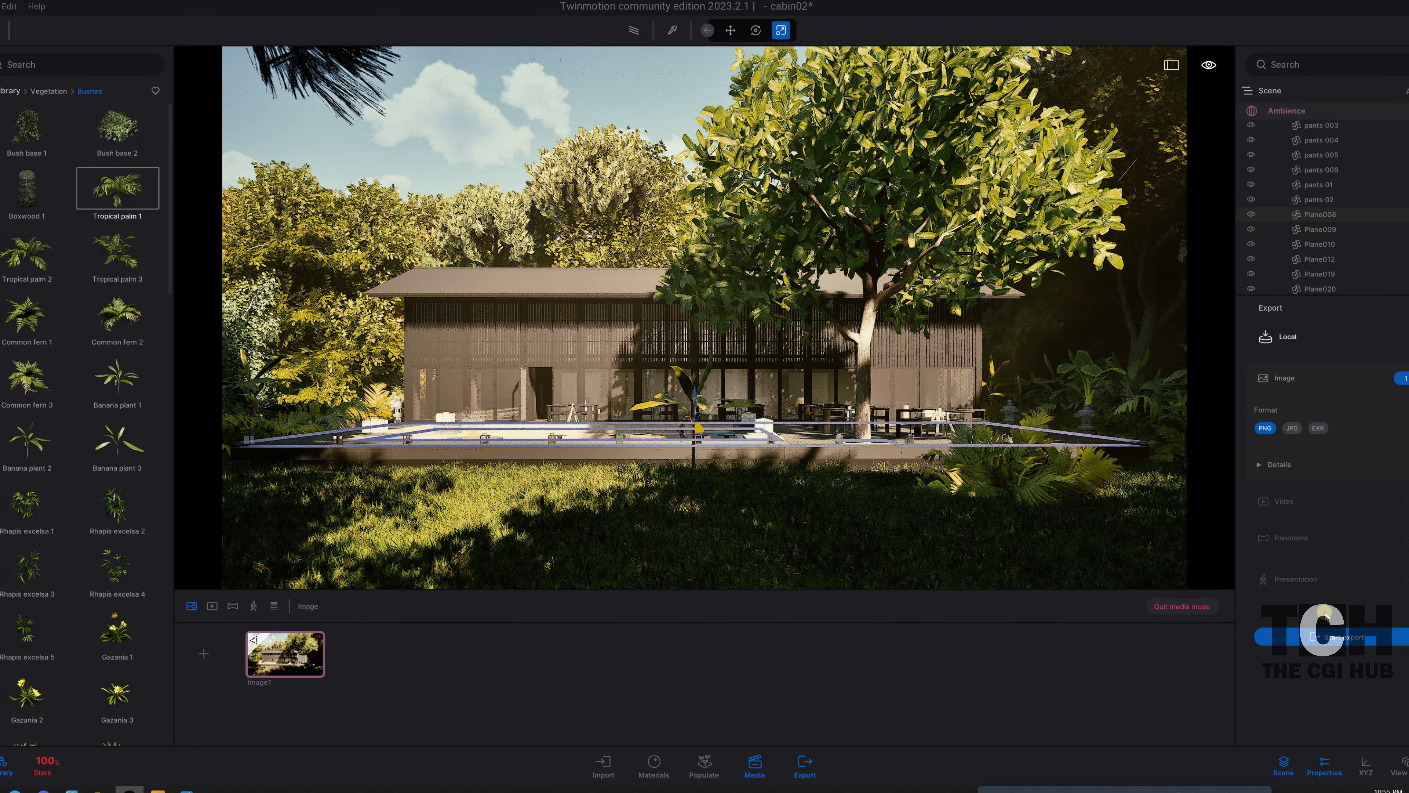
- Set the export format to EXR with High render refinement
{"action": "left_click", "coordinate": [1350, 636]}
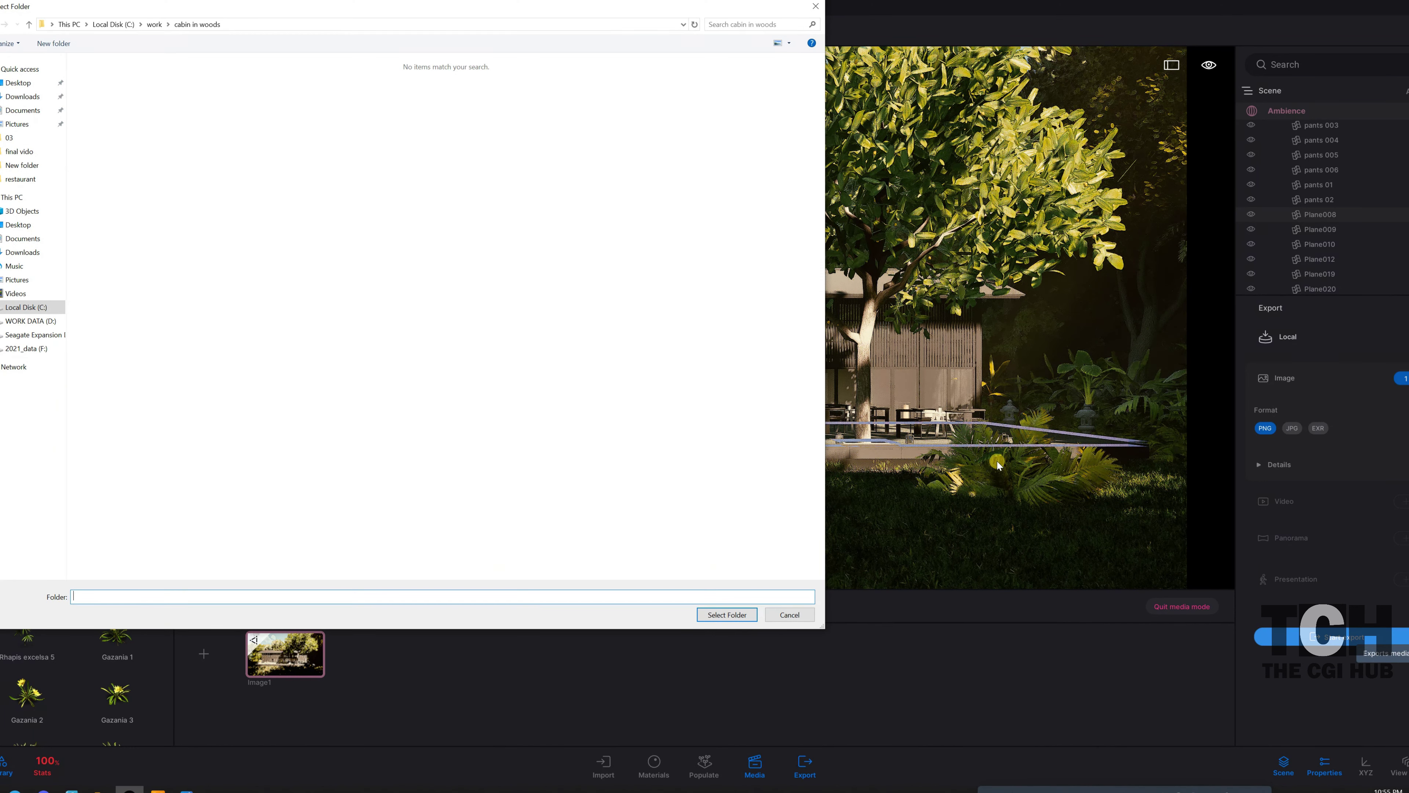
{"action": "left_click", "coordinate": [815, 8]}
{"action": "left_click", "coordinate": [1318, 427]}
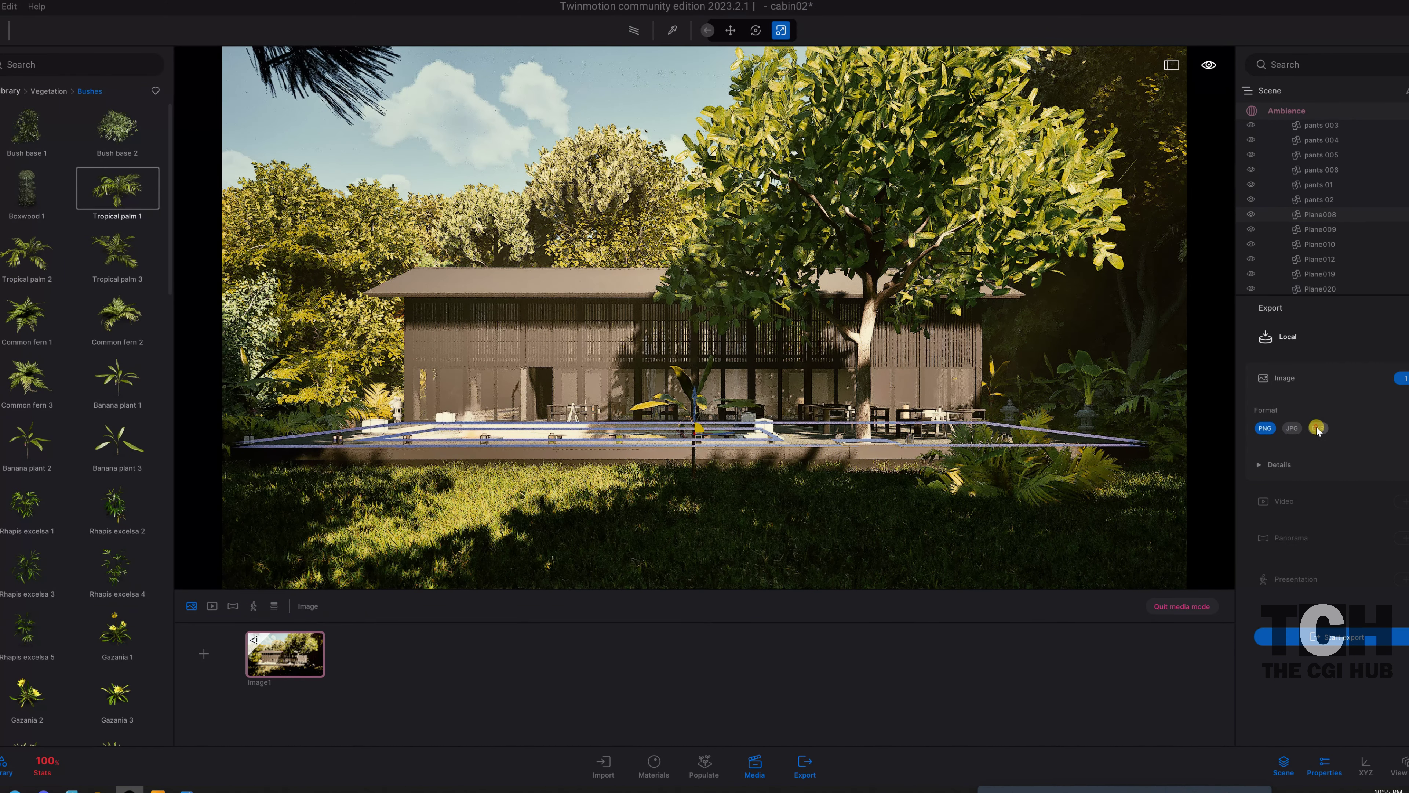
{"action": "left_click", "coordinate": [1265, 464]}
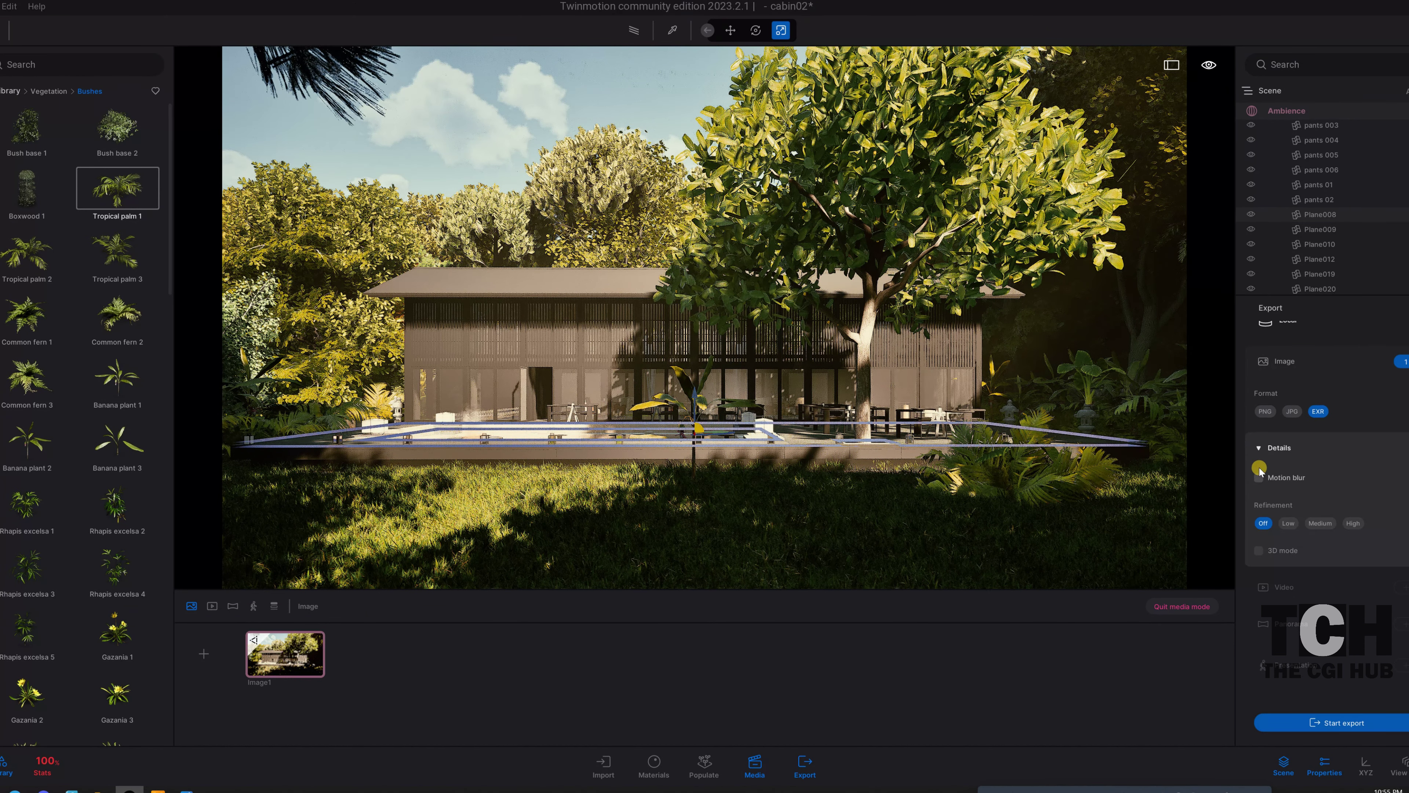
{"action": "left_click", "coordinate": [1353, 522]}
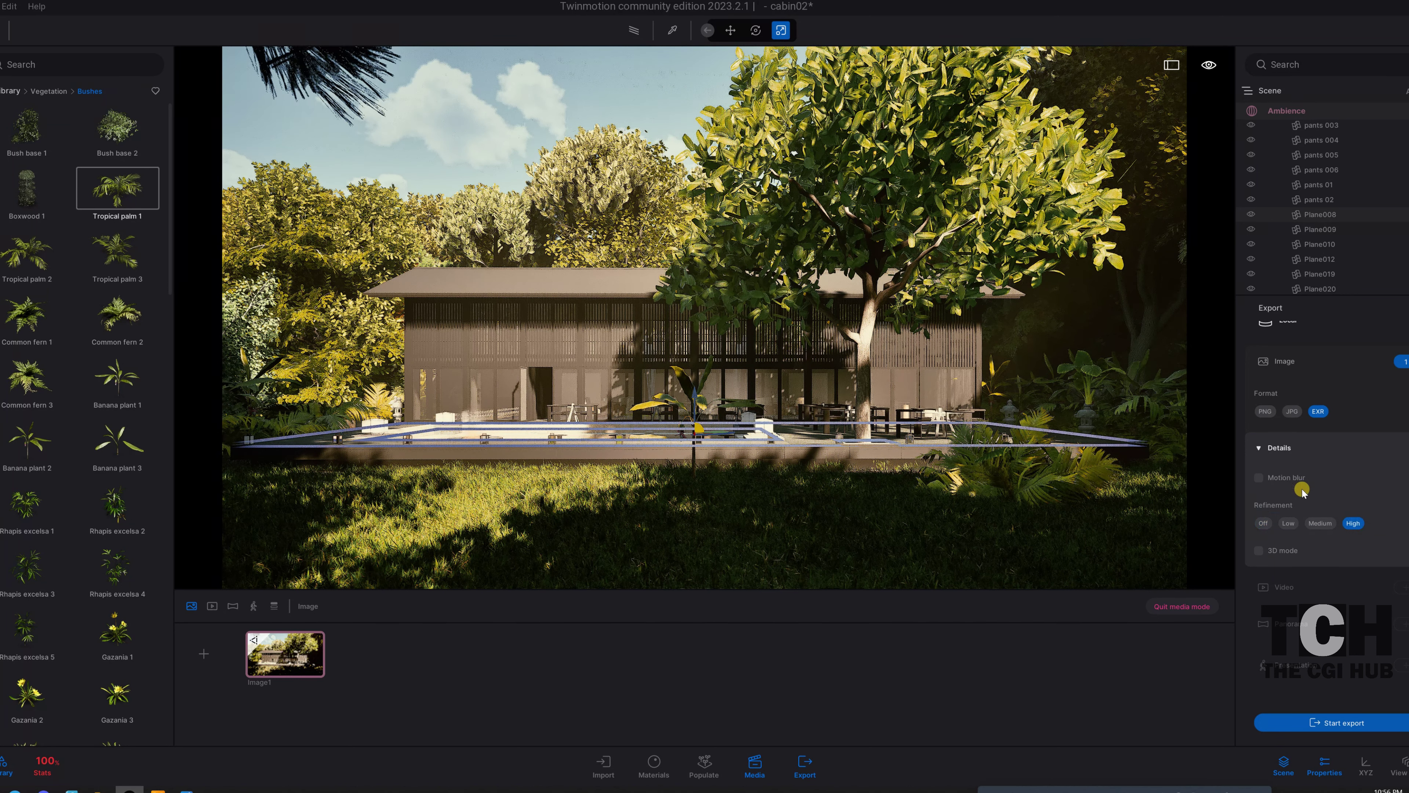
- Start the export into the restaurant project folder
{"action": "left_click", "coordinate": [1353, 721]}
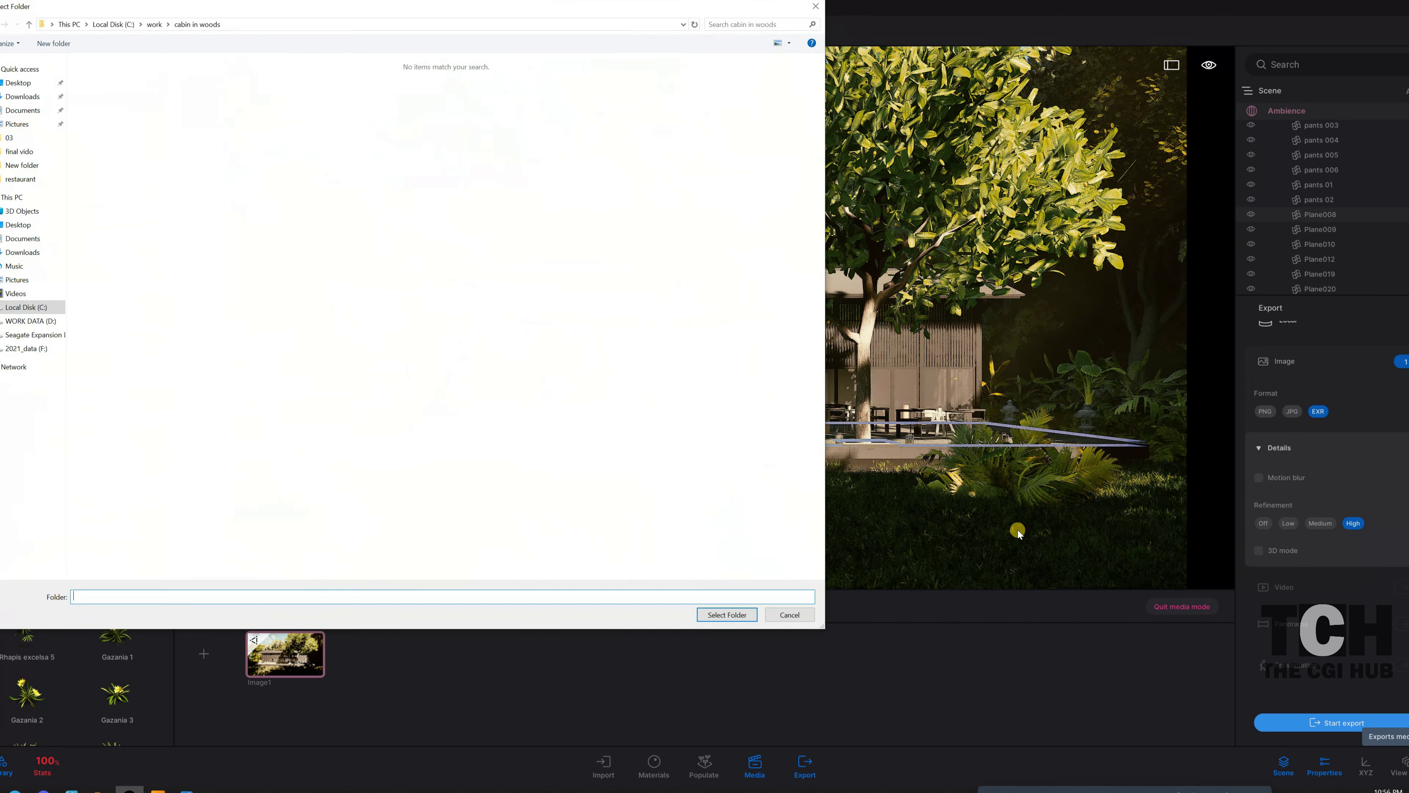
{"action": "left_click", "coordinate": [154, 25]}
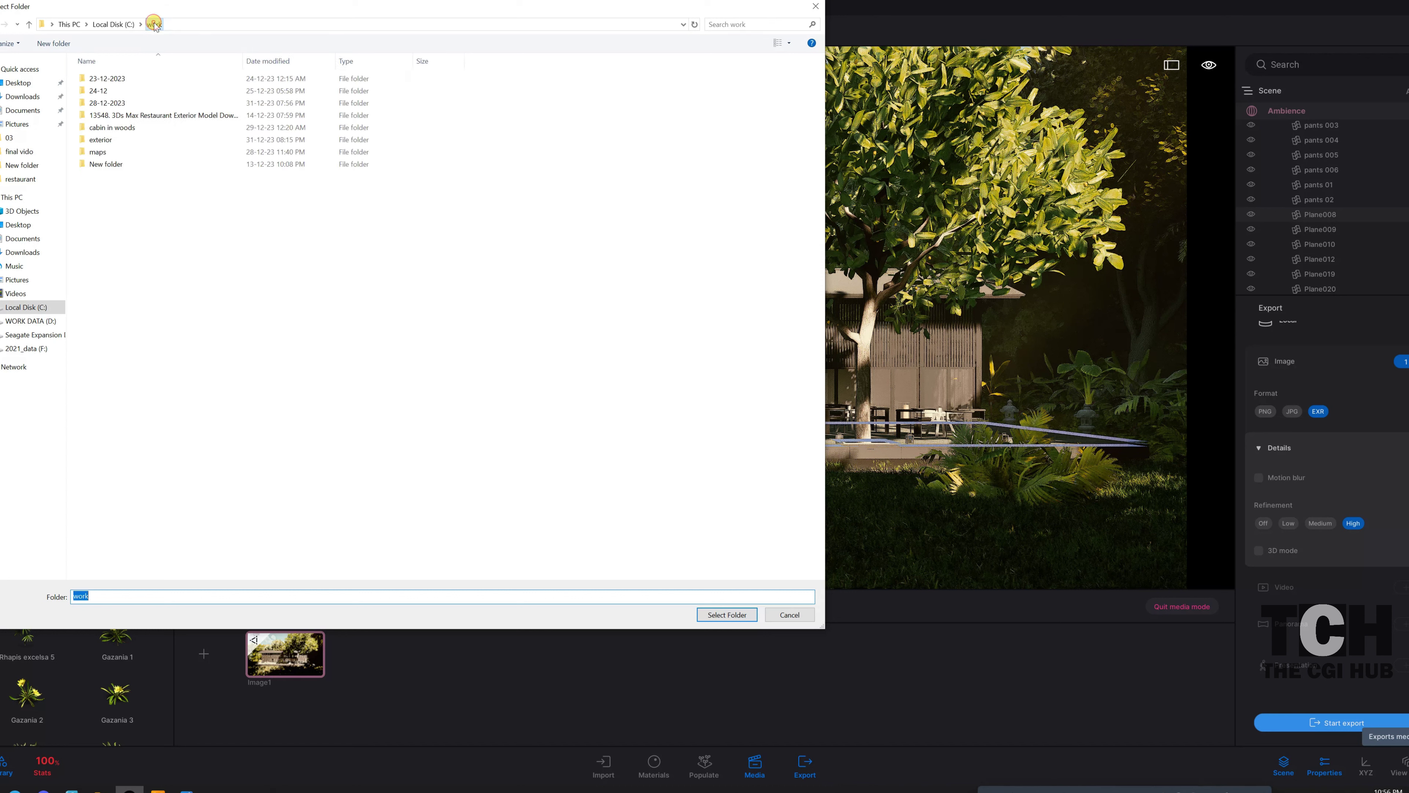
{"action": "double_click", "coordinate": [109, 141]}
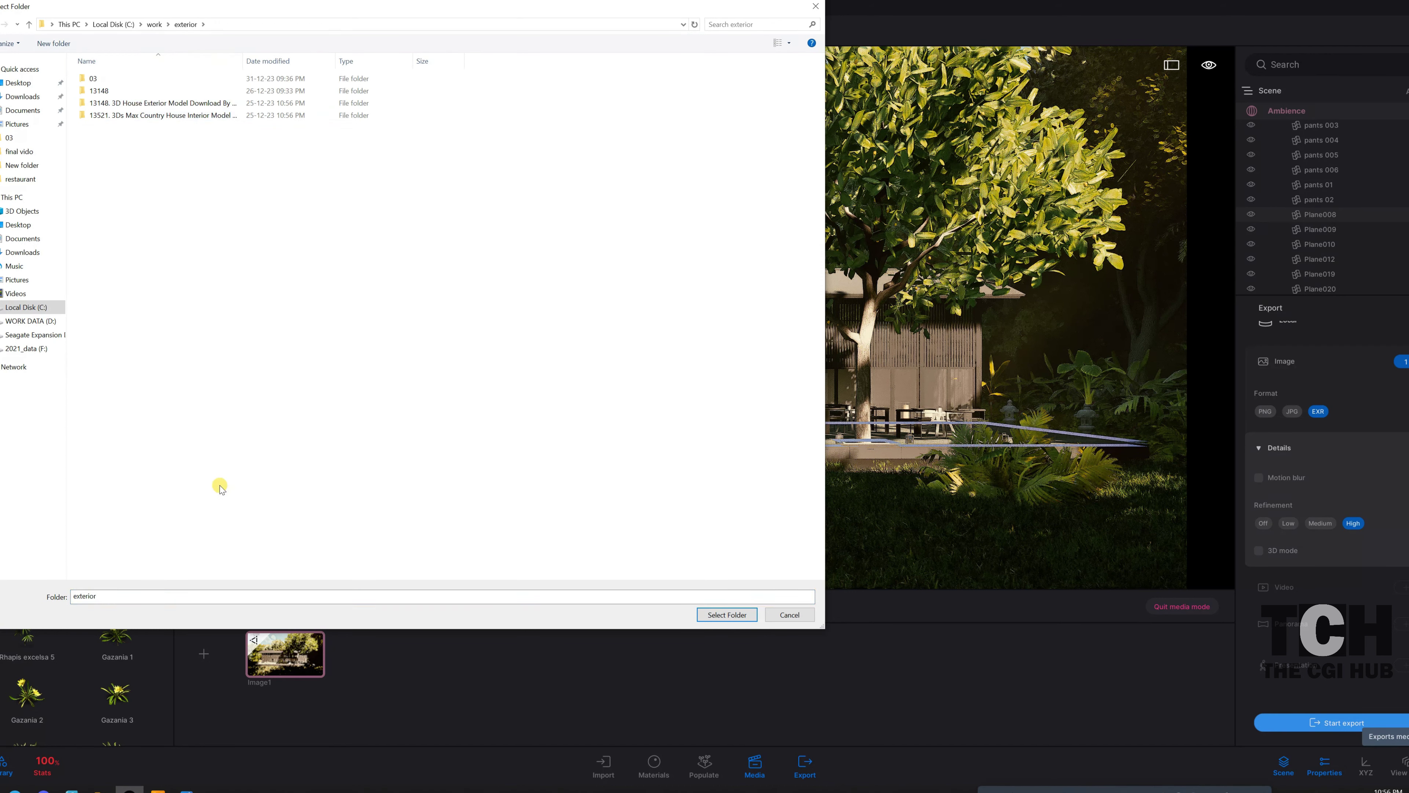
{"action": "left_click", "coordinate": [119, 596]}
{"action": "type", "text": "C:\\work\\28-12-2023\\13548. 3Ds Max Restaurant Exterior Model Download By Sai Nam"}
{"action": "key", "text": "Return"}
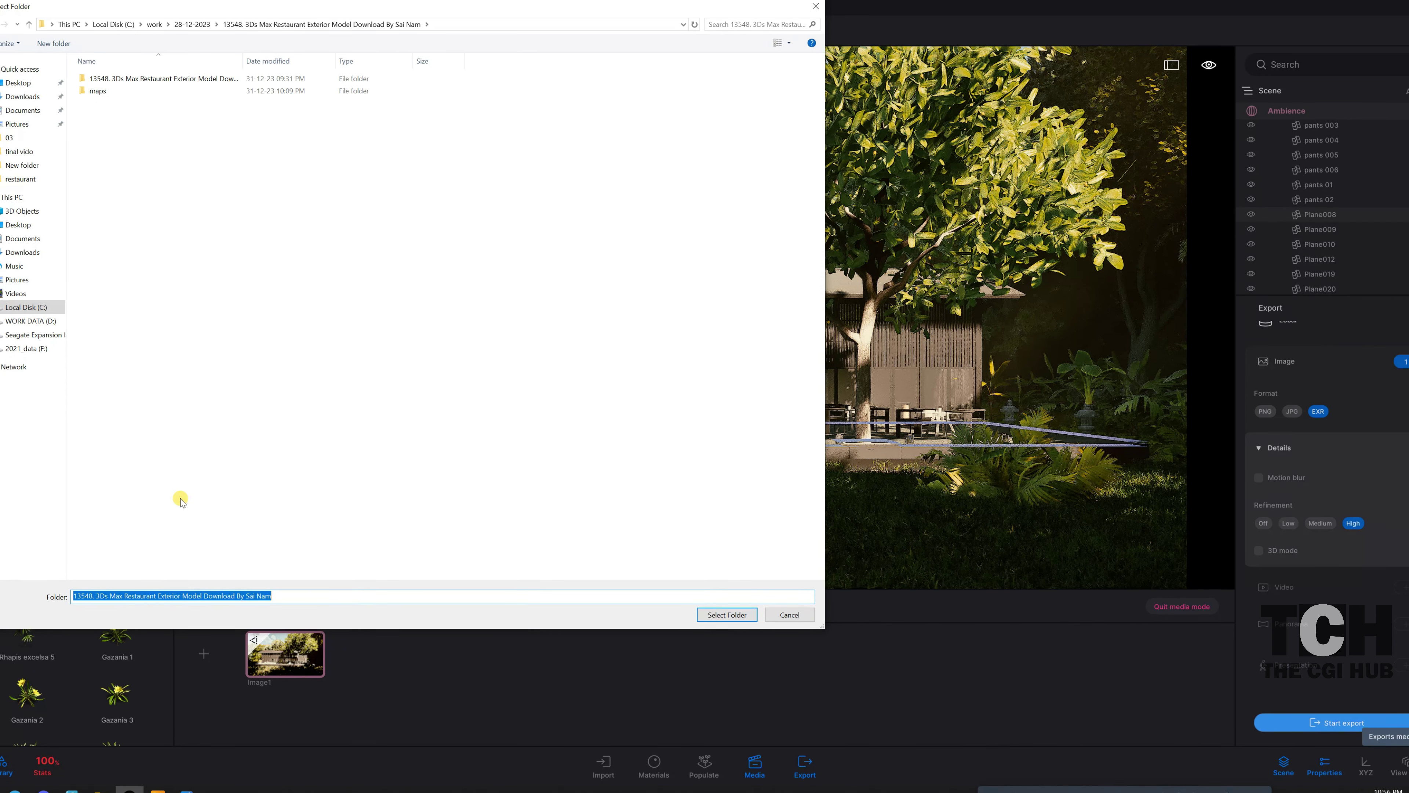
{"action": "key", "text": "Return"}
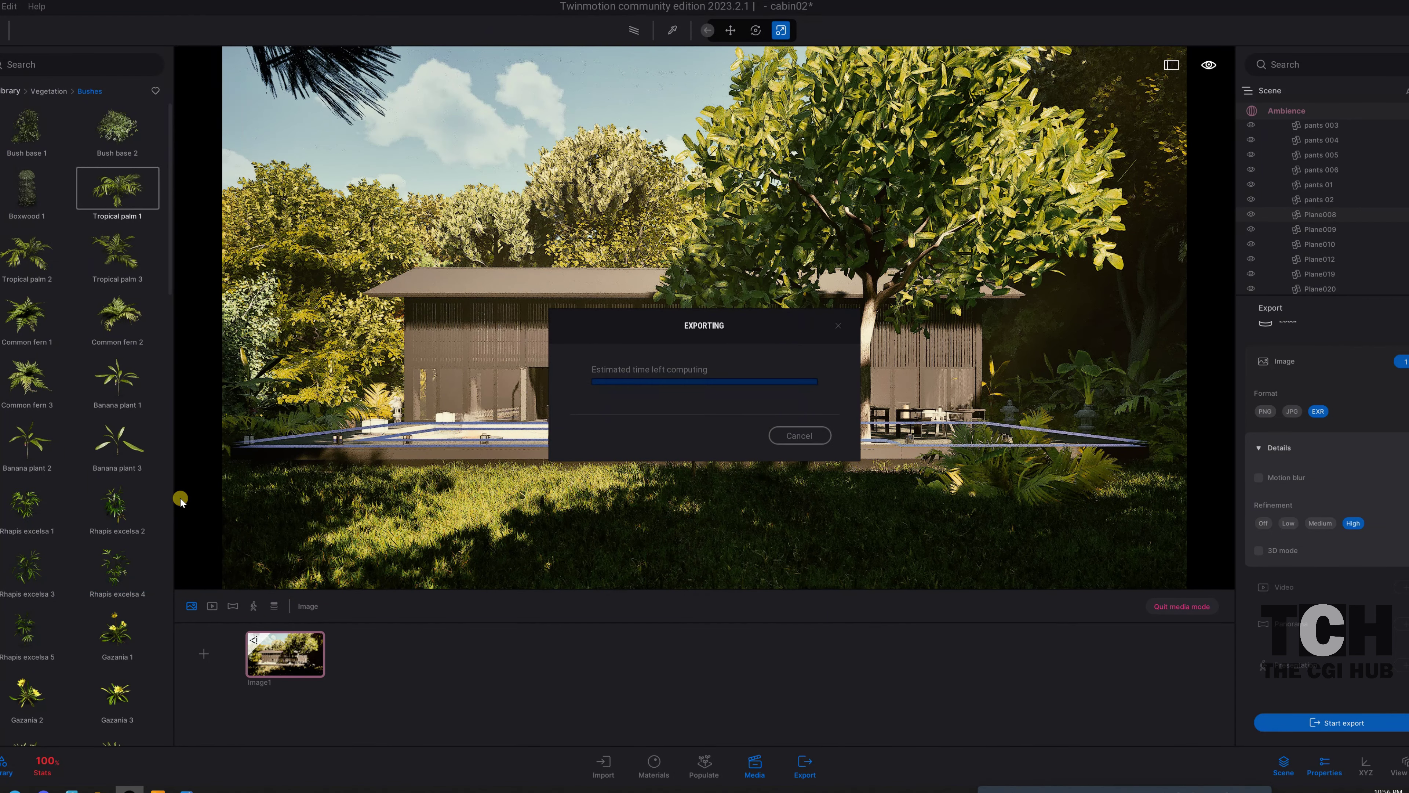